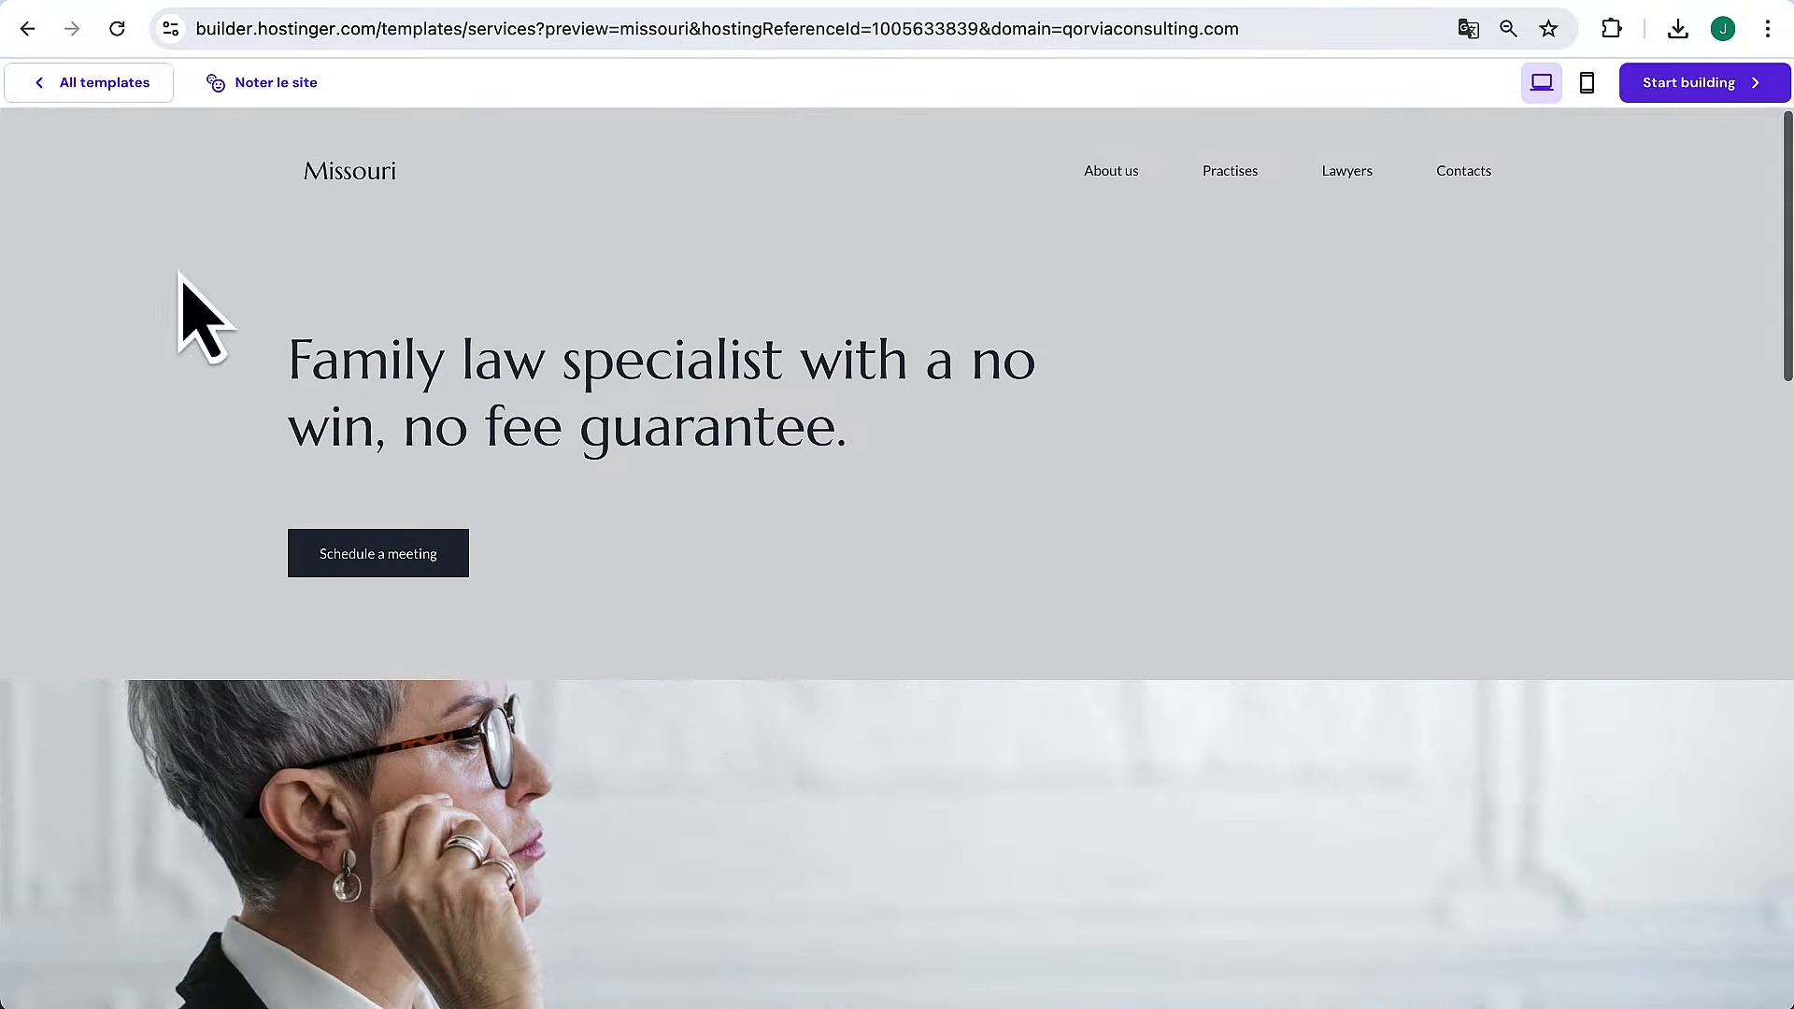
Return to the template gallery, preview the Stornoway template, and select it for the site
{"action": "left_click", "coordinate": [113, 82]}
{"action": "scroll", "coordinate": [530, 724], "scroll_direction": "down", "scroll_amount": 4}
{"action": "scroll", "coordinate": [549, 762], "scroll_direction": "down", "scroll_amount": 3}
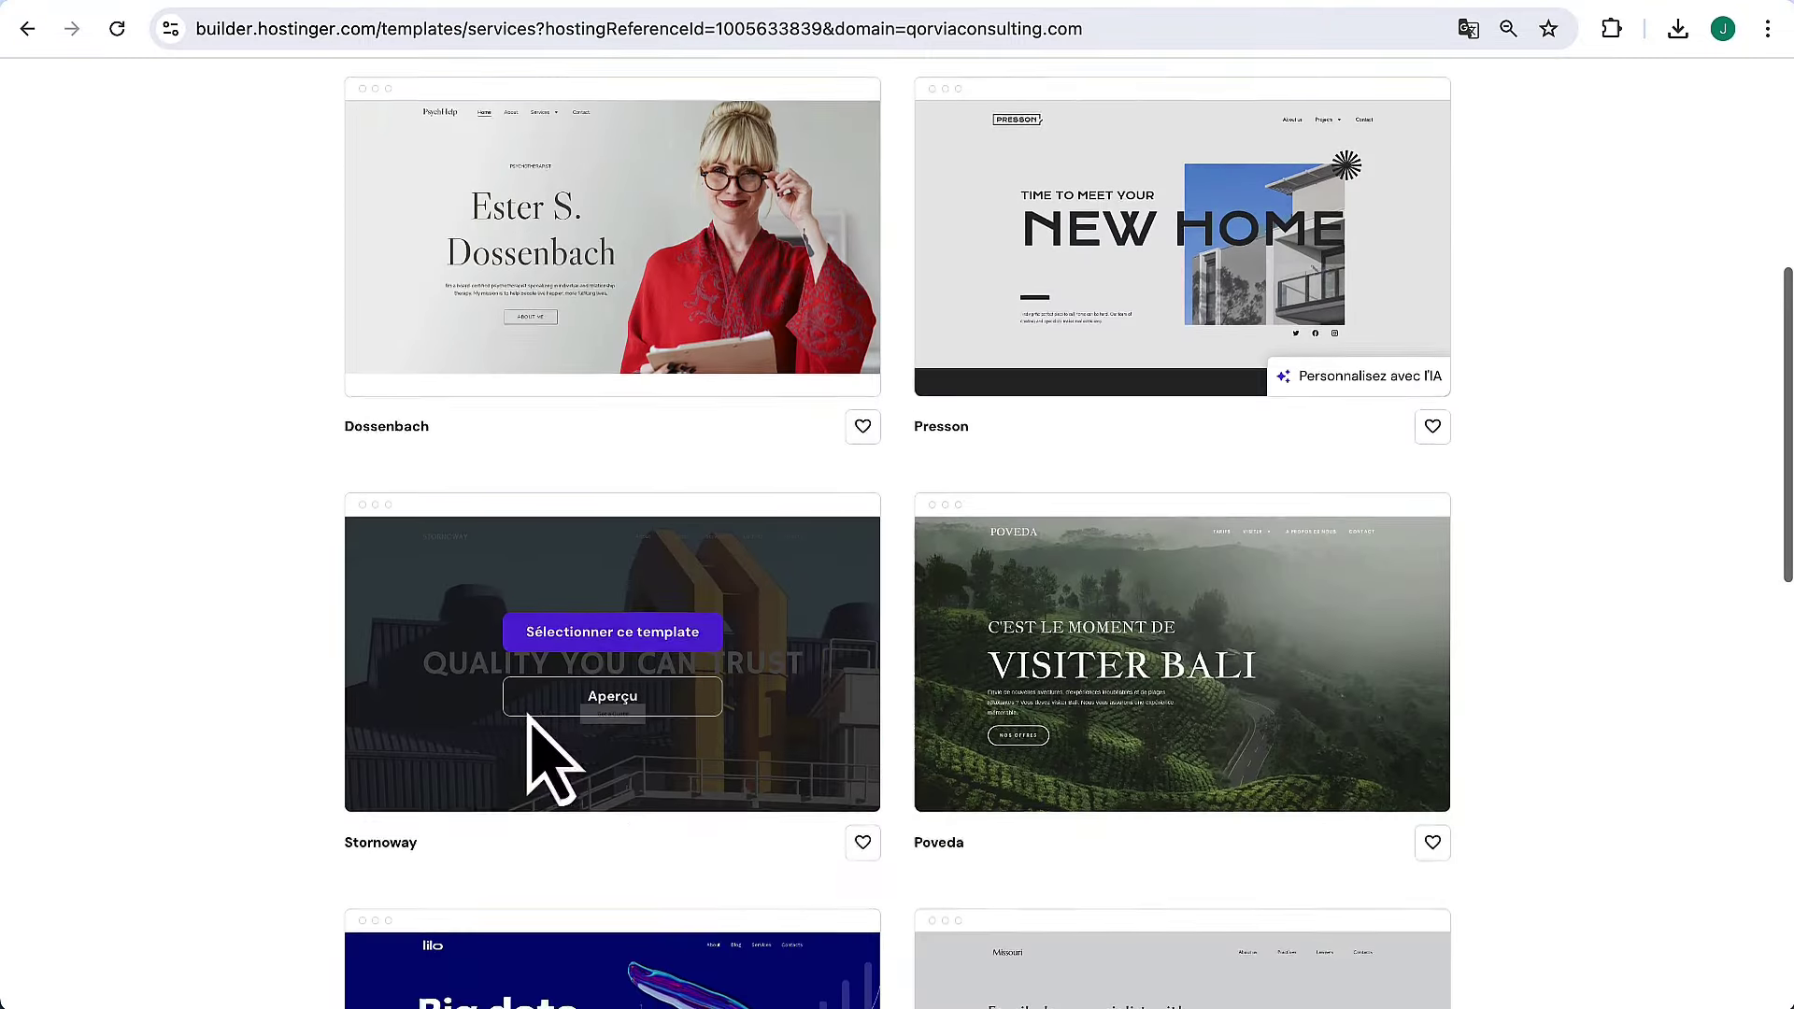
{"action": "left_click", "coordinate": [621, 699]}
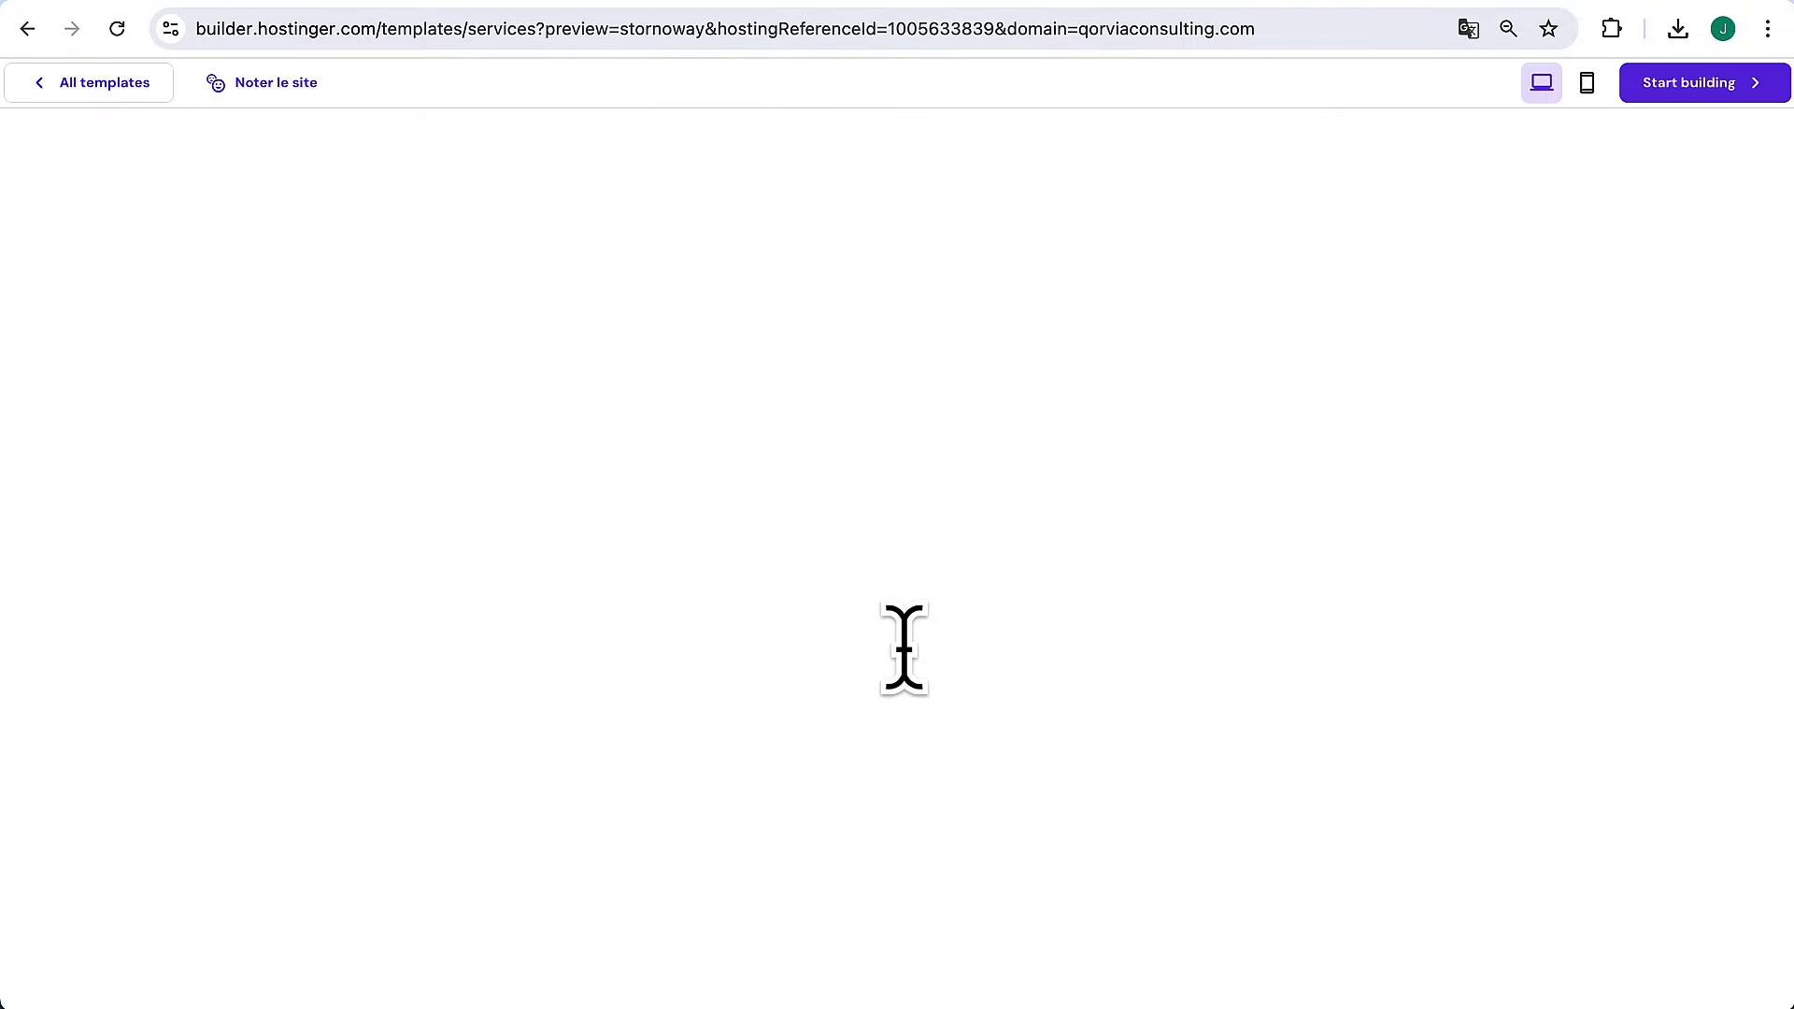
{"action": "scroll", "coordinate": [882, 732], "scroll_direction": "down", "scroll_amount": 10}
{"action": "scroll", "coordinate": [869, 701], "scroll_direction": "down", "scroll_amount": 15}
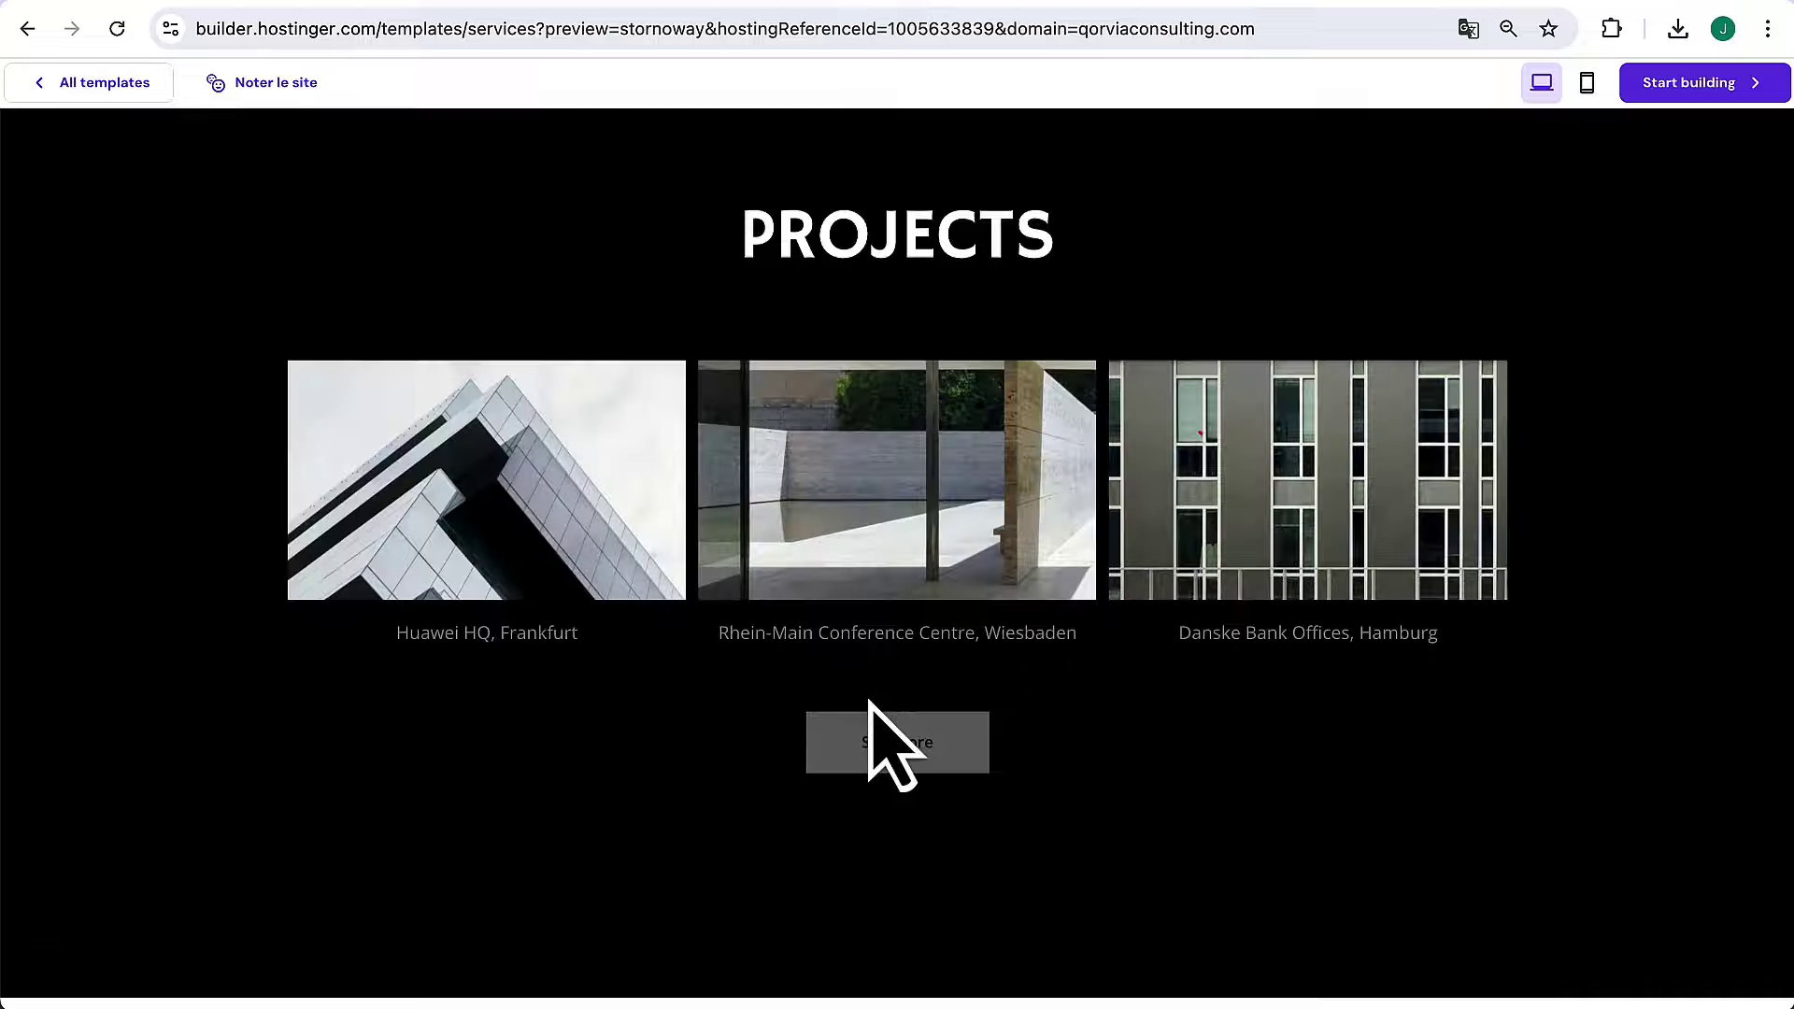
{"action": "scroll", "coordinate": [869, 701], "scroll_direction": "up", "scroll_amount": 20}
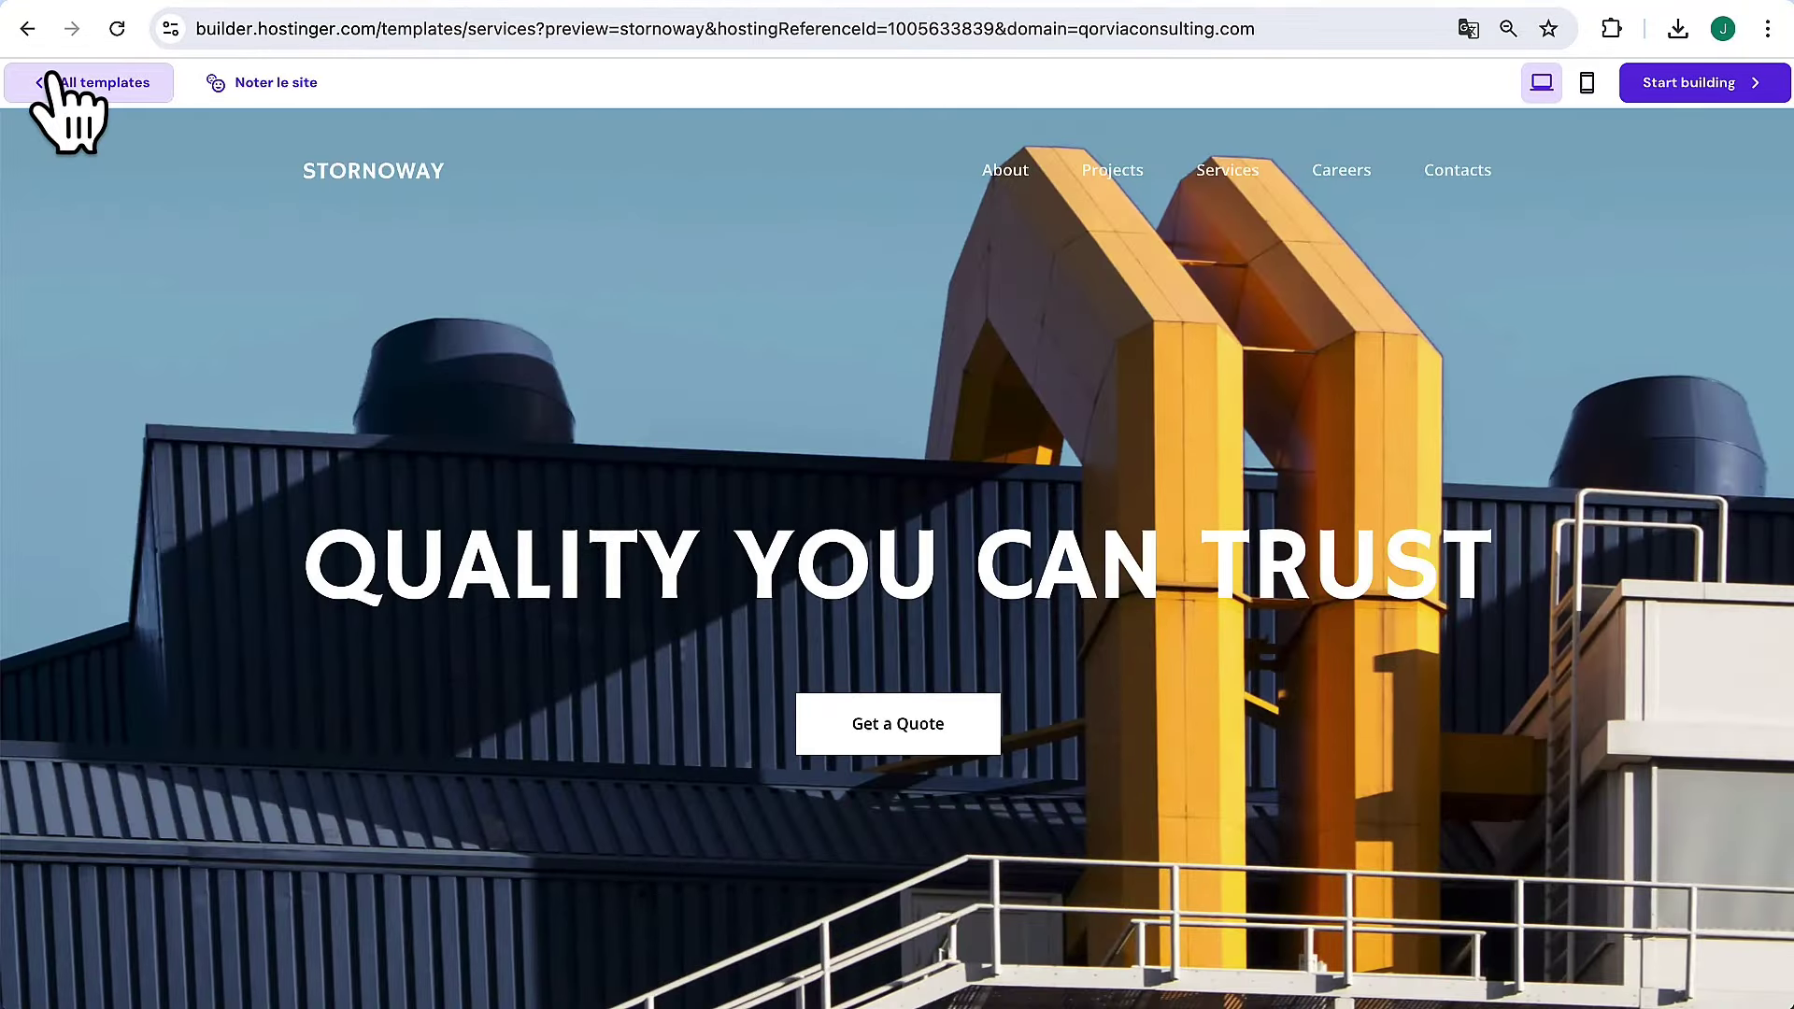
{"action": "left_click", "coordinate": [82, 91]}
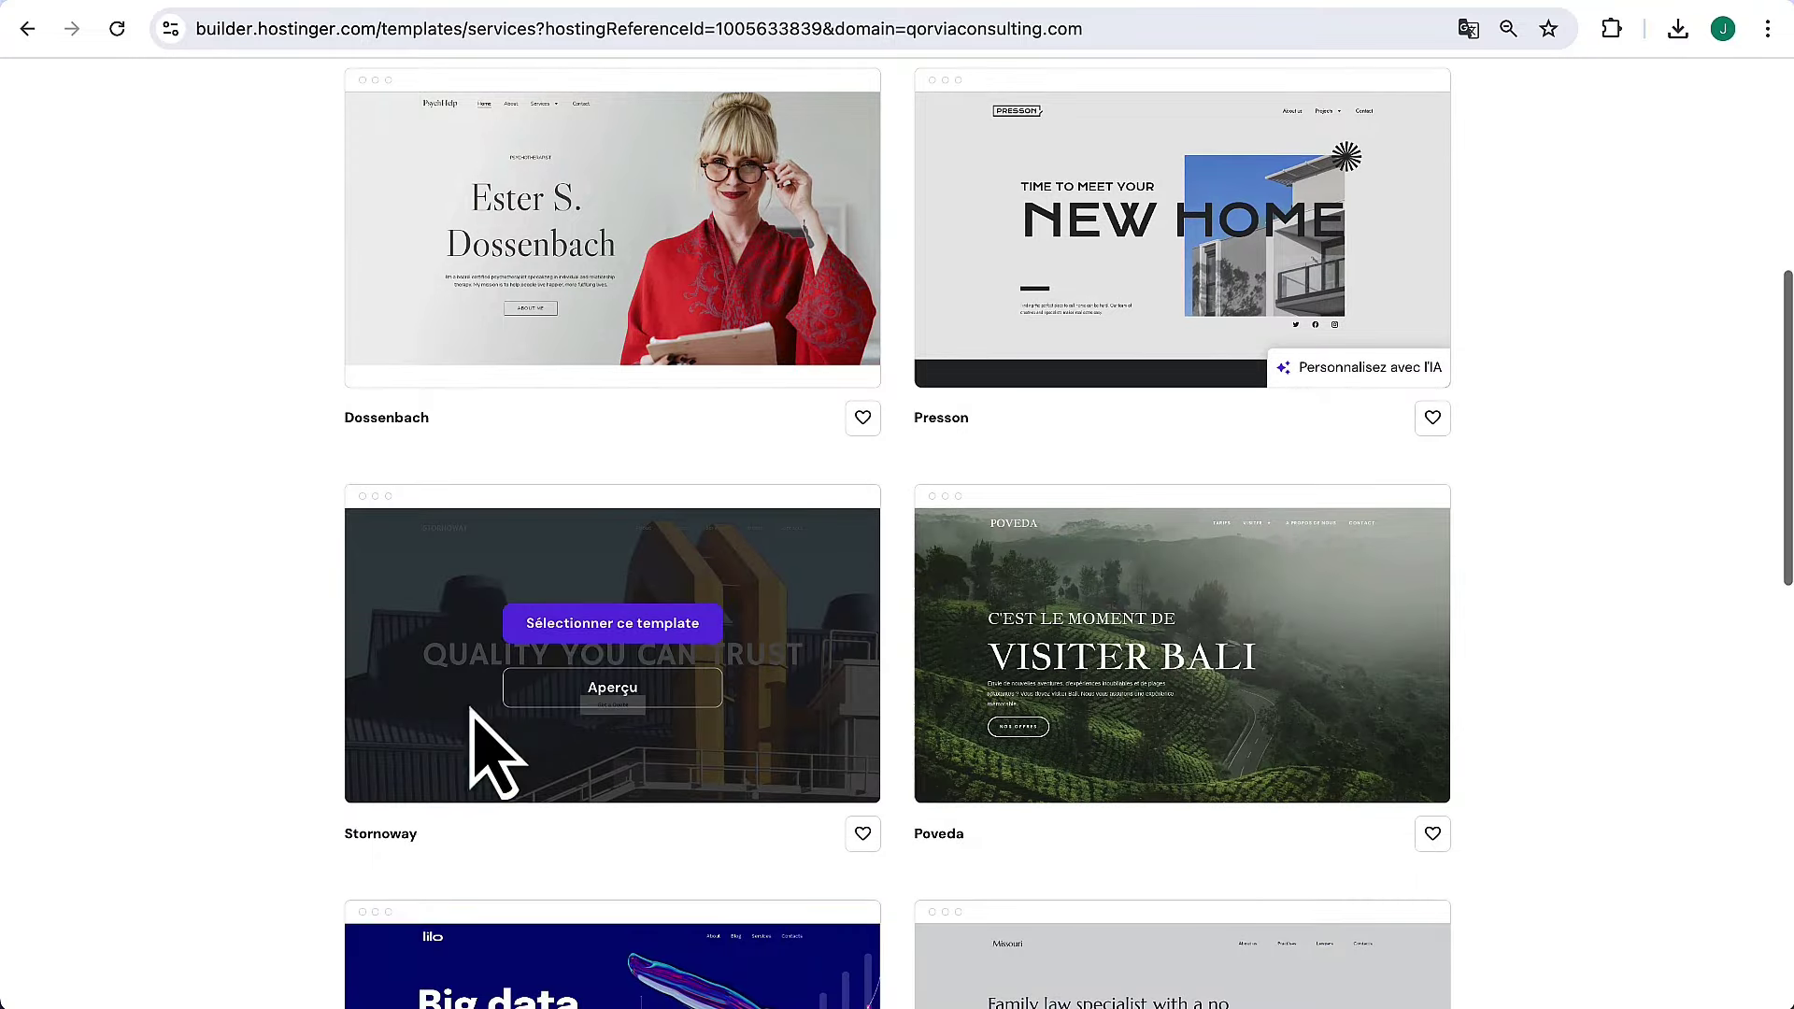
{"action": "left_click", "coordinate": [609, 630]}
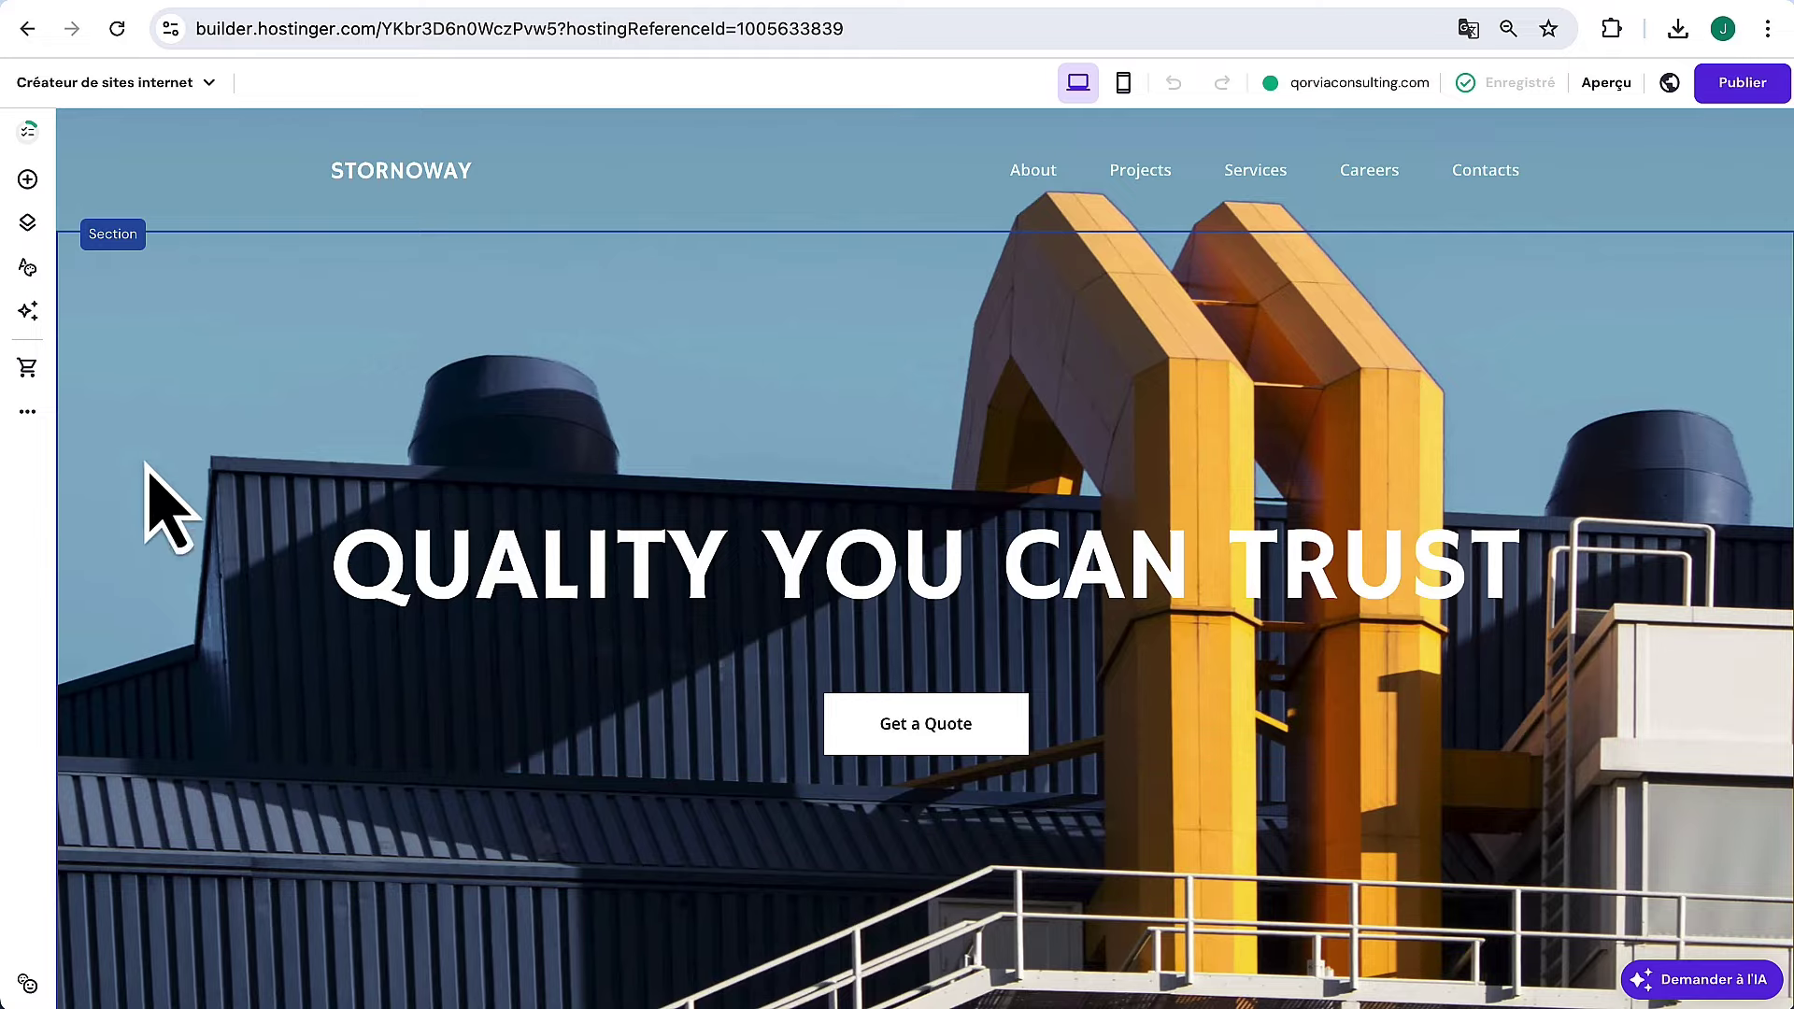
Look through the homepage sections in the editor and inspect the heading and text of the About Stornoway block
{"action": "scroll", "coordinate": [461, 822], "scroll_direction": "down", "scroll_amount": 15}
{"action": "scroll", "coordinate": [461, 813], "scroll_direction": "down", "scroll_amount": 8}
{"action": "scroll", "coordinate": [468, 821], "scroll_direction": "up", "scroll_amount": 15}
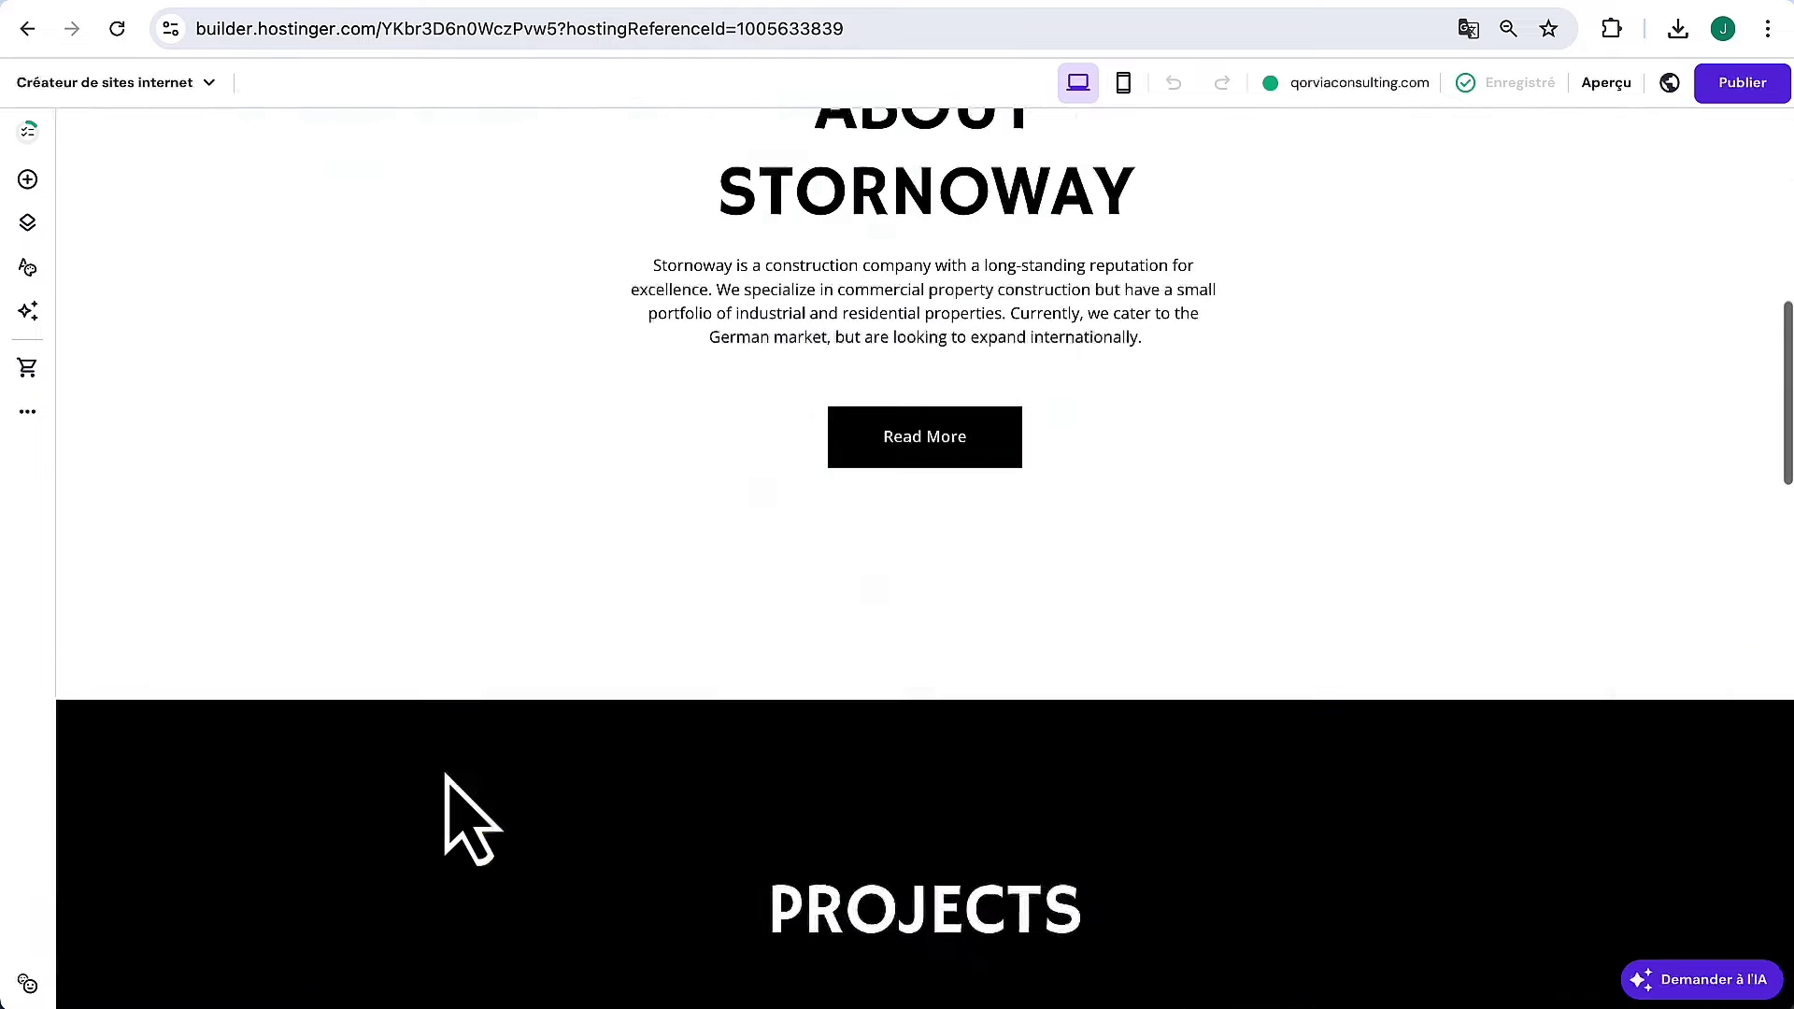
{"action": "left_click", "coordinate": [967, 641]}
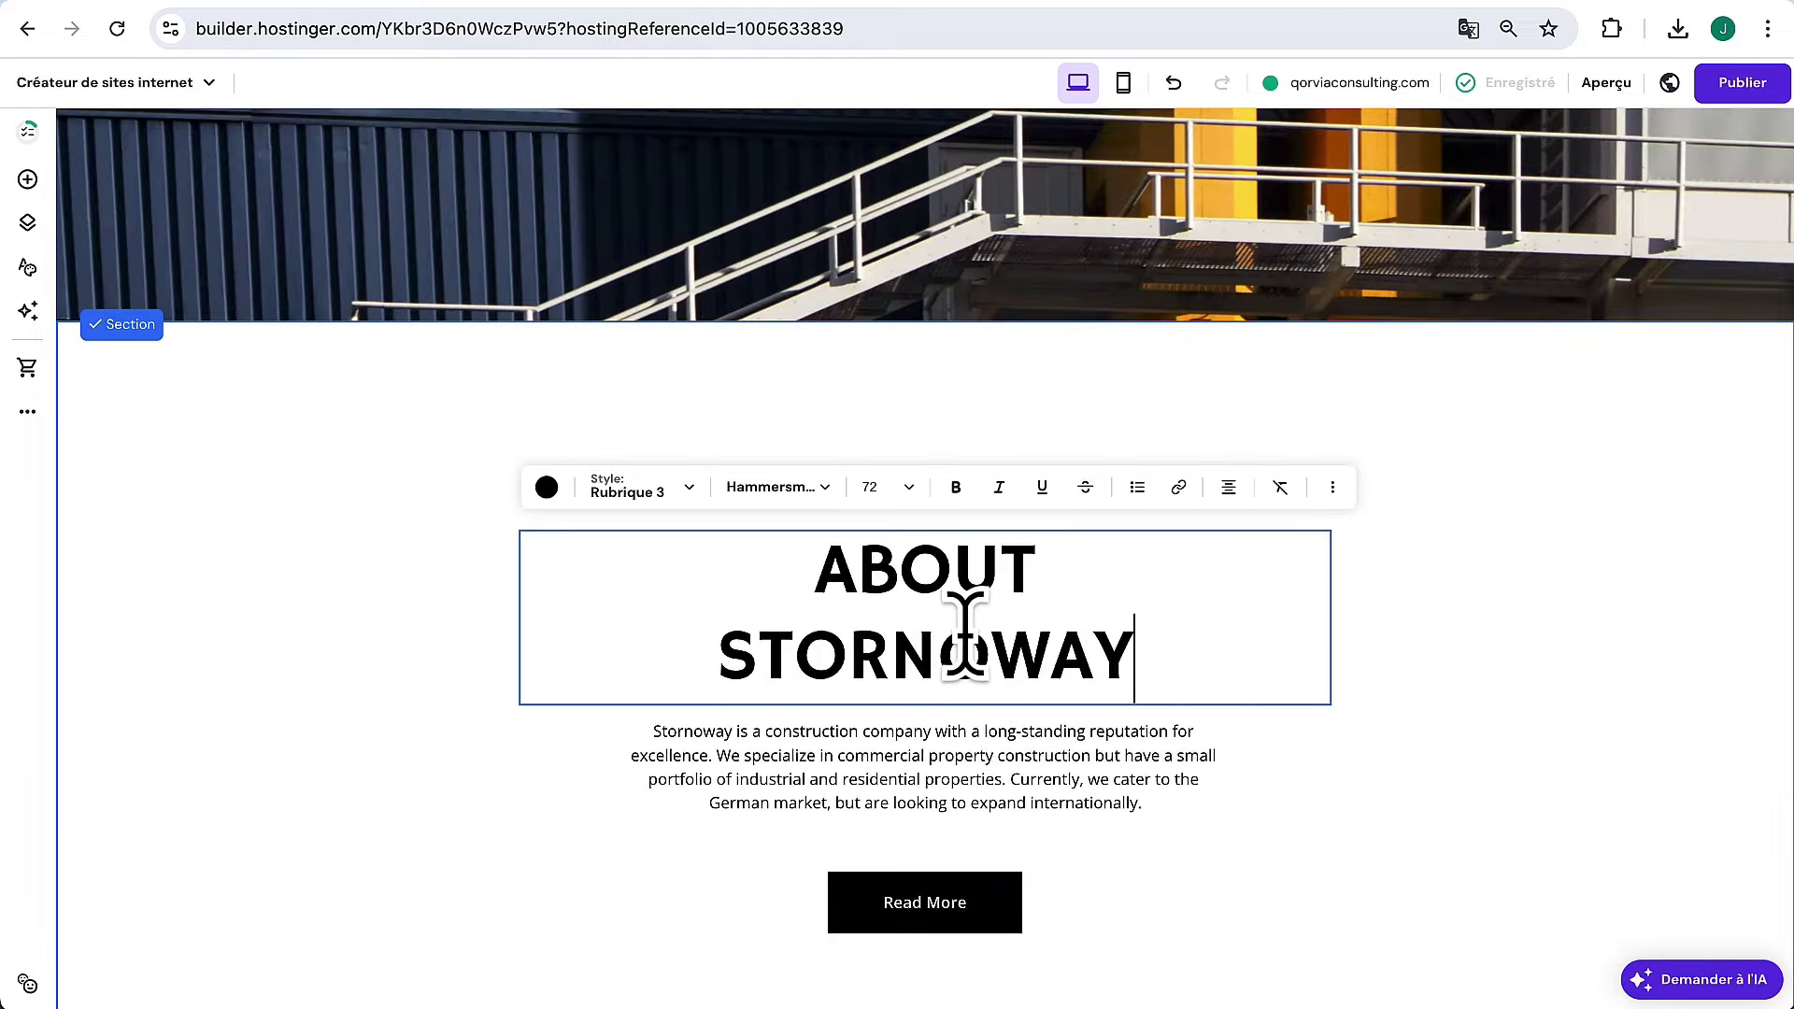
{"action": "left_click", "coordinate": [796, 747]}
{"action": "left_click", "coordinate": [798, 753]}
{"action": "scroll", "coordinate": [916, 540], "scroll_direction": "up", "scroll_amount": 10}
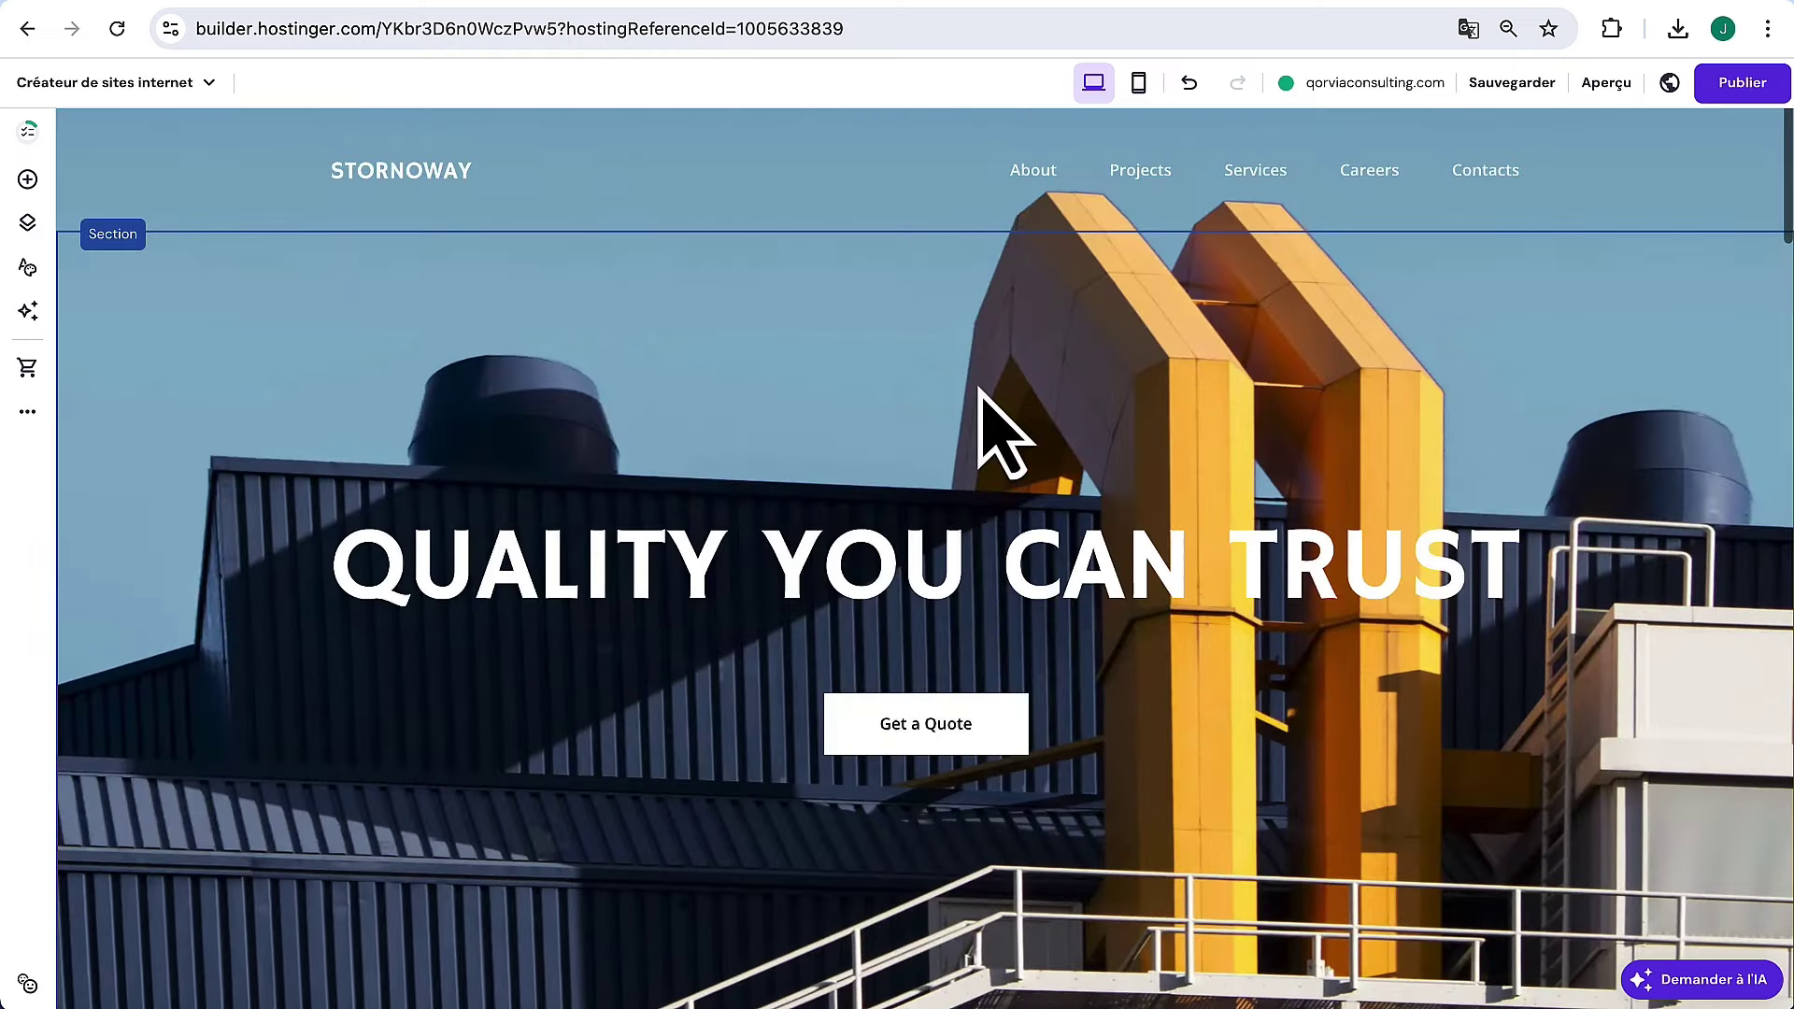
{"action": "scroll", "coordinate": [573, 321], "scroll_direction": "down", "scroll_amount": 4}
{"action": "scroll", "coordinate": [573, 308], "scroll_direction": "up", "scroll_amount": 4}
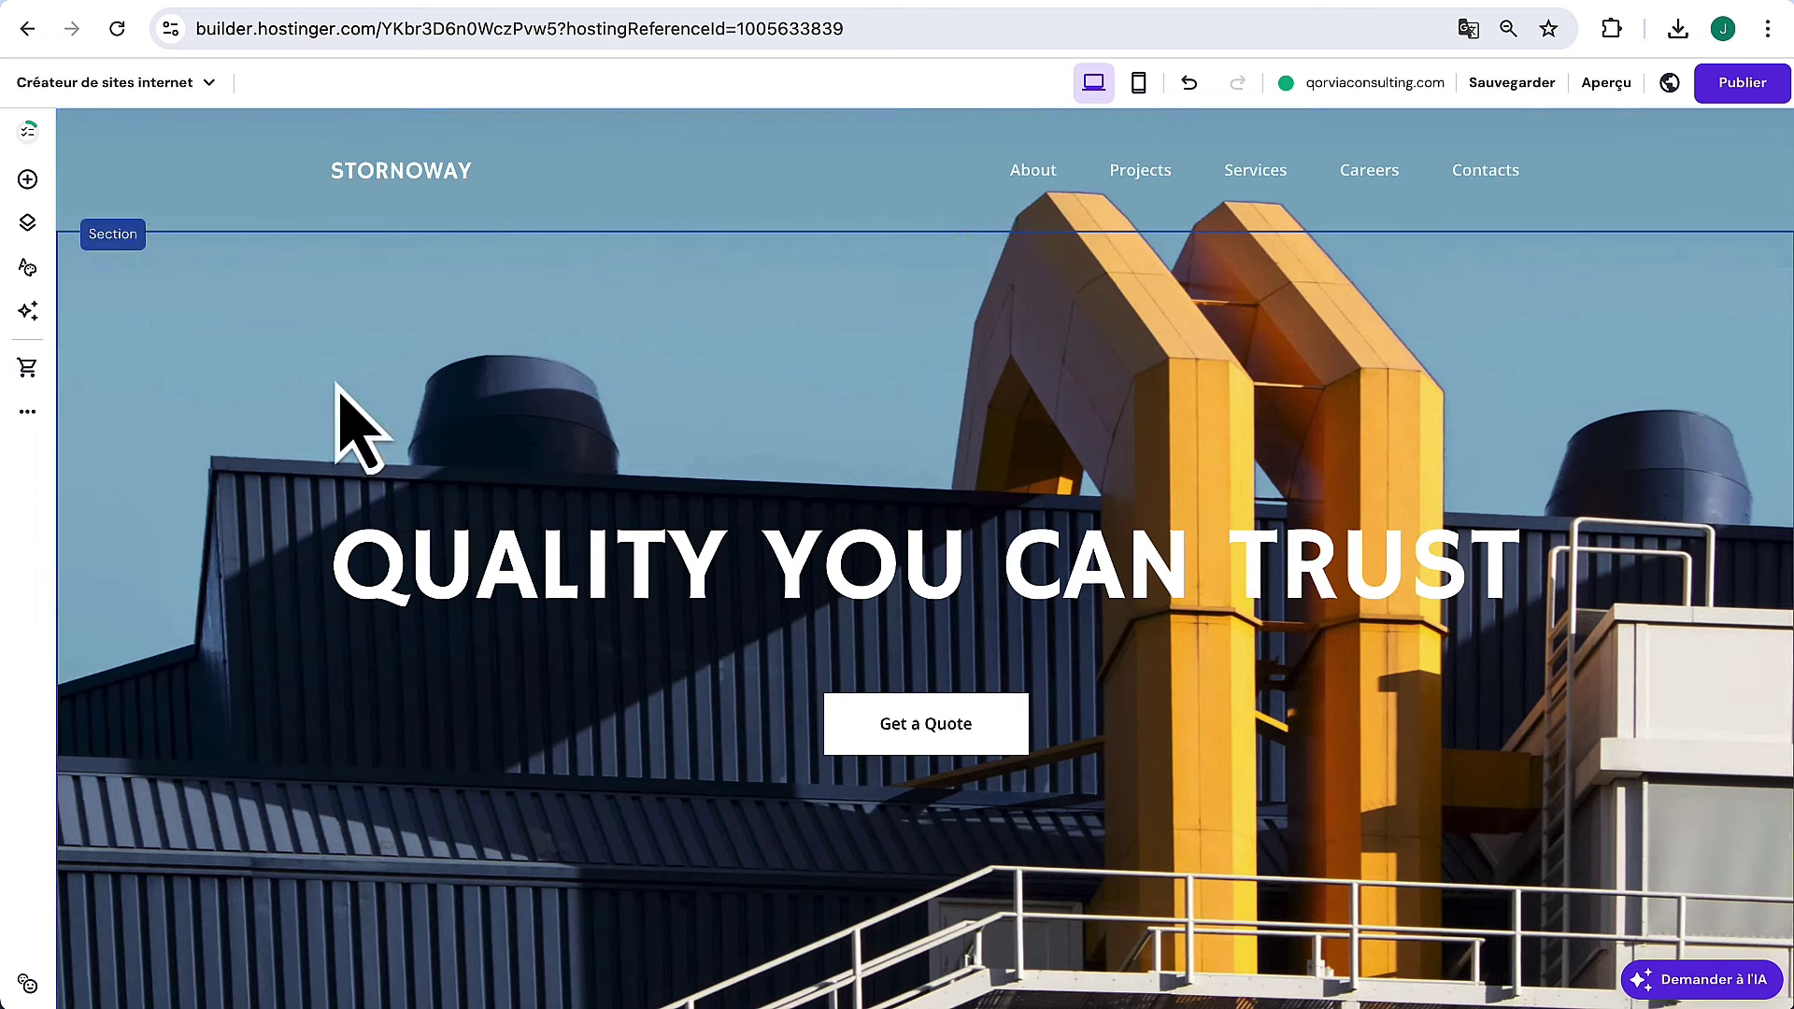
Open the background settings of the hero section
{"action": "left_click", "coordinate": [229, 305]}
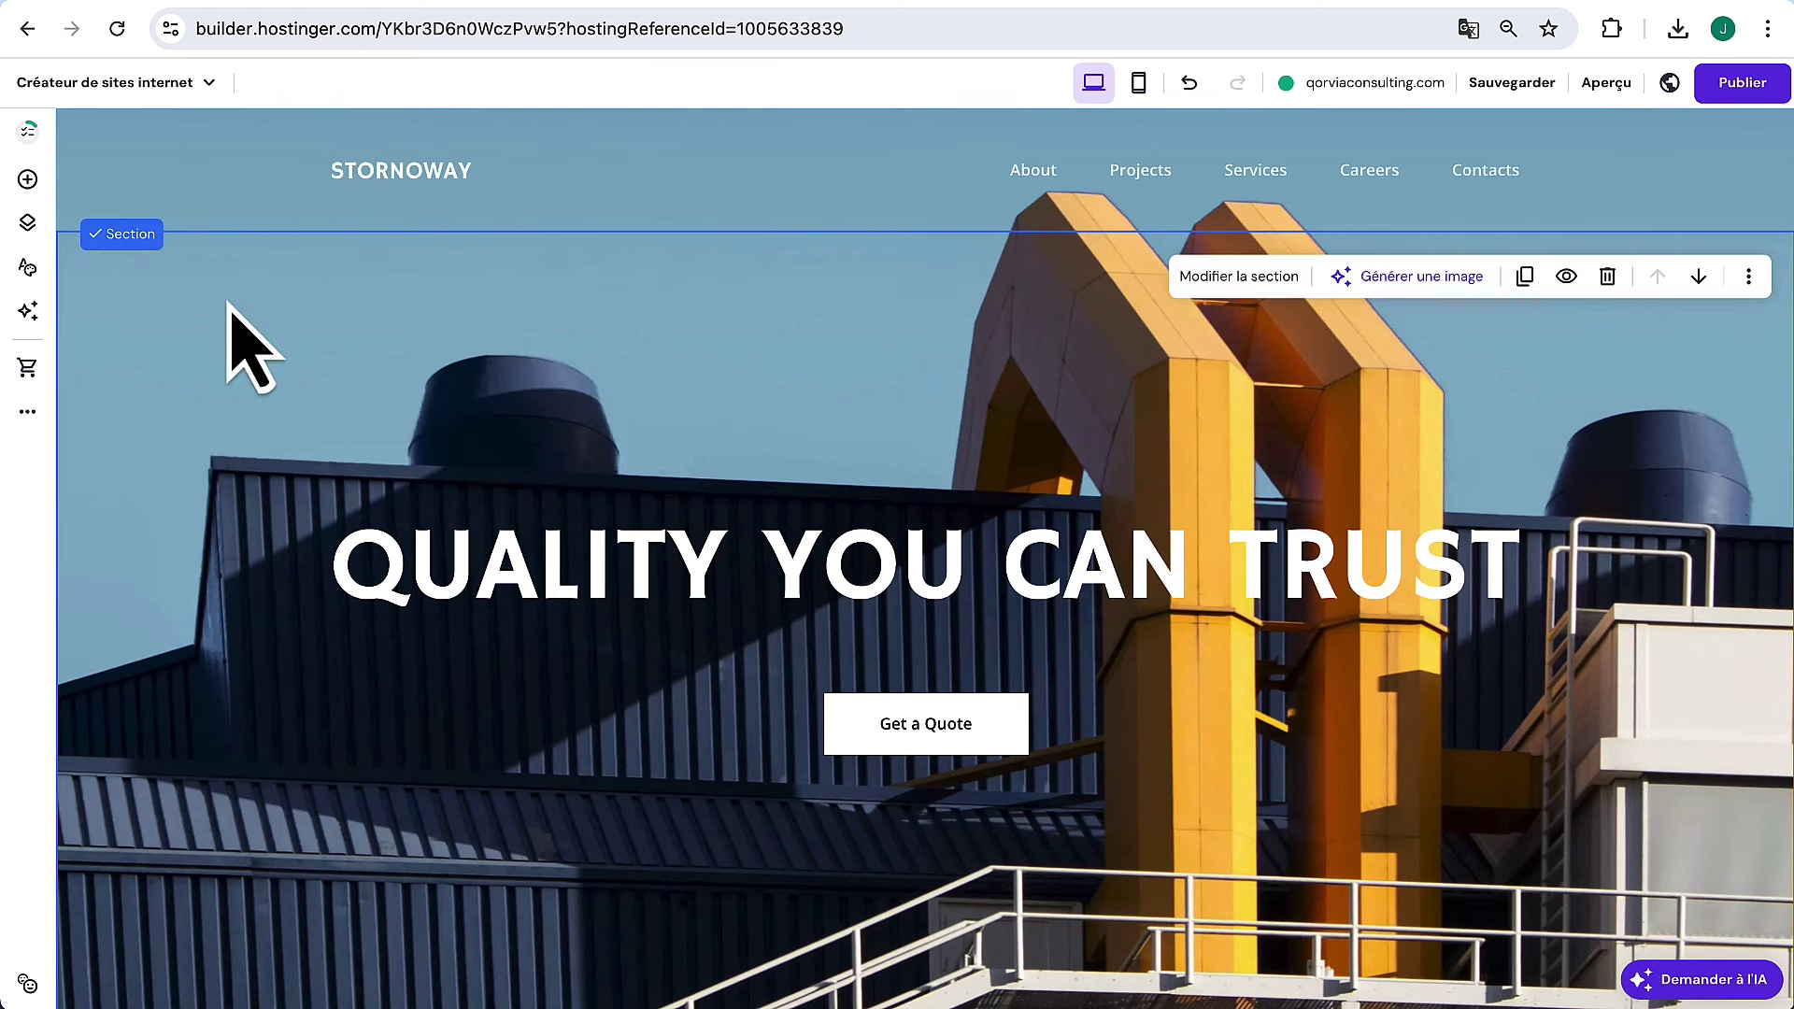
{"action": "left_click", "coordinate": [1239, 277]}
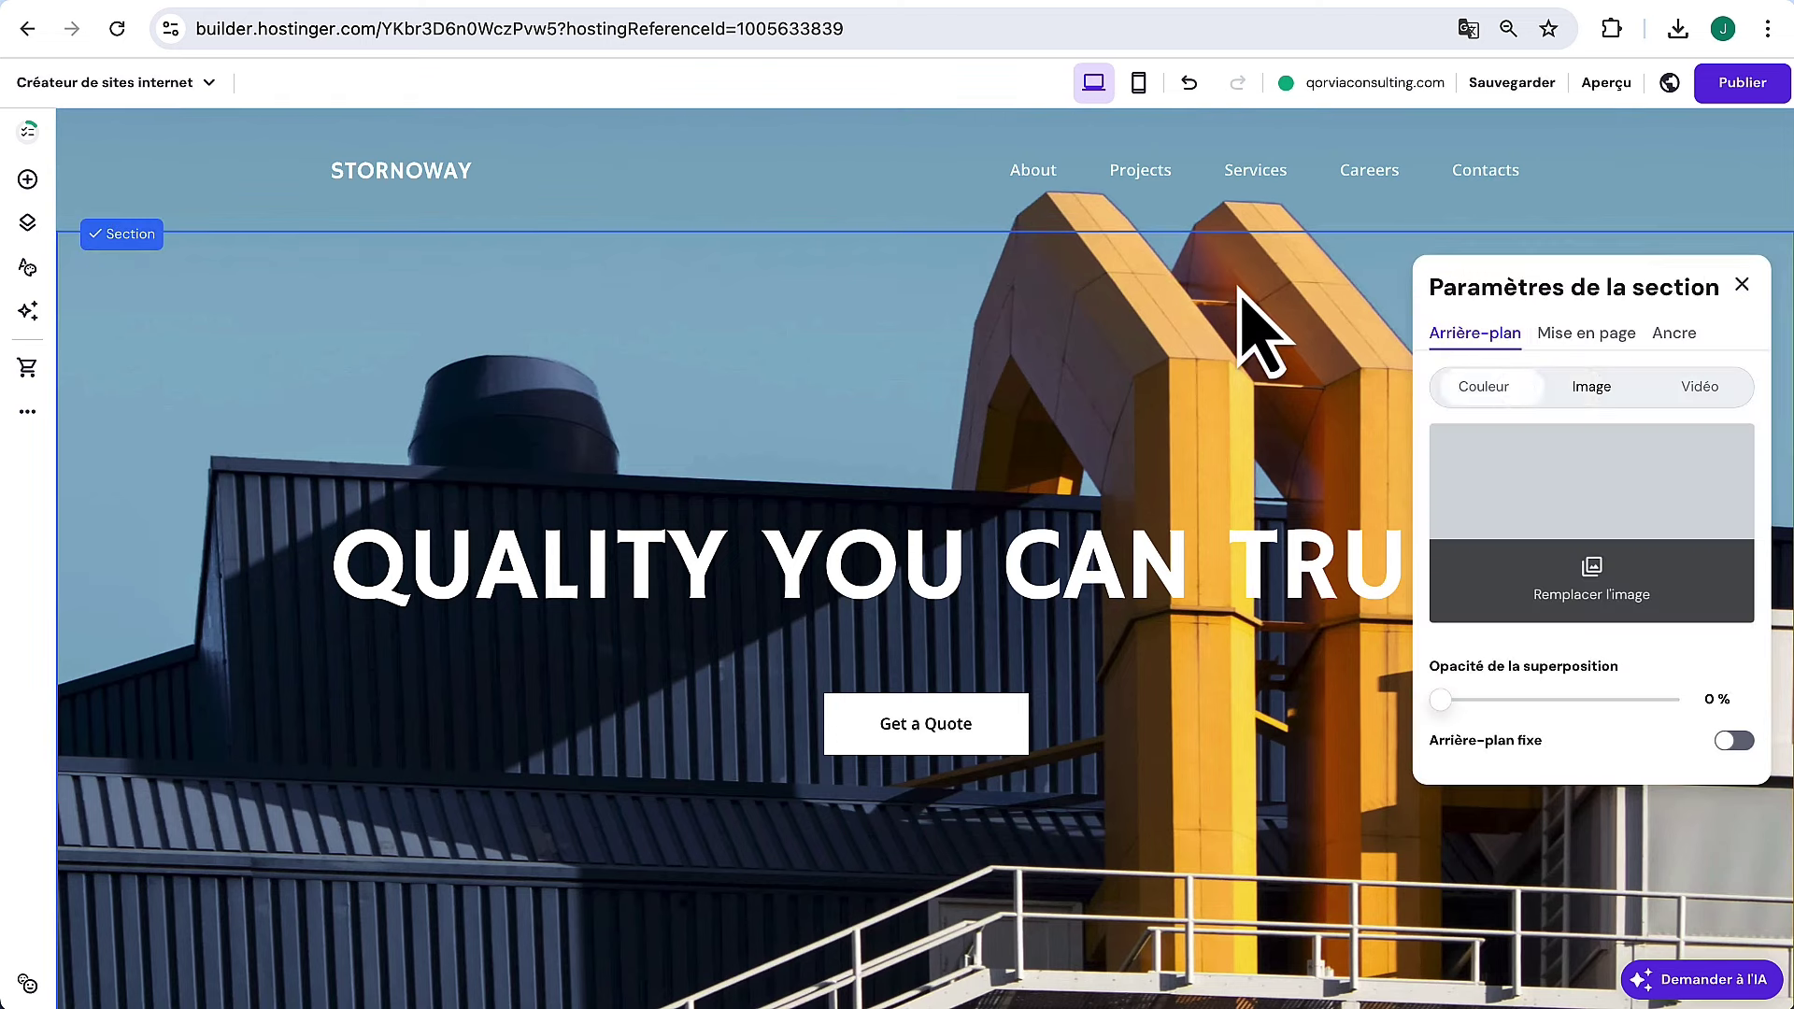
{"action": "left_click", "coordinate": [1742, 285]}
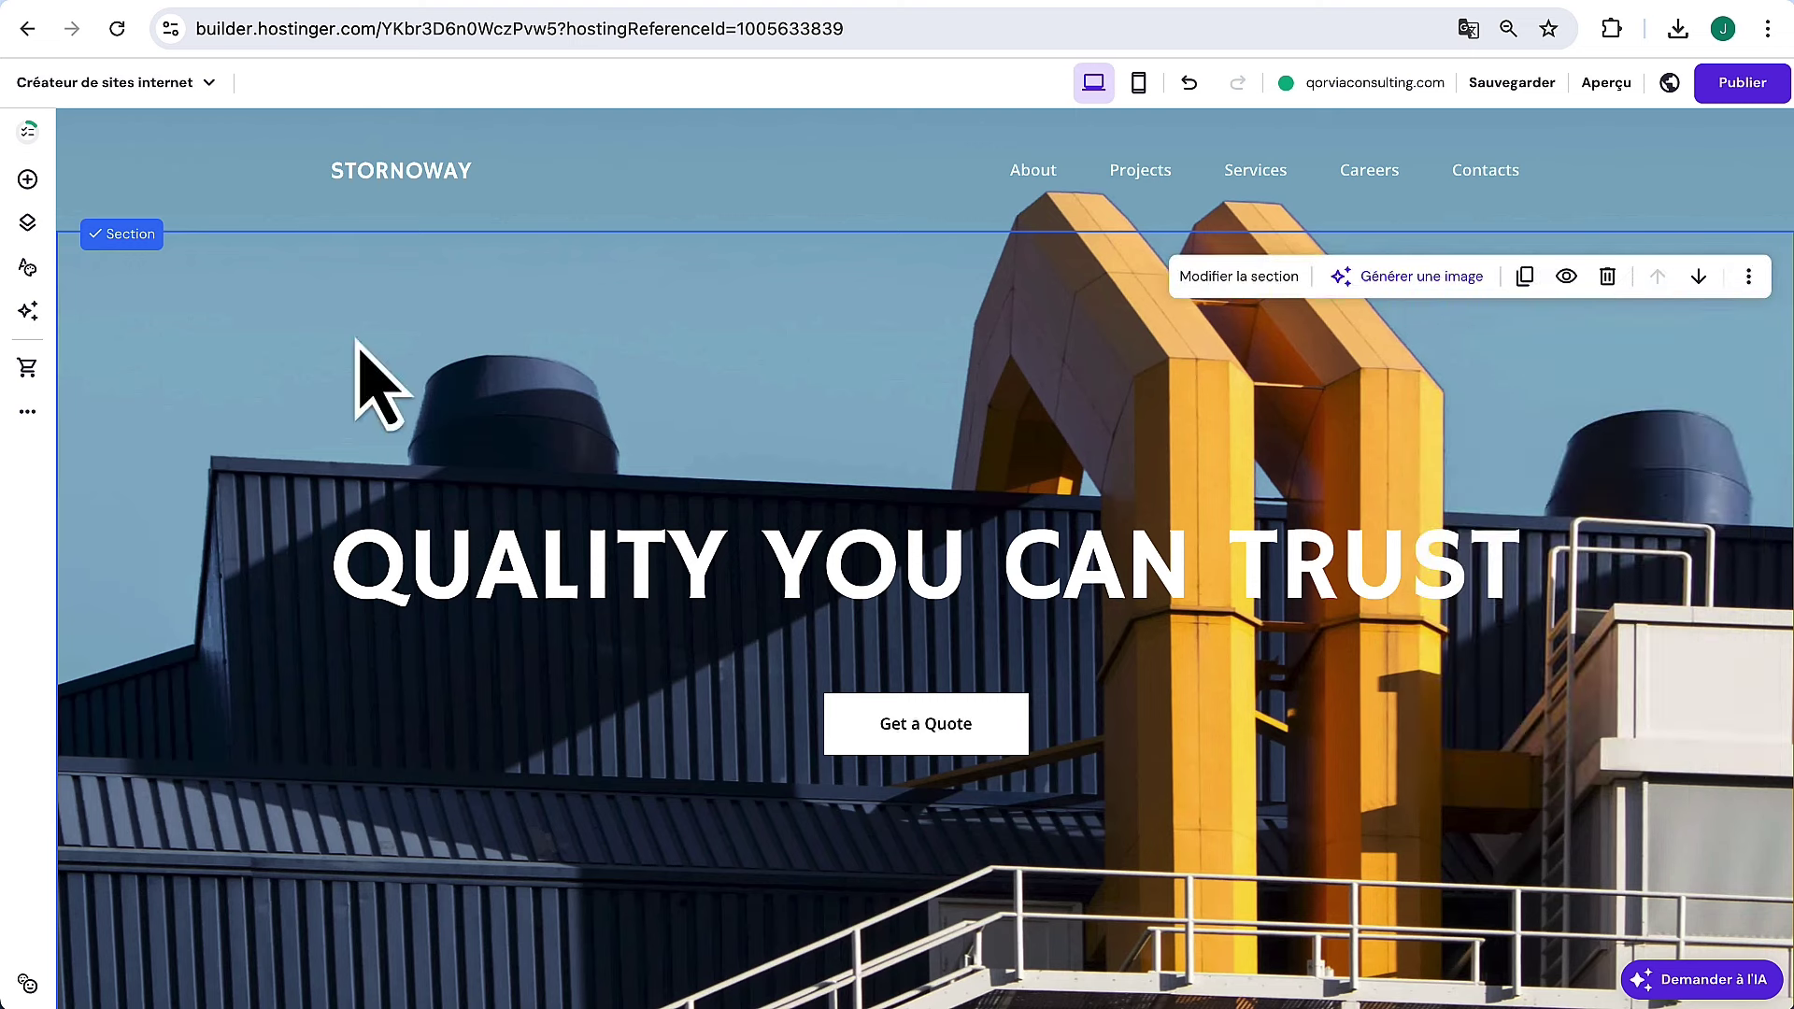
{"action": "left_click", "coordinate": [1219, 294]}
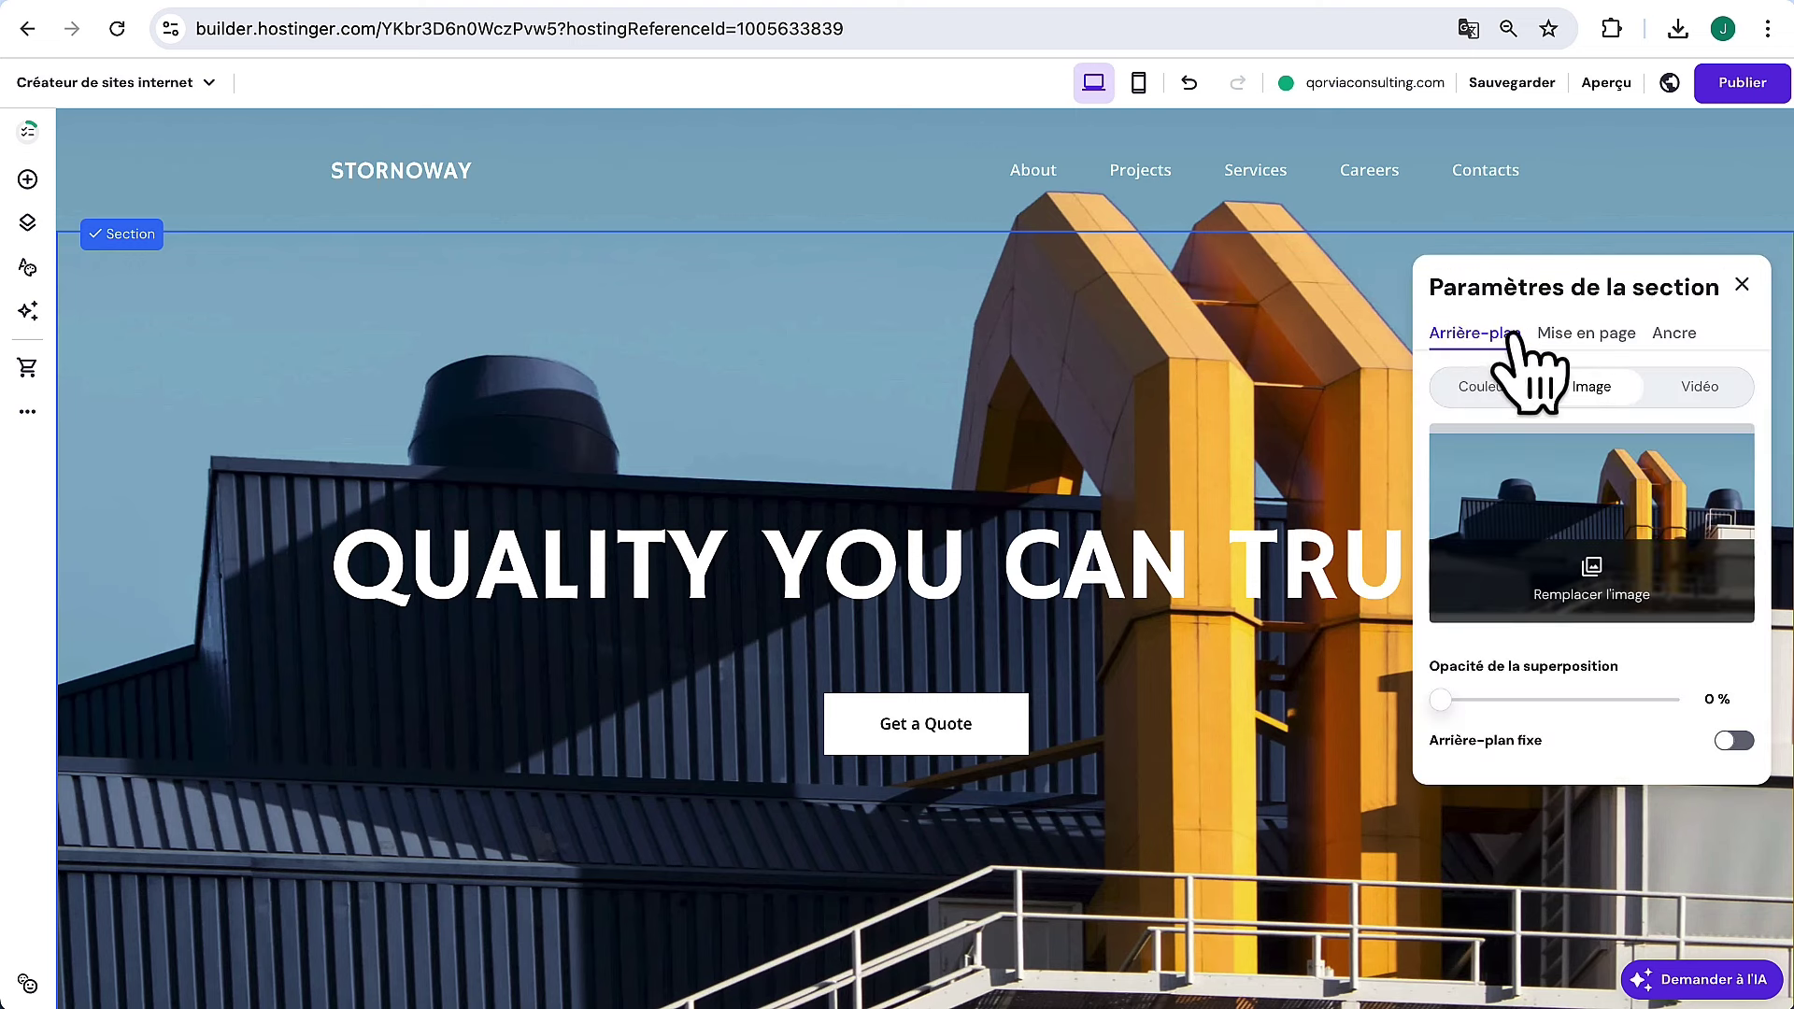
Upload équipe.webp to the media library and set it as the hero section's background image
{"action": "left_click", "coordinate": [1591, 581]}
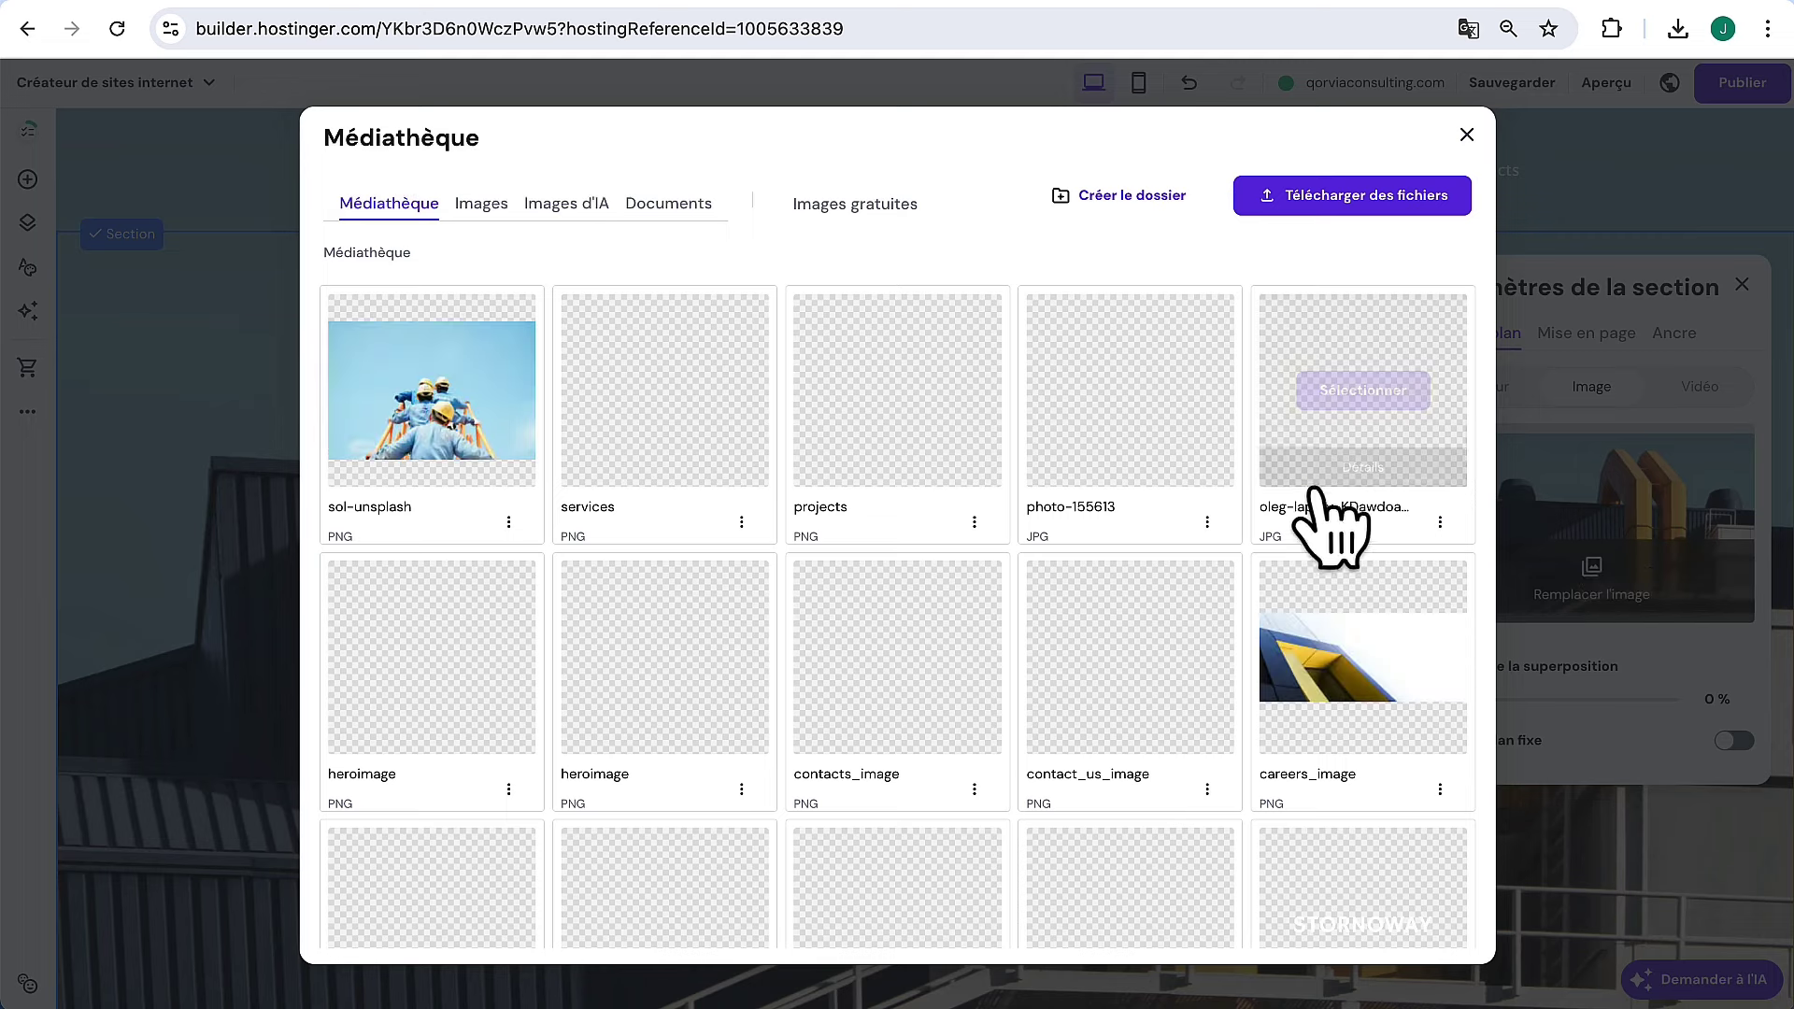
{"action": "left_click", "coordinate": [1399, 207]}
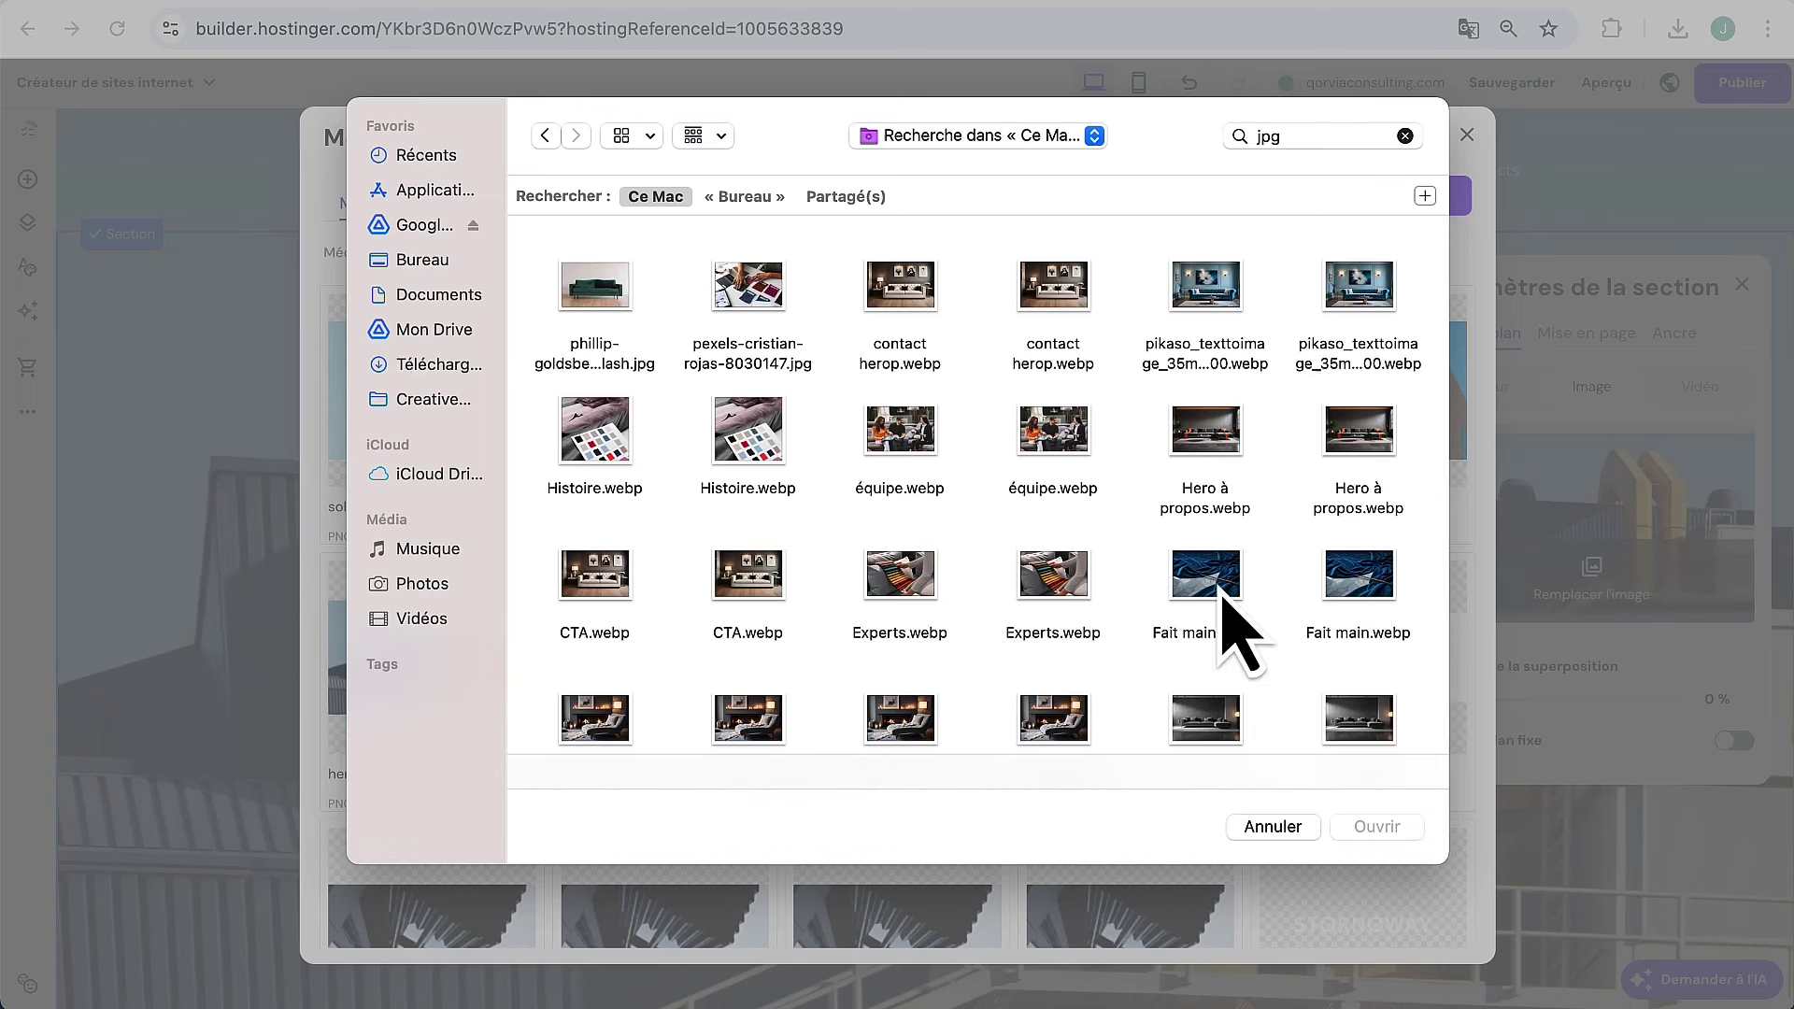
{"action": "left_click", "coordinate": [1065, 435]}
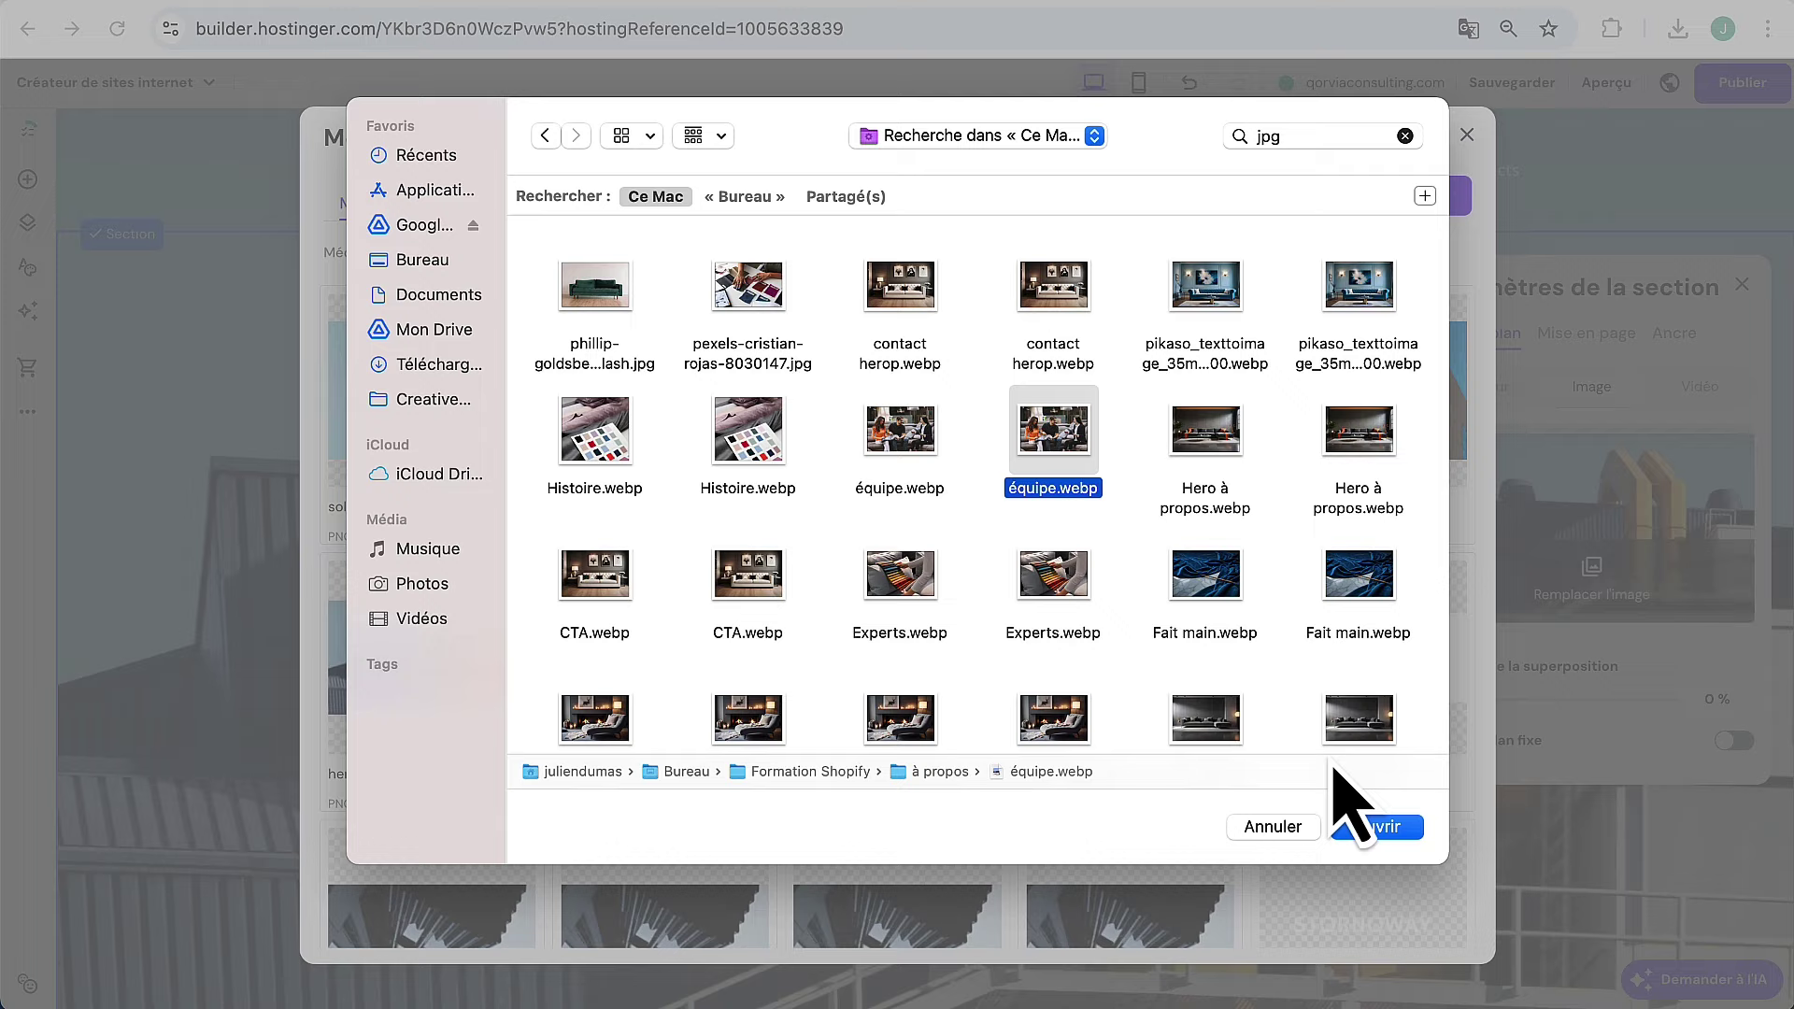
{"action": "left_click", "coordinate": [1382, 828]}
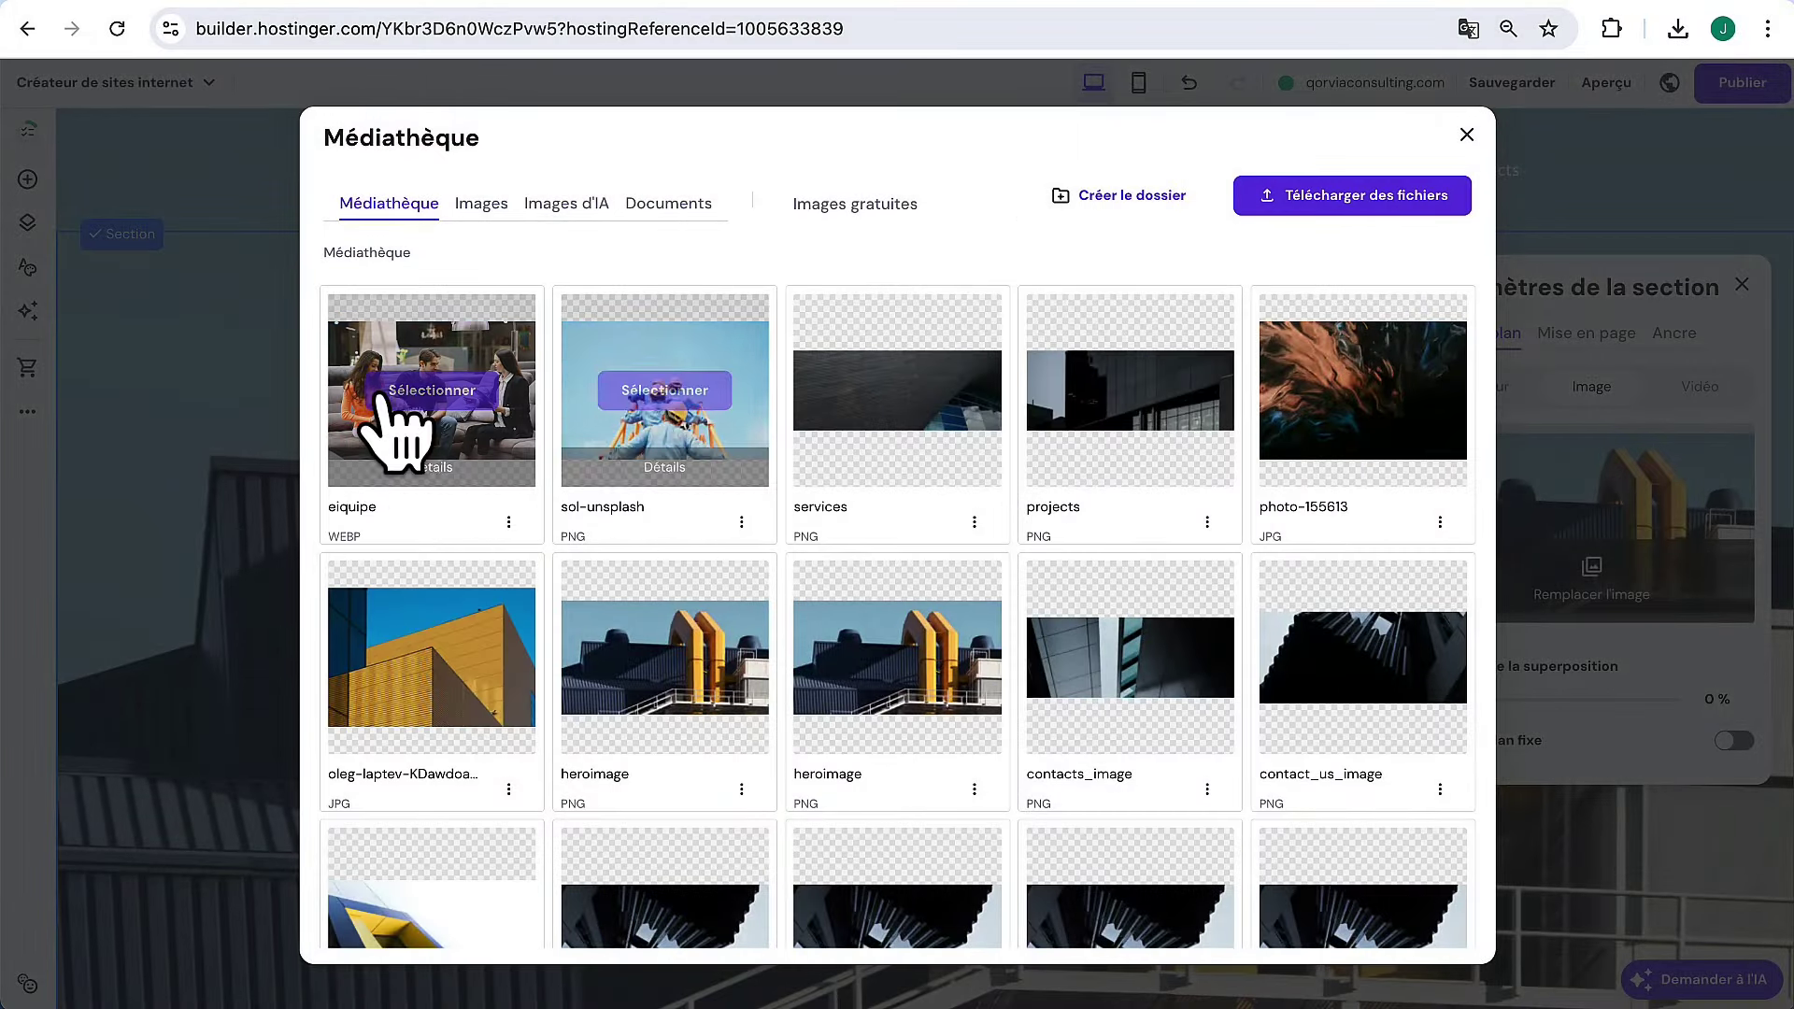
{"action": "left_click", "coordinate": [400, 395]}
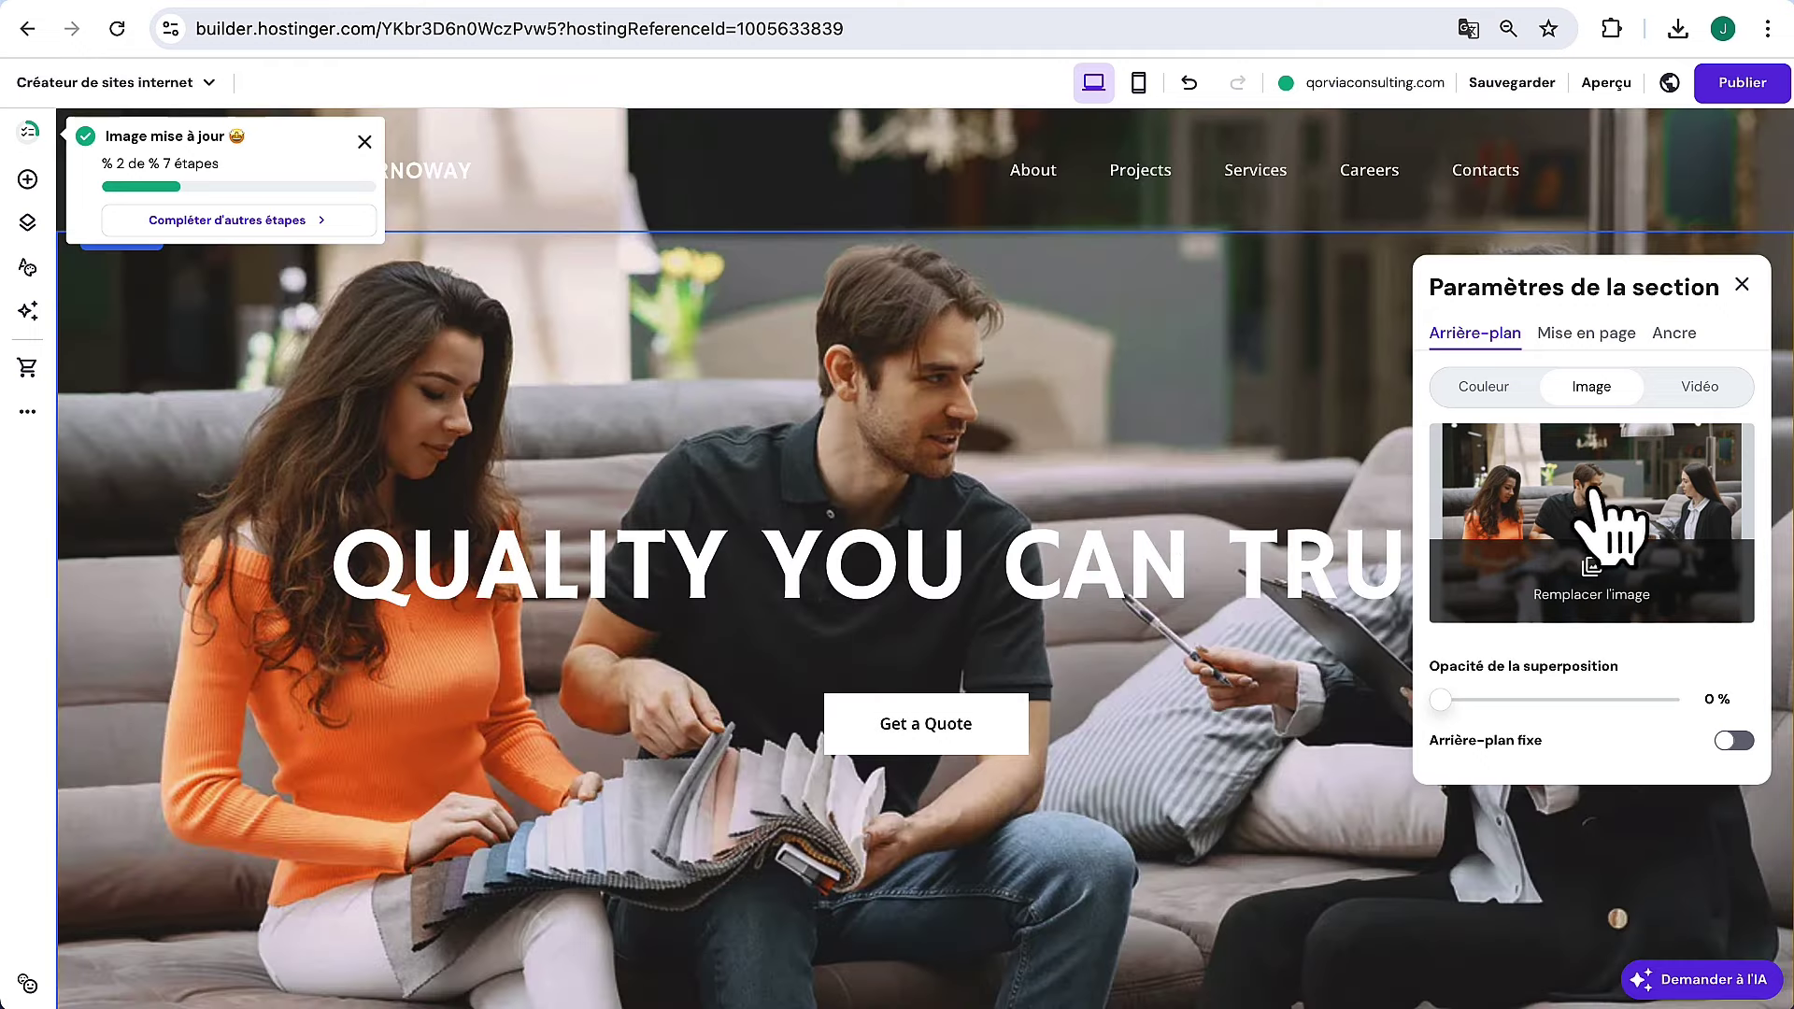
Search the free images for "office" and set the meeting room photo with red chairs and large windows as the hero background
{"action": "left_click", "coordinate": [1595, 591]}
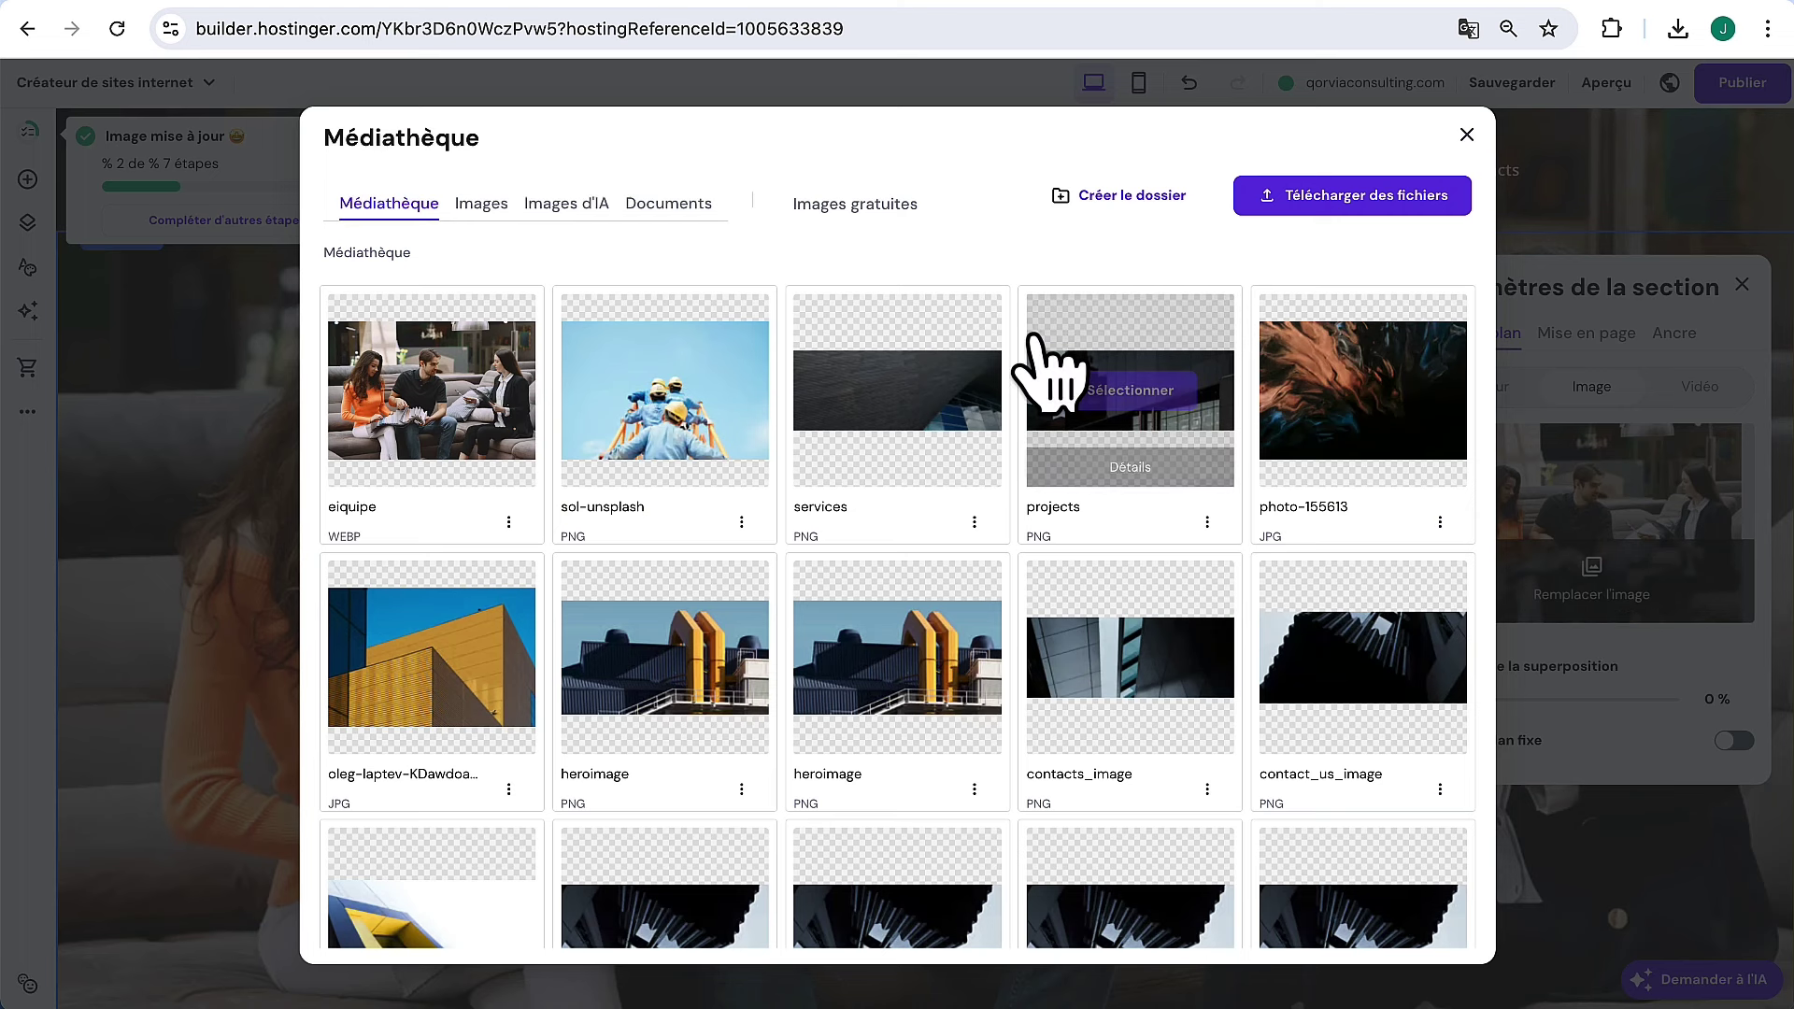
{"action": "left_click", "coordinate": [874, 208]}
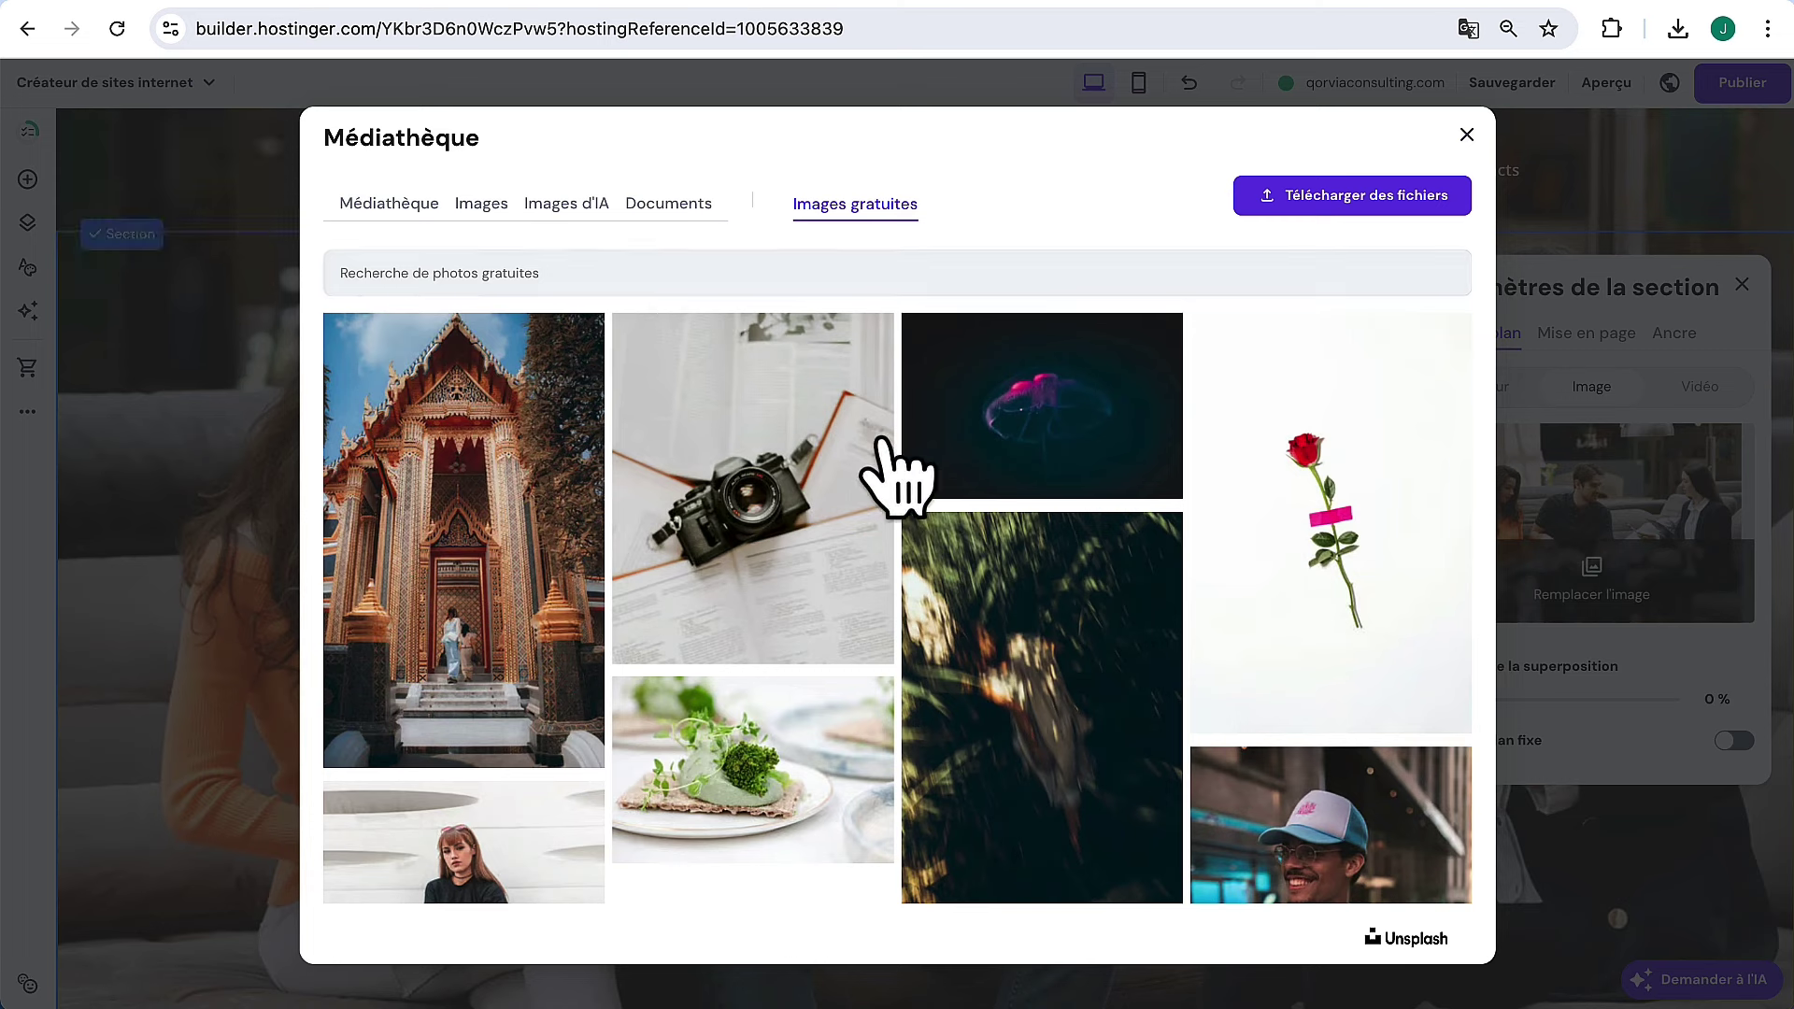
{"action": "left_click", "coordinate": [679, 258]}
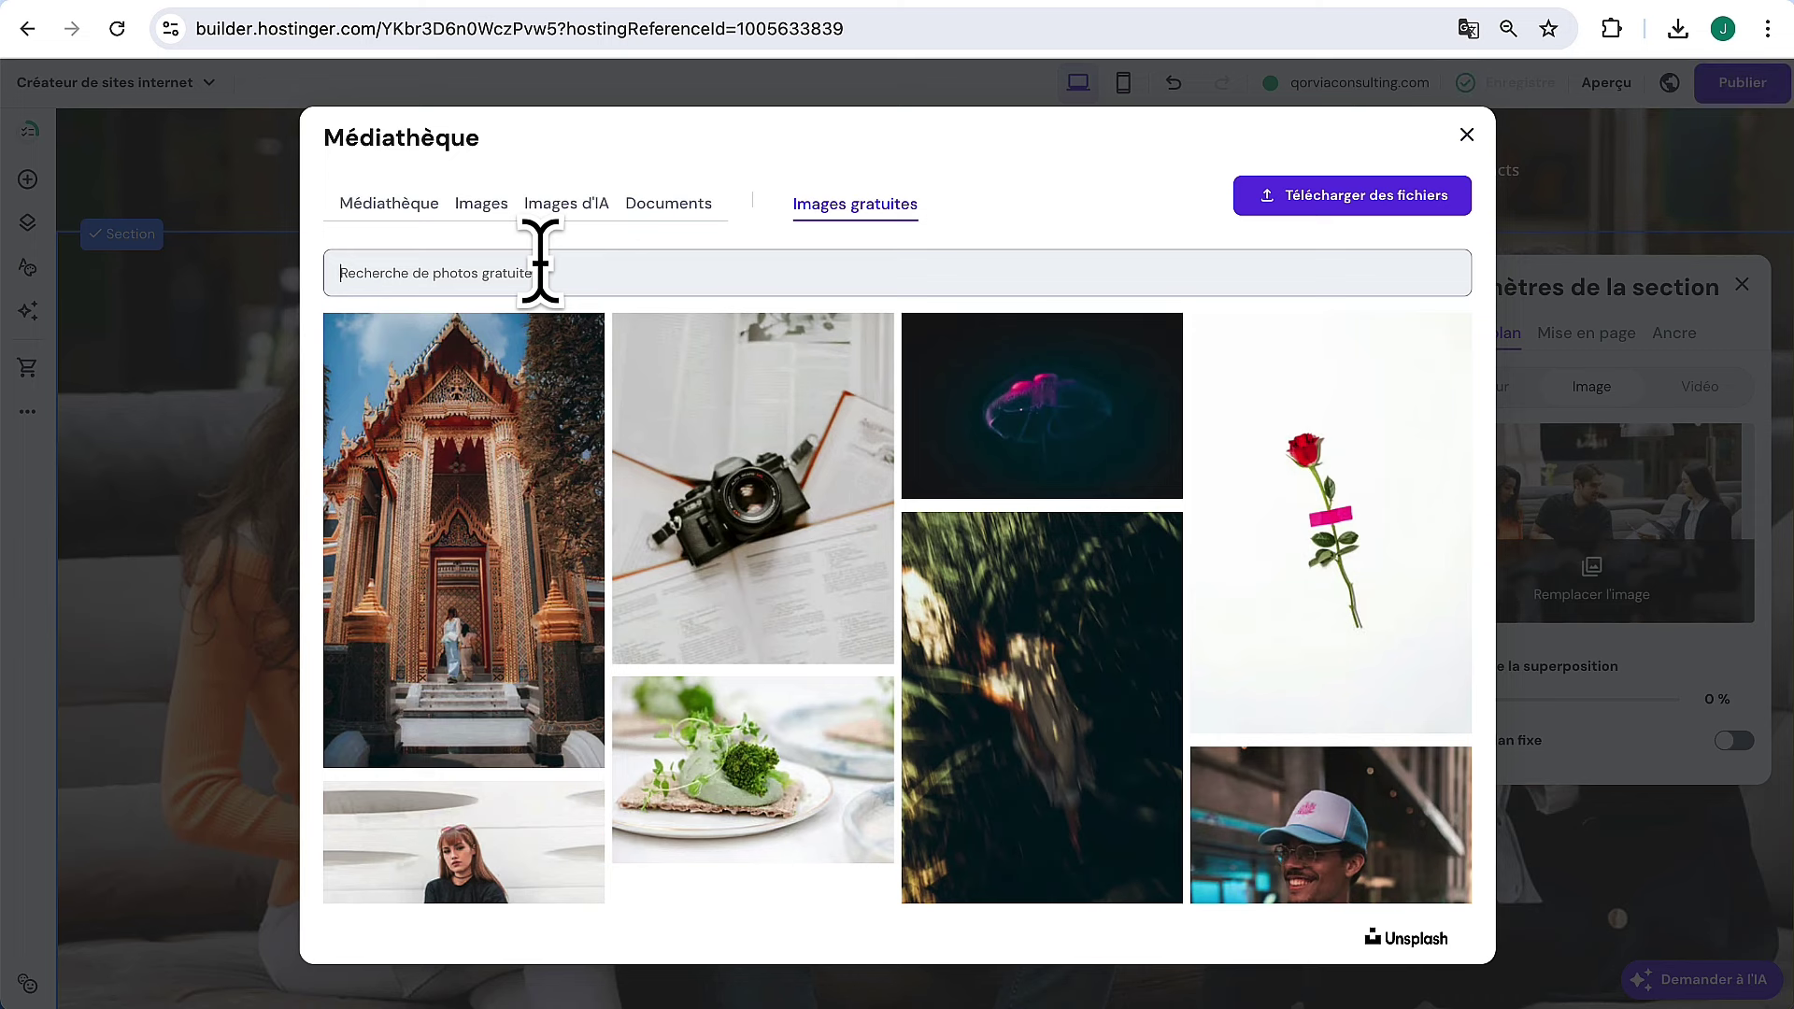
{"action": "type", "text": "office"}
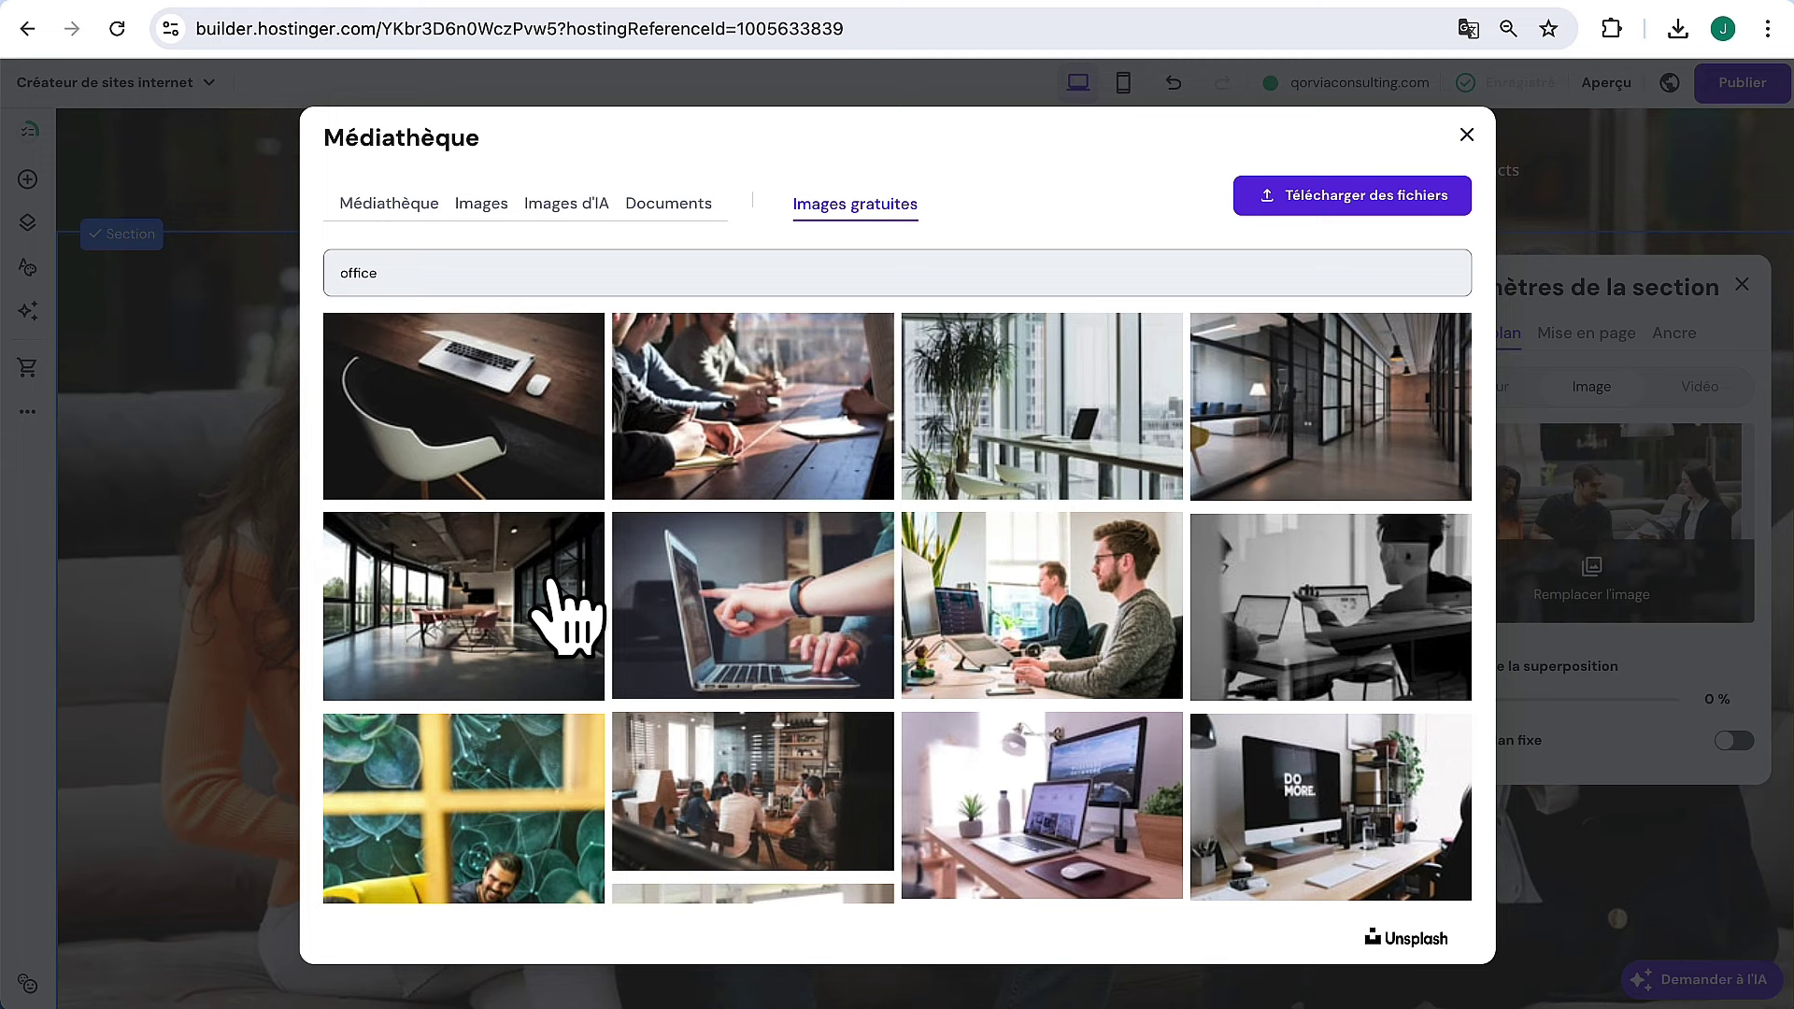
{"action": "left_click", "coordinate": [568, 610]}
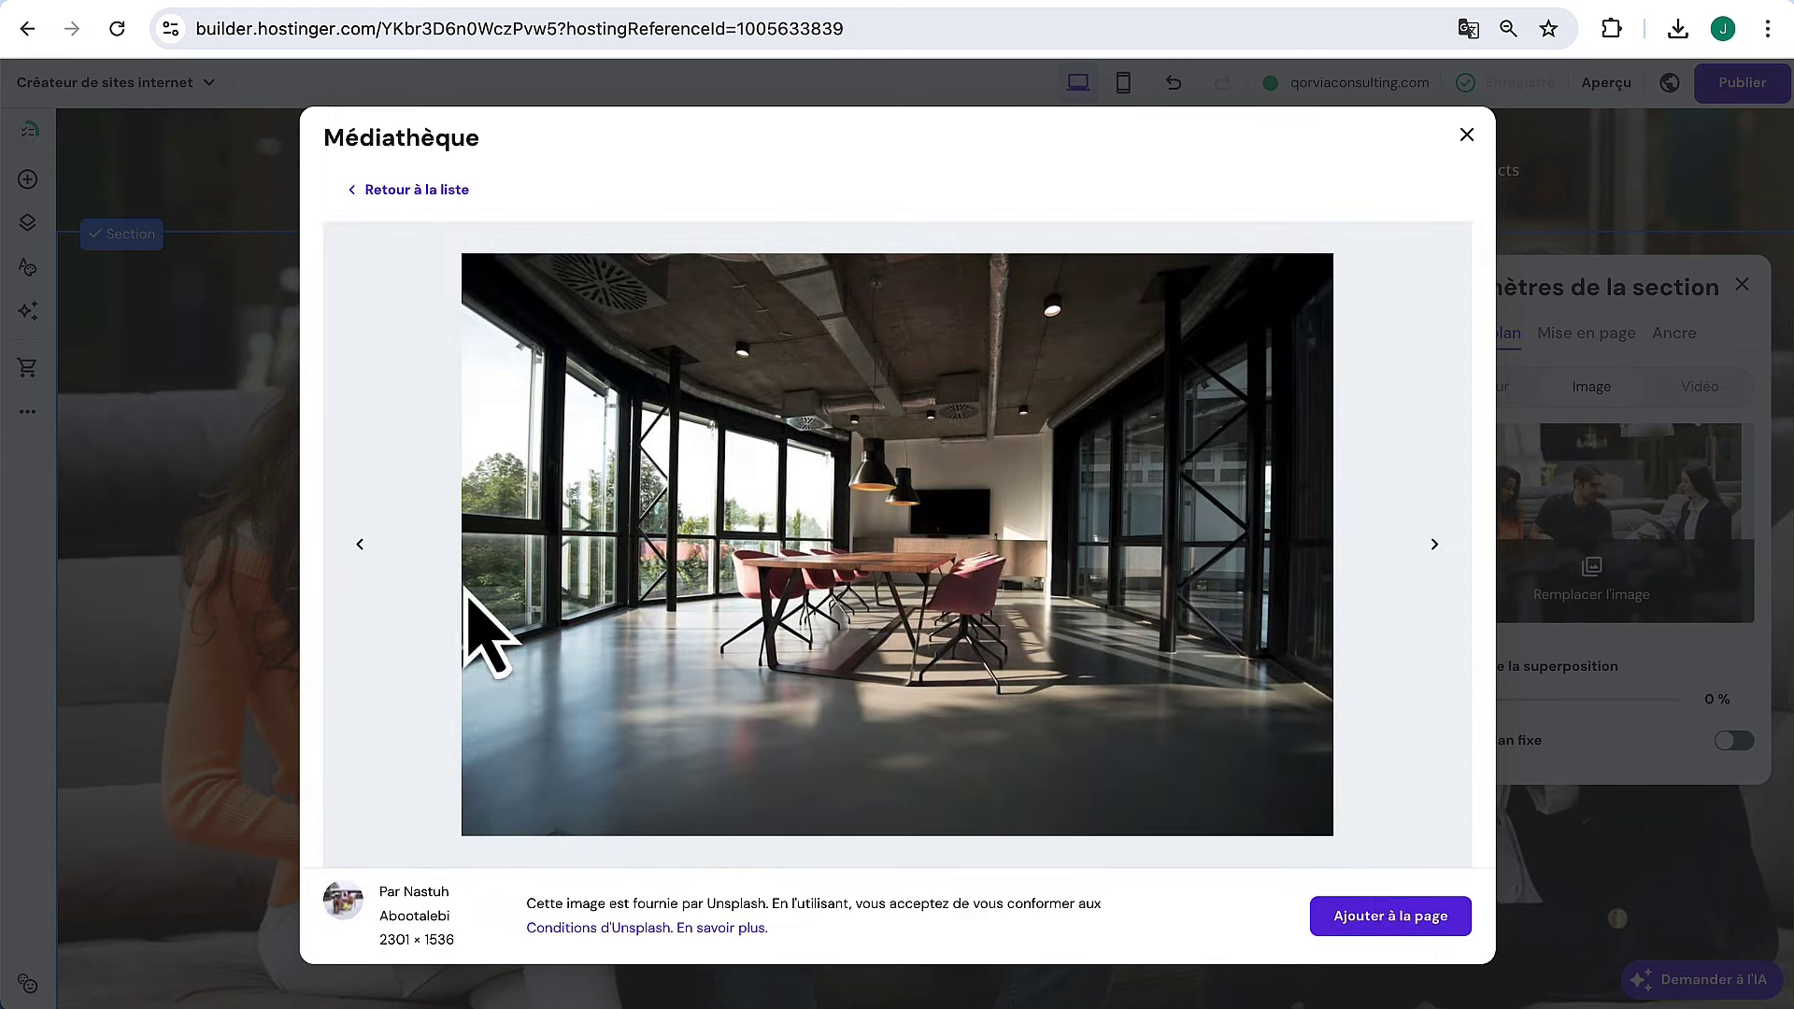
{"action": "left_click", "coordinate": [1391, 918]}
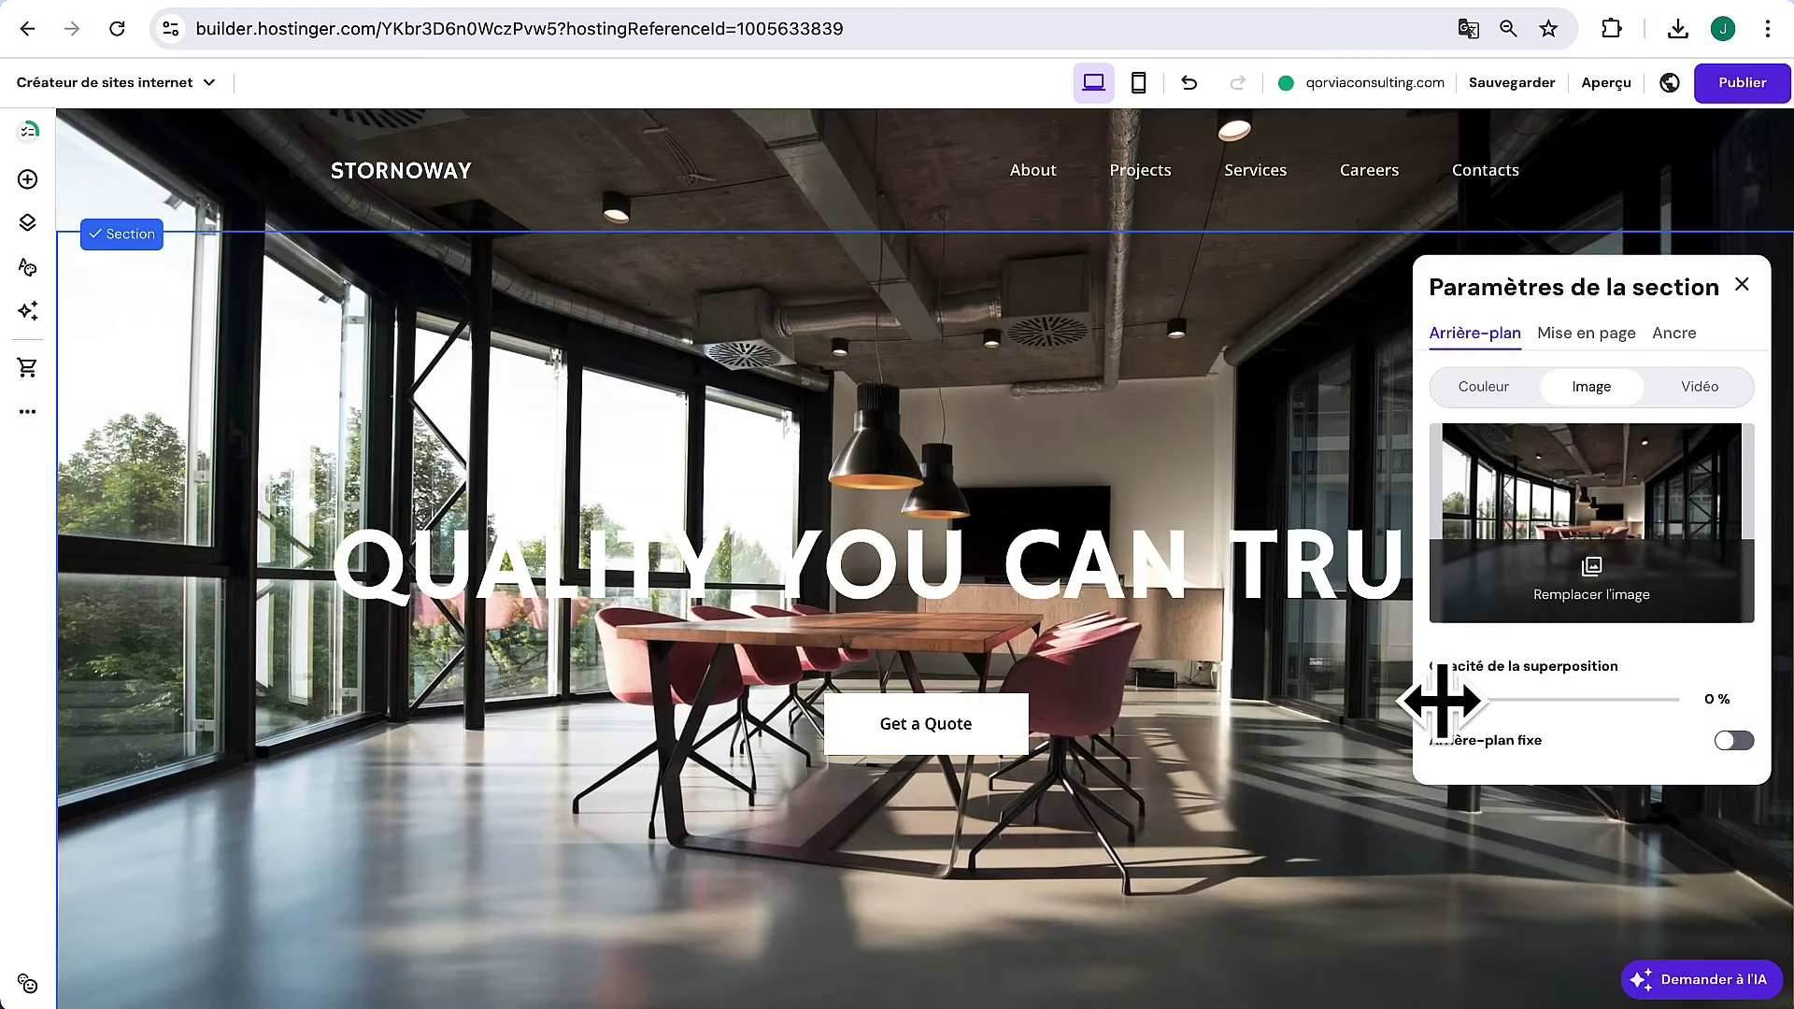
Set the overlay opacity of the hero background to 66 % and close the section settings
{"action": "left_click_drag", "start_coordinate": [1441, 700], "coordinate": [1589, 700]}
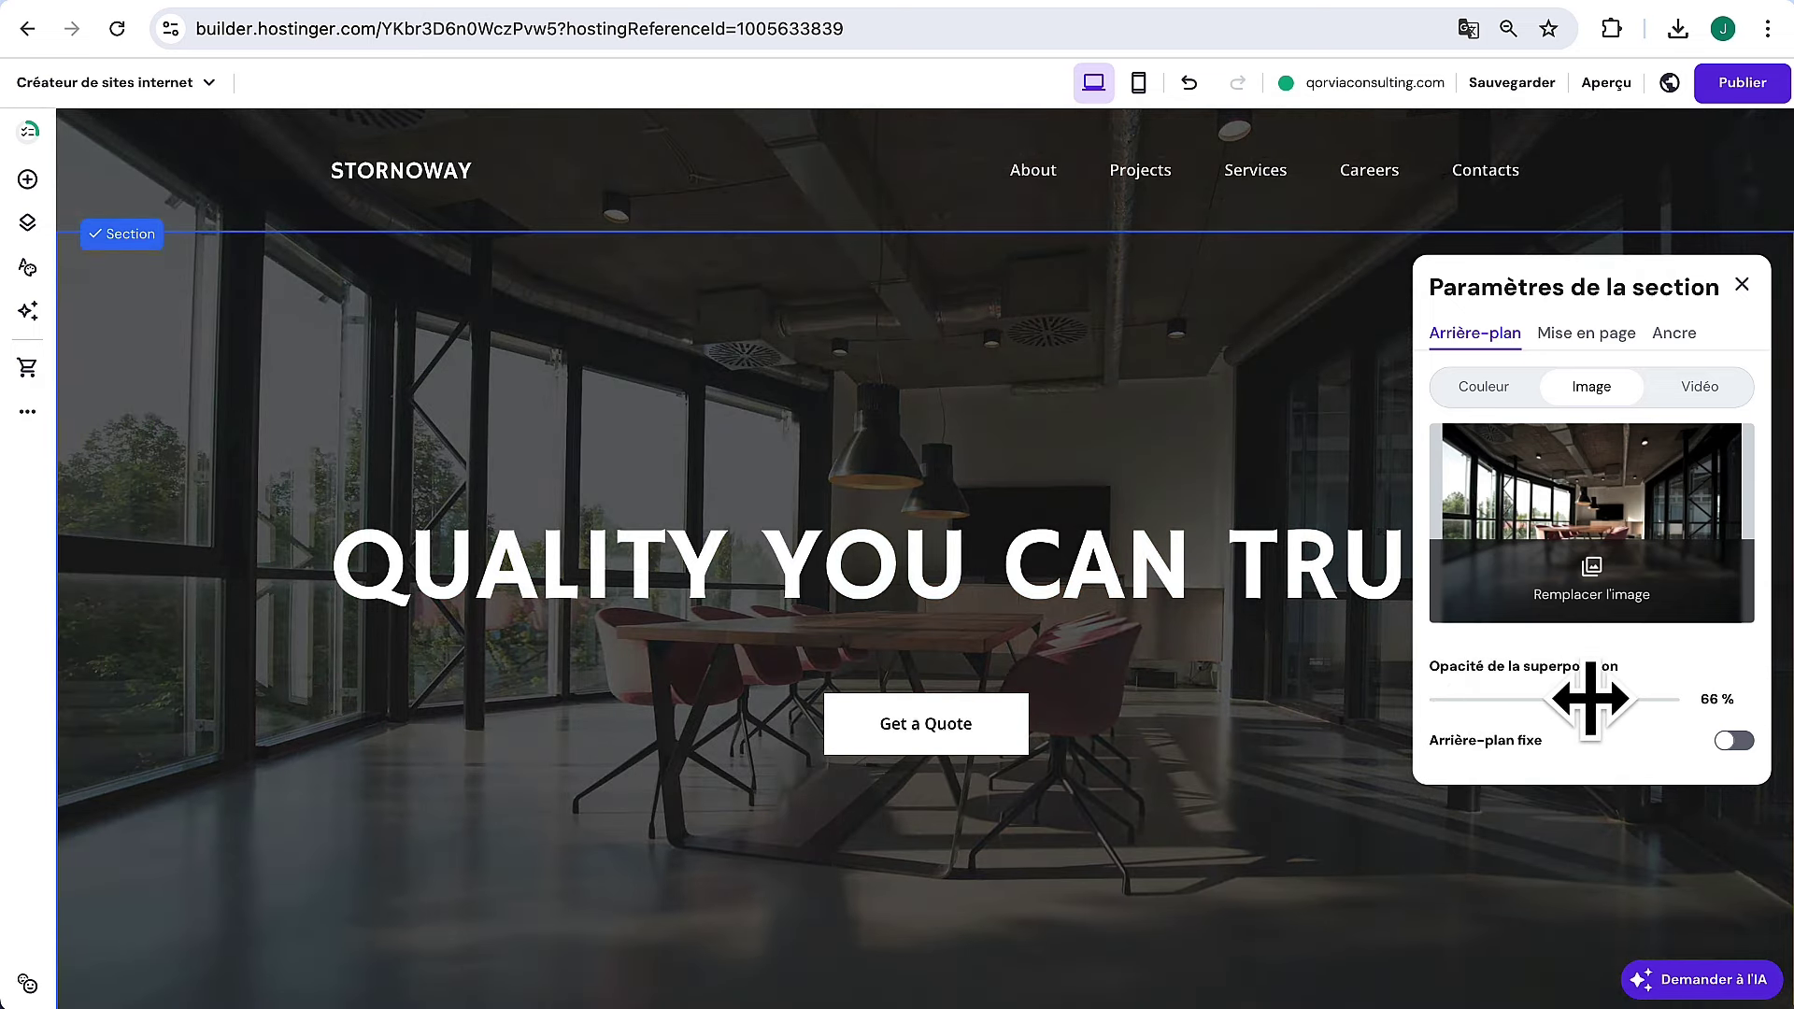
{"action": "left_click", "coordinate": [1740, 286]}
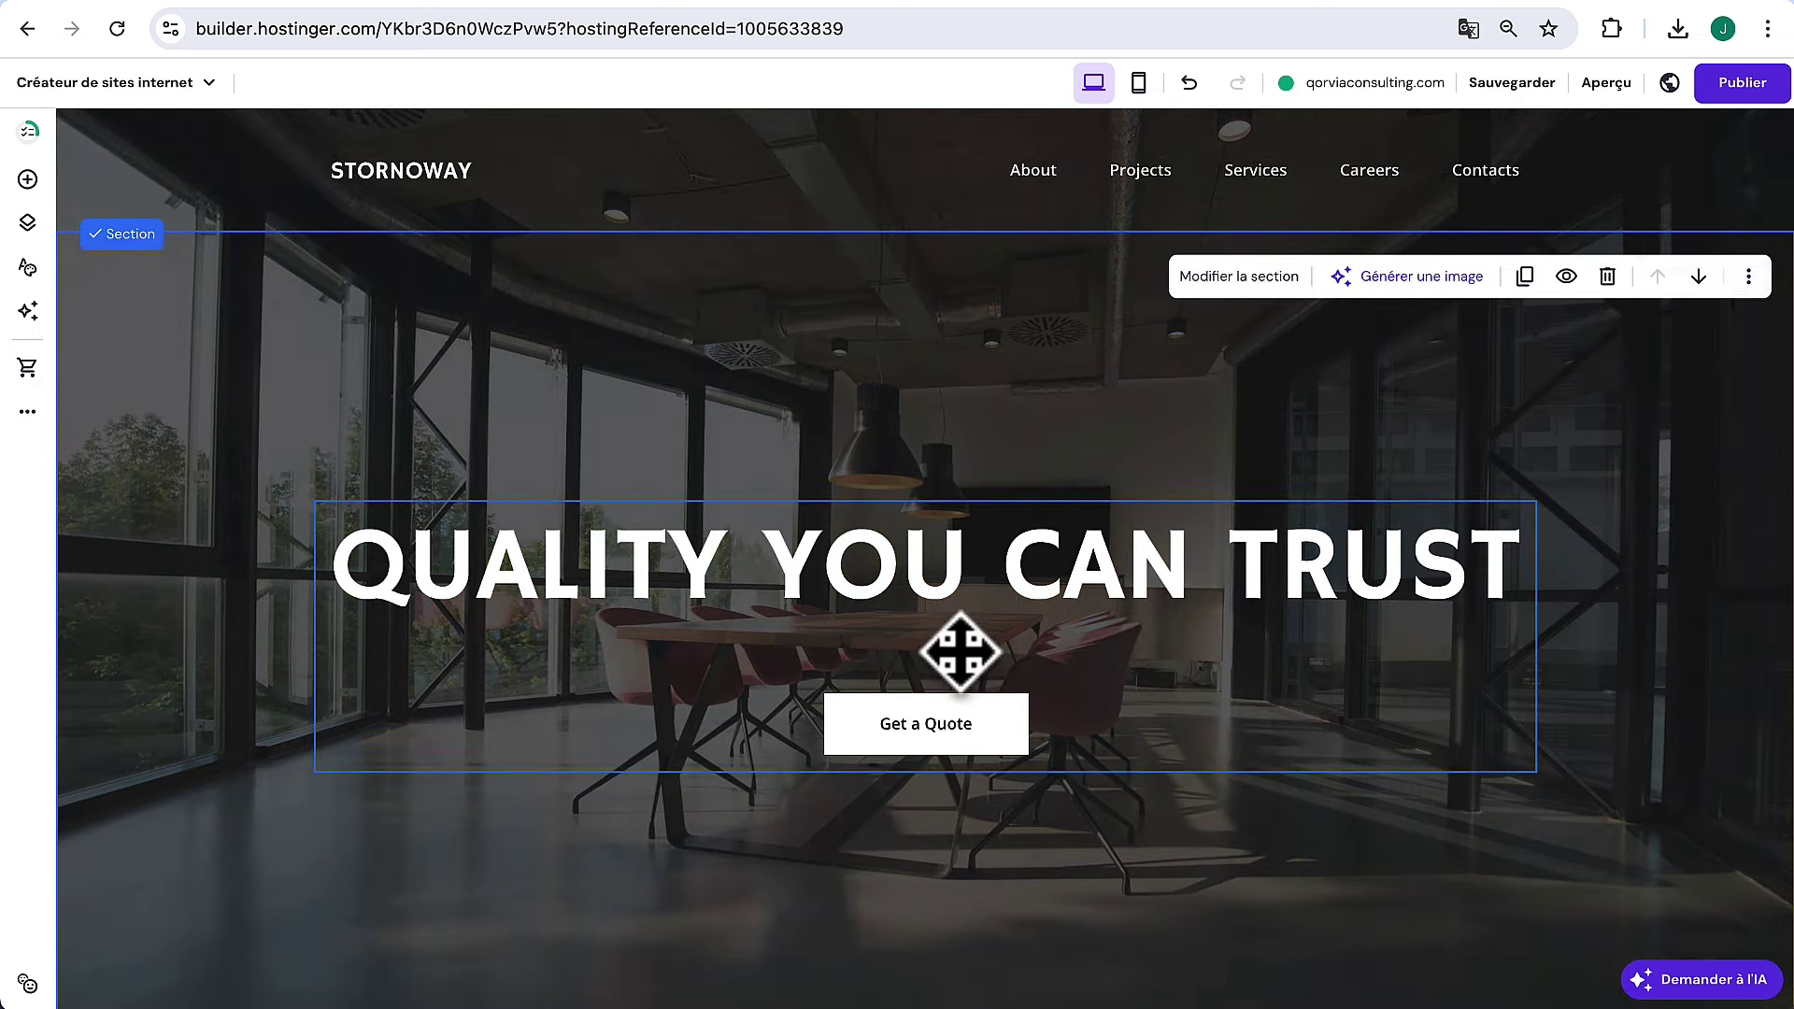
{"action": "scroll", "coordinate": [953, 648], "scroll_direction": "down", "scroll_amount": 3}
{"action": "scroll", "coordinate": [960, 651], "scroll_direction": "up", "scroll_amount": 3}
Replace the hero heading with "TRANSFORMEZ VOTRE VISION EN RÉALITÉ"
{"action": "left_click", "coordinate": [1008, 561]}
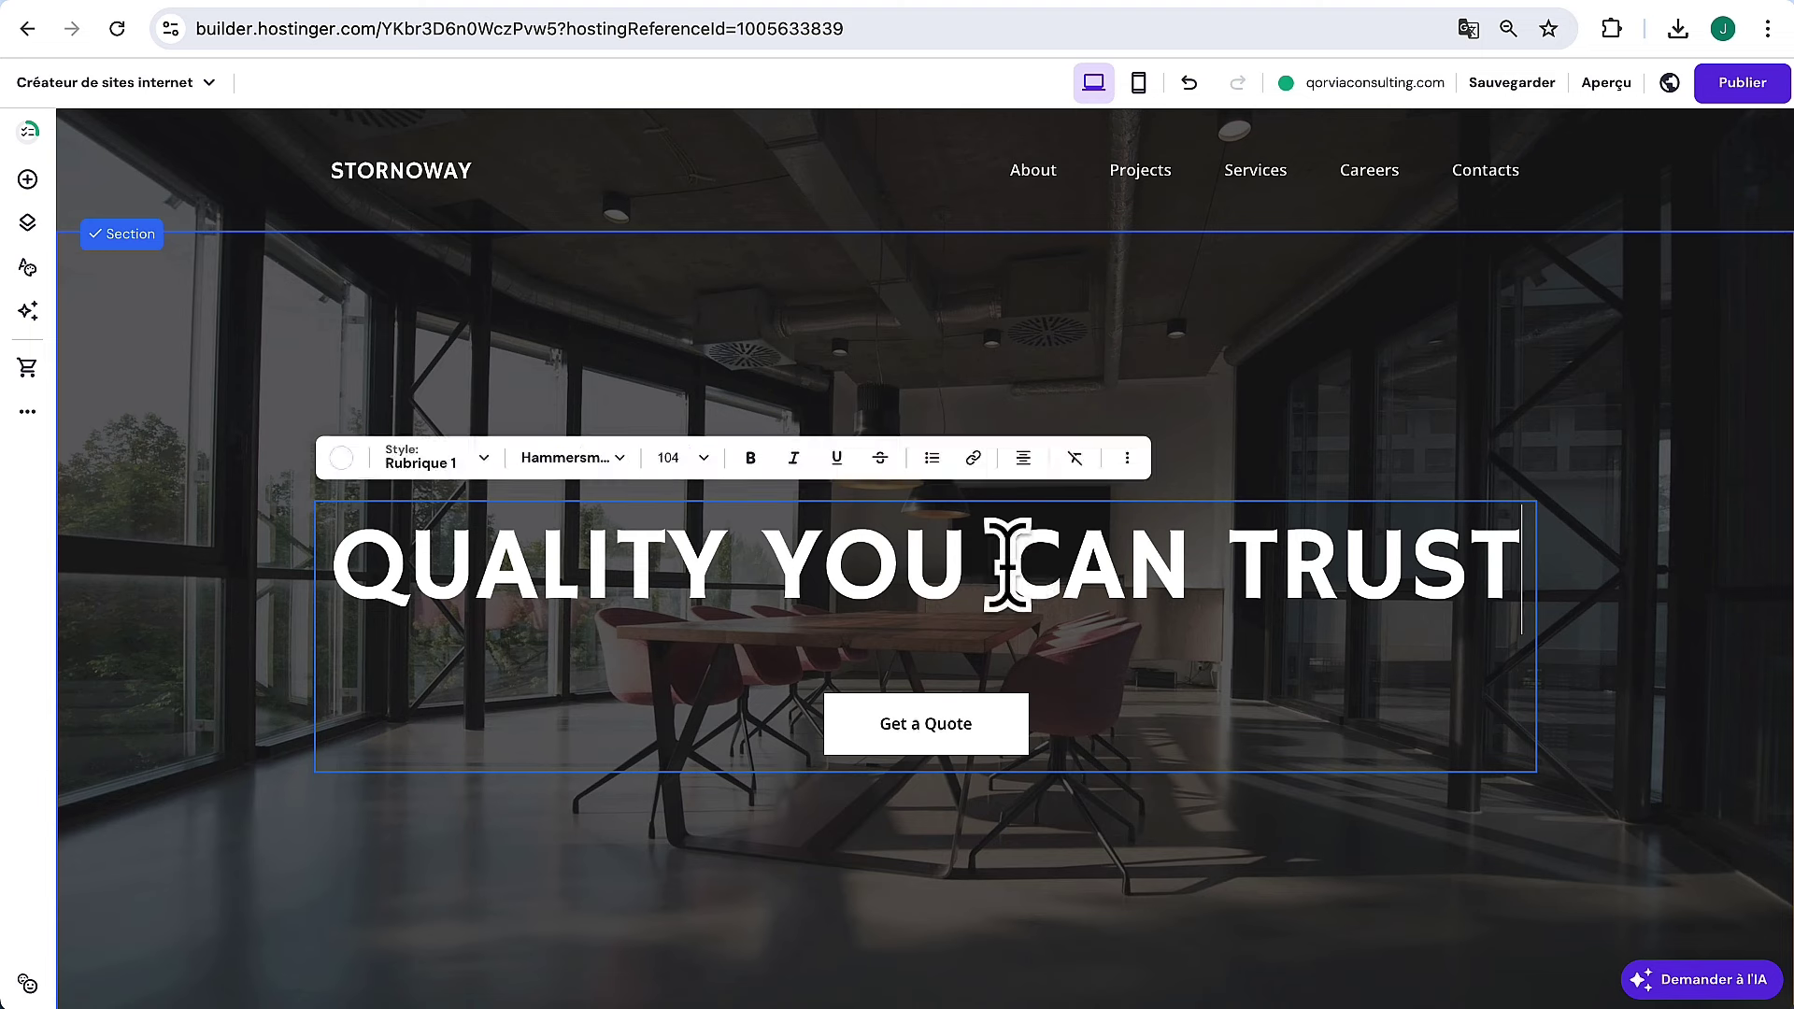
{"action": "key", "text": "ctrl+a"}
{"action": "type", "text": "TRANSFORMEZ VOTRE VISION EN RÉALITÉ"}
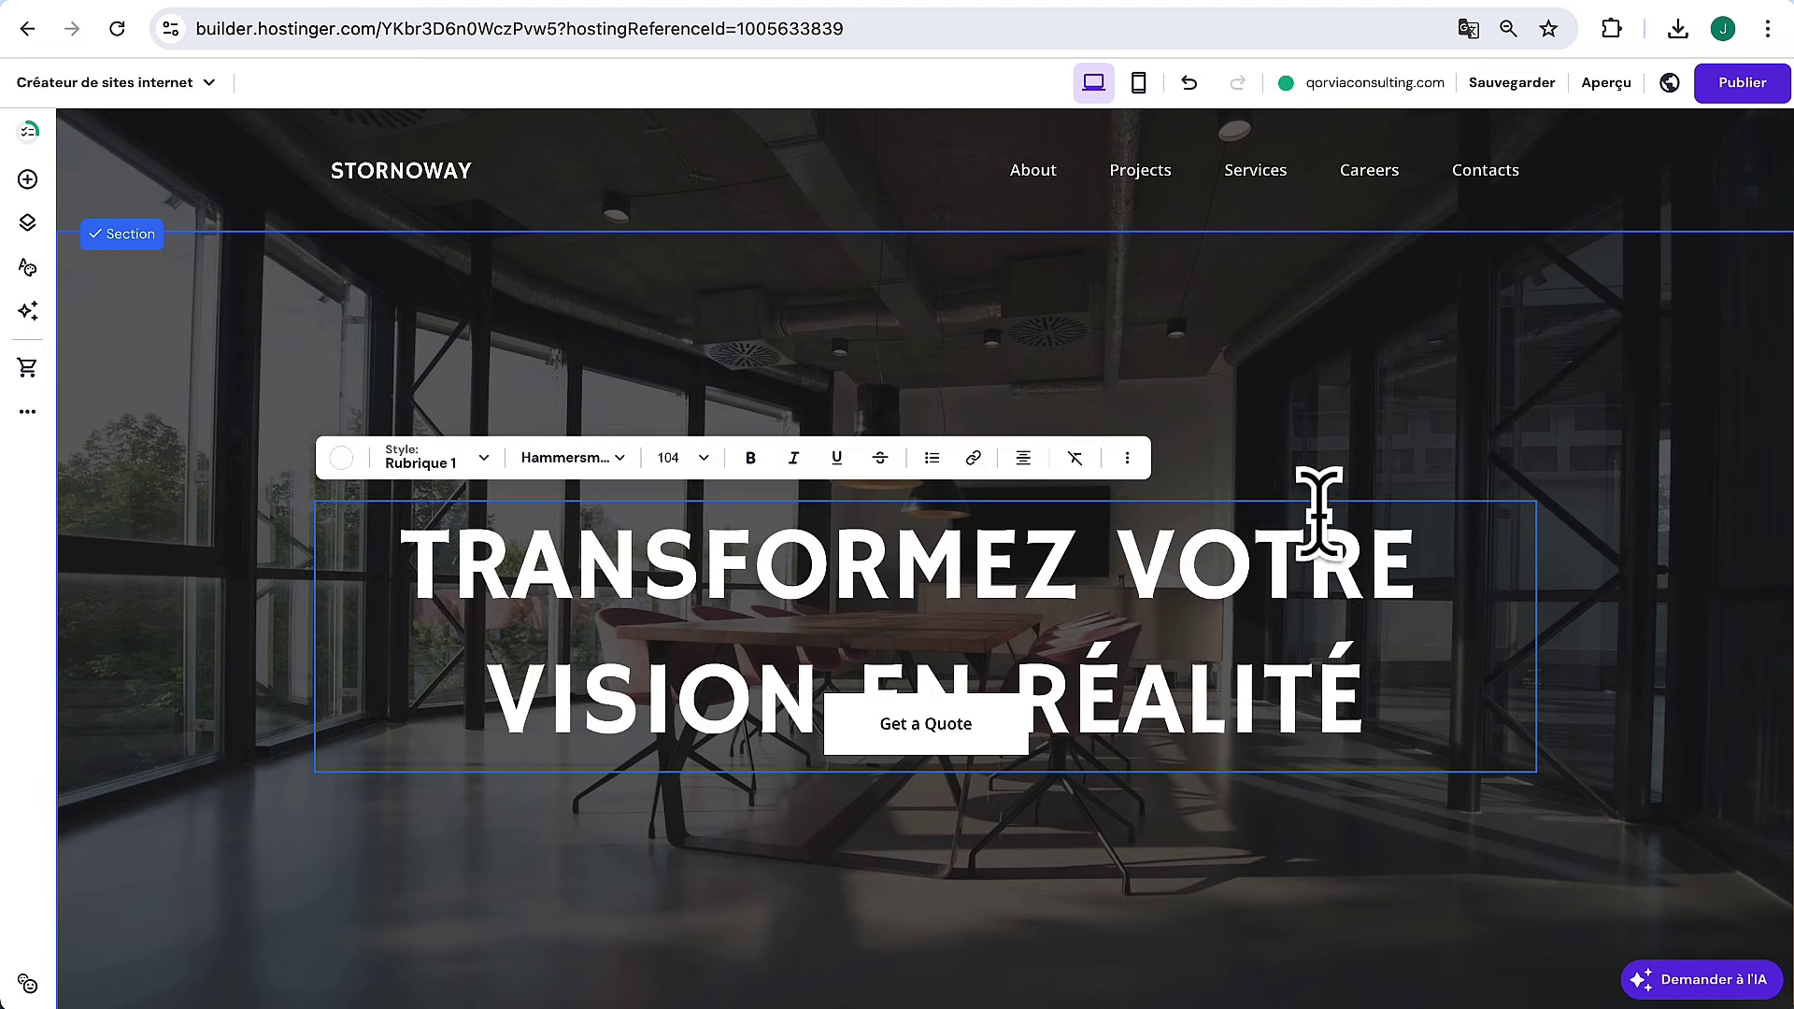
{"action": "key", "text": "Escape"}
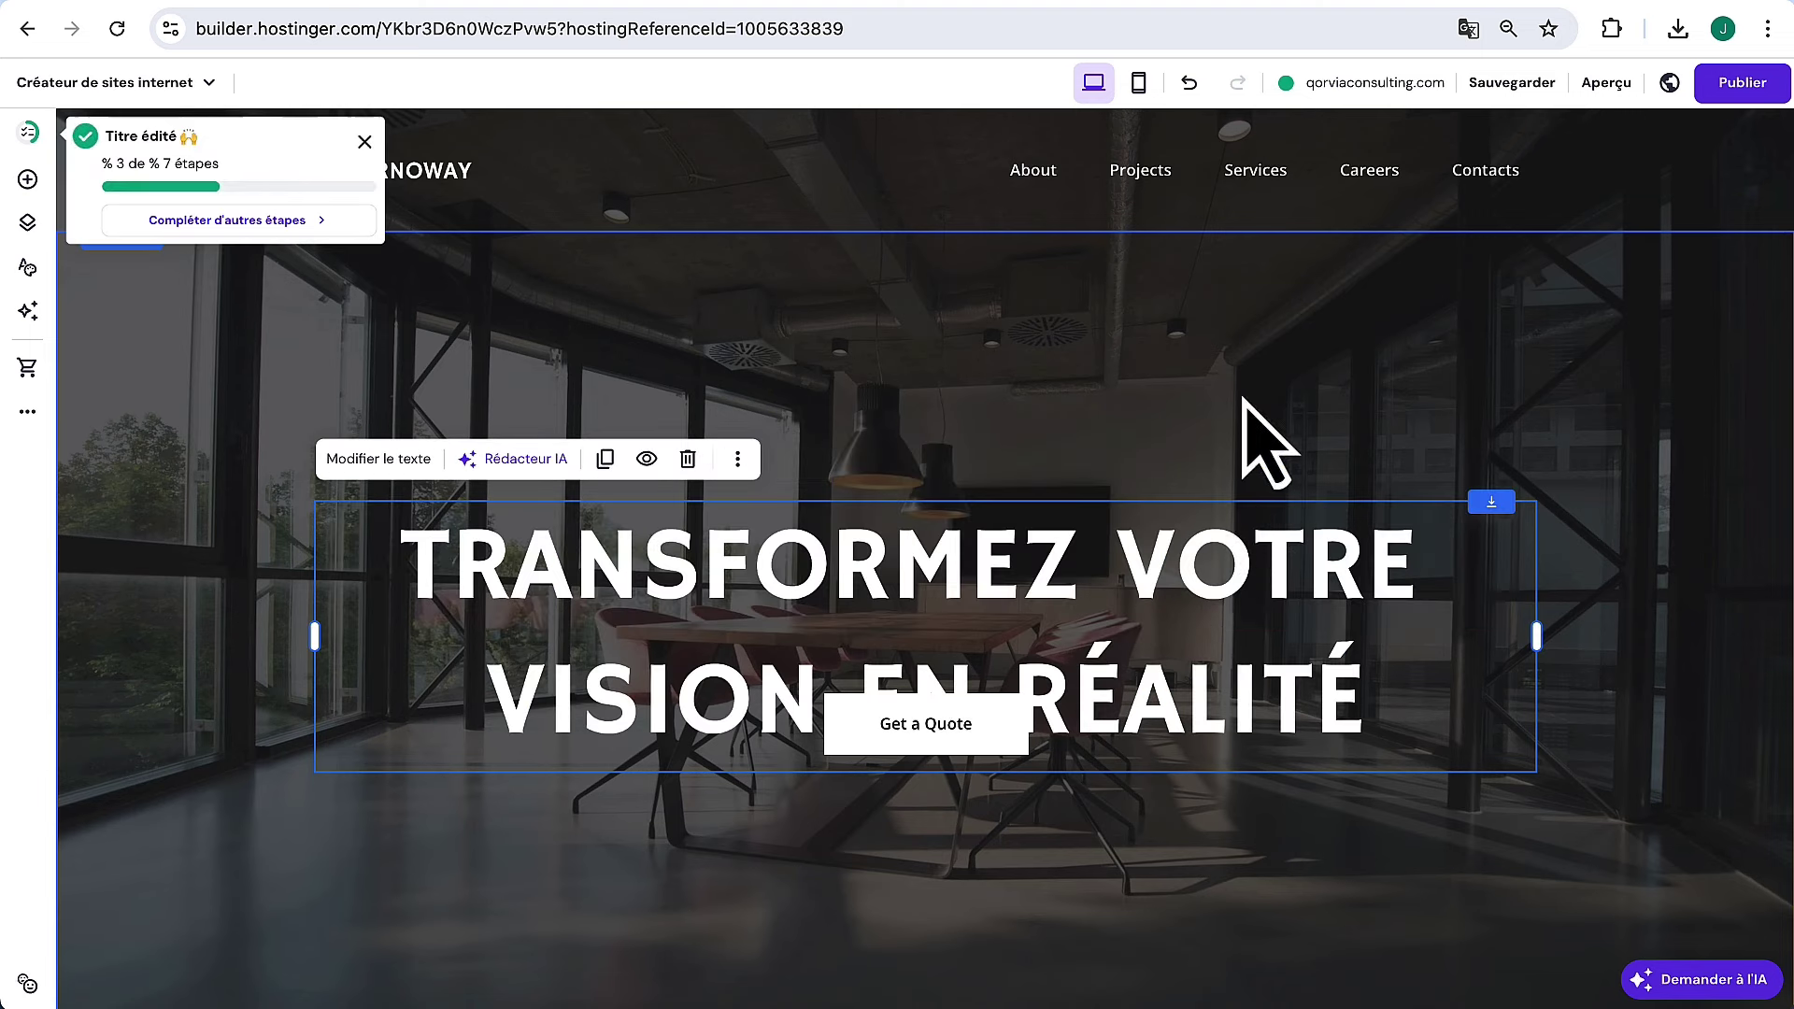
Move the hero heading slightly up and the Get a Quote button slightly down so they no longer overlap
{"action": "left_click_drag", "start_coordinate": [1176, 619], "coordinate": [1170, 495]}
{"action": "left_click", "coordinate": [962, 727]}
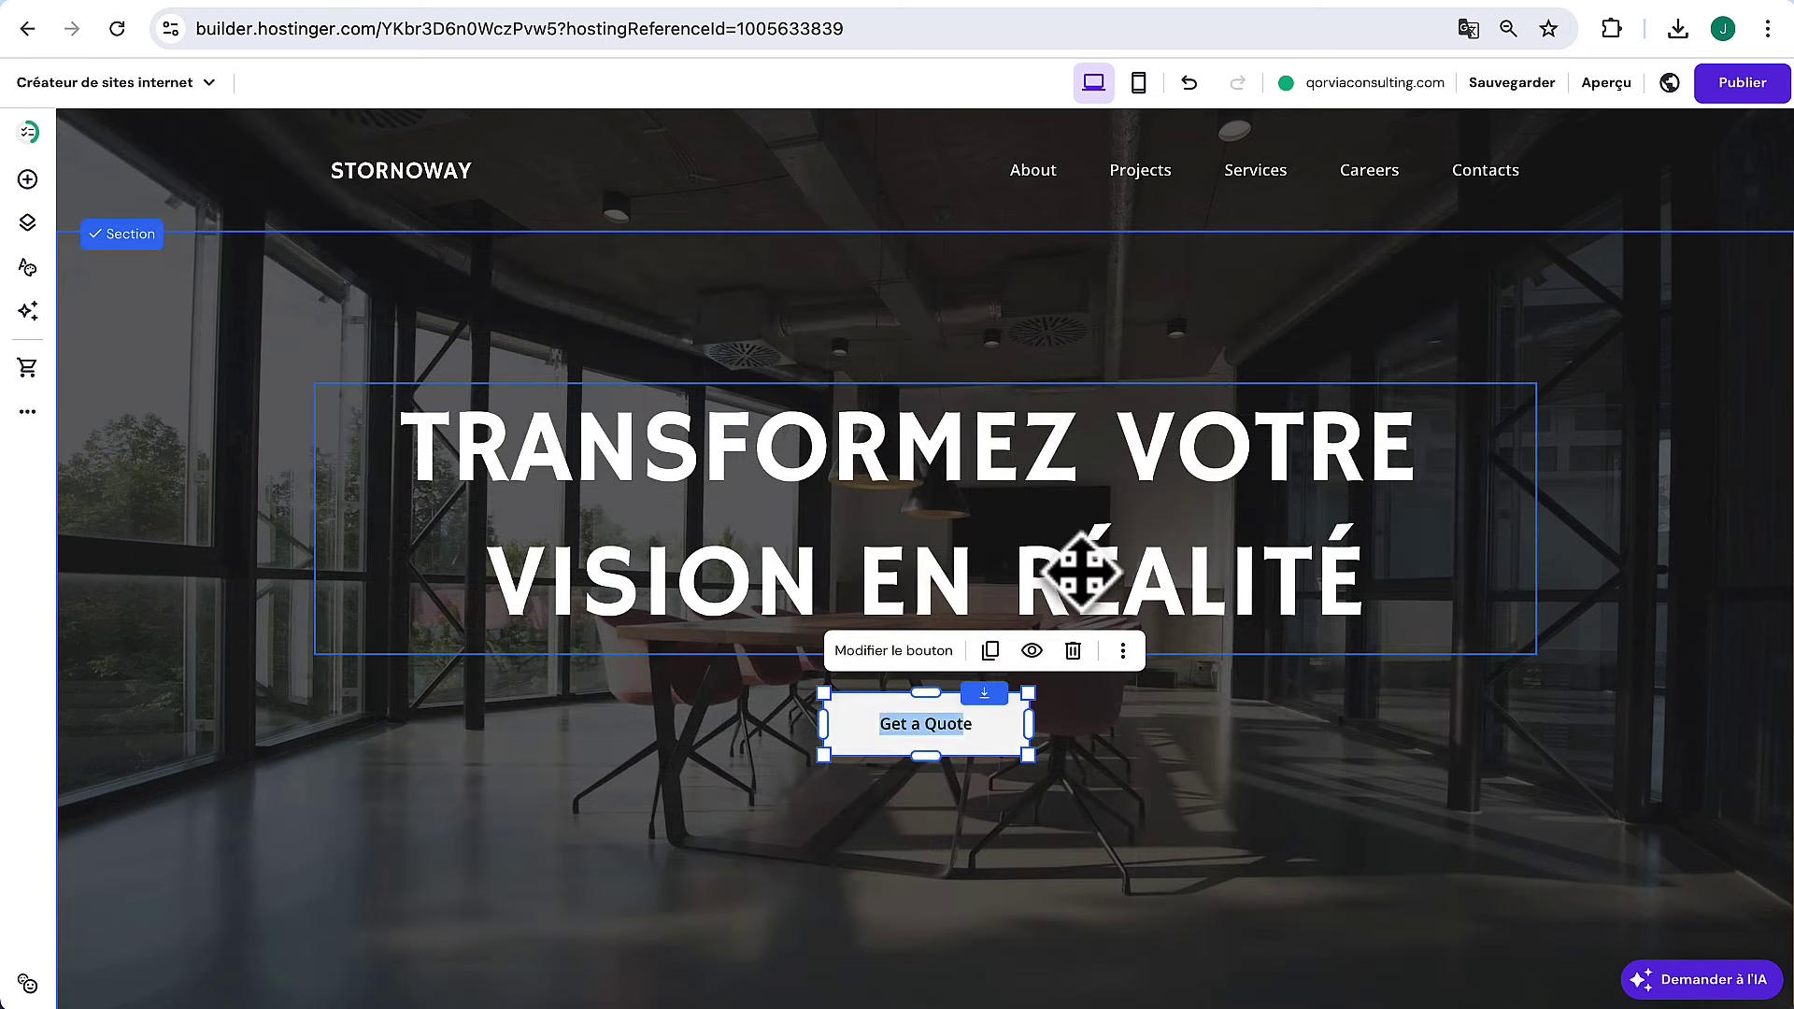
{"action": "left_click", "coordinate": [1121, 509]}
{"action": "left_click_drag", "start_coordinate": [1053, 501], "coordinate": [1047, 561]}
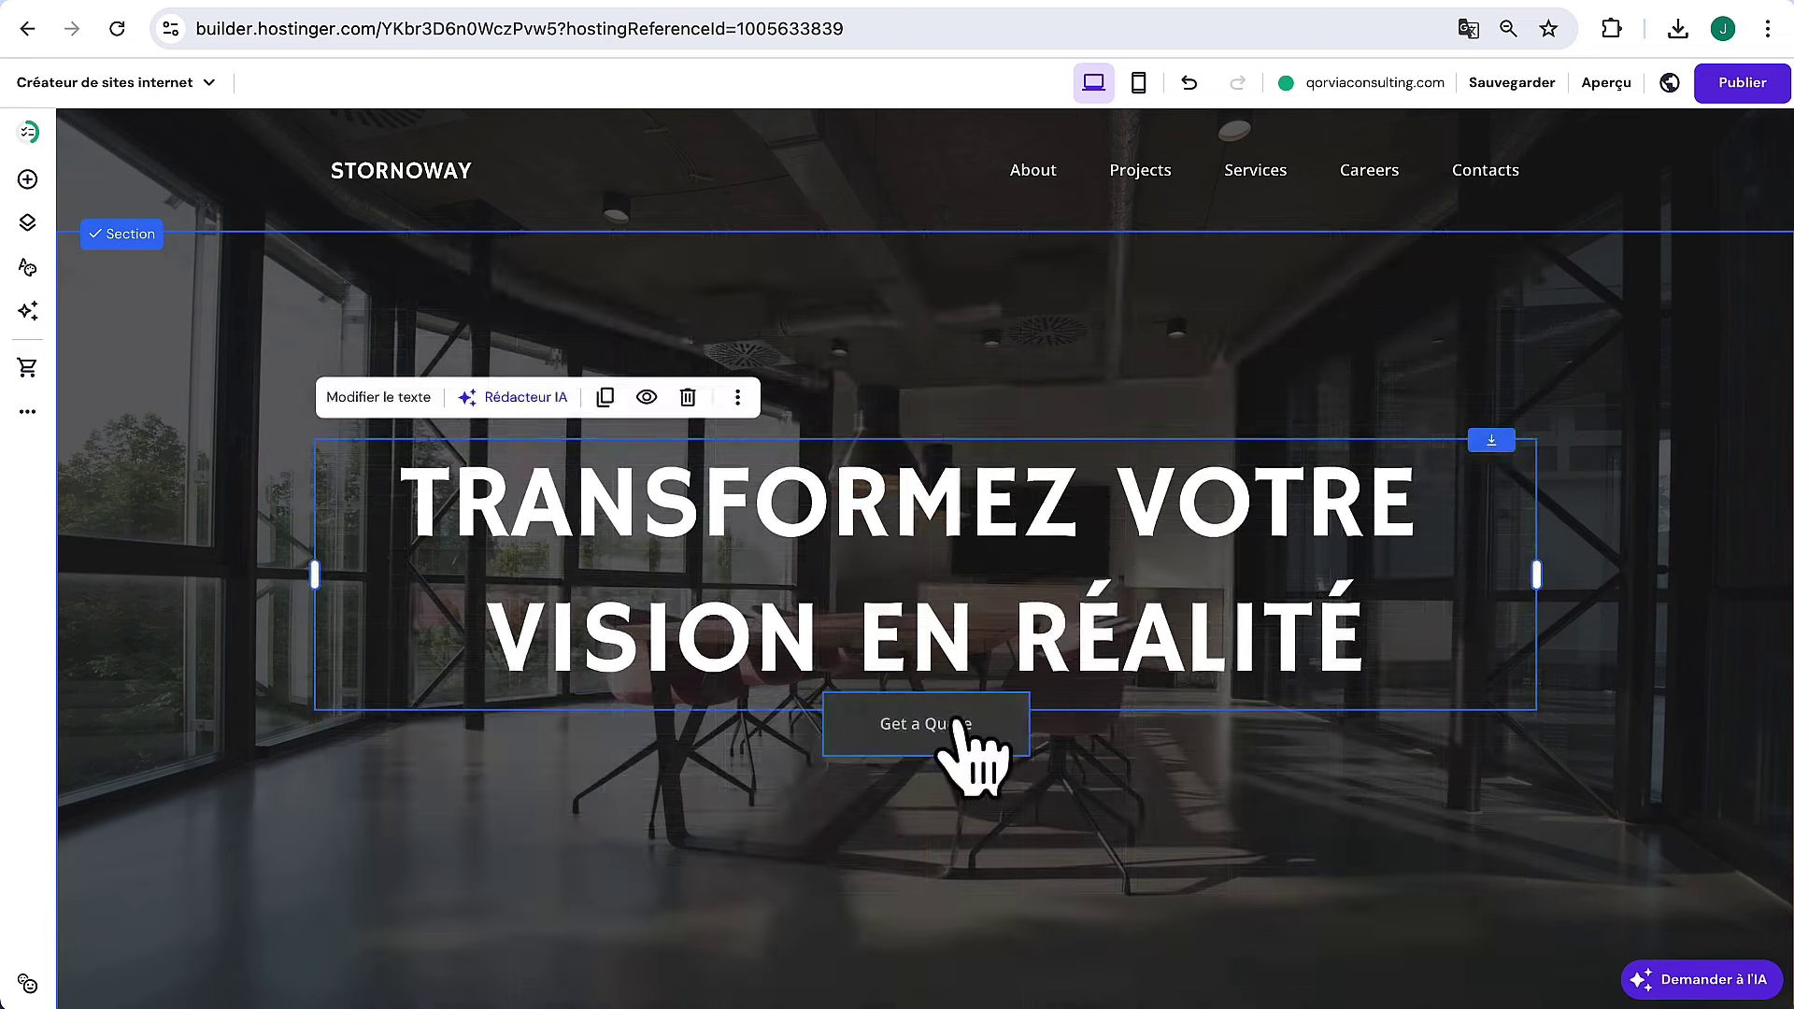
{"action": "left_click_drag", "start_coordinate": [962, 734], "coordinate": [973, 789]}
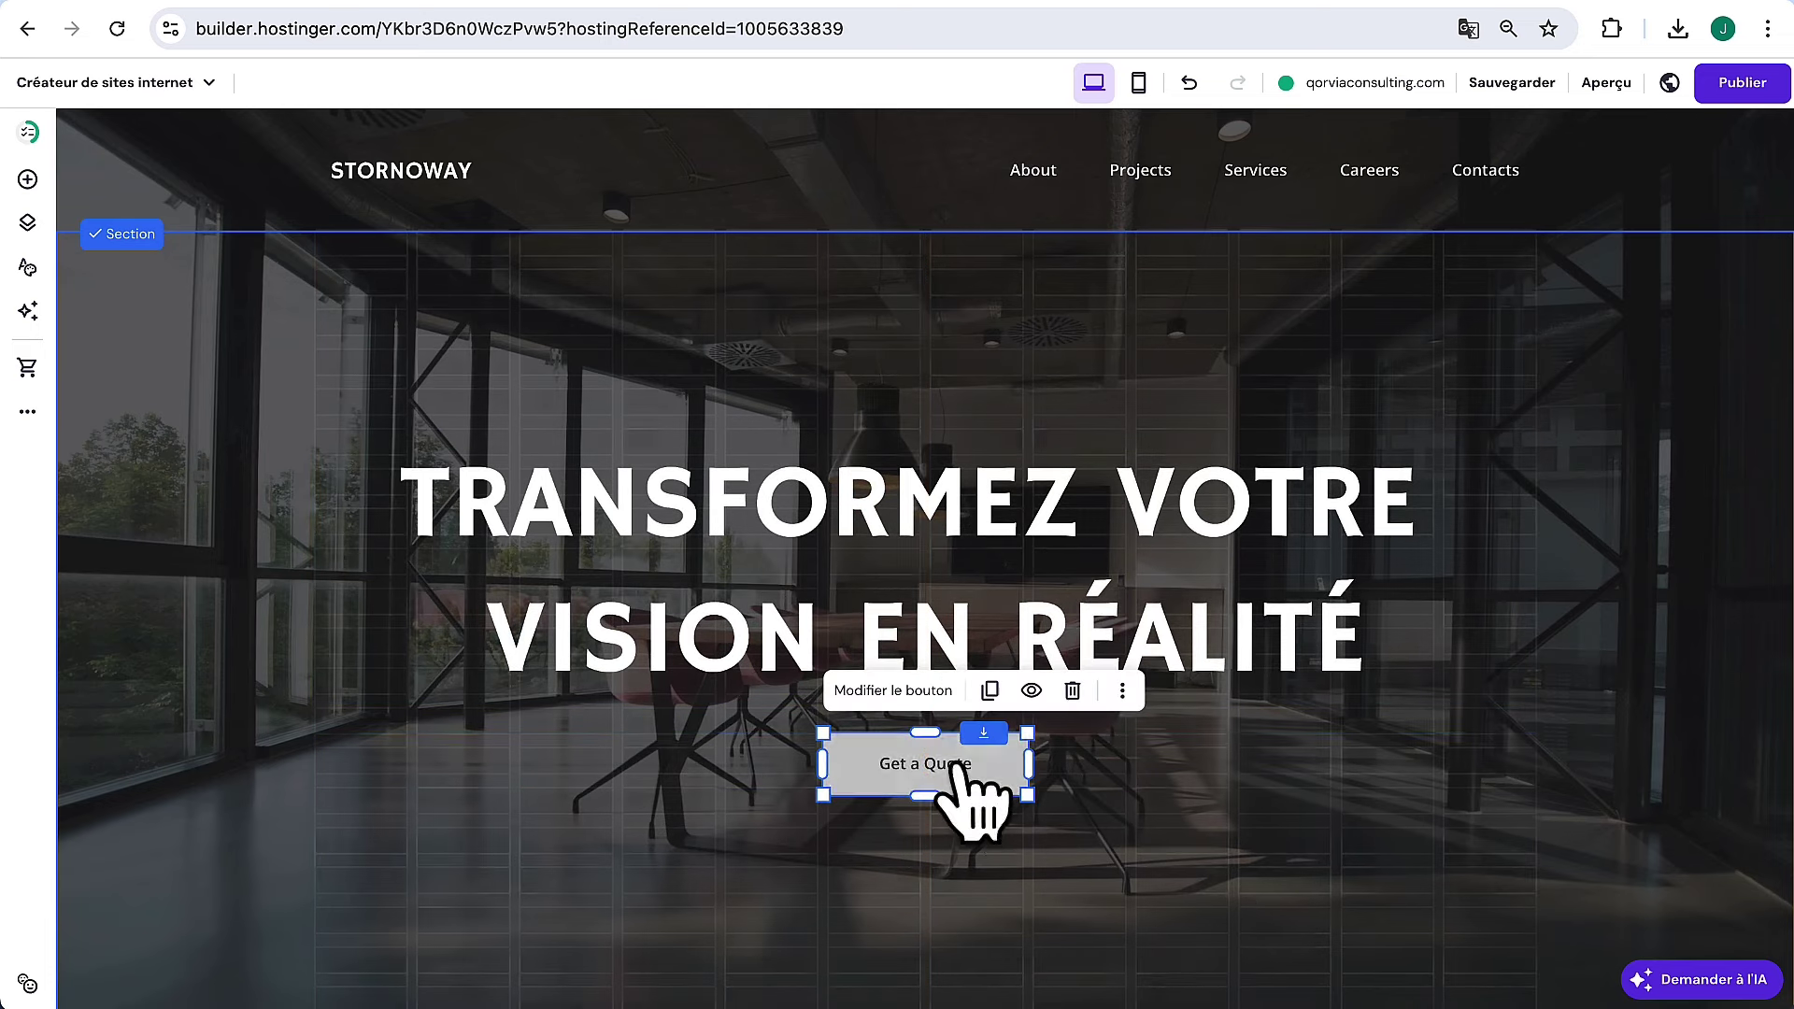
Change the hero button's text from Get a Quote to "En savoir plus"
{"action": "scroll", "coordinate": [1210, 889], "scroll_direction": "down", "scroll_amount": 2}
{"action": "left_click", "coordinate": [727, 718]}
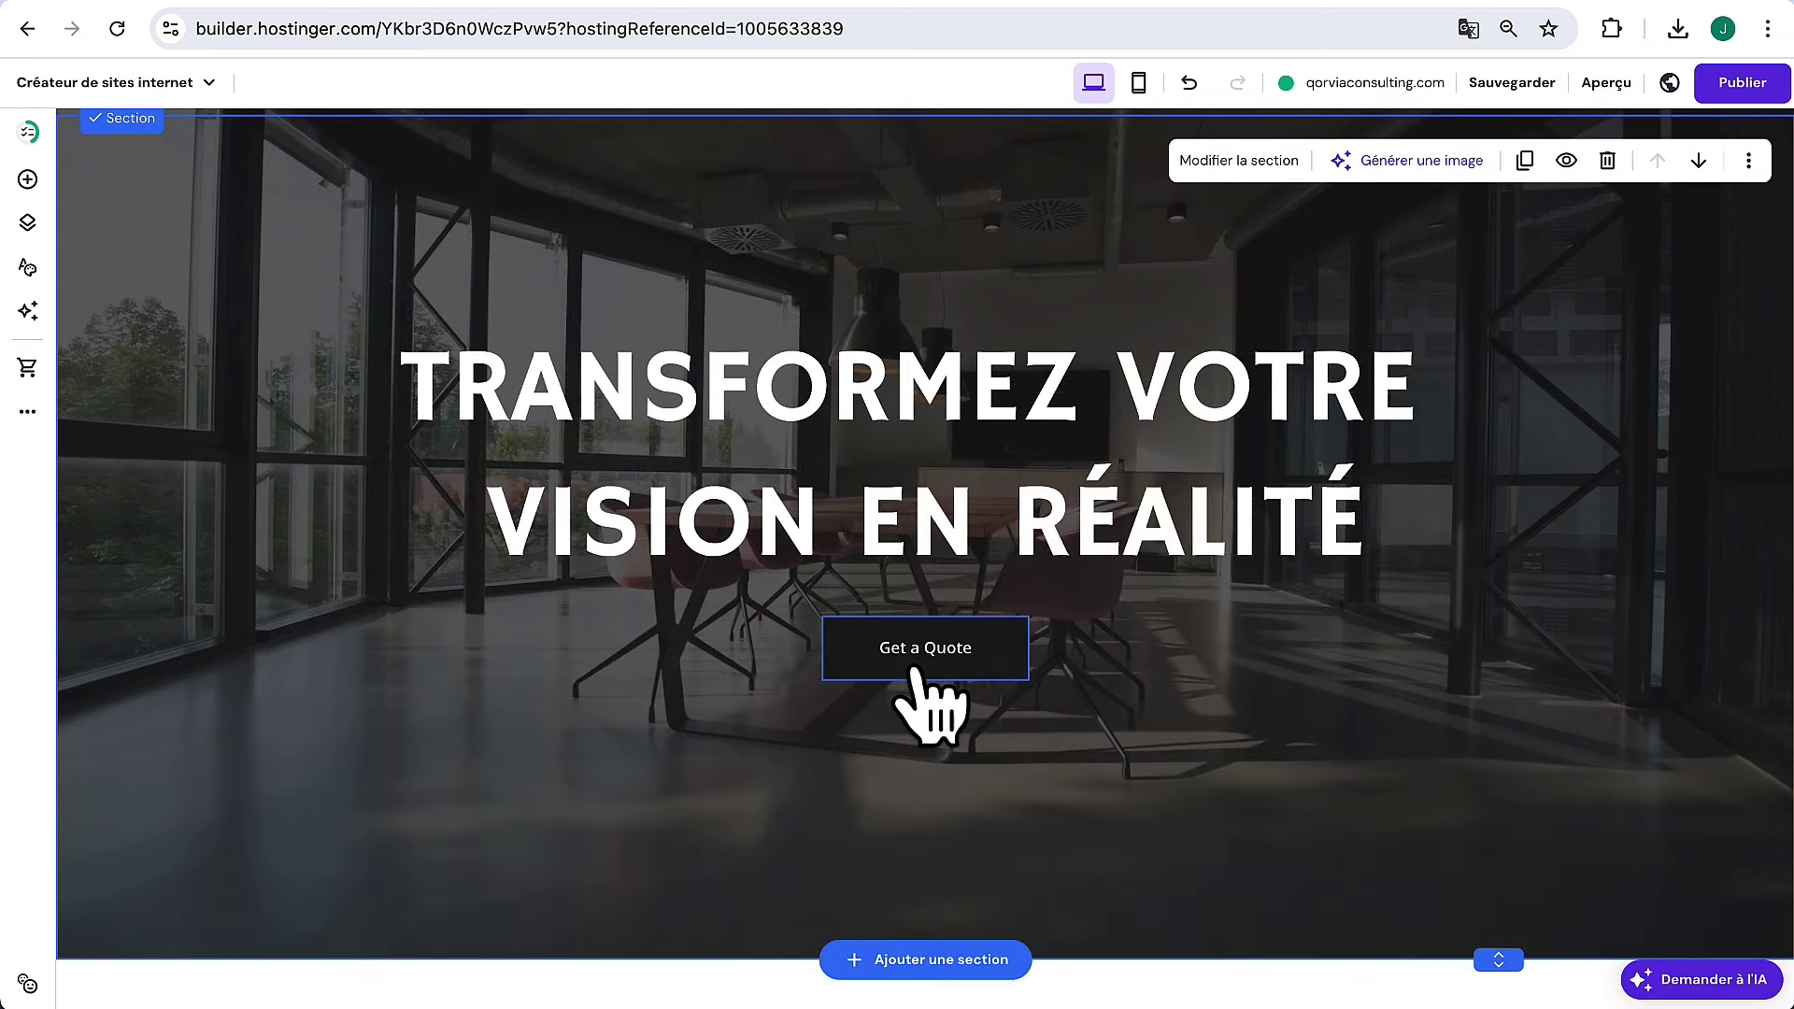
{"action": "double_click", "coordinate": [929, 705]}
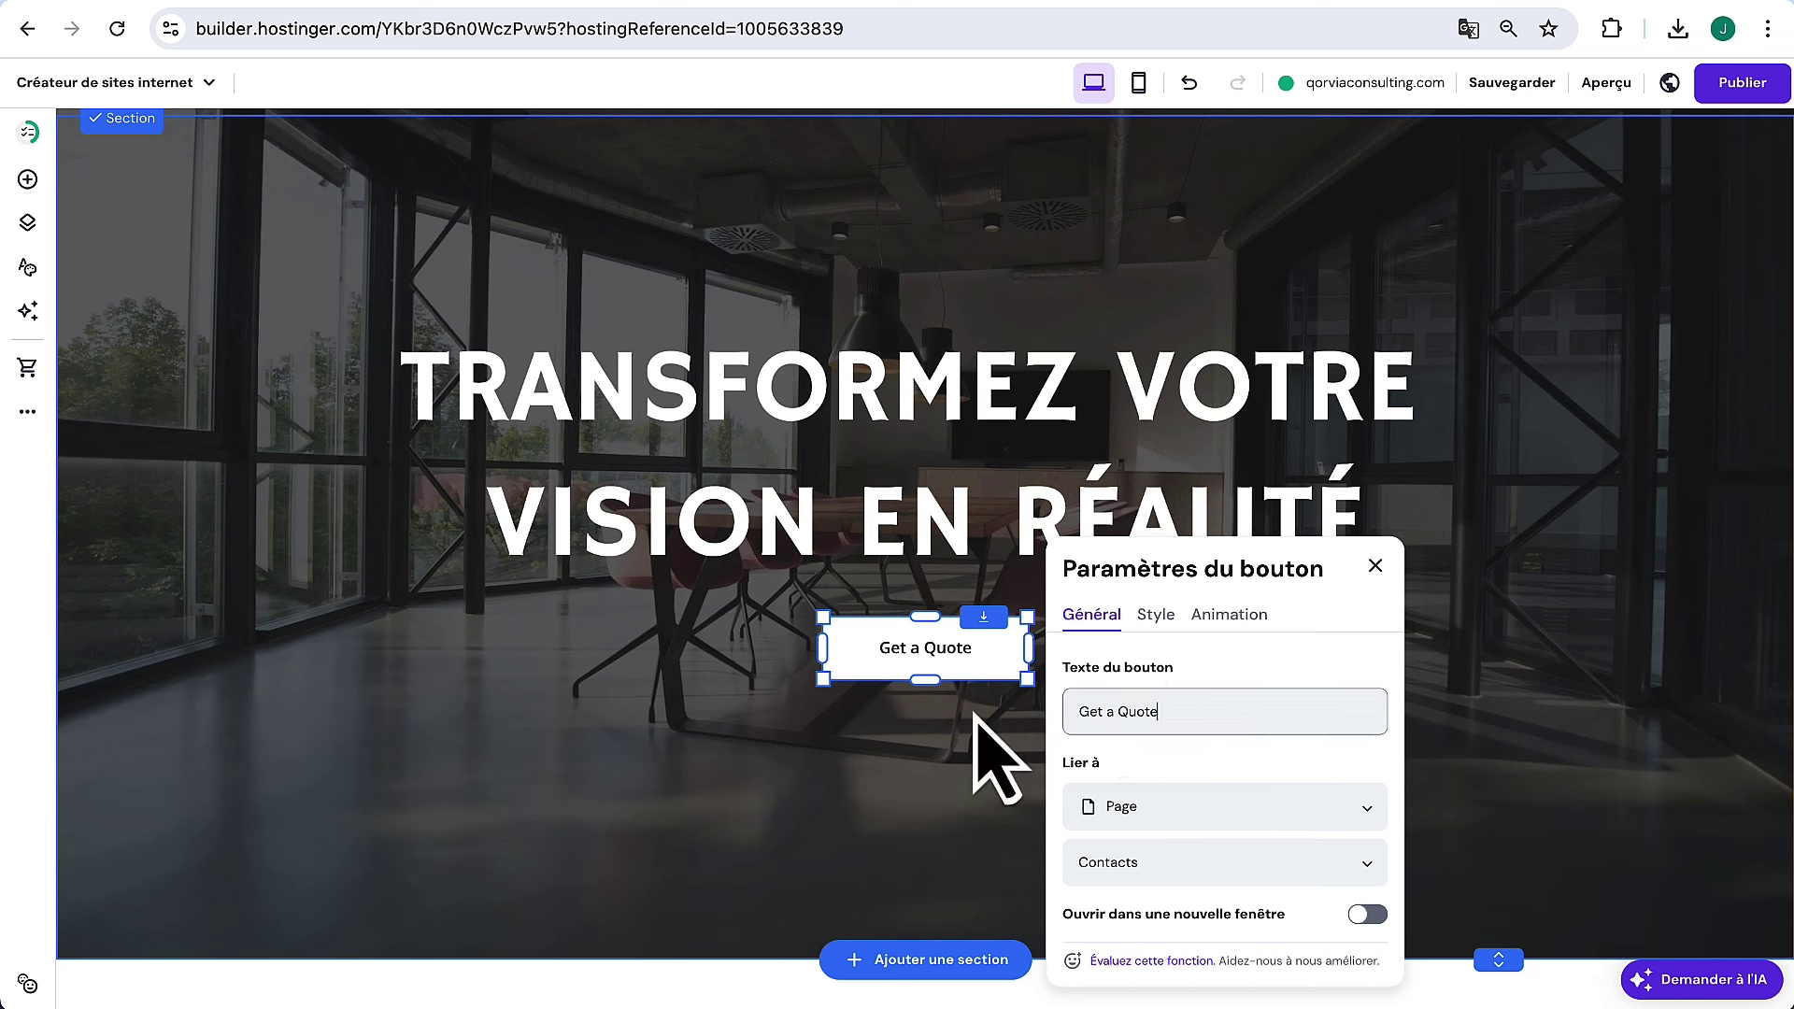
{"action": "type", "text": "En savoir plus"}
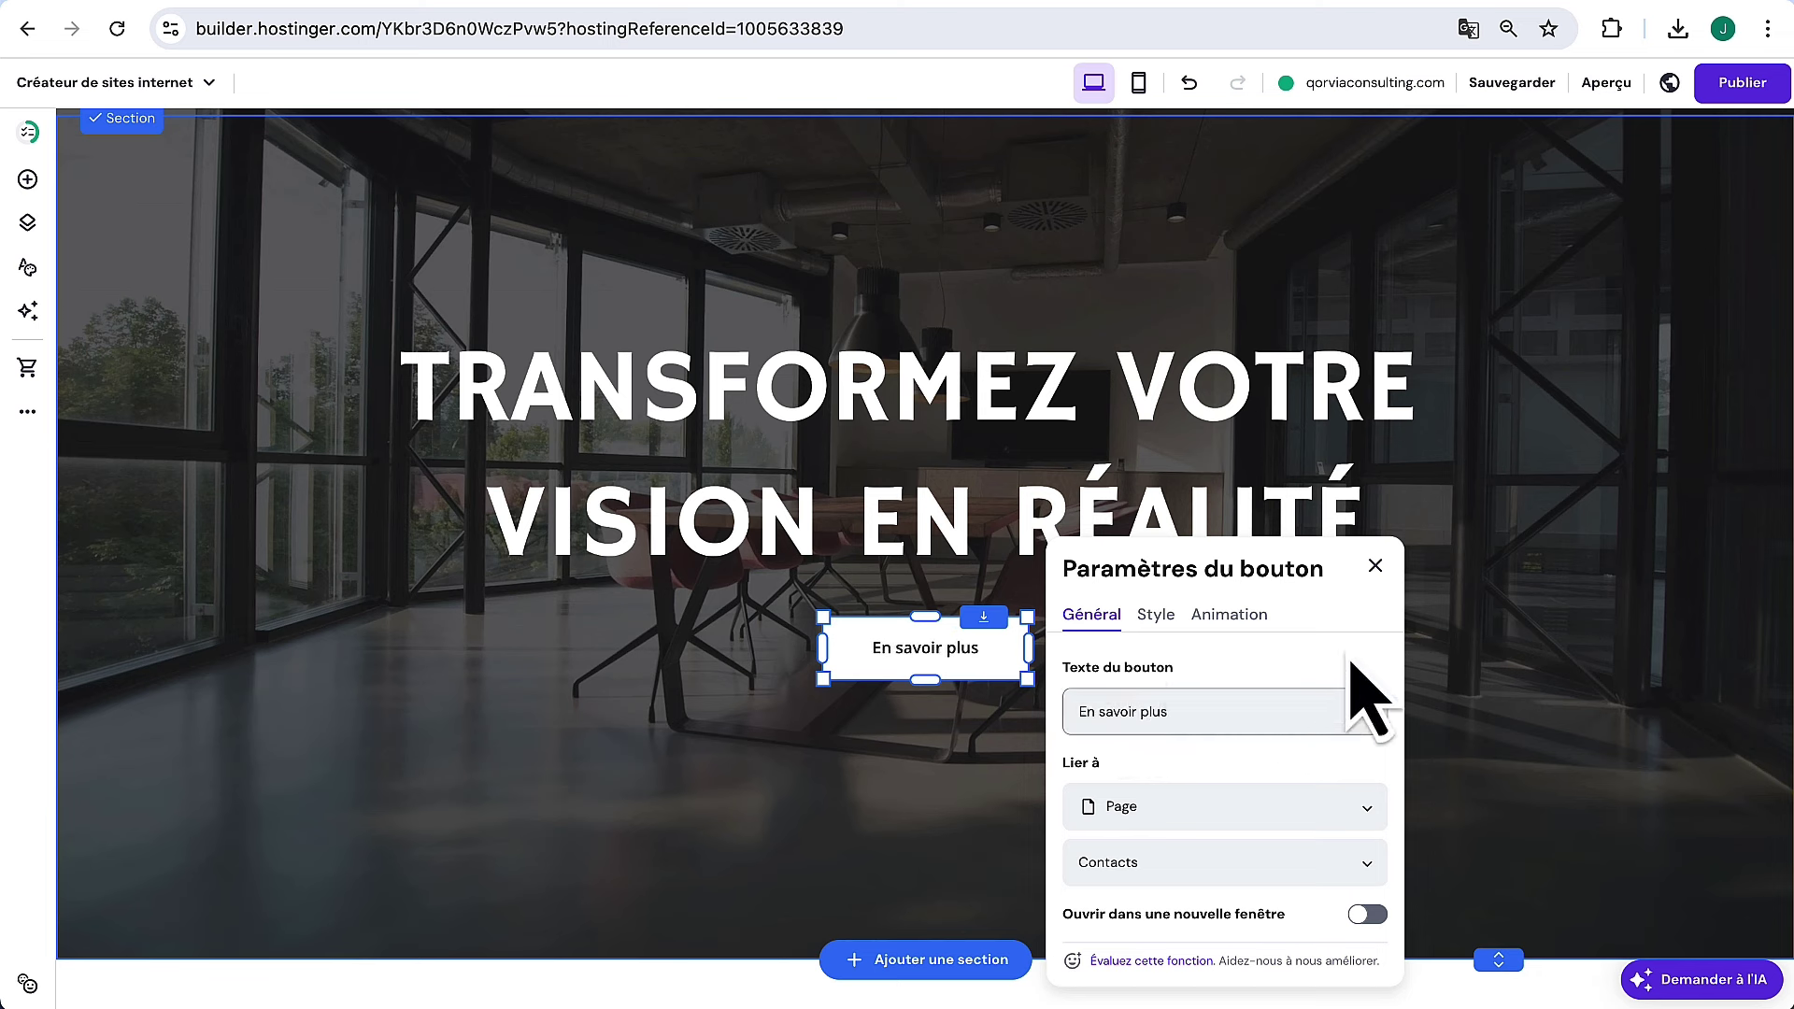
{"action": "left_click", "coordinate": [1057, 805]}
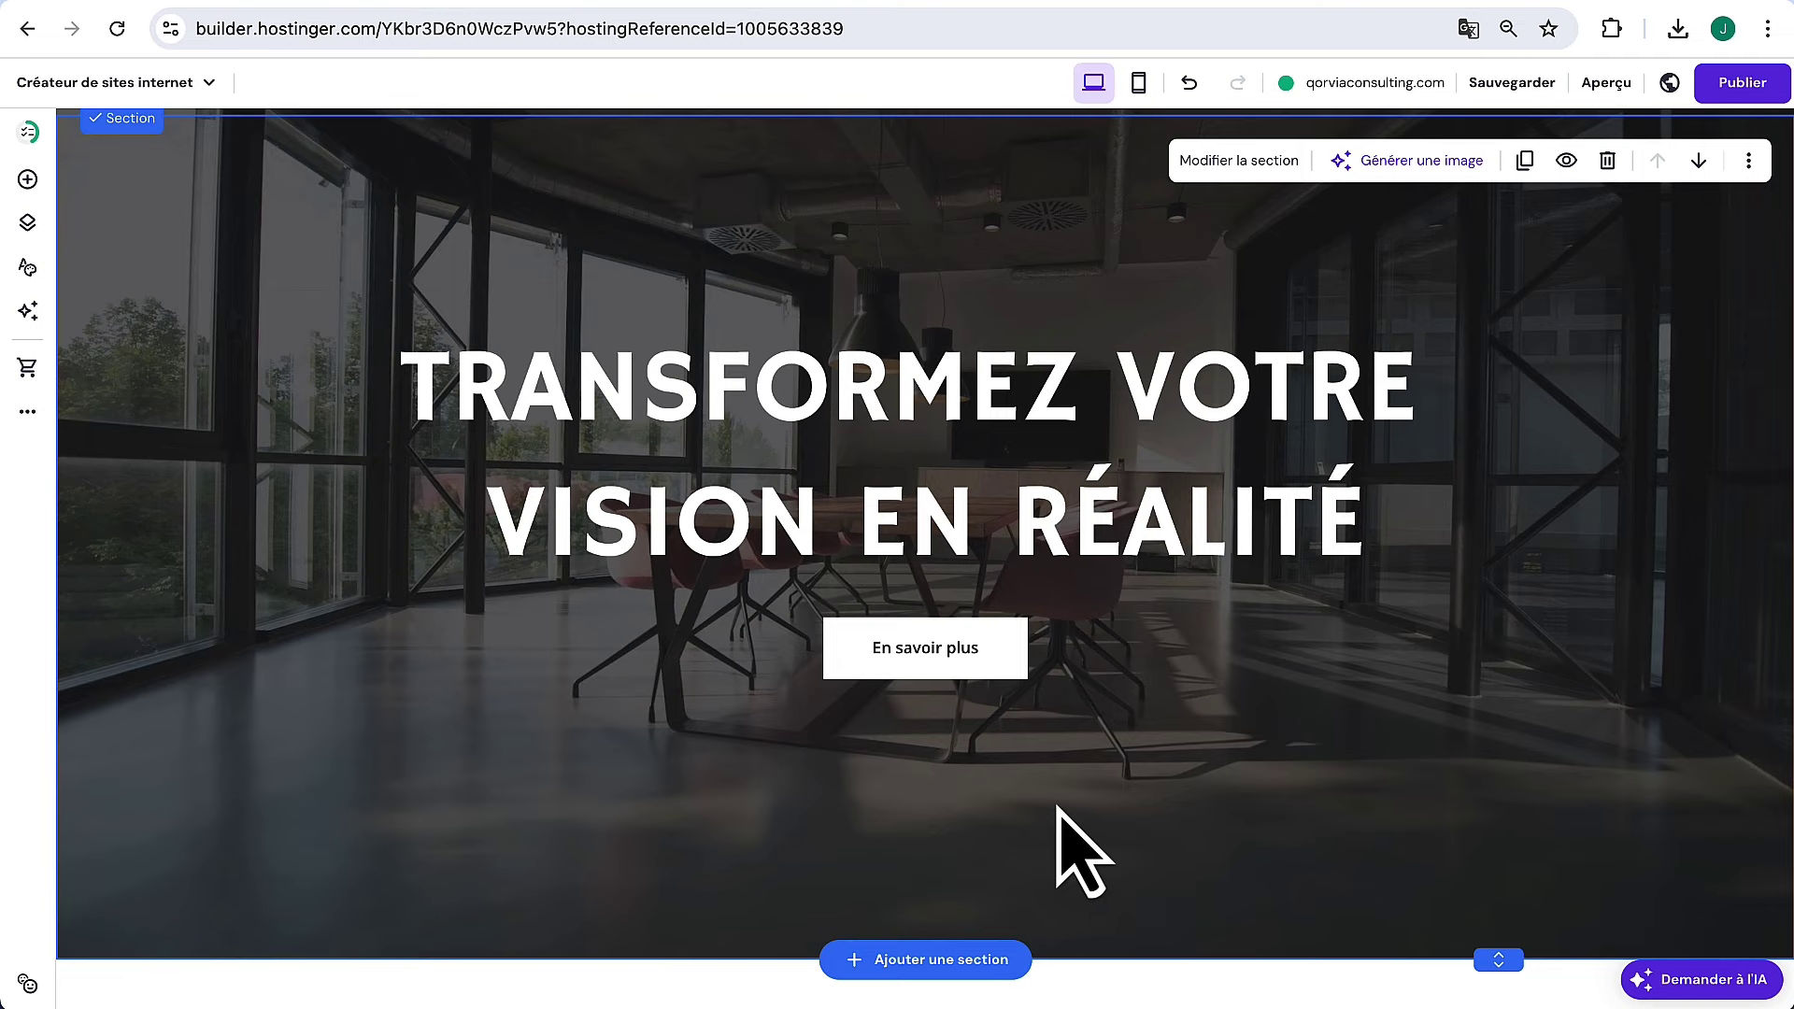
Replace the About section's heading with "À PROPOS DE QORVIA CONSULTING"
{"action": "scroll", "coordinate": [1057, 806], "scroll_direction": "up", "scroll_amount": 1}
{"action": "scroll", "coordinate": [1059, 808], "scroll_direction": "down", "scroll_amount": 8}
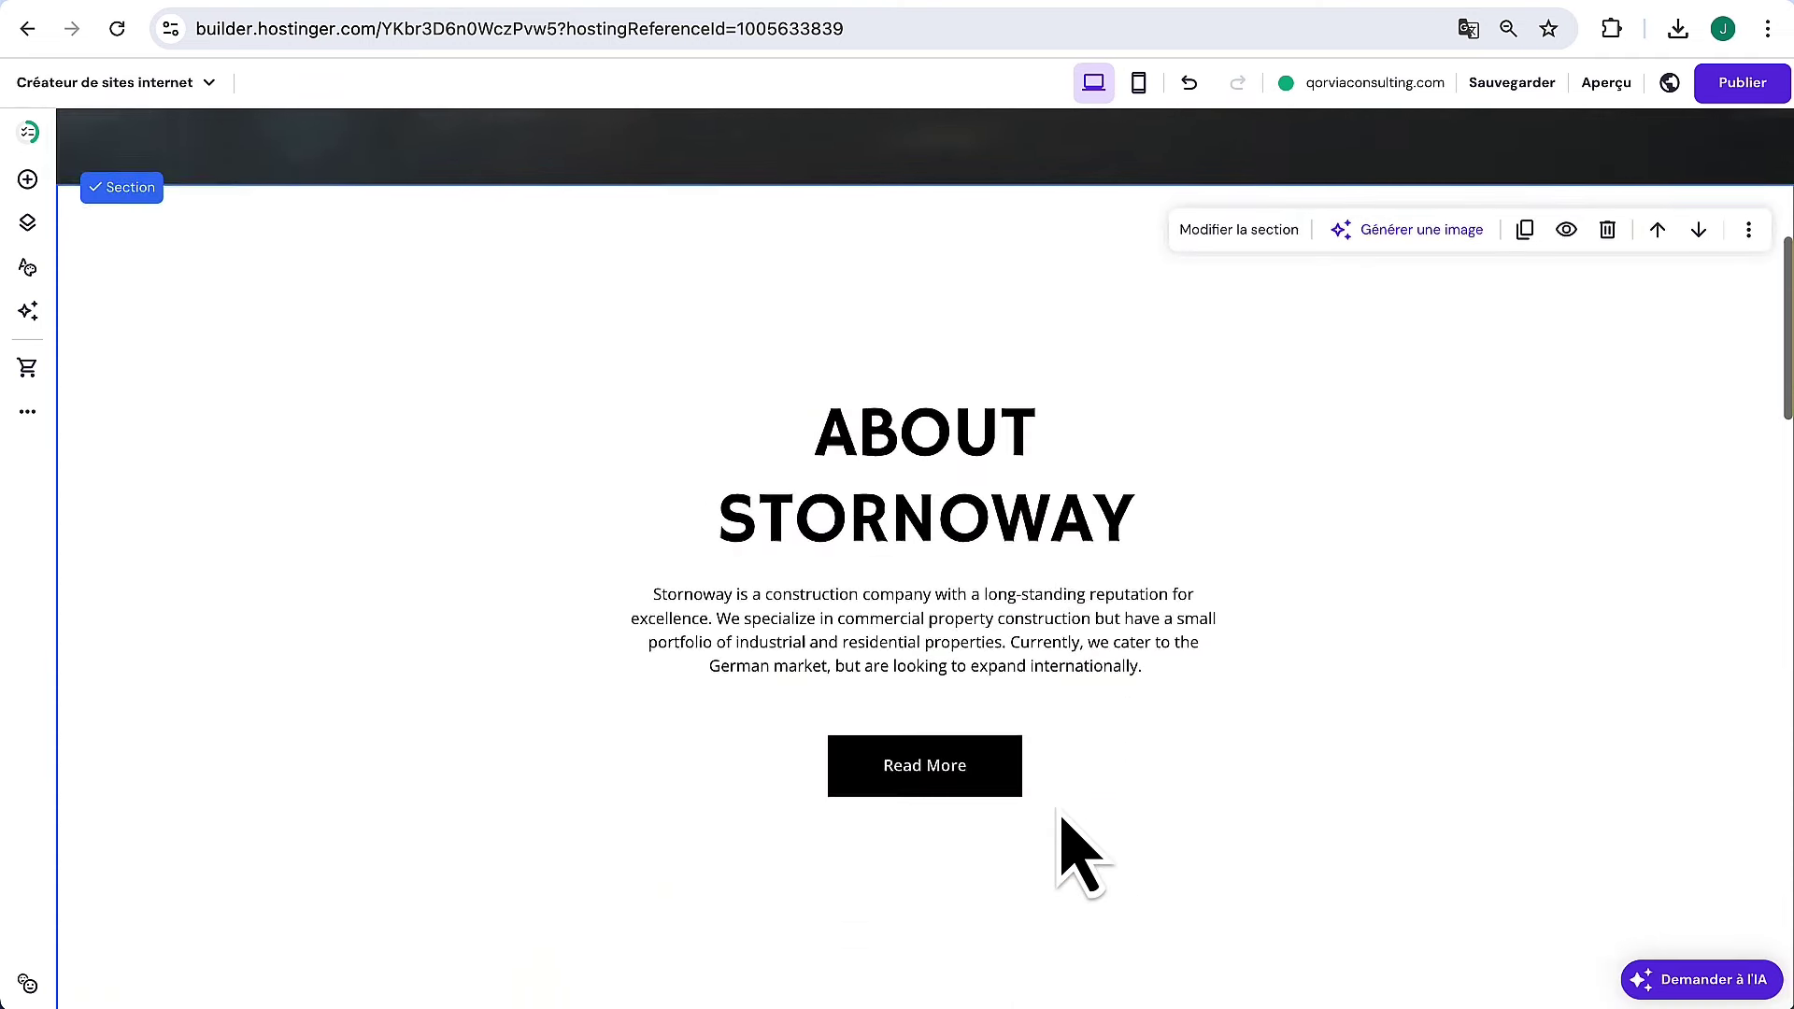
{"action": "scroll", "coordinate": [1061, 813], "scroll_direction": "down", "scroll_amount": 1}
{"action": "scroll", "coordinate": [1061, 813], "scroll_direction": "up", "scroll_amount": 1}
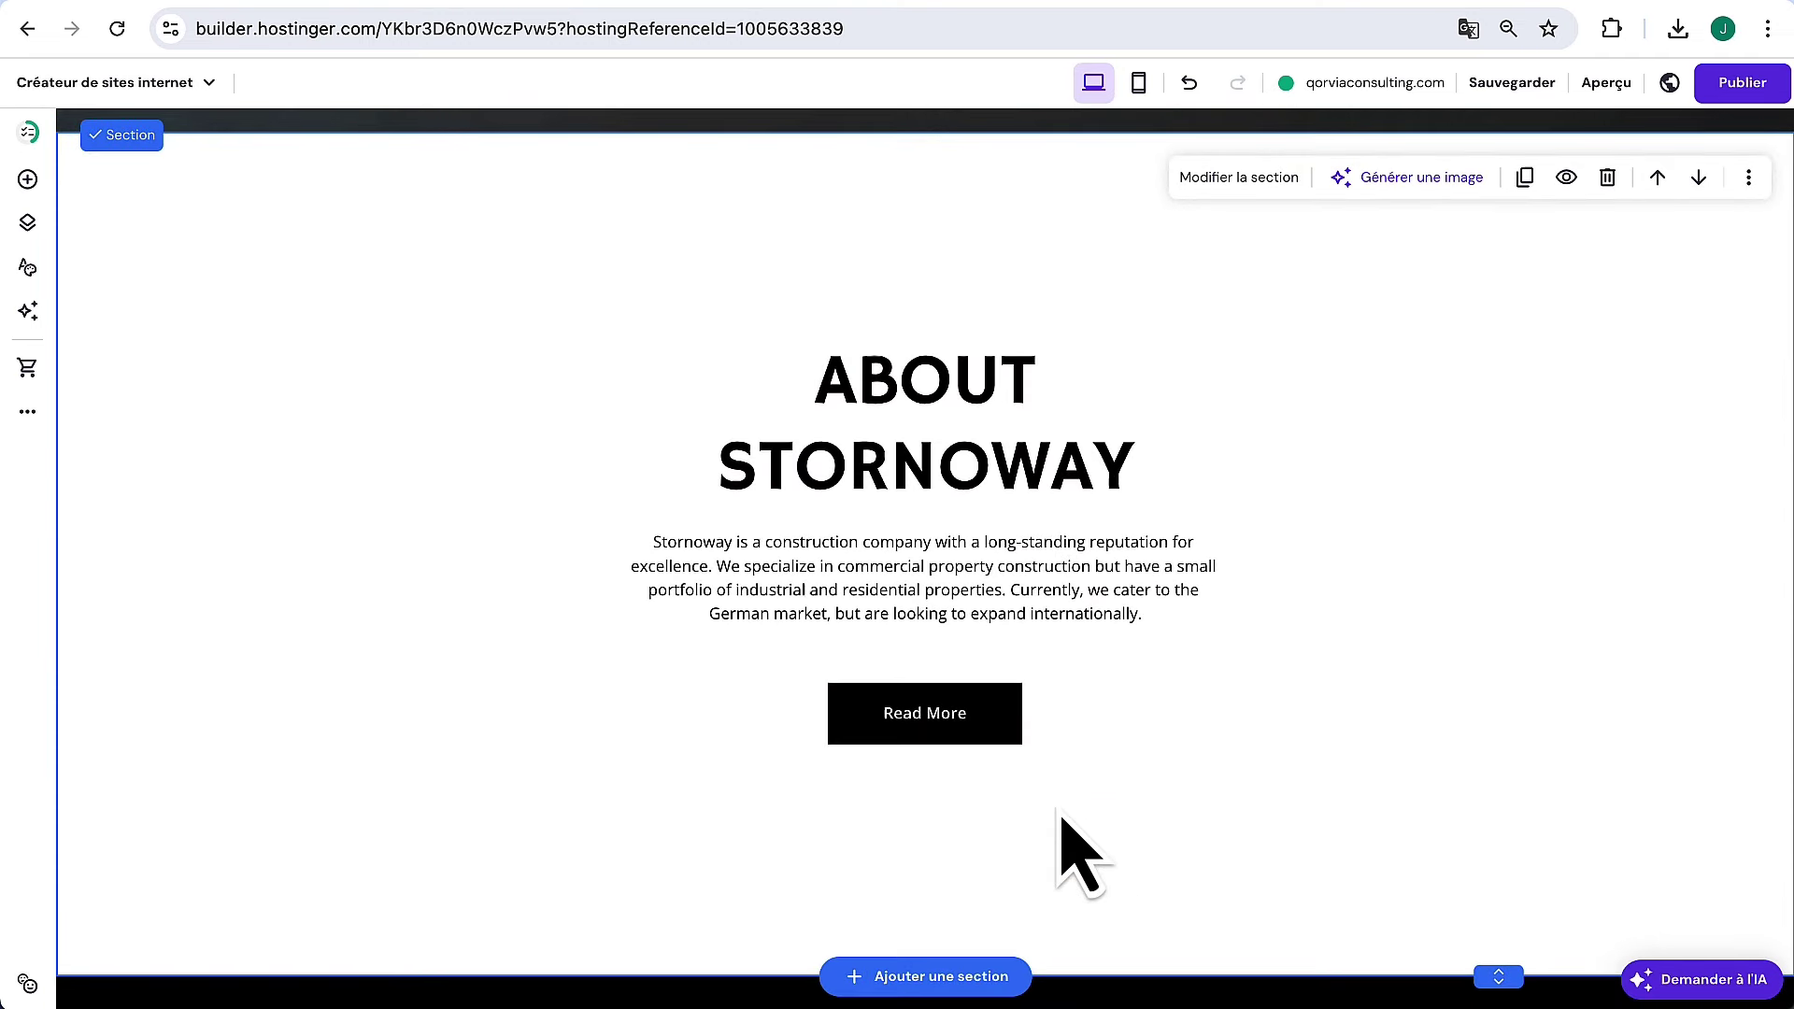
{"action": "left_click", "coordinate": [869, 430]}
{"action": "left_click", "coordinate": [965, 401]}
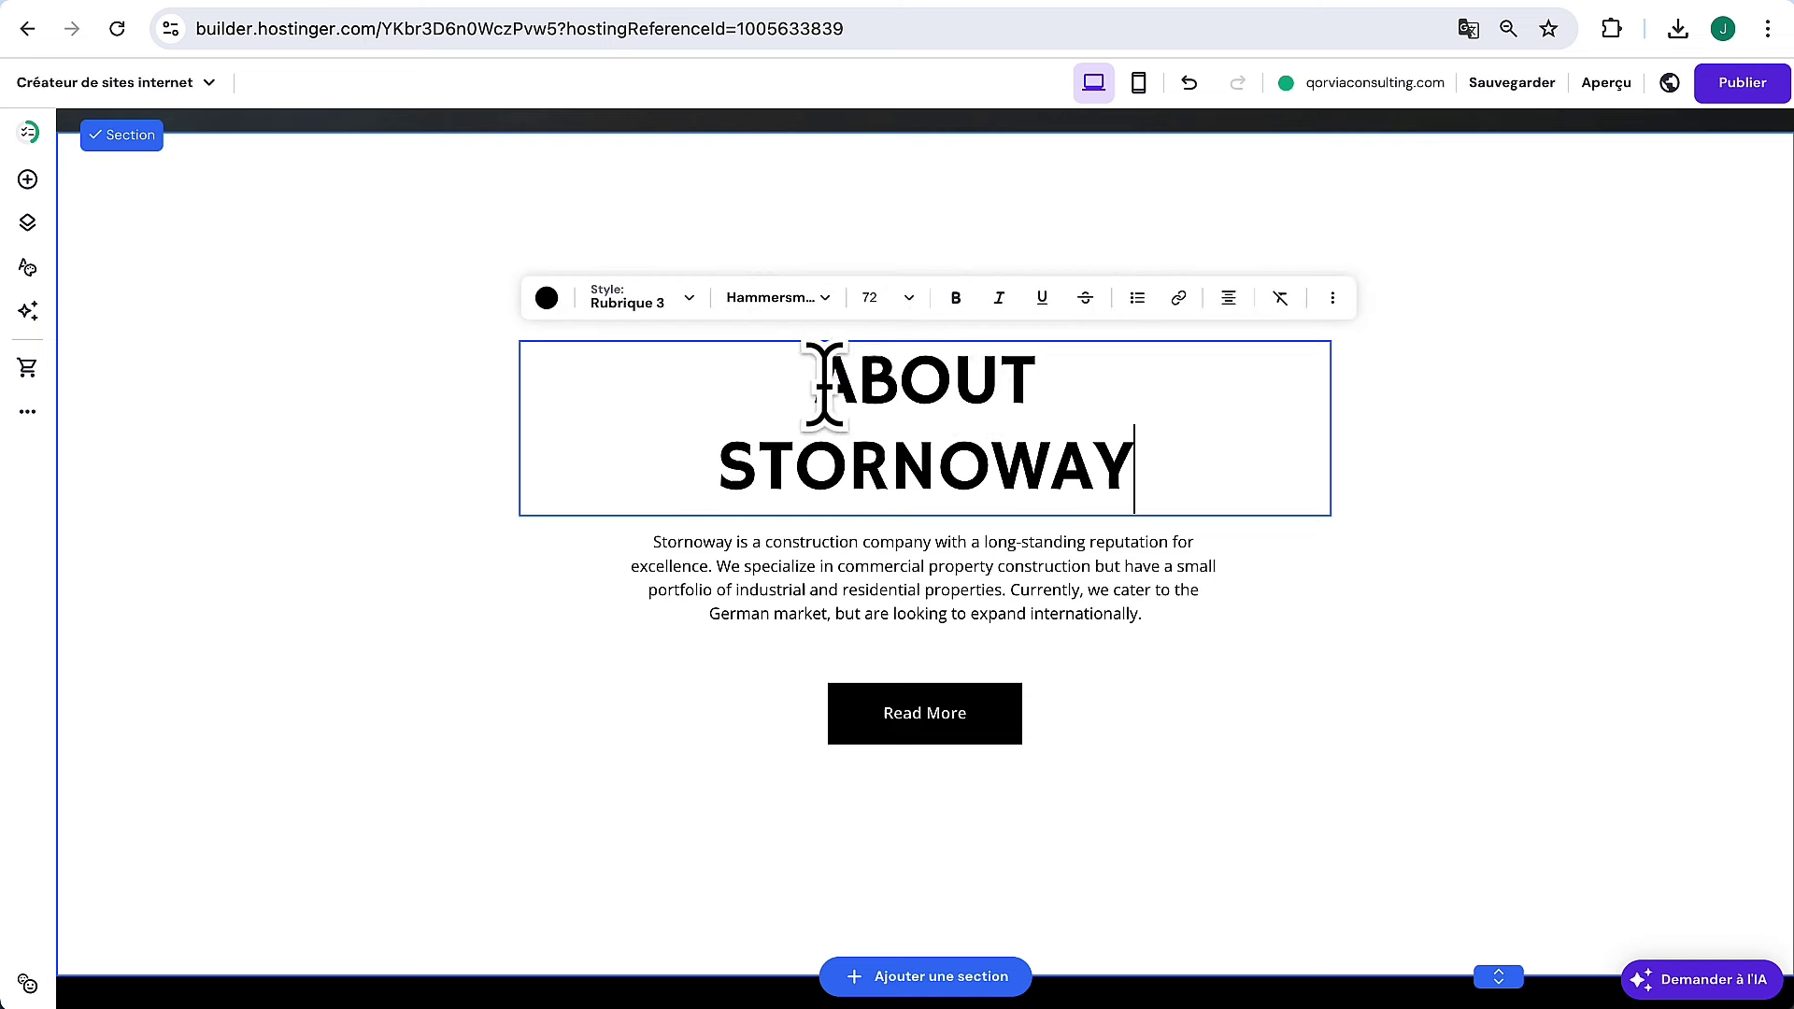
{"action": "left_click_drag", "start_coordinate": [822, 381], "coordinate": [1345, 542]}
{"action": "type", "text": "À"}
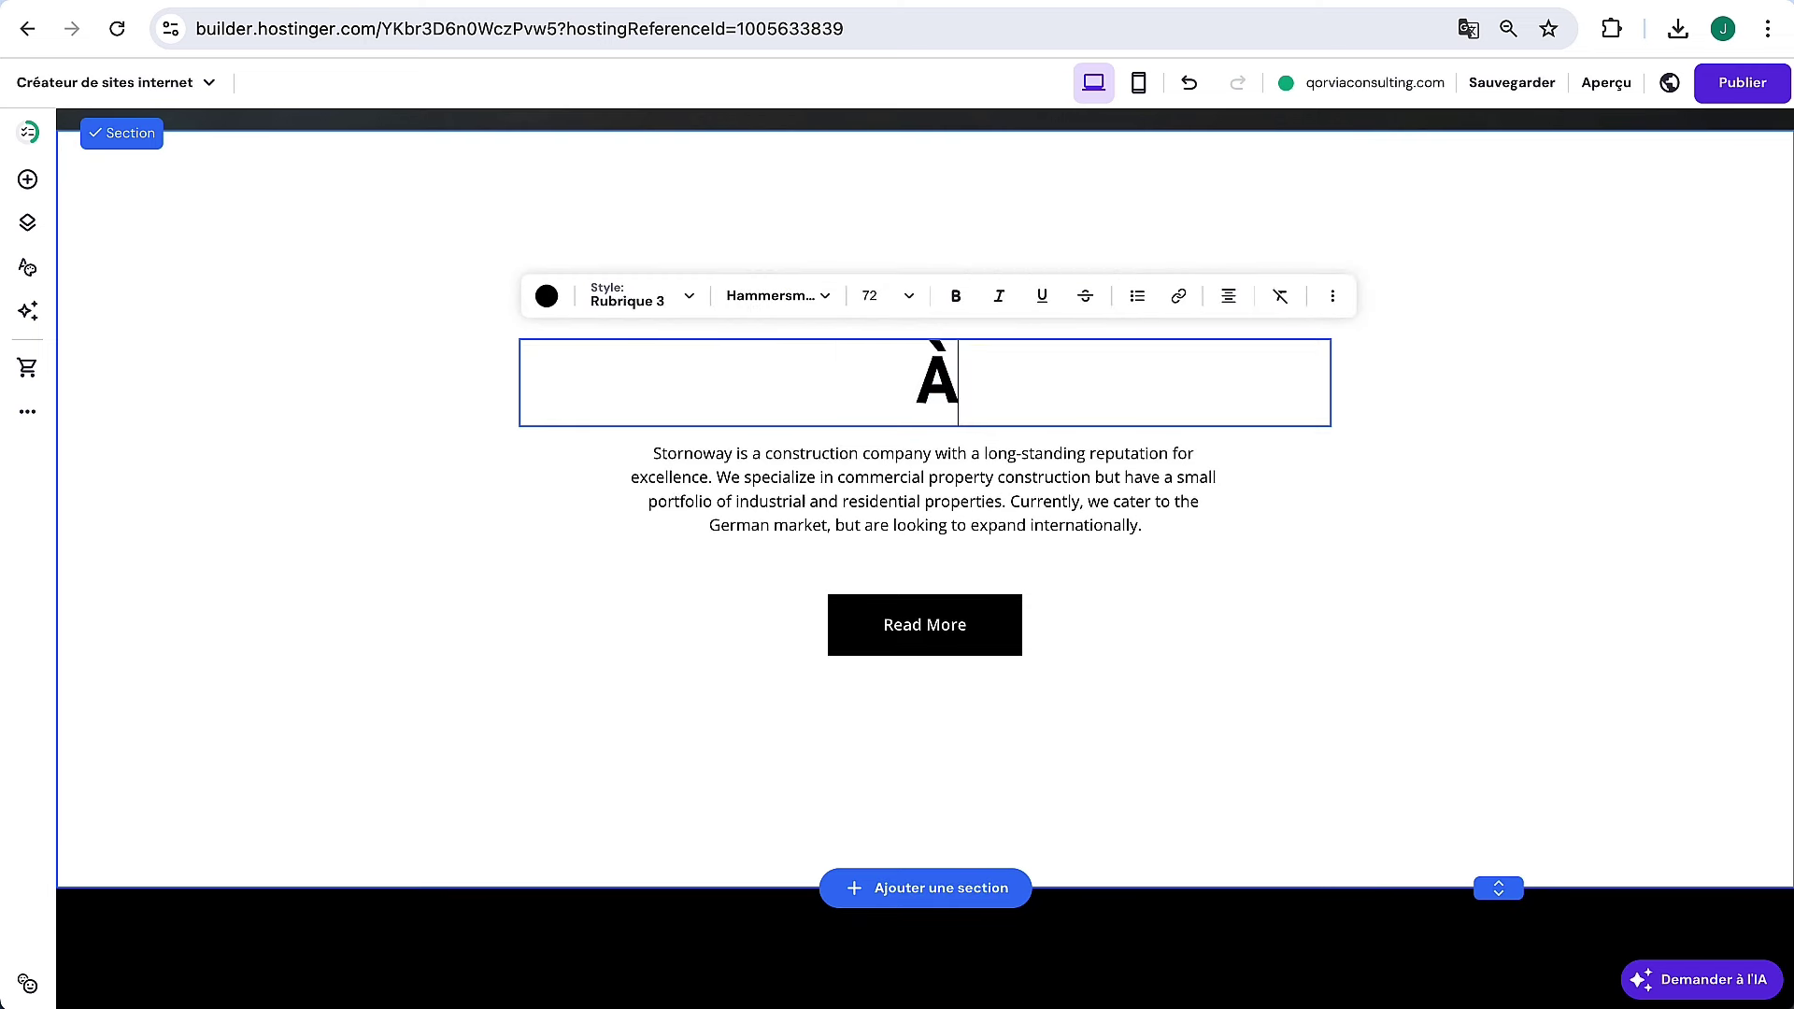
{"action": "type", "text": " PROPOS D"}
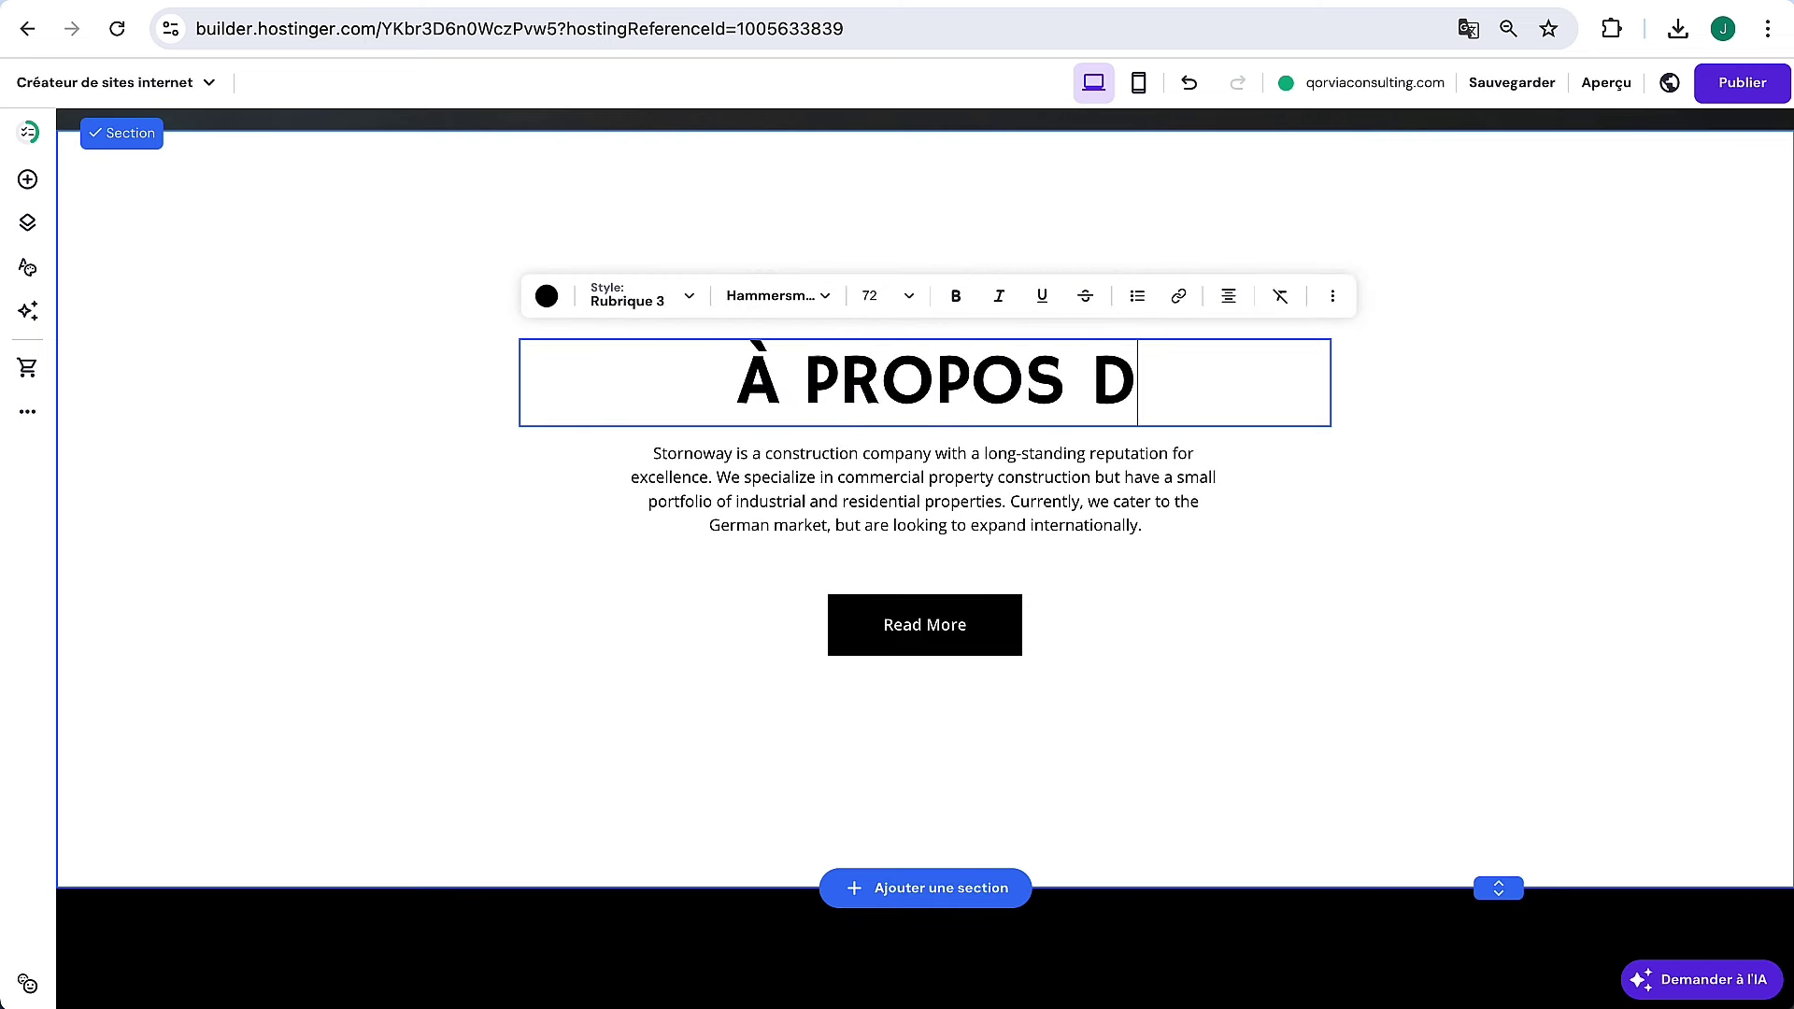
{"action": "type", "text": "E "}
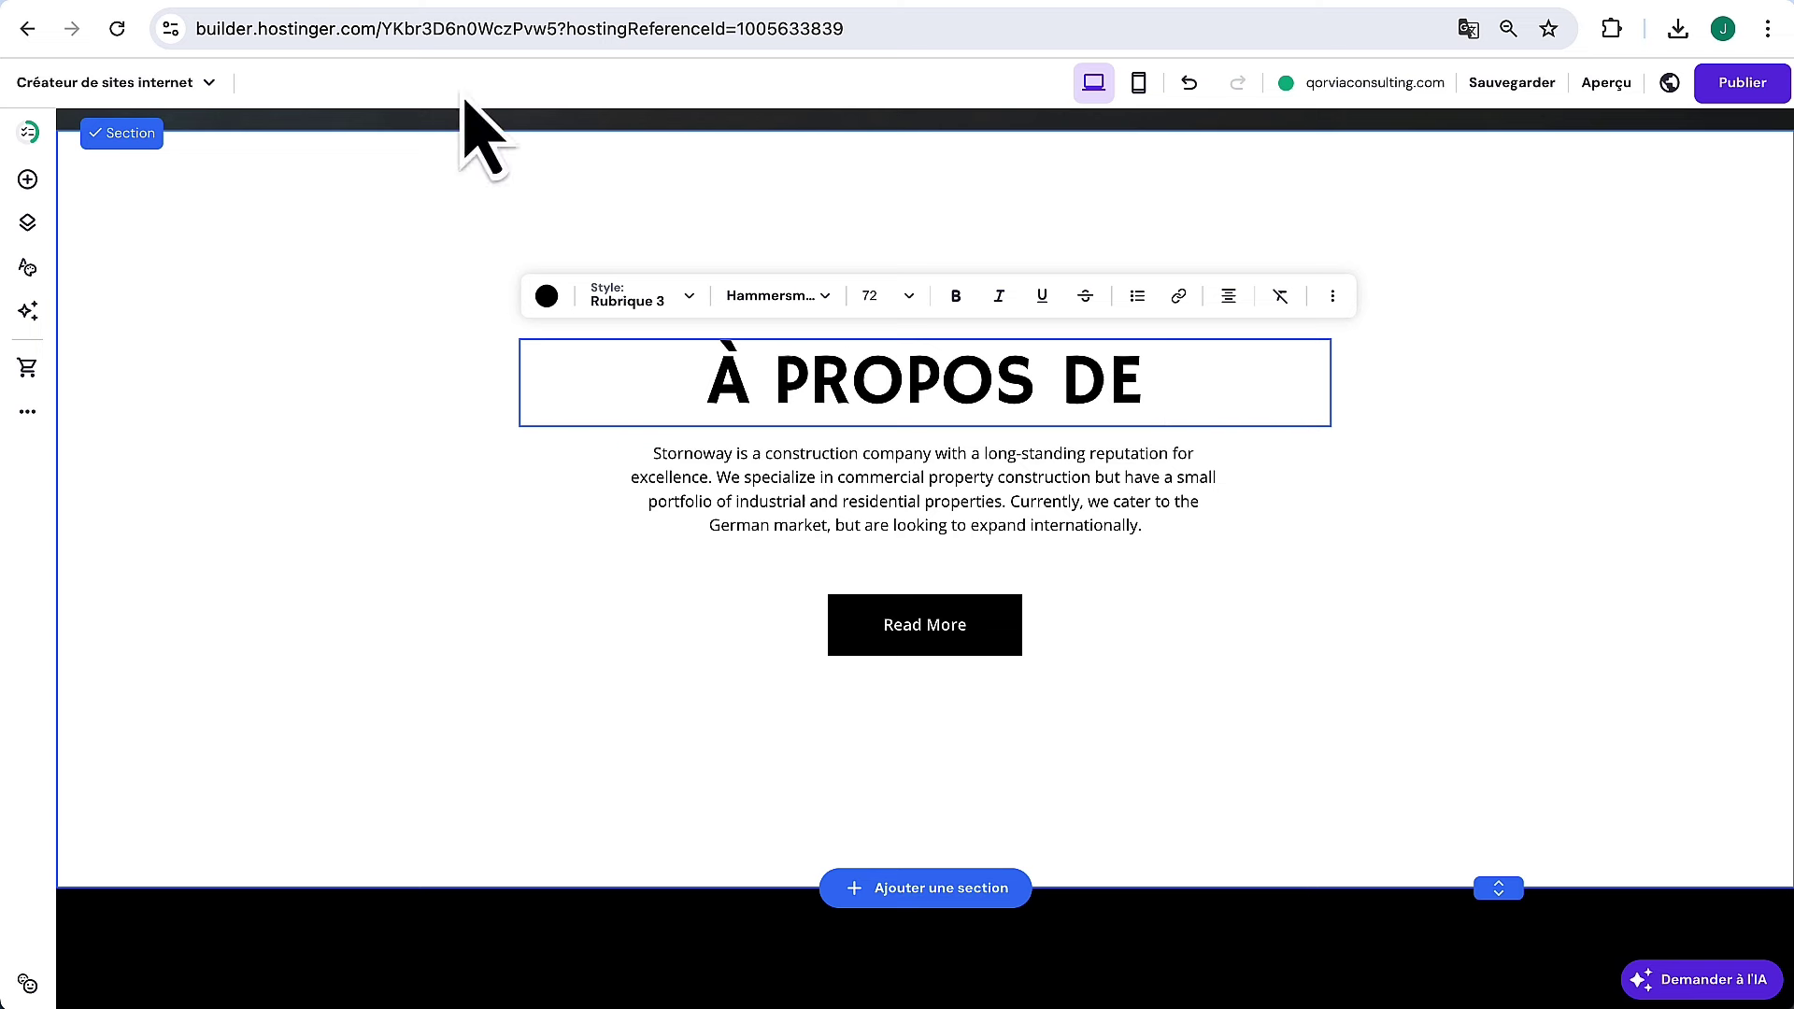
{"action": "type", "text": "QORVIA"}
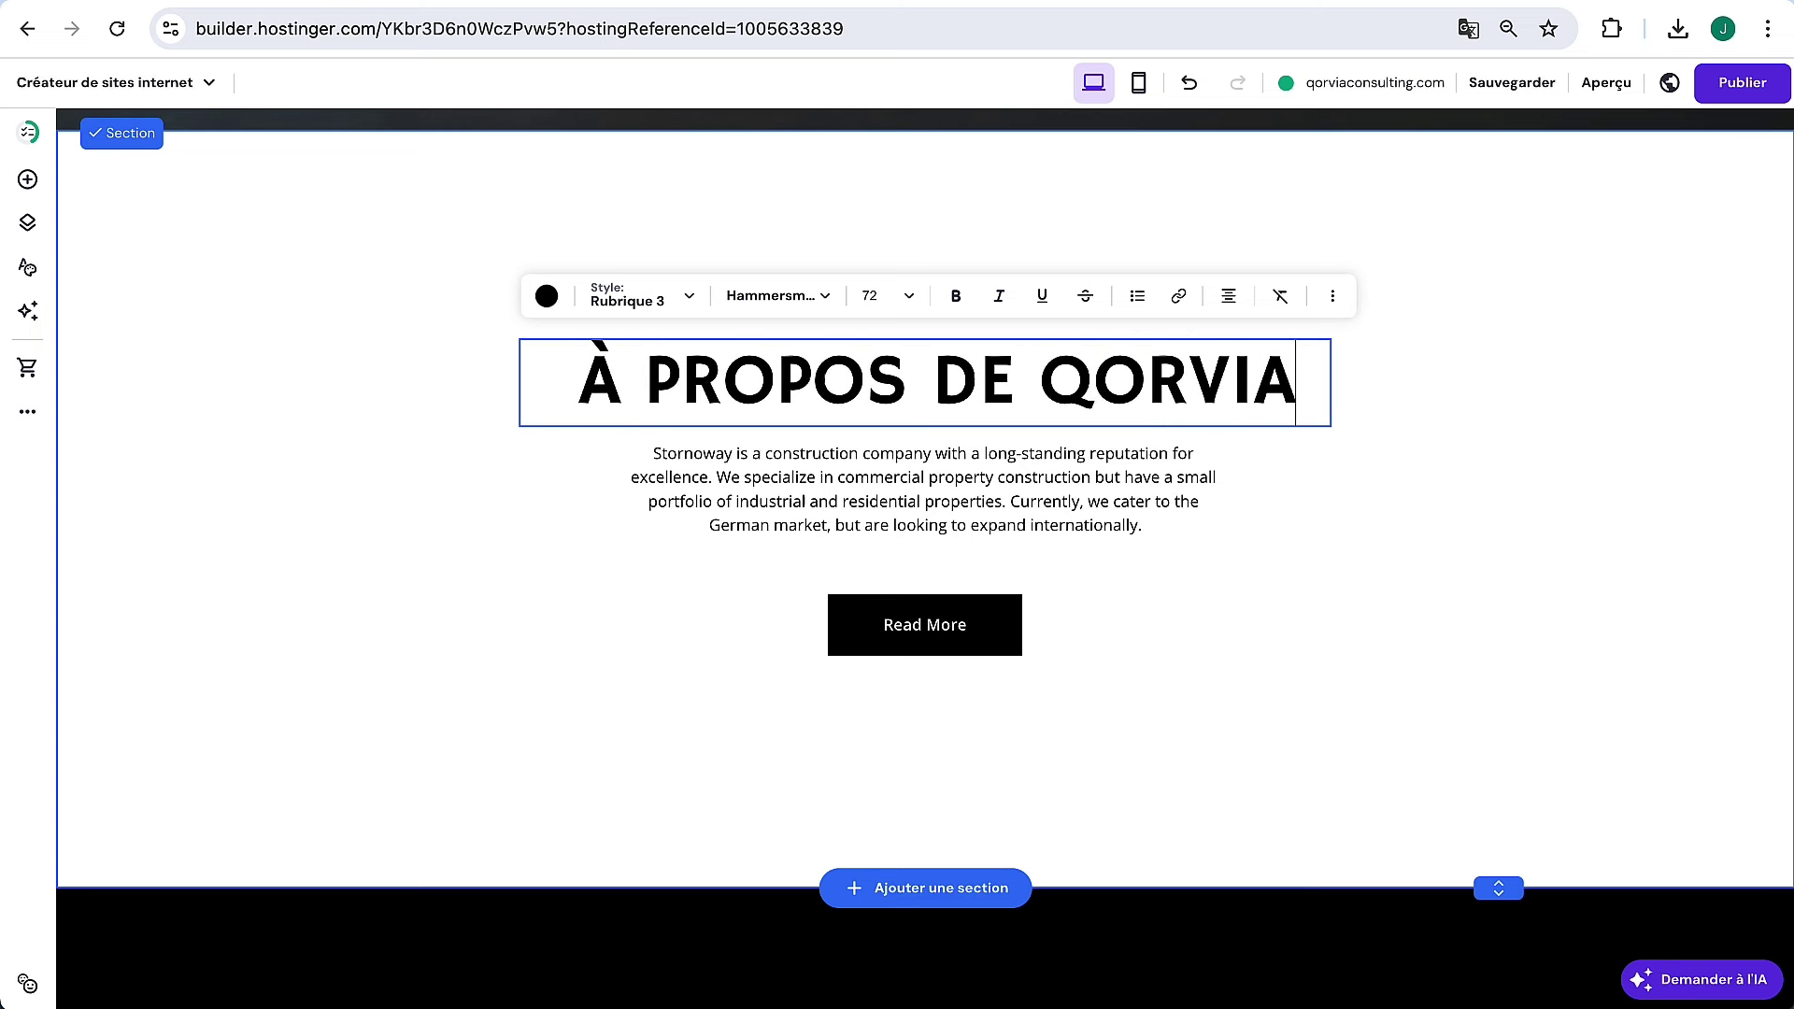
{"action": "type", "text": " CONSULTIN"}
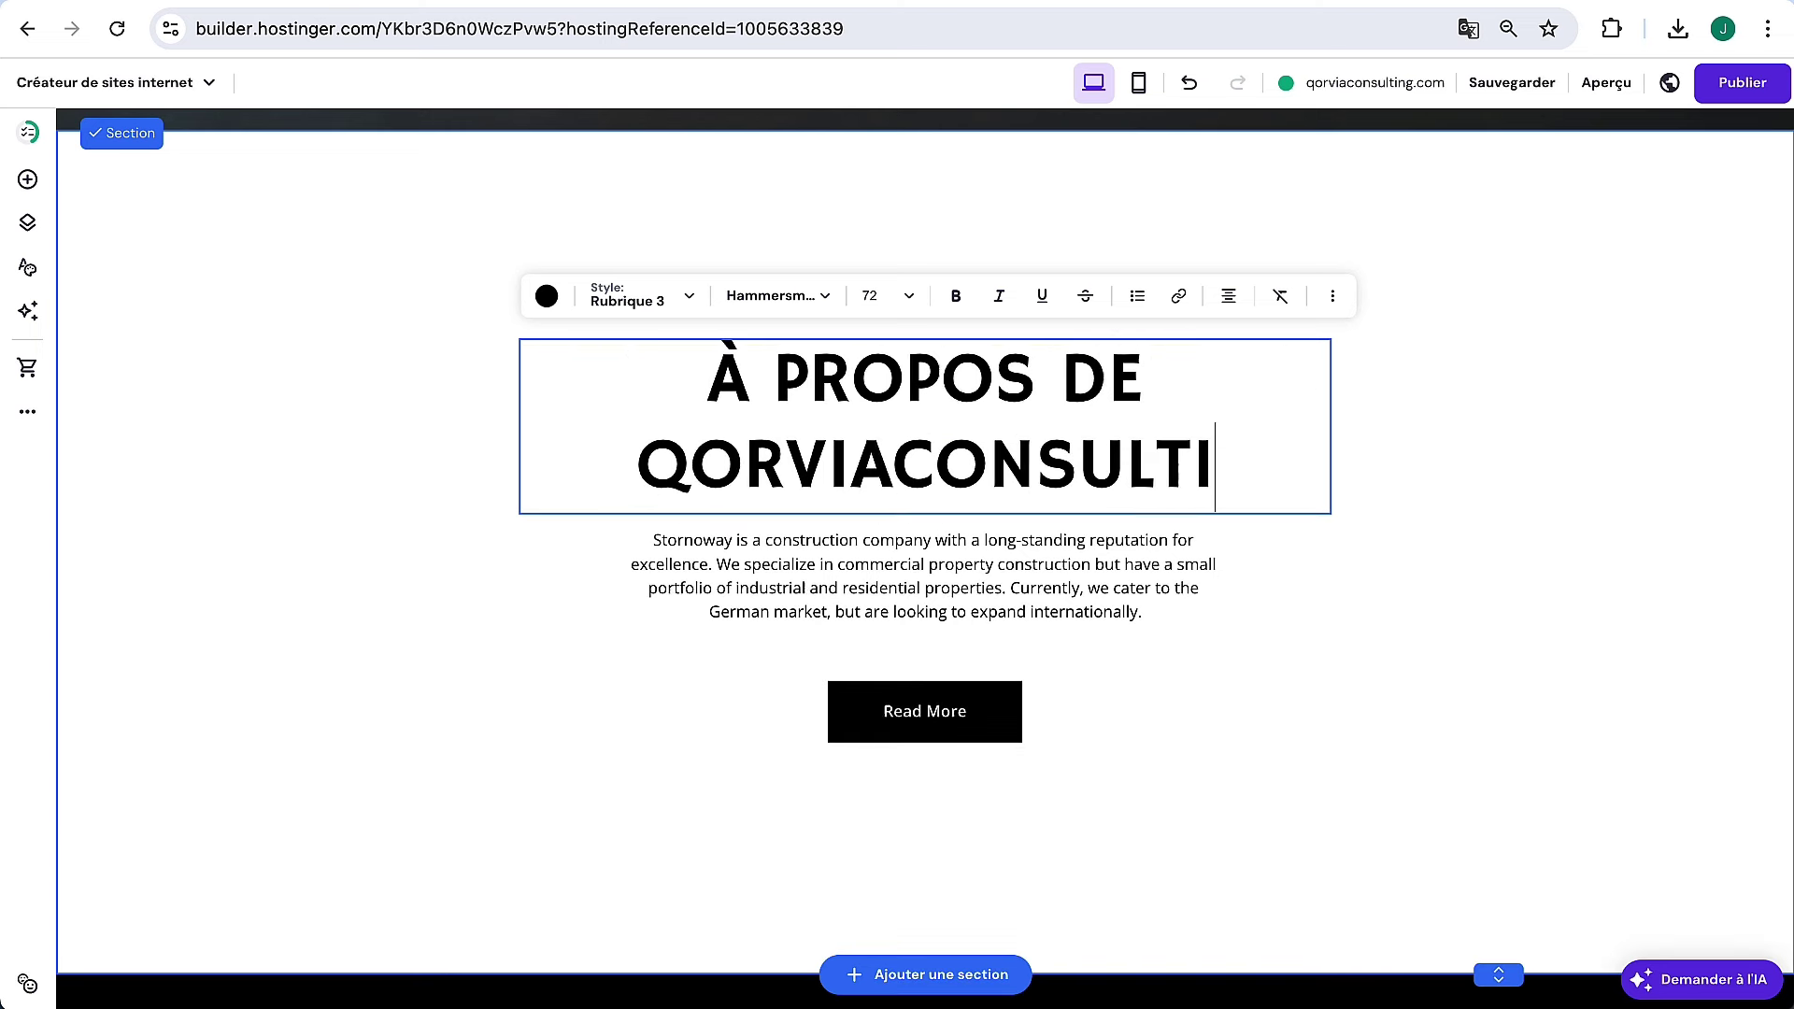
{"action": "type", "text": "G"}
{"action": "left_click", "coordinate": [857, 460]}
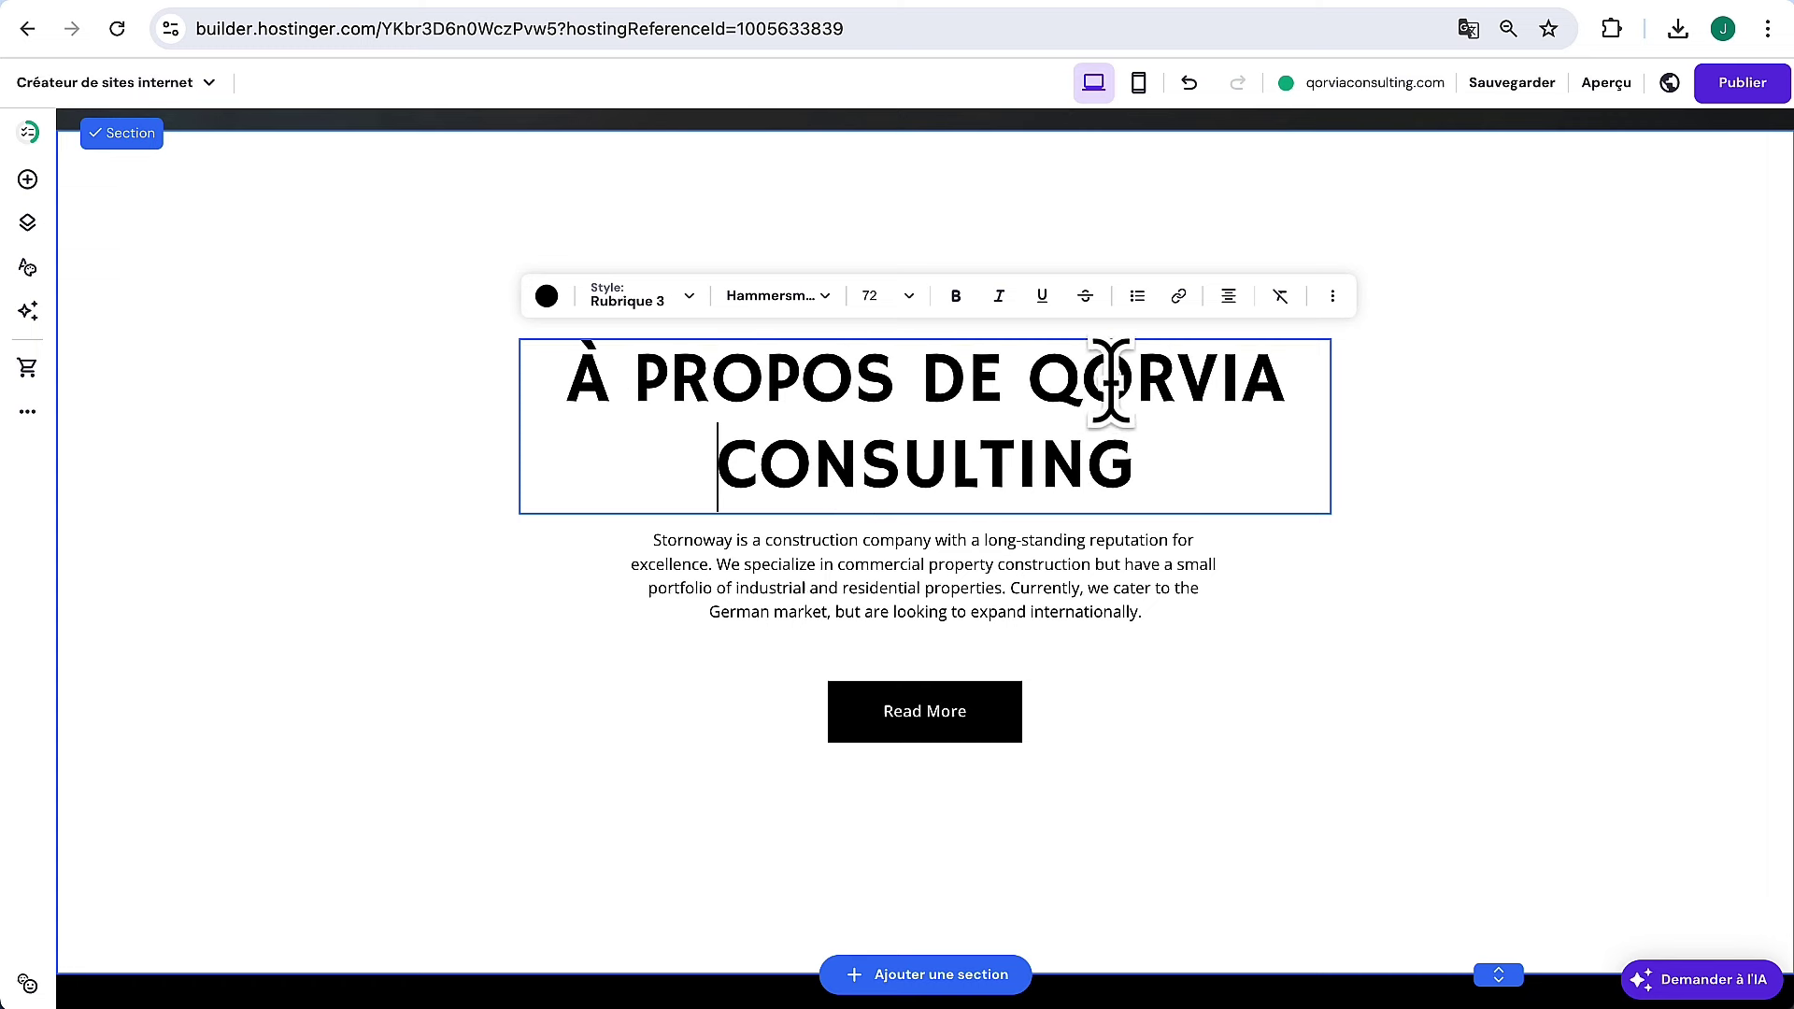
Replace the About section's paragraph with the French company description beginning "Nous sommes passionnés par l'accompagnement des entreprises dans leur croissance"
{"action": "left_click", "coordinate": [889, 603]}
{"action": "key", "text": "ctrl+a"}
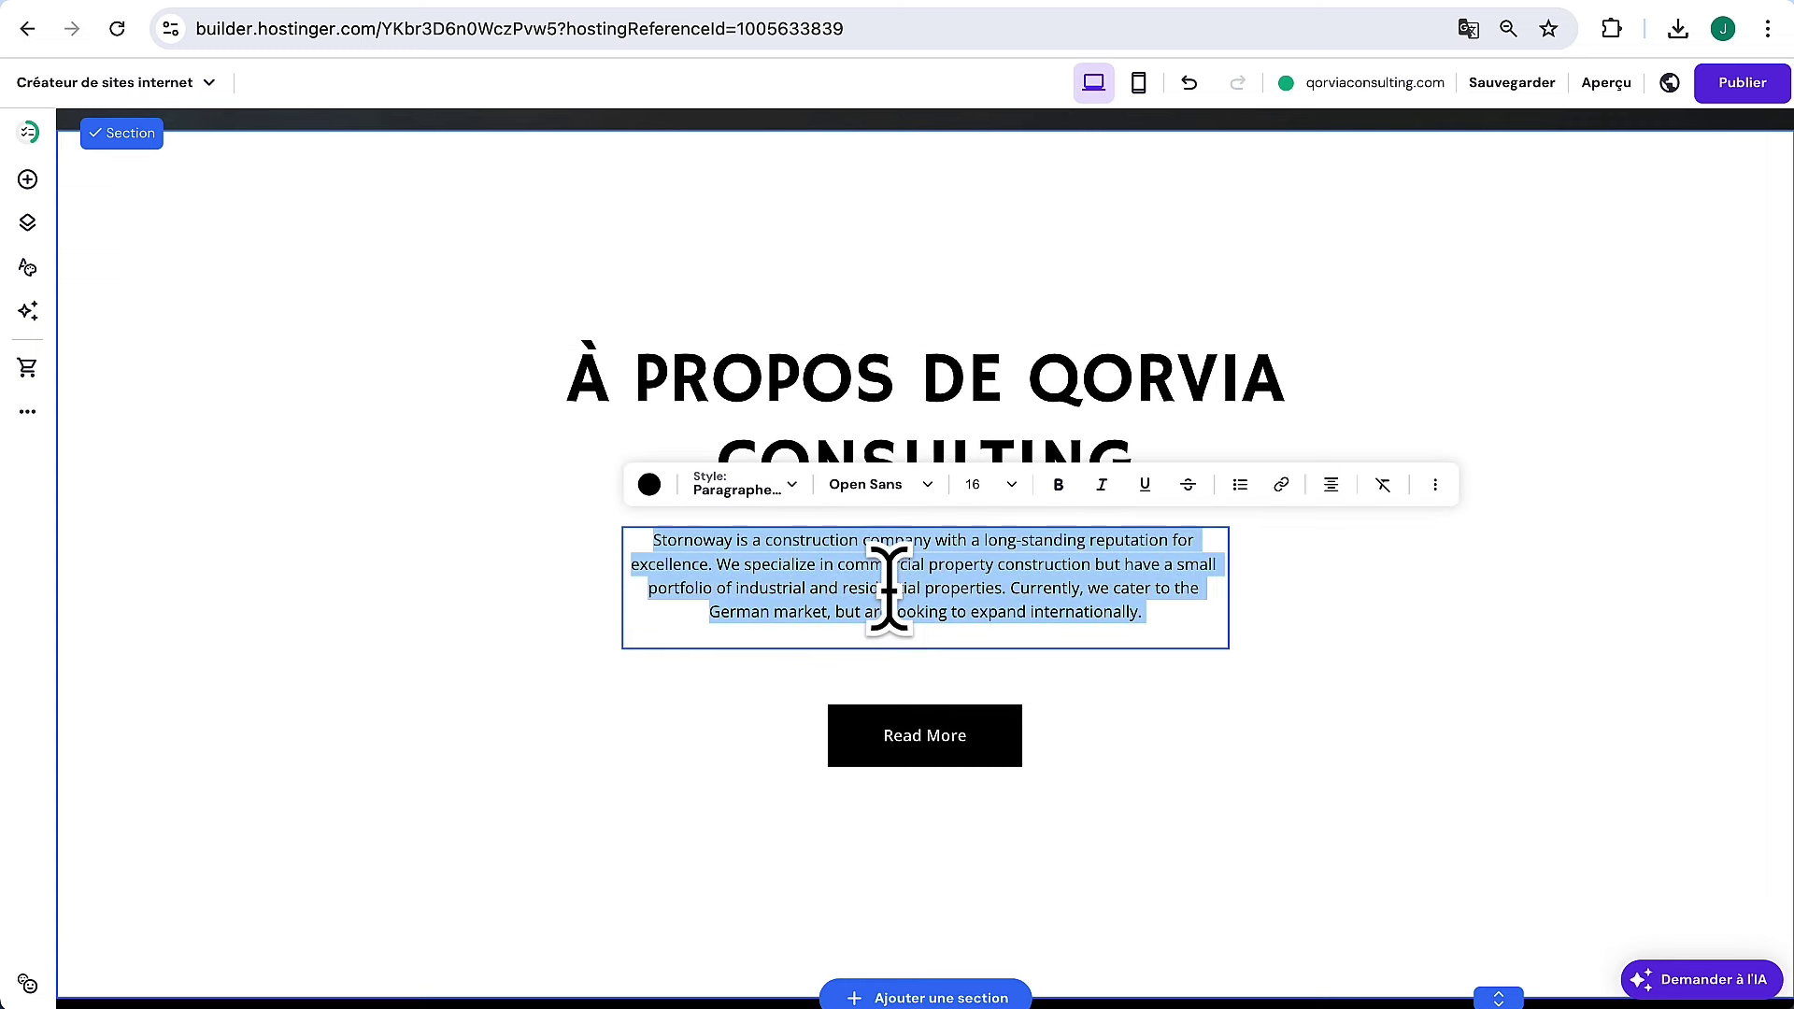
{"action": "type", "text": "Nous sommes passionnés par l'accompagnement des entreprises dans leur croissance et leur transformation digitale. Forts de notre expertise en consulting, marketing, et formation web, nous nous engageons à fournir des solutions innovantes et personnalisées qui répondent aux défis uniques de chaque client."}
Set the text of the About section's Read More button to "Lire plus" and close the button settings
{"action": "left_click", "coordinate": [932, 724]}
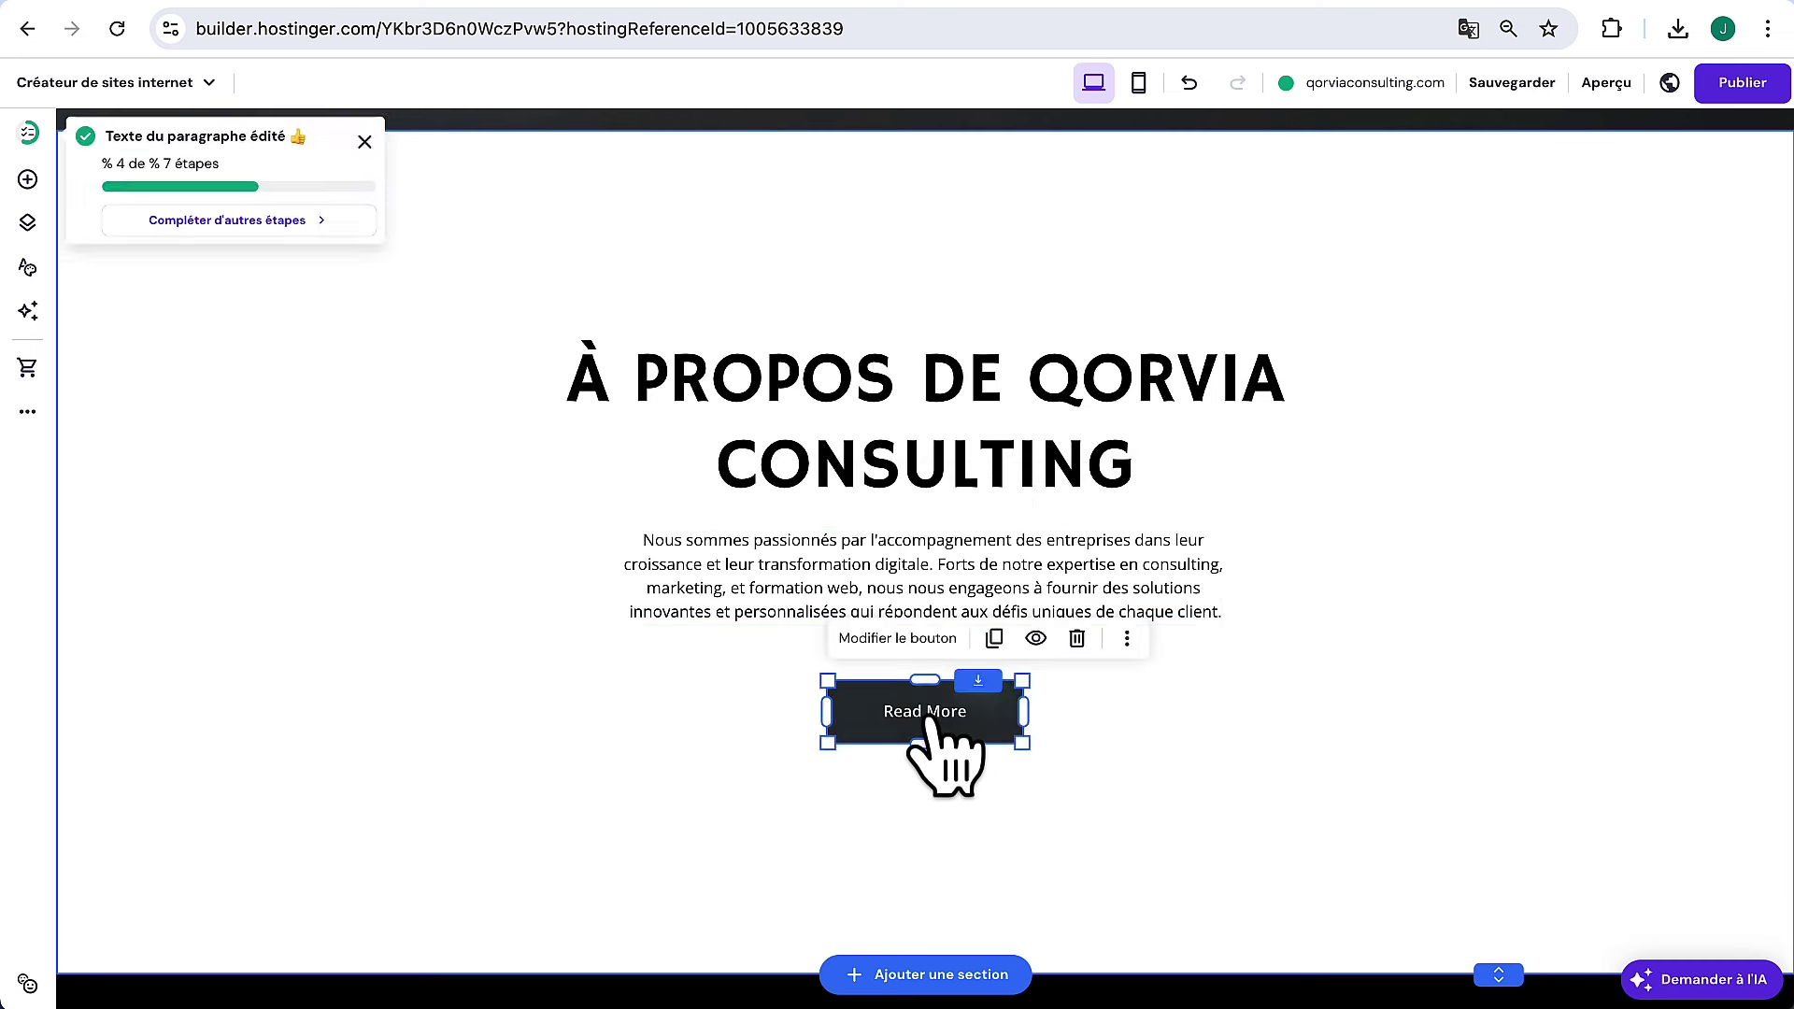
{"action": "left_click", "coordinate": [911, 638]}
{"action": "left_click", "coordinate": [1181, 711]}
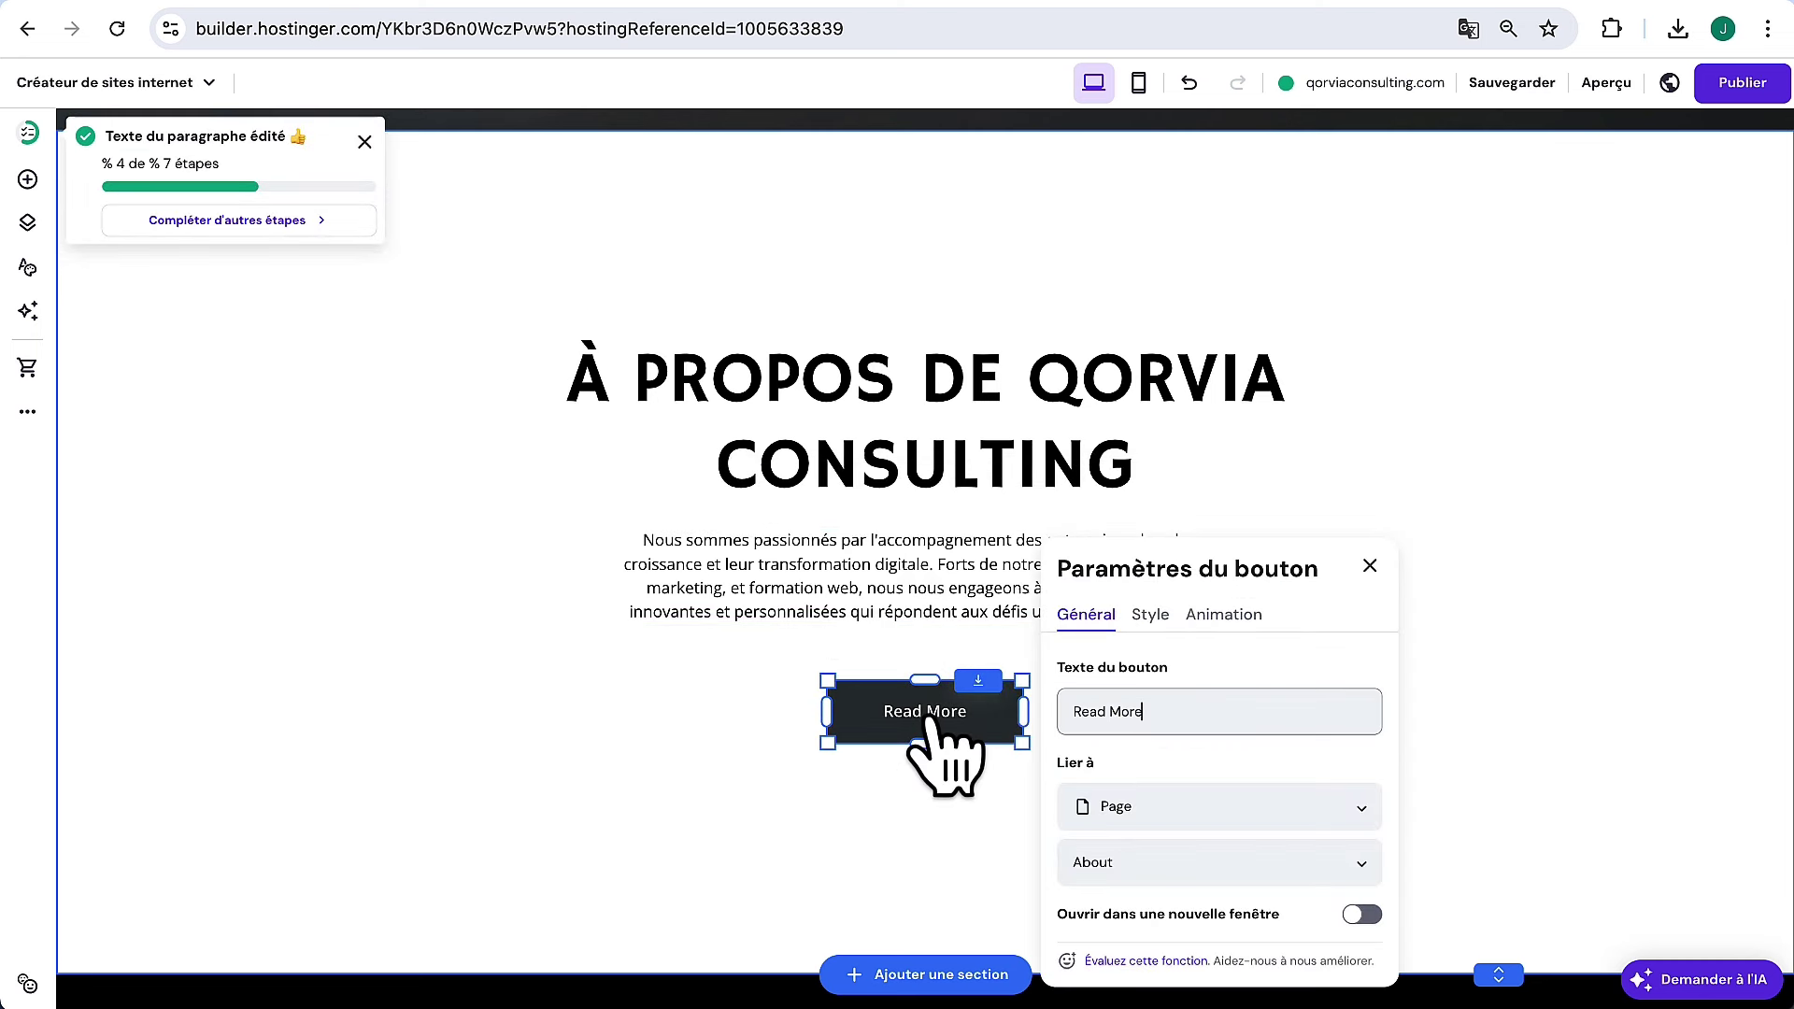
{"action": "type", "text": "E"}
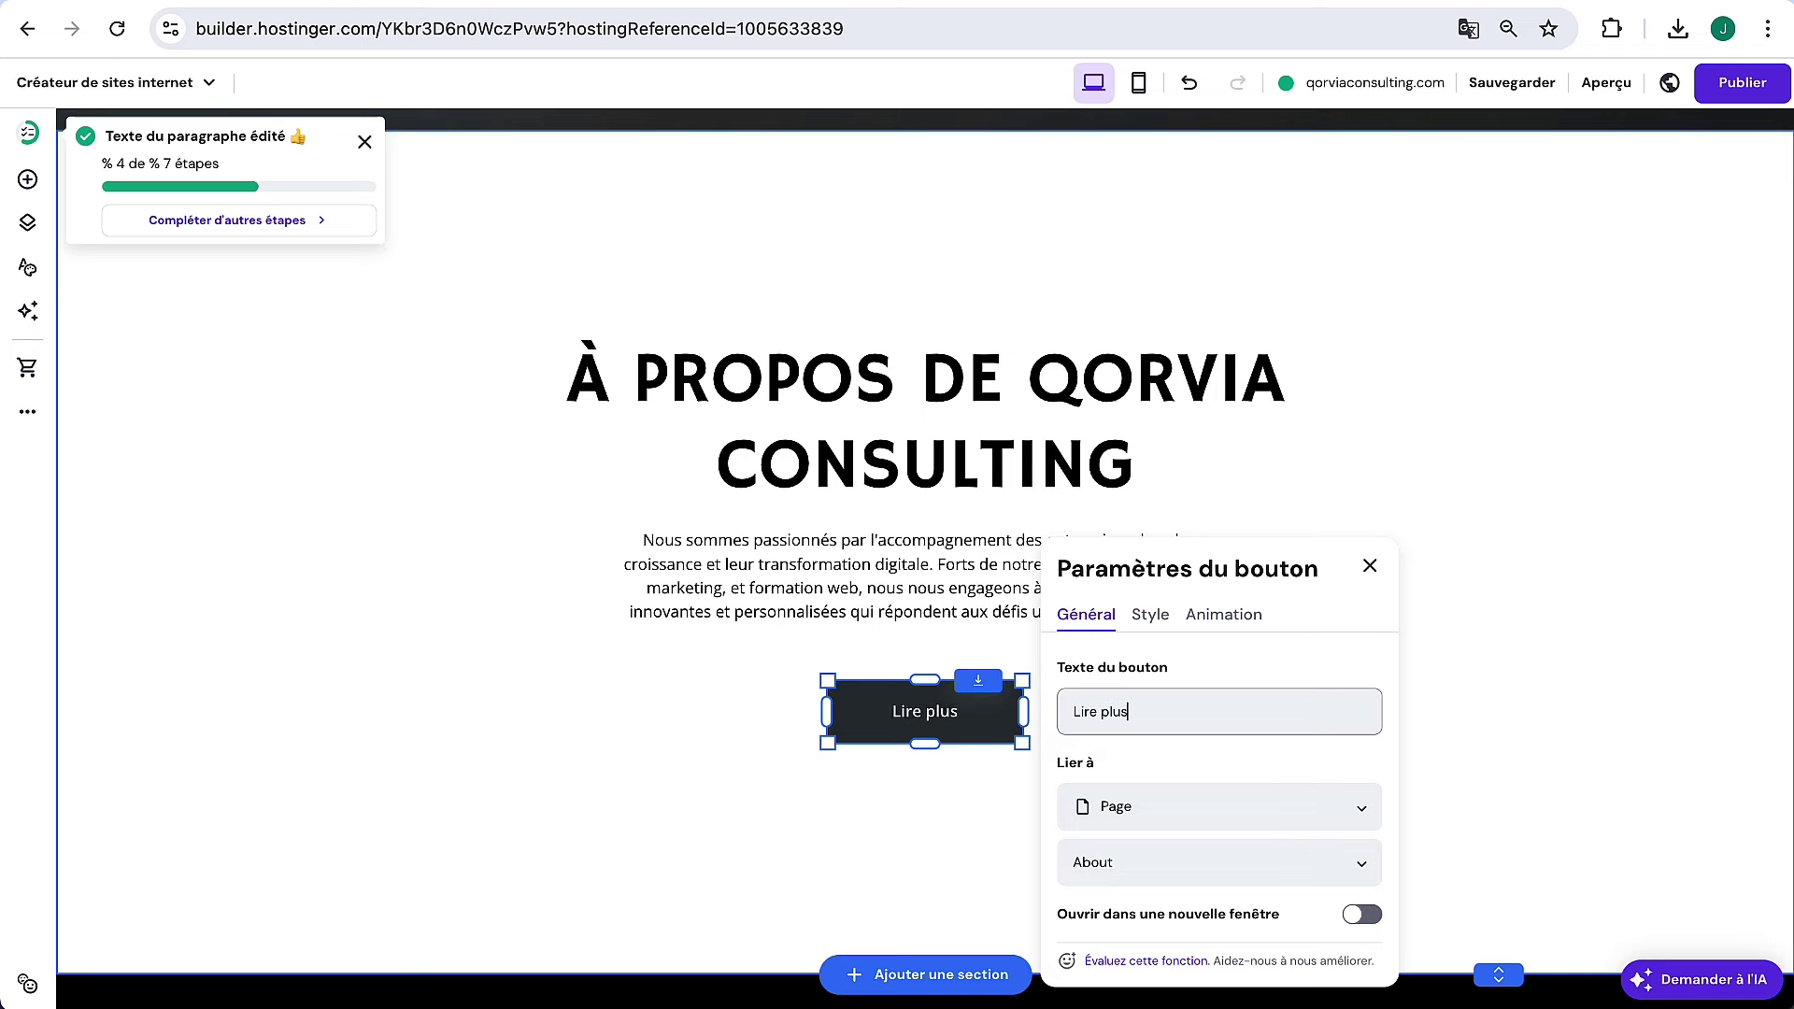
{"action": "left_click", "coordinate": [1369, 561]}
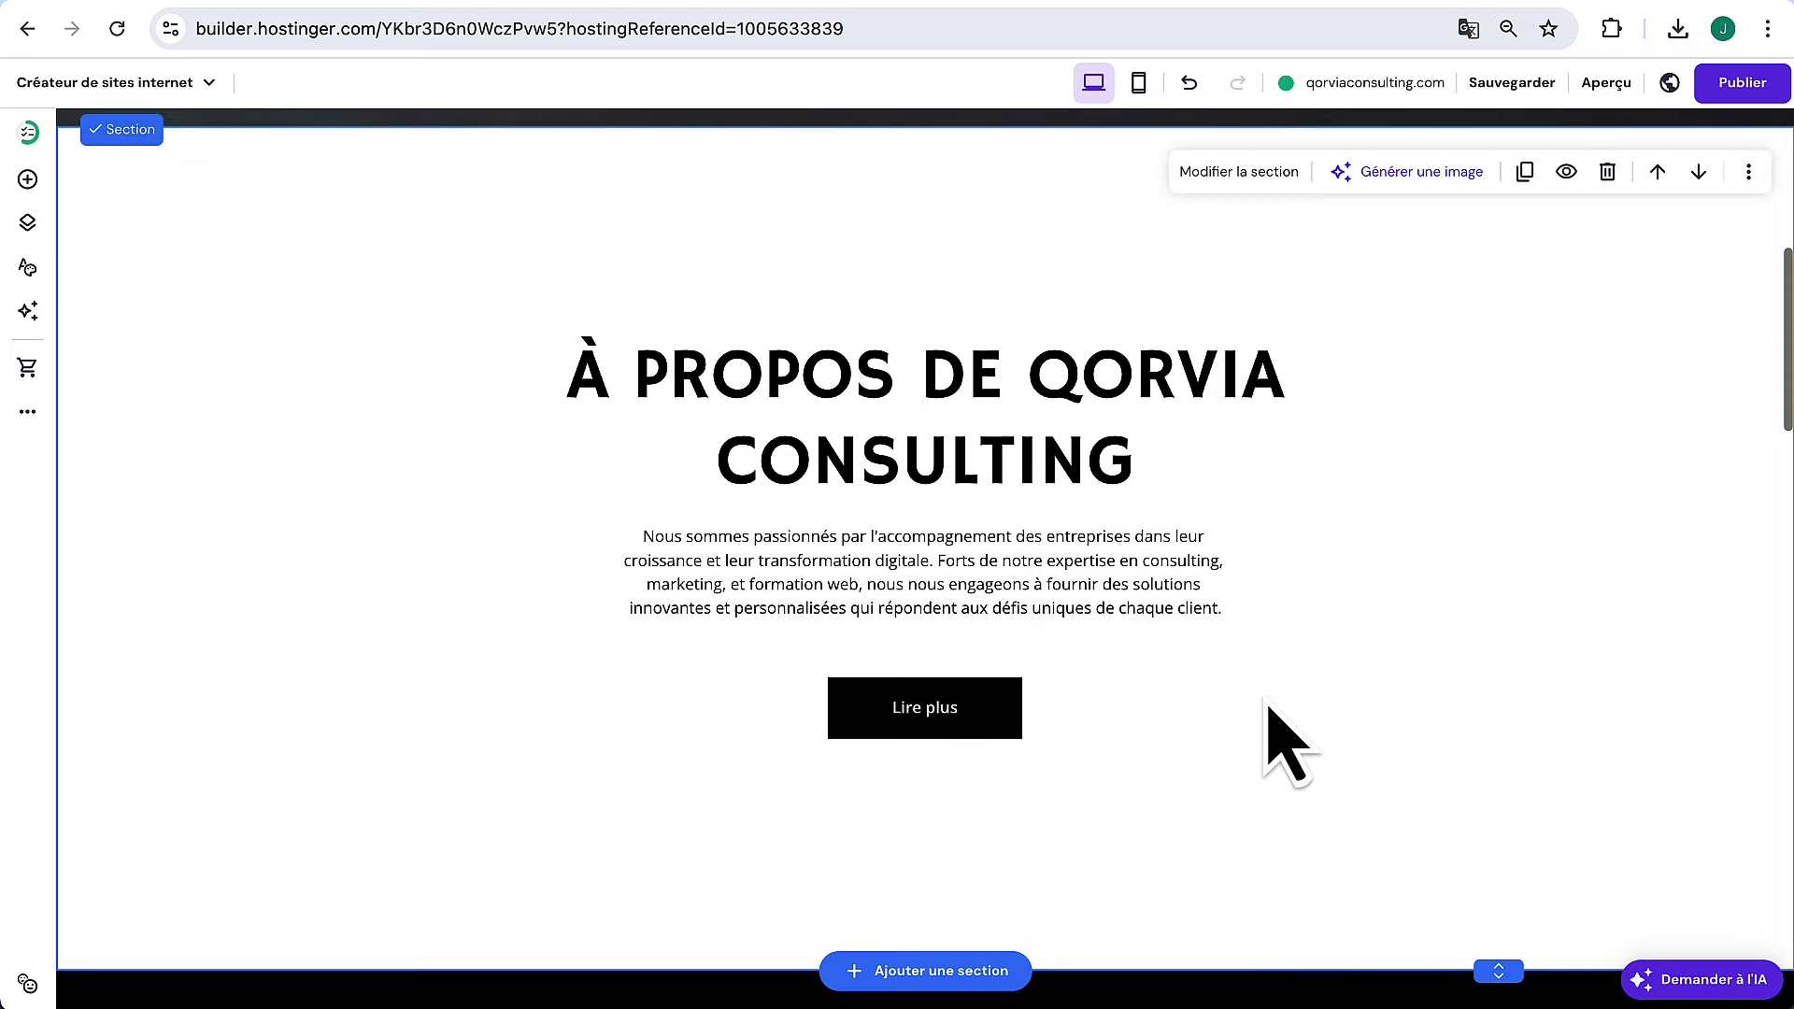
Replace the Projects section's heading with "Nos projets"
{"action": "scroll", "coordinate": [1282, 741], "scroll_direction": "down", "scroll_amount": 5}
{"action": "scroll", "coordinate": [1271, 740], "scroll_direction": "down", "scroll_amount": 4}
{"action": "scroll", "coordinate": [1262, 701], "scroll_direction": "up", "scroll_amount": 3}
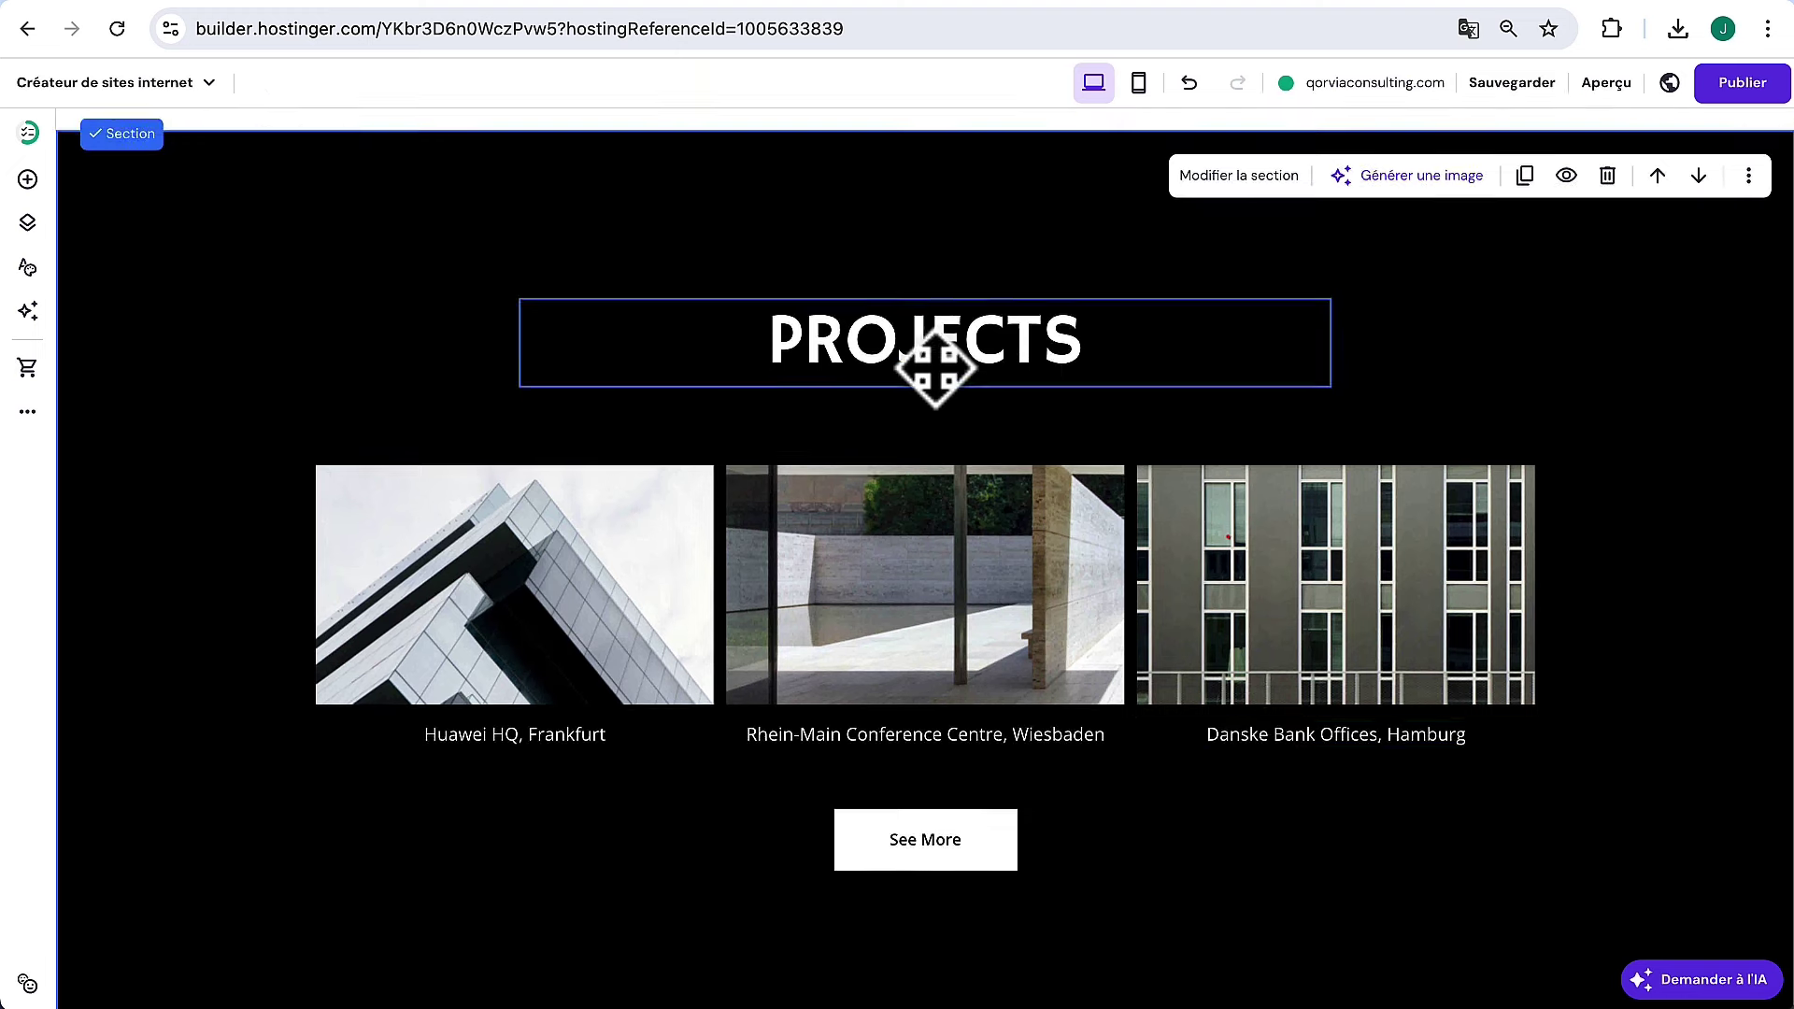
{"action": "left_click", "coordinate": [949, 338]}
{"action": "left_click", "coordinate": [947, 335]}
{"action": "double_click", "coordinate": [942, 327]}
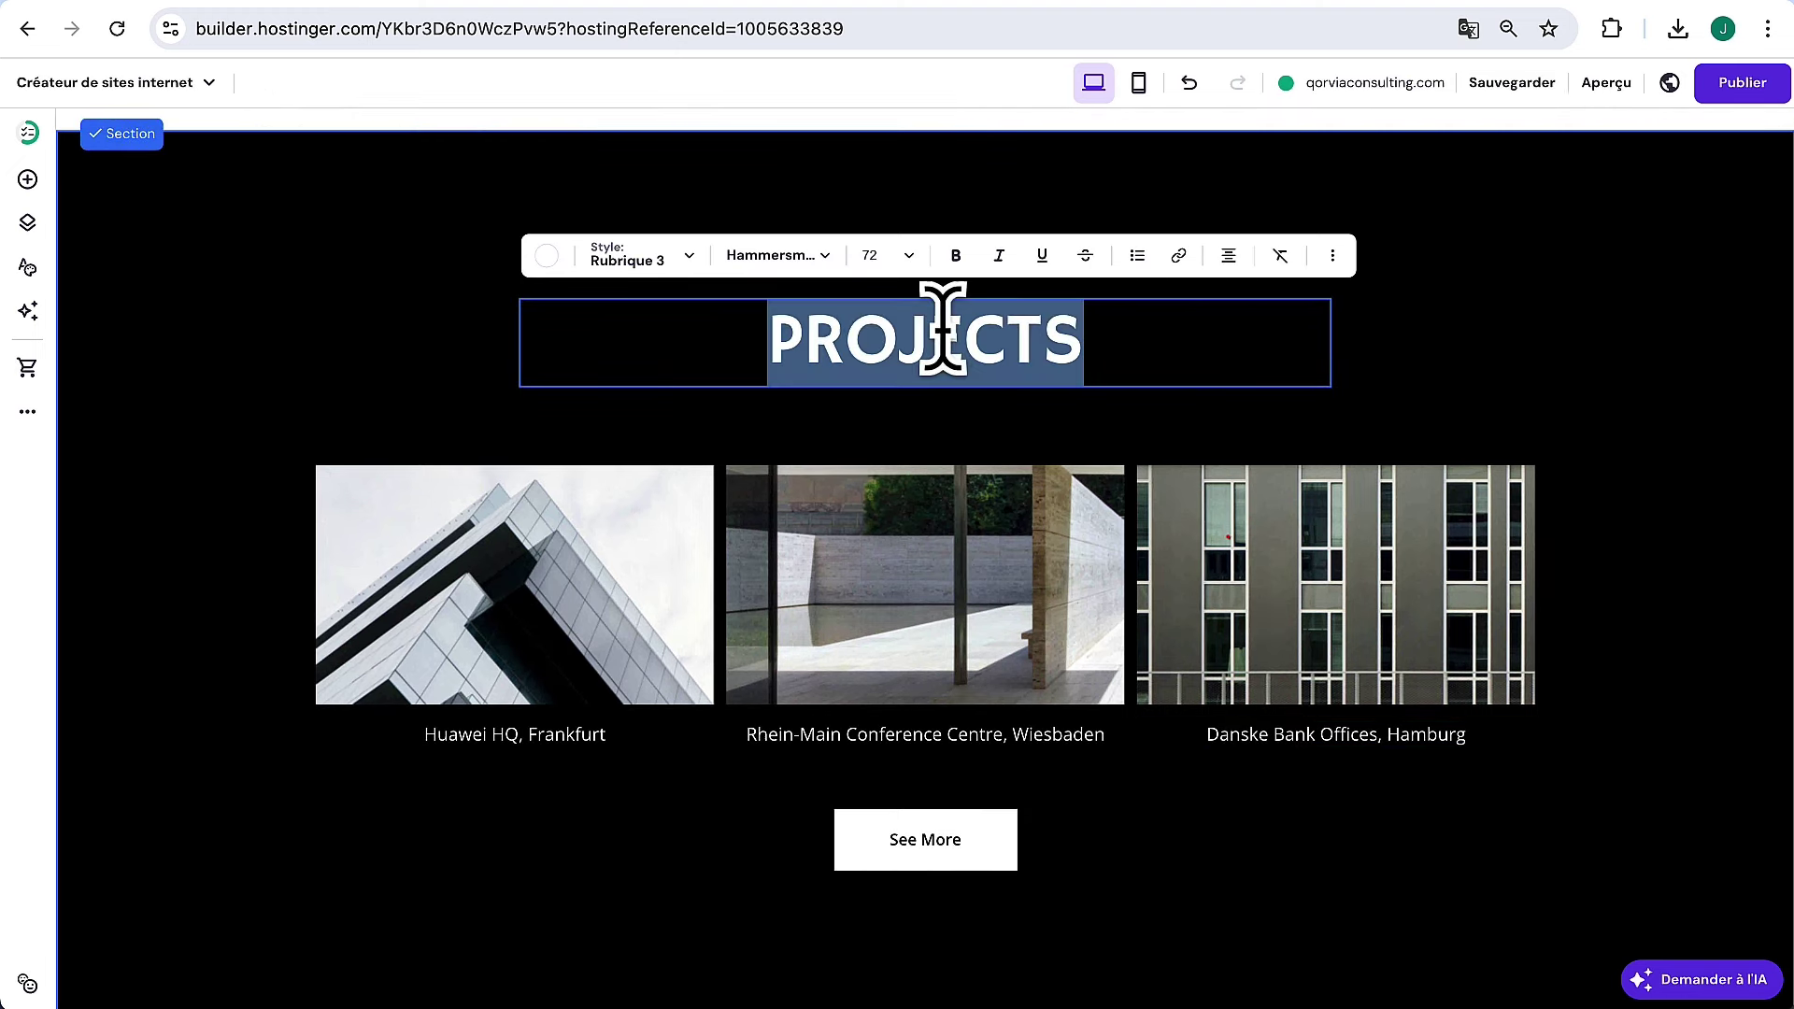
{"action": "type", "text": "Nos projets"}
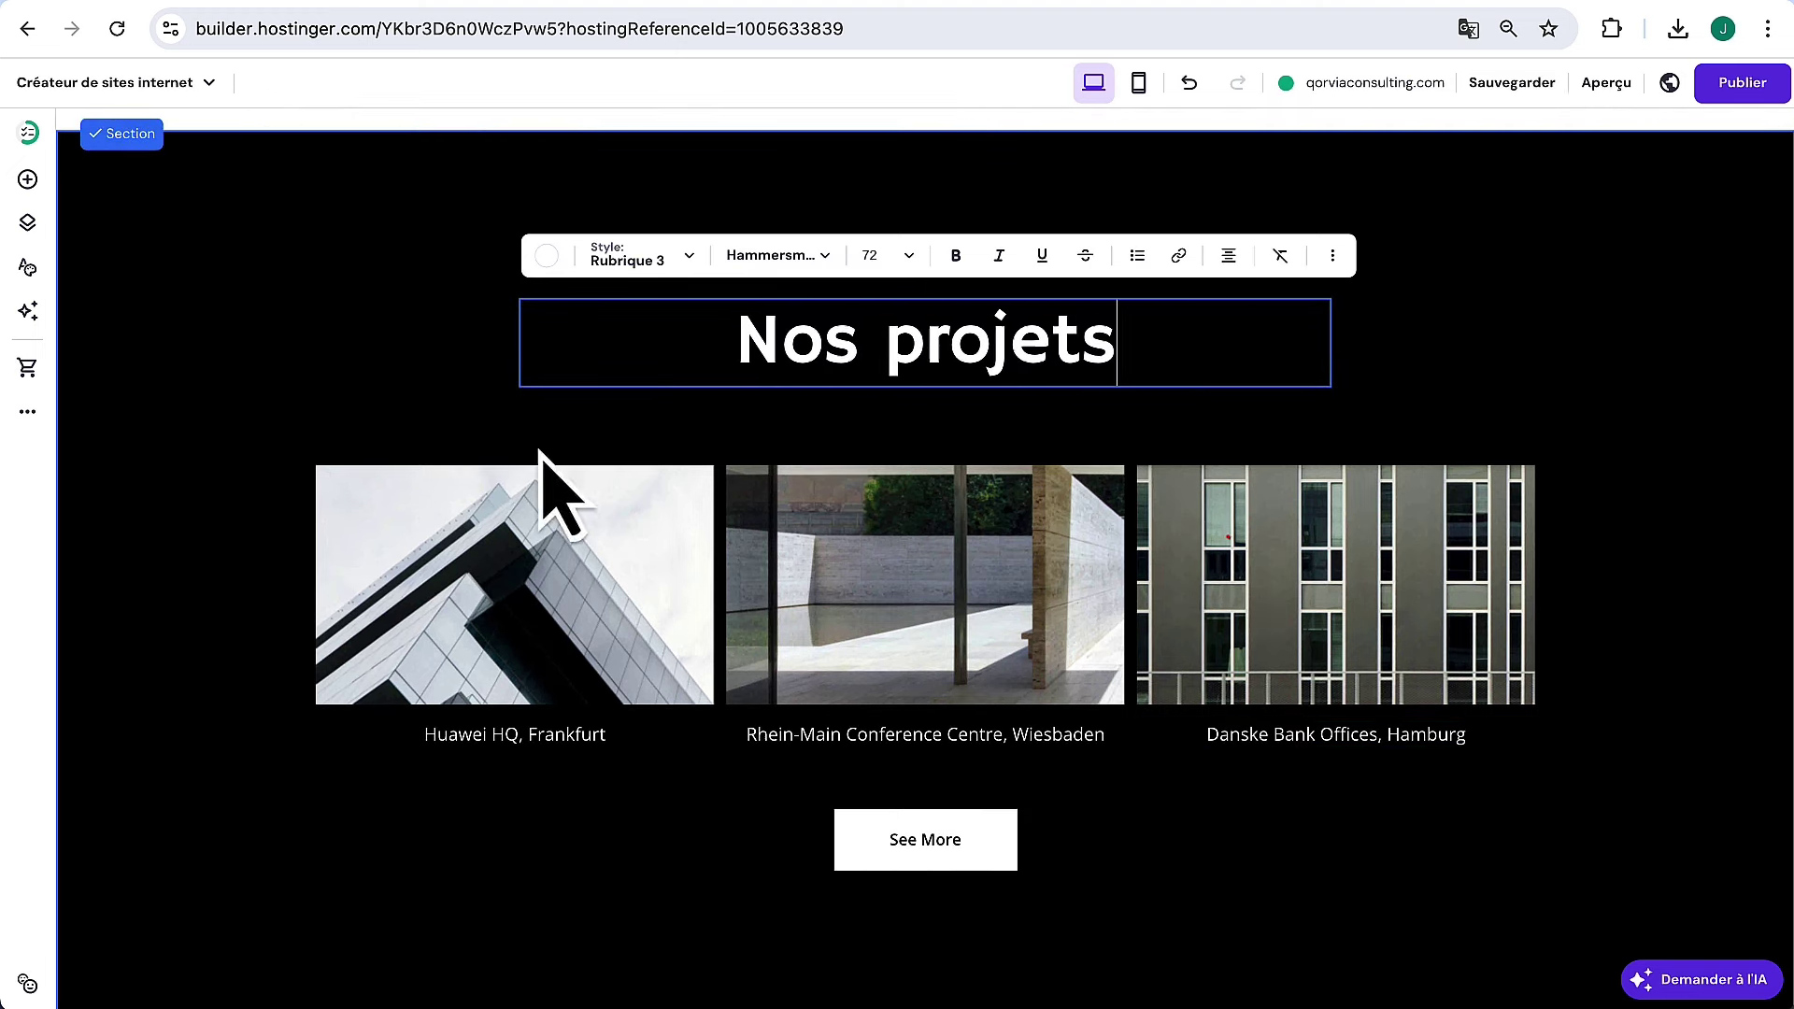
Replace the caption under the first project image with "Consulting digital, Google"
{"action": "left_click", "coordinate": [513, 739]}
{"action": "left_click", "coordinate": [621, 736]}
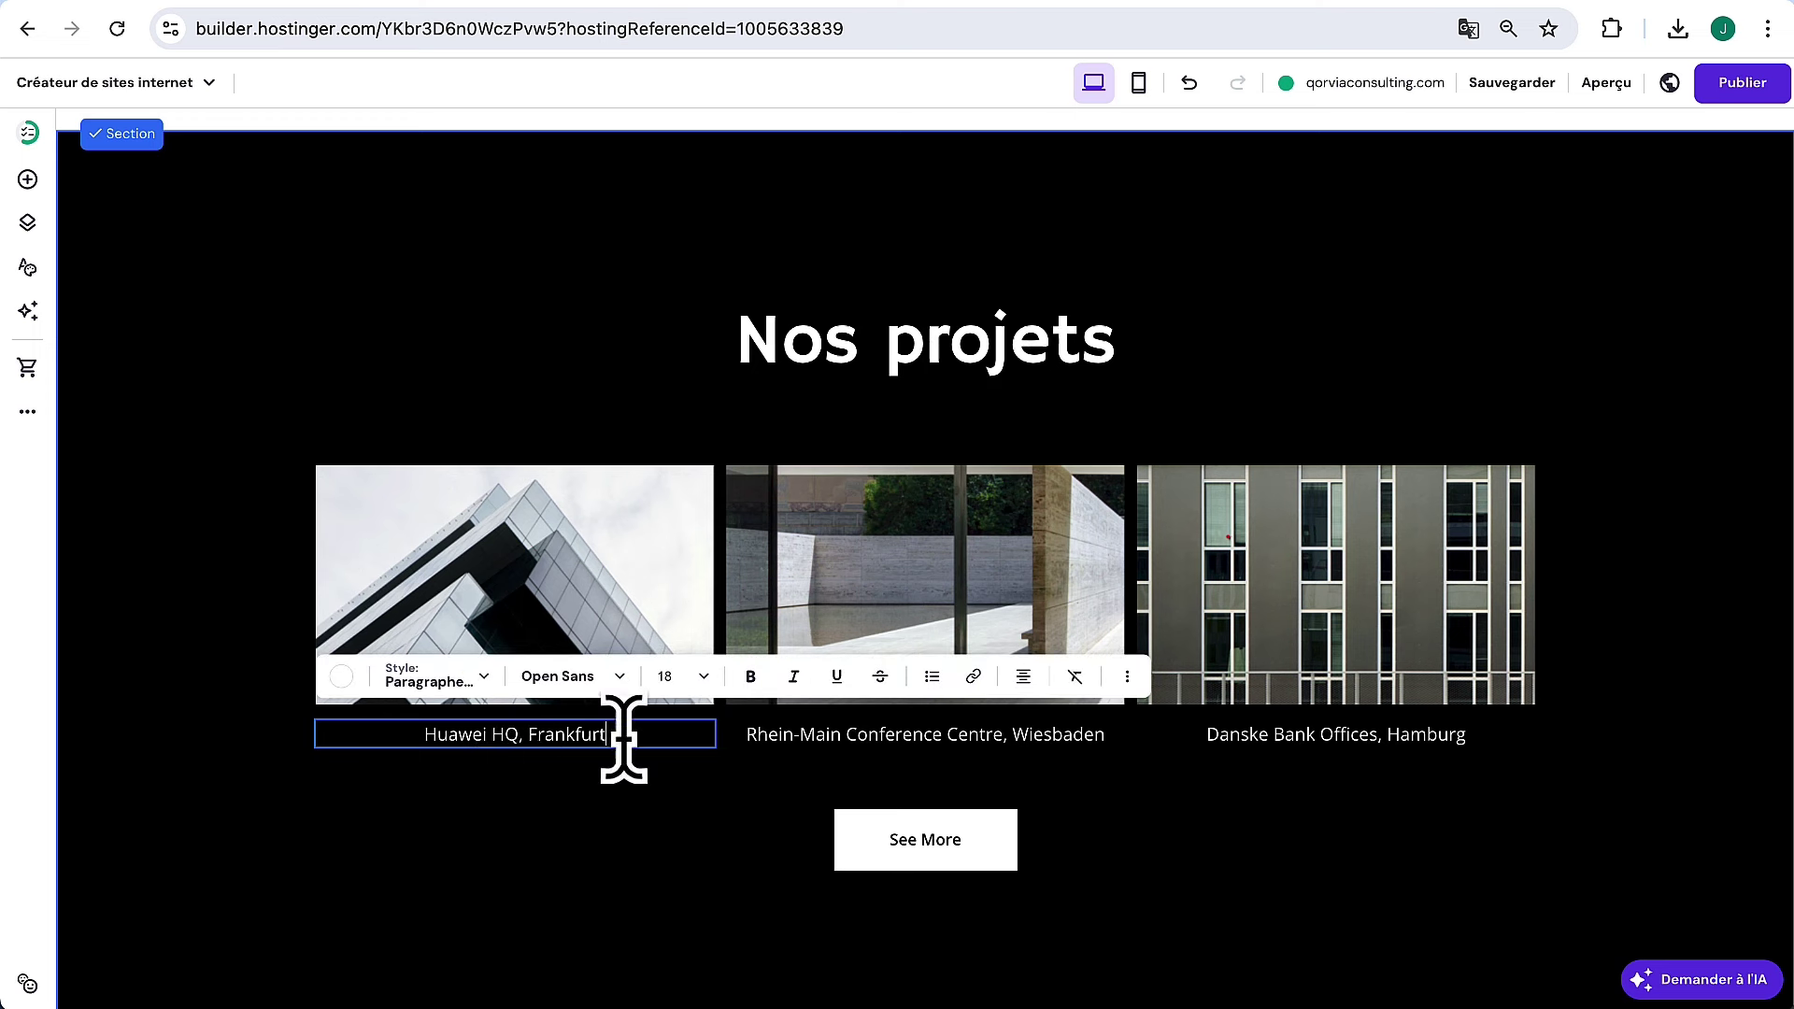
{"action": "left_click_drag", "start_coordinate": [624, 738], "coordinate": [322, 738]}
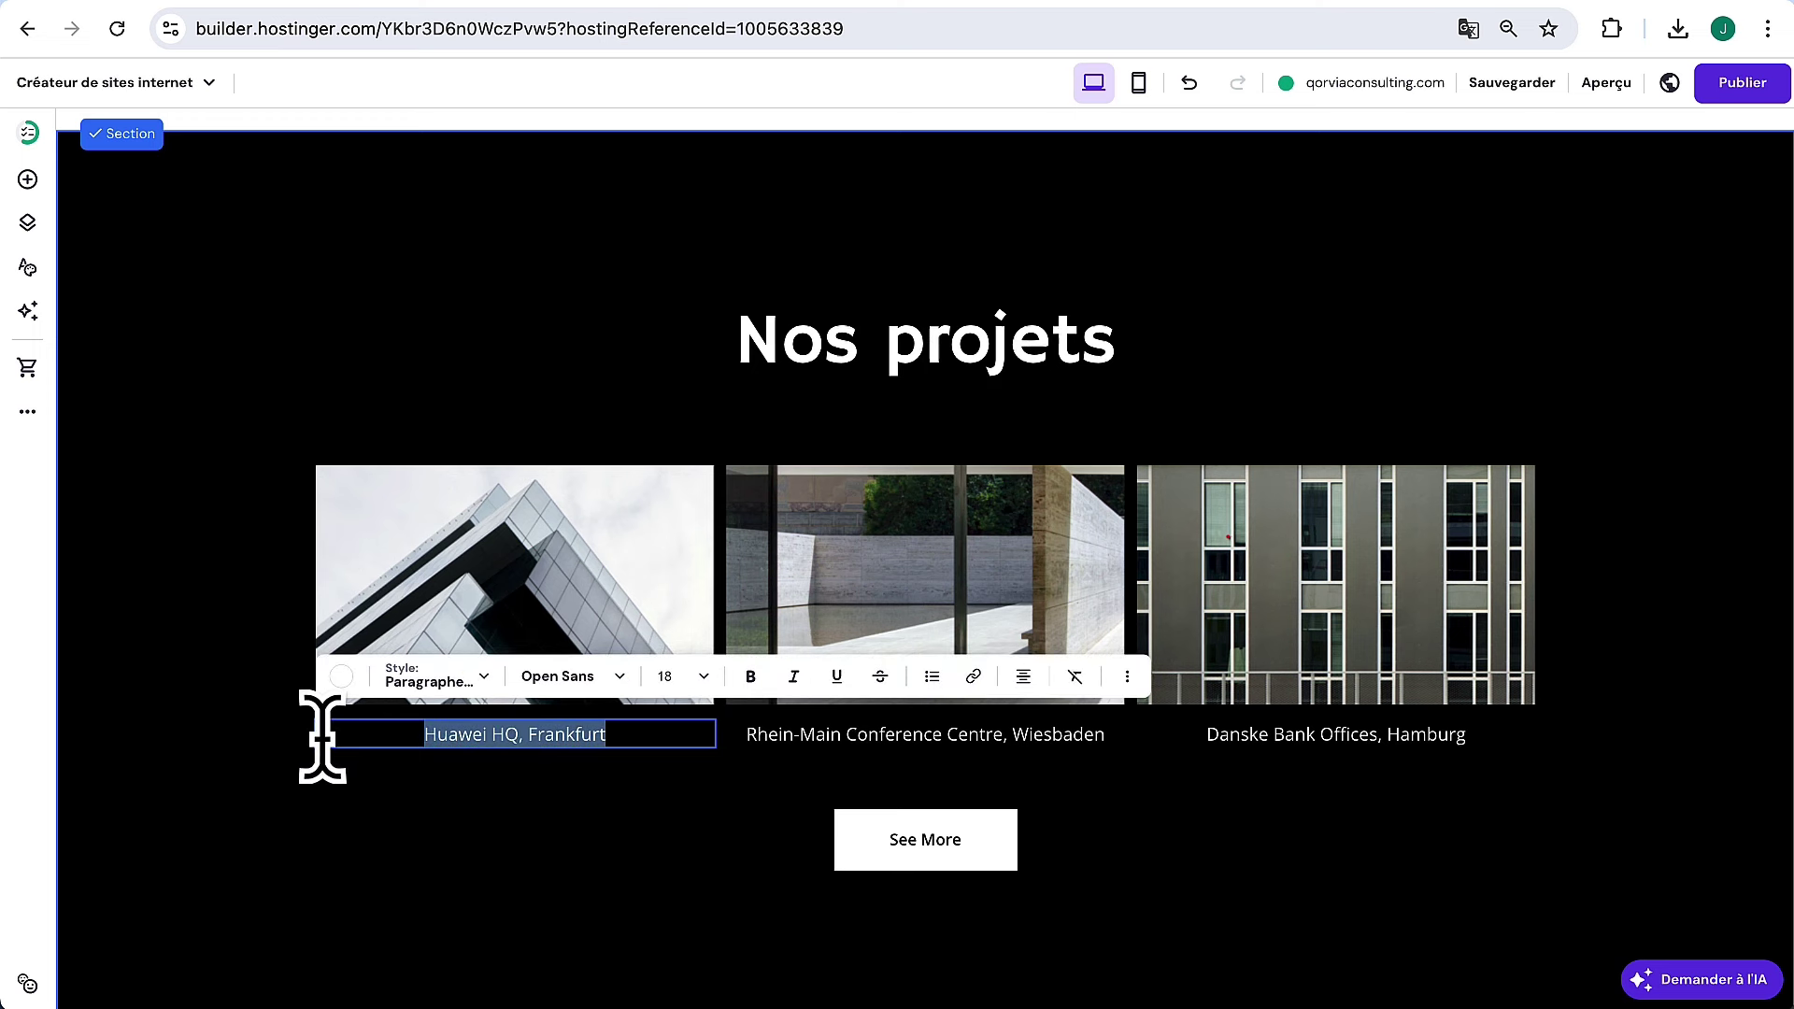
{"action": "type", "text": "G"}
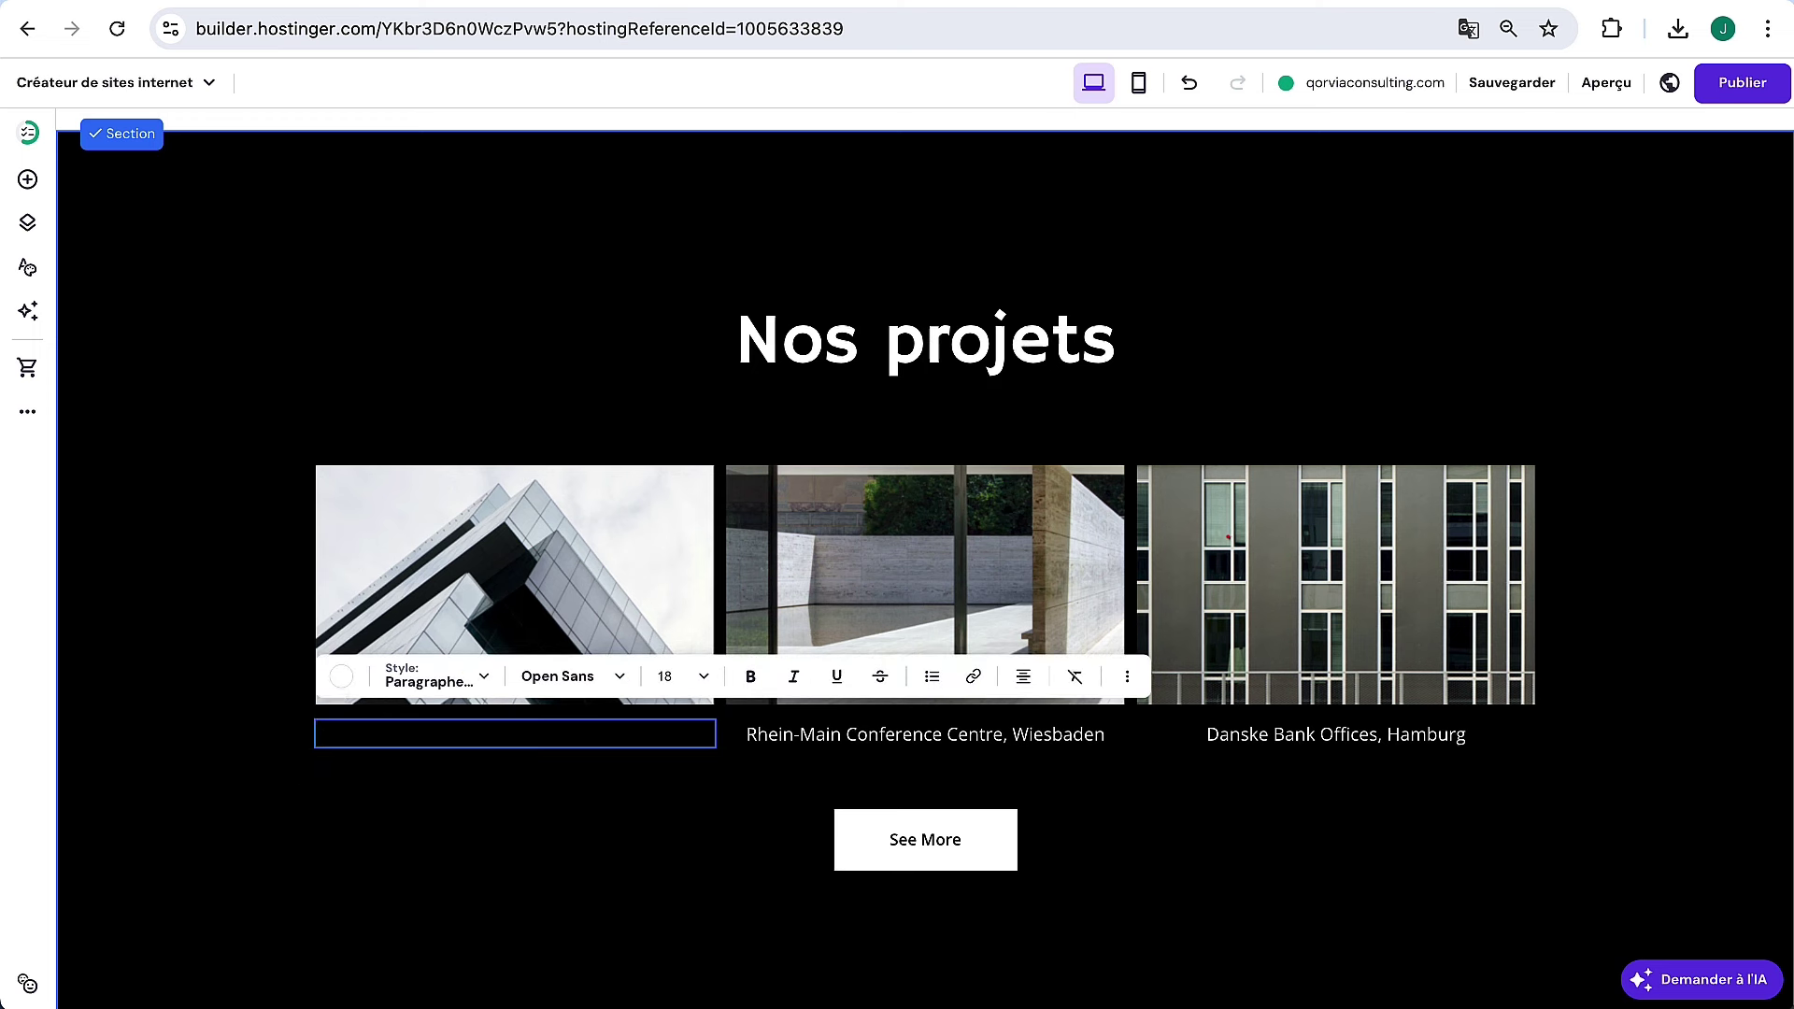
{"action": "type", "text": "onsulting digital, Google"}
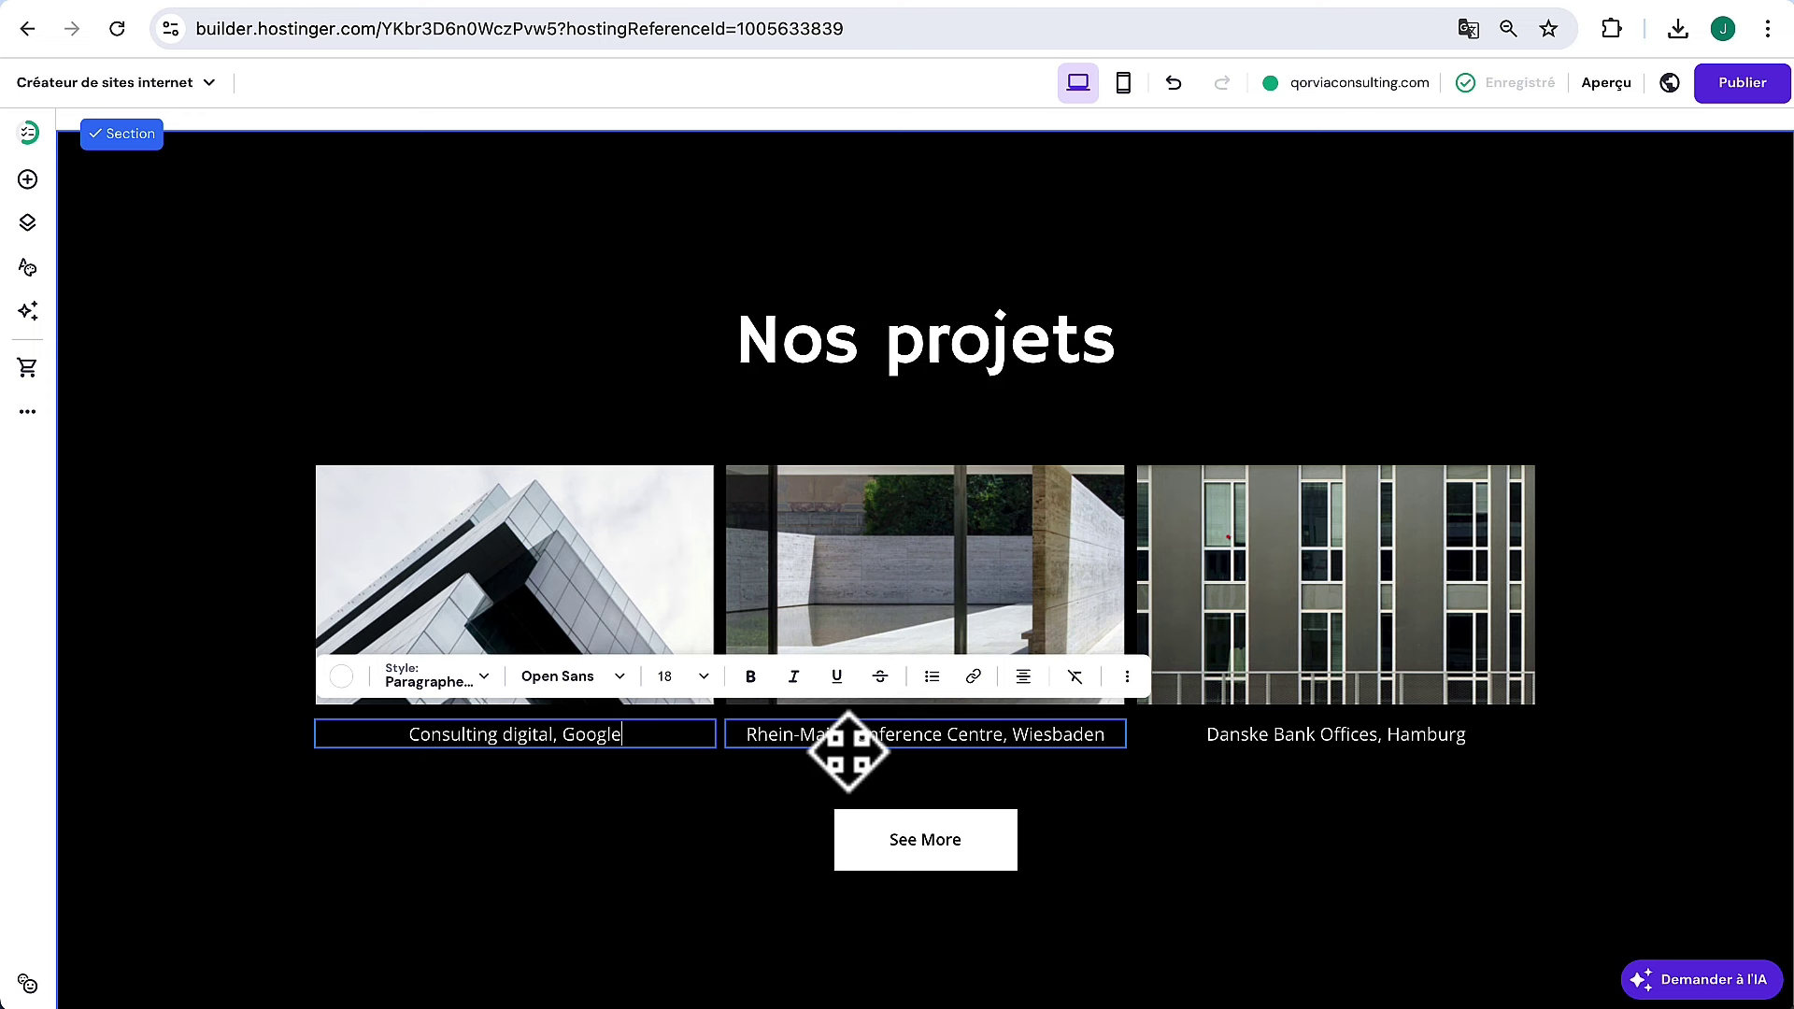
Replace the caption under the second project image with "Formation, Amazon"
{"action": "left_click", "coordinate": [839, 757]}
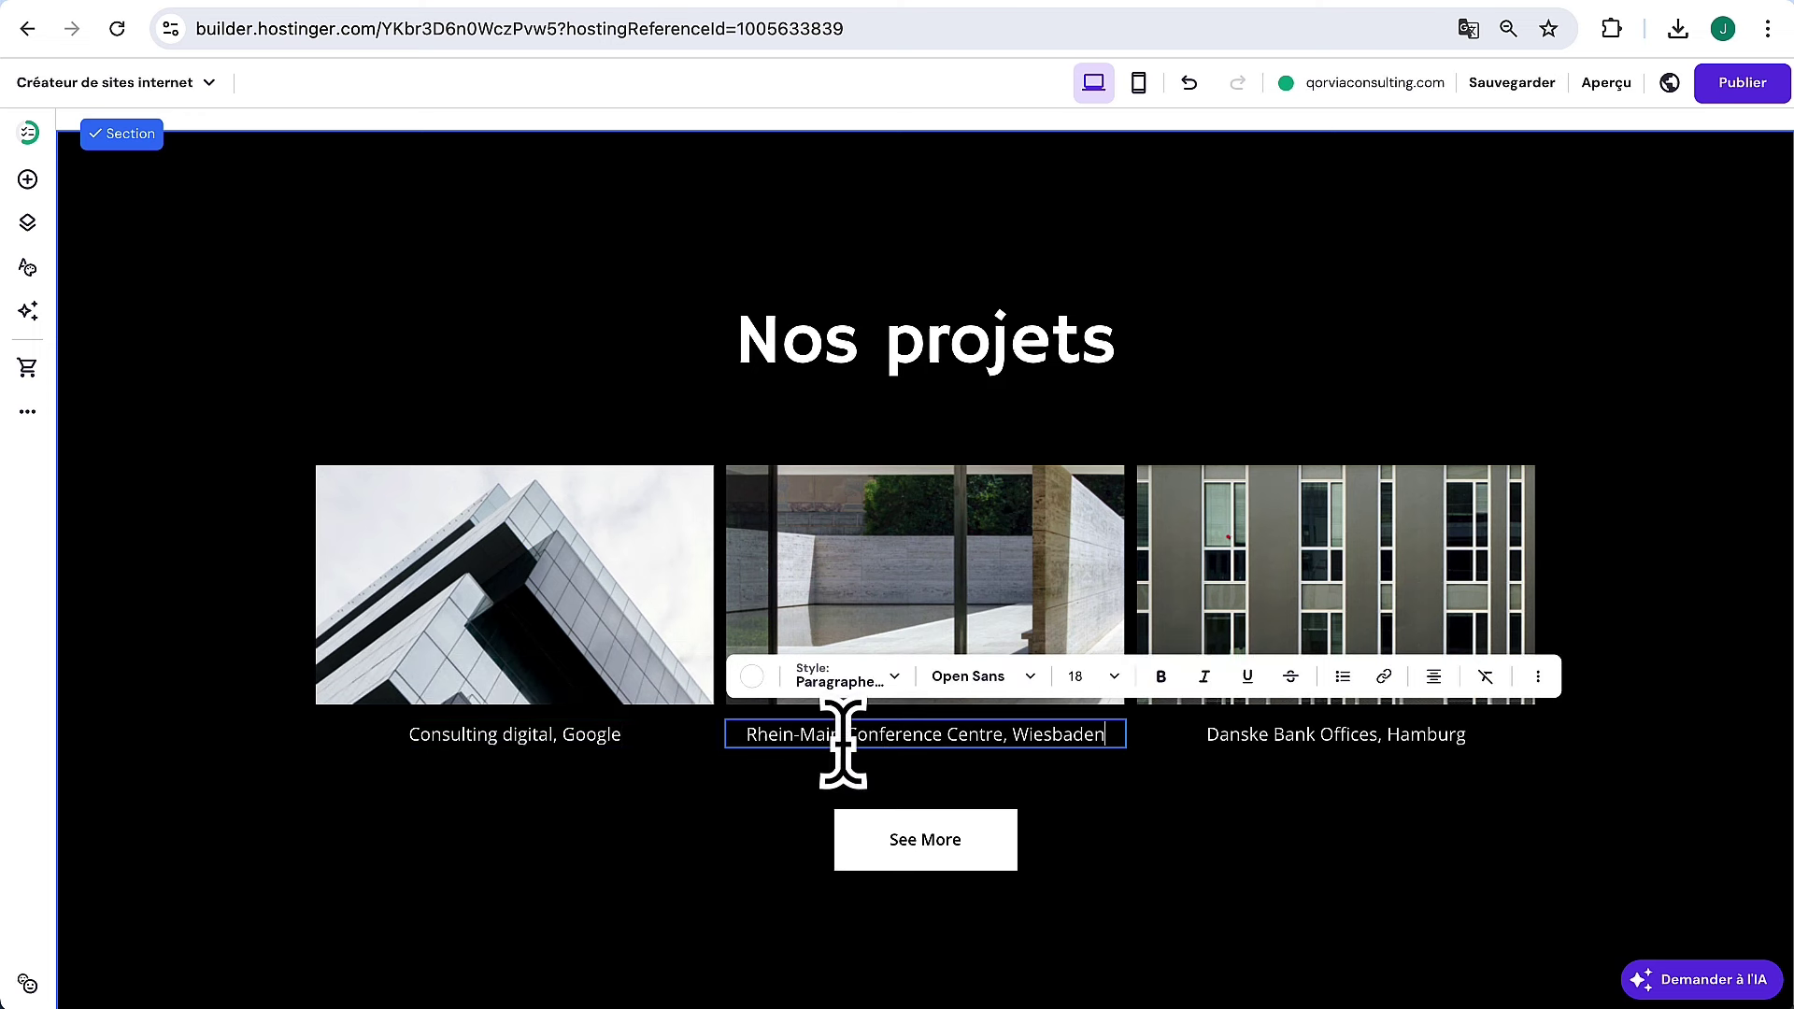
{"action": "triple_click", "coordinate": [844, 743]}
{"action": "type", "text": "Formation, A"}
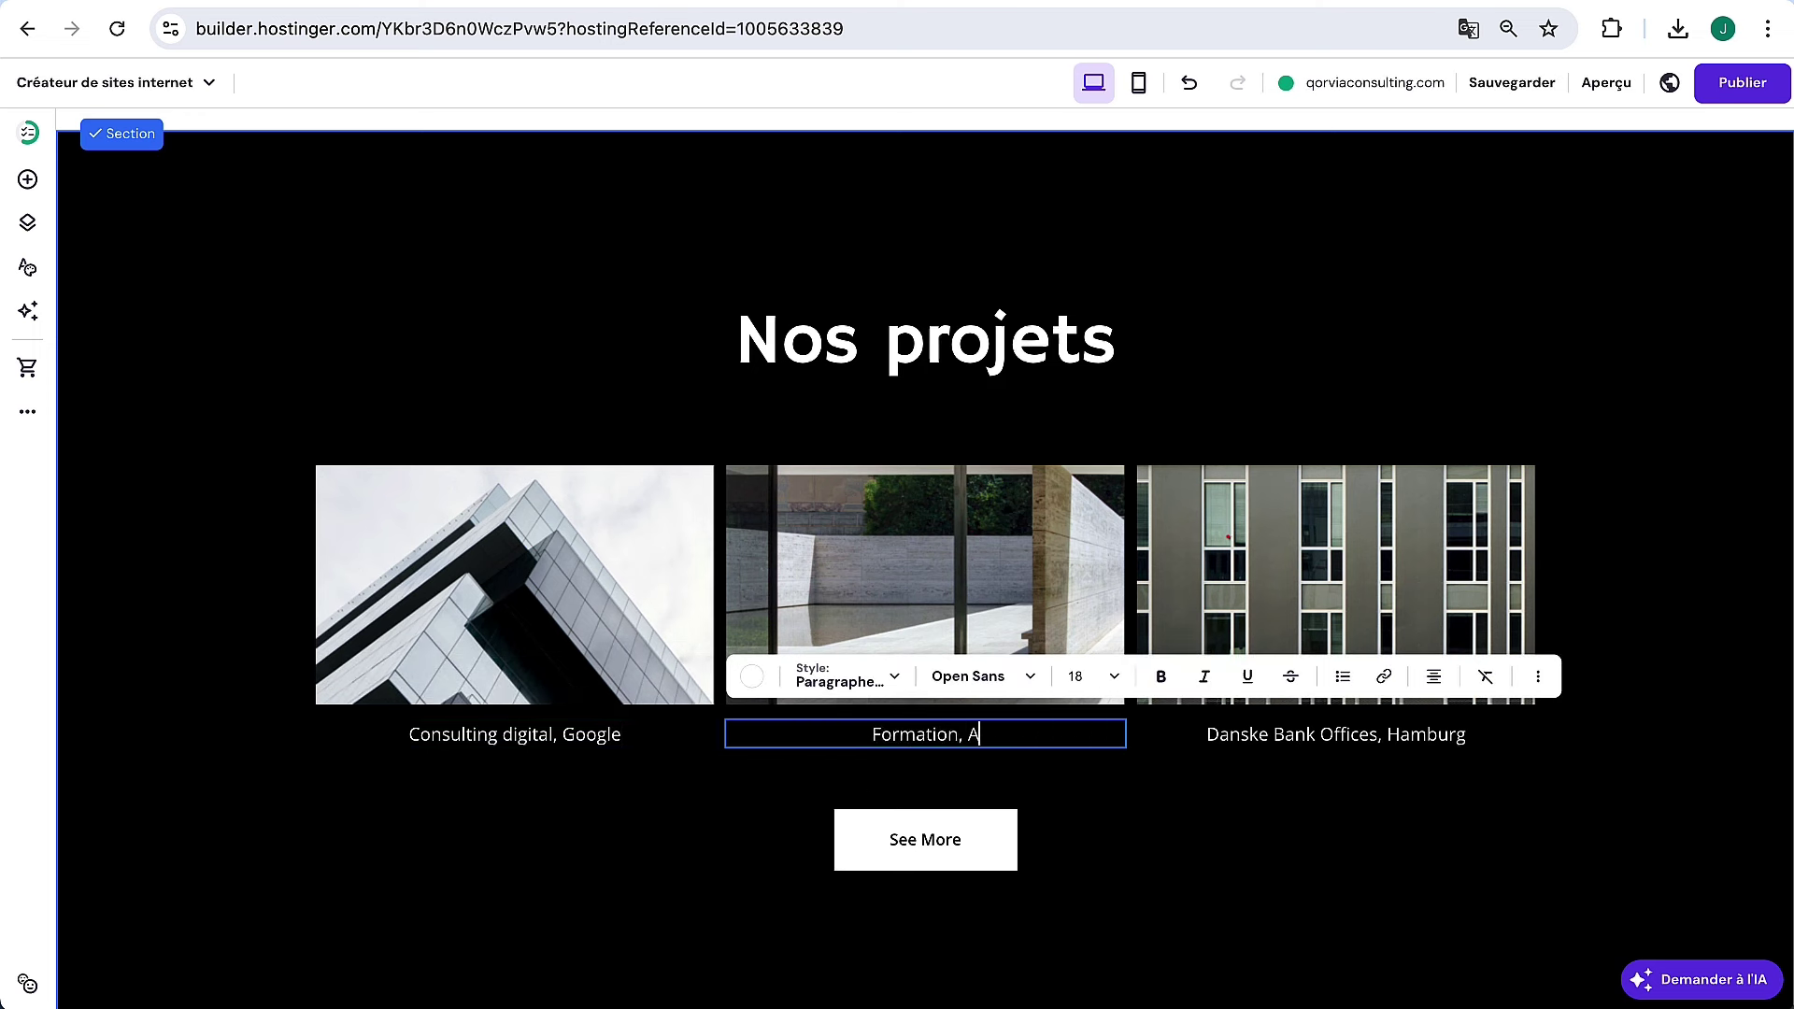
{"action": "type", "text": "mazon"}
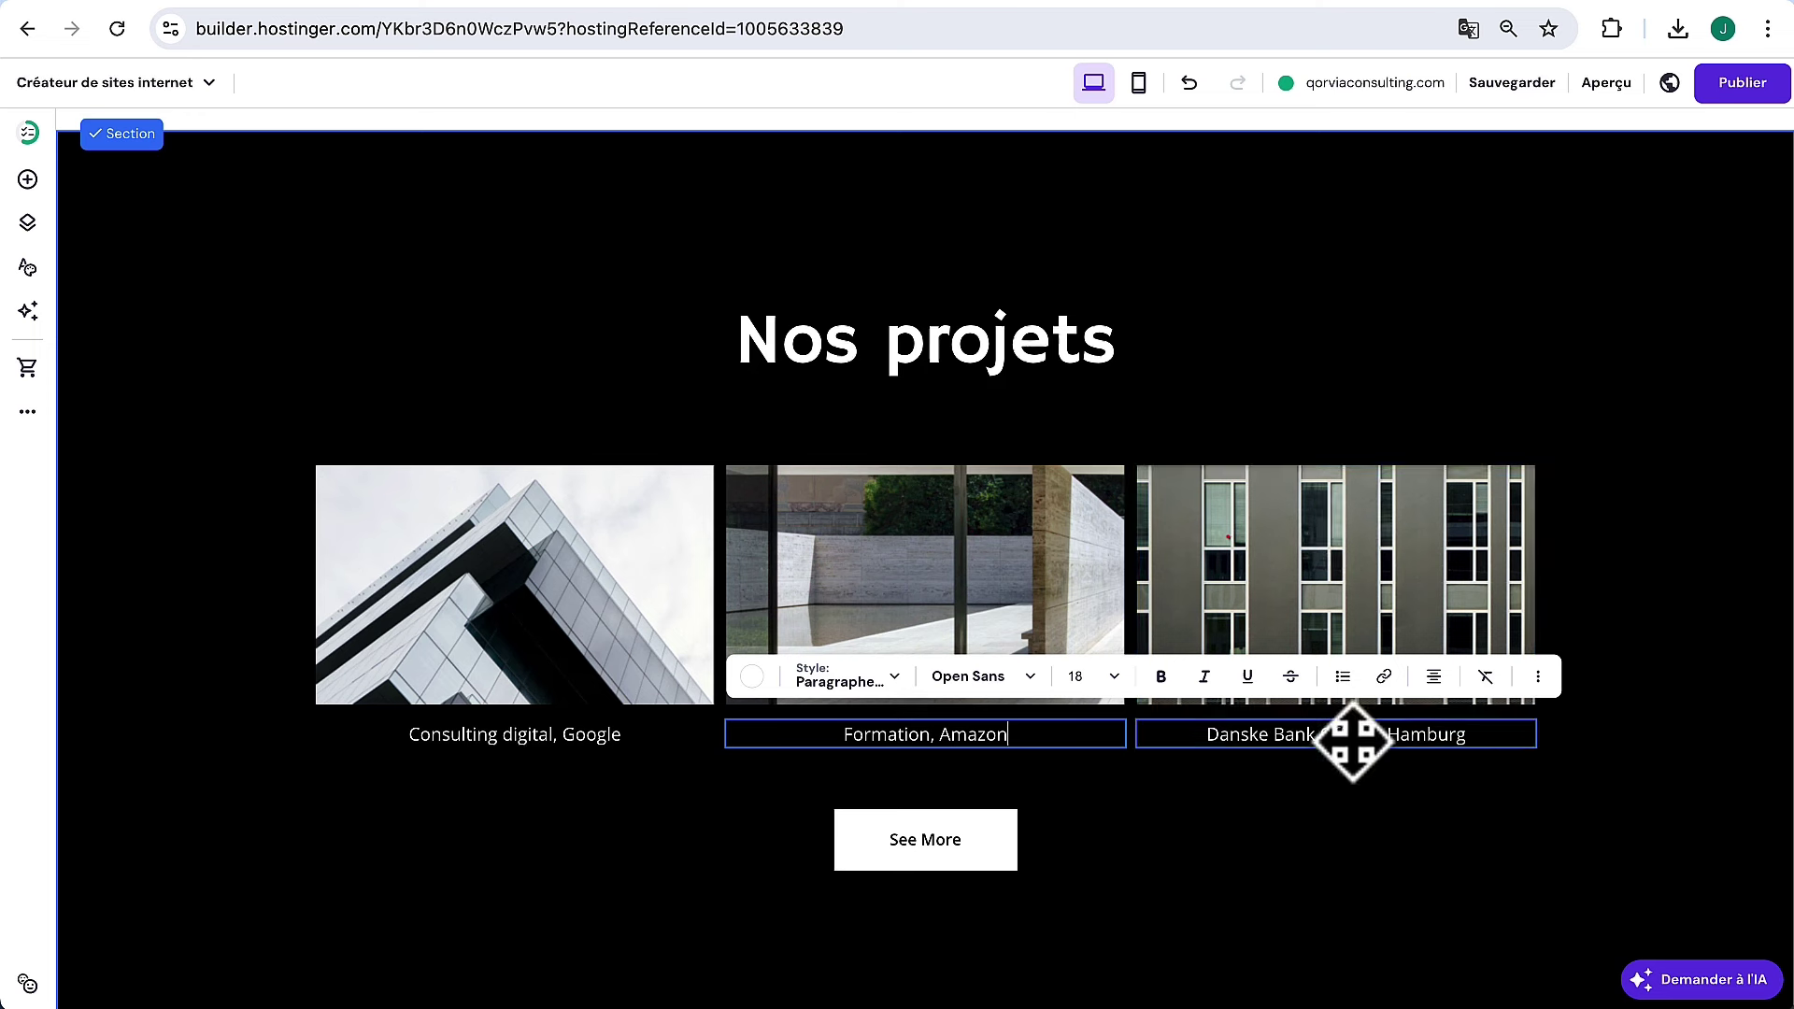
Replace the caption under the third project image with "Création de site web, Facebook"
{"action": "left_click", "coordinate": [1346, 738]}
{"action": "triple_click", "coordinate": [1346, 739]}
{"action": "type", "text": "Création de site web, Facebook"}
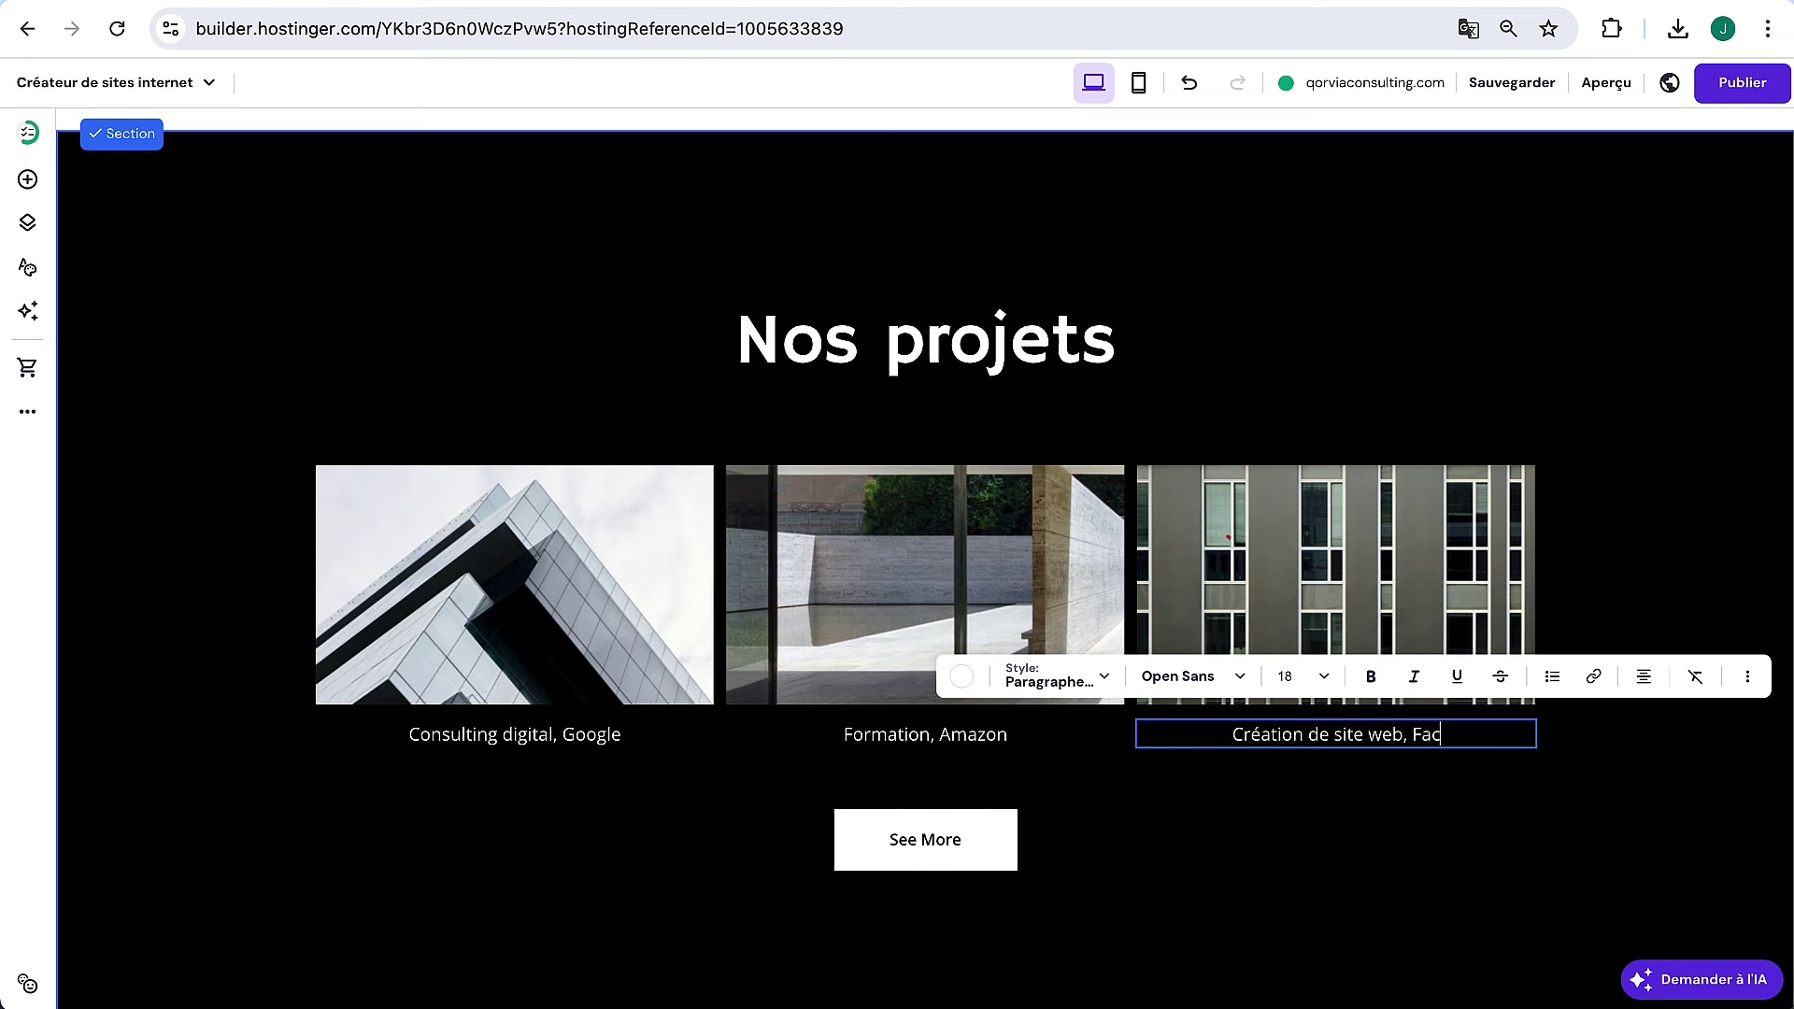
Set the text of the projects section's See More button to "Voir les projets" and close the button settings
{"action": "double_click", "coordinate": [939, 839]}
{"action": "left_click", "coordinate": [1139, 709]}
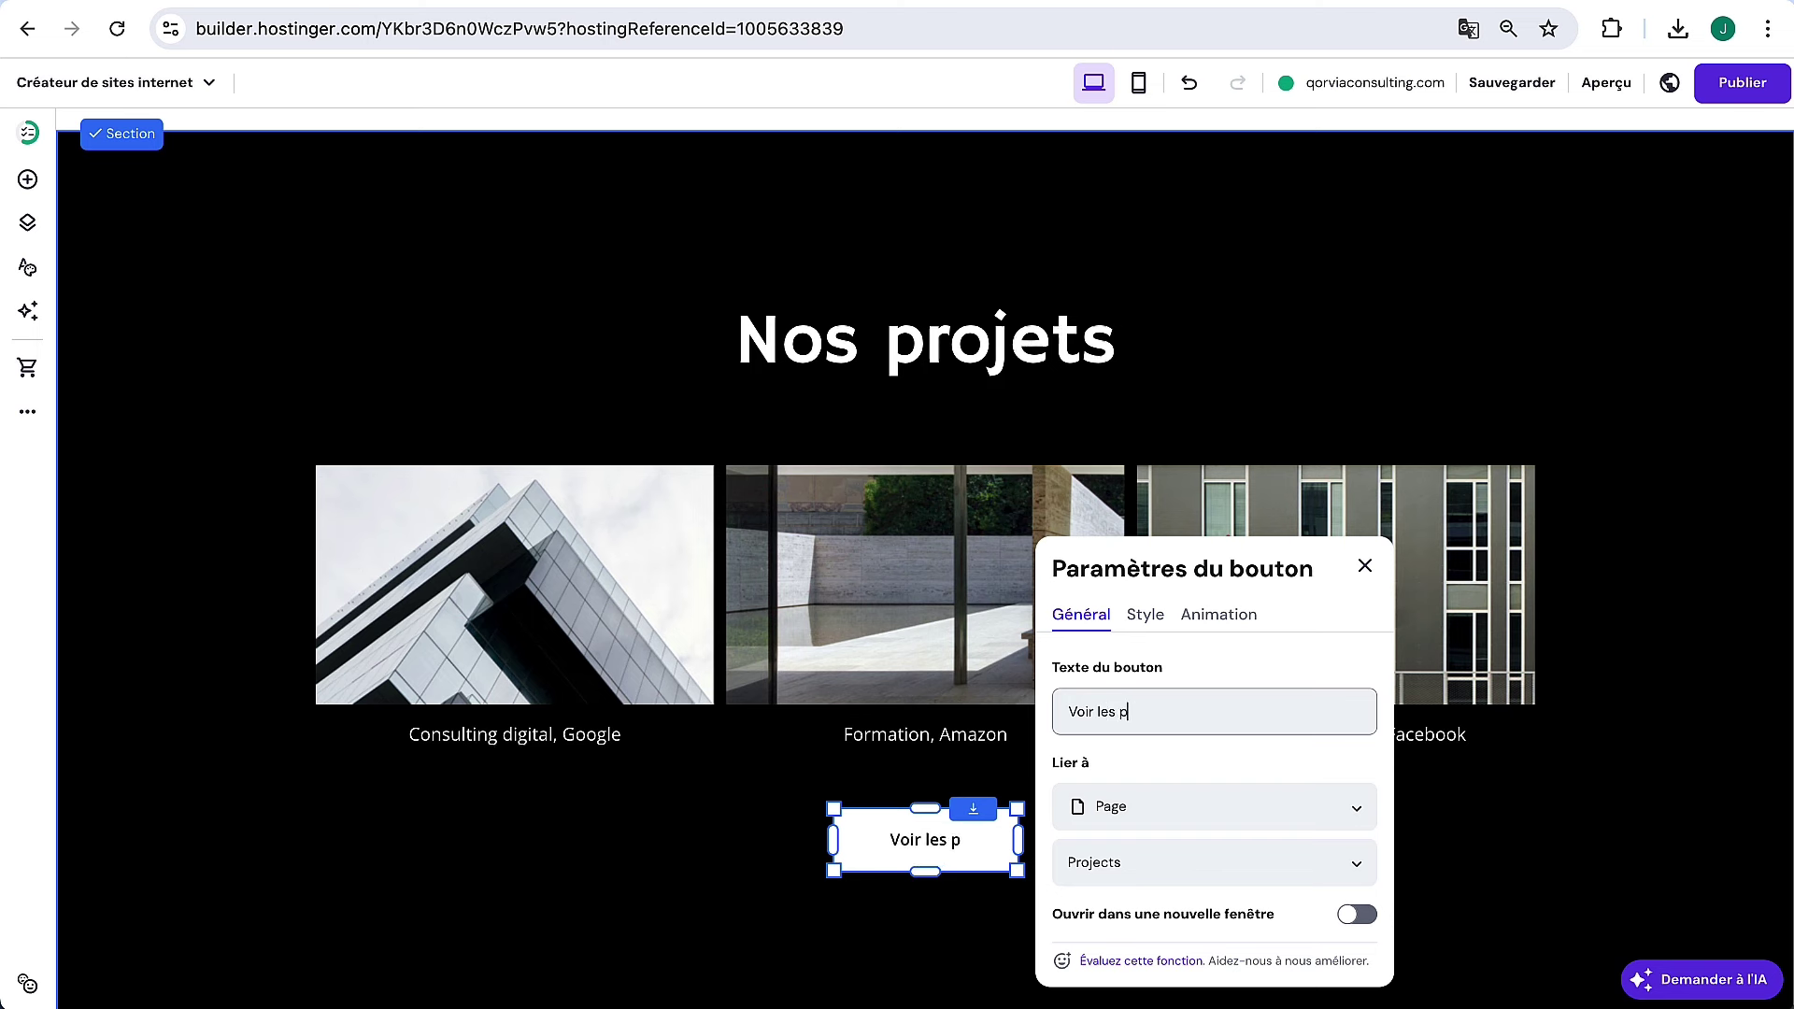
{"action": "type", "text": "Voir les projets"}
{"action": "left_click", "coordinate": [1365, 566]}
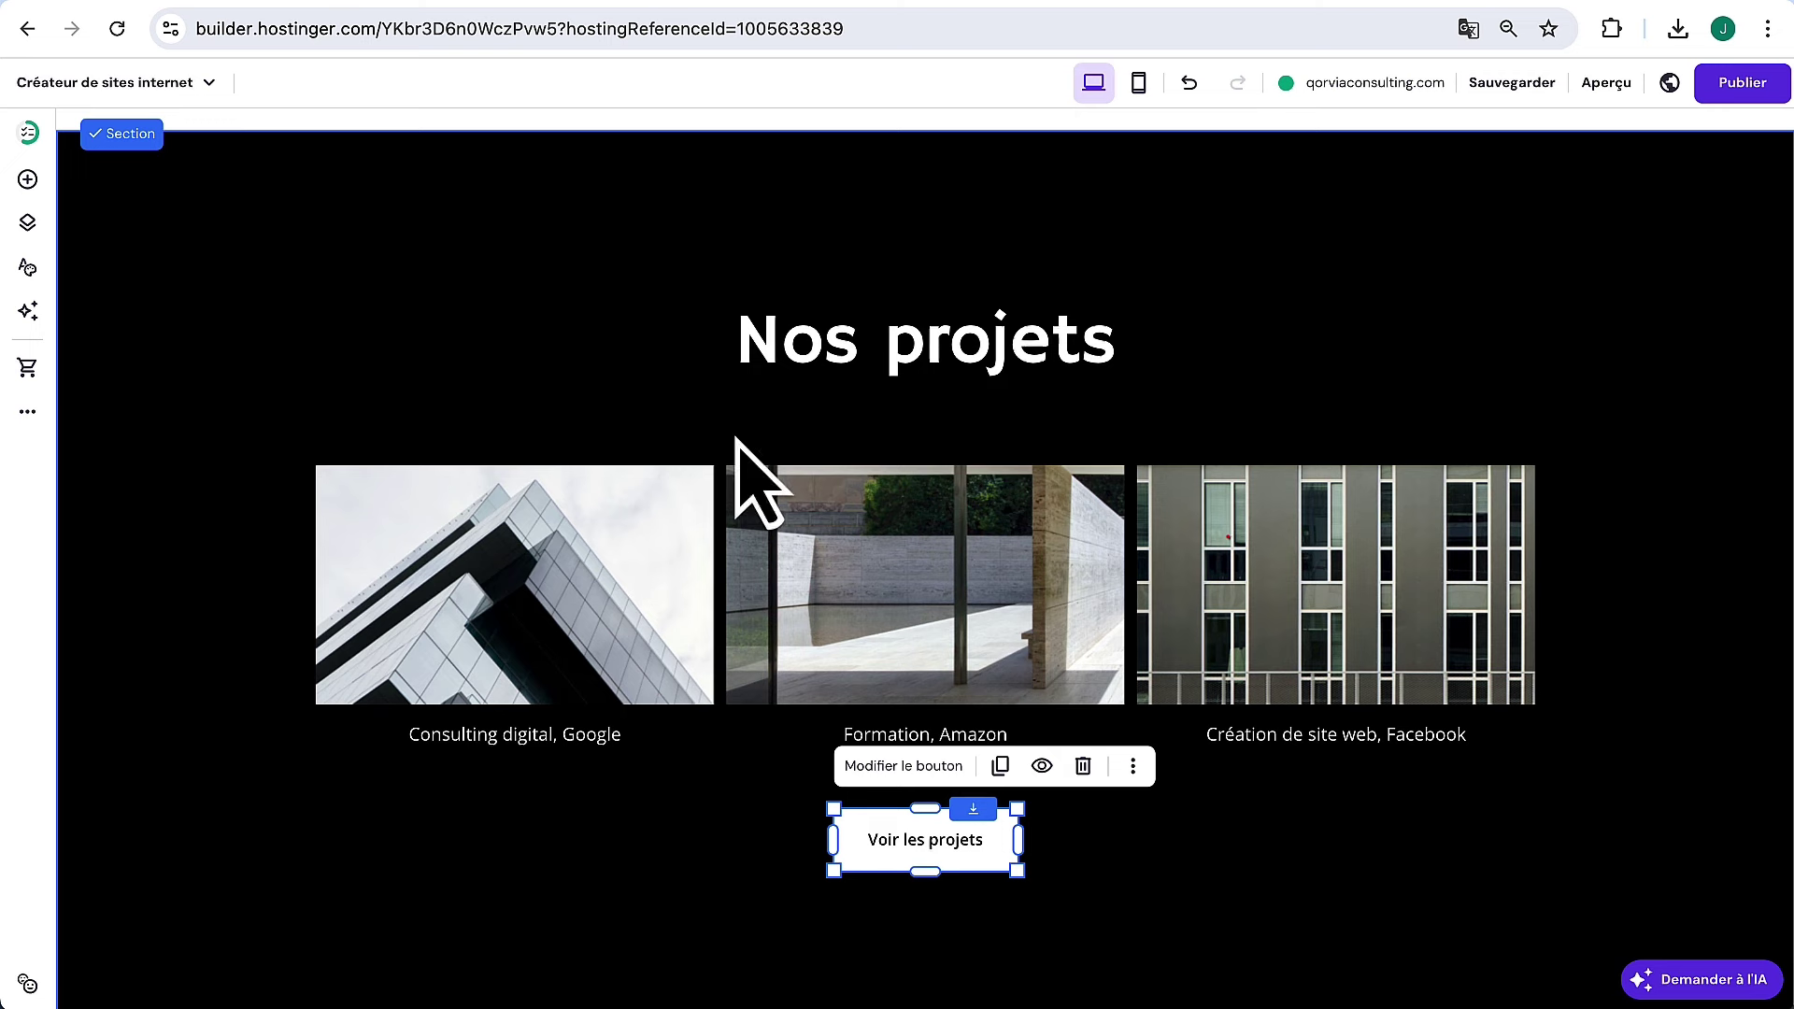
Start replacing the middle project image and search the free stock images for "amazon"
{"action": "left_click", "coordinate": [489, 561]}
{"action": "left_click", "coordinate": [972, 558]}
{"action": "left_click", "coordinate": [1309, 552]}
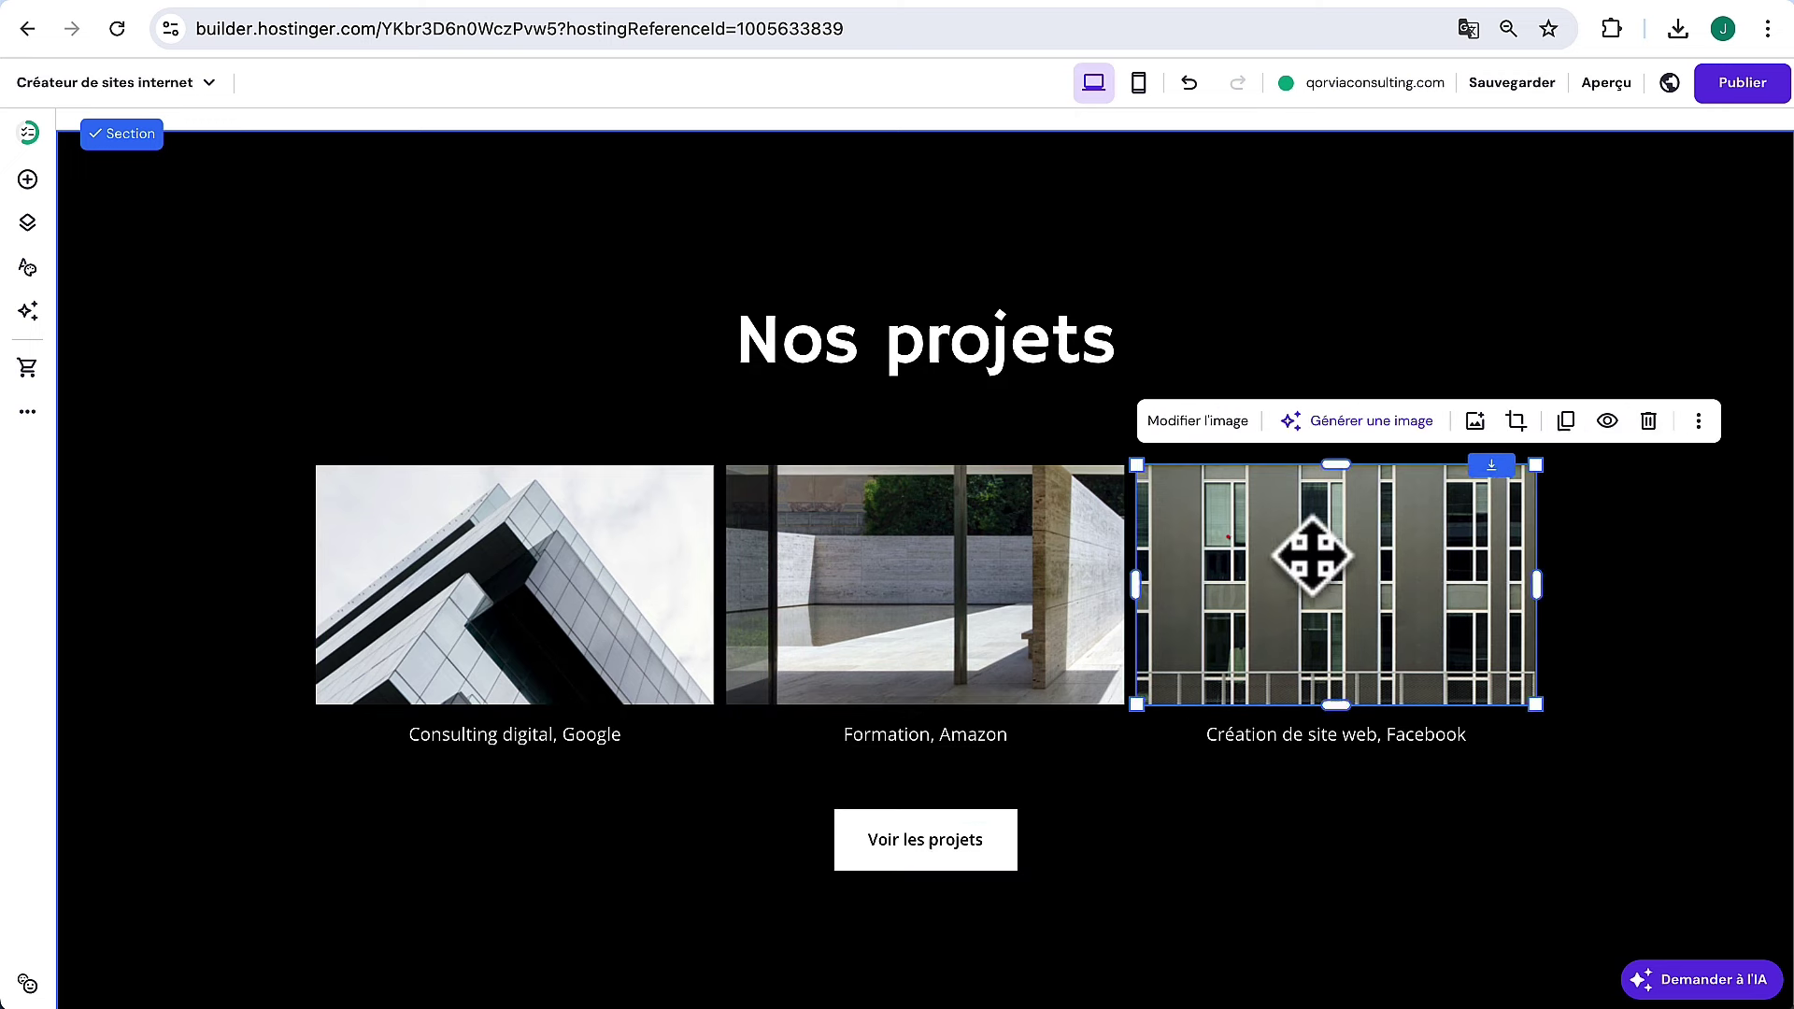
{"action": "left_click", "coordinate": [866, 609]}
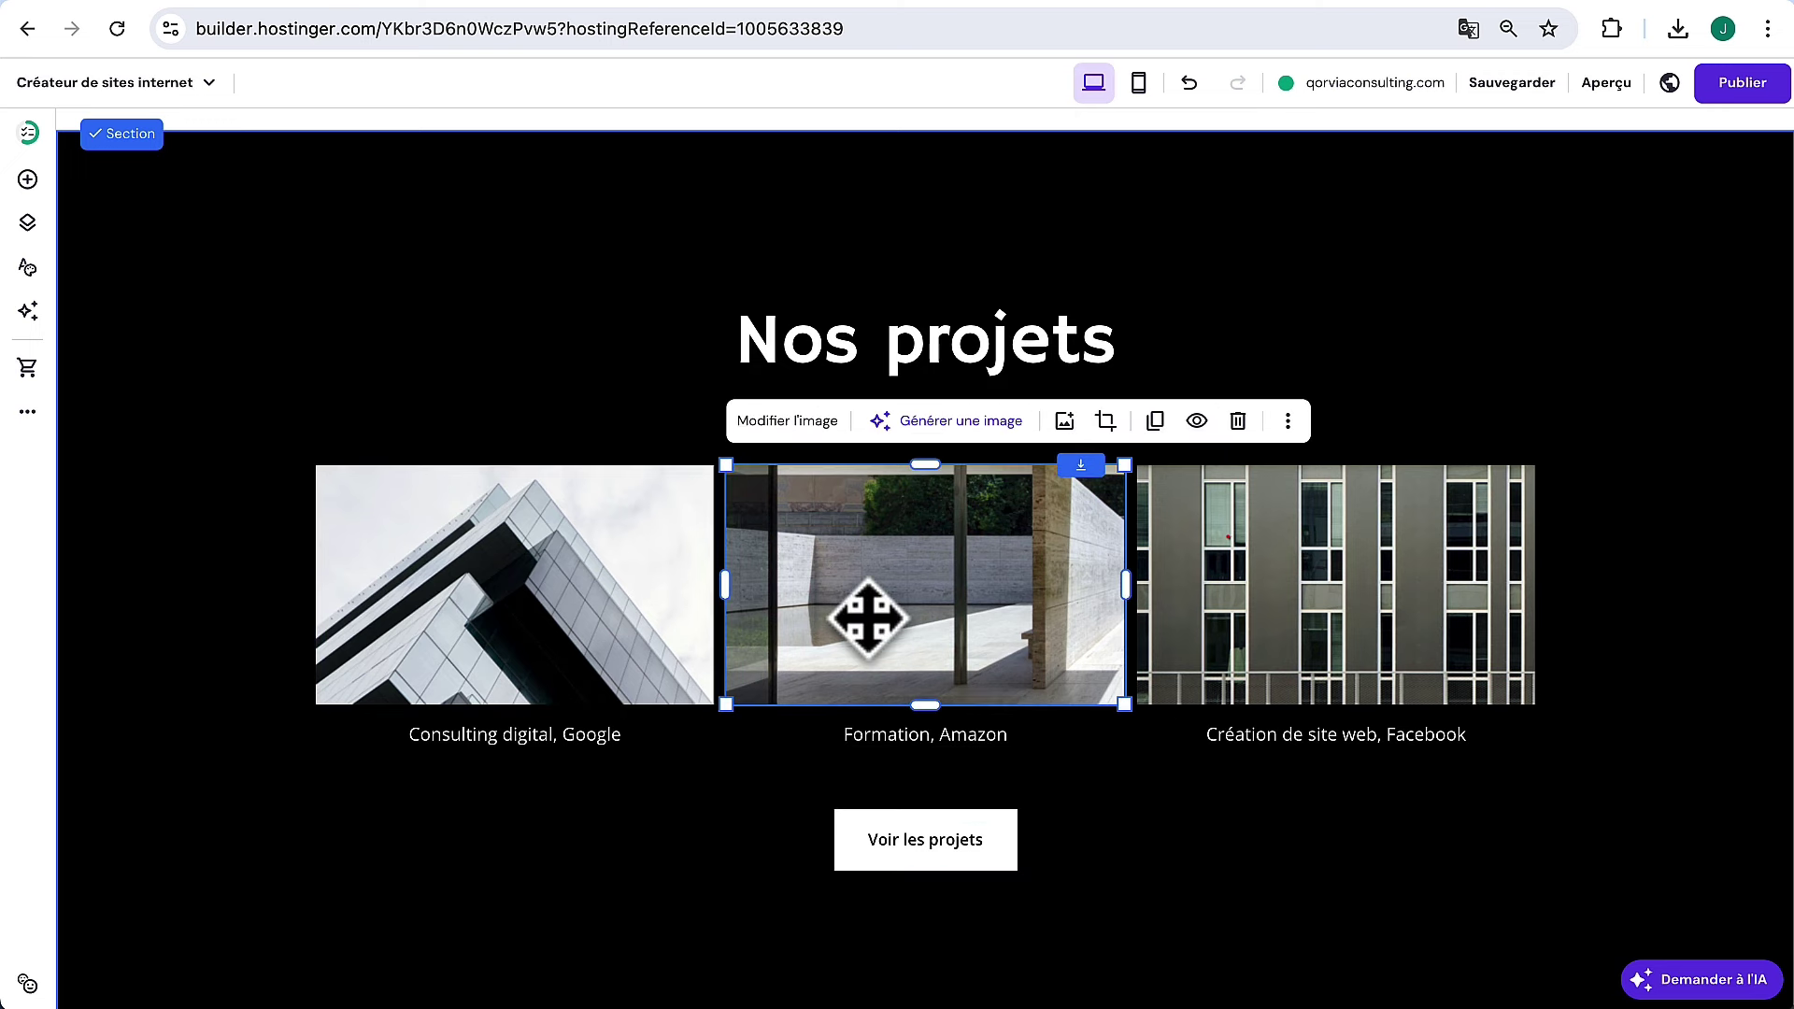
{"action": "left_click", "coordinate": [793, 423]}
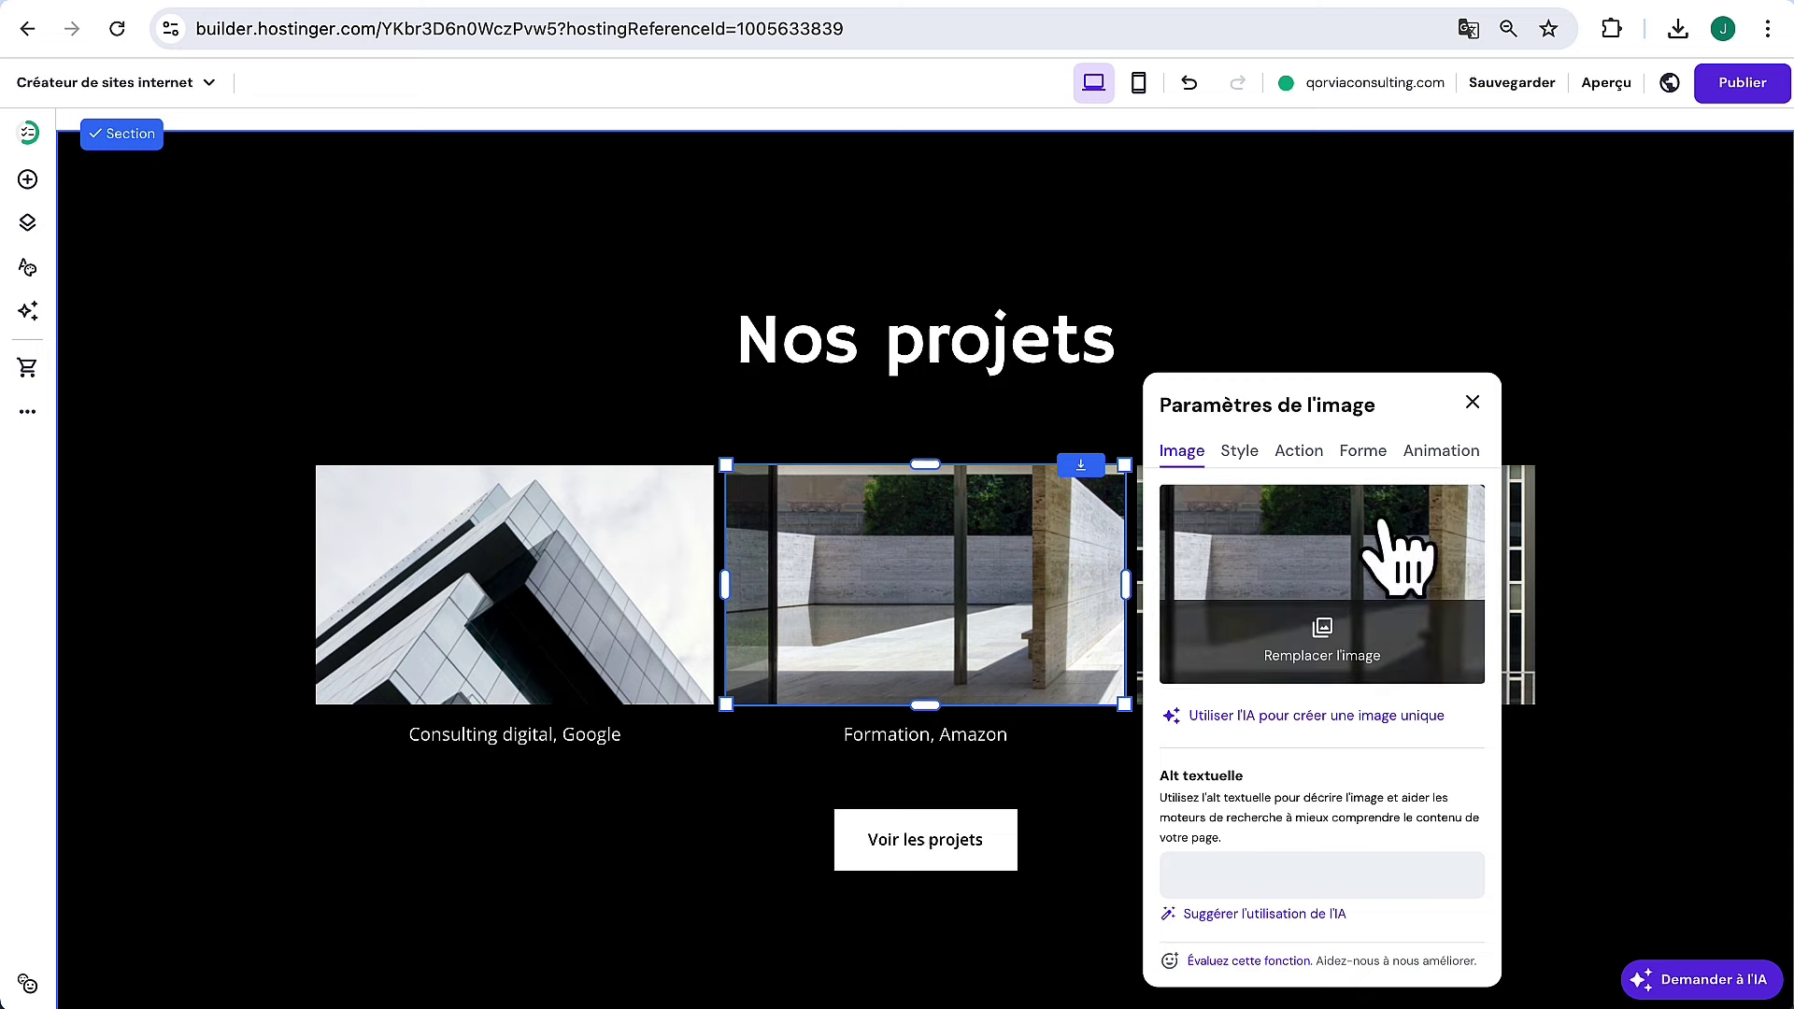
{"action": "left_click", "coordinate": [1316, 609]}
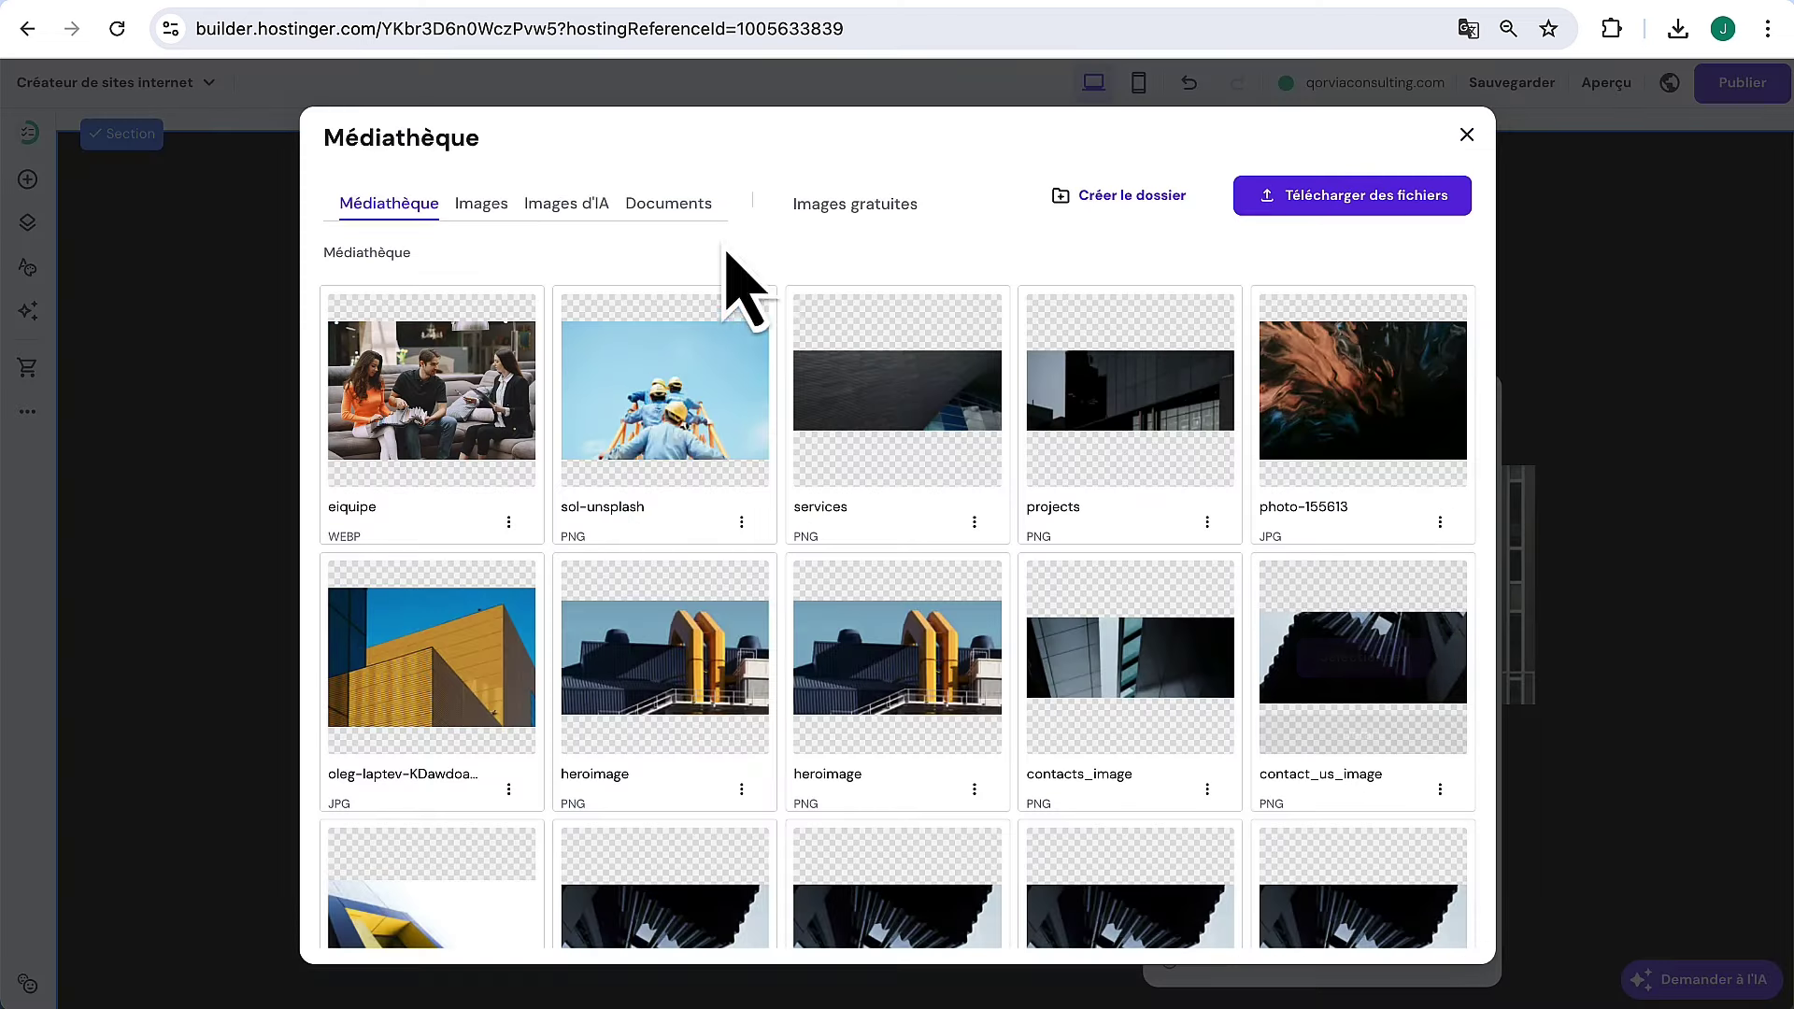
{"action": "left_click", "coordinate": [823, 207]}
{"action": "left_click", "coordinate": [581, 280]}
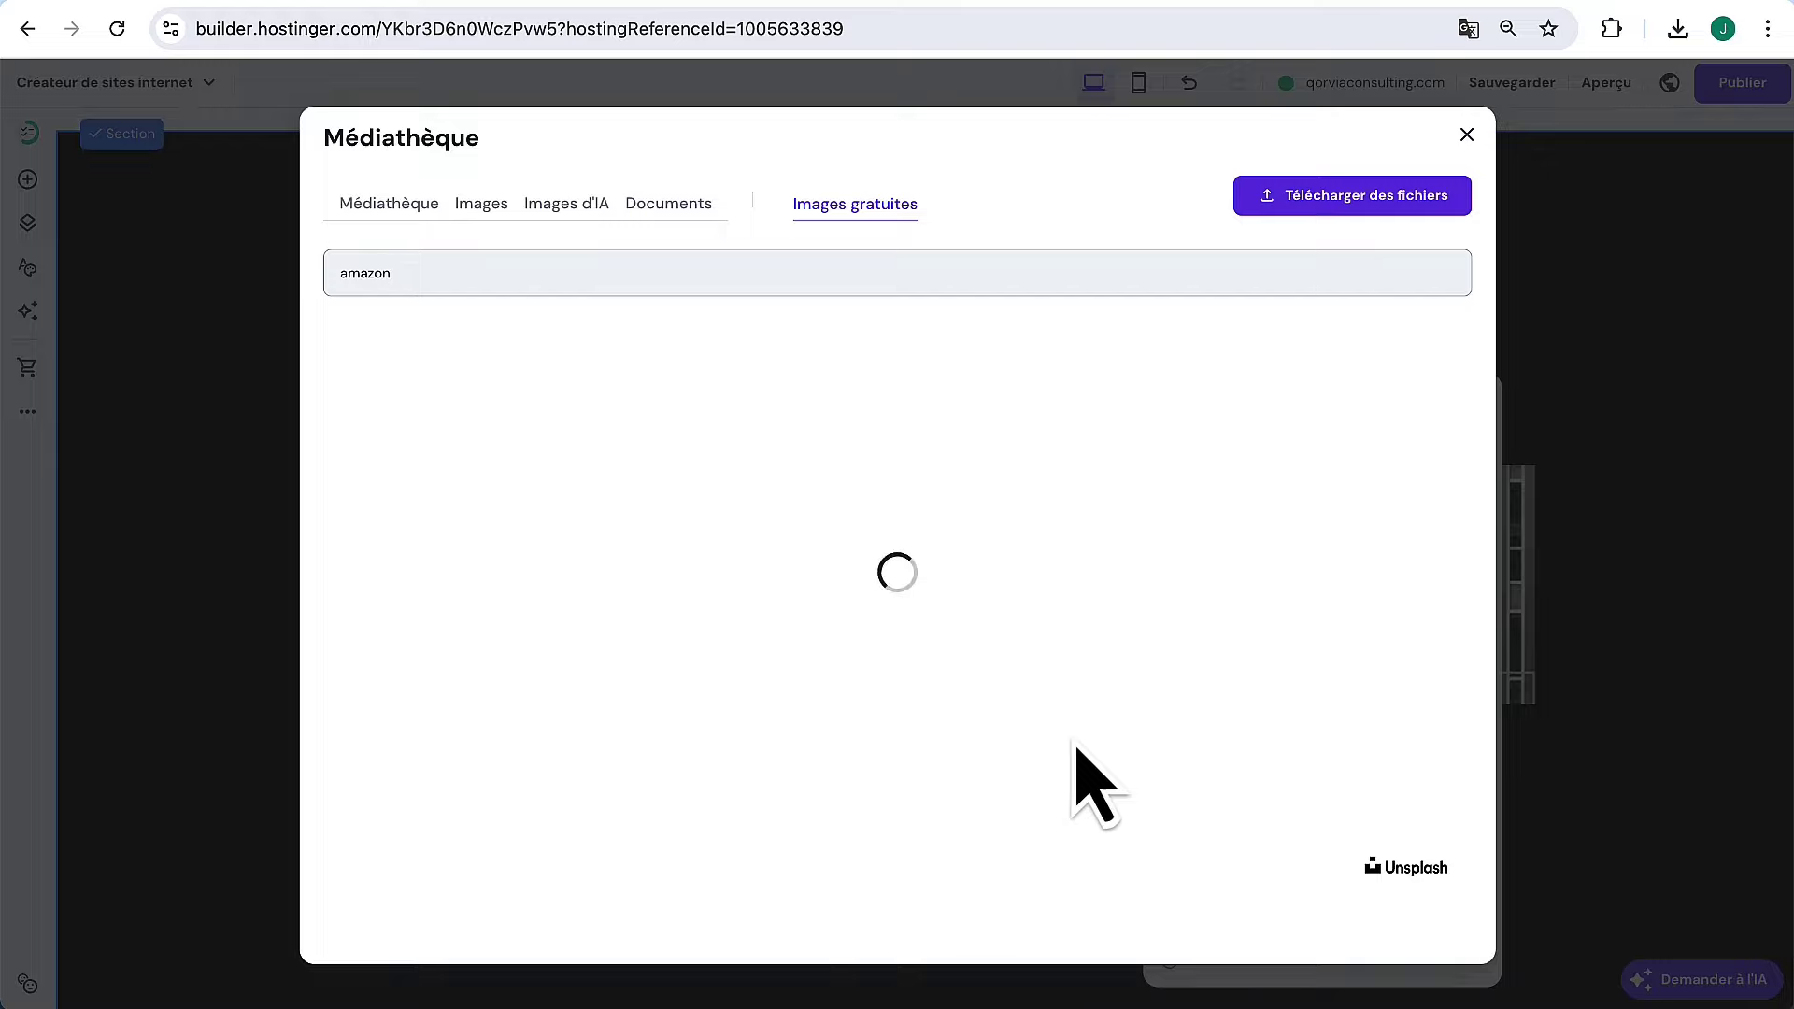
{"action": "scroll", "coordinate": [855, 748], "scroll_direction": "down", "scroll_amount": 5}
{"action": "scroll", "coordinate": [855, 744], "scroll_direction": "up", "scroll_amount": 5}
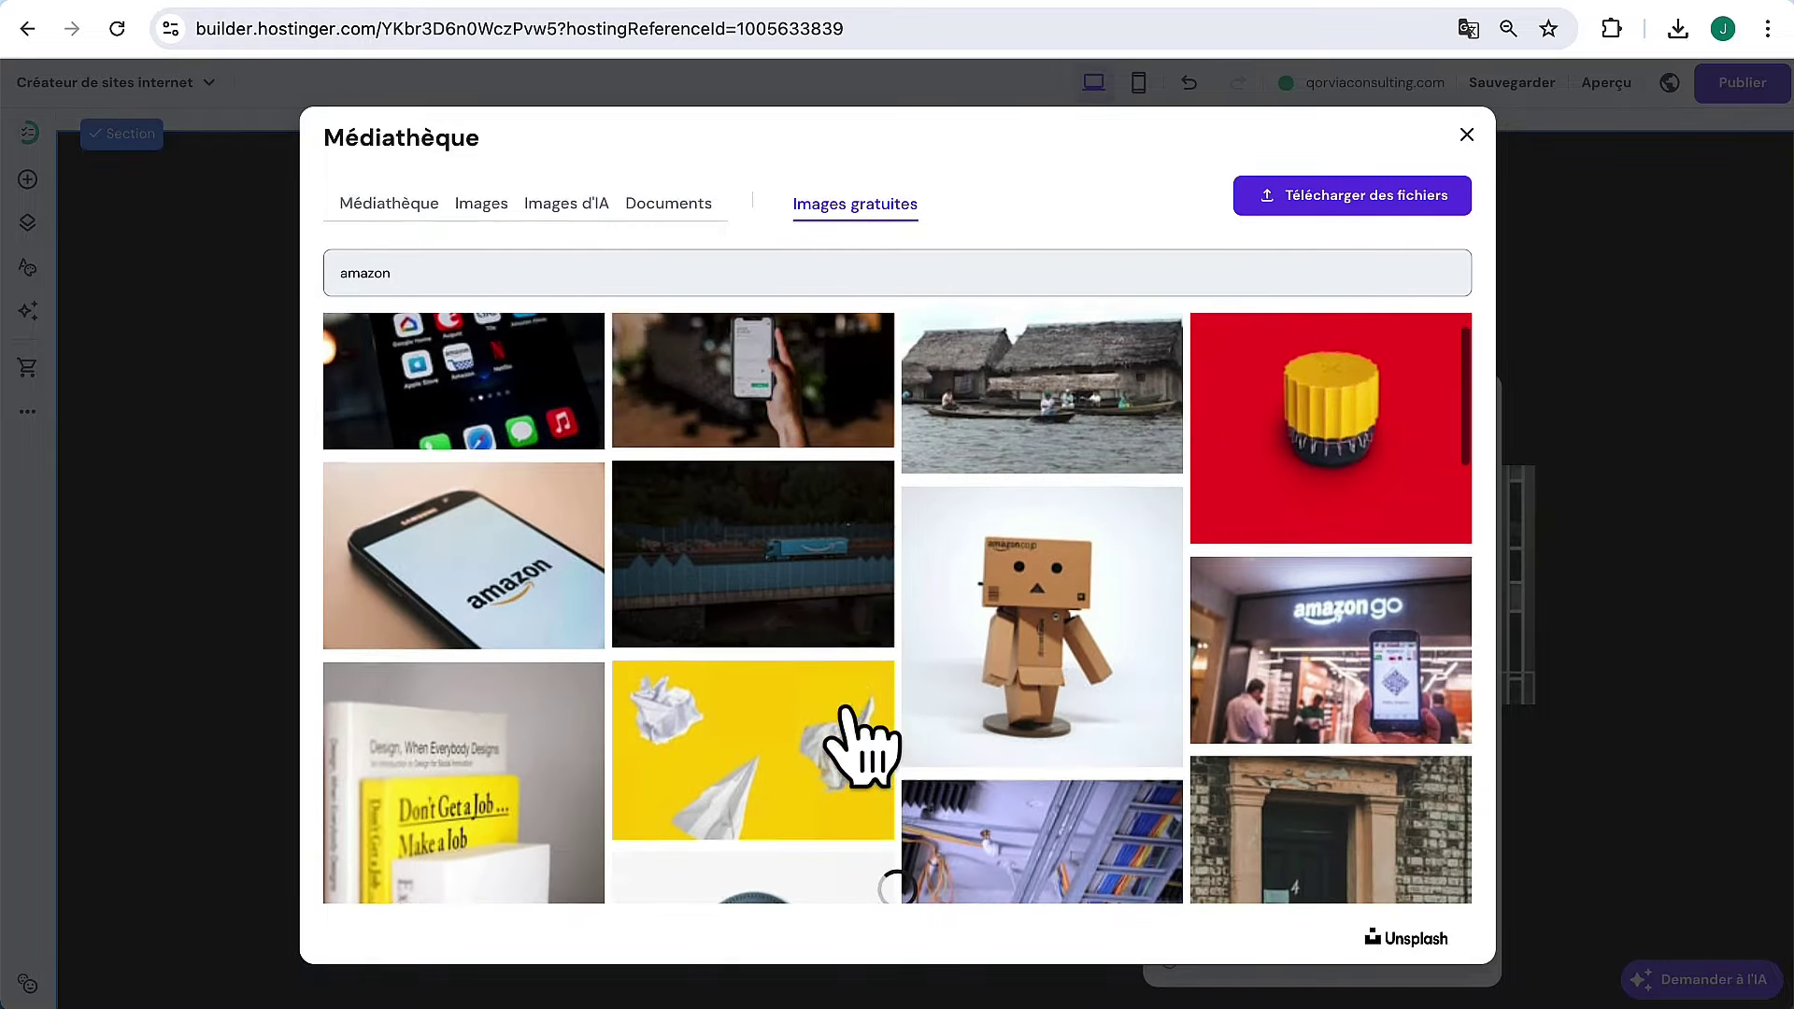
Add the free photo of a Samsung phone showing the Amazon logo as the middle project image and close the image settings
{"action": "left_click", "coordinate": [519, 635]}
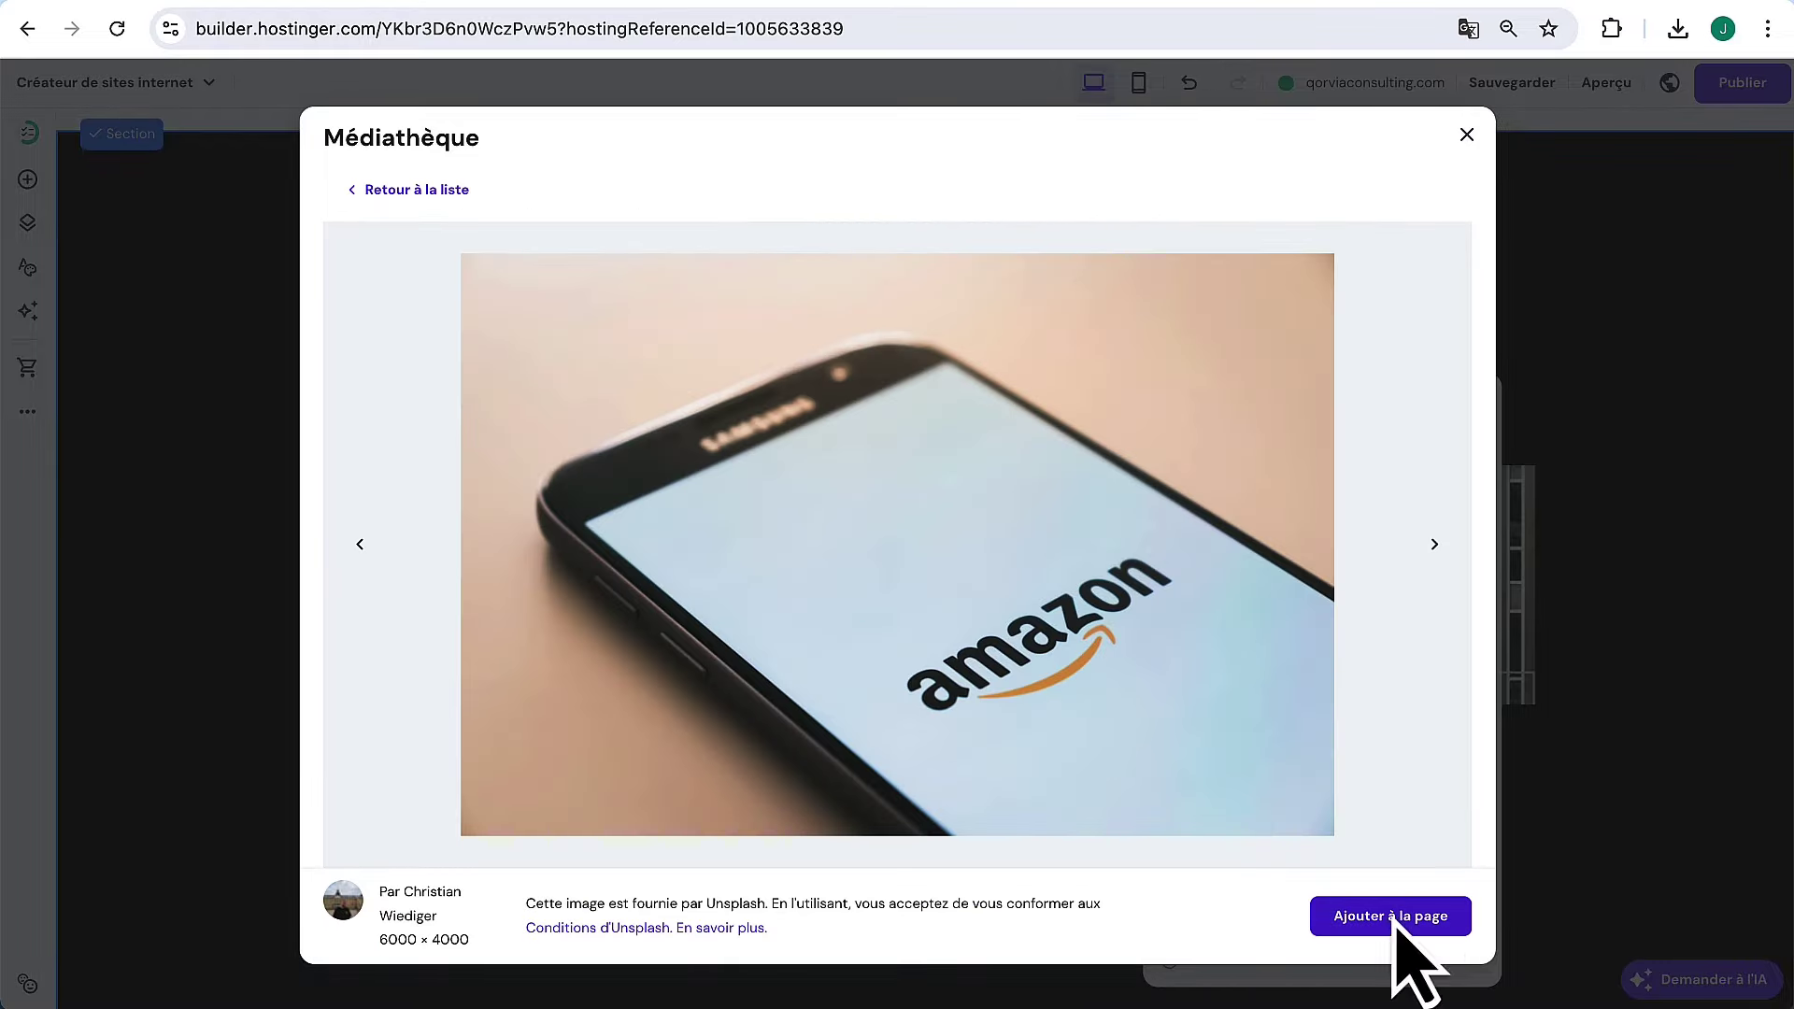
{"action": "left_click", "coordinate": [1399, 918]}
{"action": "left_click", "coordinate": [849, 383]}
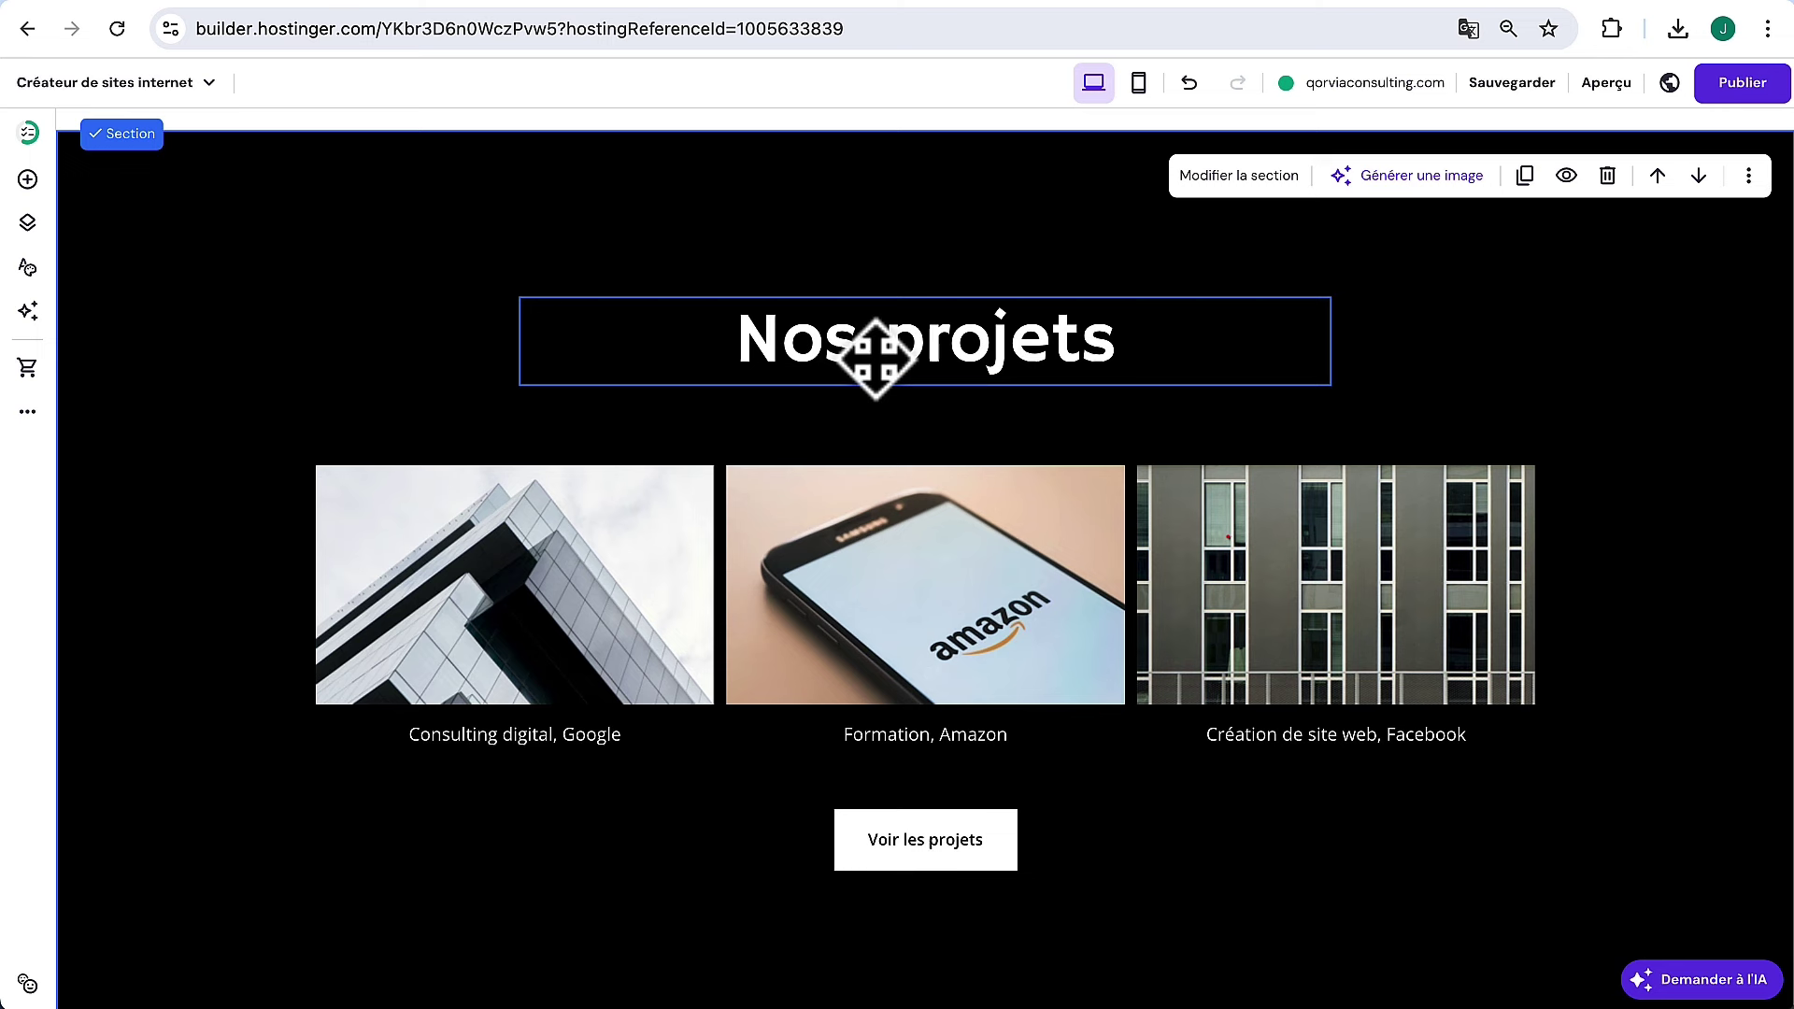
Try the Roboto Mono font on the "Nos projets" heading and undo the font change
{"action": "left_click", "coordinate": [828, 350]}
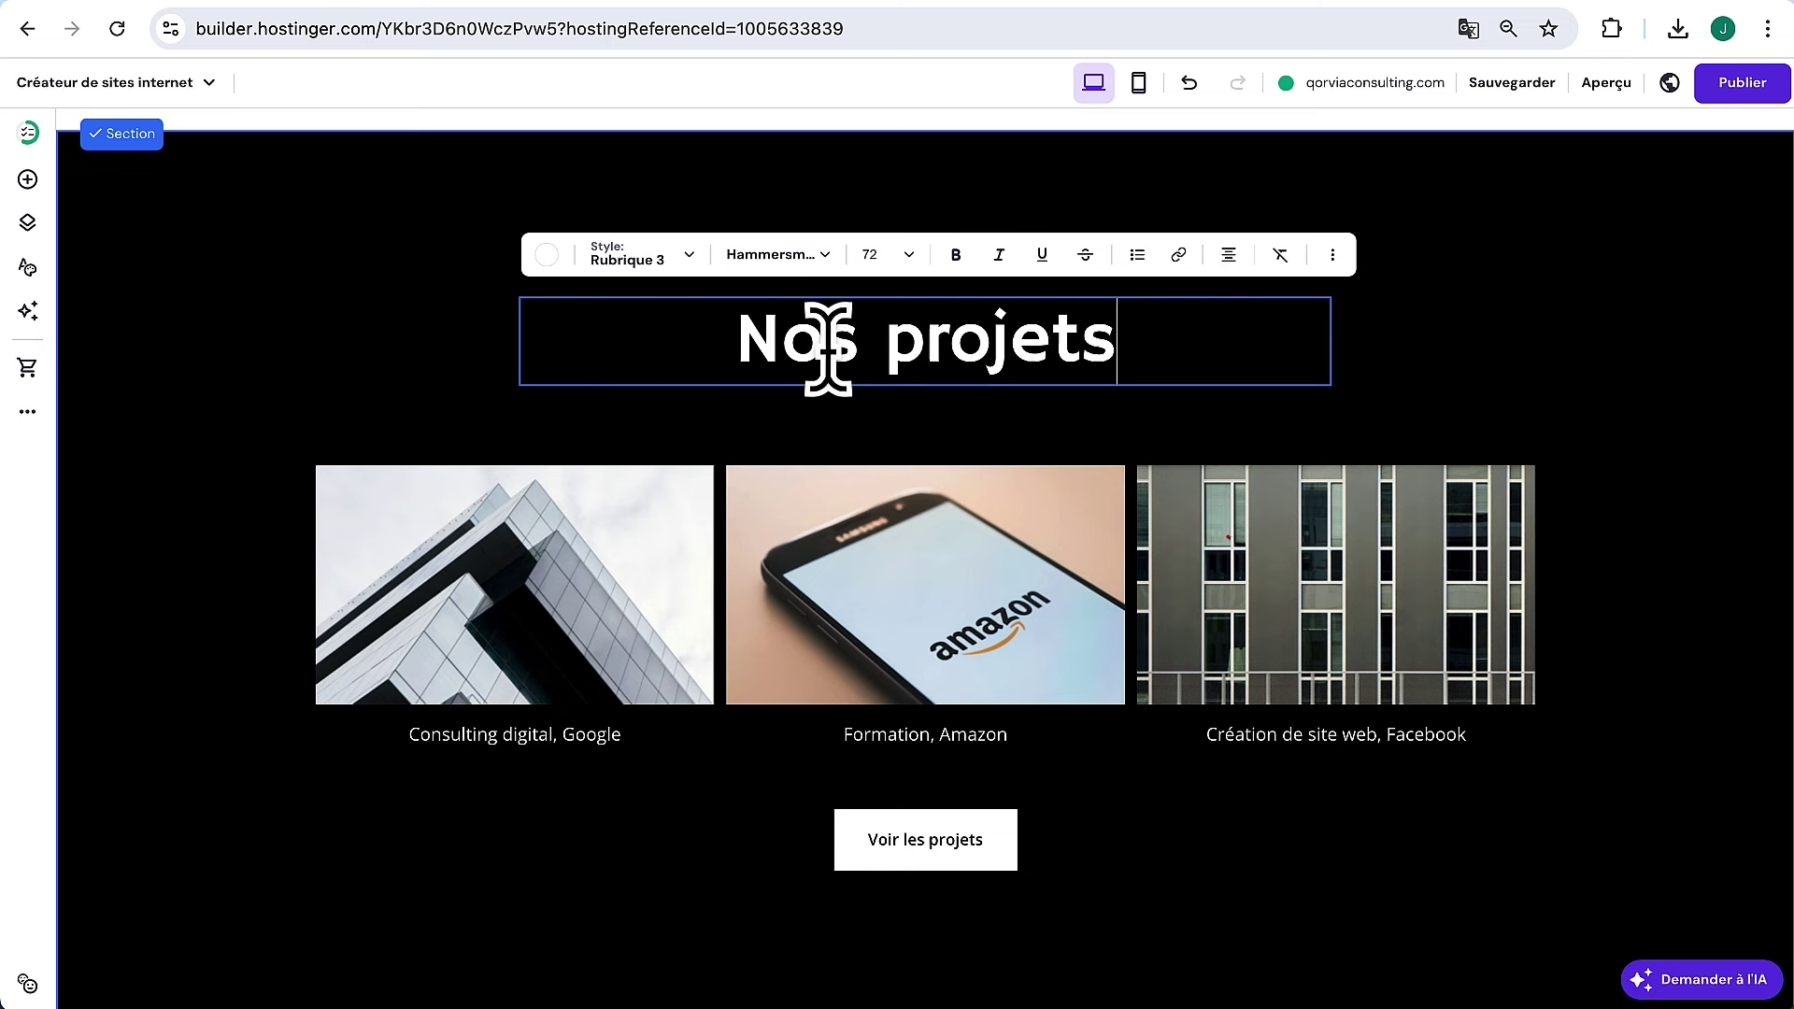
{"action": "key", "text": "Escape"}
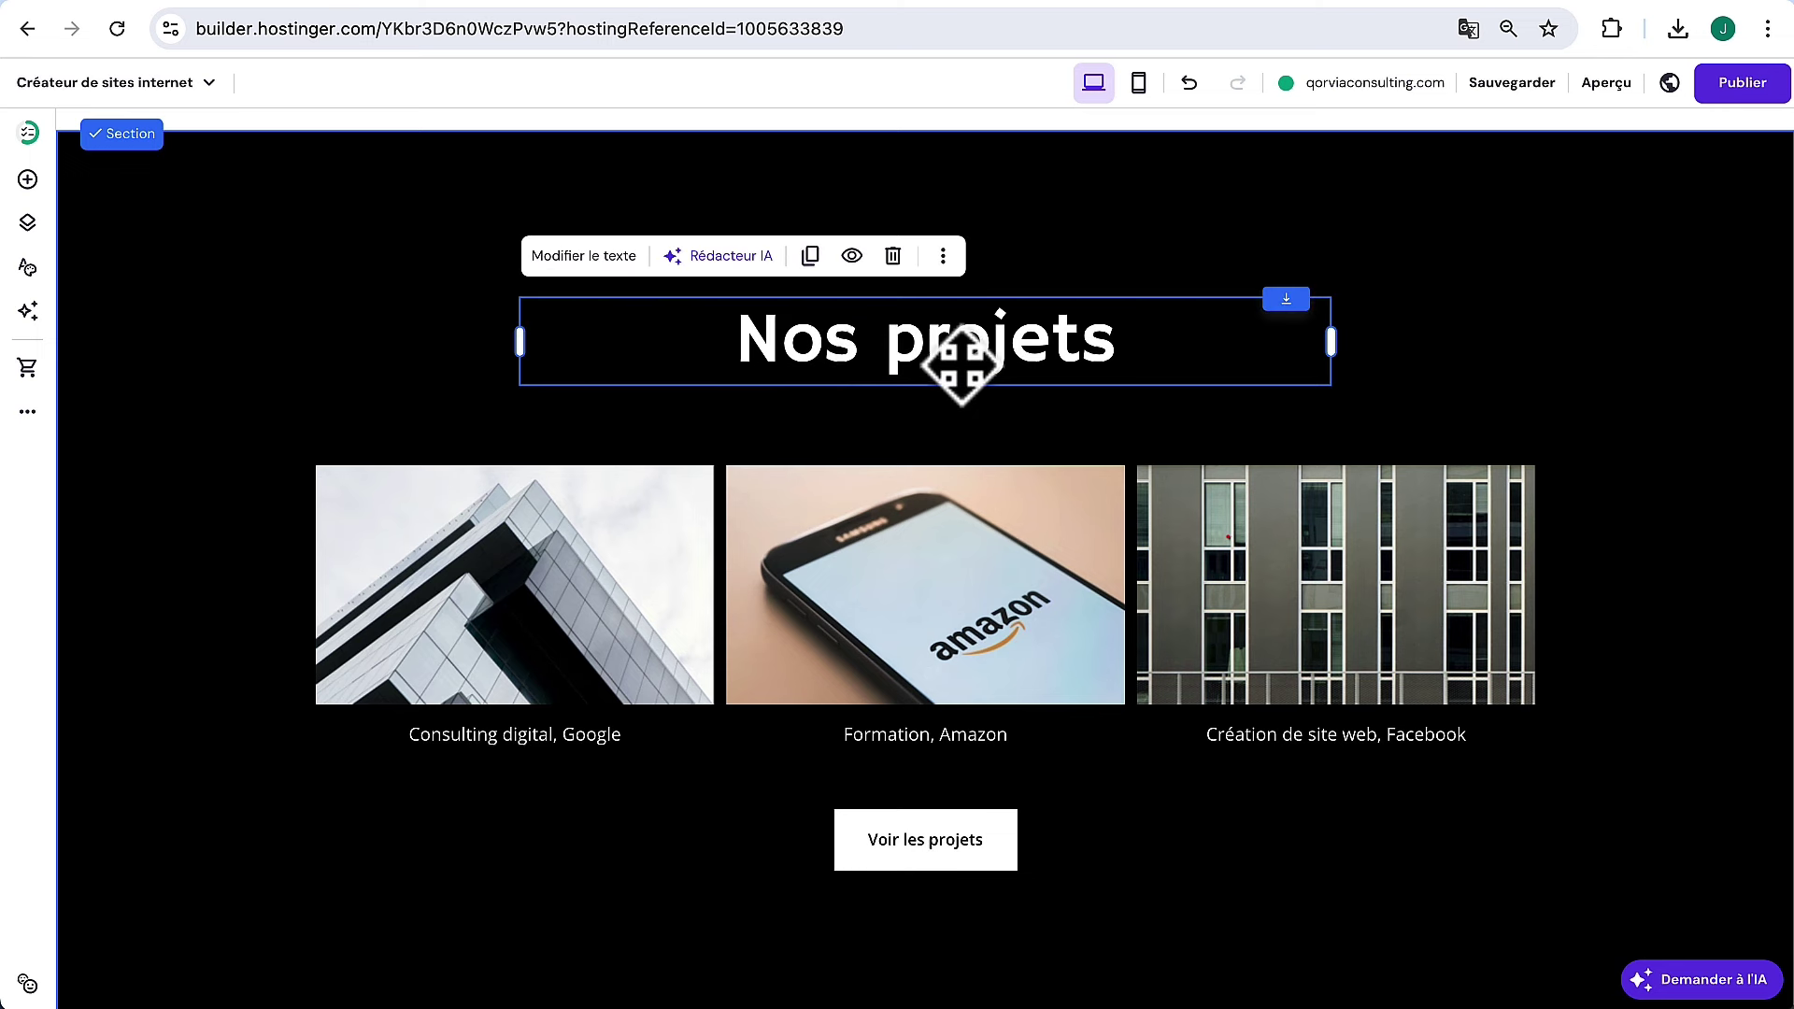
{"action": "left_click", "coordinate": [549, 258]}
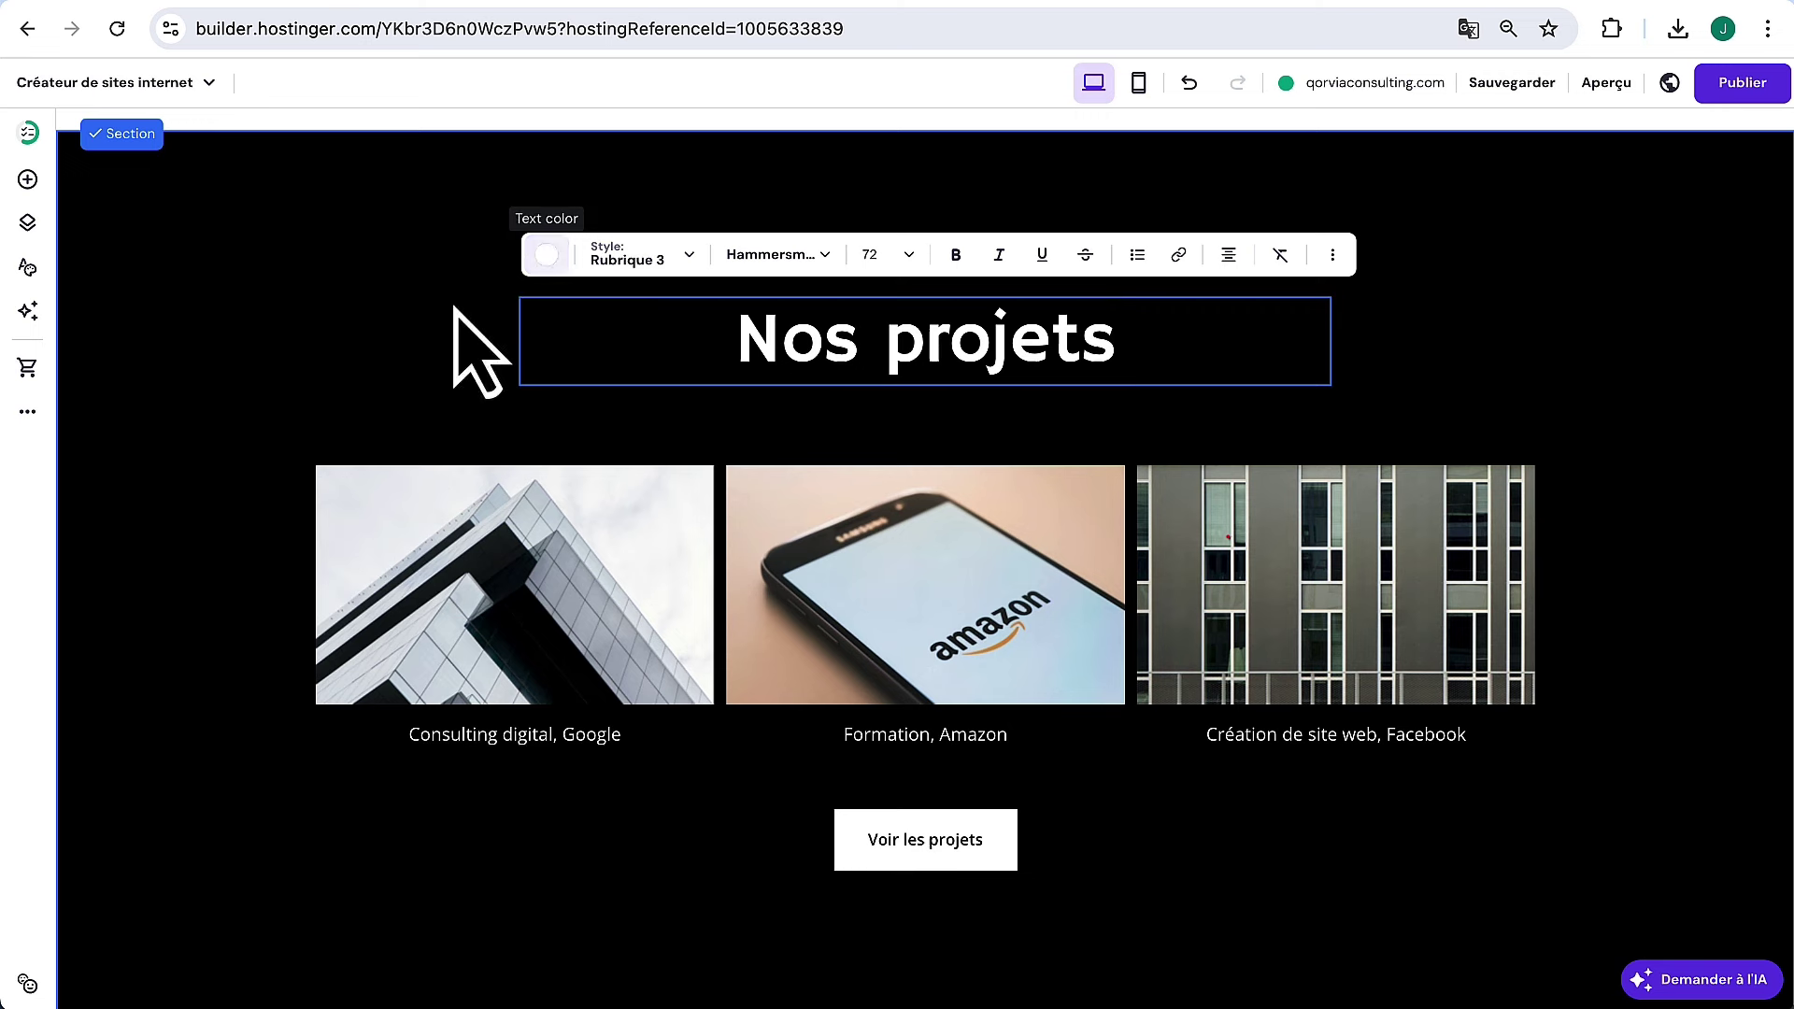
{"action": "key", "text": "Escape"}
{"action": "left_click", "coordinate": [1031, 341]}
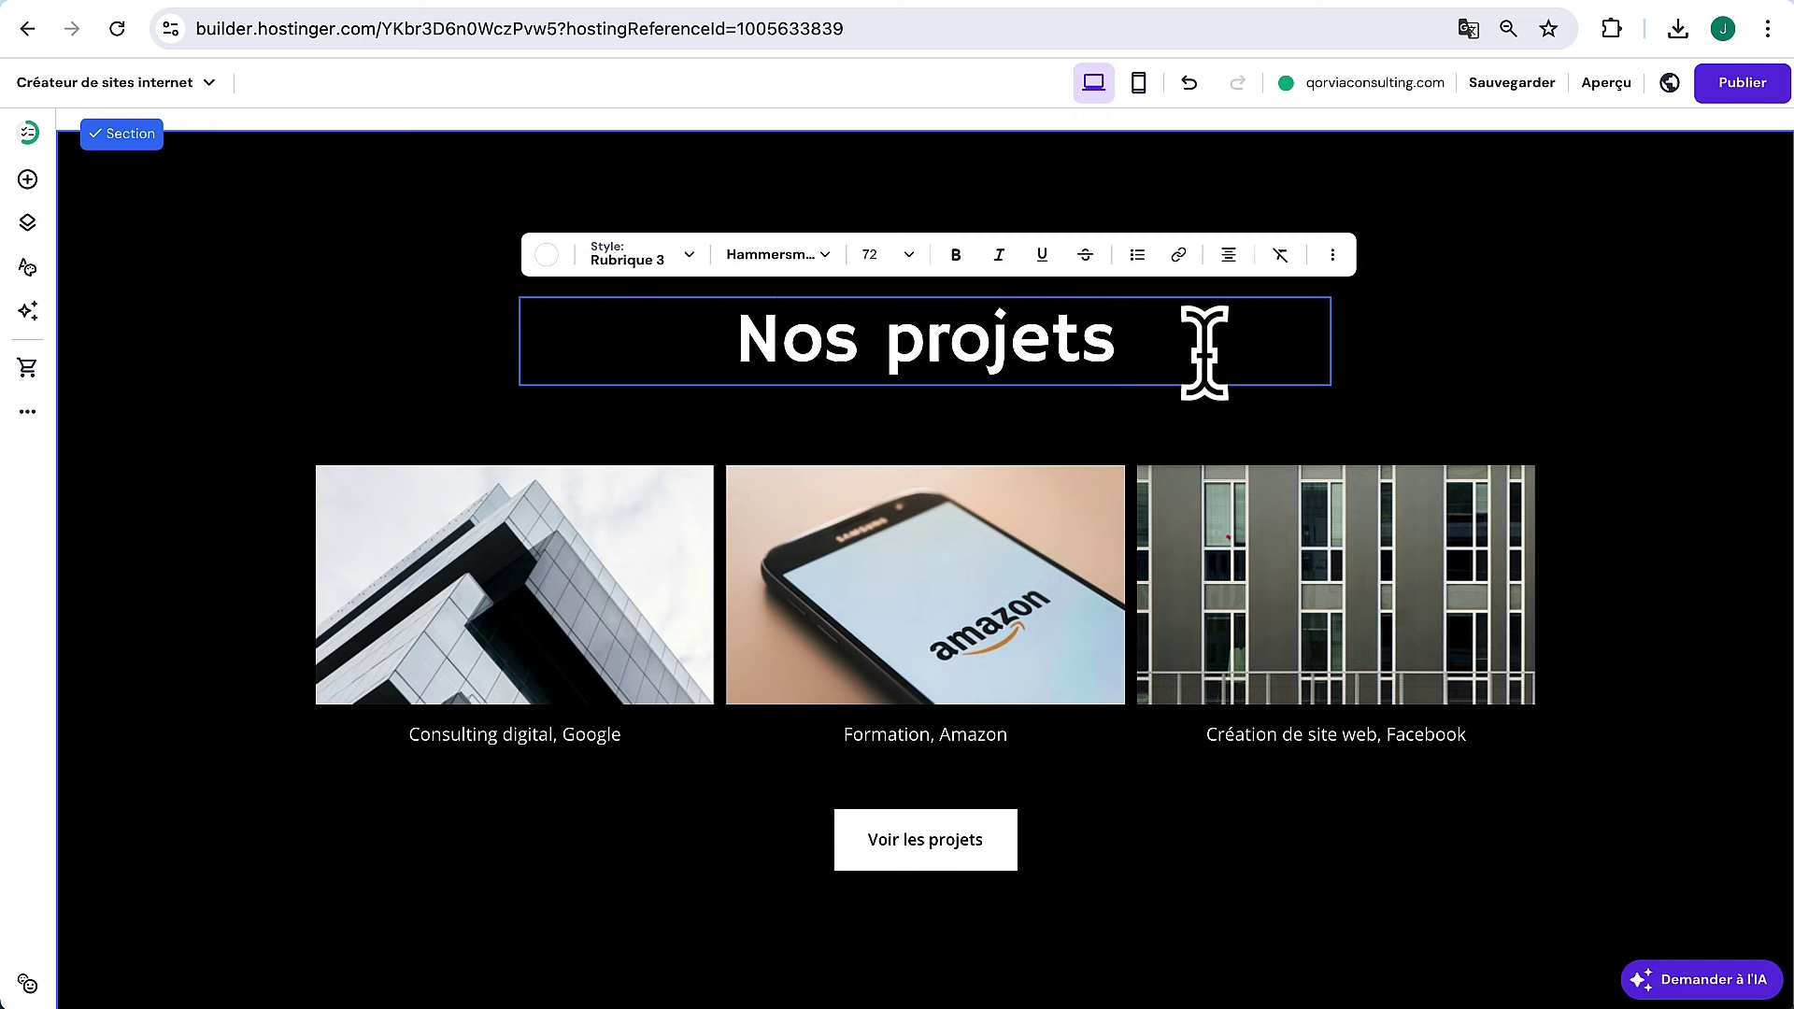
{"action": "left_click_drag", "start_coordinate": [1205, 353], "coordinate": [718, 336]}
{"action": "left_click", "coordinate": [811, 258]}
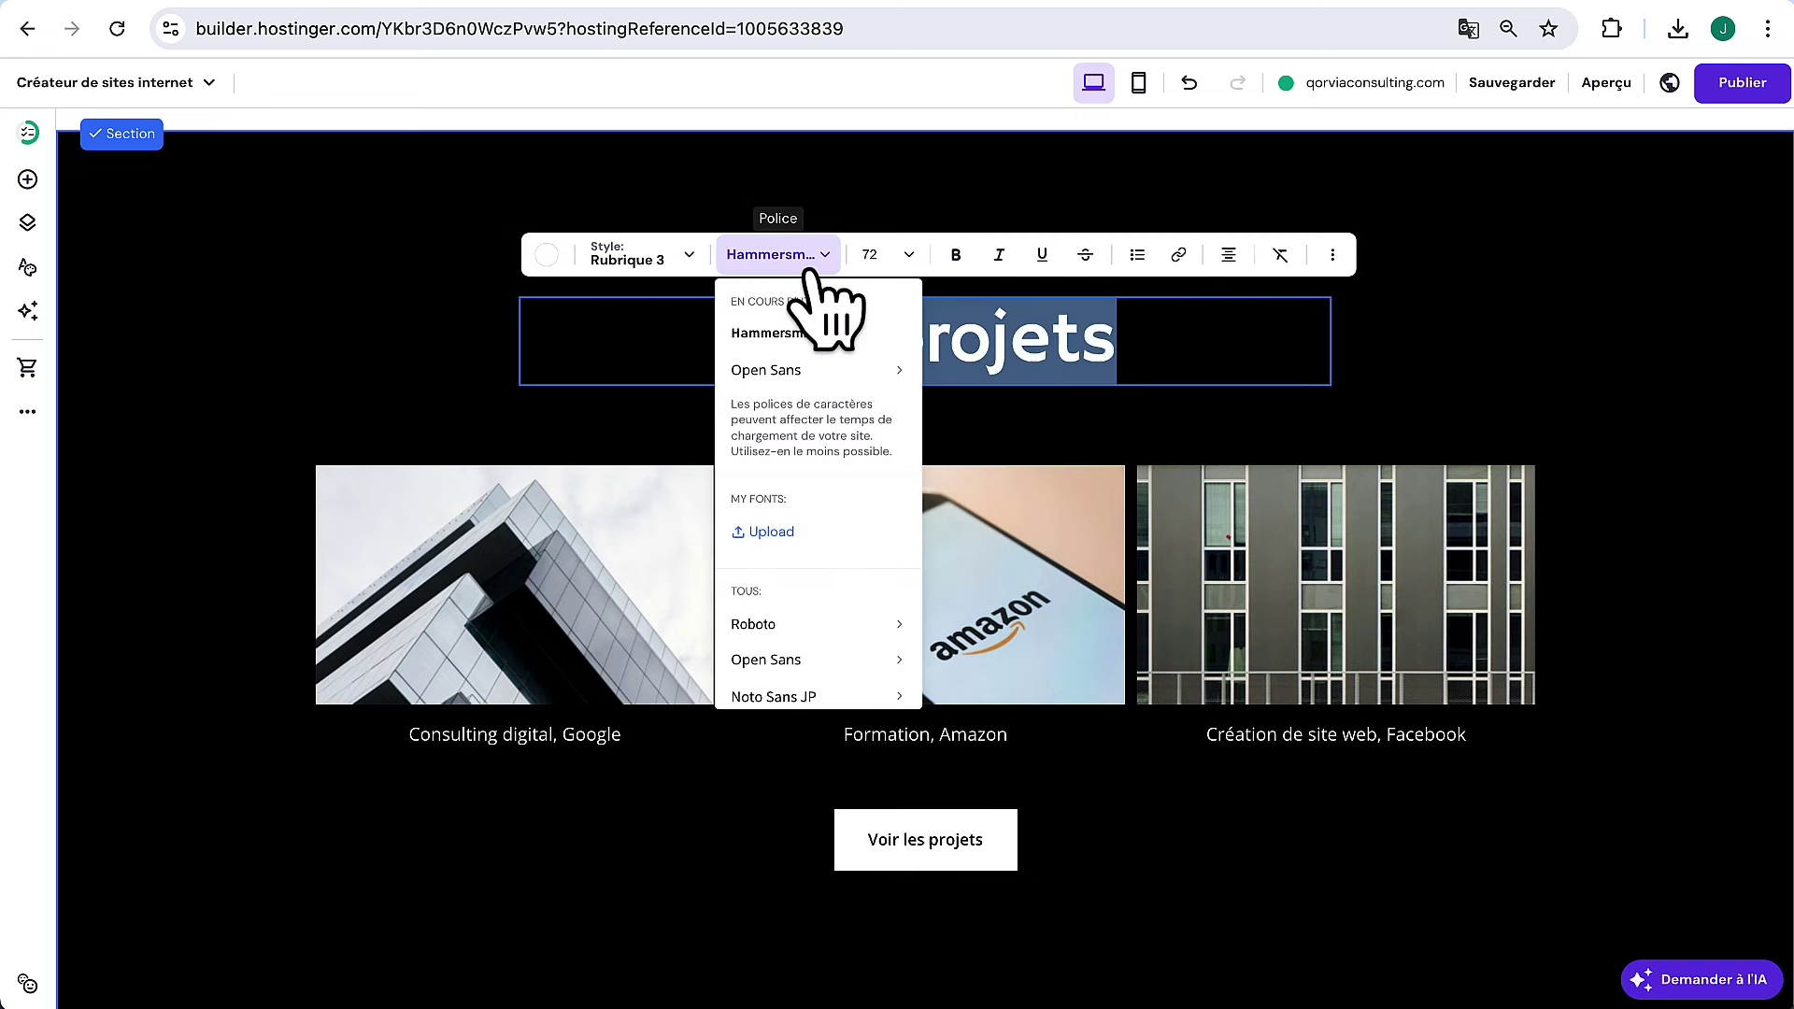
{"action": "scroll", "coordinate": [795, 680], "scroll_direction": "down", "scroll_amount": 2}
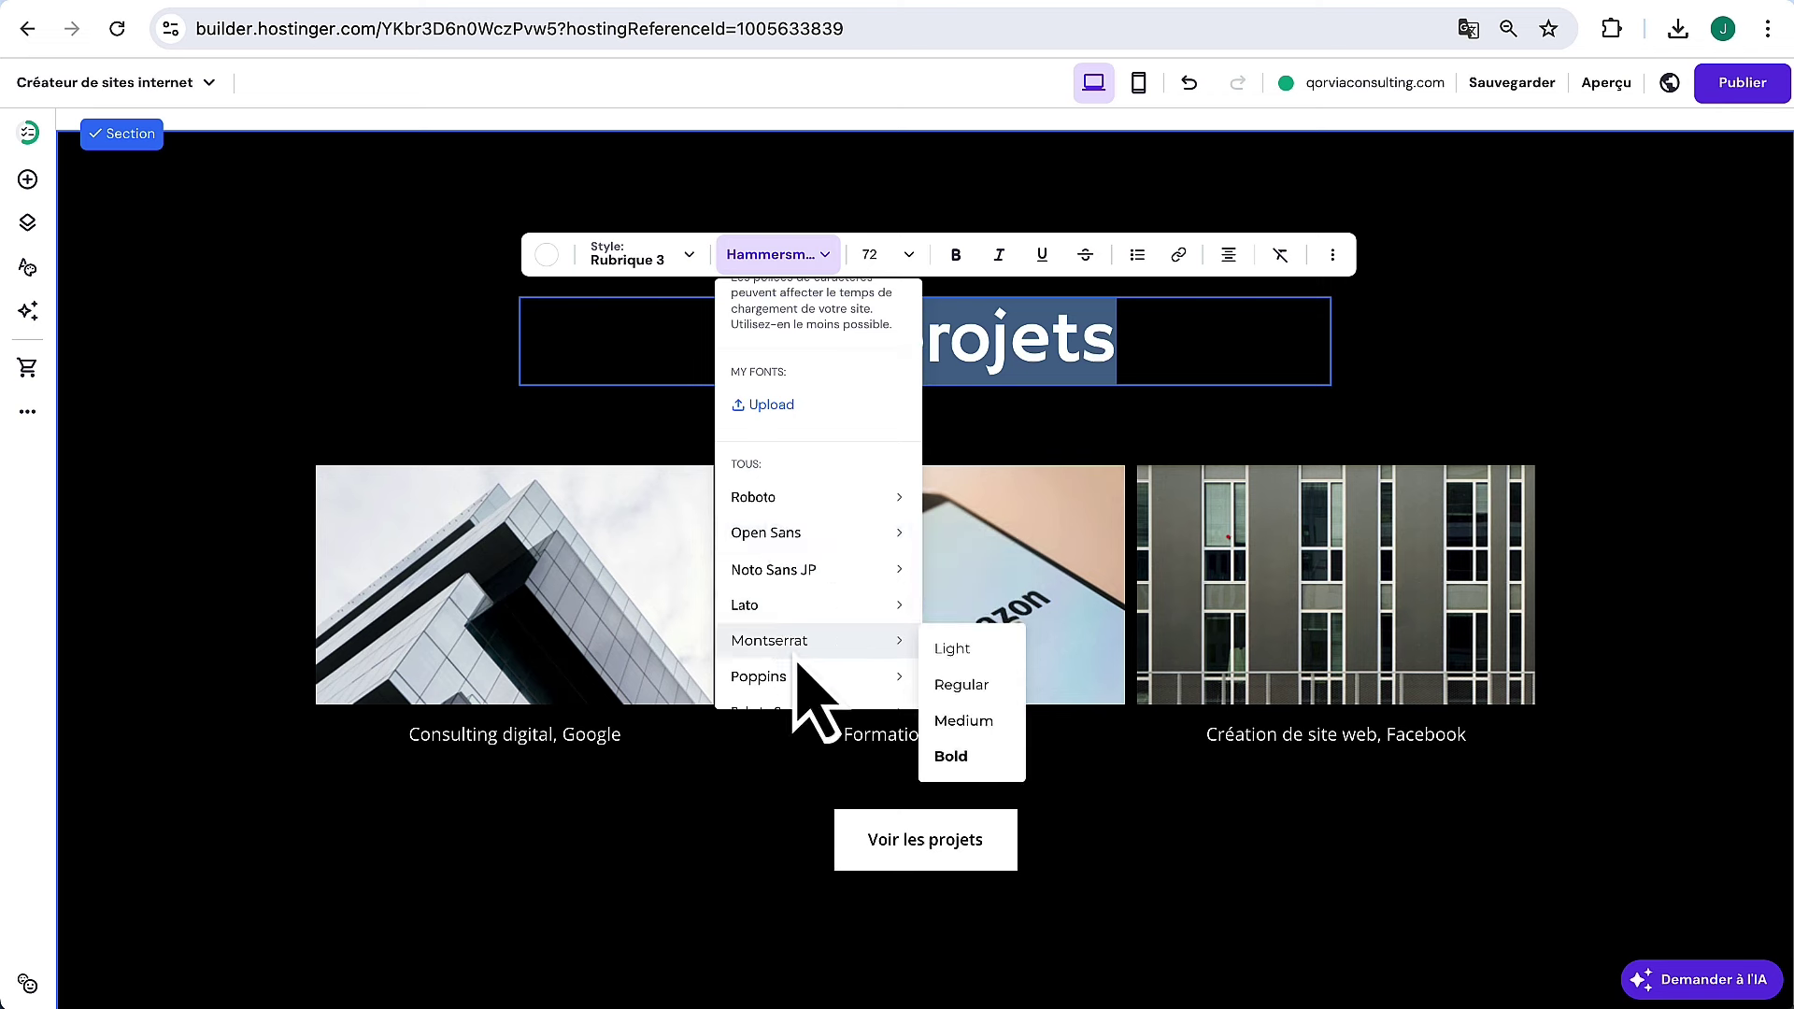
{"action": "scroll", "coordinate": [796, 683], "scroll_direction": "down", "scroll_amount": 2}
{"action": "mouse_move", "coordinate": [794, 514]}
{"action": "mouse_move", "coordinate": [774, 596]}
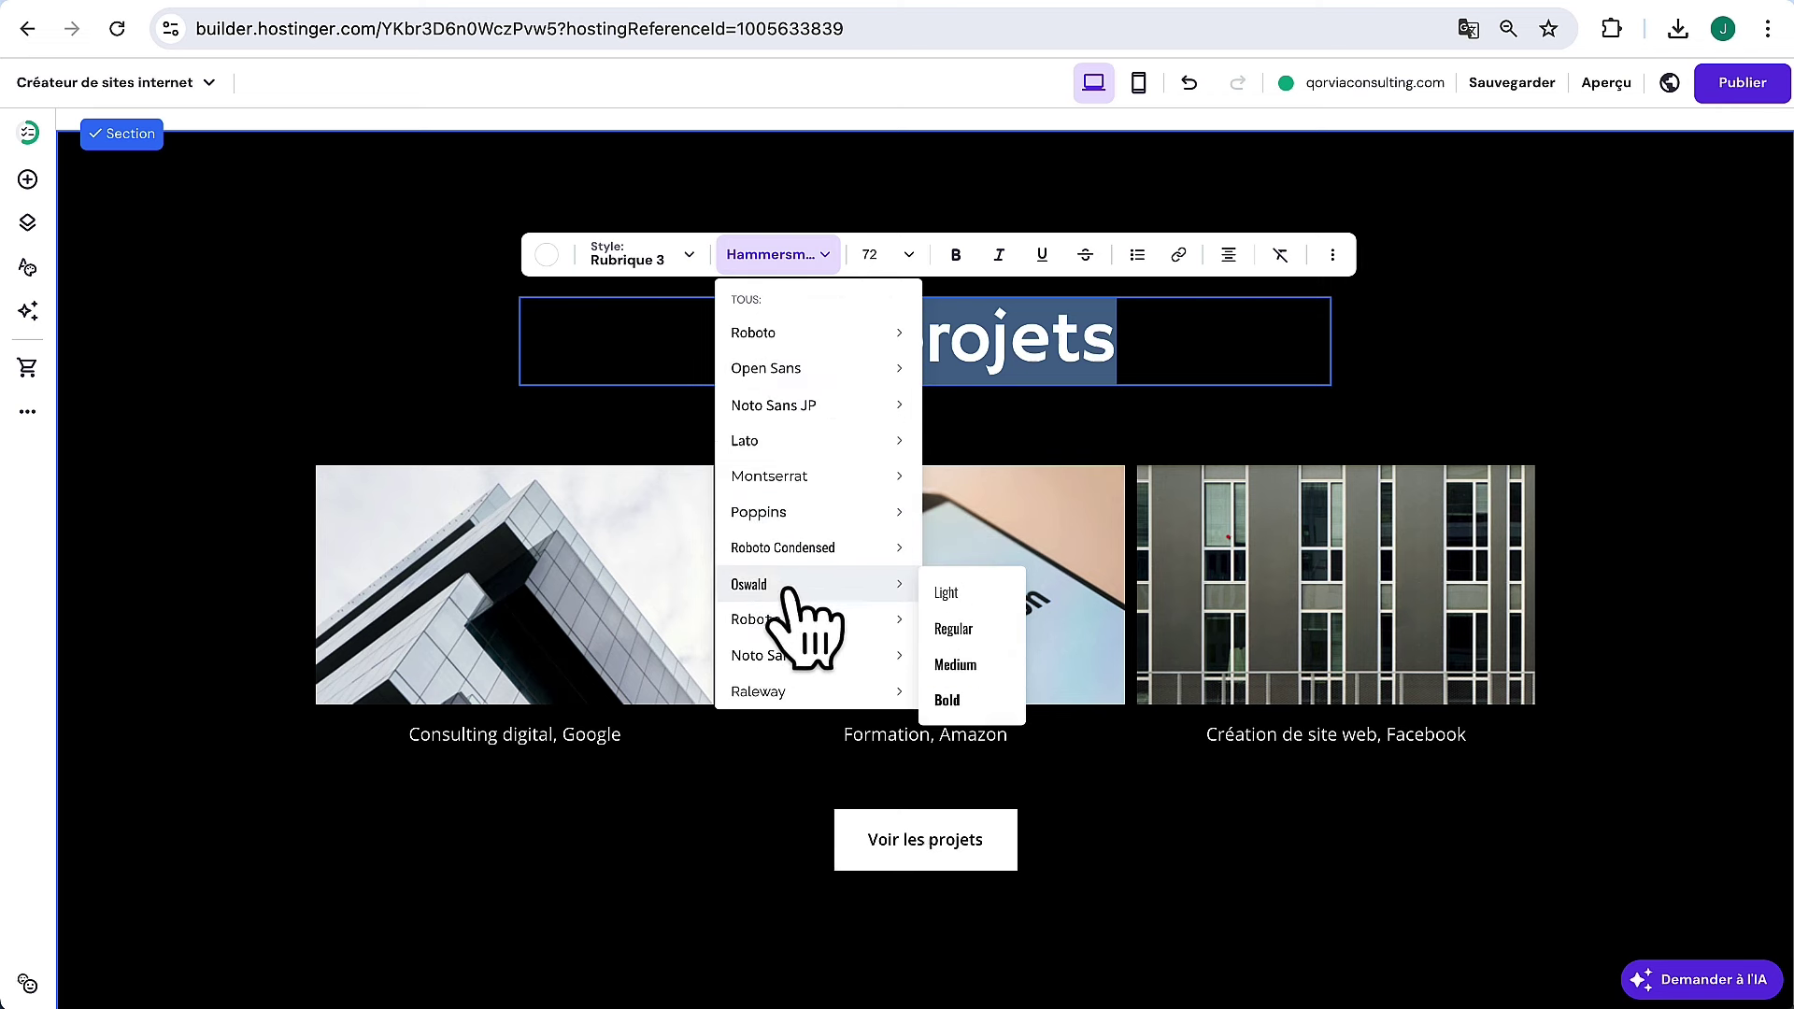
{"action": "left_click", "coordinate": [946, 735]}
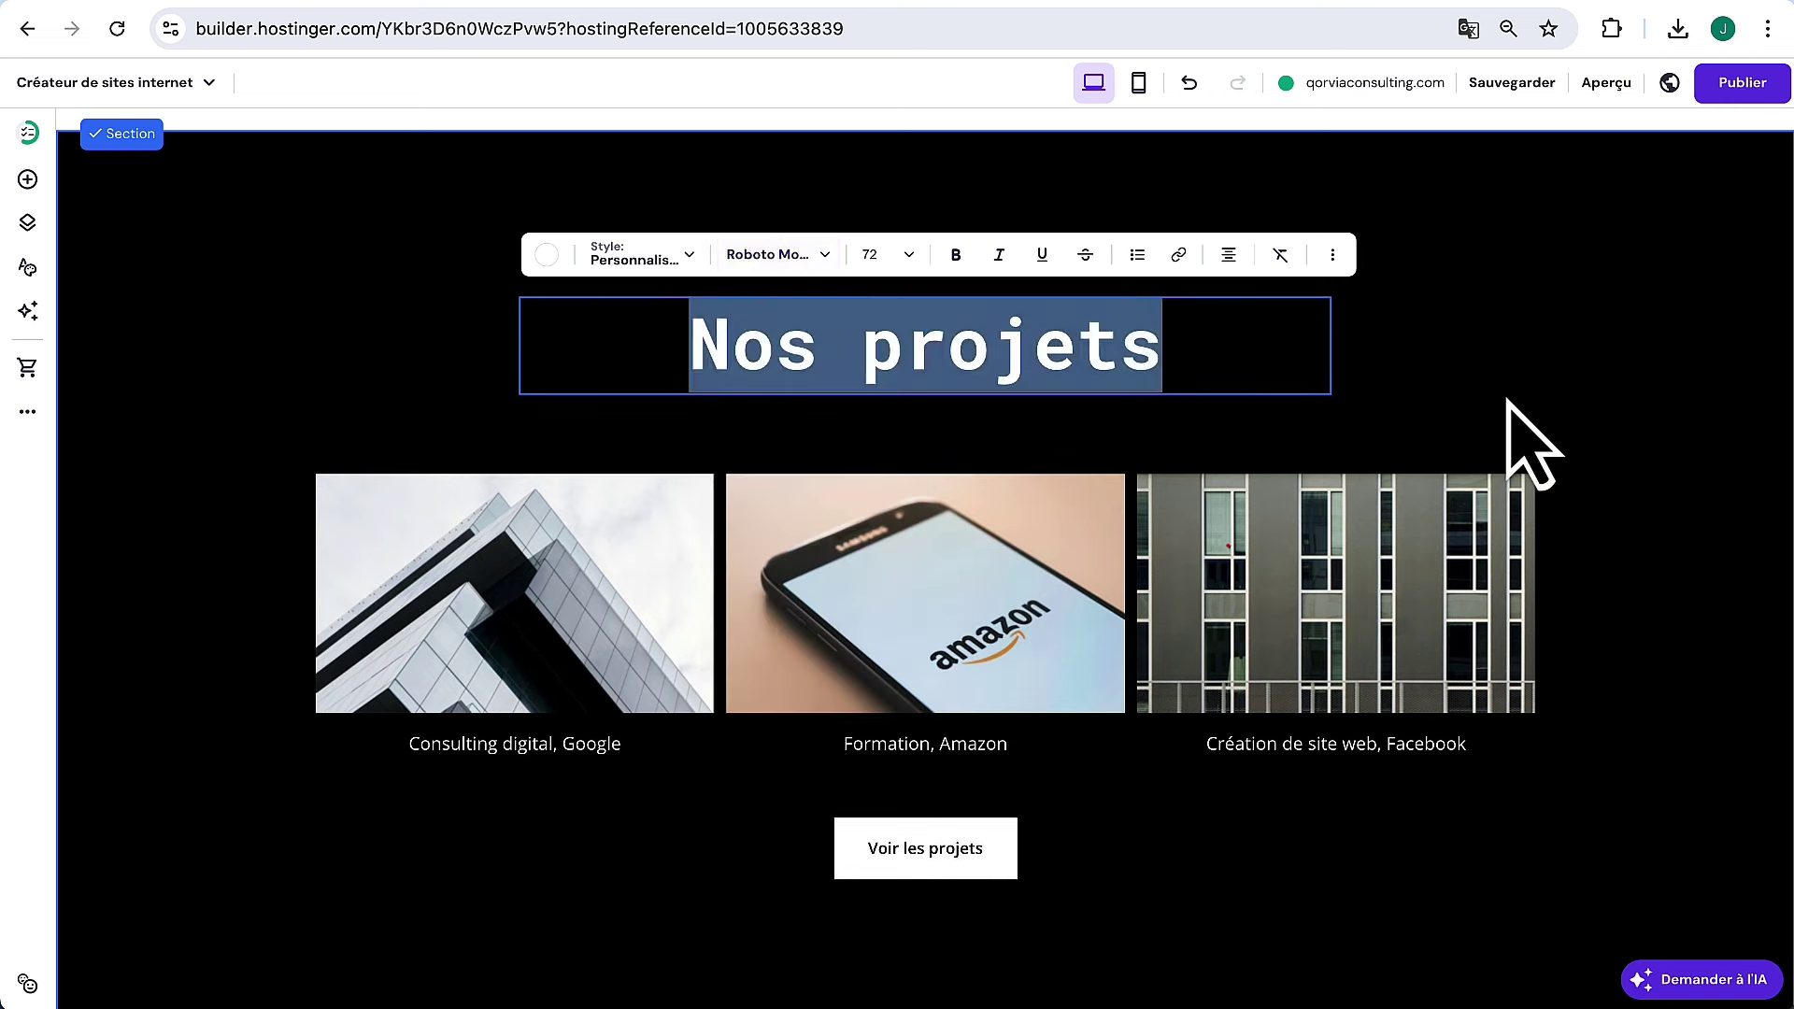
{"action": "key", "text": "Escape"}
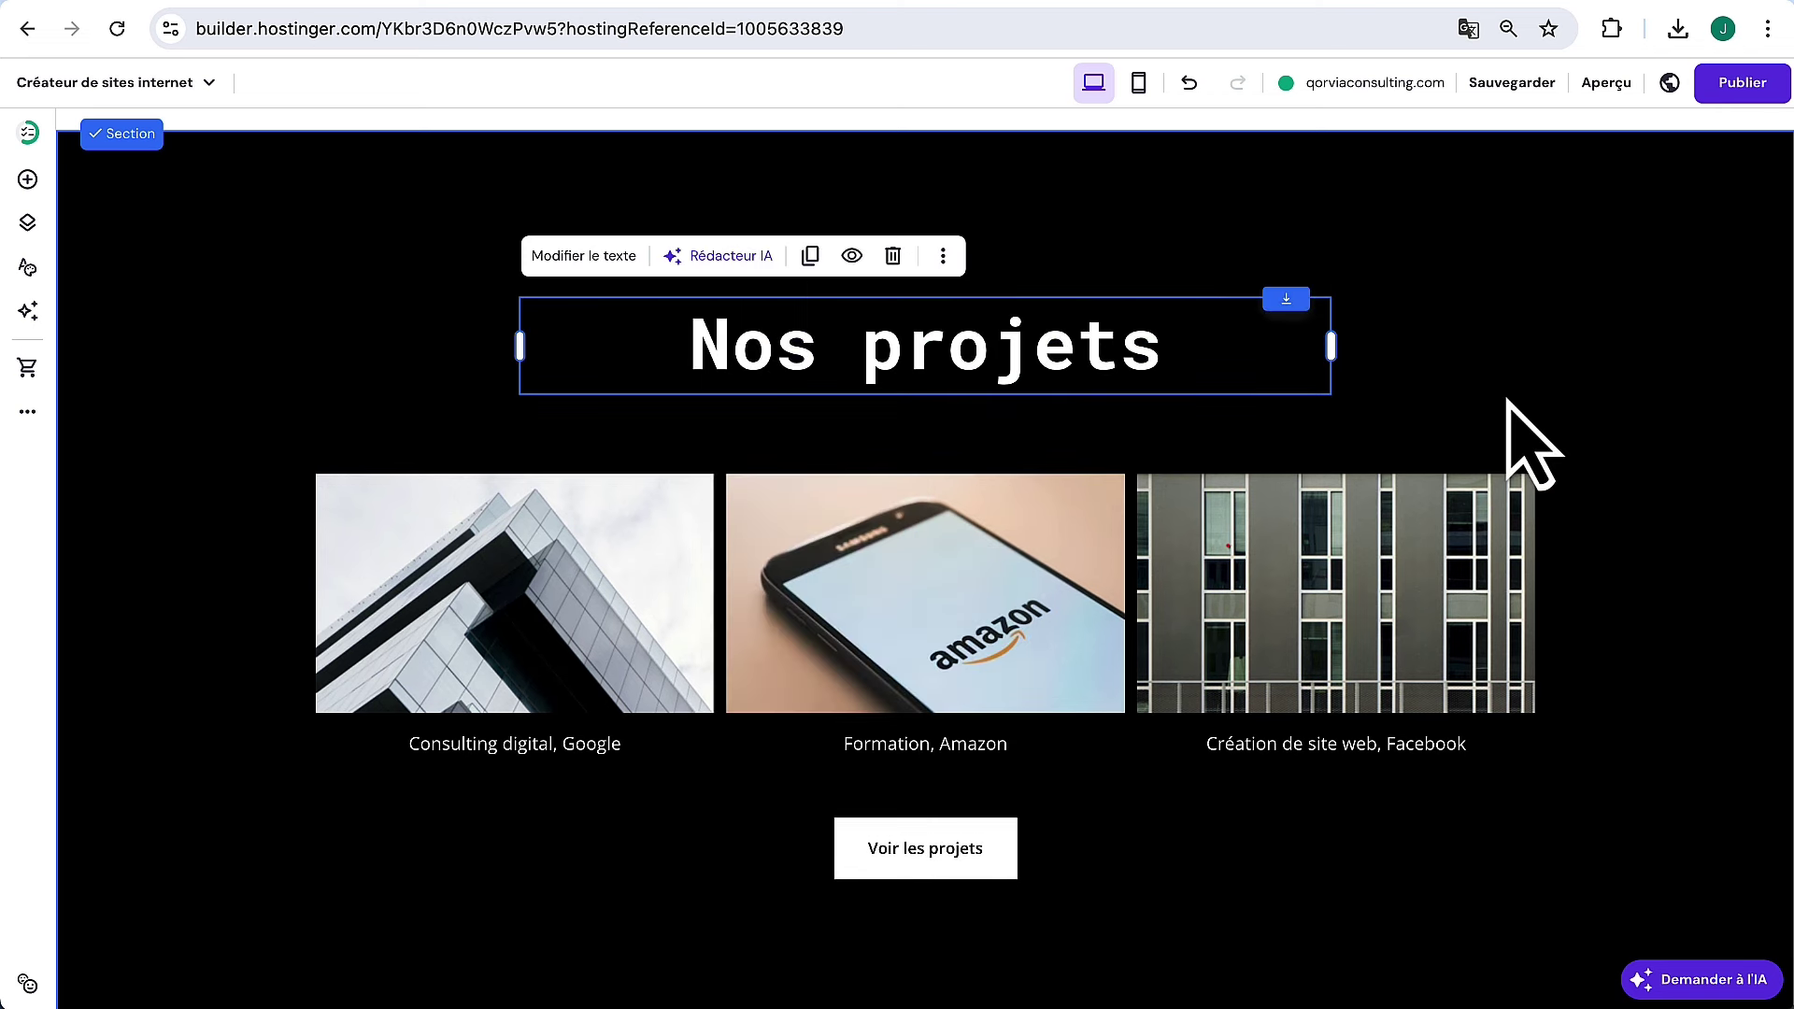
{"action": "left_click", "coordinate": [1189, 84]}
Try font size 14 on the "Nos projets" heading and set it back to 72
{"action": "double_click", "coordinate": [1160, 328]}
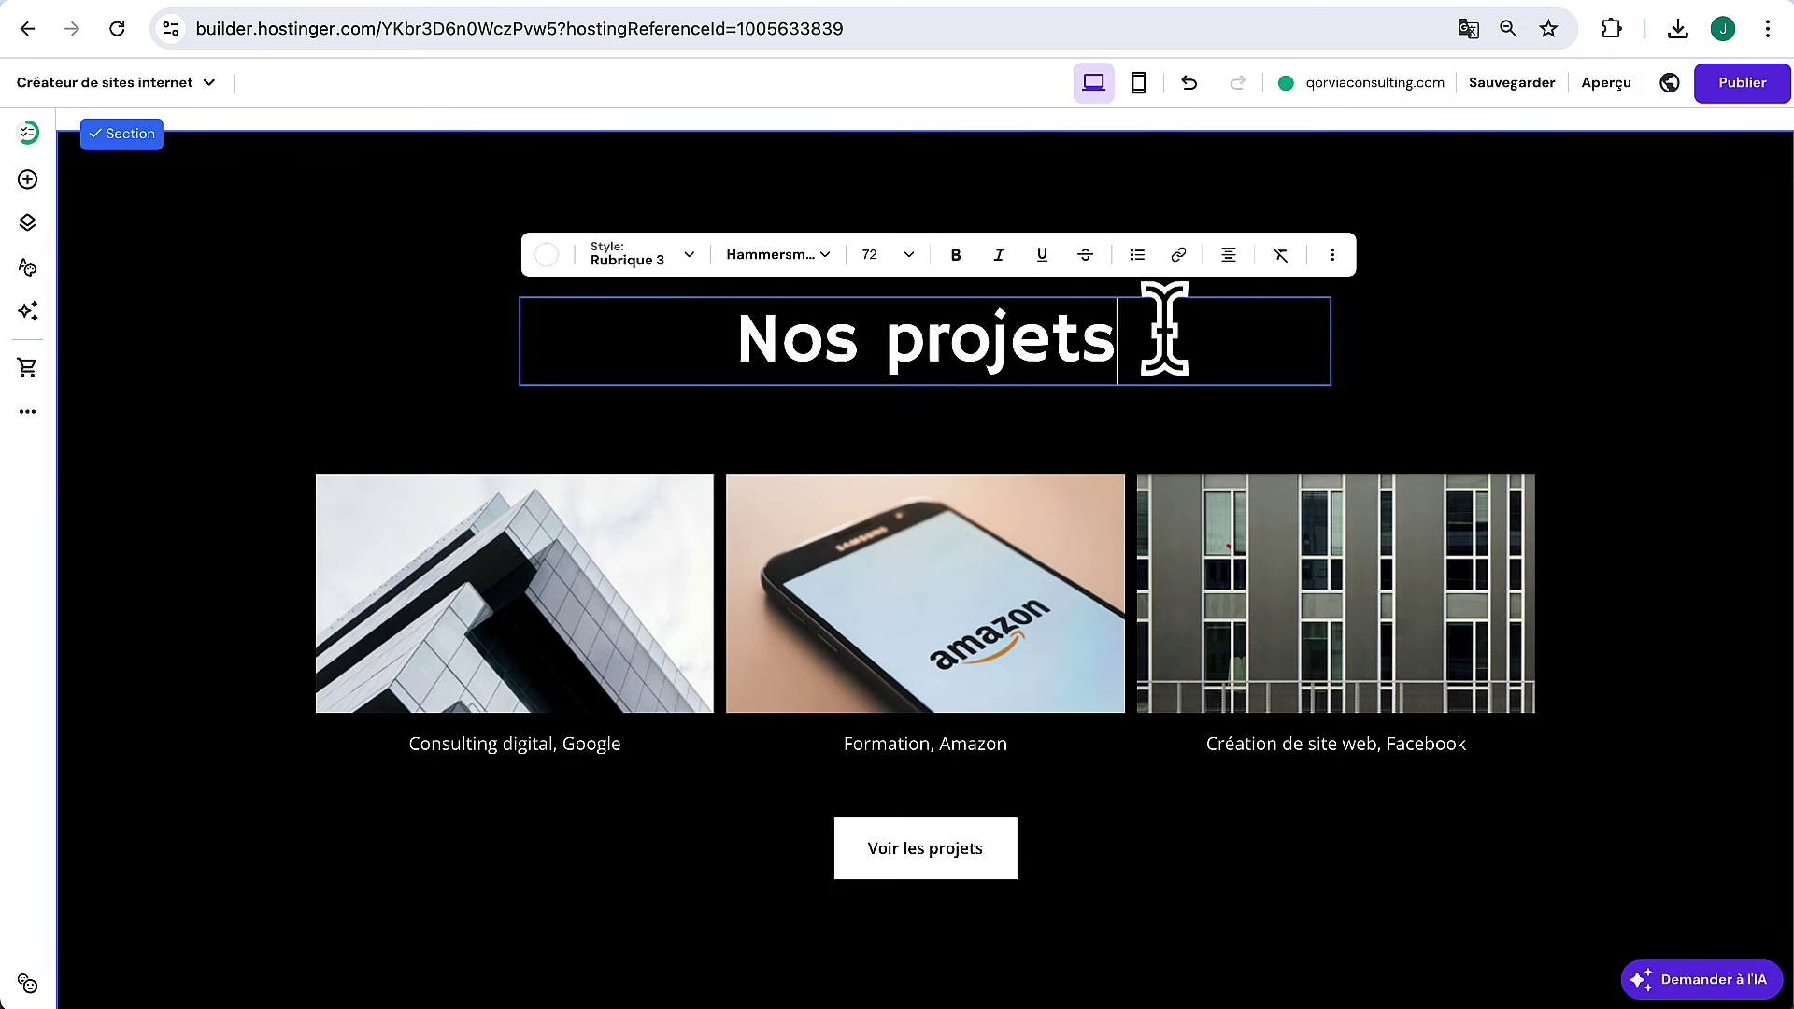
{"action": "left_click_drag", "start_coordinate": [1160, 328], "coordinate": [629, 329]}
{"action": "left_click", "coordinate": [905, 255]}
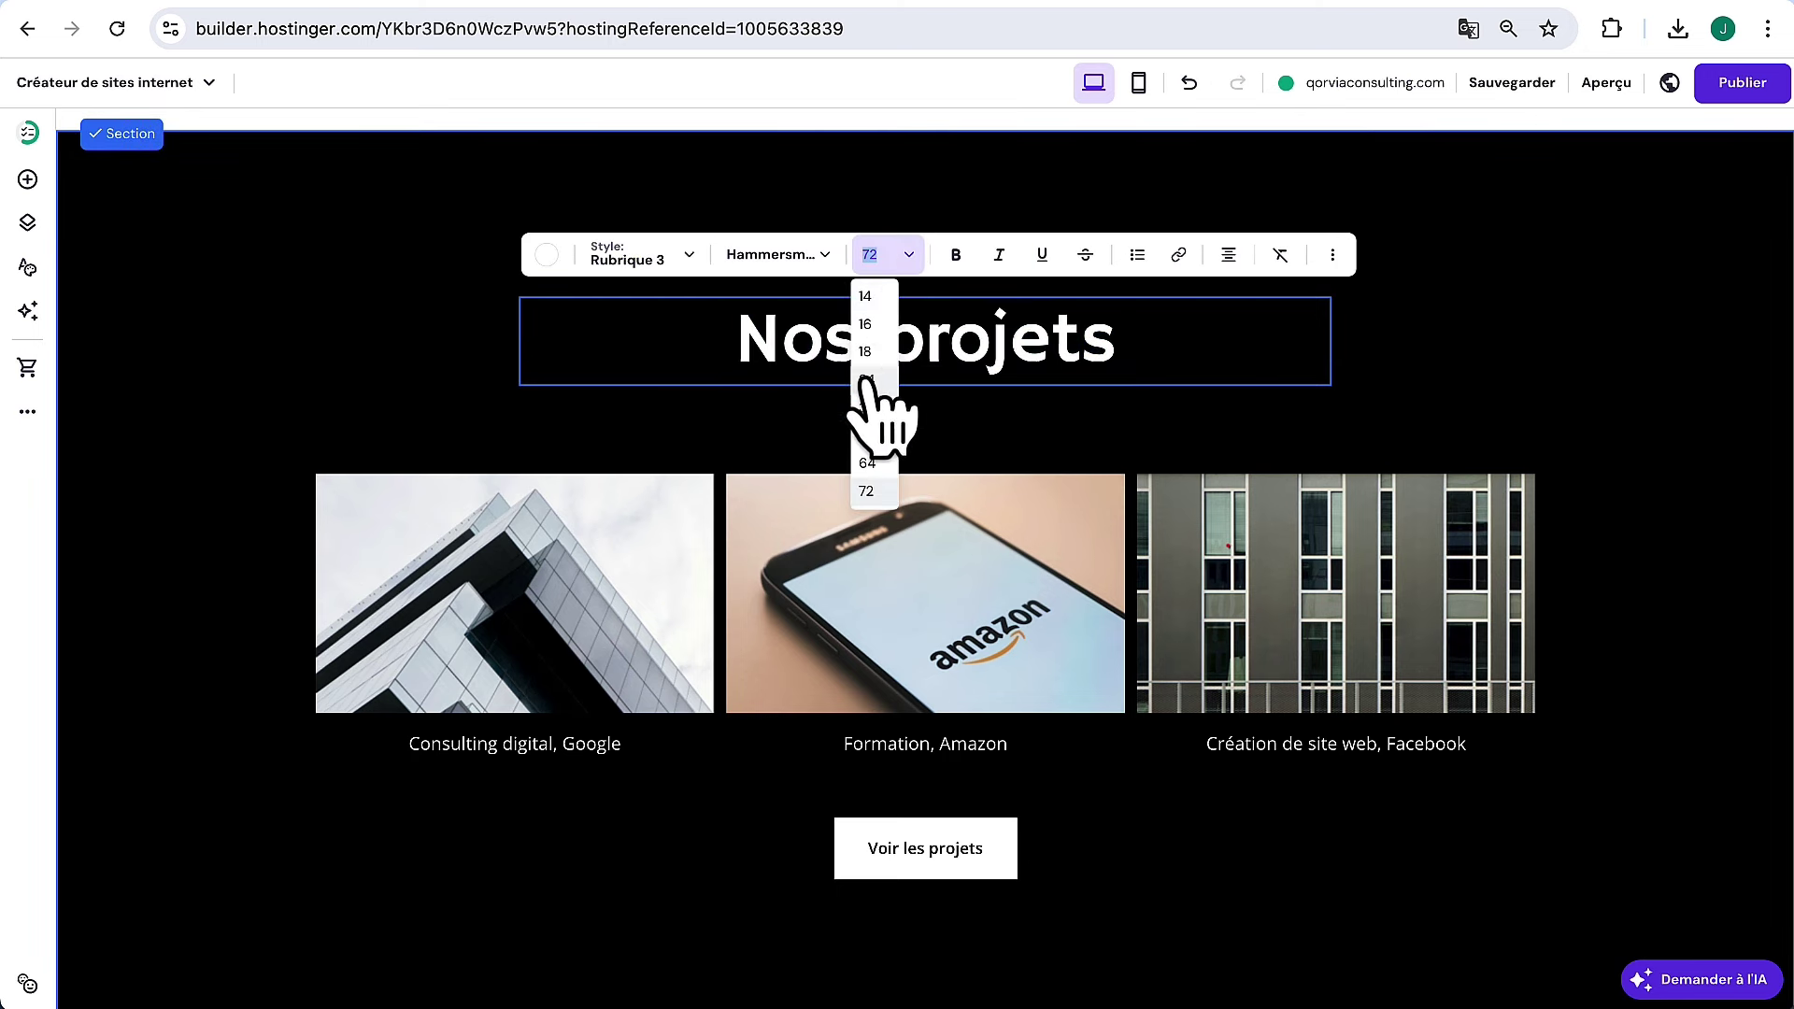
{"action": "left_click", "coordinate": [865, 296]}
{"action": "left_click", "coordinate": [888, 255]}
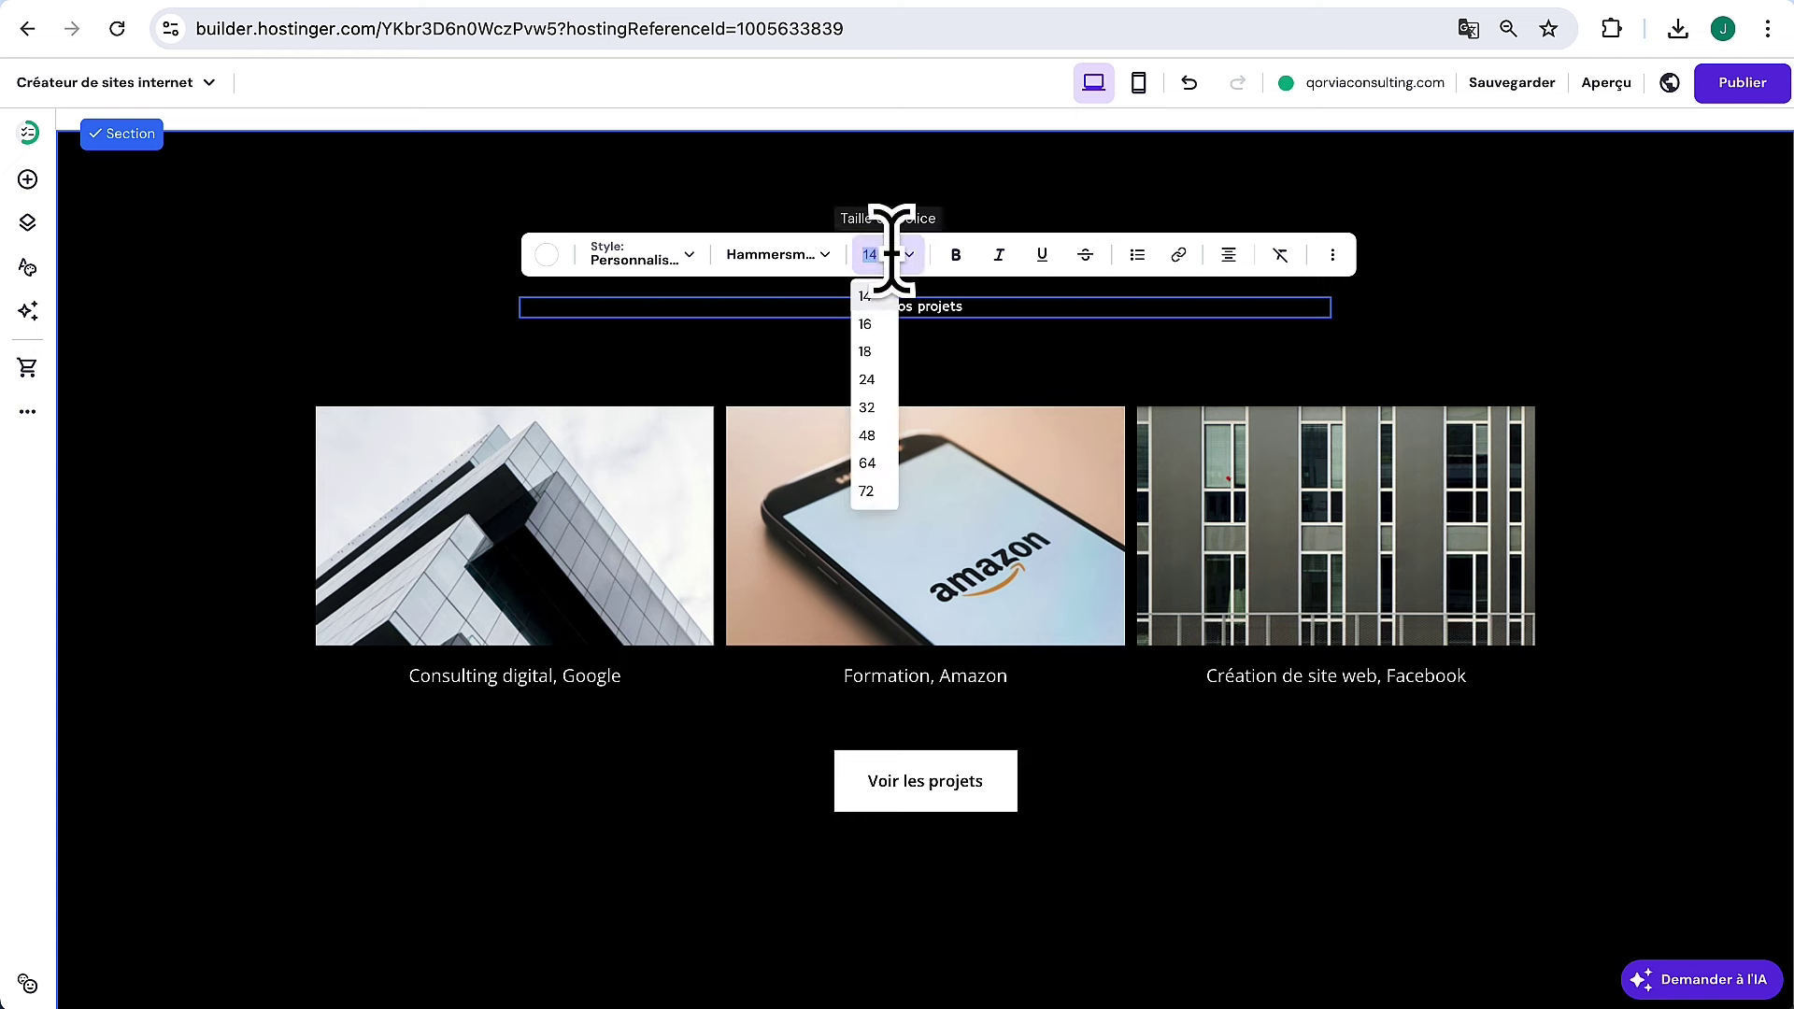
{"action": "left_click", "coordinate": [868, 491]}
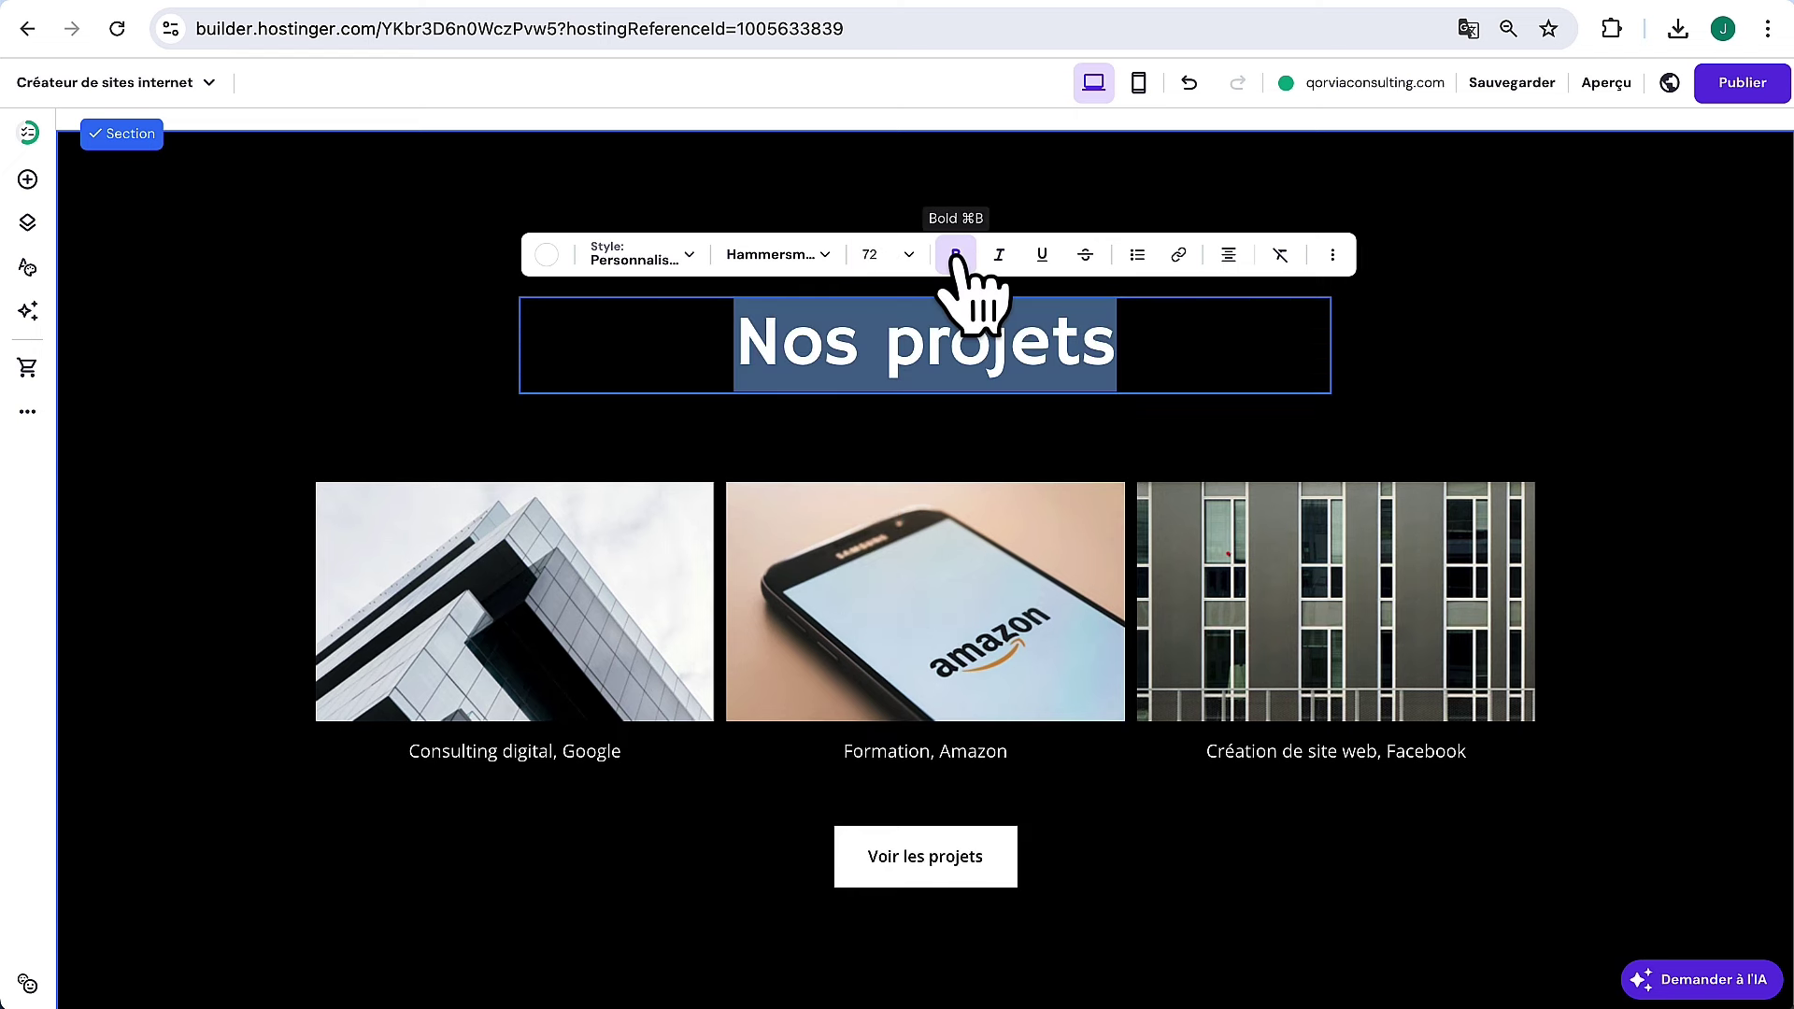
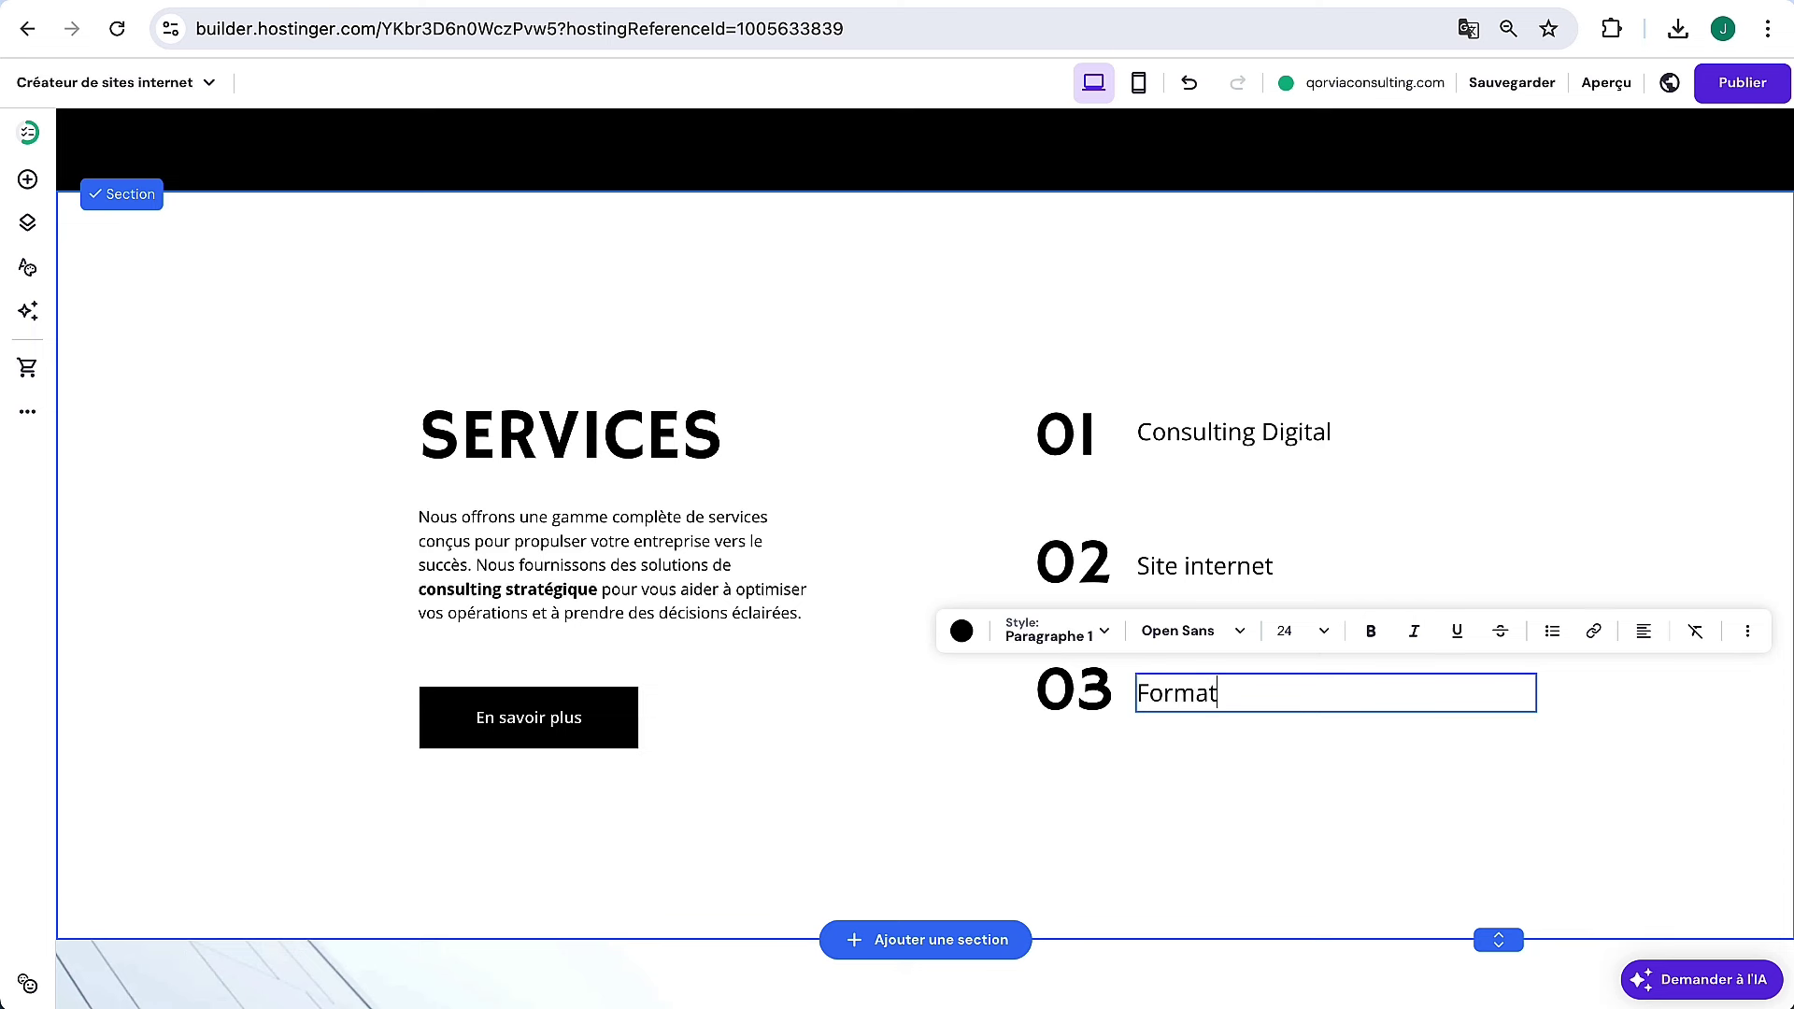
Finish the "Formation Web" label and move the 02 and 03 service rows up to make room below them
{"action": "left_click", "coordinate": [1276, 822]}
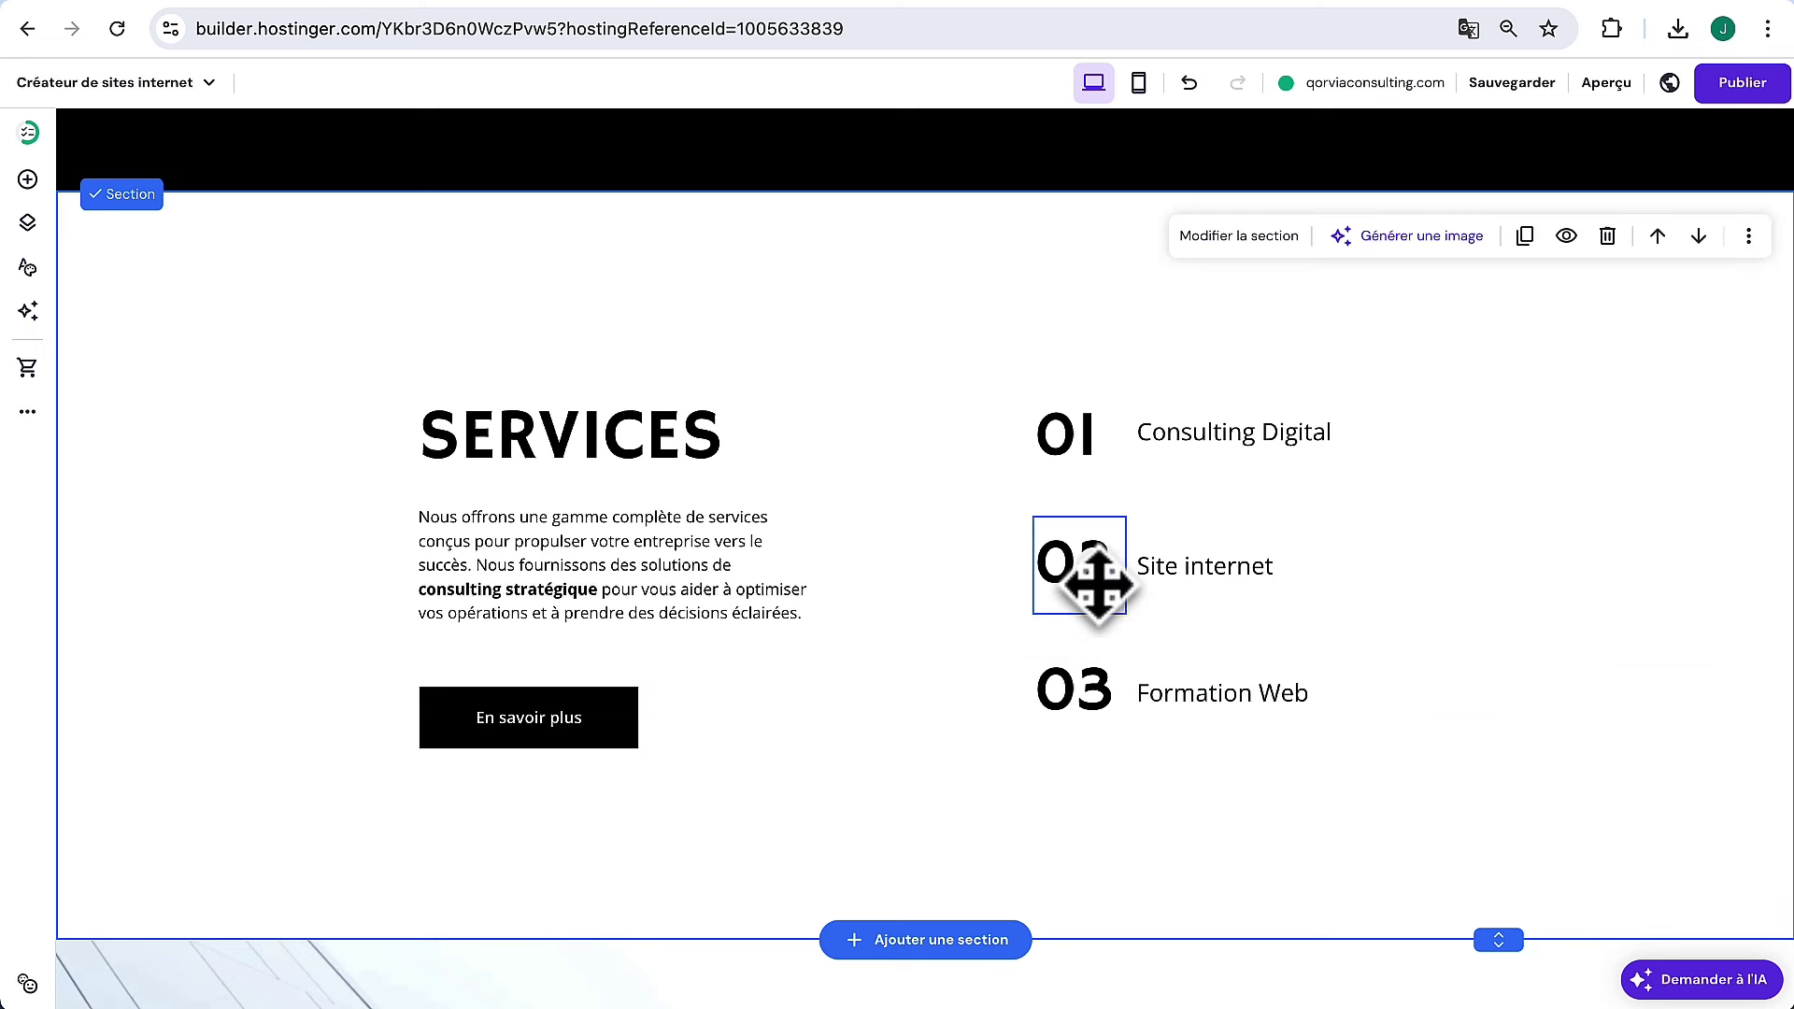
{"action": "left_click", "coordinate": [1209, 580]}
{"action": "double_click", "coordinate": [1159, 586]}
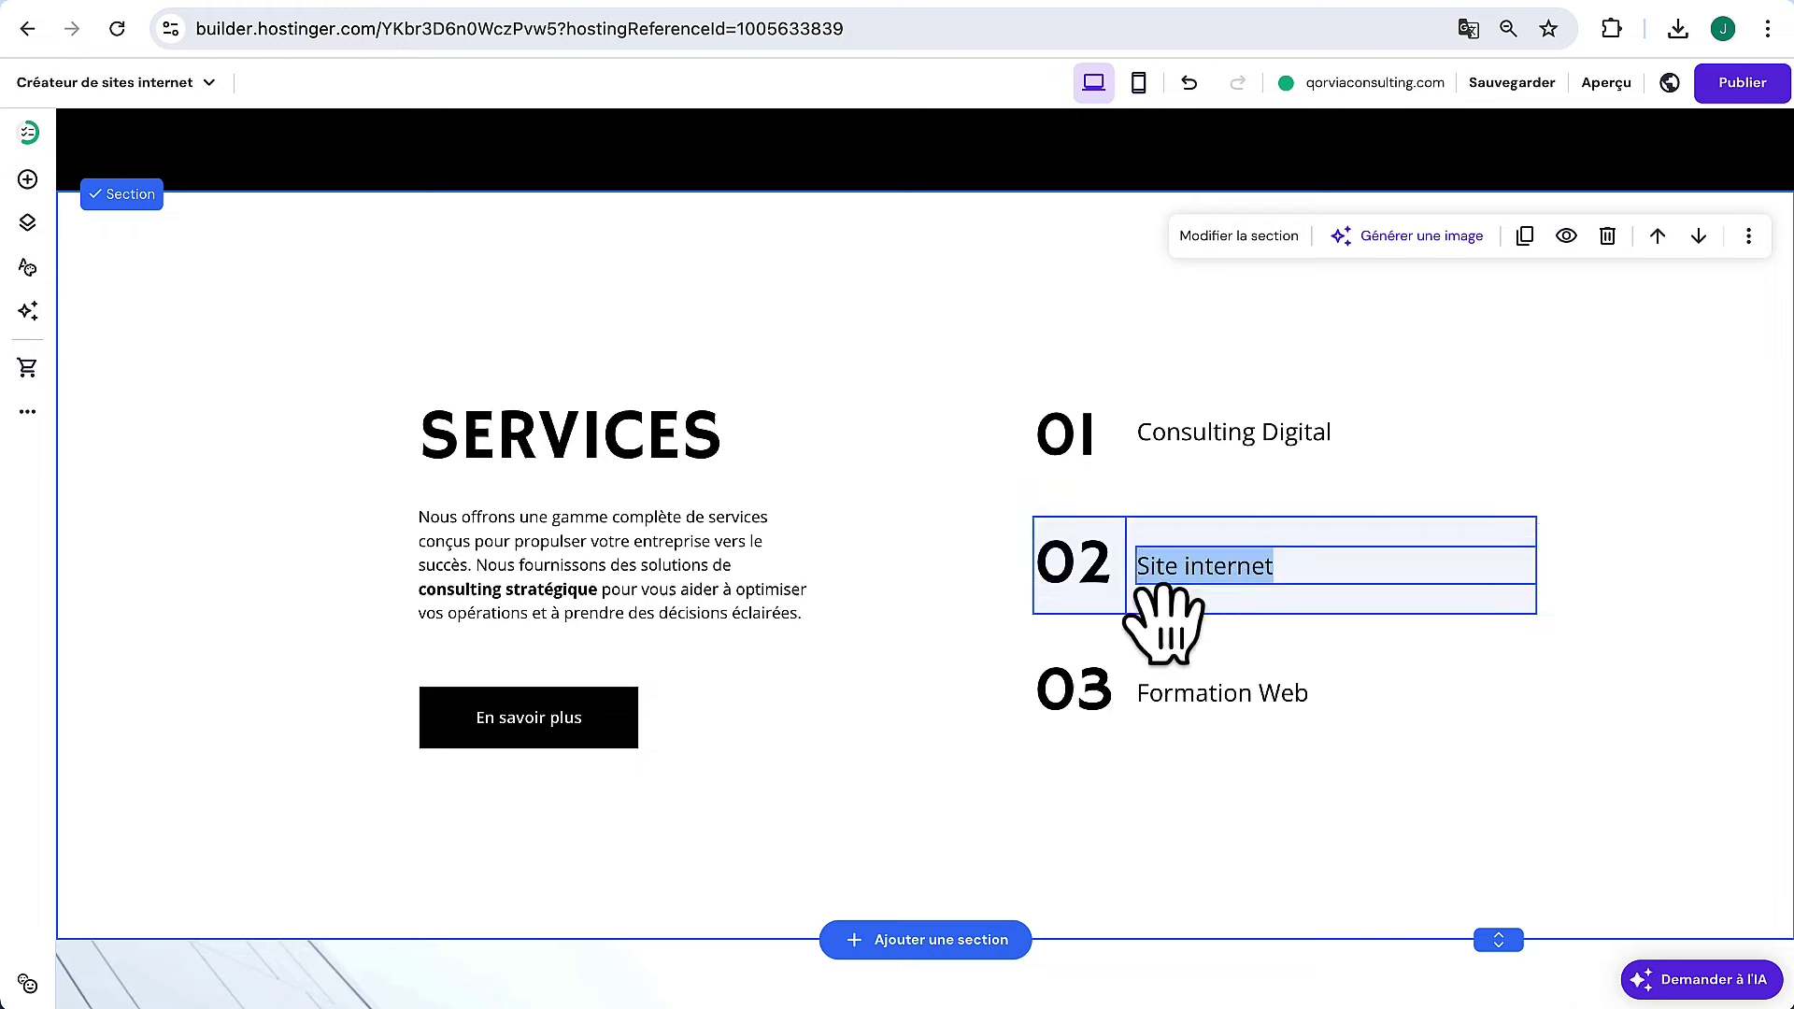
{"action": "left_click_drag", "start_coordinate": [1159, 602], "coordinate": [1084, 607]}
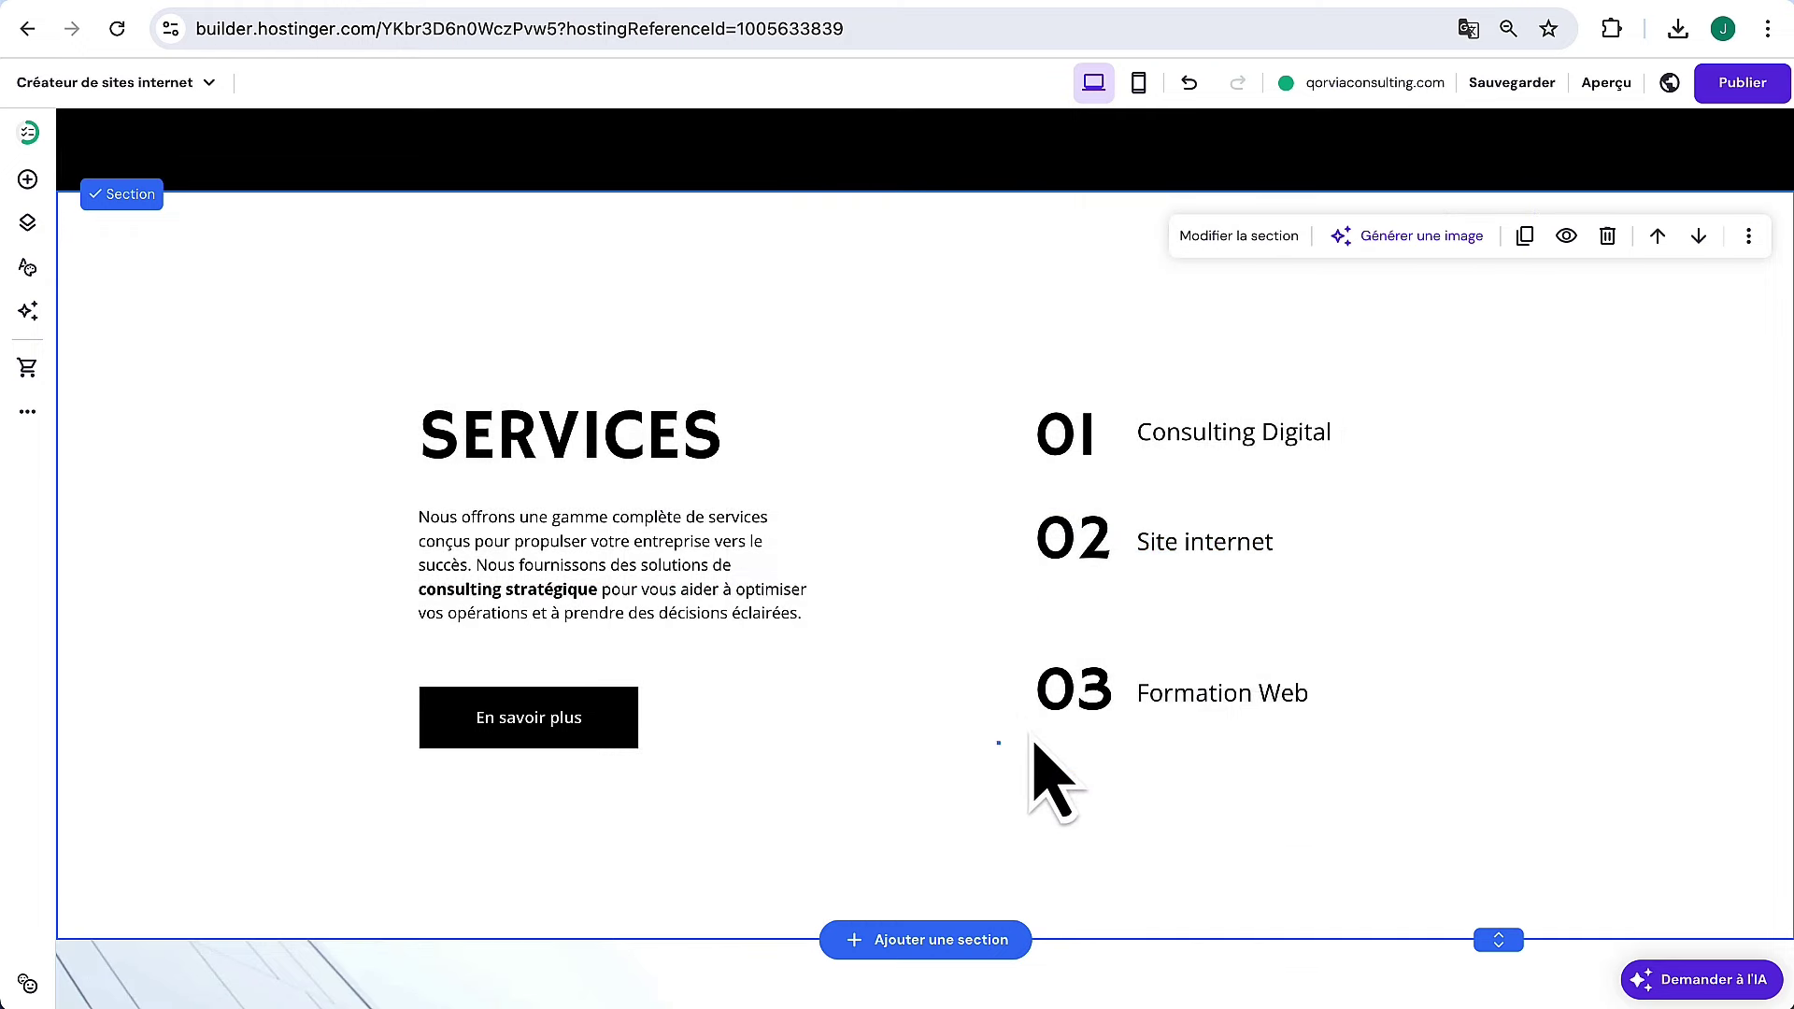
{"action": "left_click_drag", "start_coordinate": [1121, 732], "coordinate": [1073, 667]}
Duplicate the 03 number and its "Formation Web" label, placing the copies below as a fourth service row
{"action": "left_click", "coordinate": [1084, 689]}
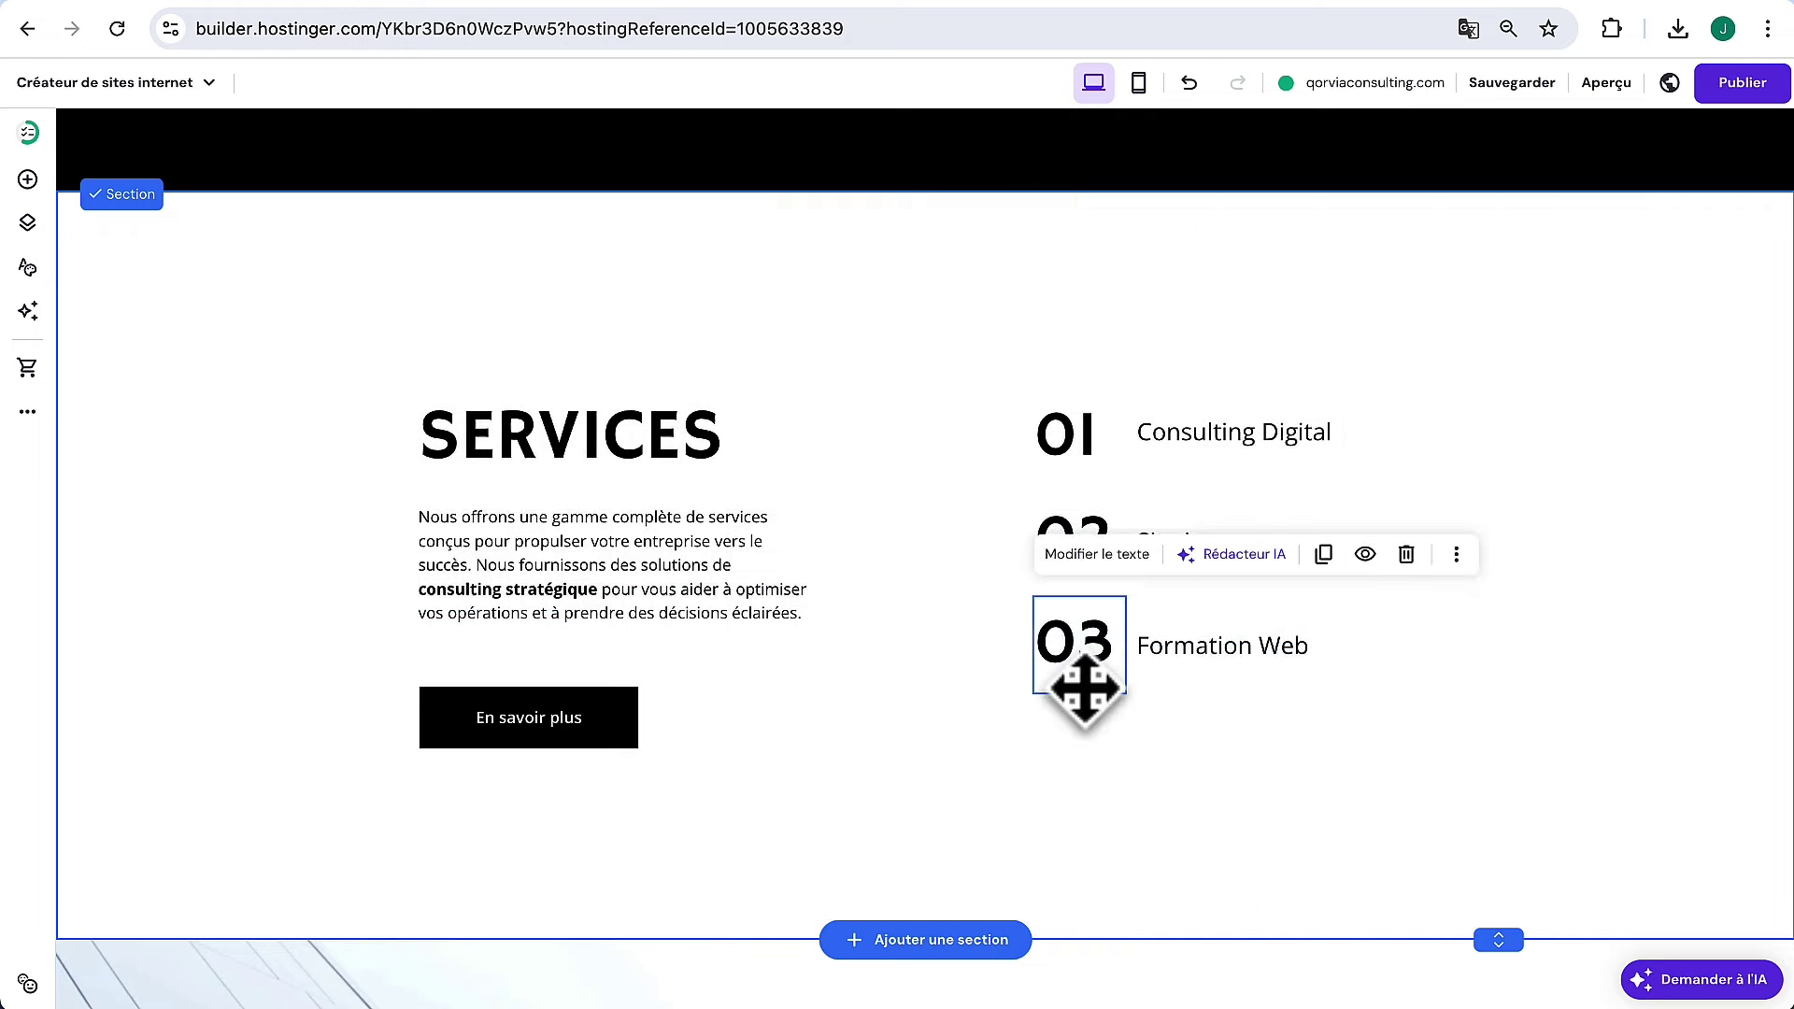
{"action": "left_click", "coordinate": [1323, 555]}
{"action": "left_click_drag", "start_coordinate": [1074, 673], "coordinate": [1083, 776]}
{"action": "left_click", "coordinate": [1469, 559]}
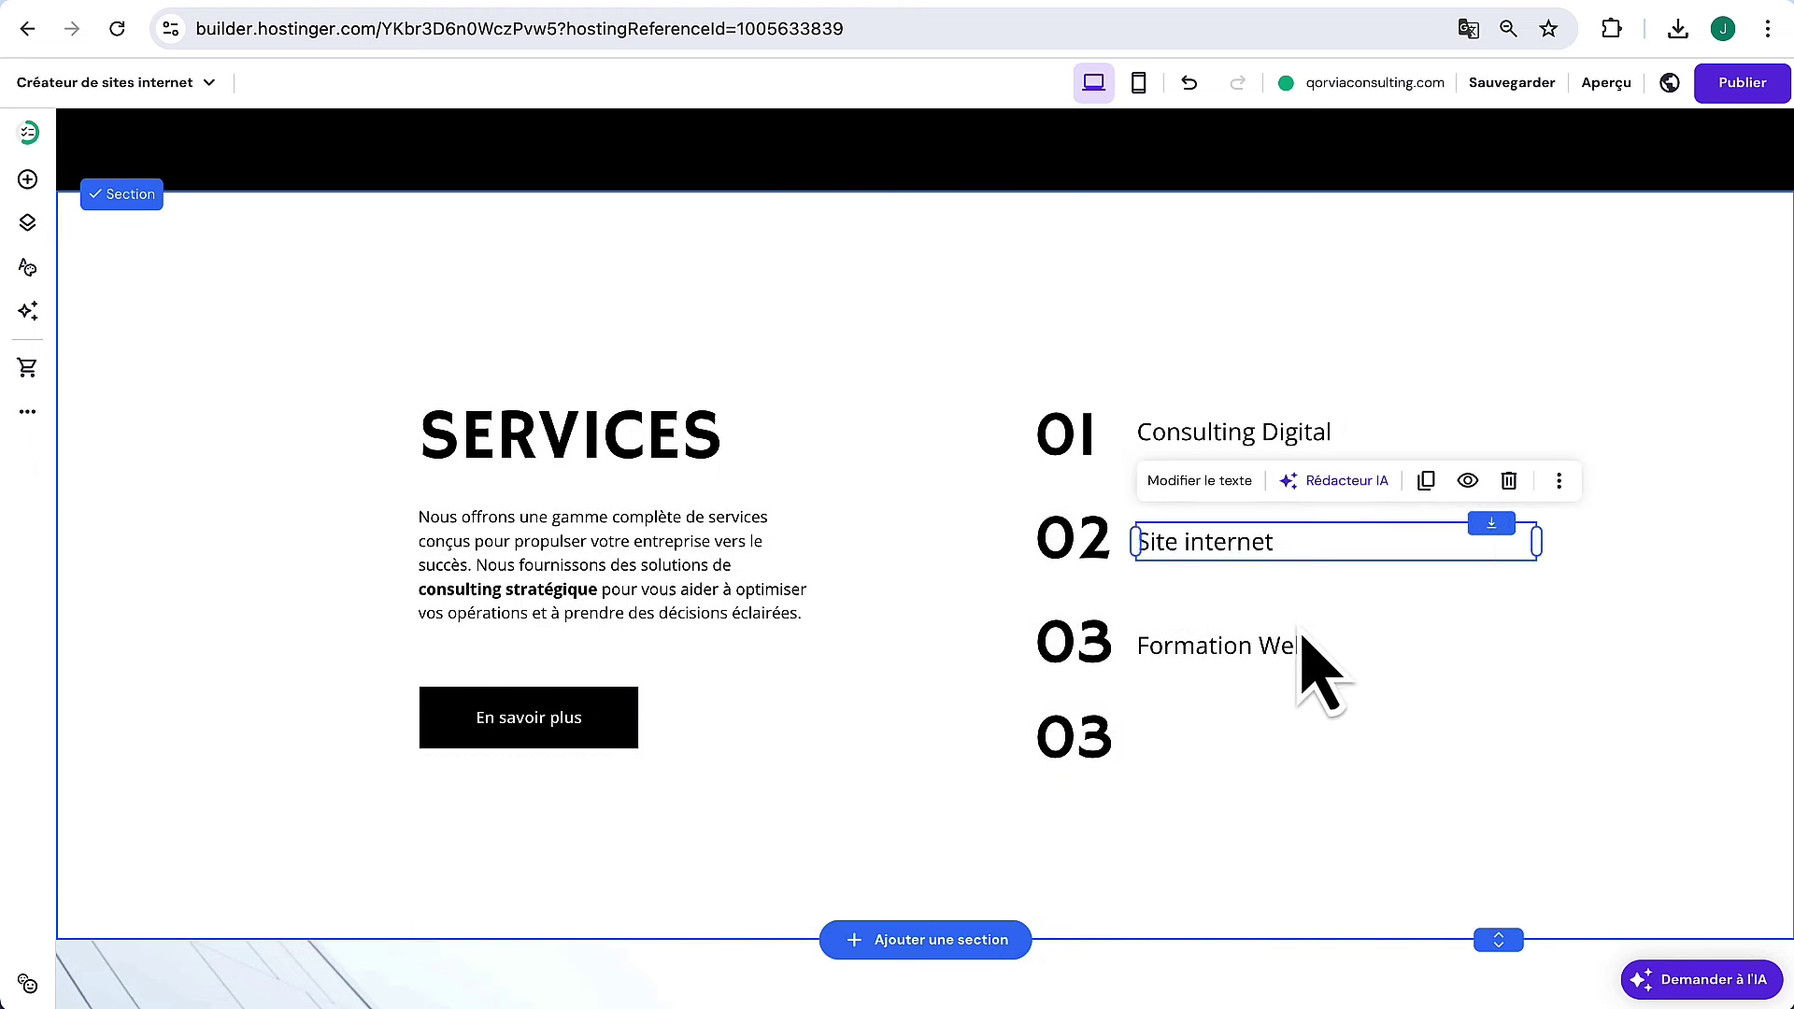
{"action": "left_click", "coordinate": [1242, 661]}
{"action": "left_click", "coordinate": [1427, 586]}
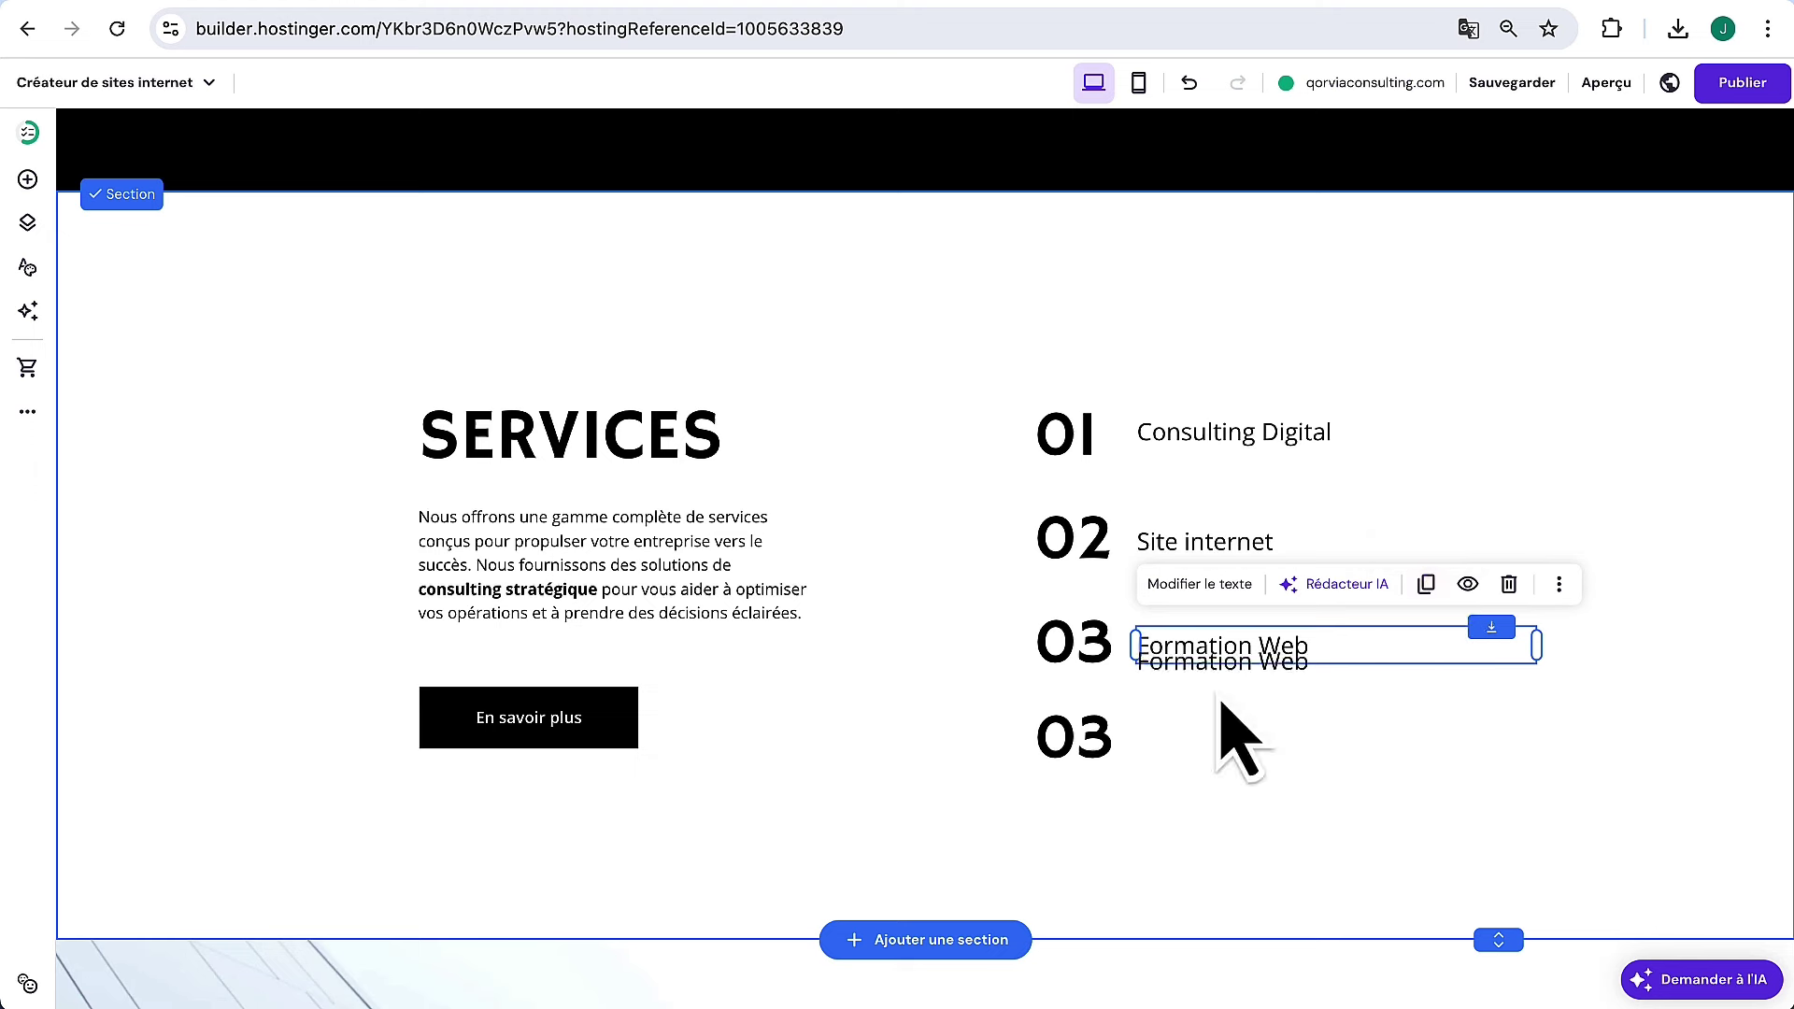
{"action": "left_click_drag", "start_coordinate": [1243, 682], "coordinate": [1244, 762]}
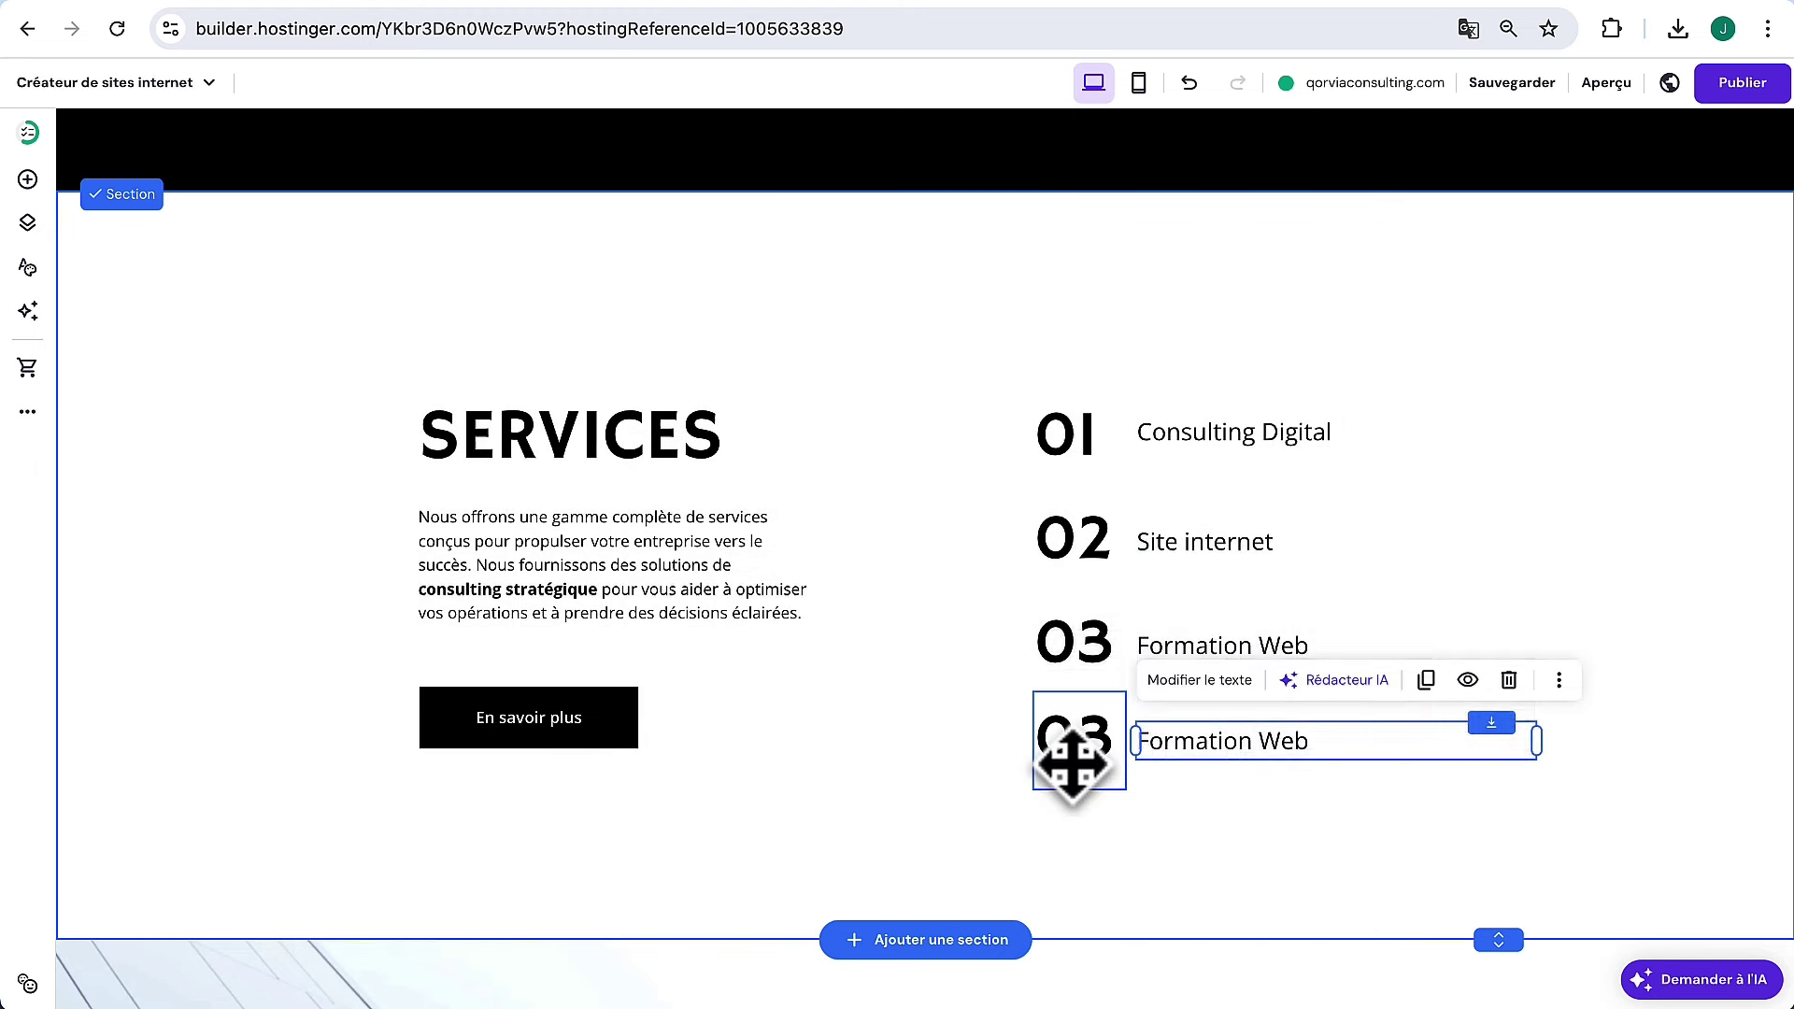
Change the fourth service row's number to "04" and its label to "Marketing digital"
{"action": "double_click", "coordinate": [1110, 747]}
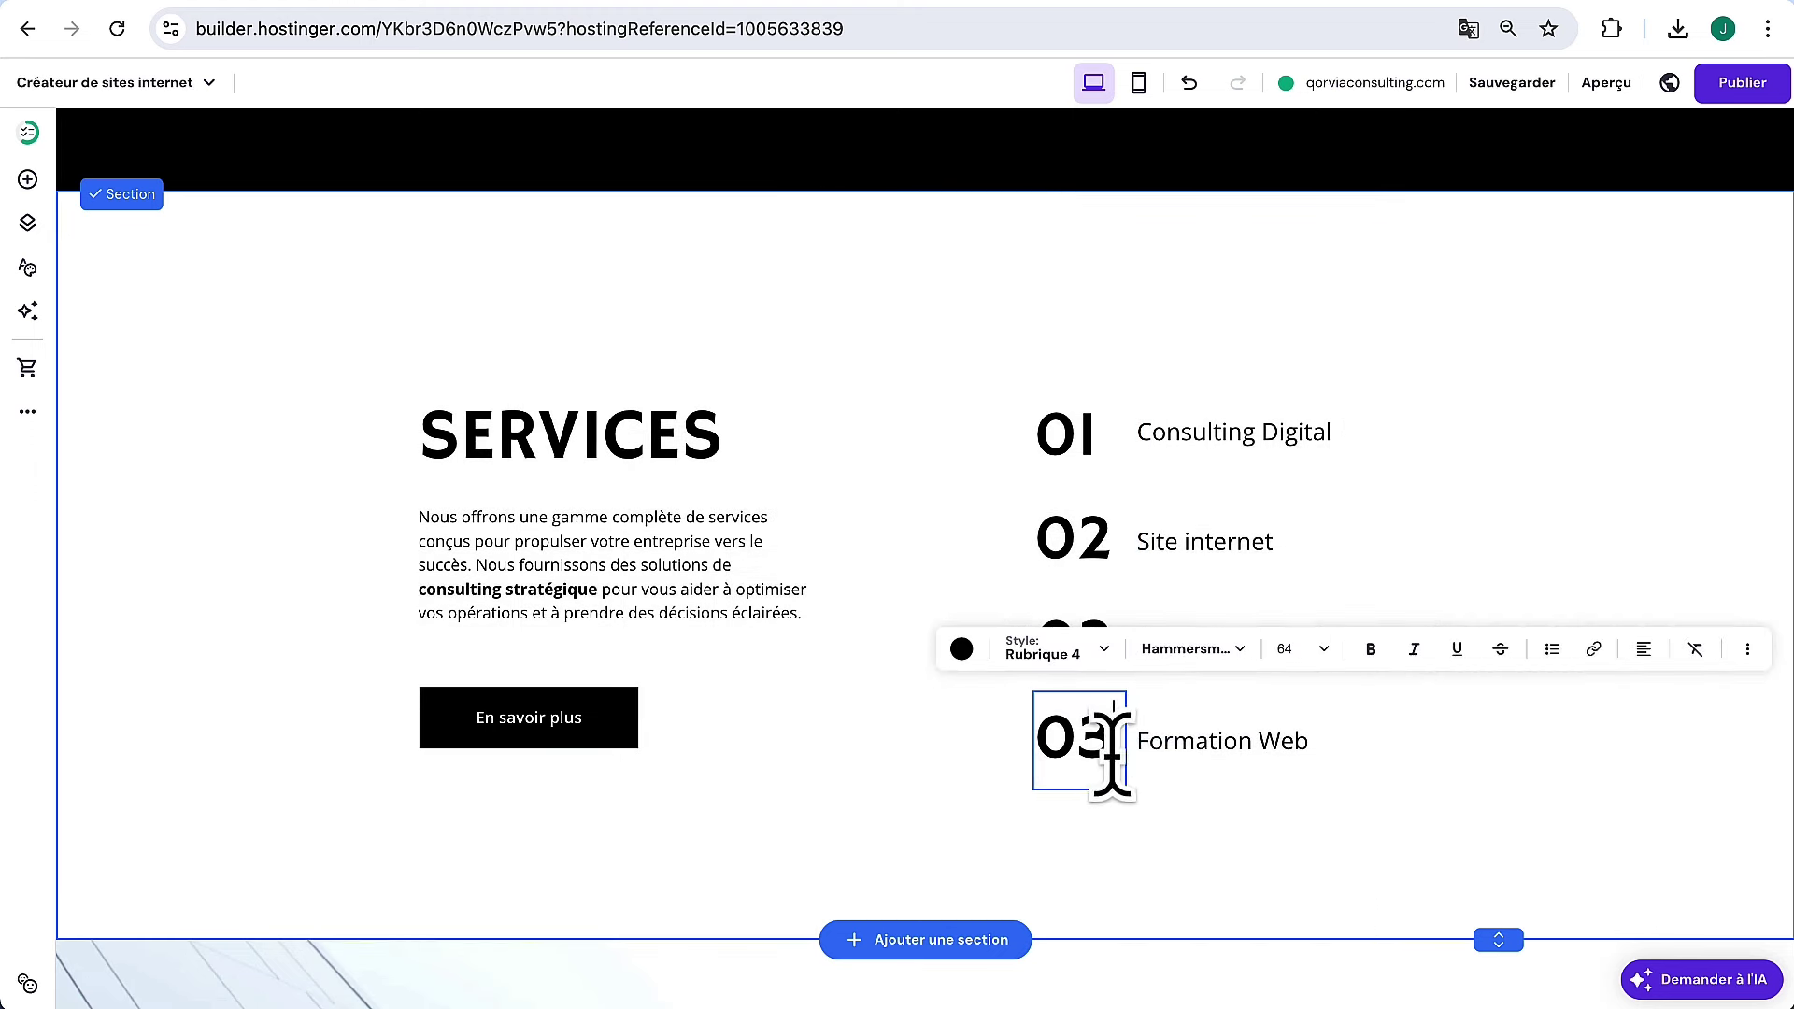
{"action": "type", "text": "04"}
{"action": "double_click", "coordinate": [1264, 740]}
{"action": "left_click_drag", "start_coordinate": [1250, 743], "coordinate": [972, 762]}
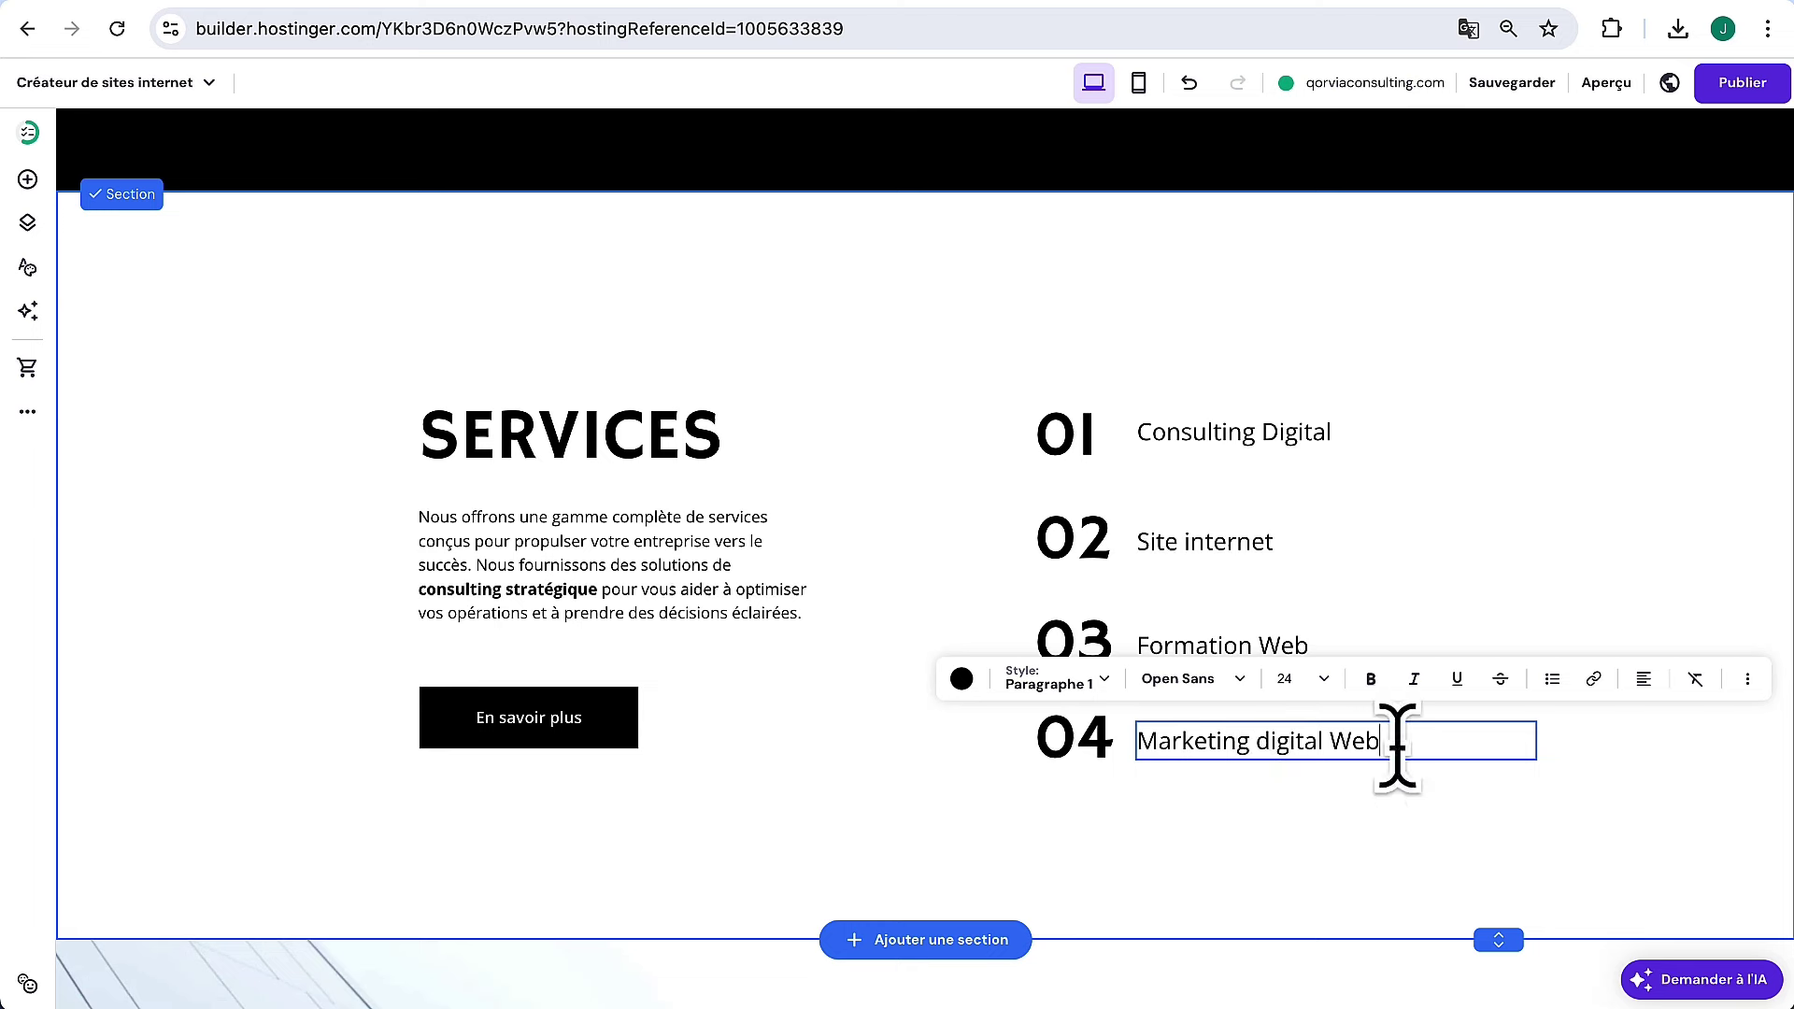
{"action": "key", "text": "Escape"}
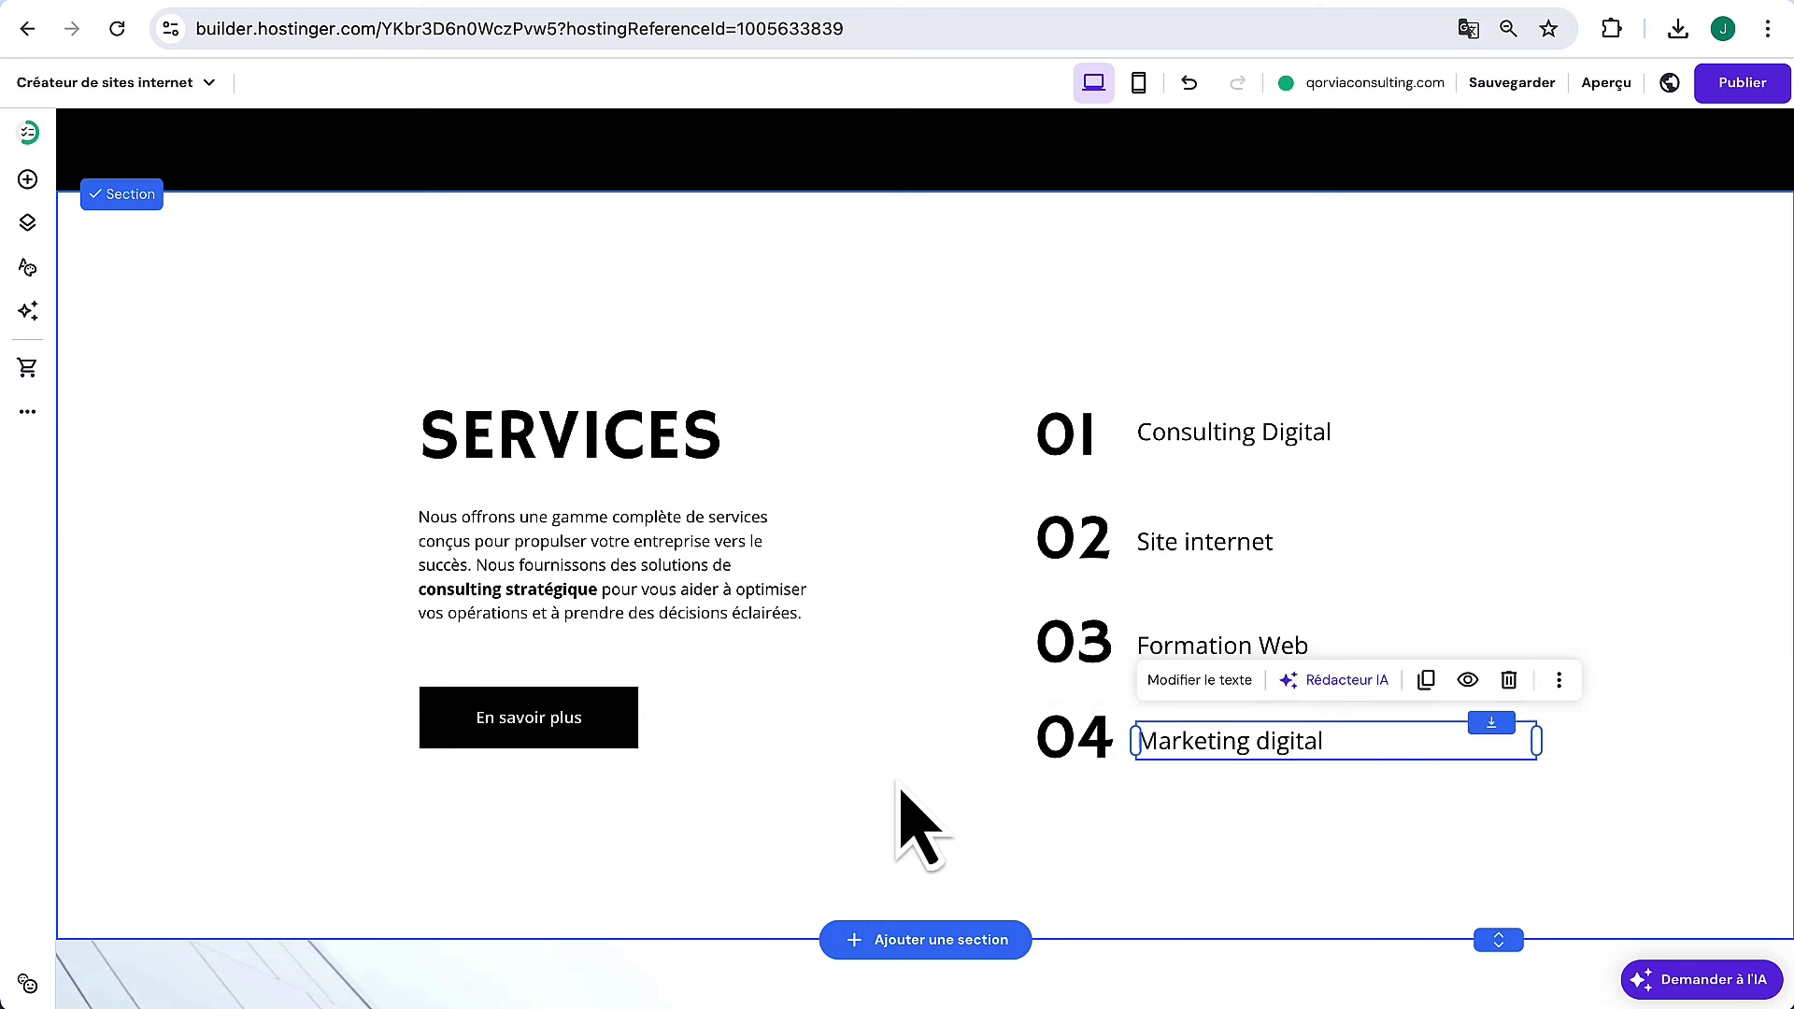
{"action": "scroll", "coordinate": [916, 823], "scroll_direction": "down", "scroll_amount": 12}
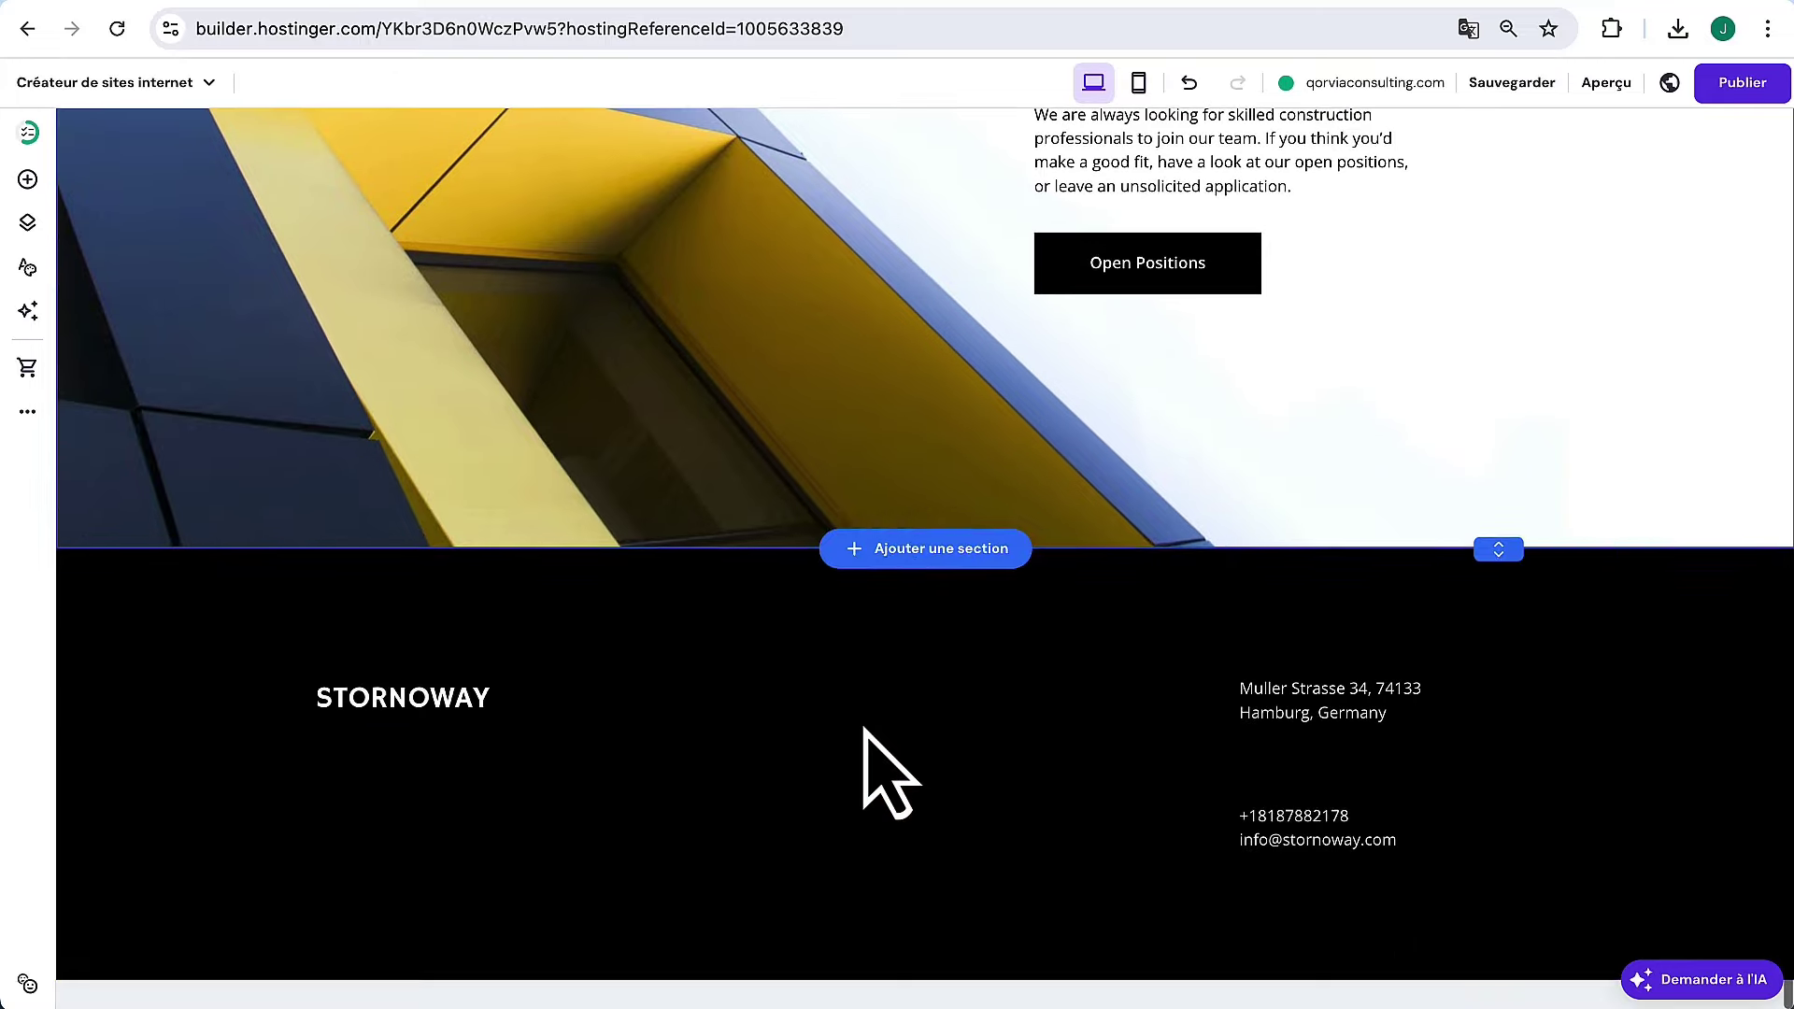
{"action": "scroll", "coordinate": [890, 776], "scroll_direction": "up", "scroll_amount": 15}
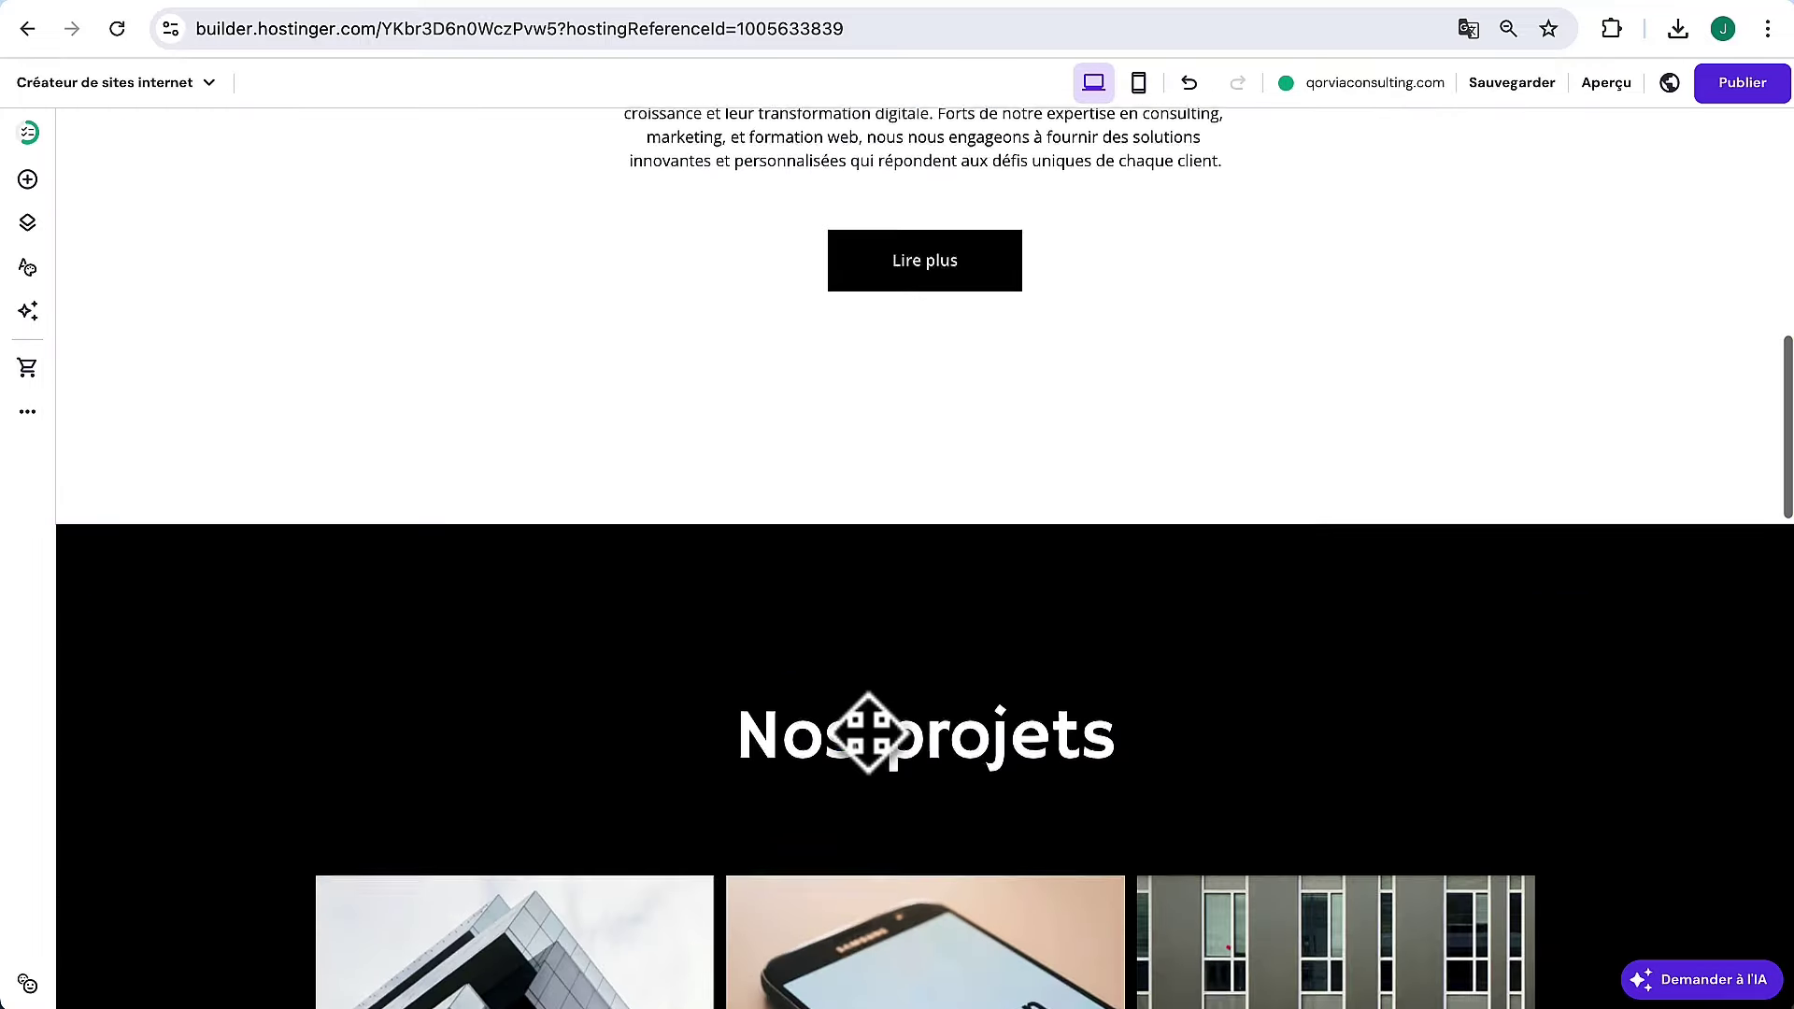
{"action": "scroll", "coordinate": [888, 758], "scroll_direction": "up", "scroll_amount": 10}
{"action": "scroll", "coordinate": [886, 774], "scroll_direction": "down", "scroll_amount": 9}
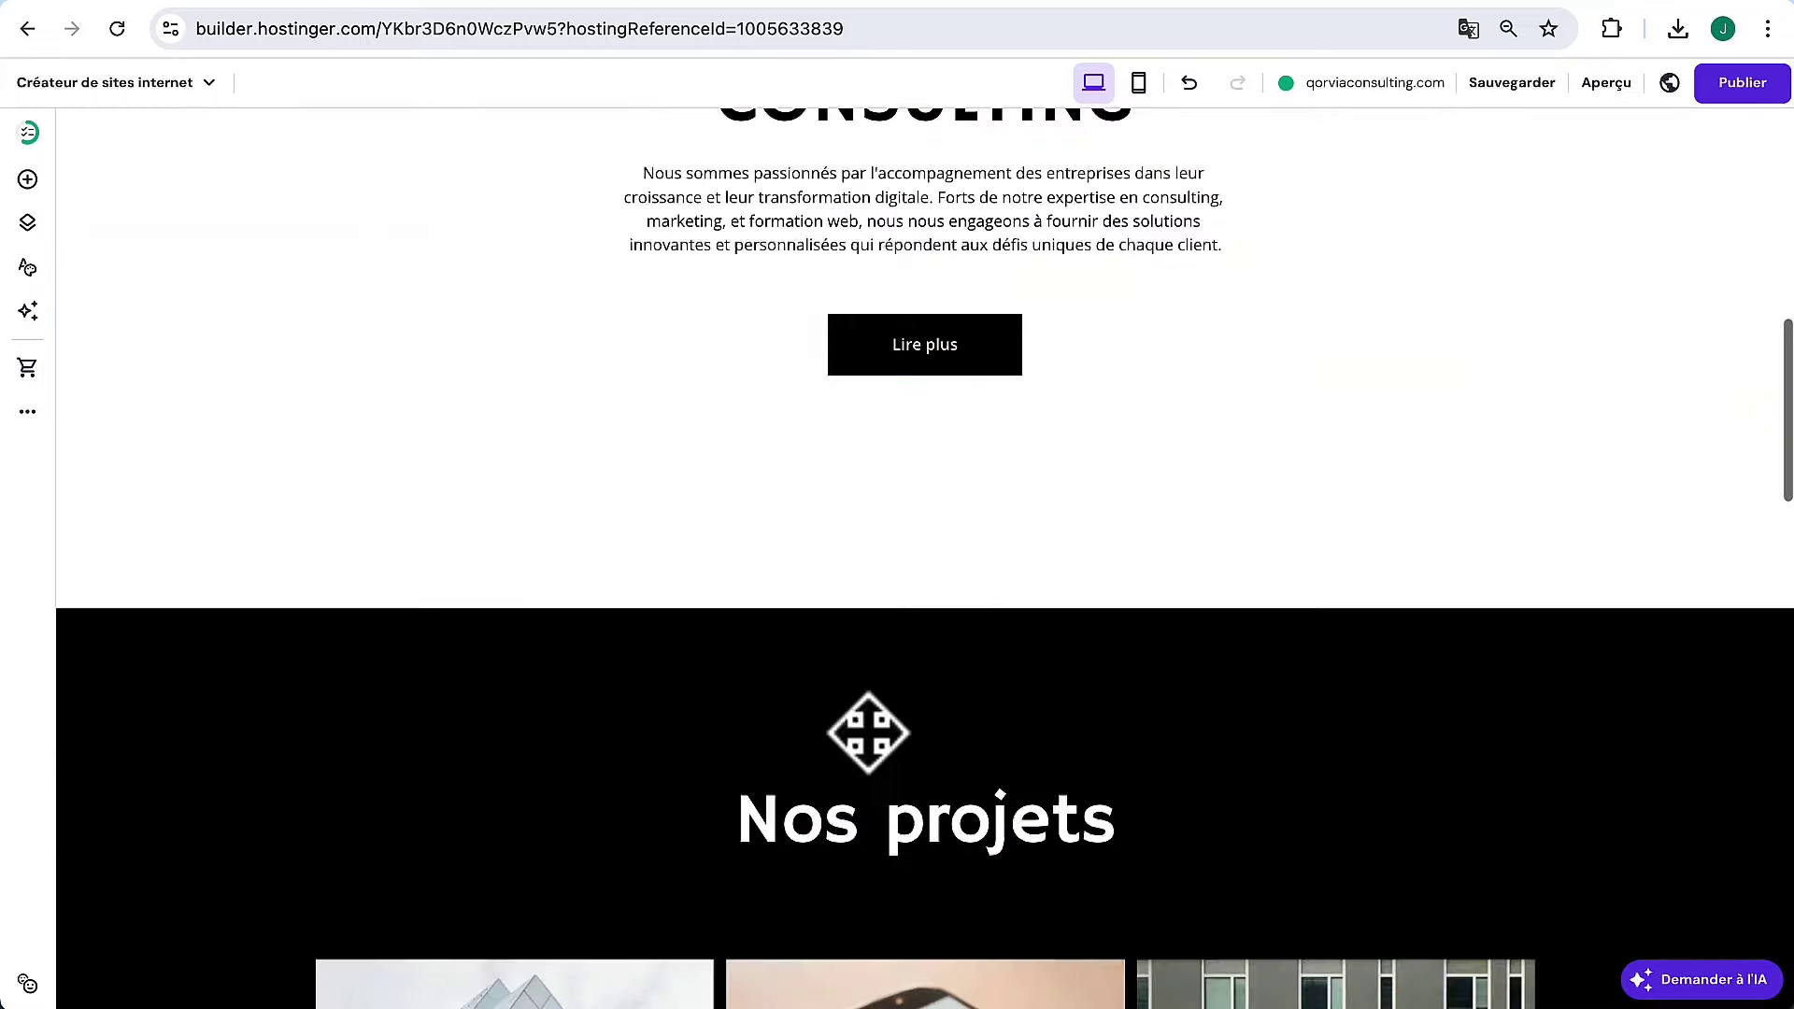
Open the image picker for the Careers section's background and search the free images for "office"
{"action": "scroll", "coordinate": [869, 747], "scroll_direction": "down", "scroll_amount": 15}
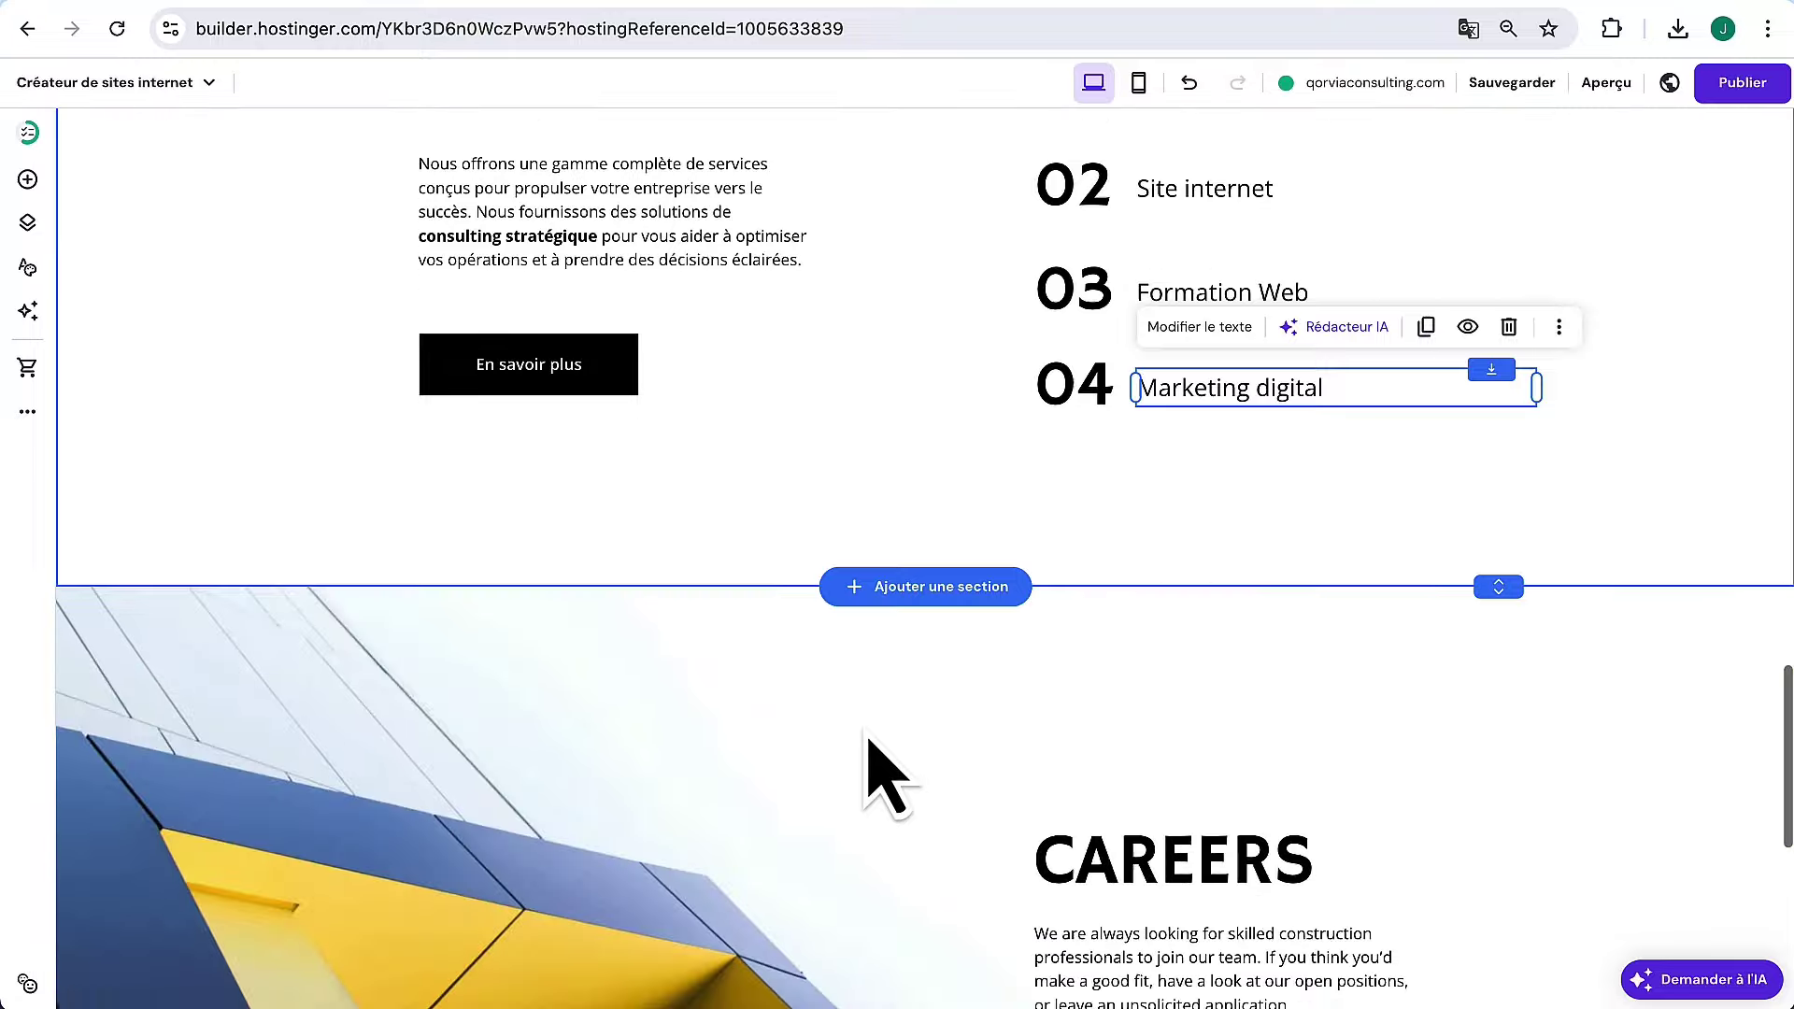
{"action": "scroll", "coordinate": [888, 776], "scroll_direction": "down", "scroll_amount": 4}
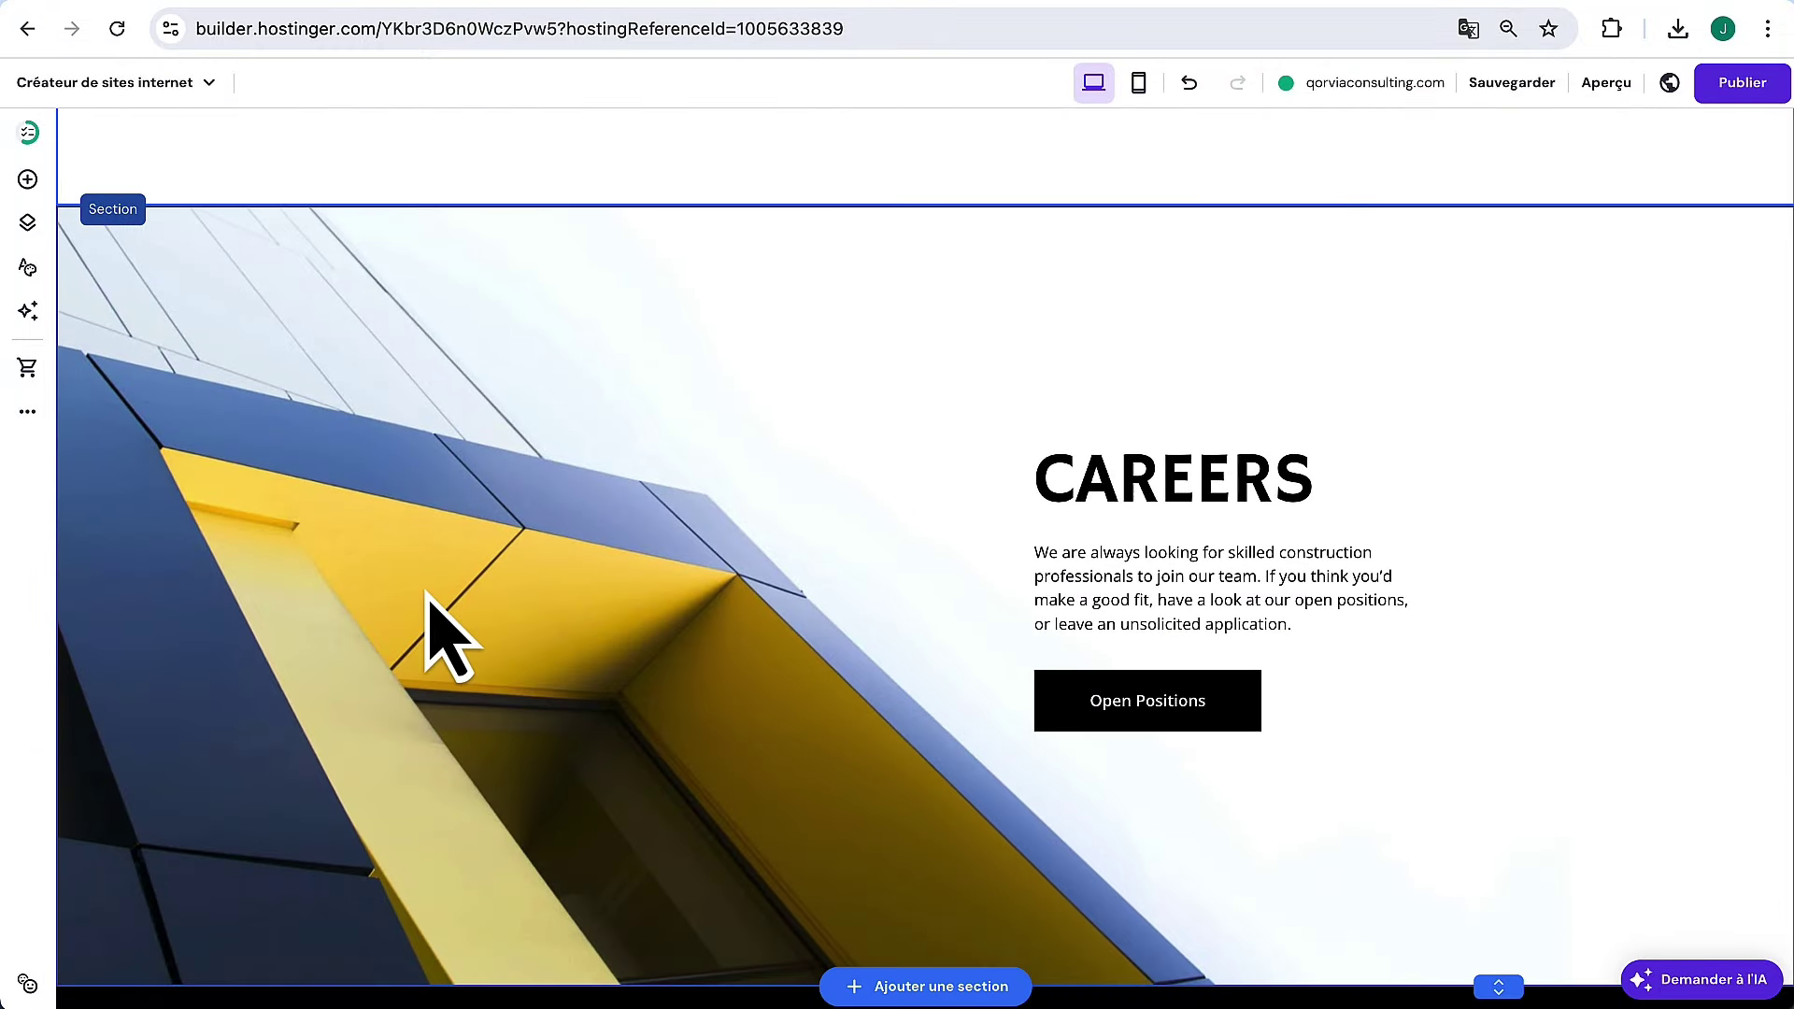
{"action": "left_click", "coordinate": [428, 594]}
{"action": "scroll", "coordinate": [703, 416], "scroll_direction": "down", "scroll_amount": 3}
{"action": "scroll", "coordinate": [705, 418], "scroll_direction": "up", "scroll_amount": 3}
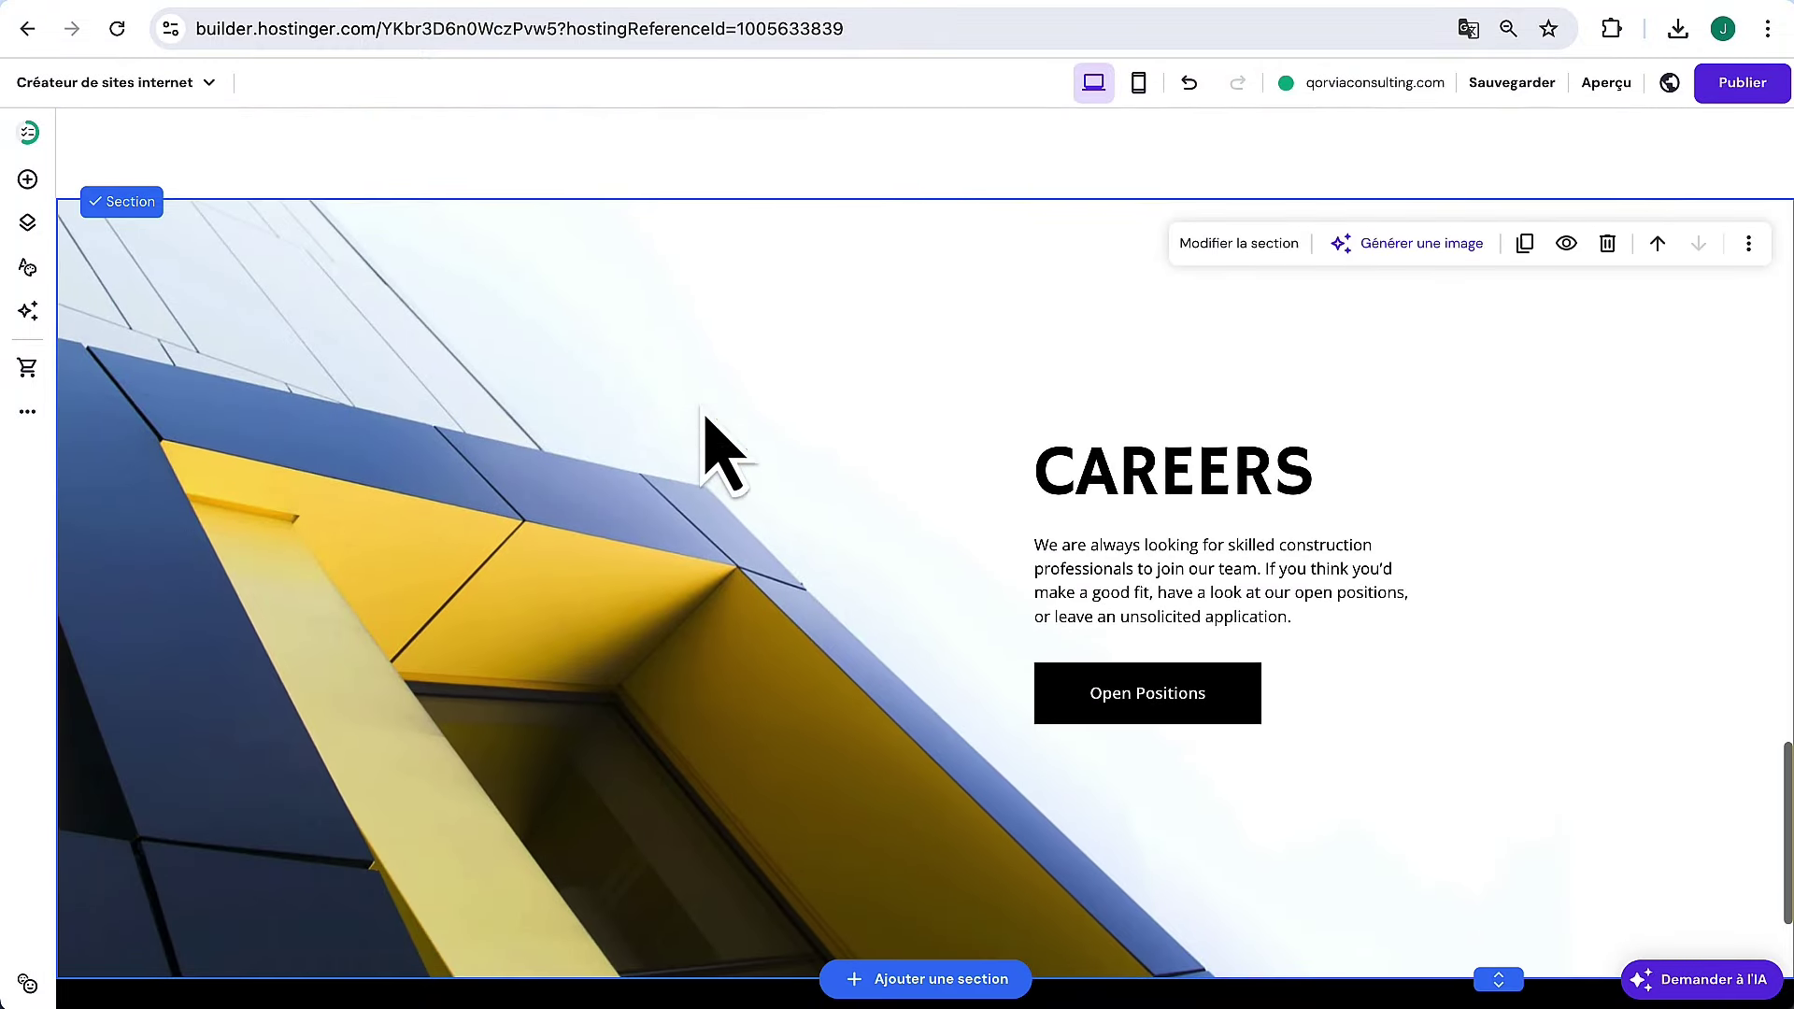
{"action": "left_click", "coordinate": [1213, 248]}
{"action": "left_click", "coordinate": [1553, 534]}
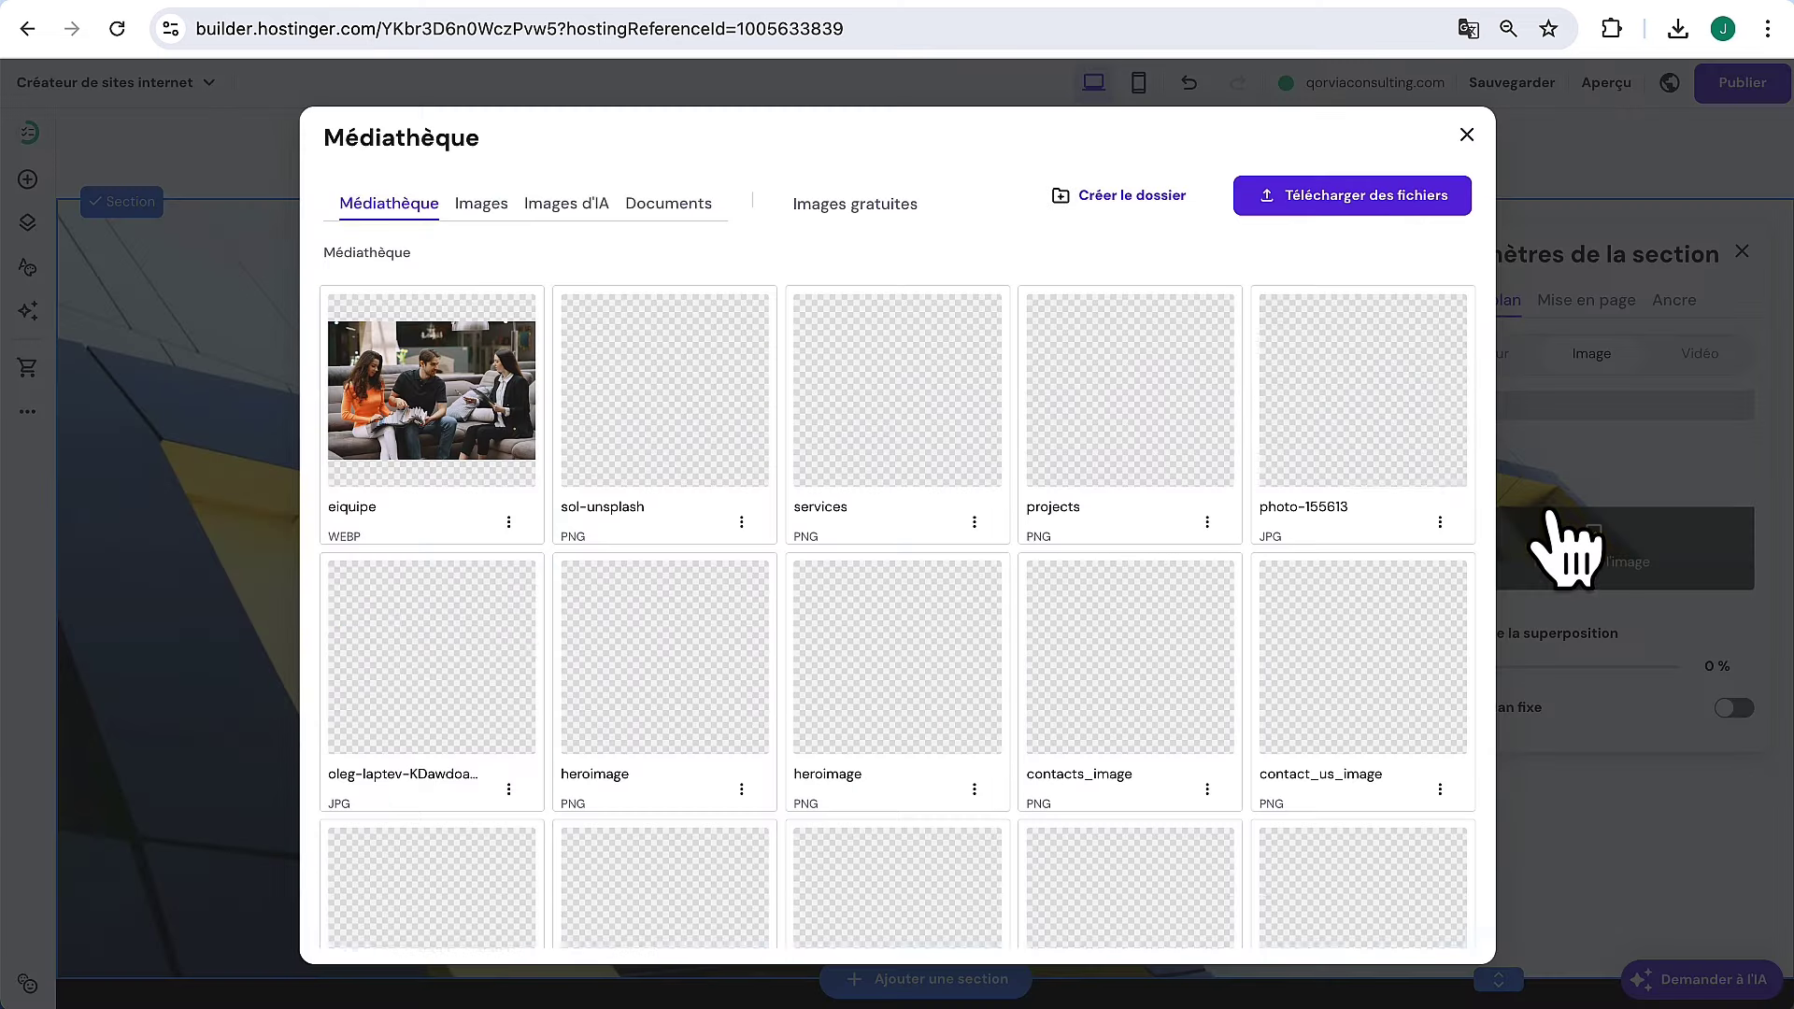
{"action": "left_click", "coordinate": [869, 205]}
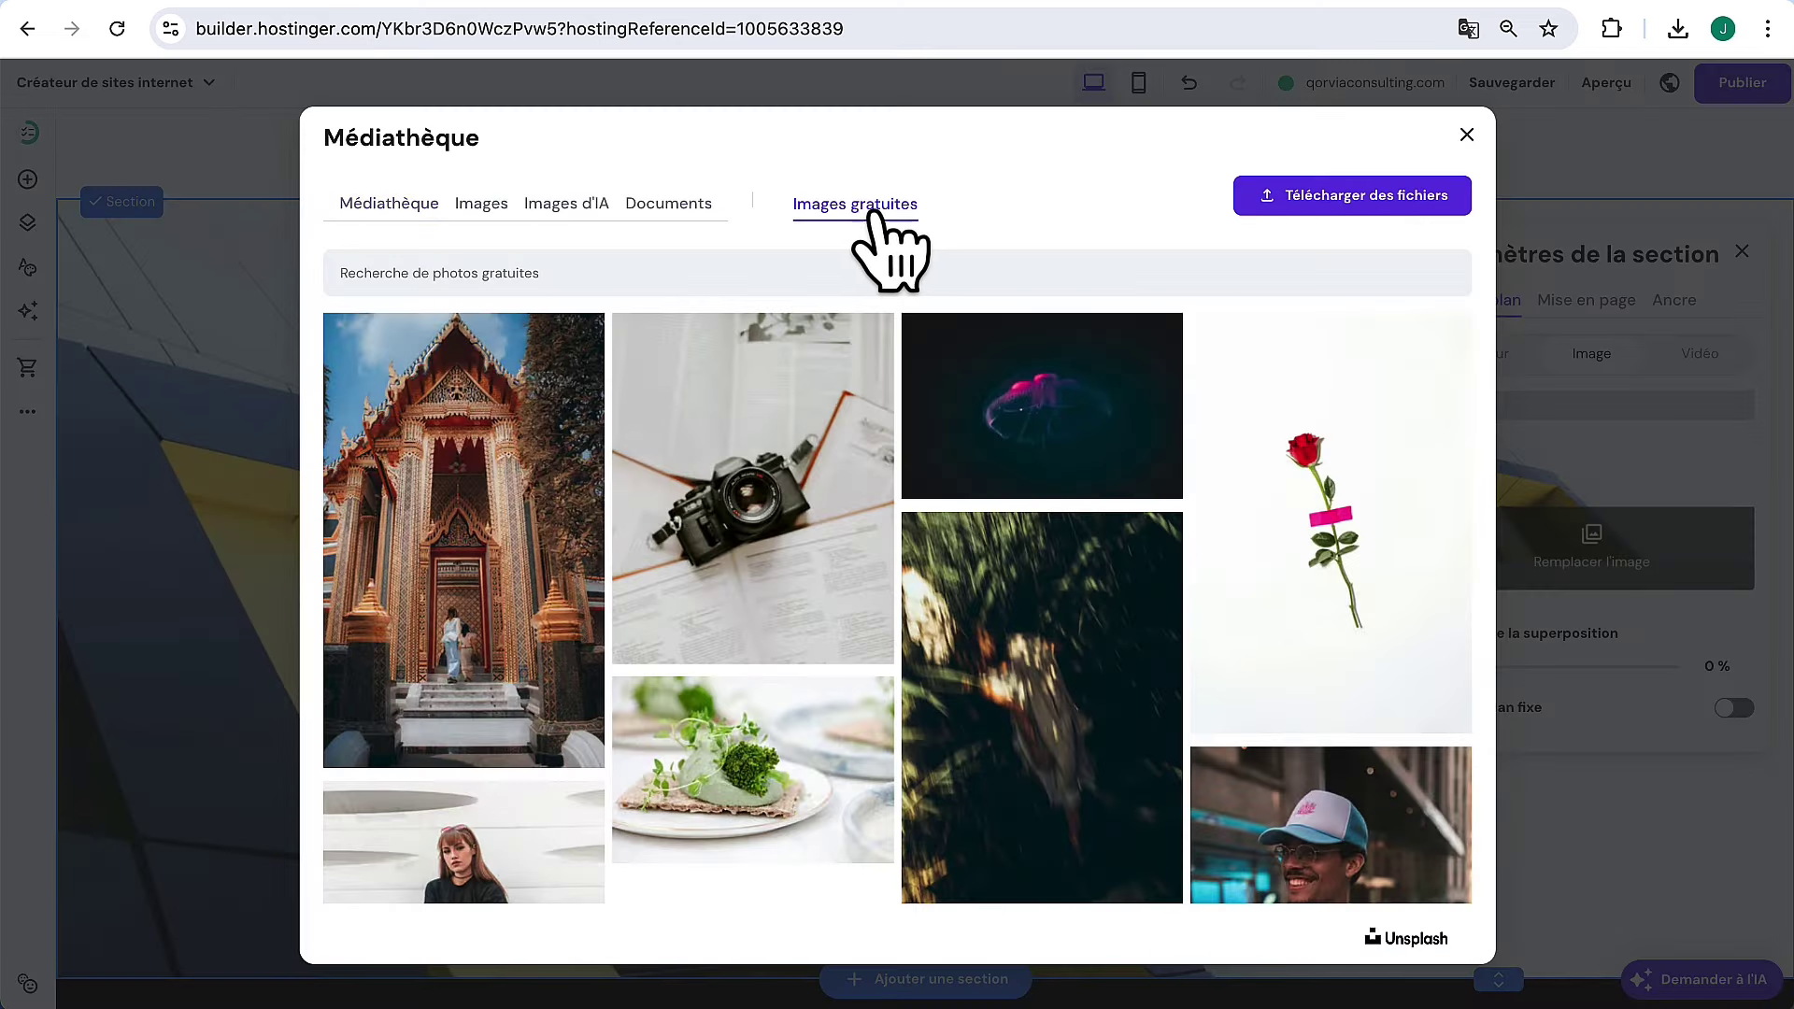
{"action": "left_click", "coordinate": [639, 285]}
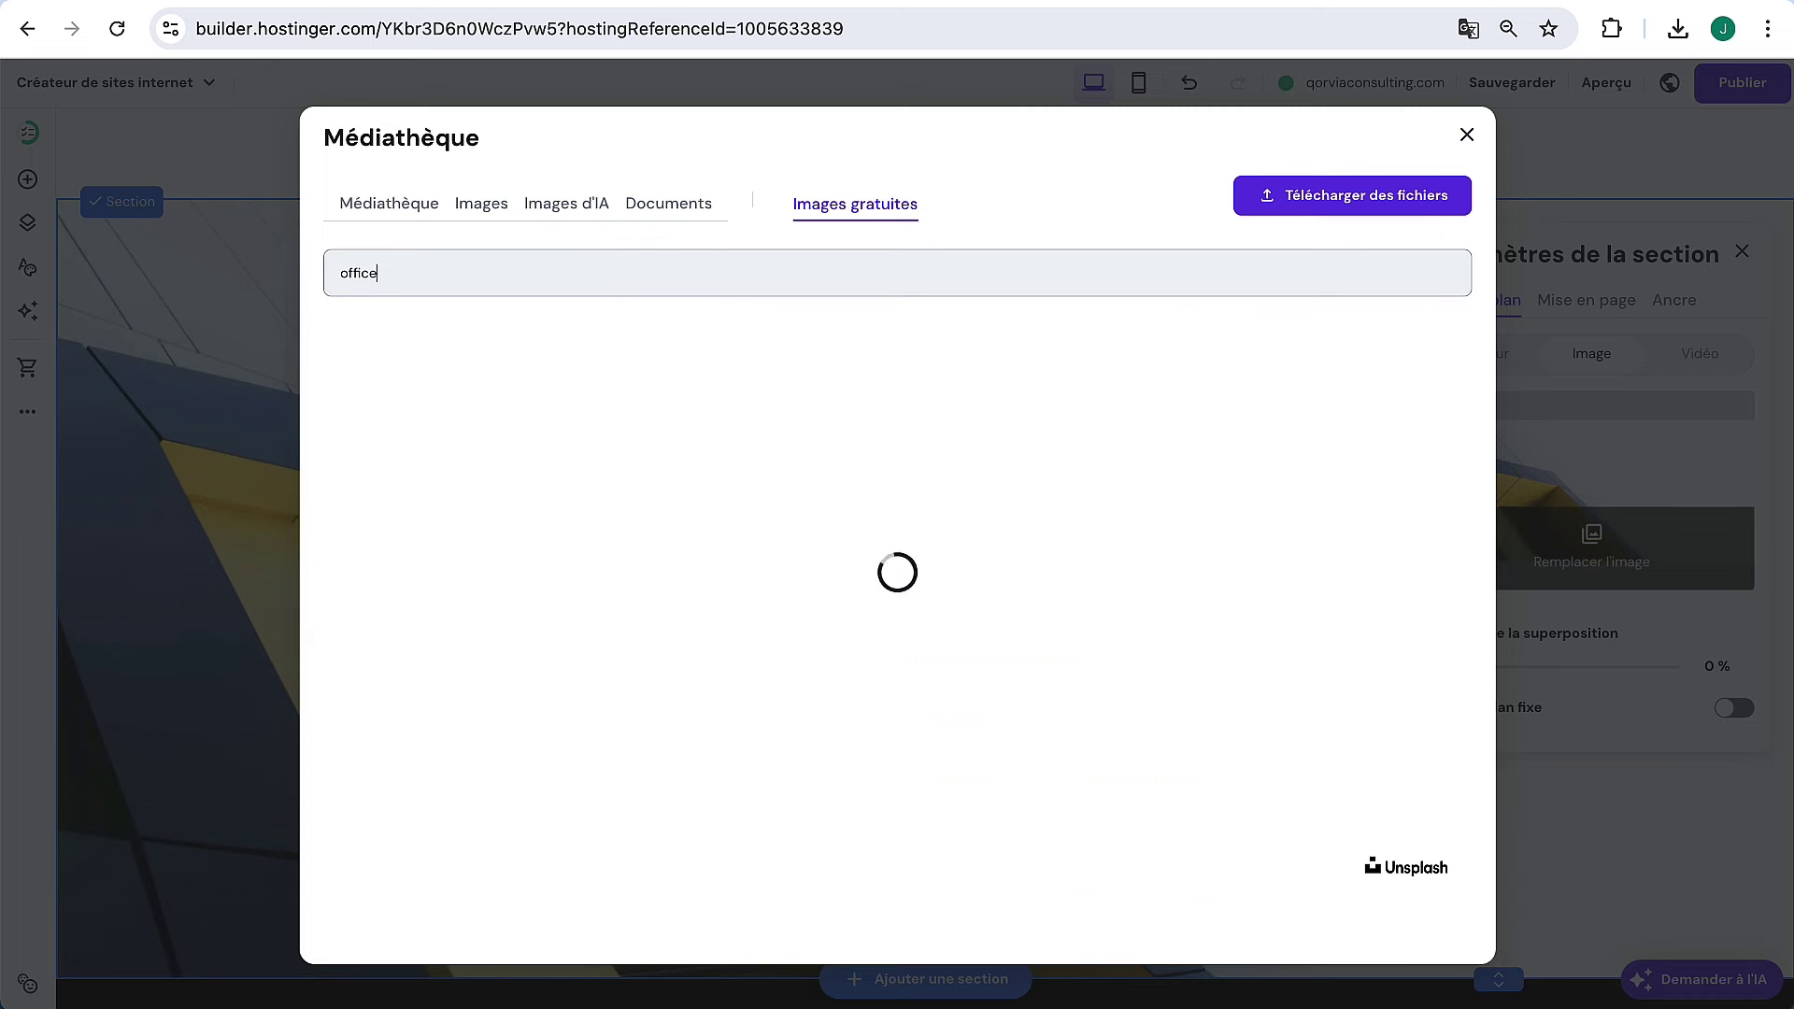
Use the black-and-white photo of people working on laptops as the Careers section background, with overlay opacity at 74 %
{"action": "scroll", "coordinate": [962, 673], "scroll_direction": "down", "scroll_amount": 1}
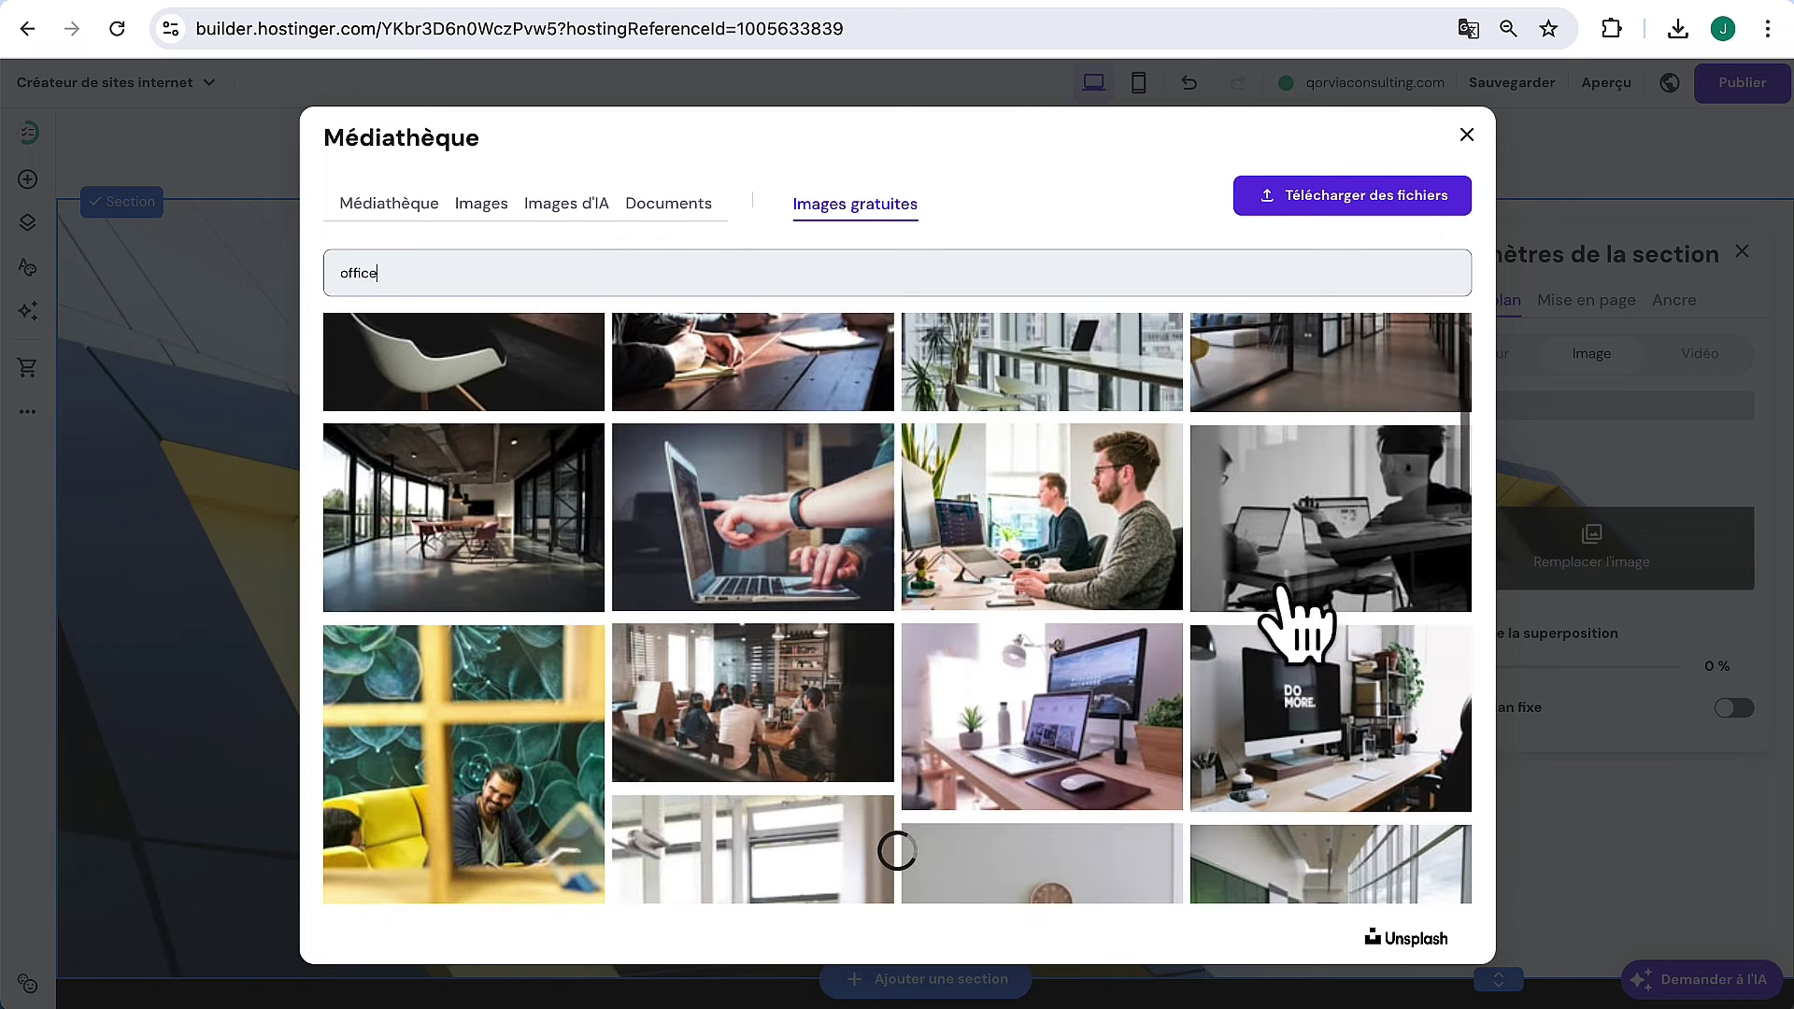
{"action": "left_click", "coordinate": [1413, 533]}
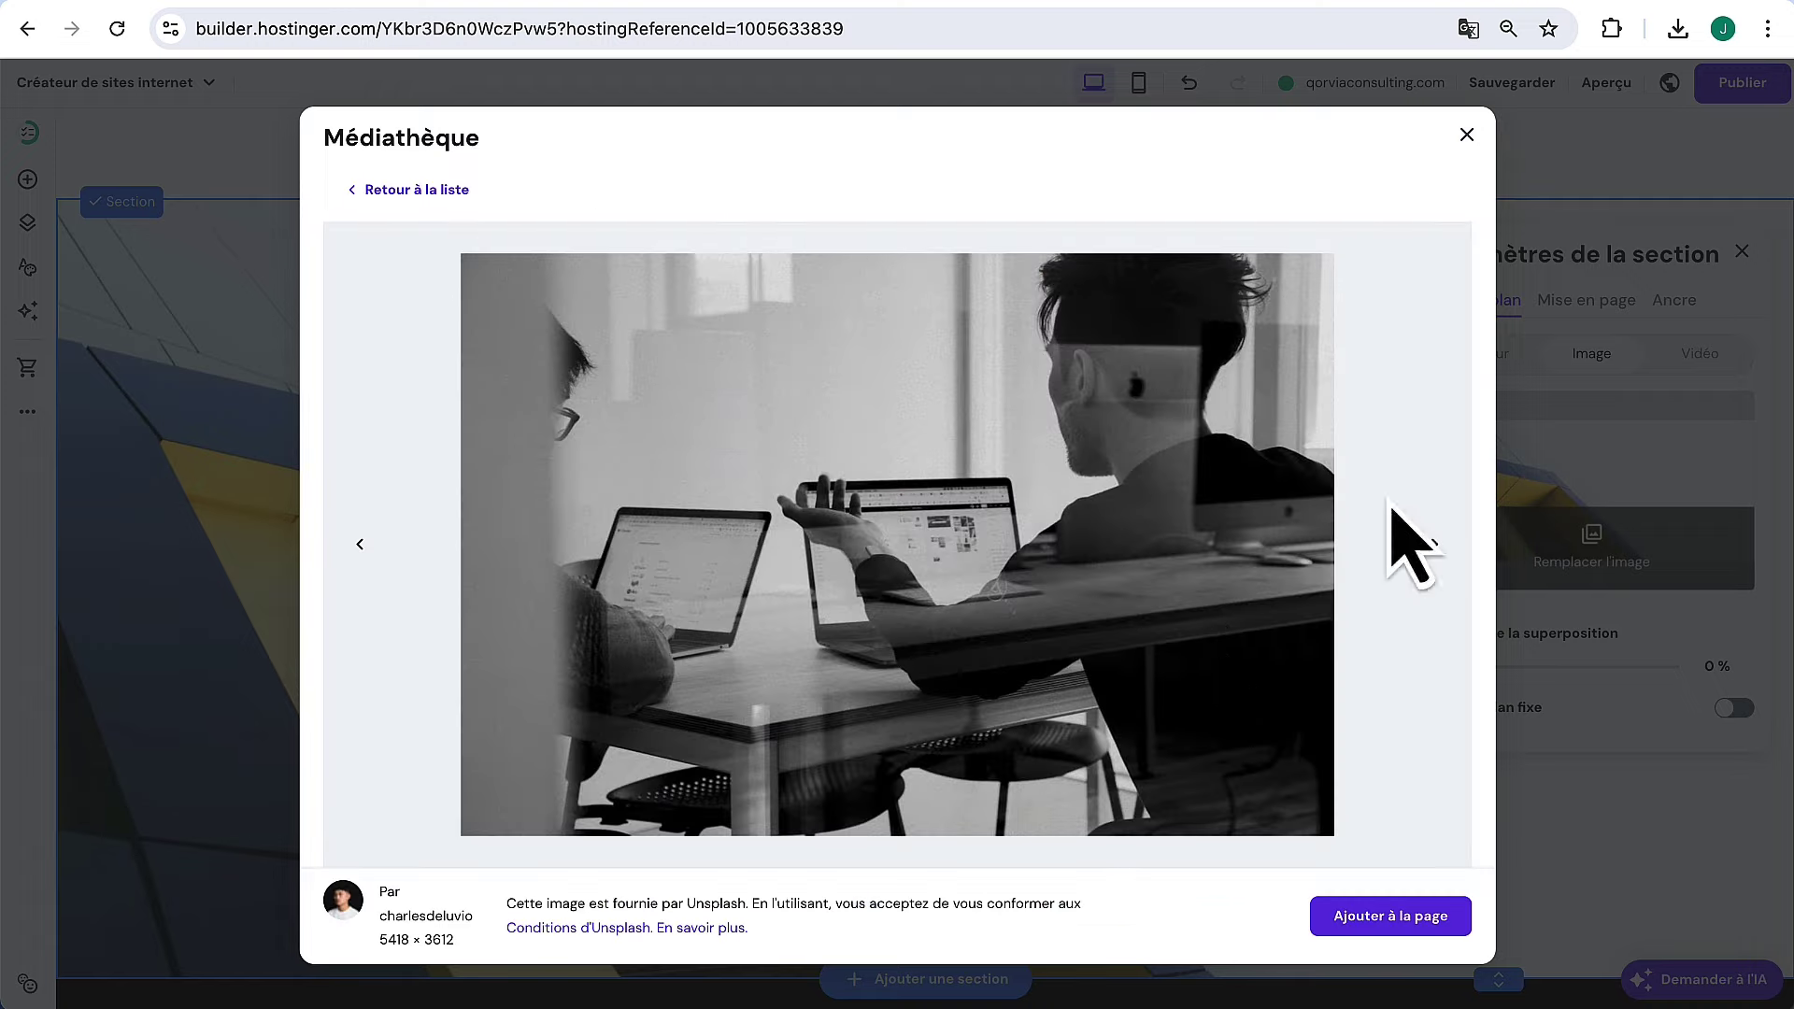
{"action": "left_click", "coordinate": [1401, 919]}
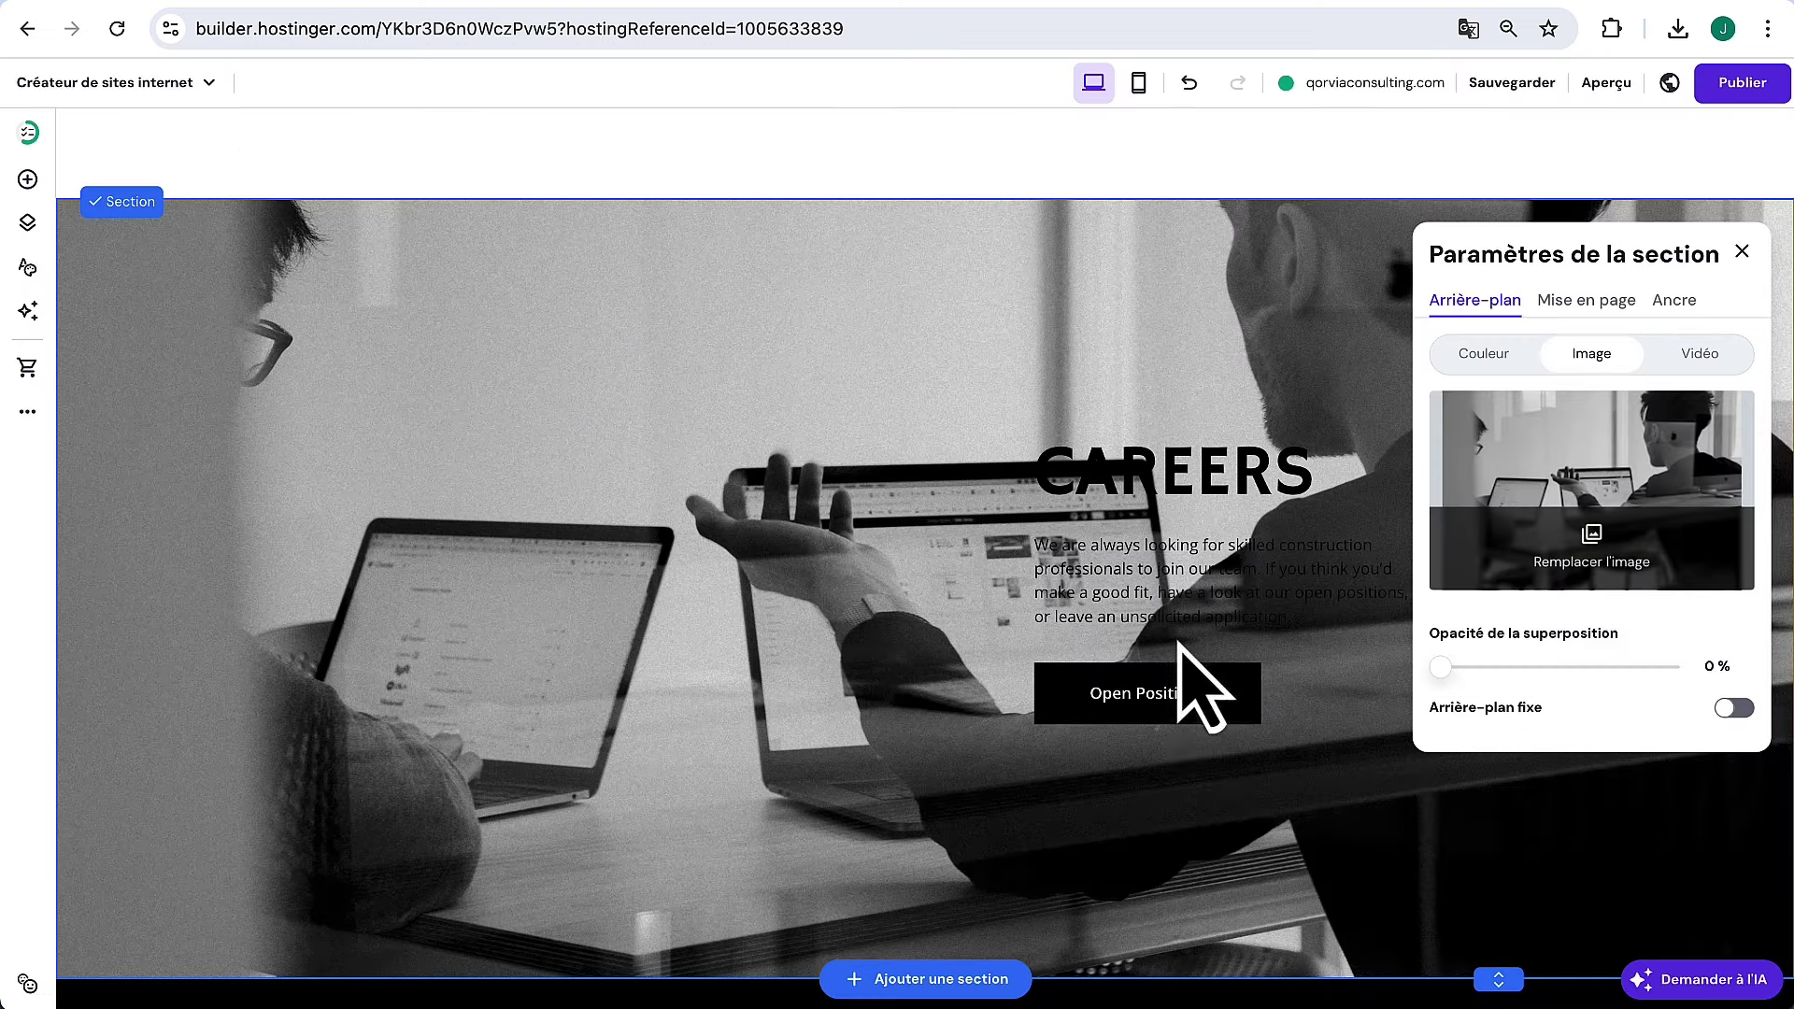
{"action": "left_click_drag", "start_coordinate": [1440, 674], "coordinate": [1601, 673]}
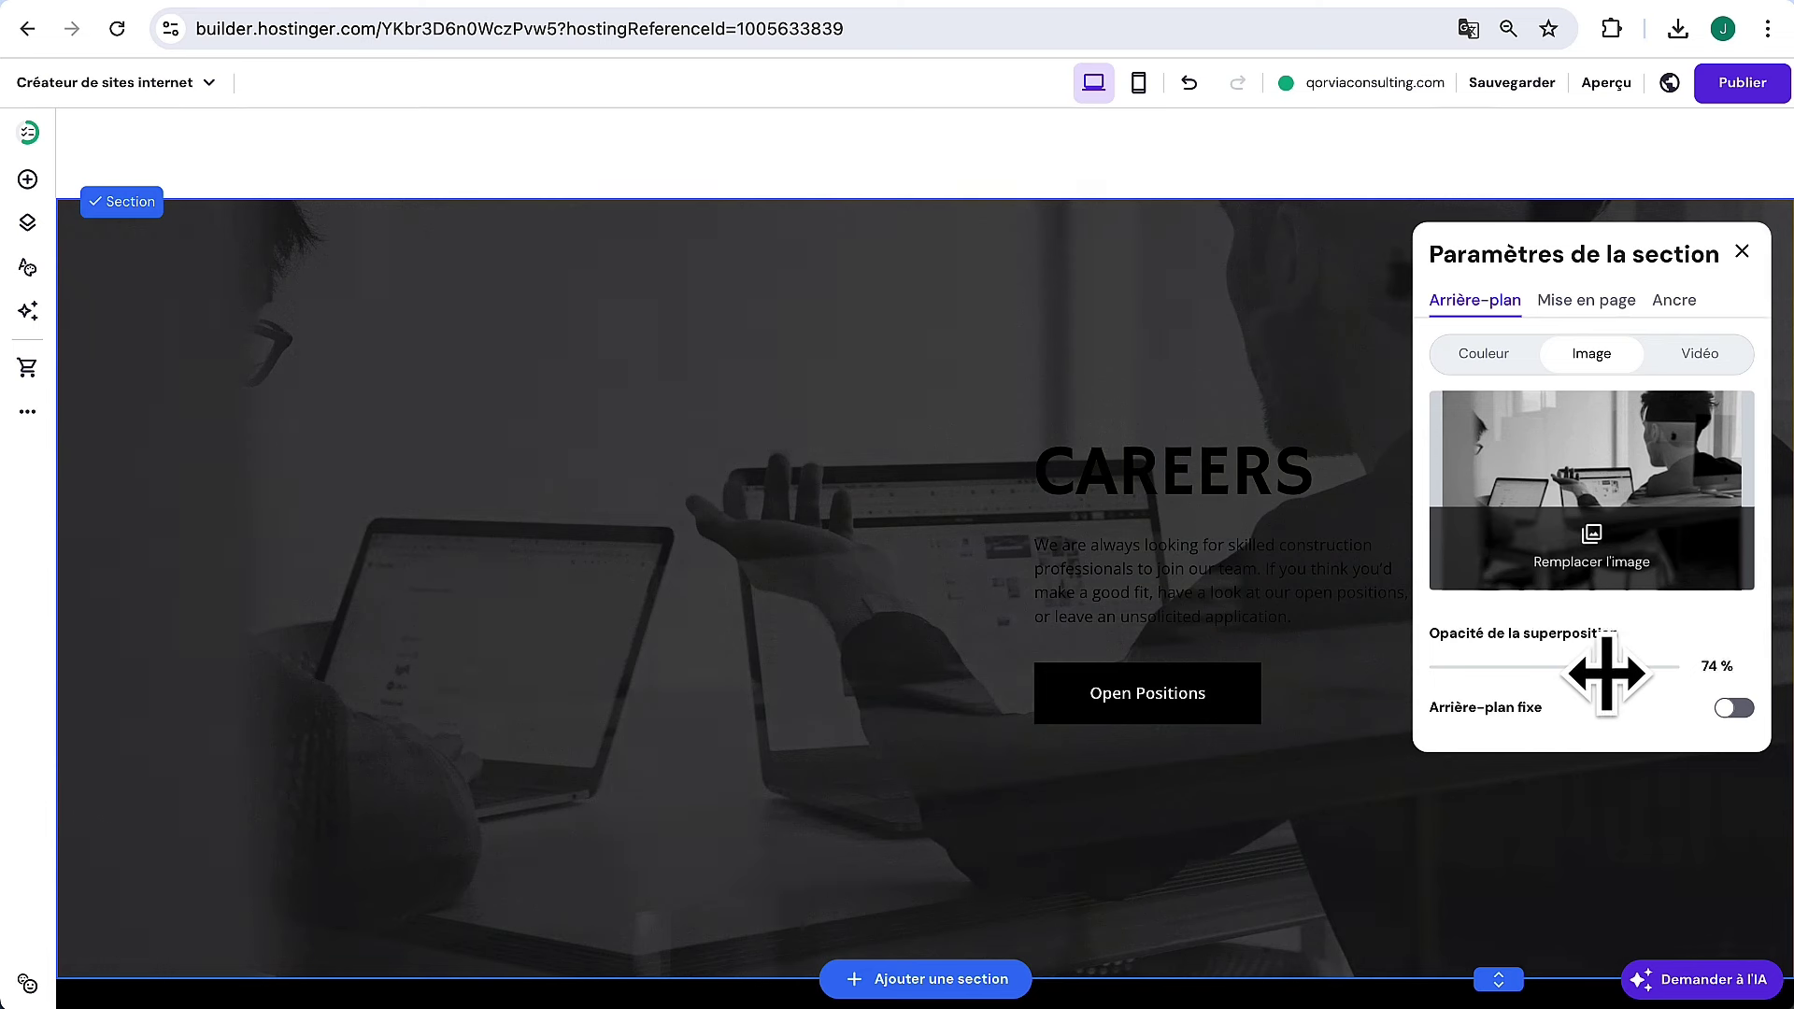
{"action": "left_click", "coordinate": [945, 508]}
Change the text color of the "CAREERS" heading and the paragraph below it to white (#ffffff)
{"action": "left_click", "coordinate": [1241, 454]}
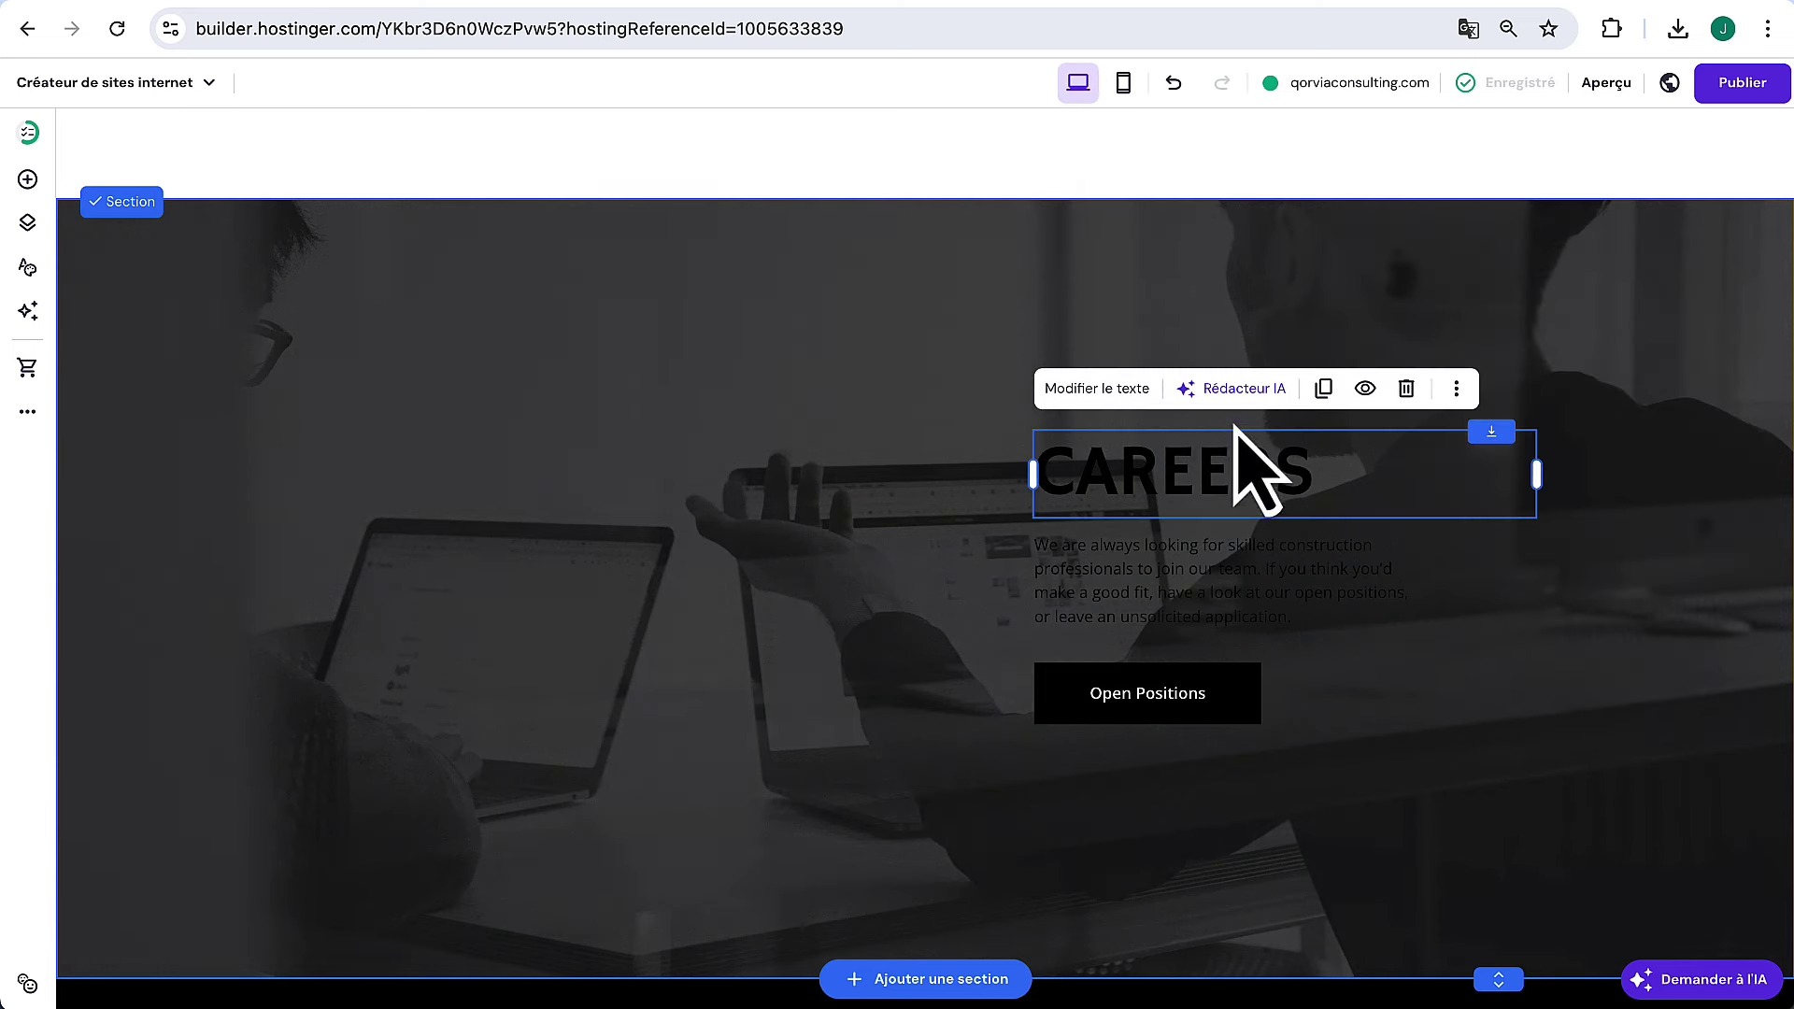
{"action": "left_click", "coordinate": [1117, 391]}
{"action": "left_click", "coordinate": [963, 389]}
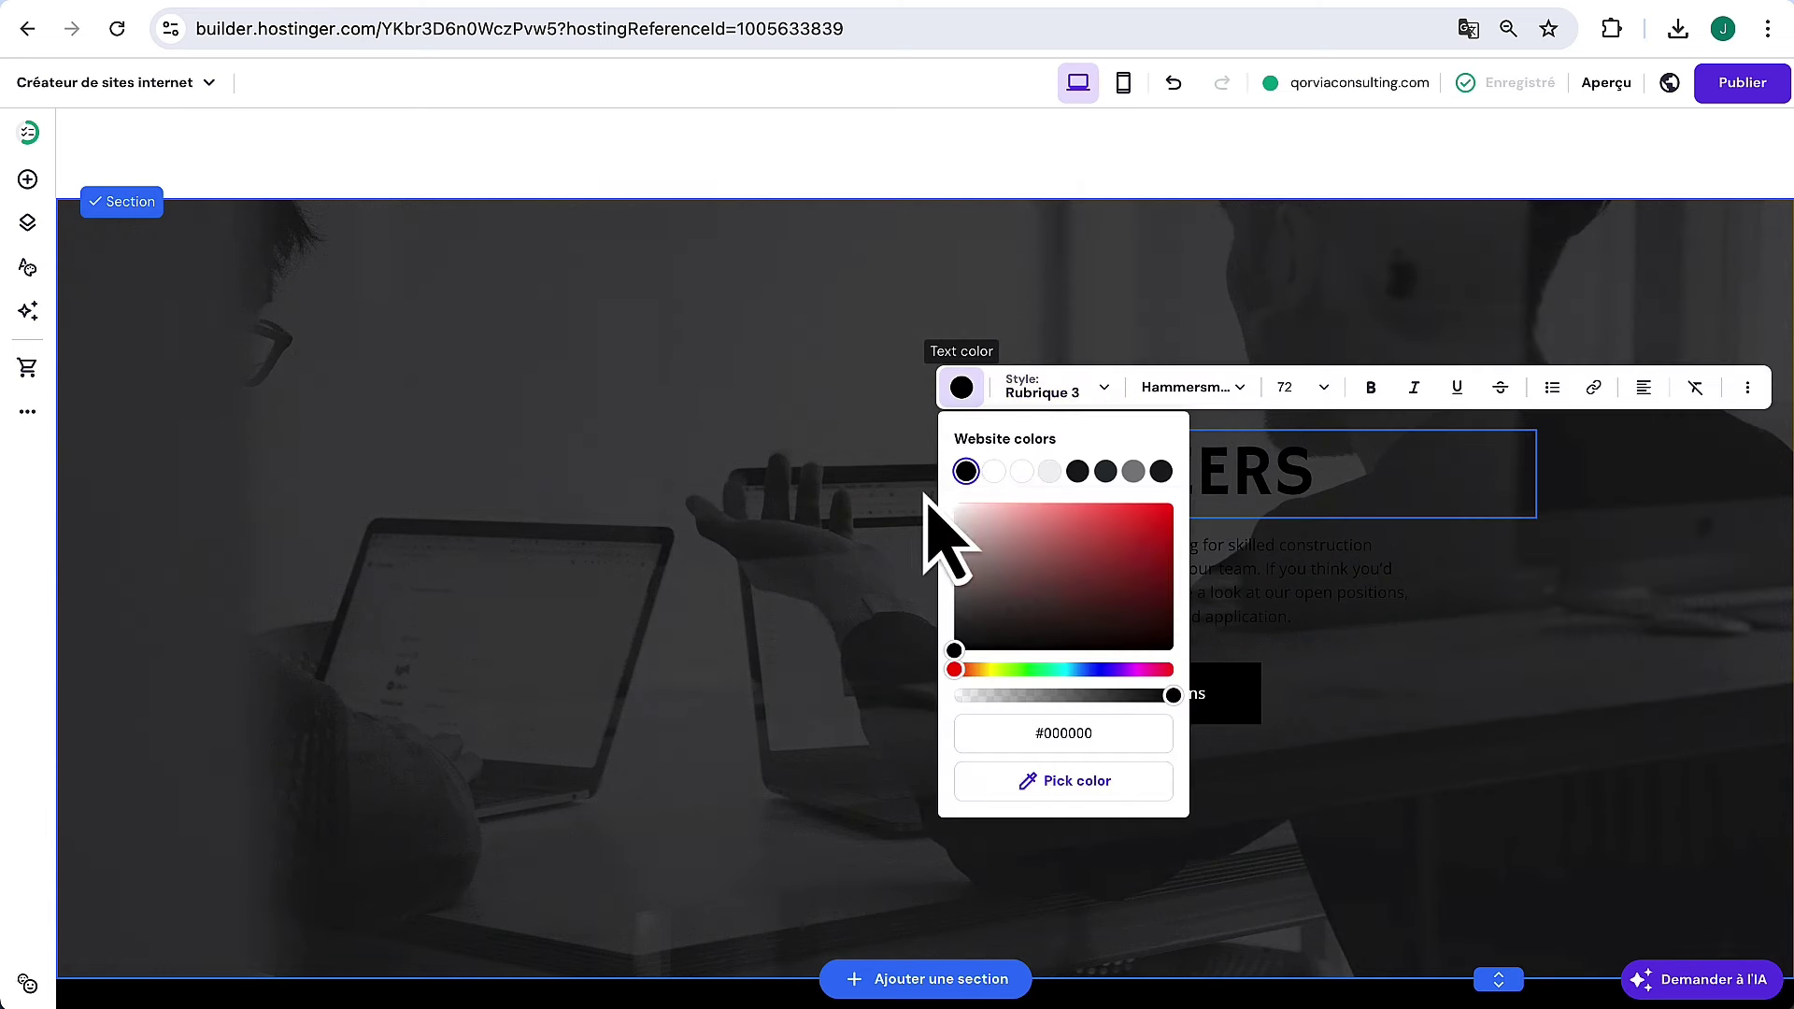
{"action": "left_click", "coordinate": [795, 495]}
{"action": "left_click", "coordinate": [1121, 573]}
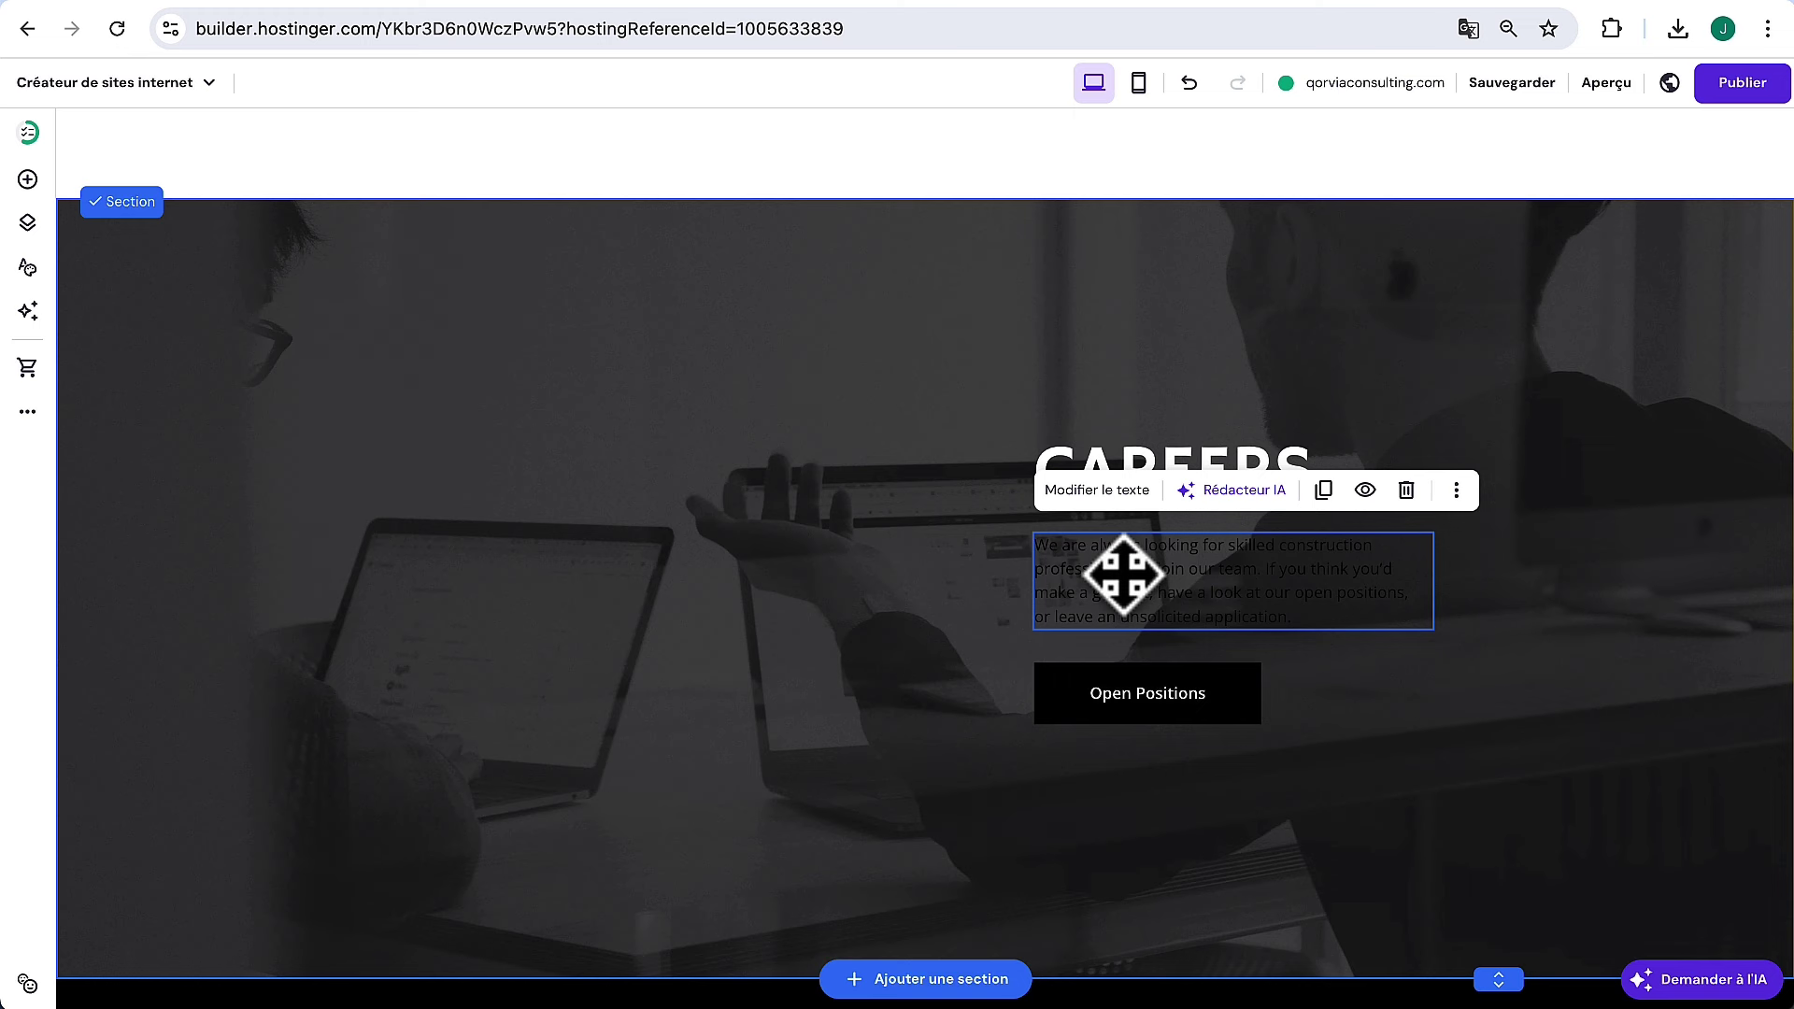
{"action": "left_click", "coordinate": [1066, 493]}
{"action": "left_click", "coordinate": [965, 490]}
{"action": "left_click_drag", "start_coordinate": [990, 721], "coordinate": [822, 552]}
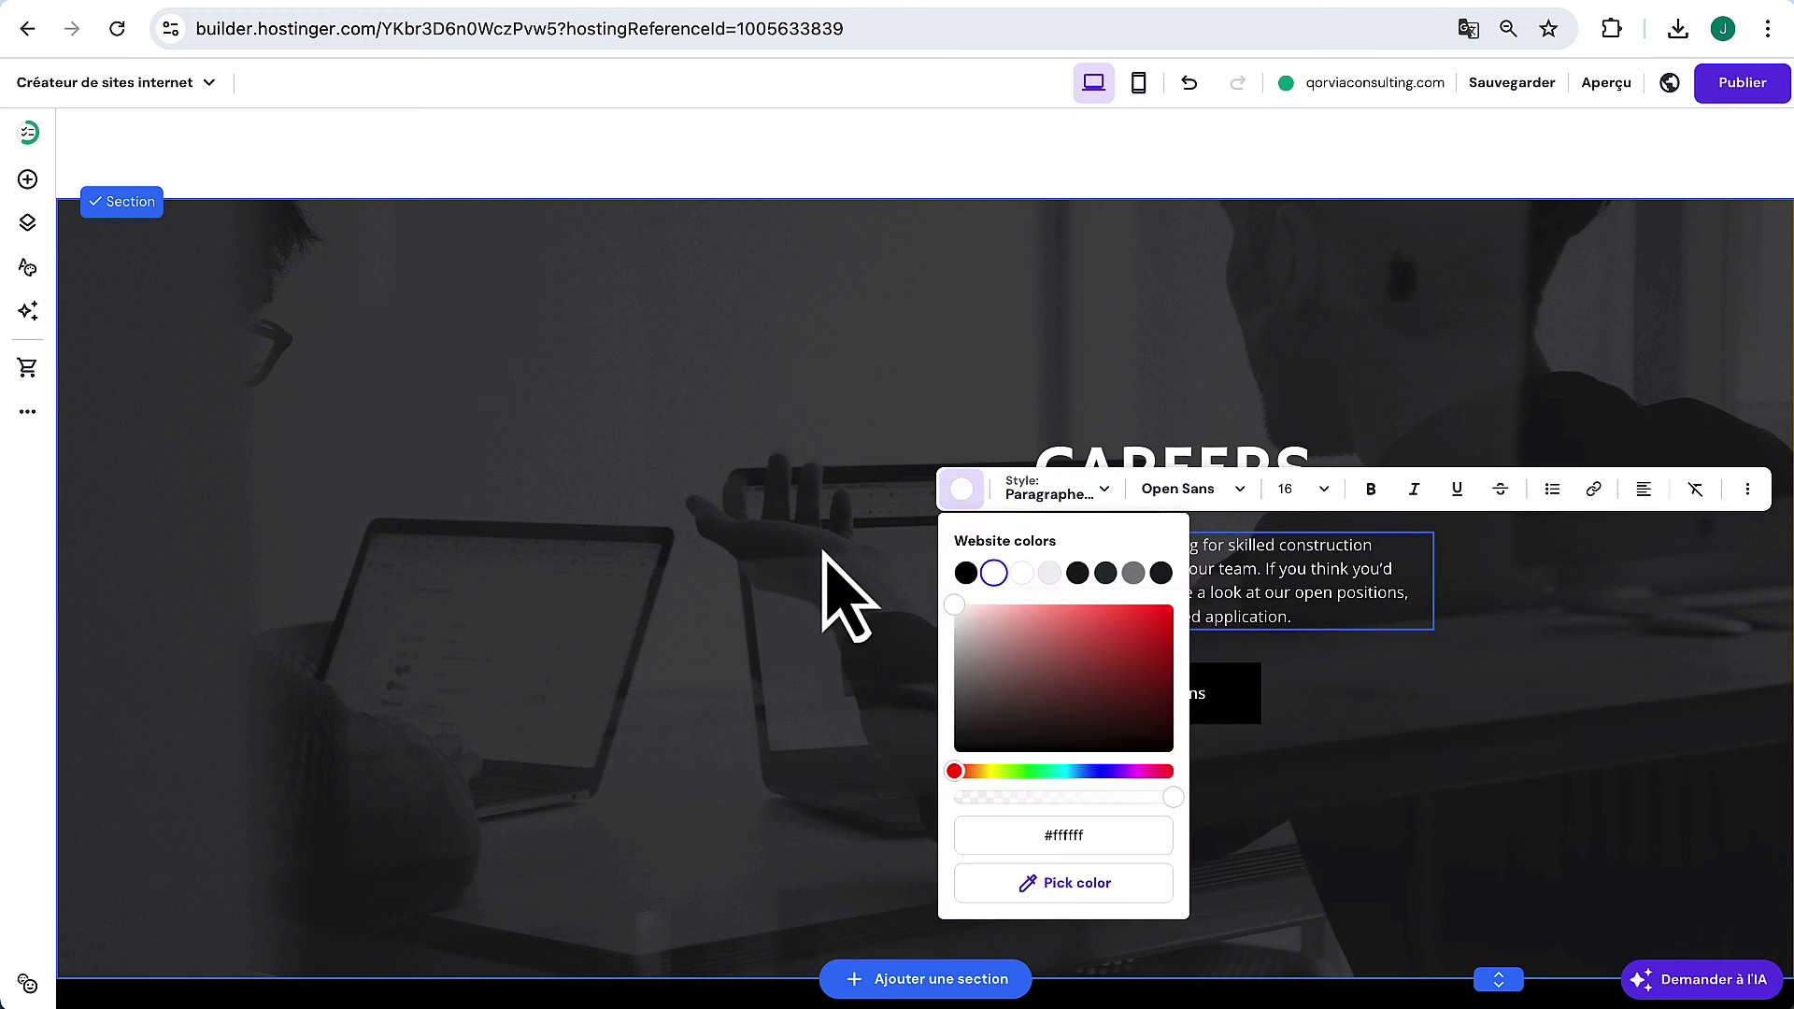
{"action": "left_click", "coordinate": [822, 552]}
Center-align the text of the Careers paragraph and of the "CAREERS" heading
{"action": "left_click", "coordinate": [1210, 573]}
{"action": "key", "text": "ctrl+a"}
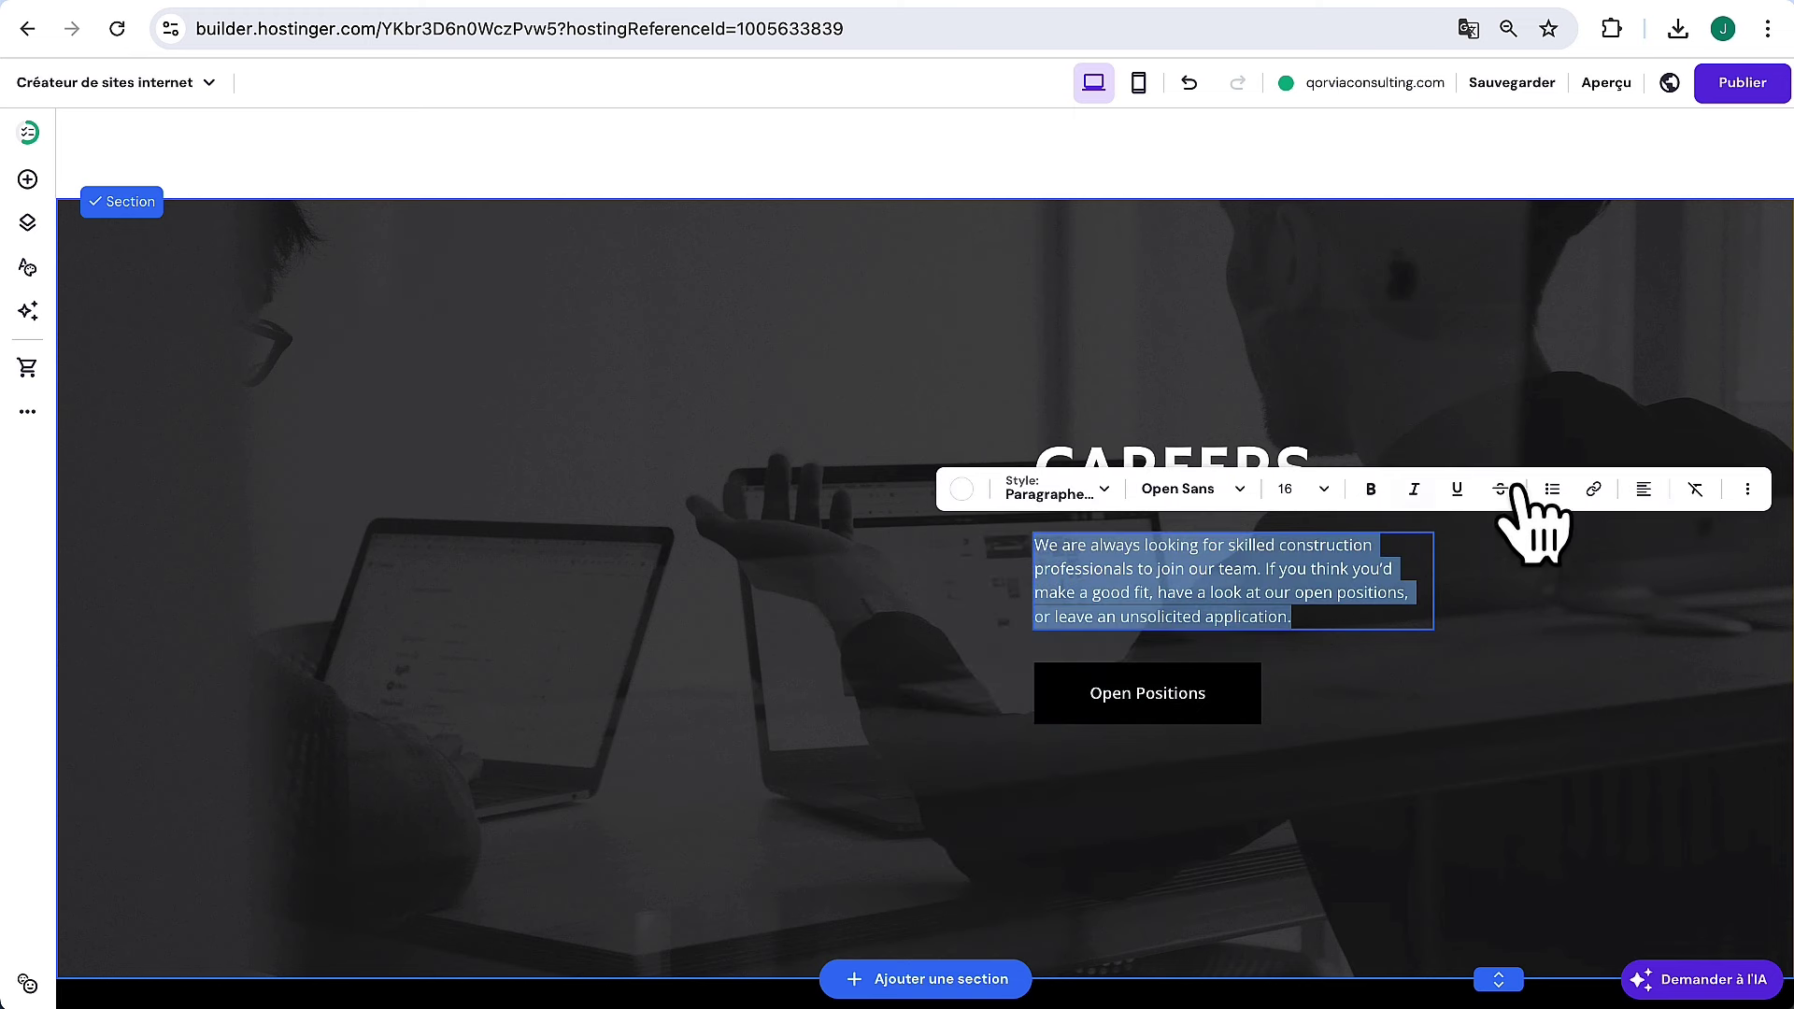
{"action": "left_click", "coordinate": [1644, 489]}
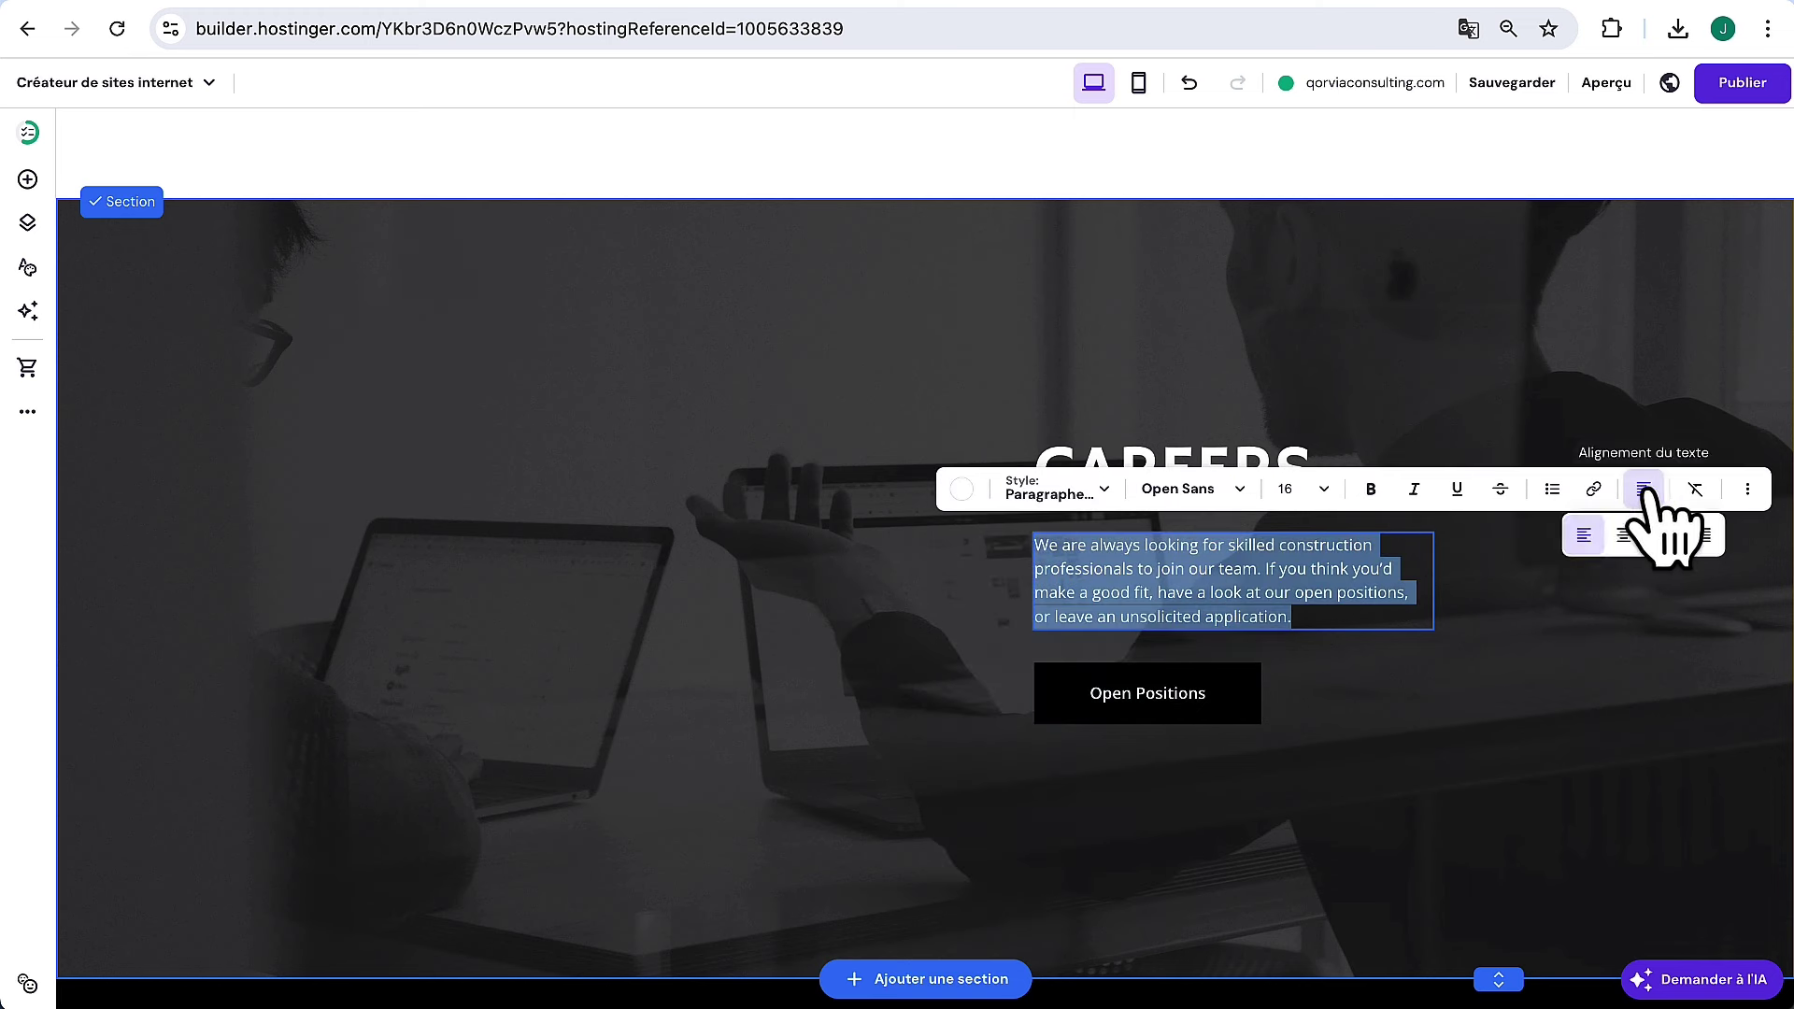
{"action": "left_click", "coordinate": [1624, 537]}
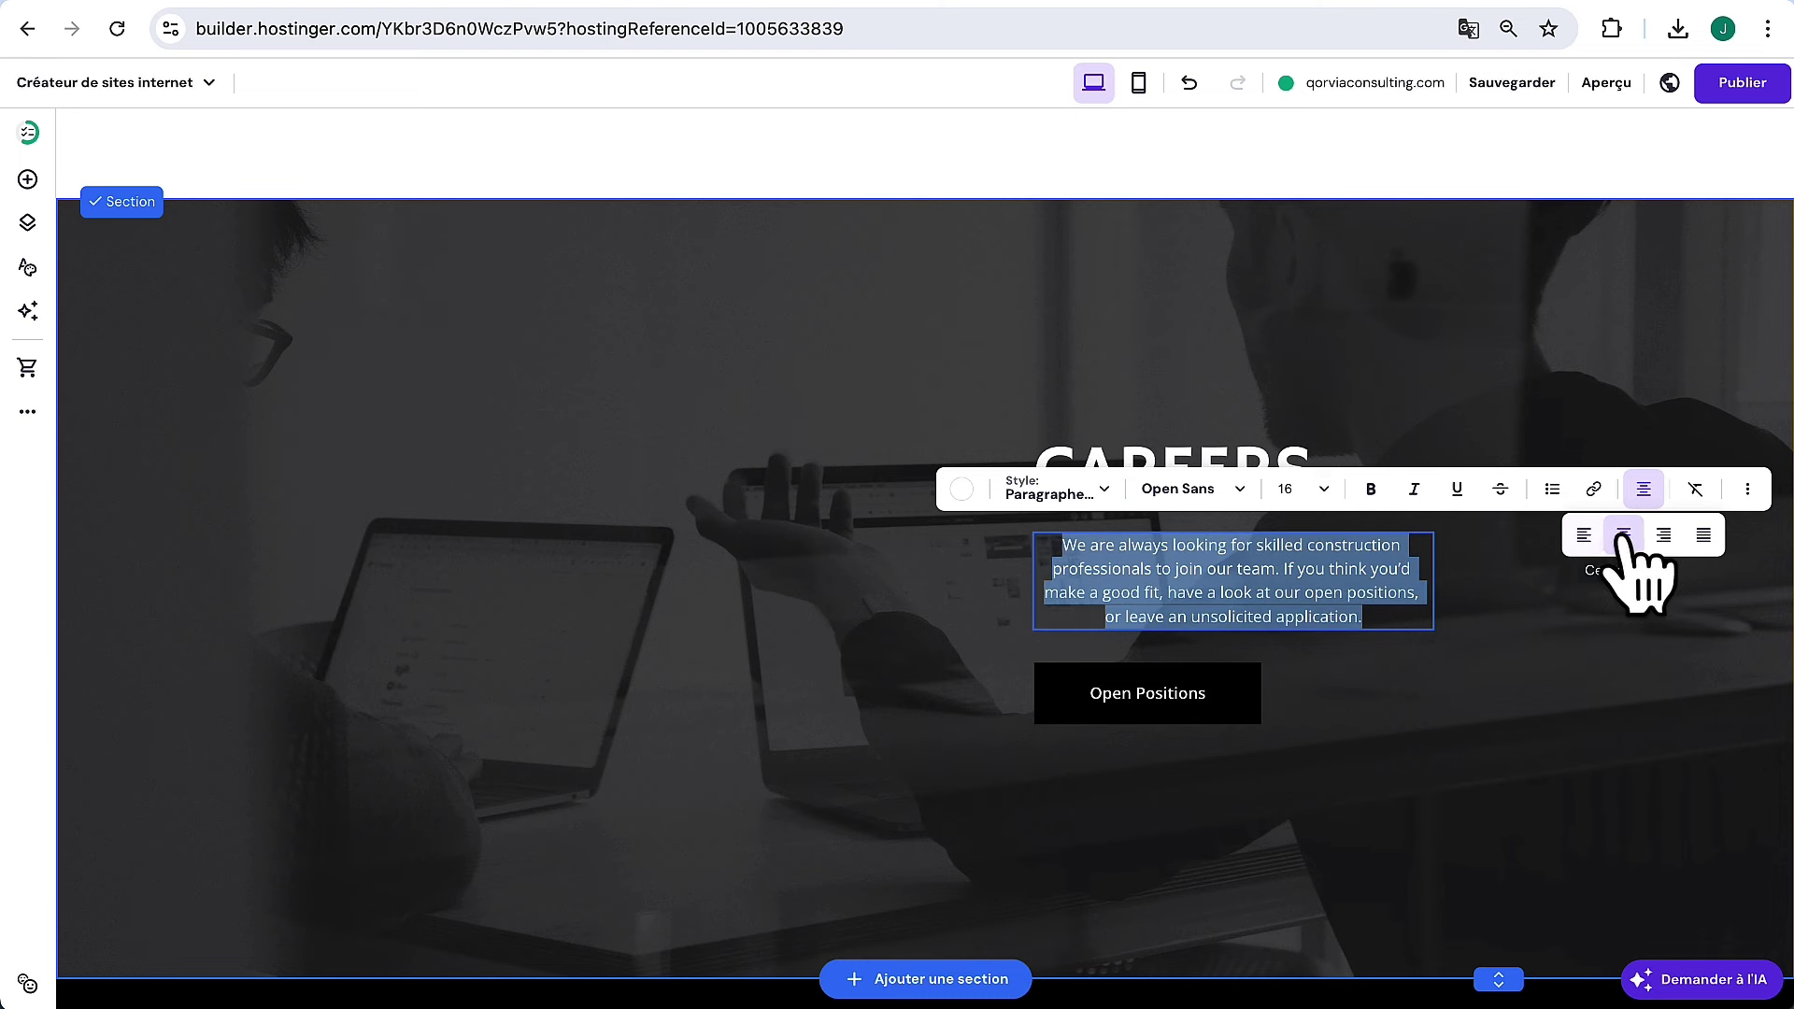
{"action": "key", "text": "Escape"}
{"action": "left_click", "coordinate": [1186, 440]}
{"action": "left_click", "coordinate": [1209, 439]}
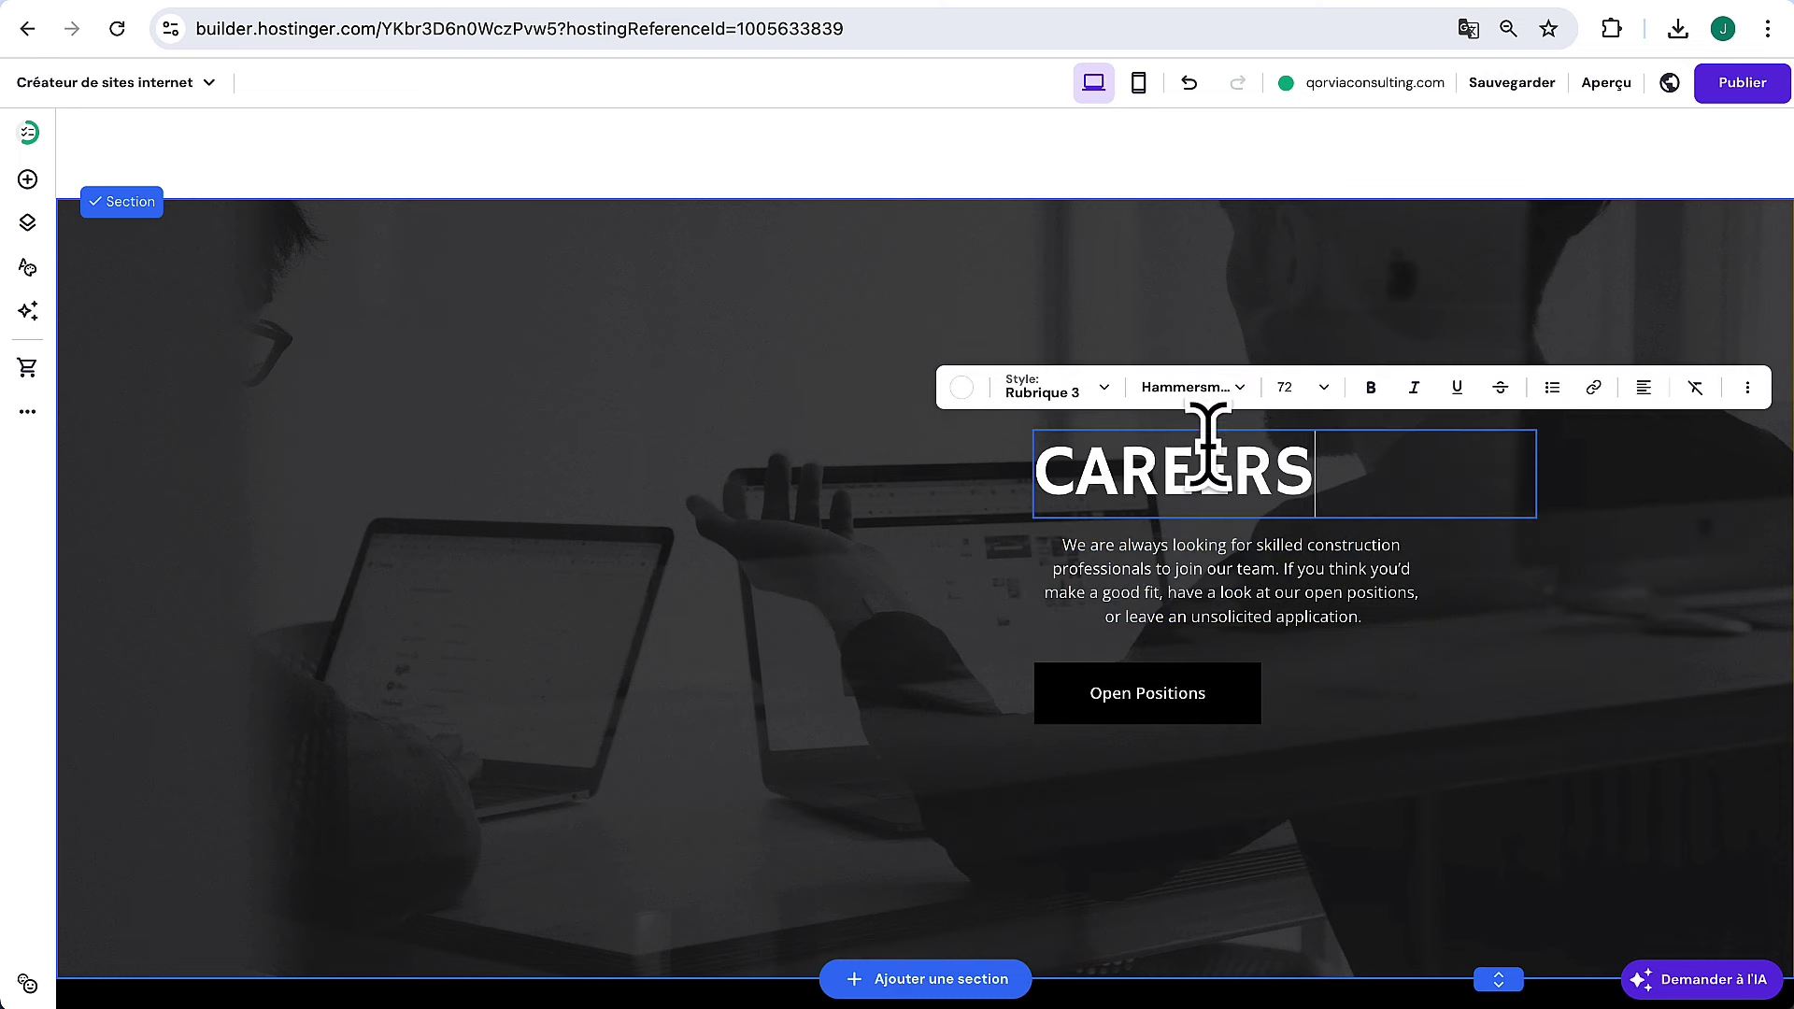
{"action": "key", "text": "ctrl+a"}
{"action": "left_click", "coordinate": [1644, 387]}
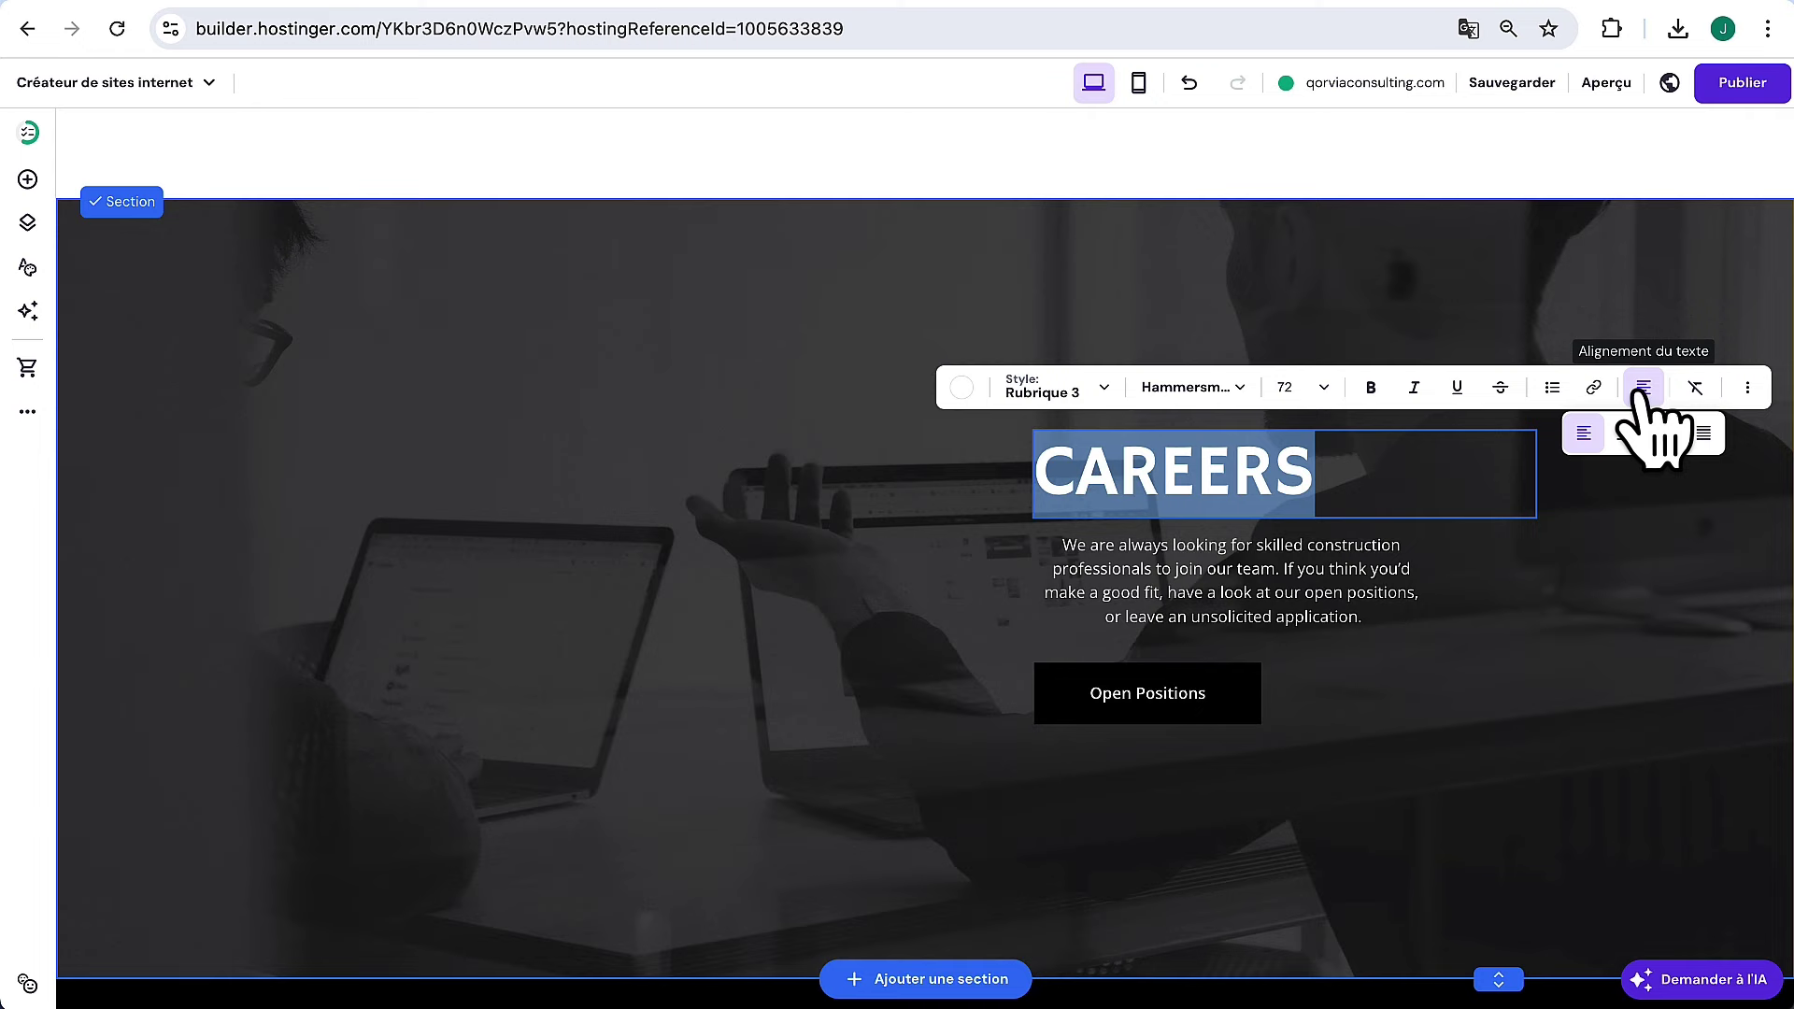
{"action": "left_click", "coordinate": [1624, 432]}
{"action": "key", "text": "Escape"}
Move the Careers paragraph, heading and "Open Positions" button to the horizontal center of the section
{"action": "left_click_drag", "start_coordinate": [1306, 609], "coordinate": [970, 603]}
{"action": "left_click_drag", "start_coordinate": [1330, 473], "coordinate": [963, 486]}
{"action": "left_click_drag", "start_coordinate": [1134, 689], "coordinate": [1012, 710]}
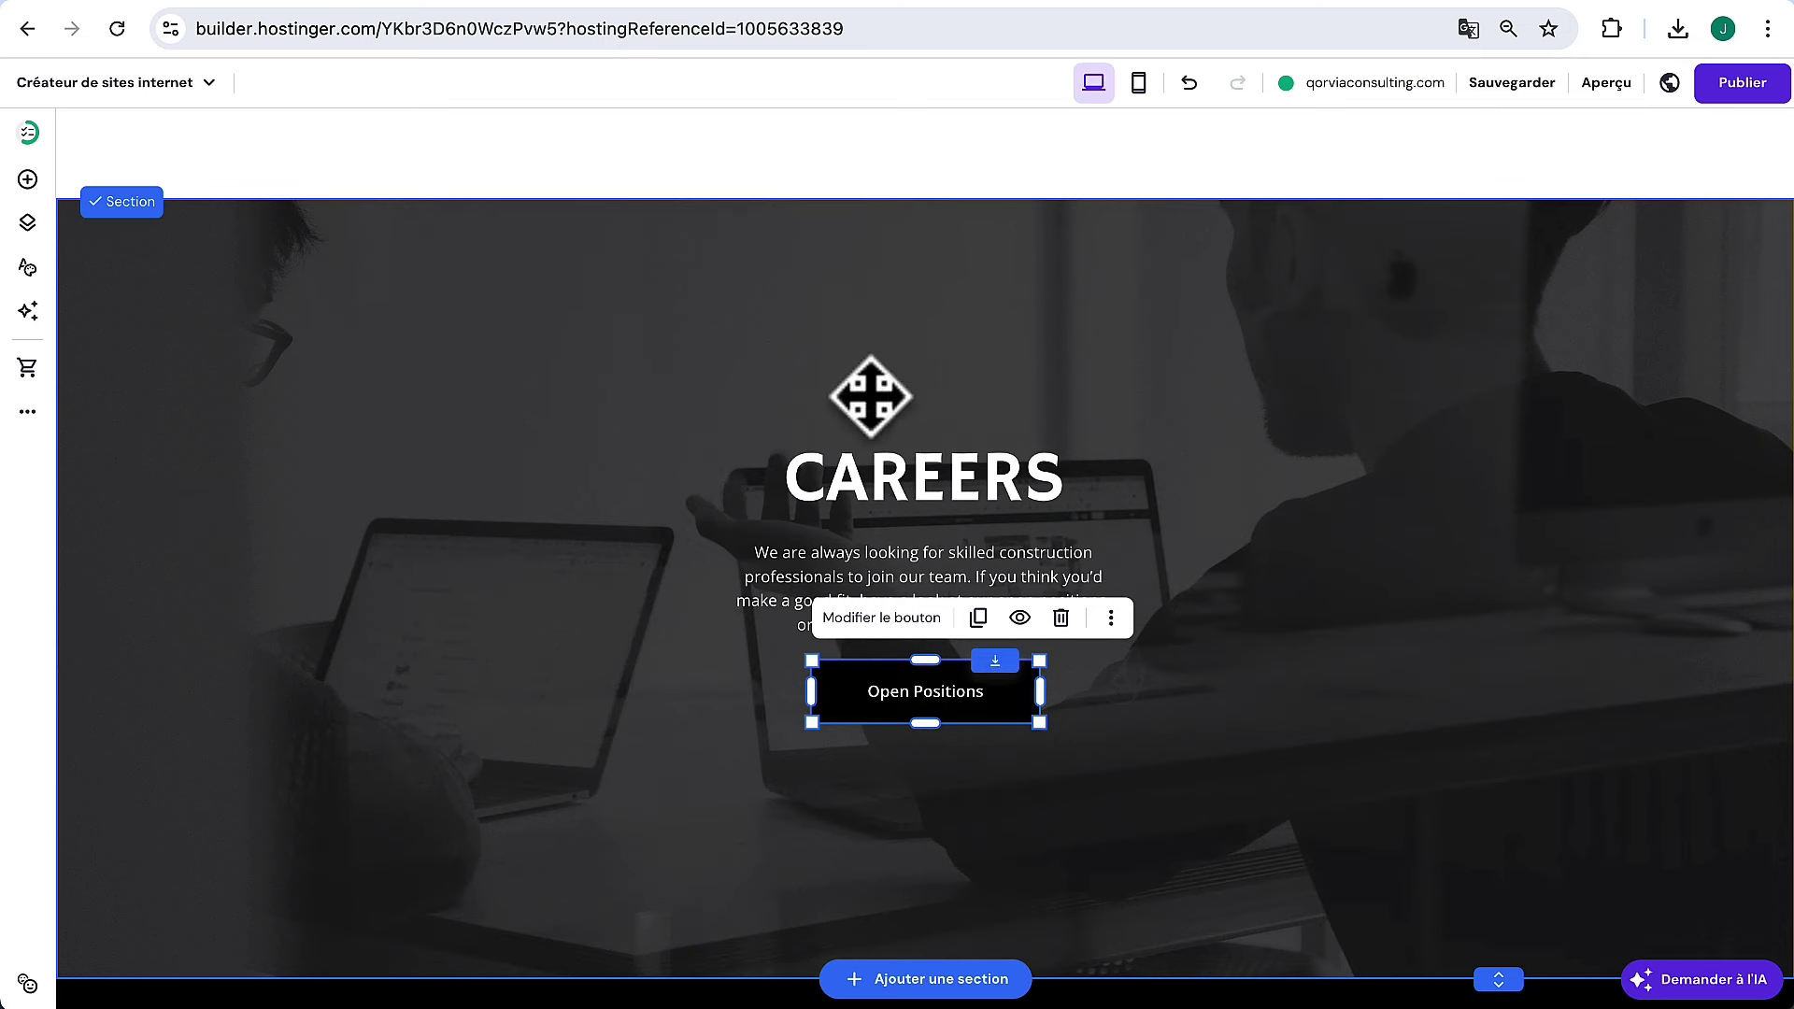
{"action": "left_click", "coordinate": [1054, 421]}
{"action": "left_click", "coordinate": [945, 496]}
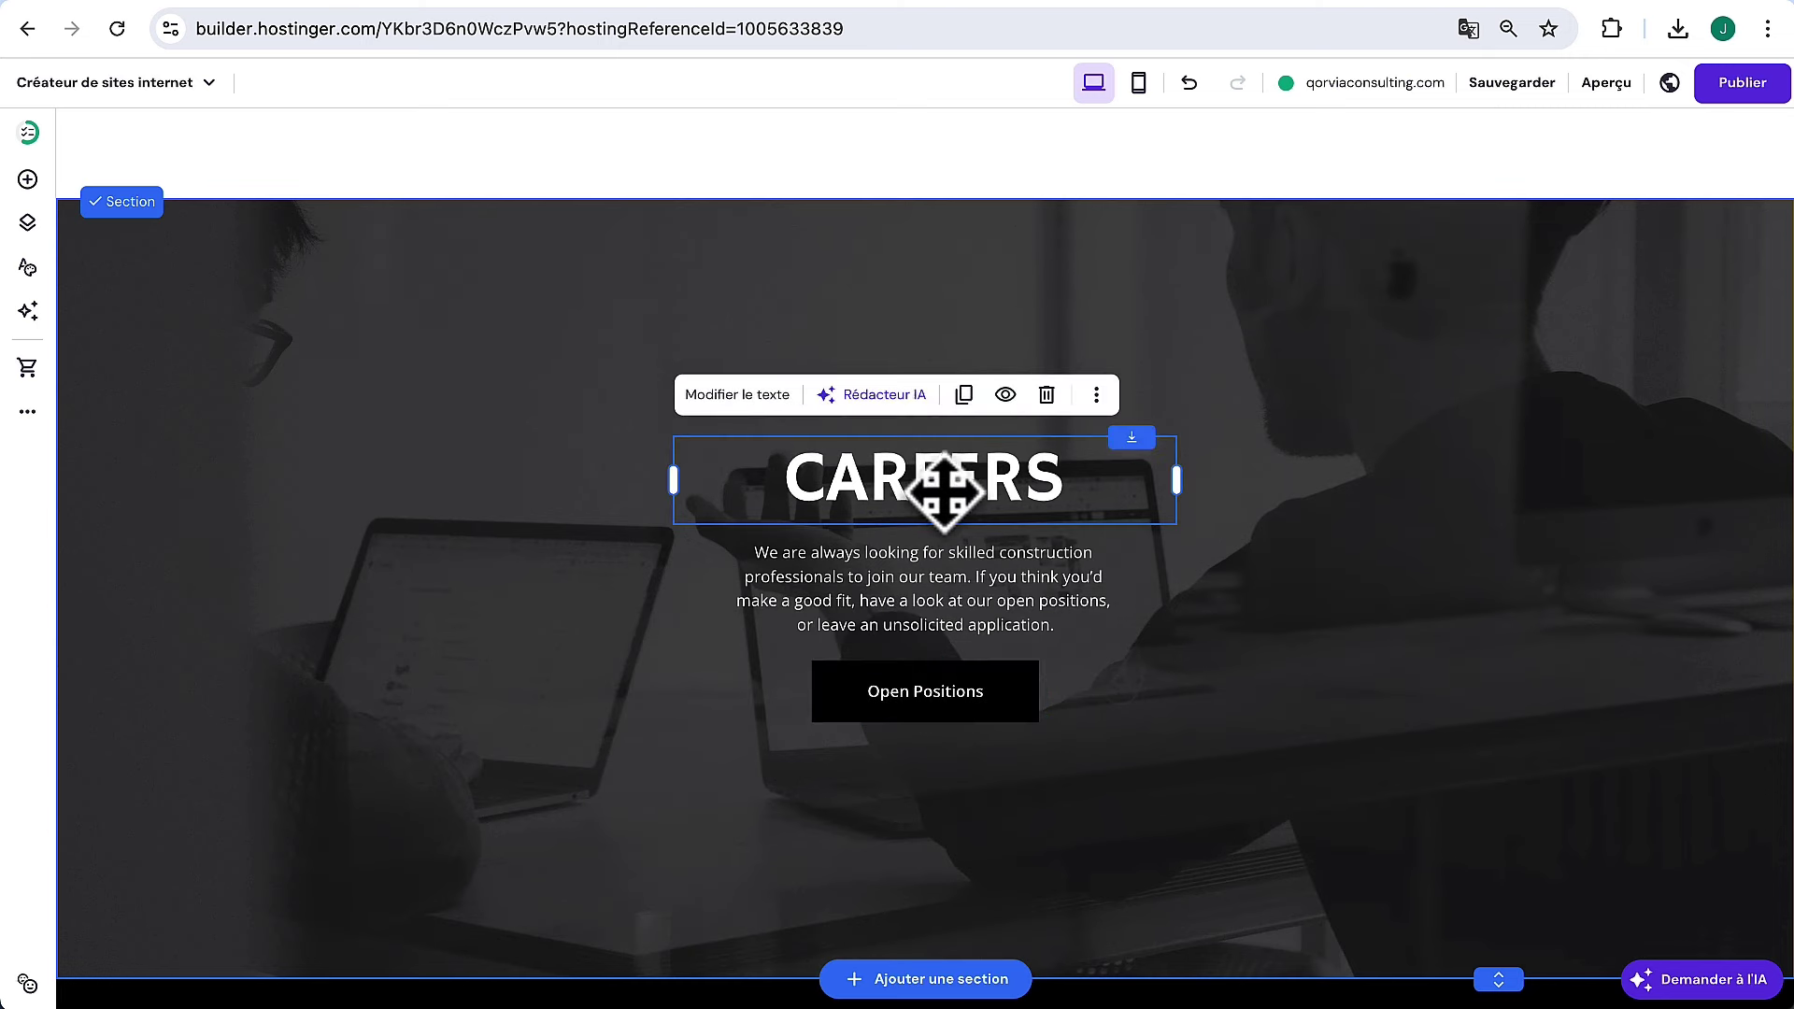
{"action": "mouse_move", "coordinate": [945, 497]}
{"action": "left_mouse_down"}
{"action": "mouse_move", "coordinate": [972, 513]}
{"action": "mouse_move", "coordinate": [961, 495]}
{"action": "left_mouse_up"}
{"action": "left_click", "coordinate": [862, 808]}
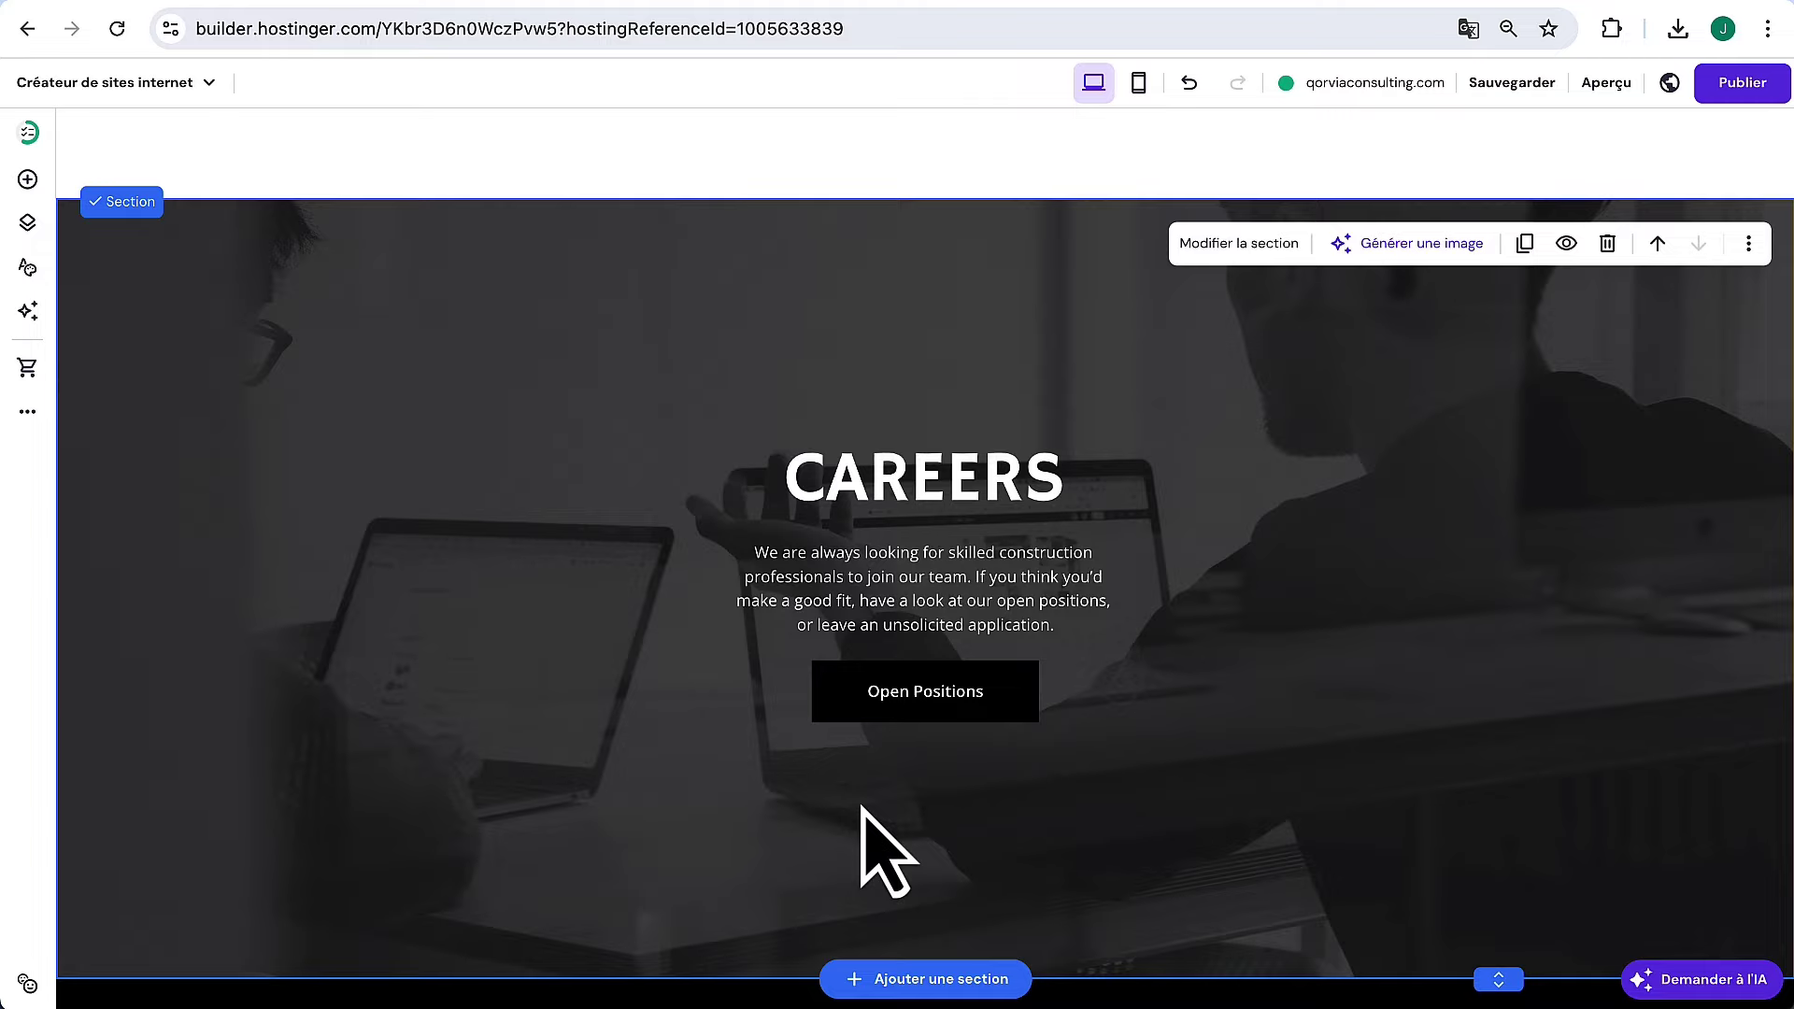
Replace the "CAREERS" heading with "Nous contacter" and widen its text box to fit on one line
{"action": "scroll", "coordinate": [862, 808], "scroll_direction": "down", "scroll_amount": 2}
{"action": "scroll", "coordinate": [862, 808], "scroll_direction": "up", "scroll_amount": 1}
{"action": "scroll", "coordinate": [861, 809], "scroll_direction": "up", "scroll_amount": 1}
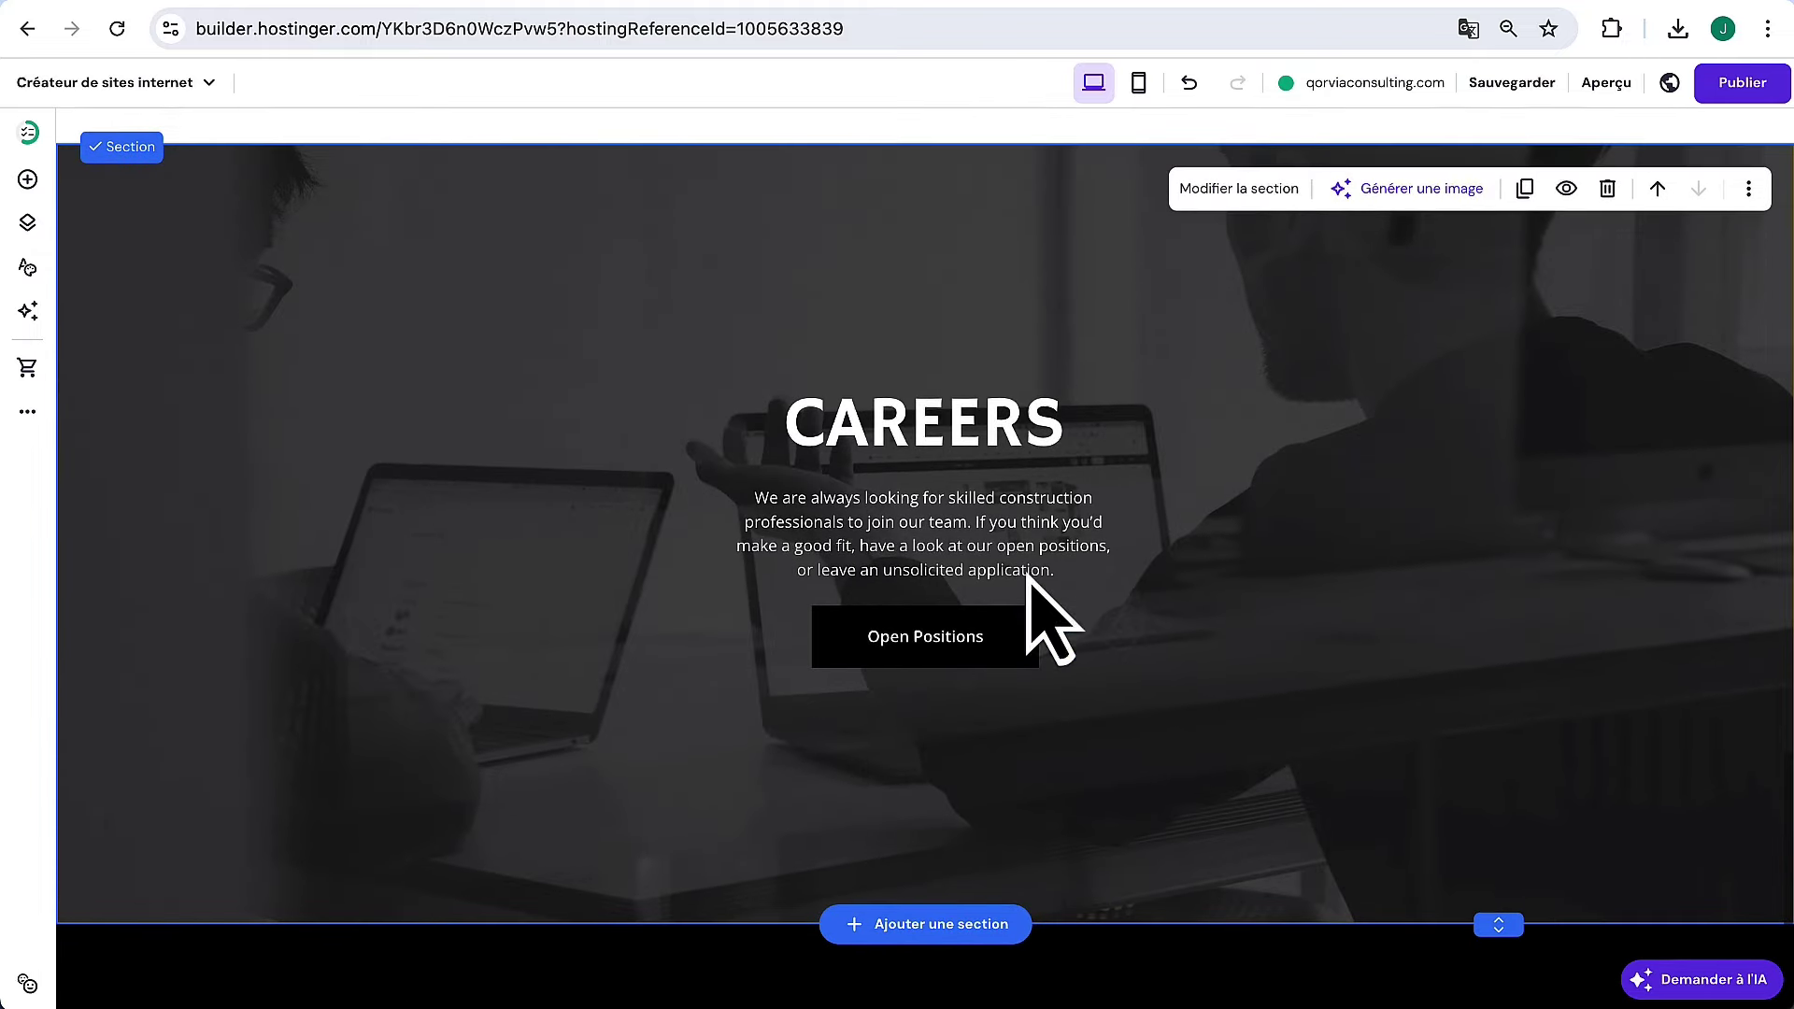
{"action": "left_click", "coordinate": [953, 430]}
{"action": "double_click", "coordinate": [953, 432]}
{"action": "type", "text": "N"}
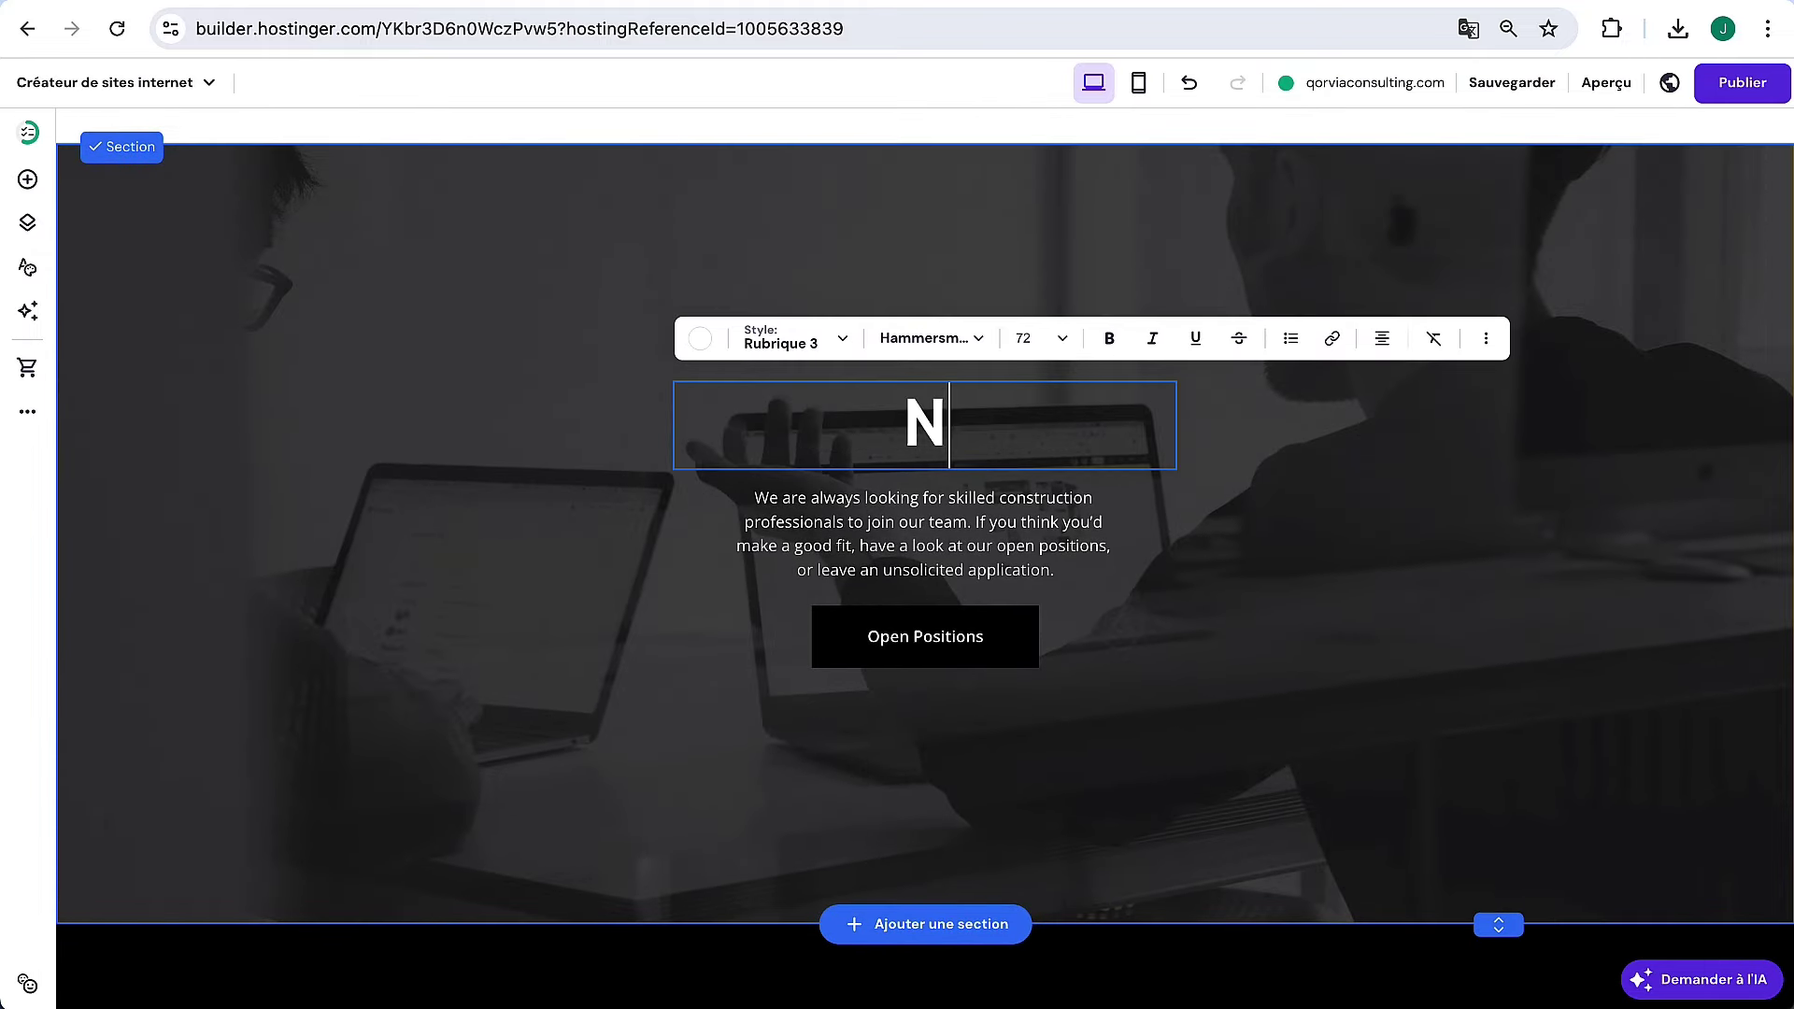
{"action": "type", "text": "ous contacet"}
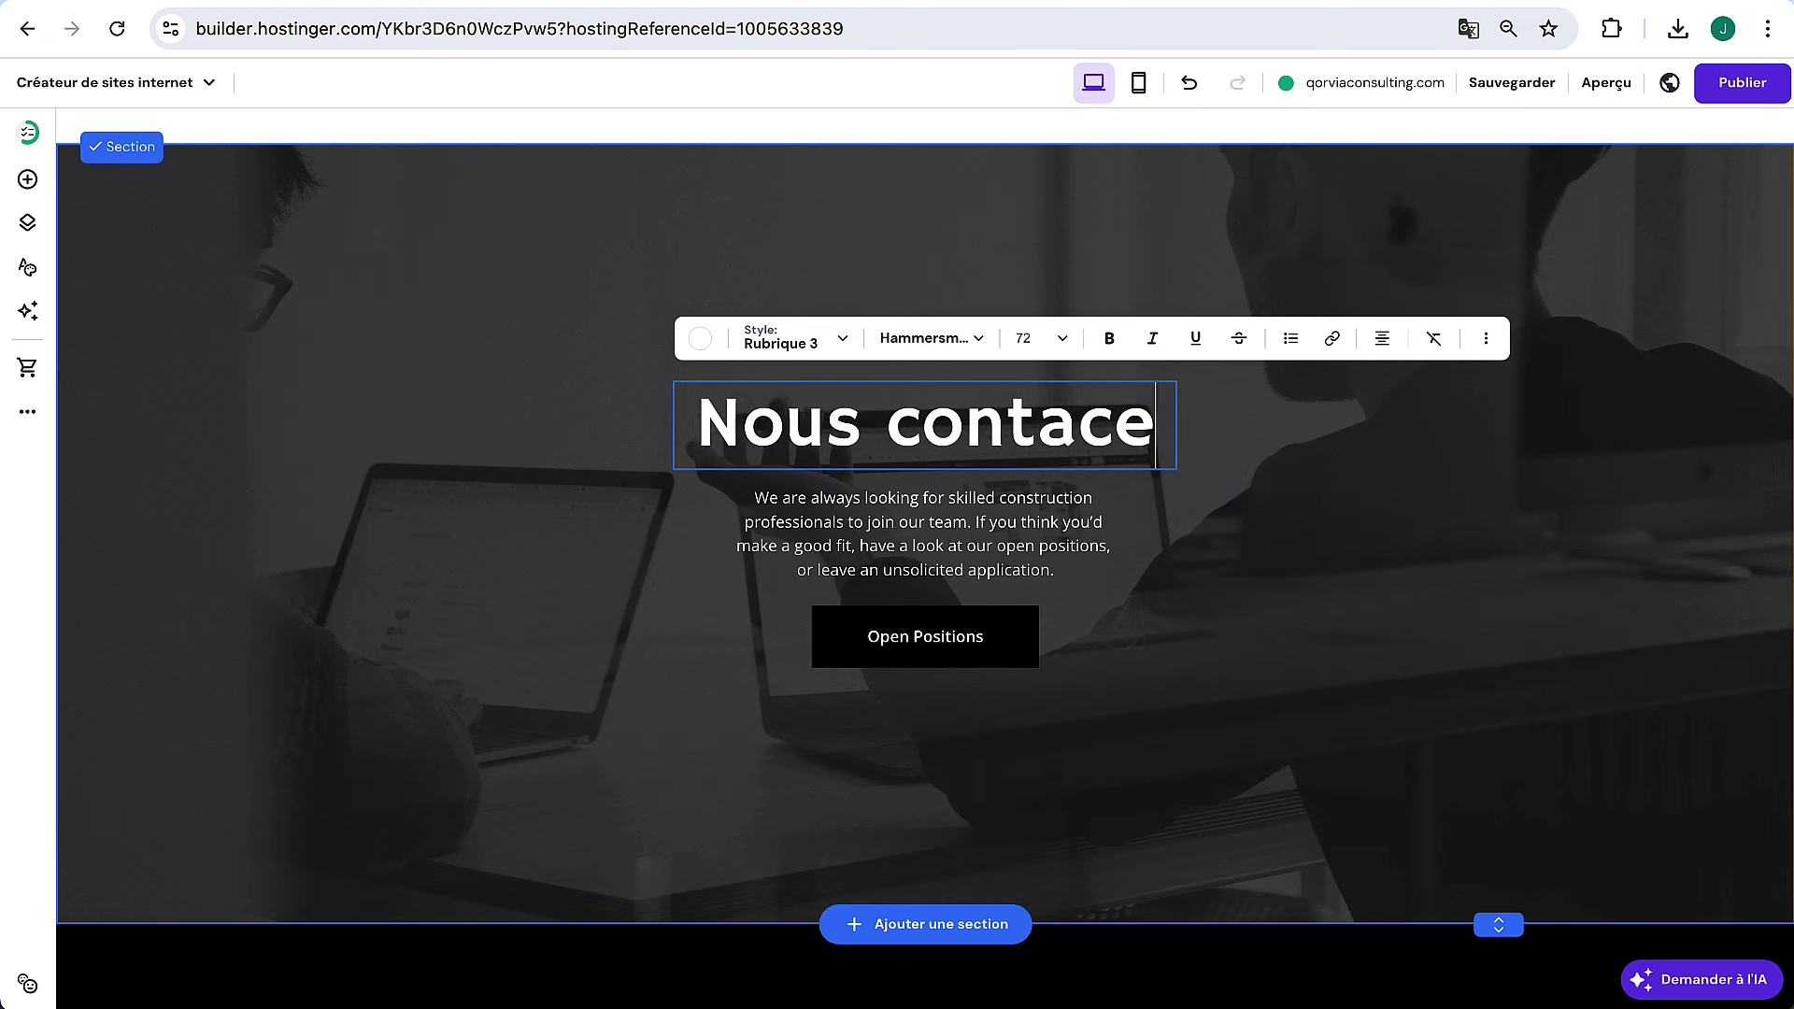
{"action": "key", "text": "BackSpace"}
{"action": "key", "text": "BackSpace"}
{"action": "type", "text": "ter"}
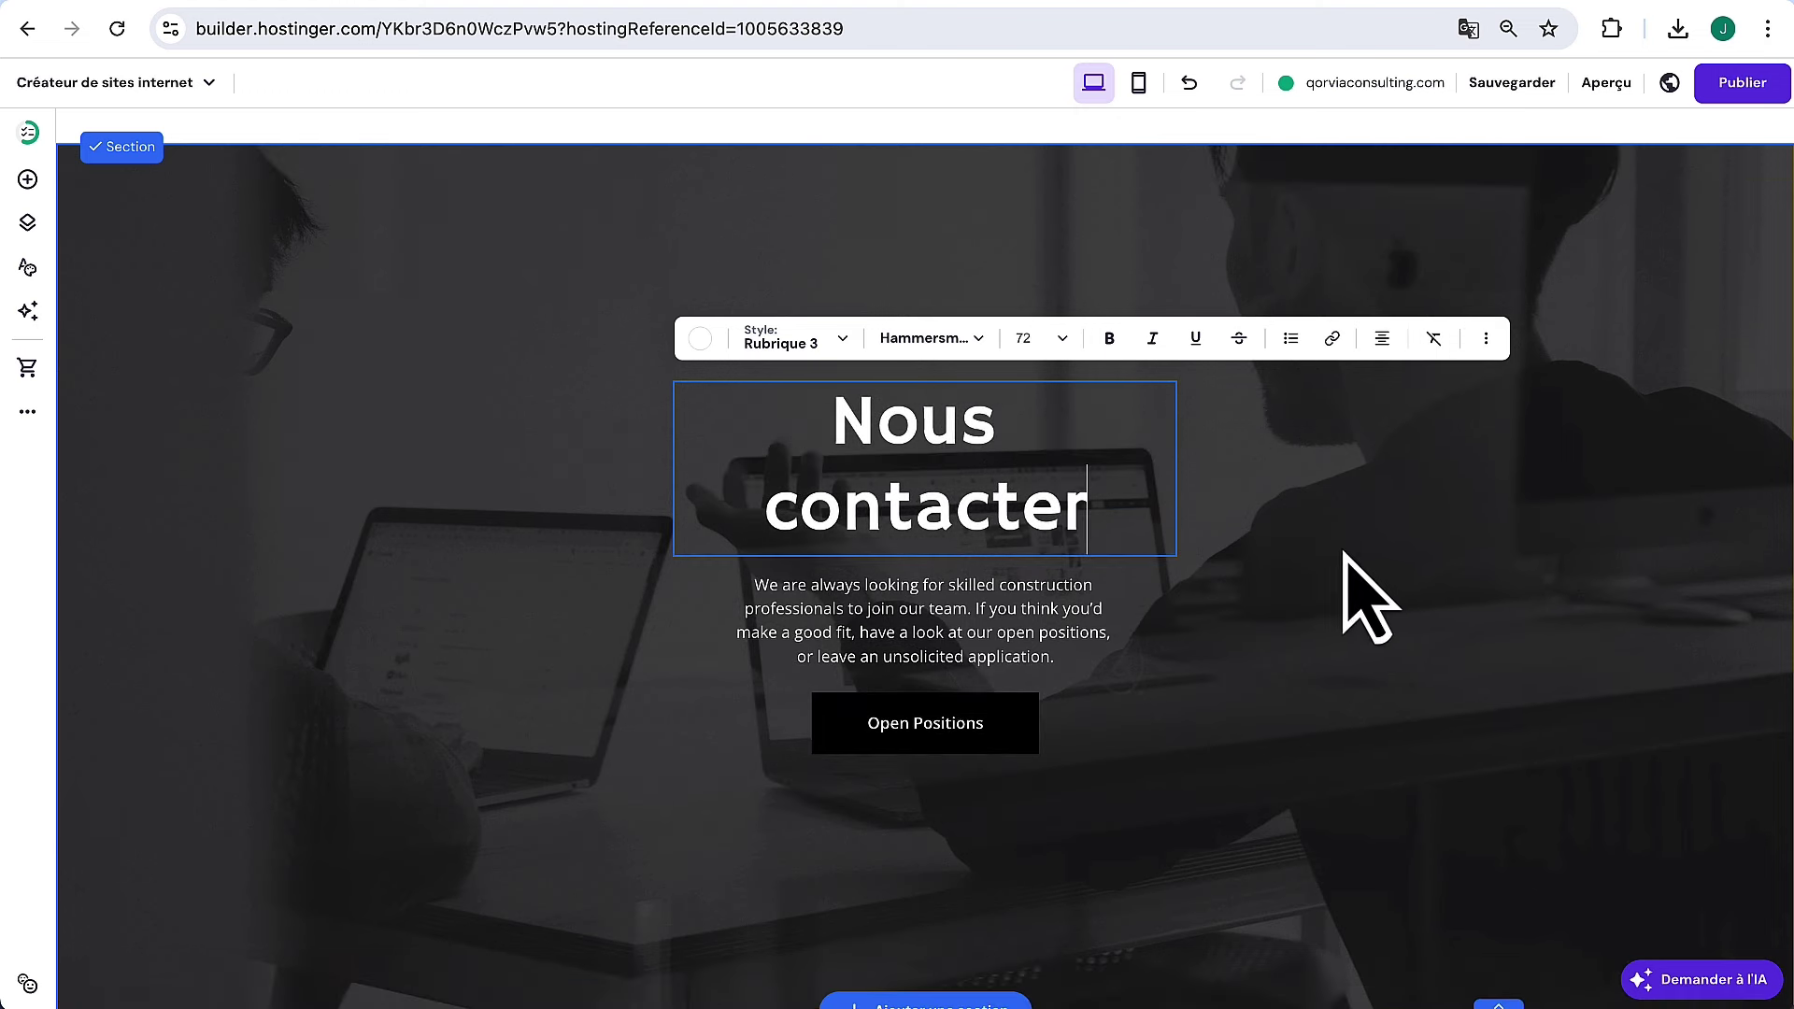
{"action": "key", "text": "Escape"}
{"action": "left_click_drag", "start_coordinate": [1179, 468], "coordinate": [1074, 458]}
Delete the paragraph under "Nous contacter" and move the "Open Positions" button up directly below the heading
{"action": "left_click", "coordinate": [1018, 641]}
{"action": "key", "text": "Delete"}
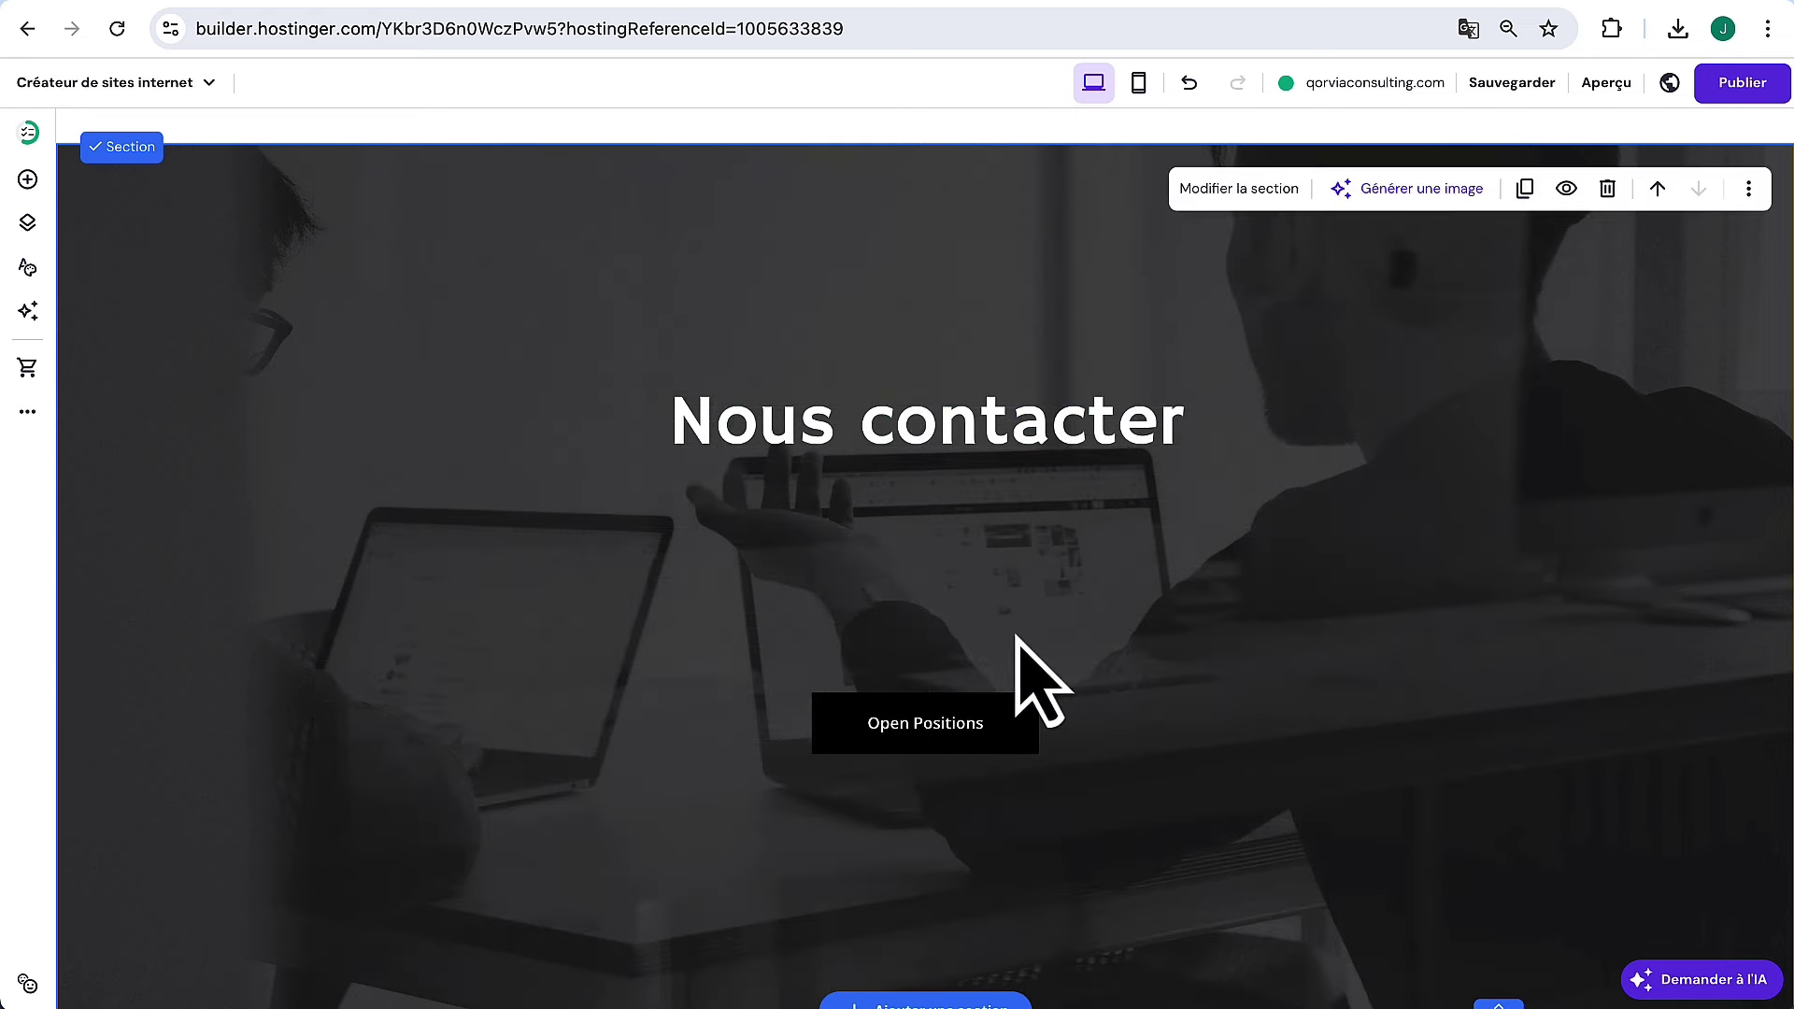
{"action": "left_click", "coordinate": [1022, 741]}
{"action": "left_click_drag", "start_coordinate": [1021, 740], "coordinate": [973, 548]}
Shorten the "Nous contacter" section and move its heading and button up together to center them vertically
{"action": "scroll", "coordinate": [1149, 769], "scroll_direction": "down", "scroll_amount": 2}
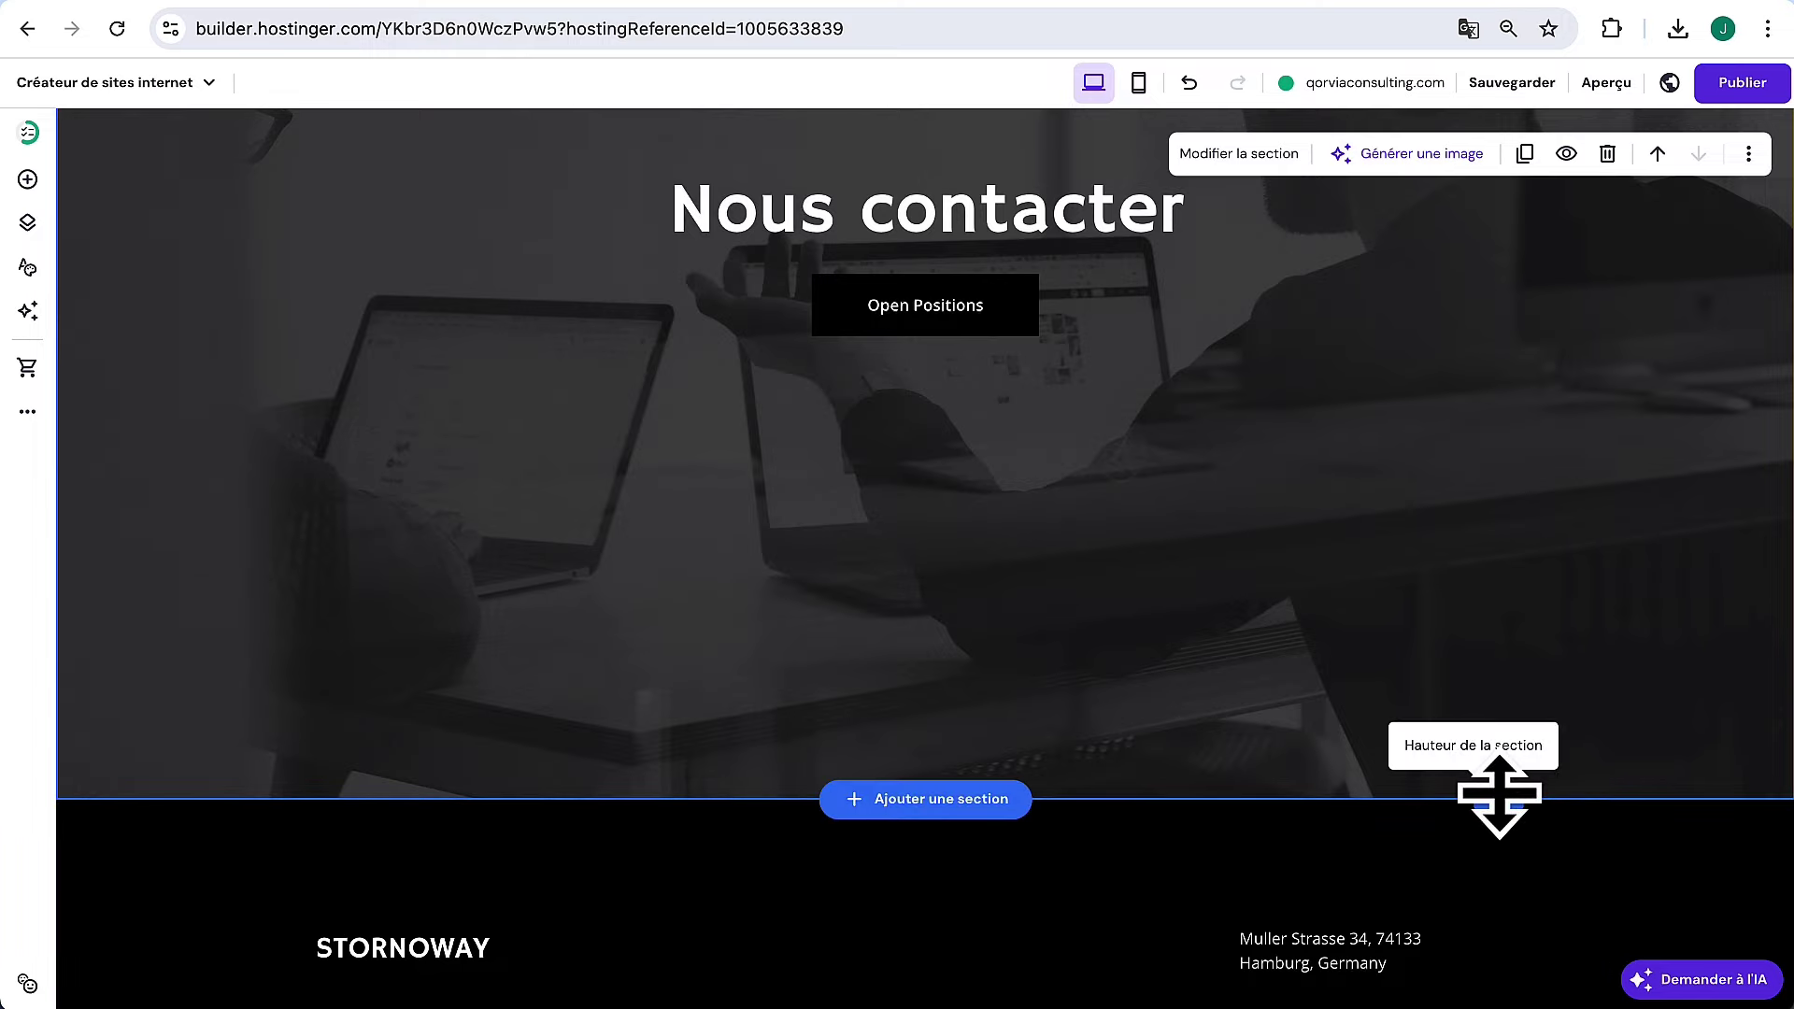
{"action": "left_click_drag", "start_coordinate": [1499, 796], "coordinate": [1496, 547]}
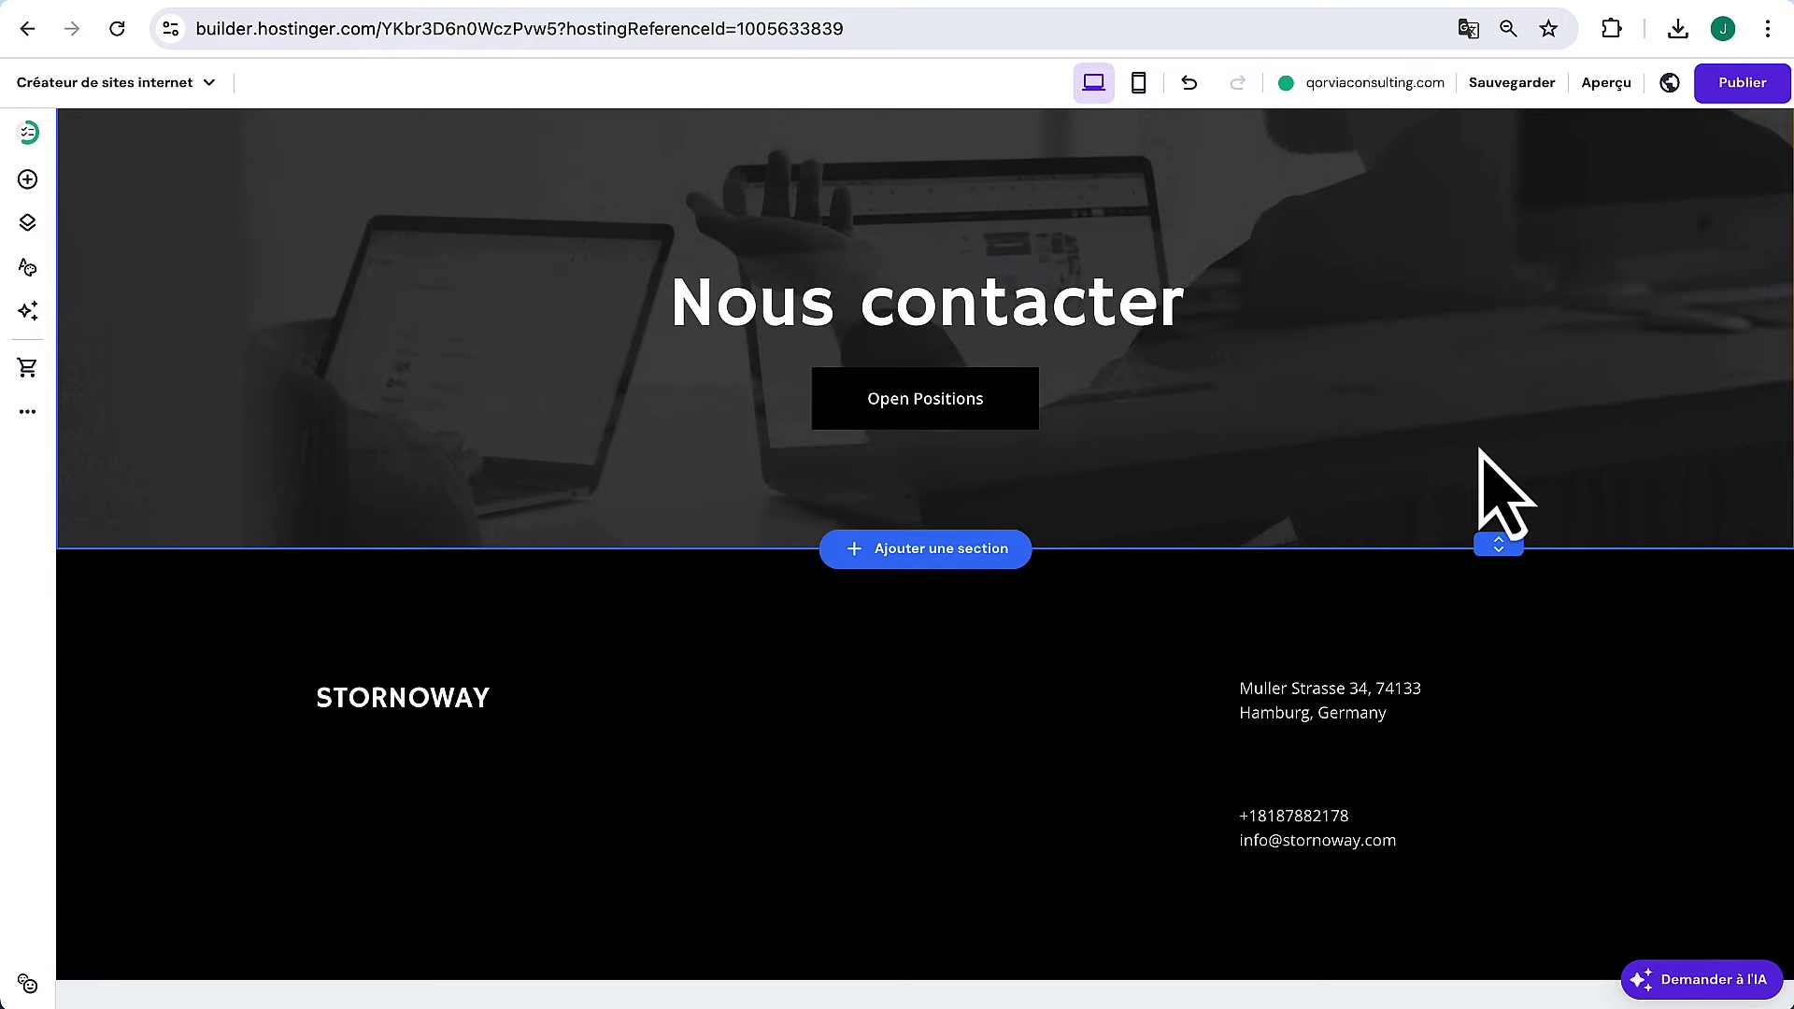
{"action": "scroll", "coordinate": [1483, 440], "scroll_direction": "up", "scroll_amount": 3}
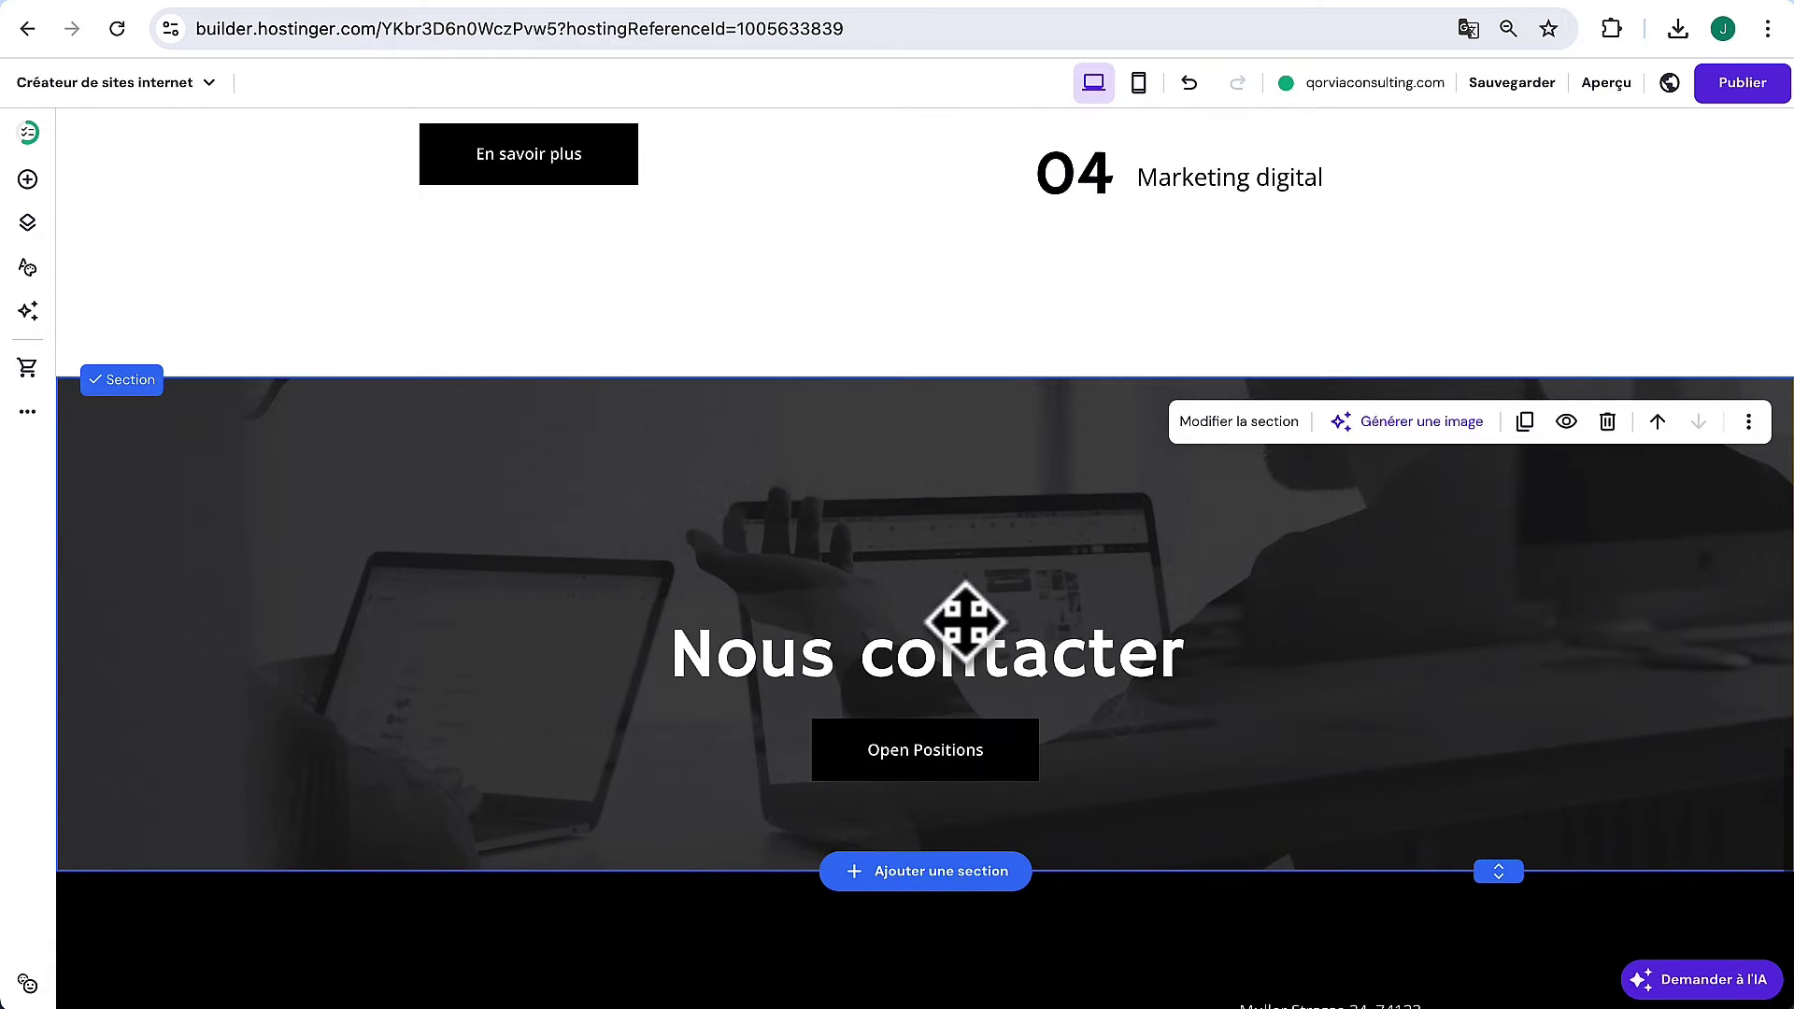
{"action": "left_click", "coordinate": [952, 673]}
{"action": "left_click", "coordinate": [981, 752]}
{"action": "left_click", "coordinate": [1121, 581]}
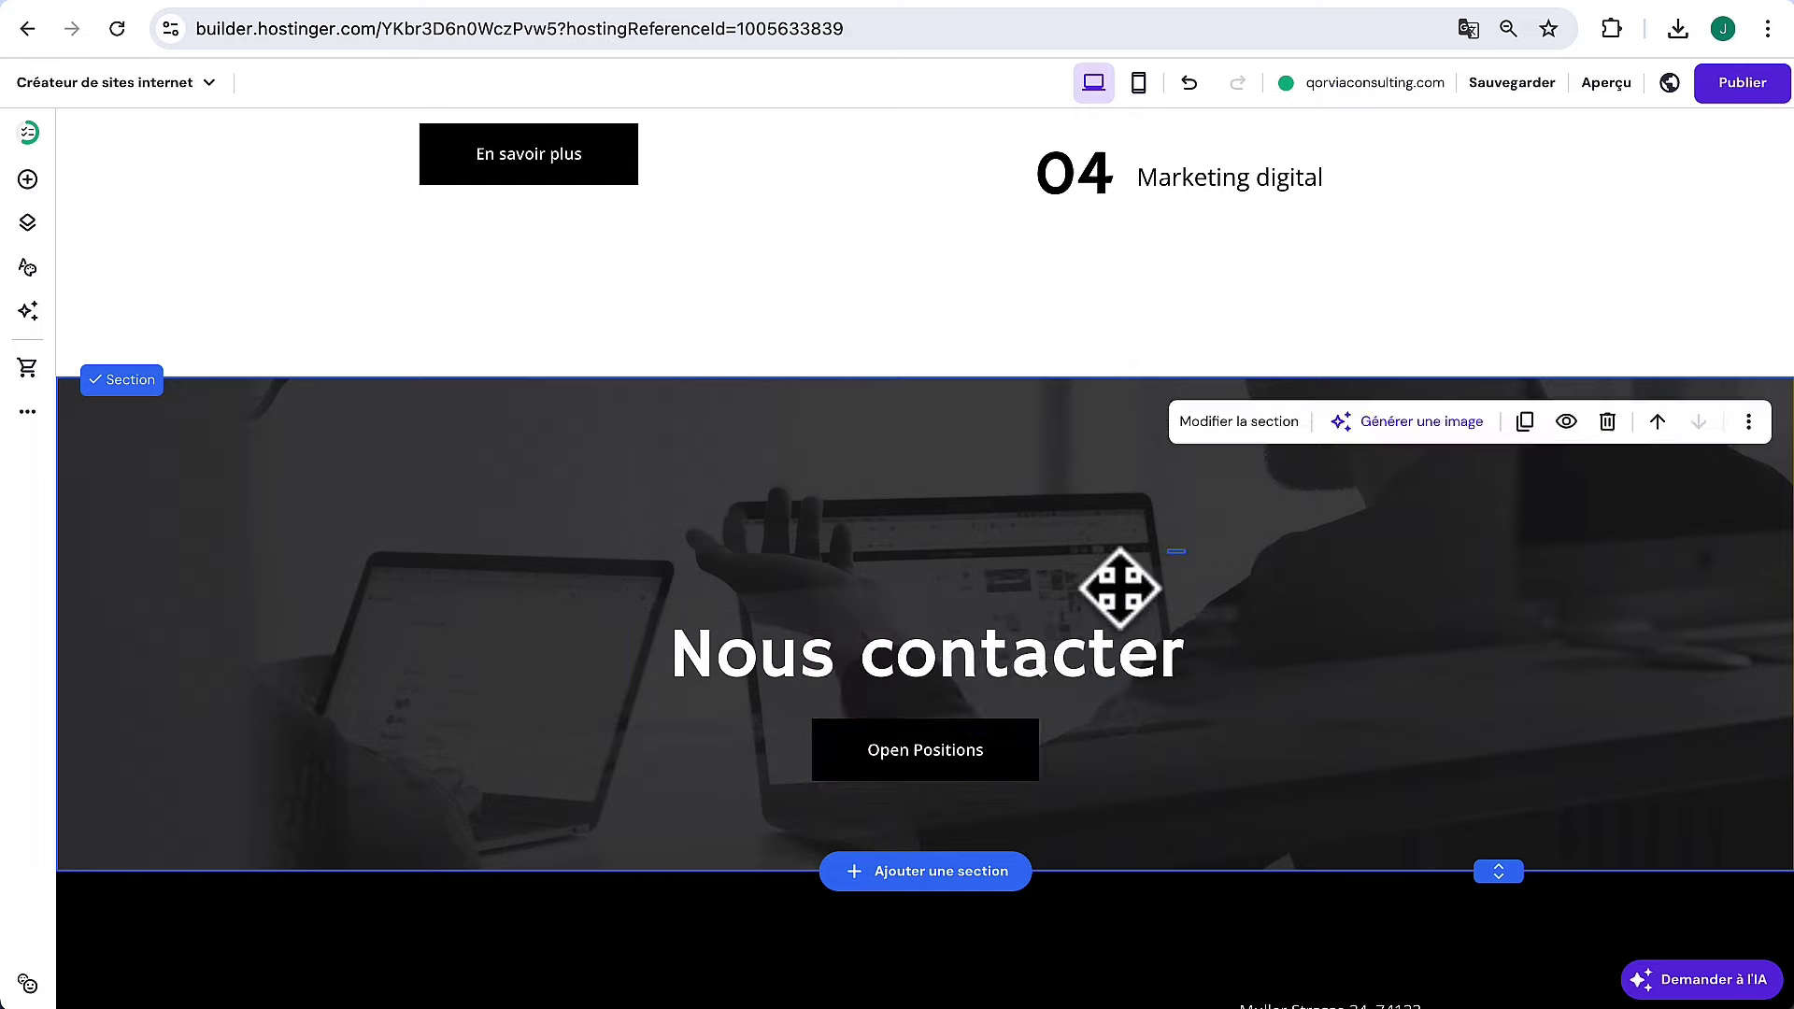
{"action": "left_click_drag", "start_coordinate": [929, 692], "coordinate": [928, 607]}
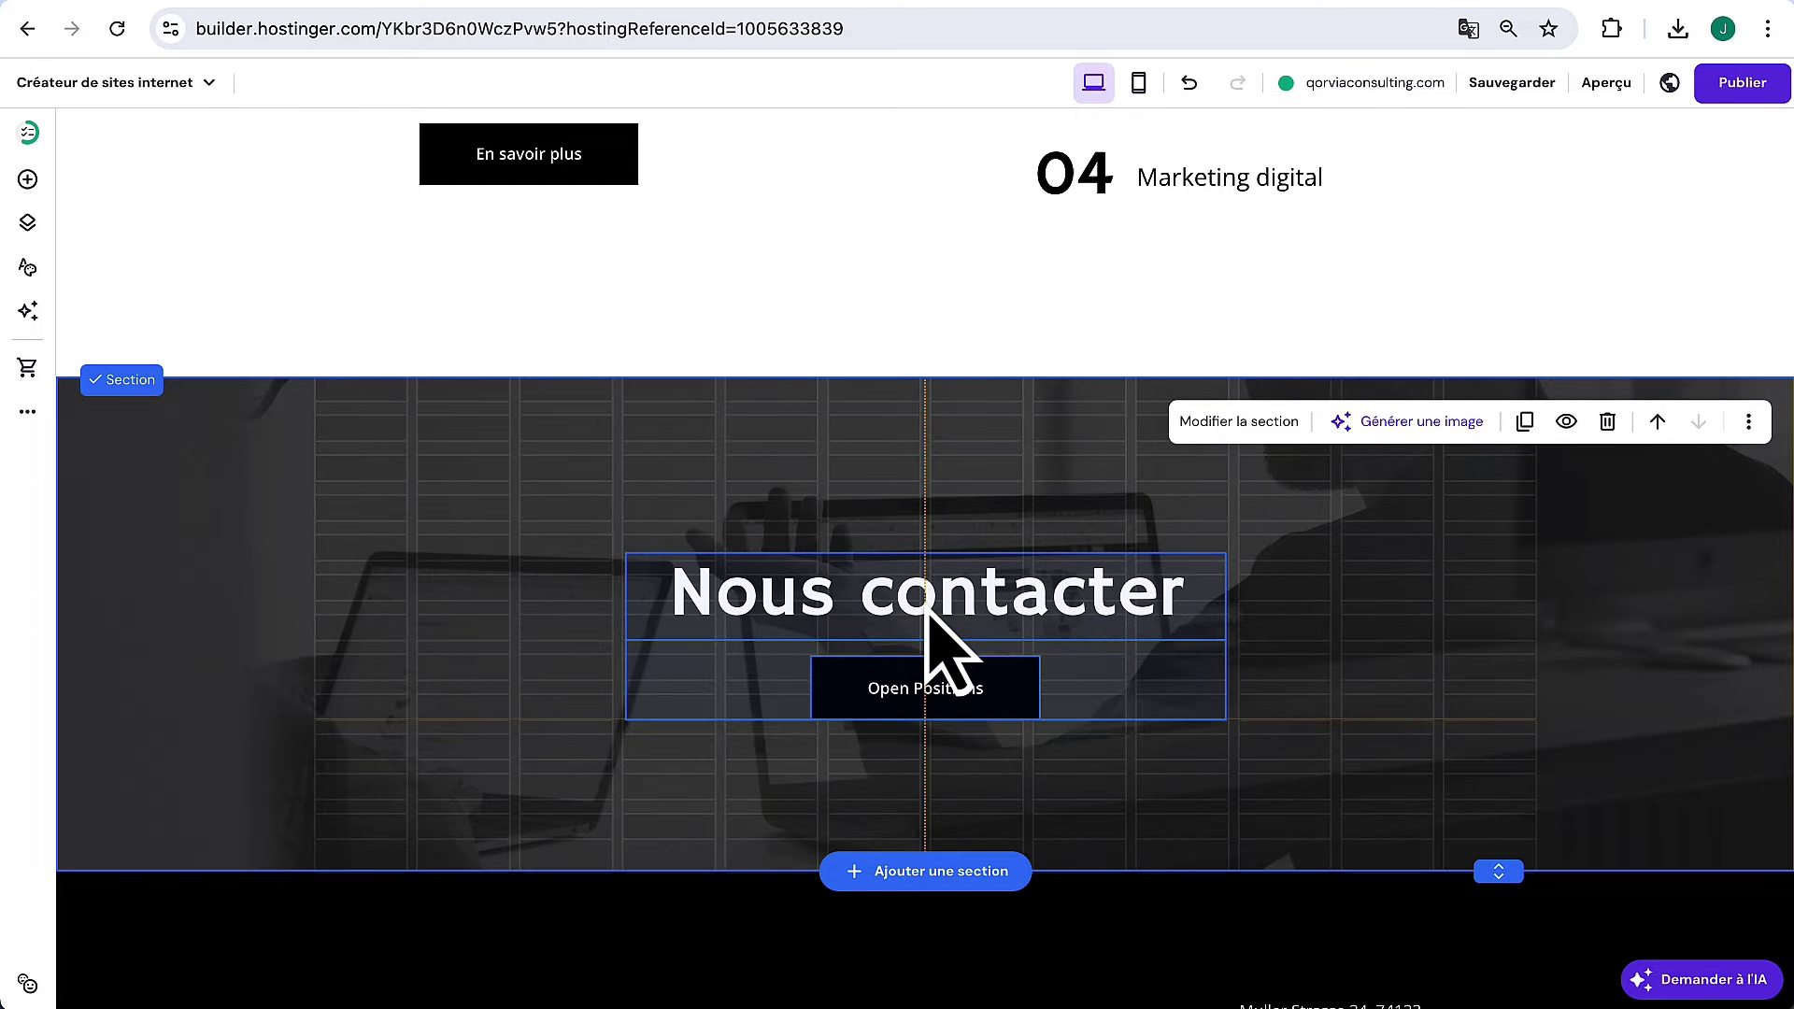
Change the "Open Positions" button's text to "Obtenir un devis gratuit" and save the site
{"action": "scroll", "coordinate": [1288, 568], "scroll_direction": "down", "scroll_amount": 1}
{"action": "scroll", "coordinate": [1084, 827], "scroll_direction": "down", "scroll_amount": 1}
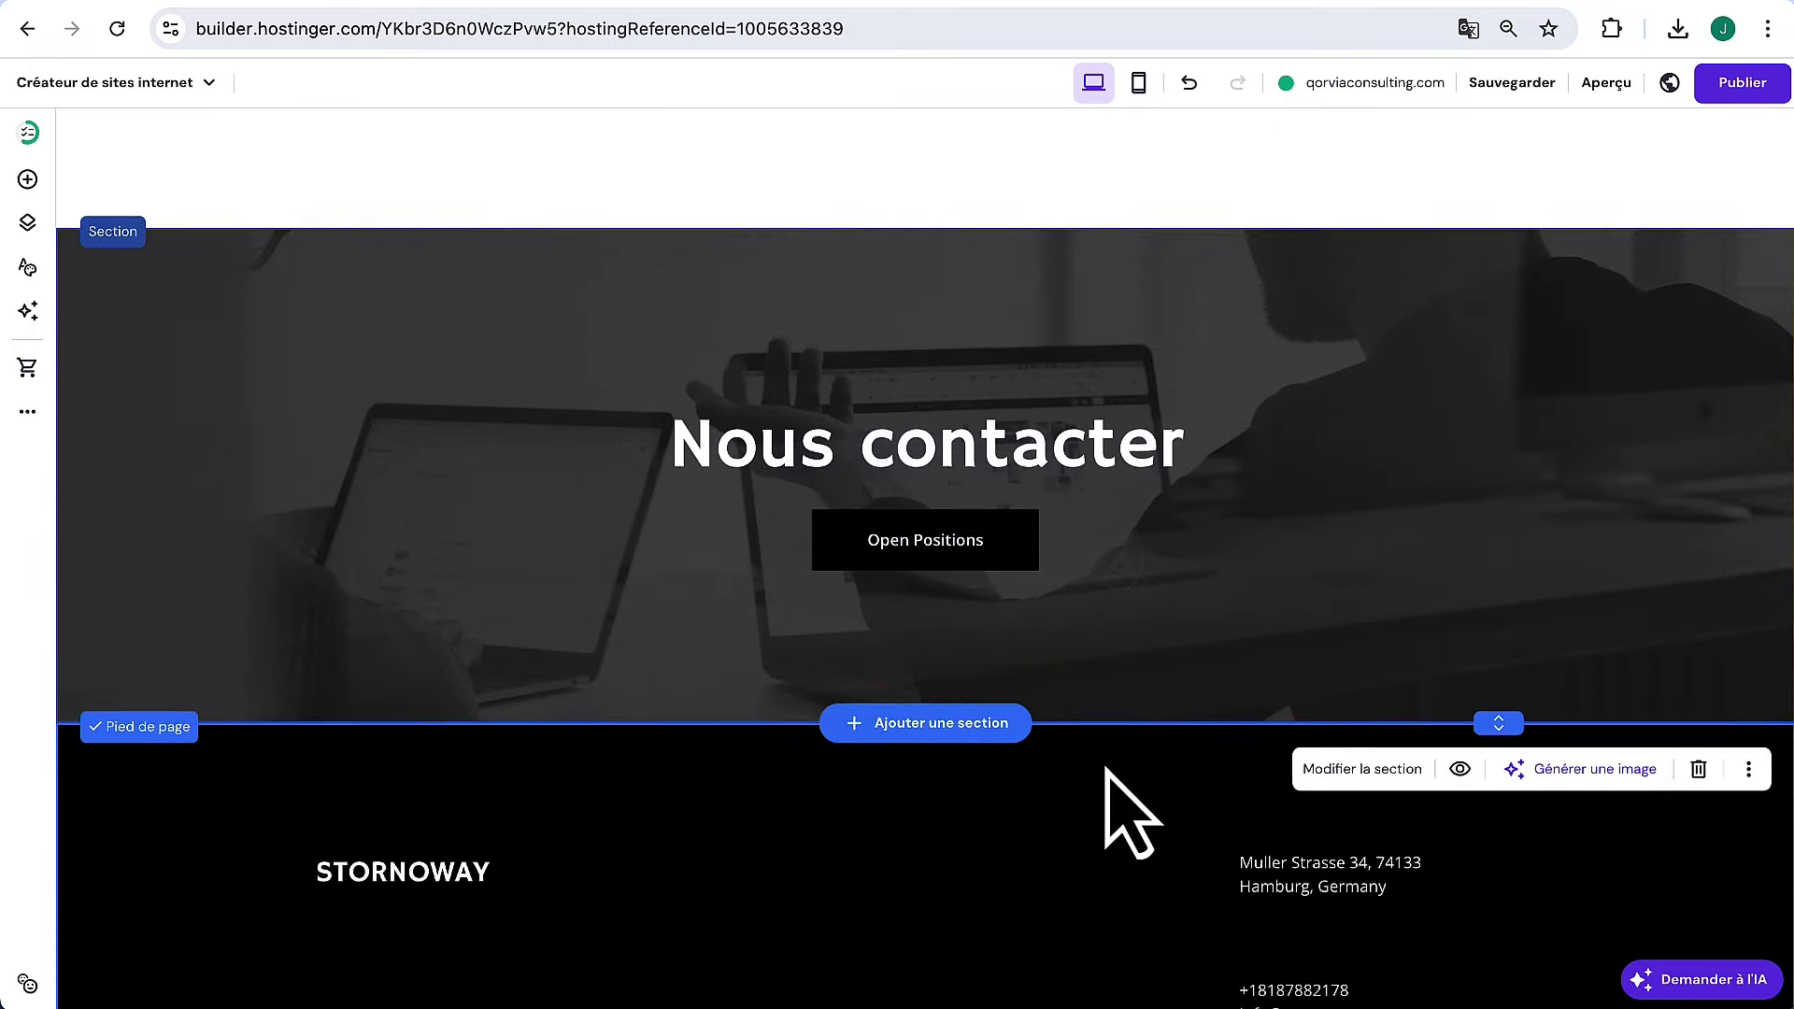
{"action": "scroll", "coordinate": [1131, 813], "scroll_direction": "up", "scroll_amount": 1}
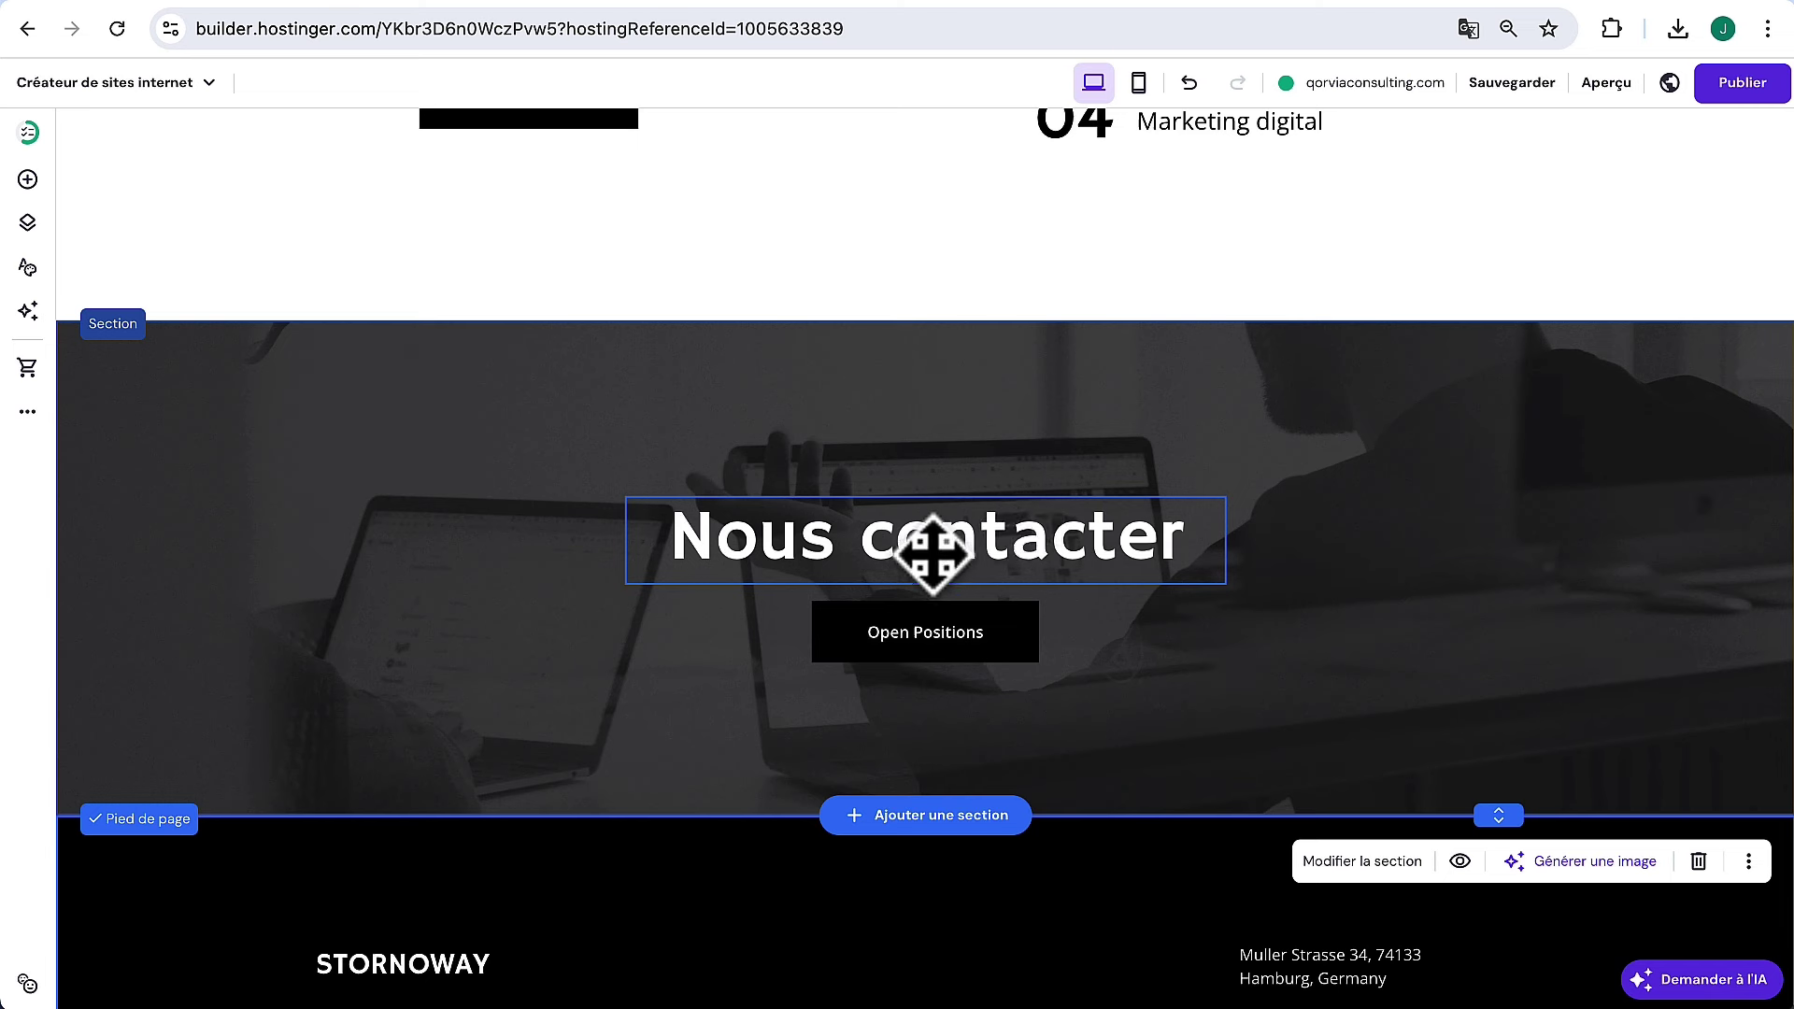
{"action": "left_click", "coordinate": [911, 638]}
{"action": "left_click", "coordinate": [1209, 715]}
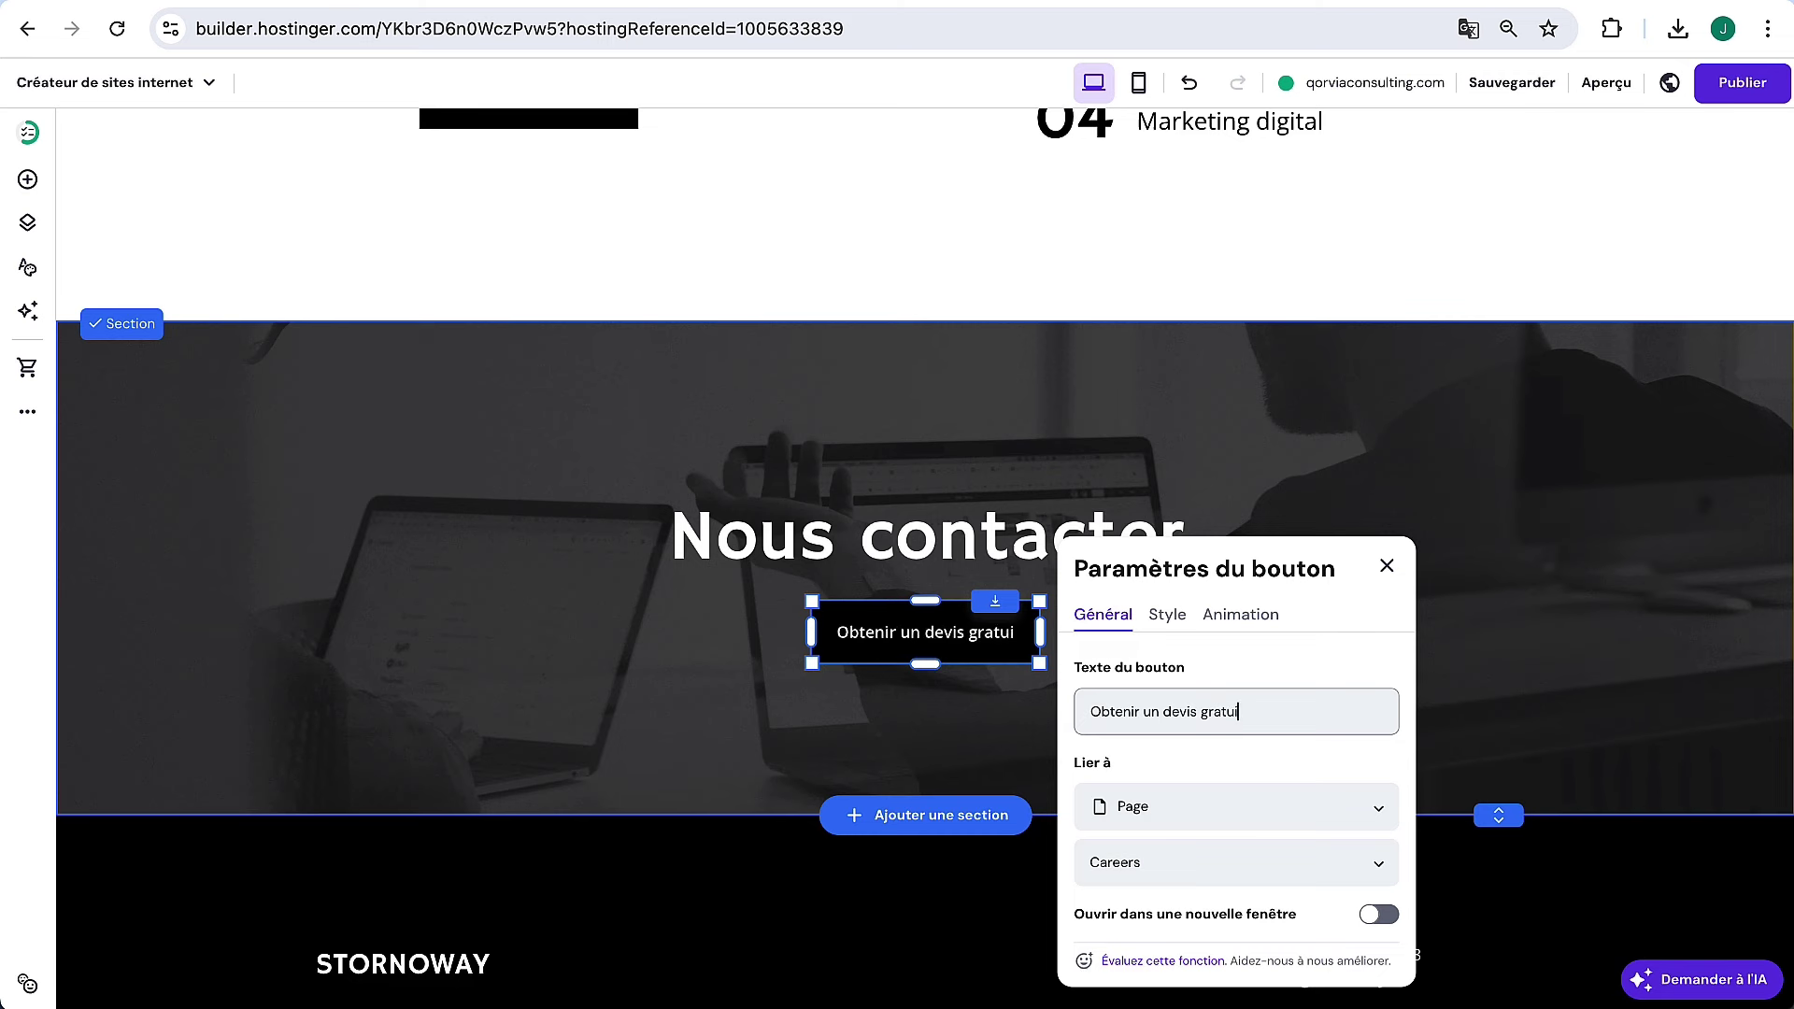
{"action": "left_click", "coordinate": [1387, 565]}
{"action": "left_click", "coordinate": [804, 701]}
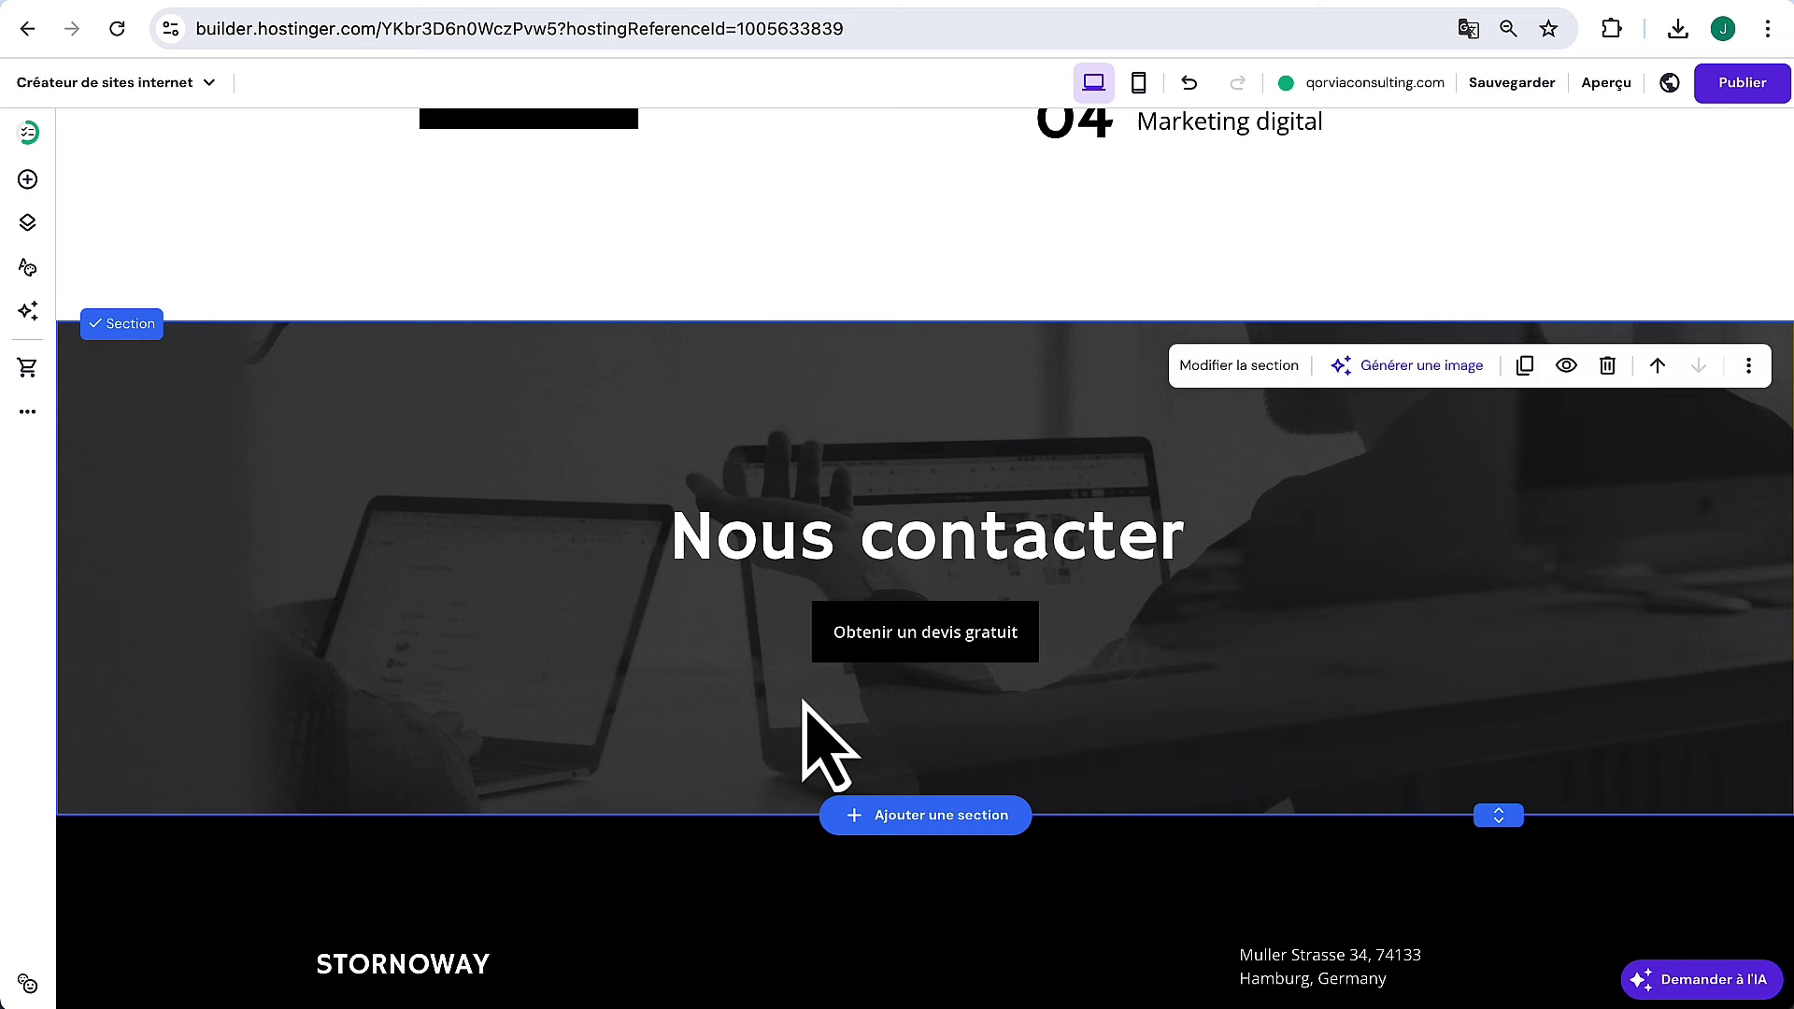
{"action": "left_click", "coordinate": [1533, 84]}
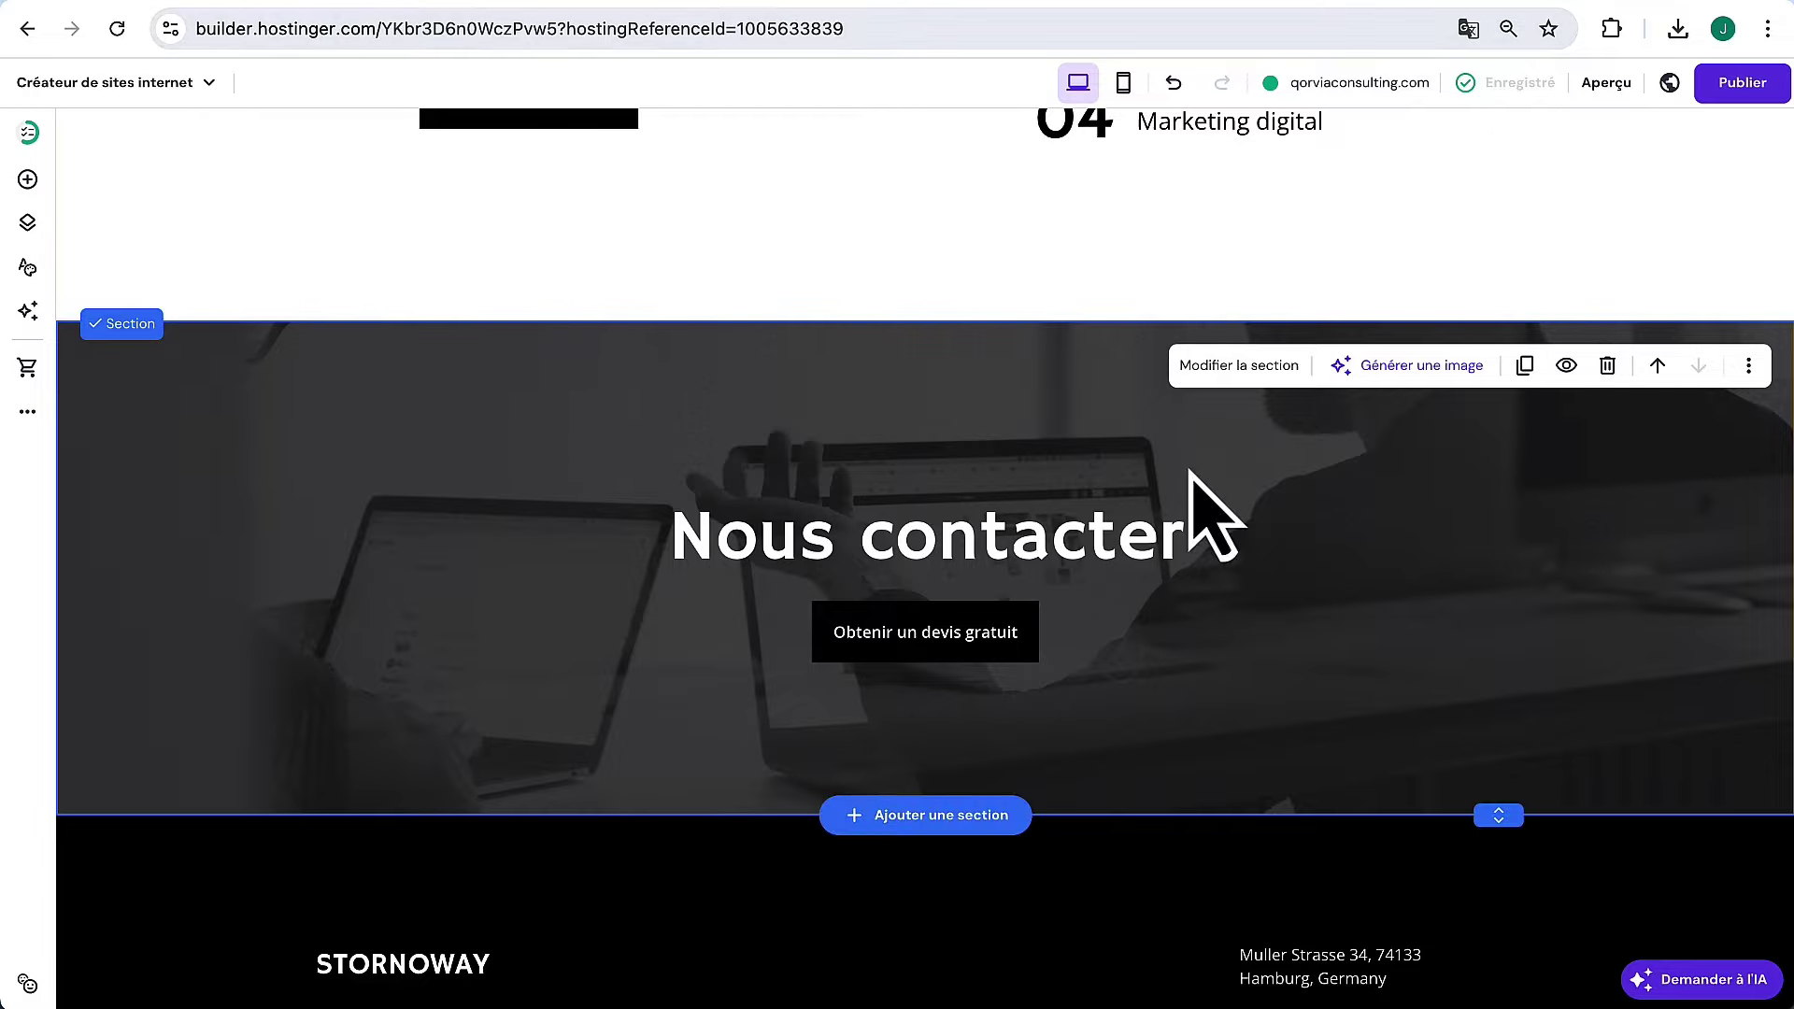
Review the home page, then preview the About, Projects, Services and Contacts pages from the site's page list
{"action": "scroll", "coordinate": [1196, 496], "scroll_direction": "up", "scroll_amount": 1}
{"action": "scroll", "coordinate": [1206, 514], "scroll_direction": "down", "scroll_amount": 3}
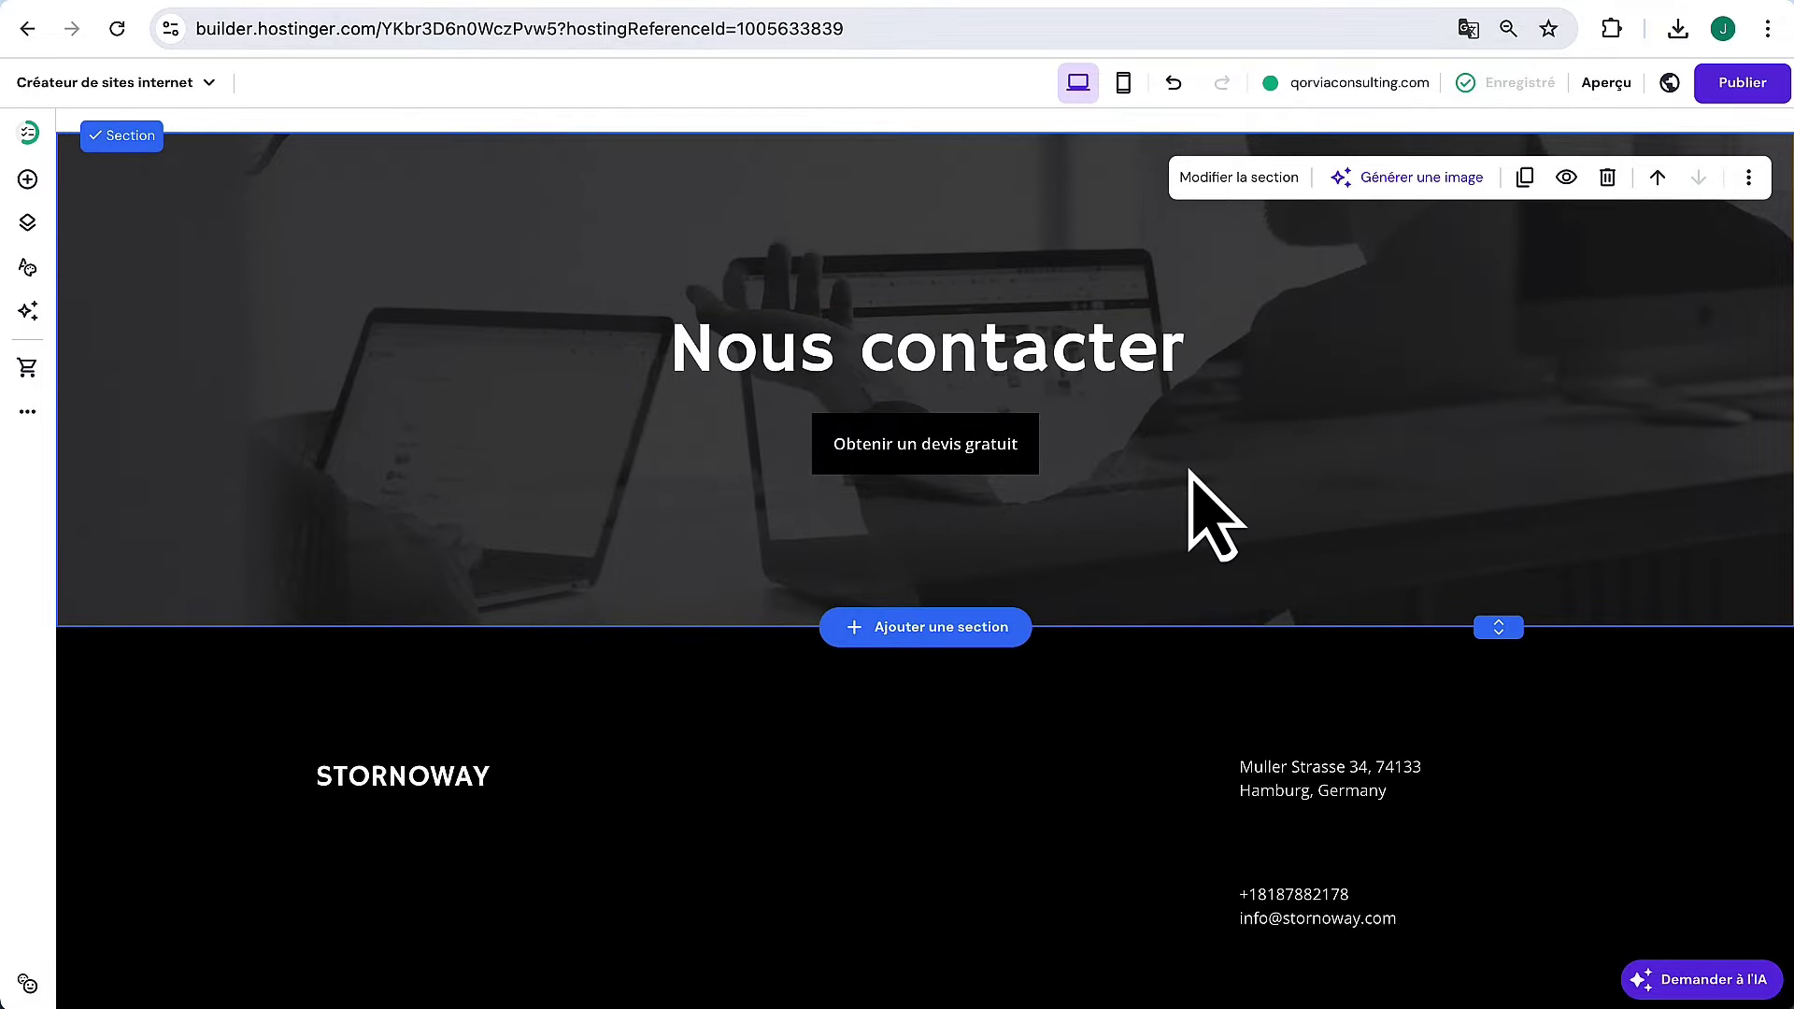
{"action": "scroll", "coordinate": [1190, 472], "scroll_direction": "up", "scroll_amount": 15}
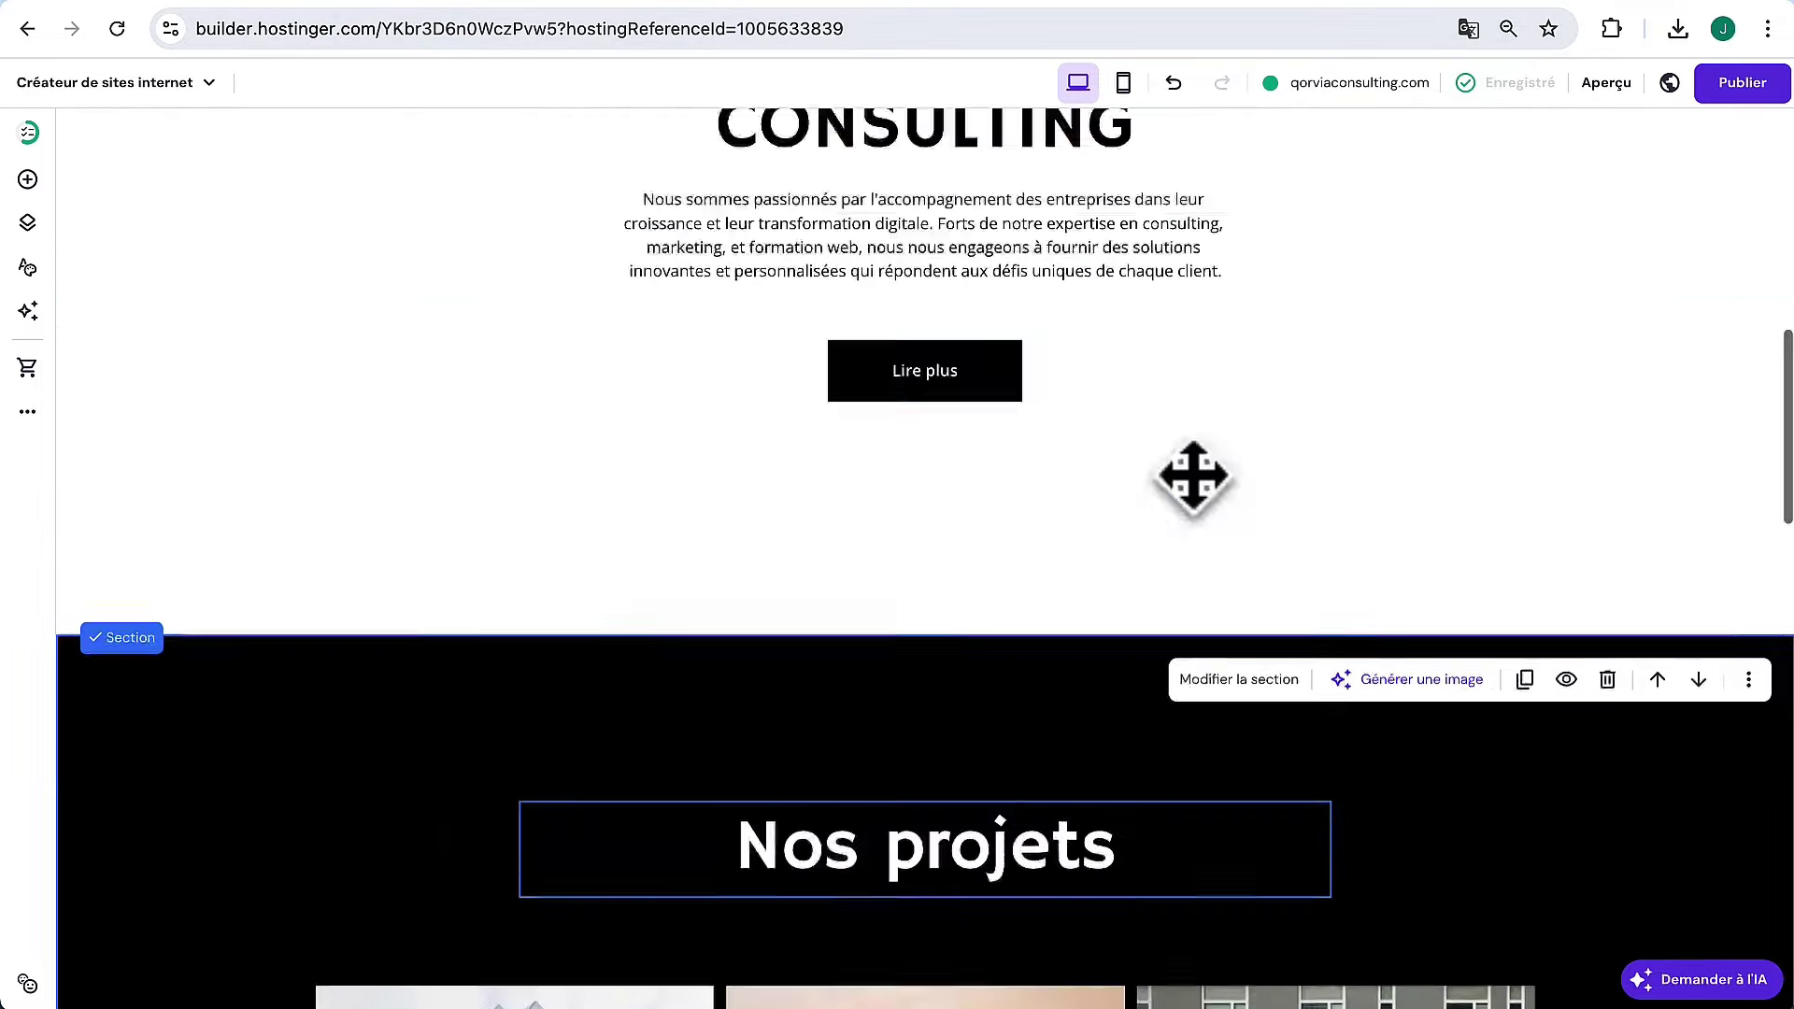
{"action": "scroll", "coordinate": [1197, 472], "scroll_direction": "up", "scroll_amount": 1}
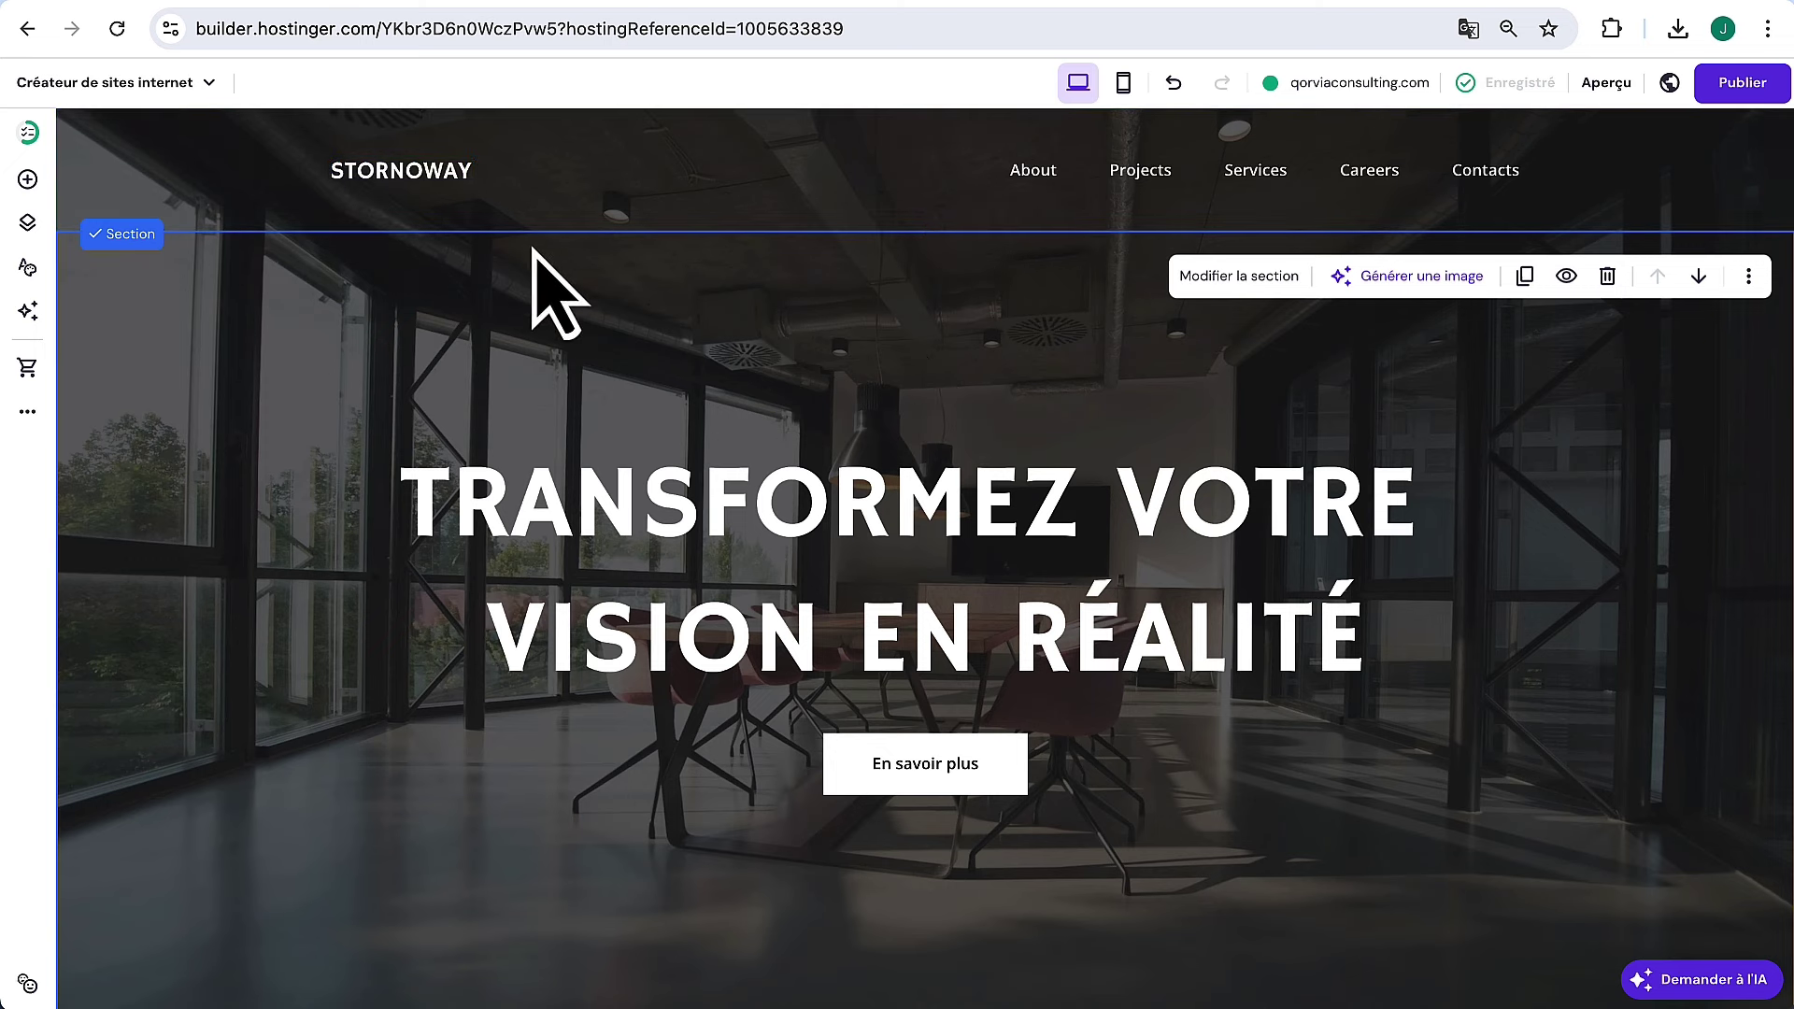
{"action": "left_click", "coordinate": [28, 225]}
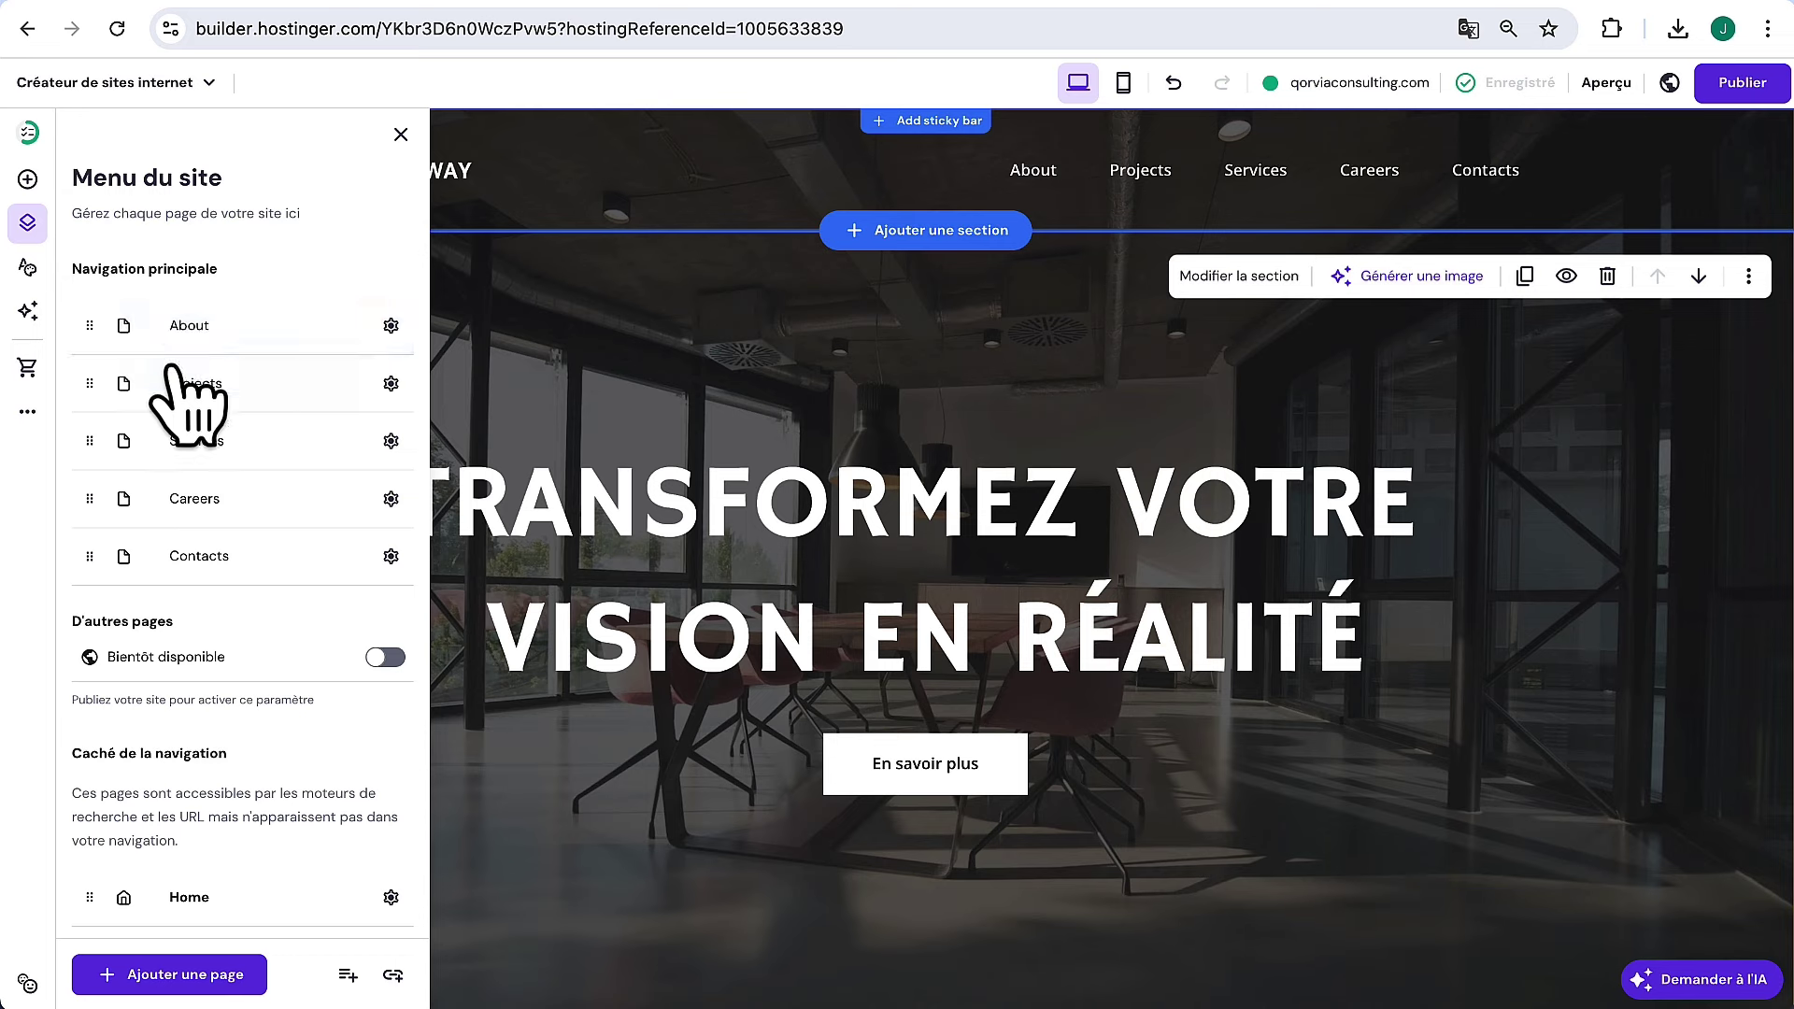
{"action": "scroll", "coordinate": [201, 496], "scroll_direction": "down", "scroll_amount": 1}
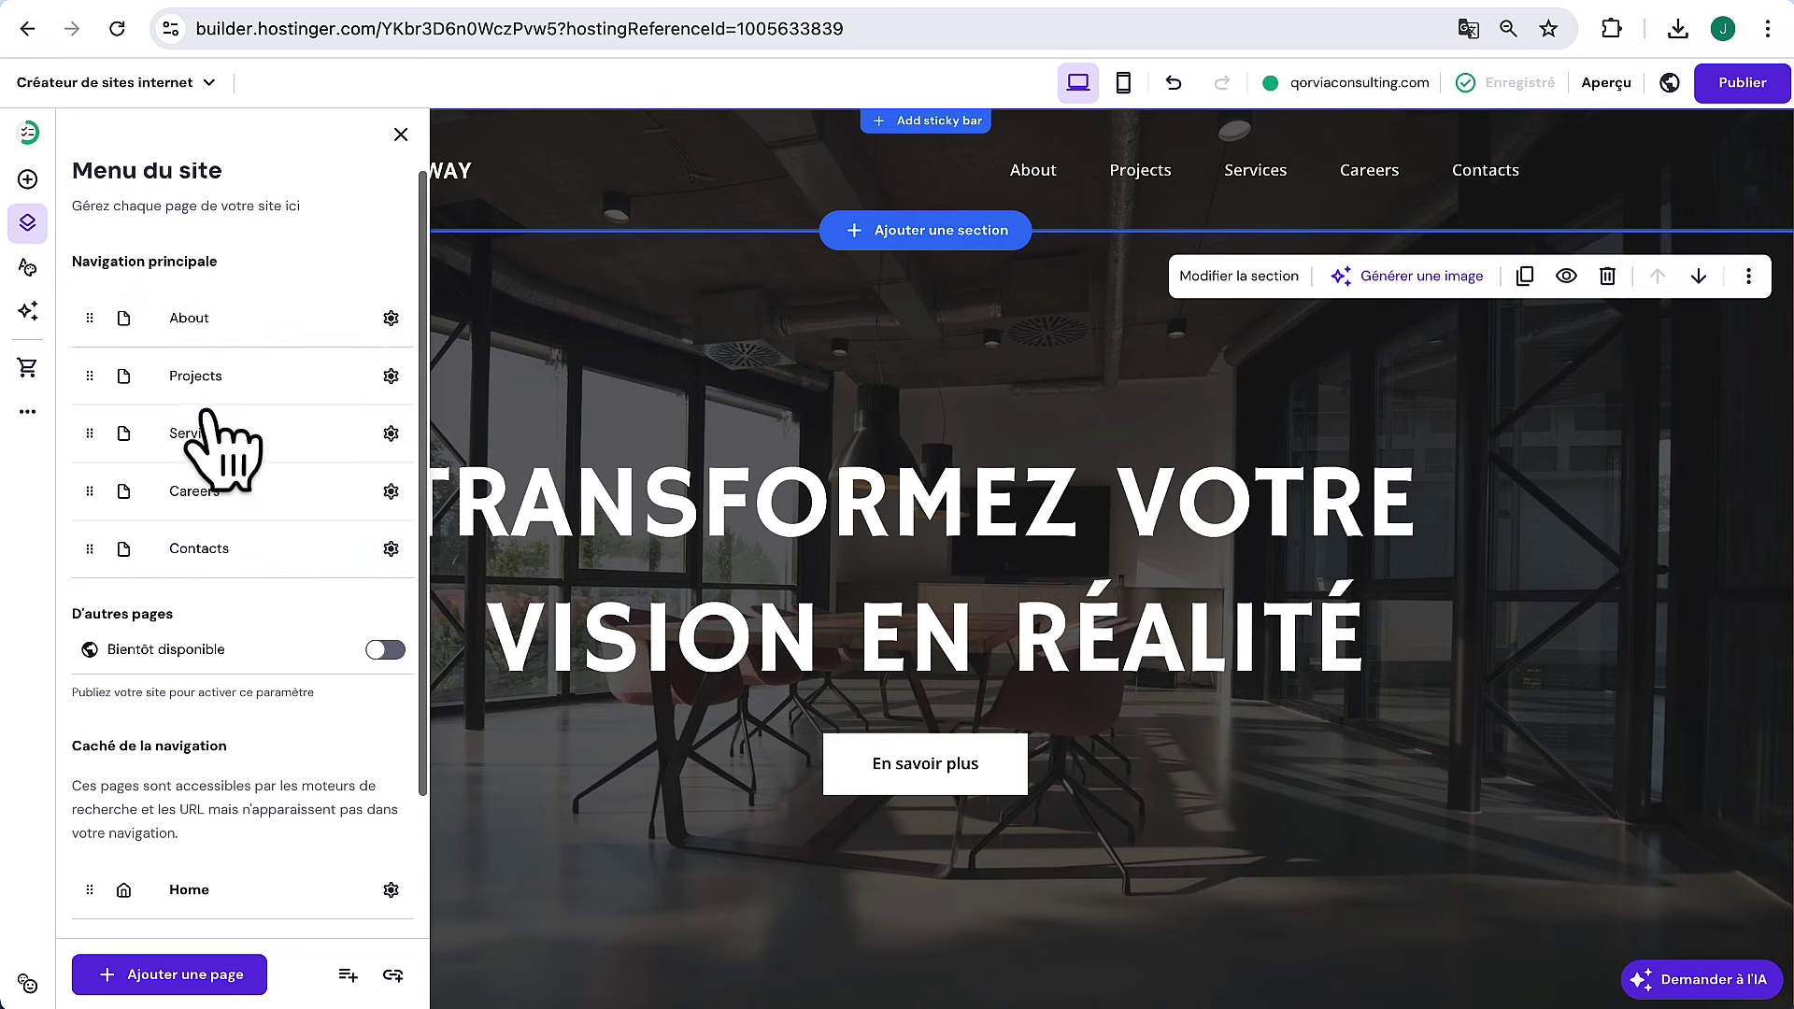
{"action": "left_click", "coordinate": [227, 316]}
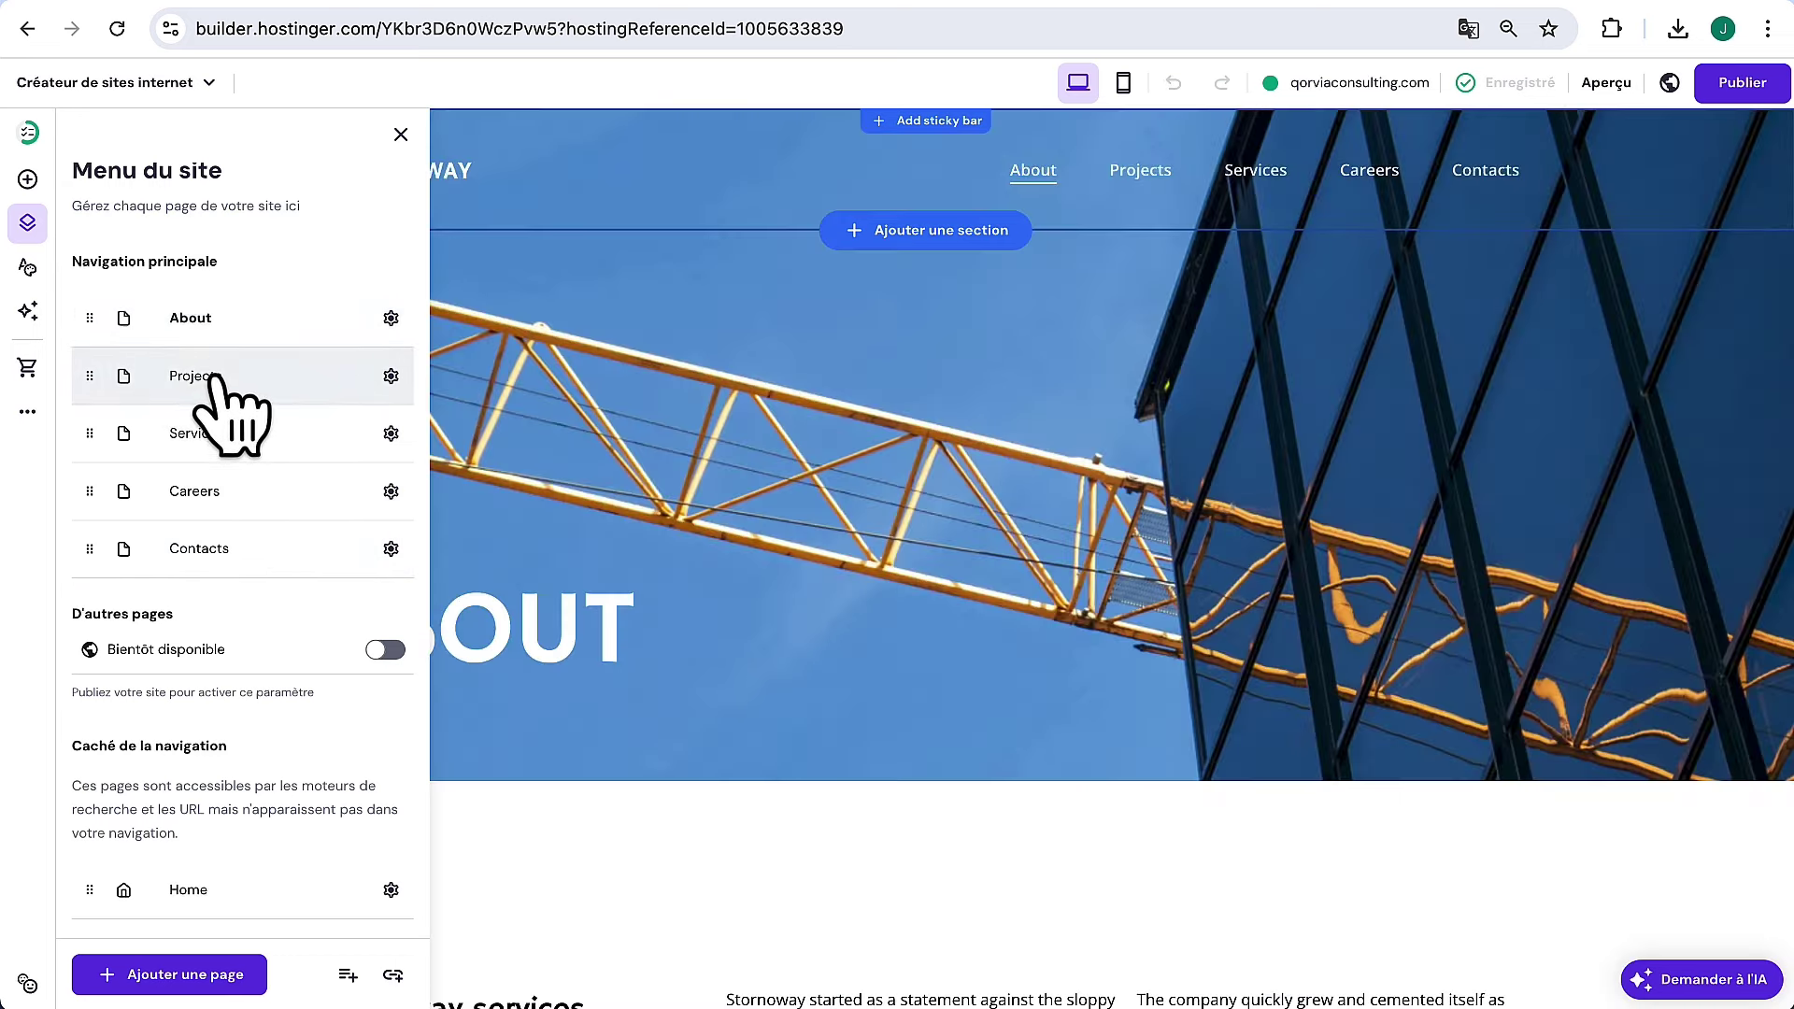
{"action": "left_click", "coordinate": [213, 377]}
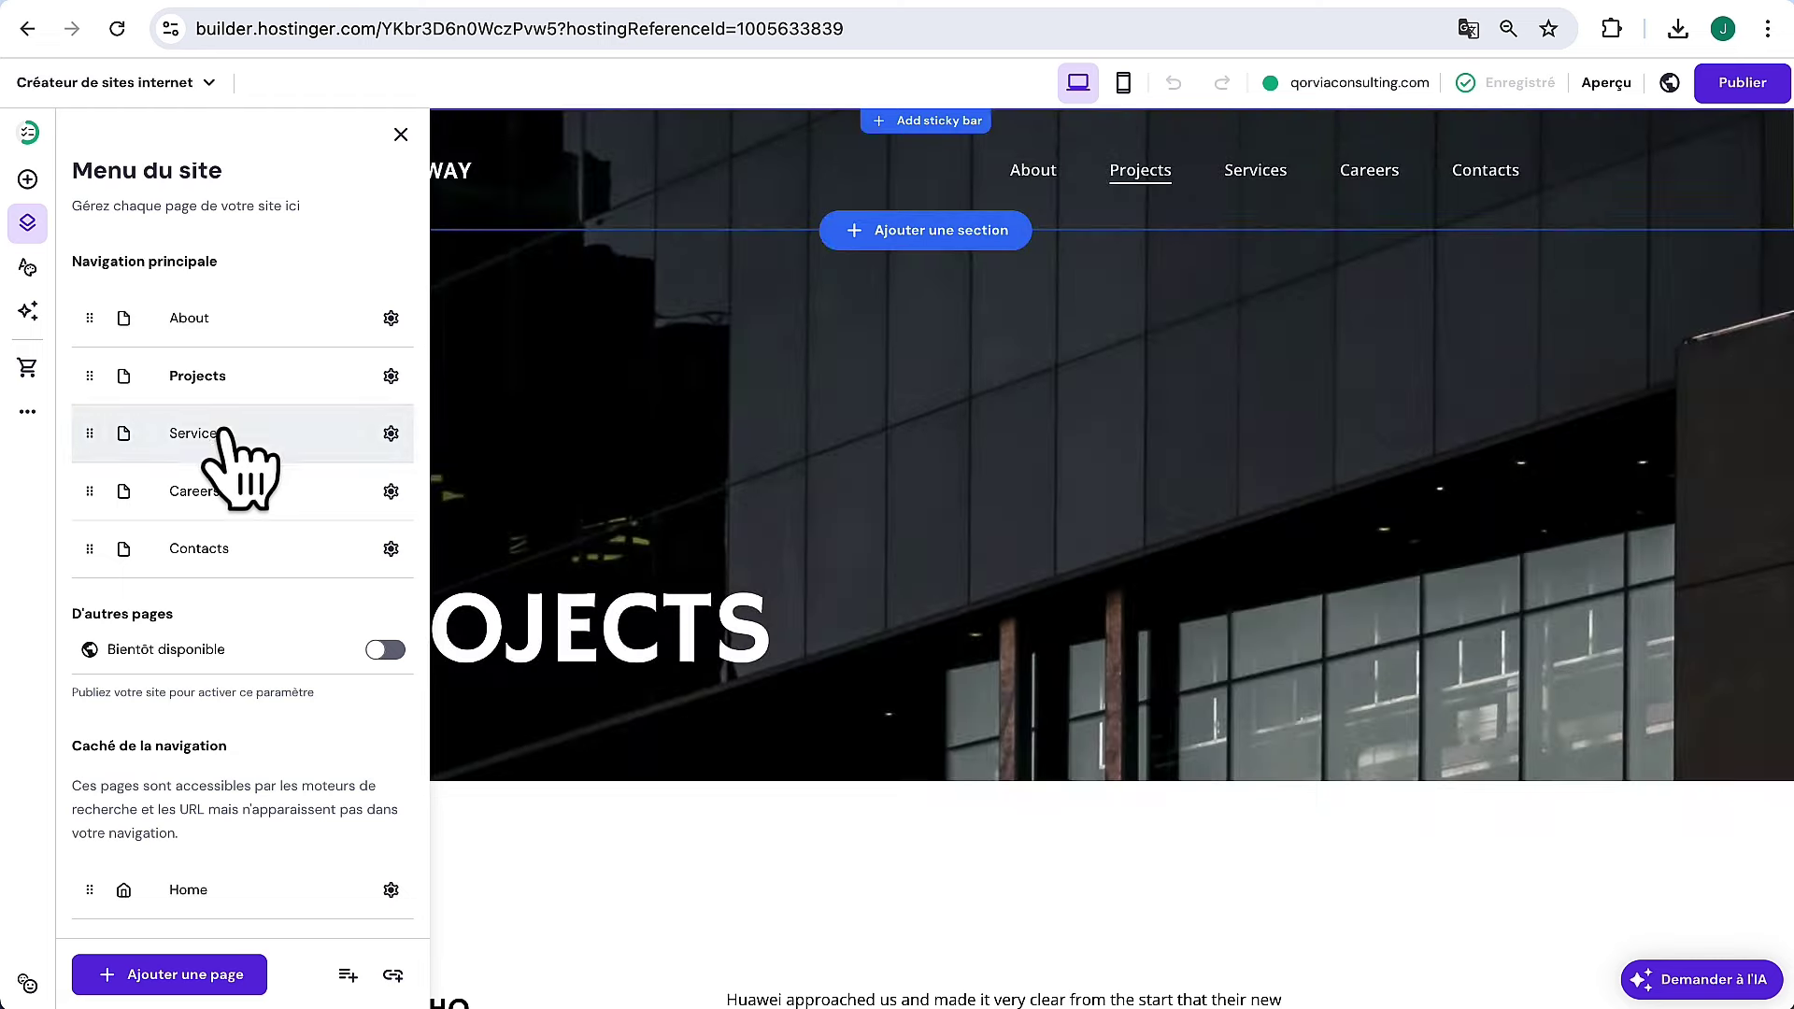
{"action": "left_click", "coordinate": [224, 439]}
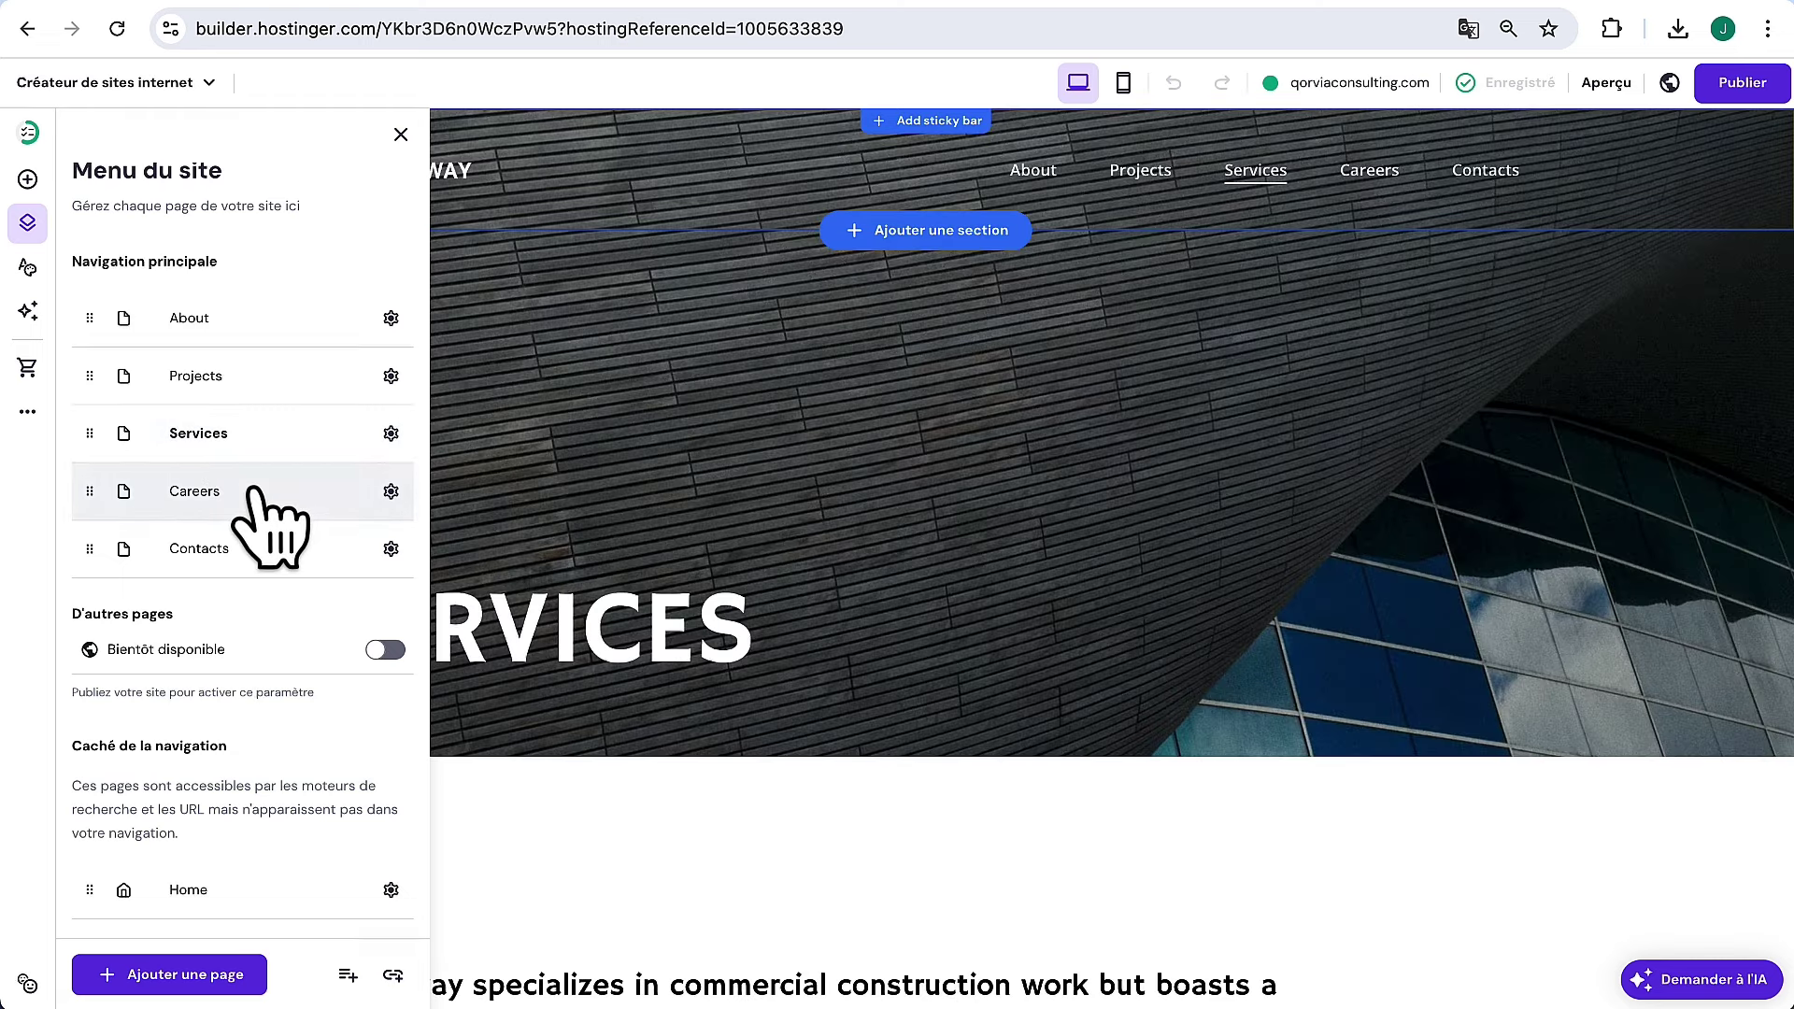
{"action": "left_click", "coordinate": [211, 553]}
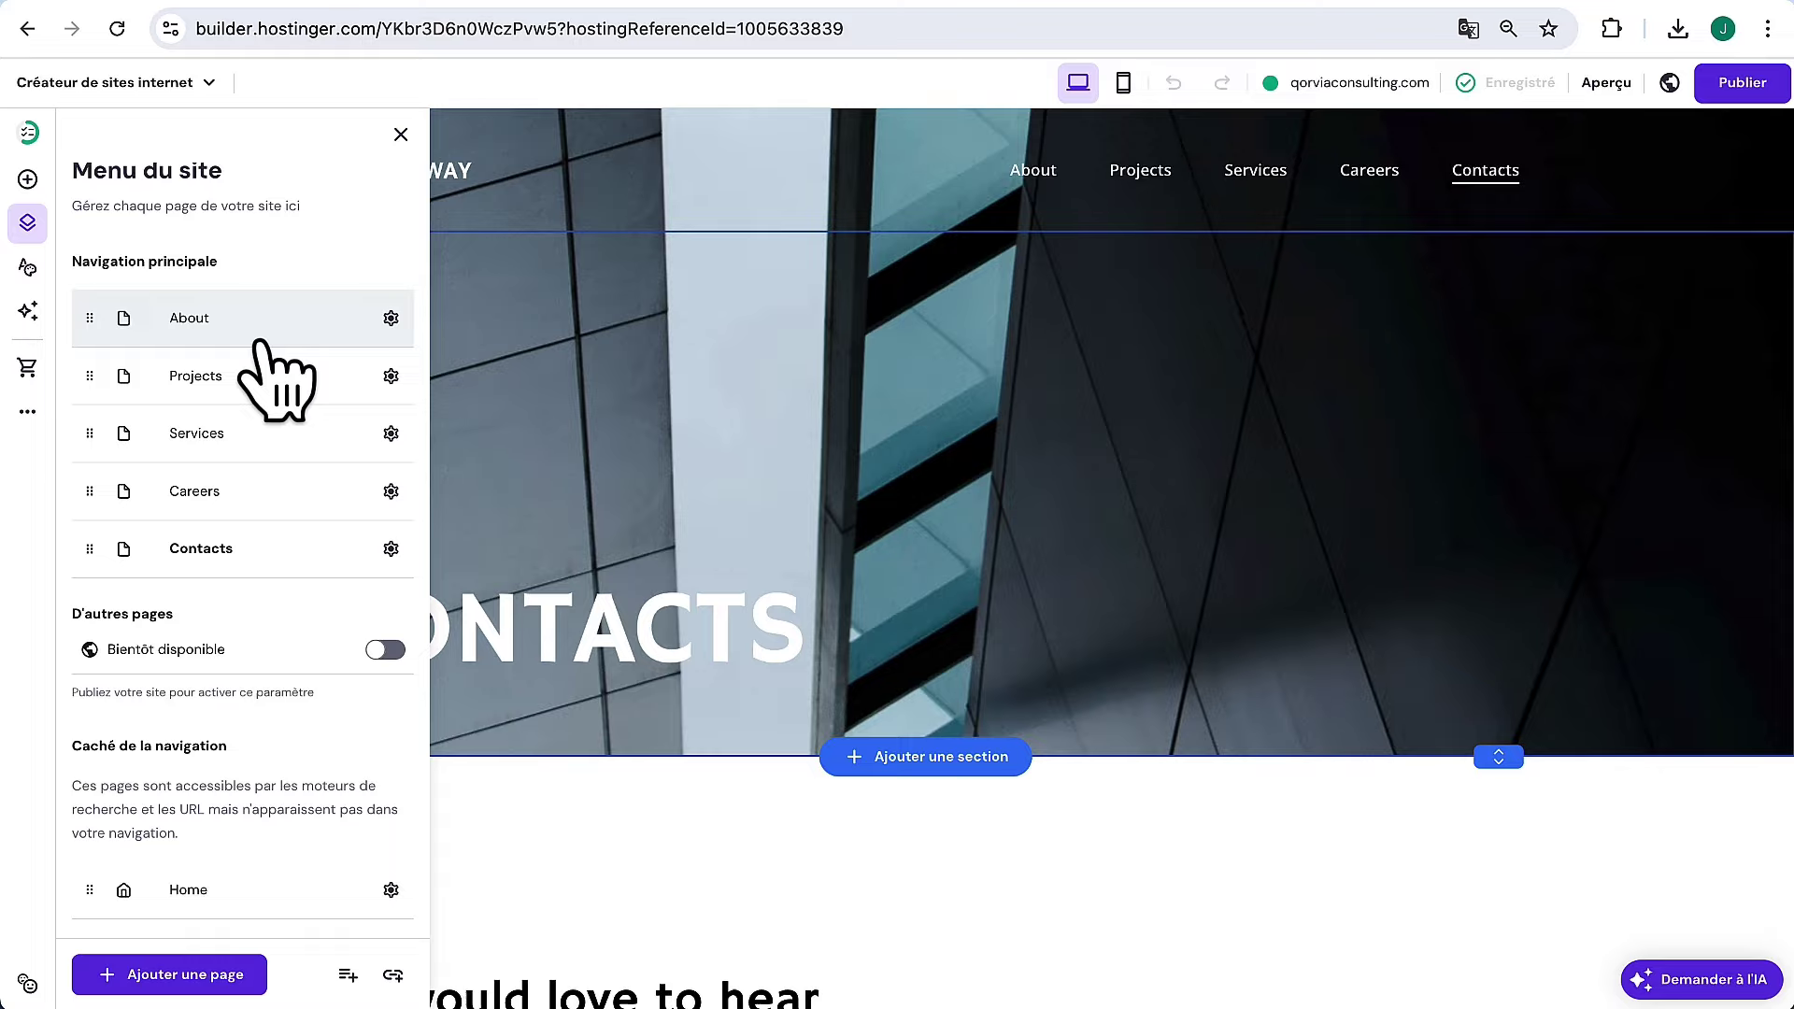
Examine the full content of the Contacts and Services pages and look over the hidden pages in the list
{"action": "scroll", "coordinate": [731, 692], "scroll_direction": "down", "scroll_amount": 10}
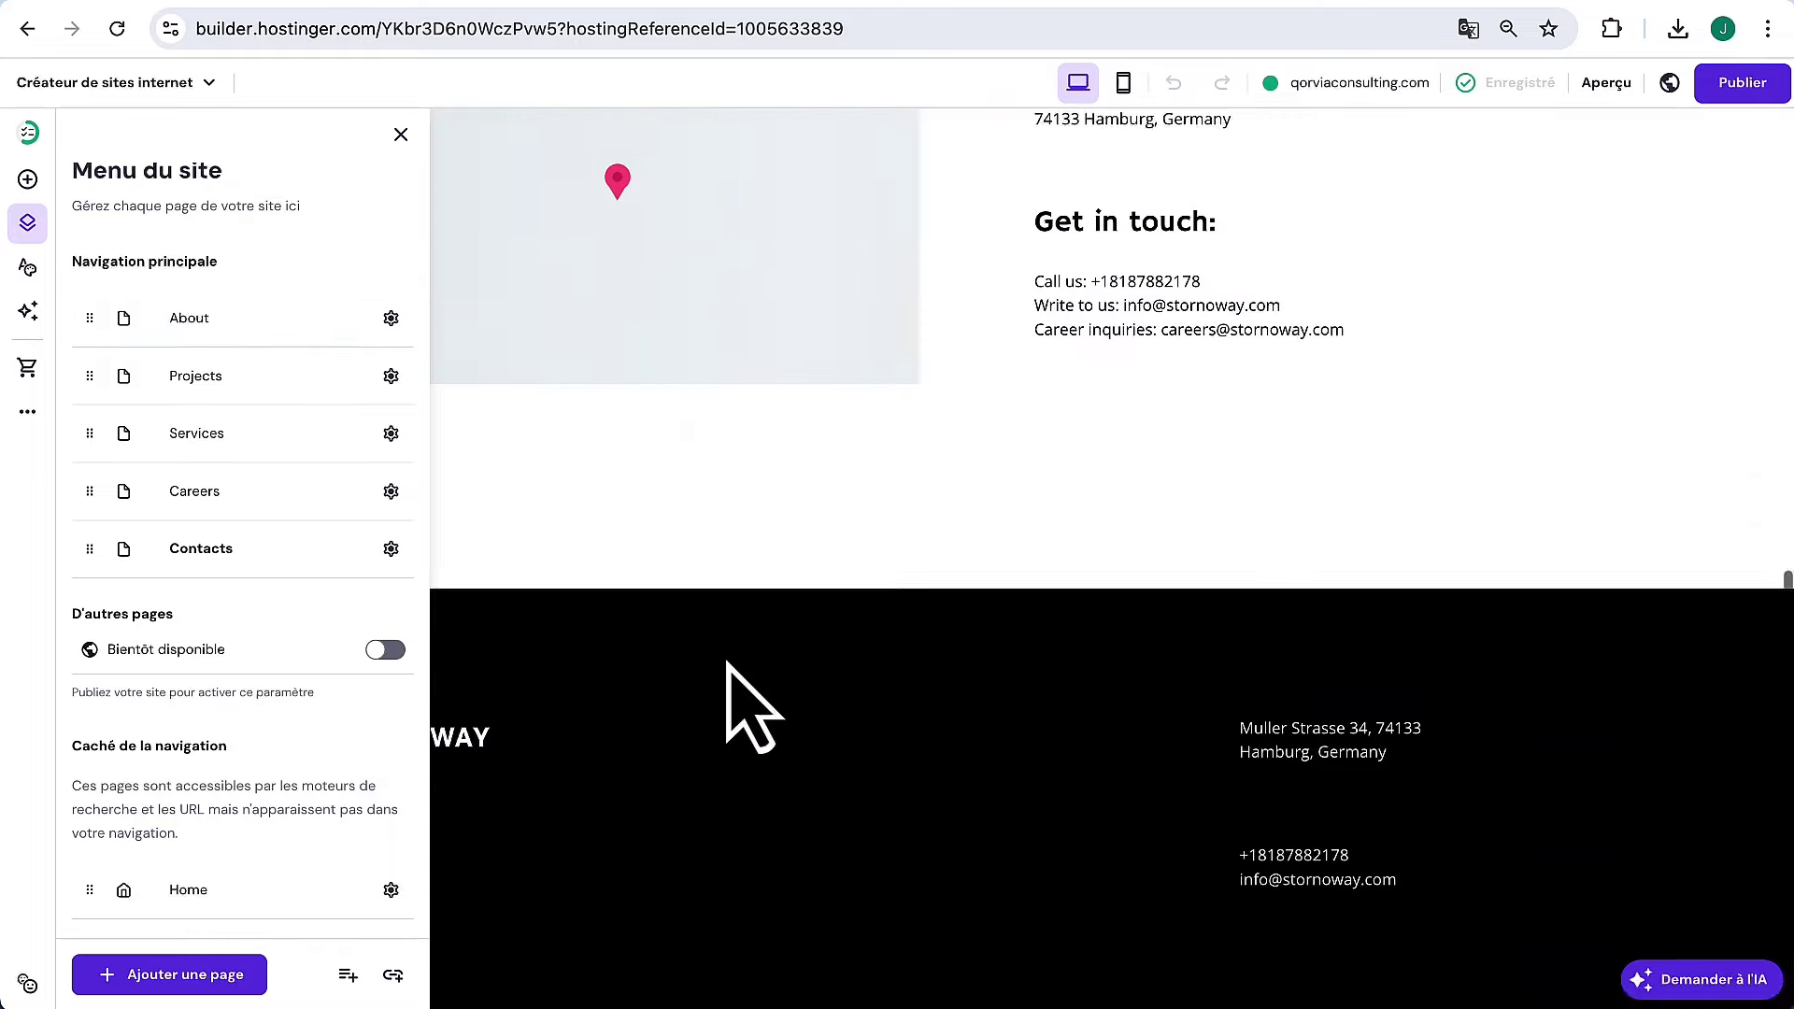
{"action": "scroll", "coordinate": [733, 709], "scroll_direction": "up", "scroll_amount": 8}
{"action": "left_click", "coordinate": [200, 441]}
{"action": "scroll", "coordinate": [672, 579], "scroll_direction": "down", "scroll_amount": 15}
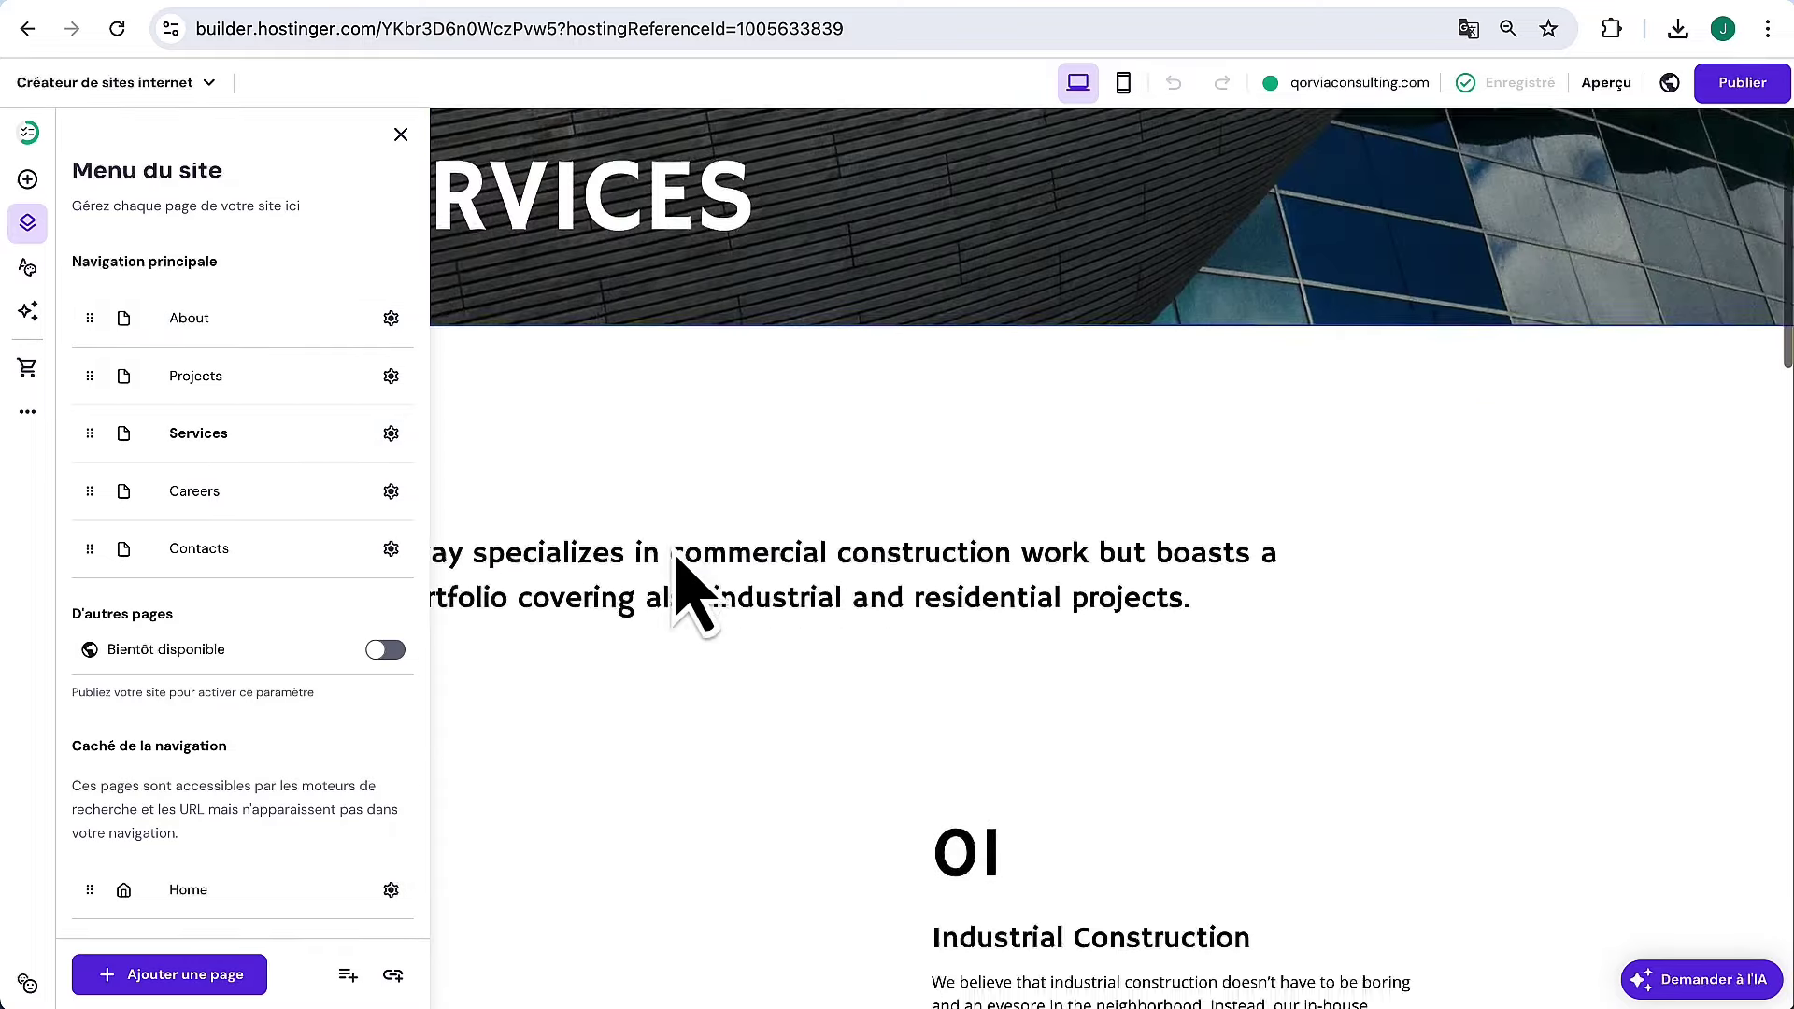
{"action": "scroll", "coordinate": [675, 549], "scroll_direction": "down", "scroll_amount": 3}
{"action": "scroll", "coordinate": [678, 570], "scroll_direction": "up", "scroll_amount": 20}
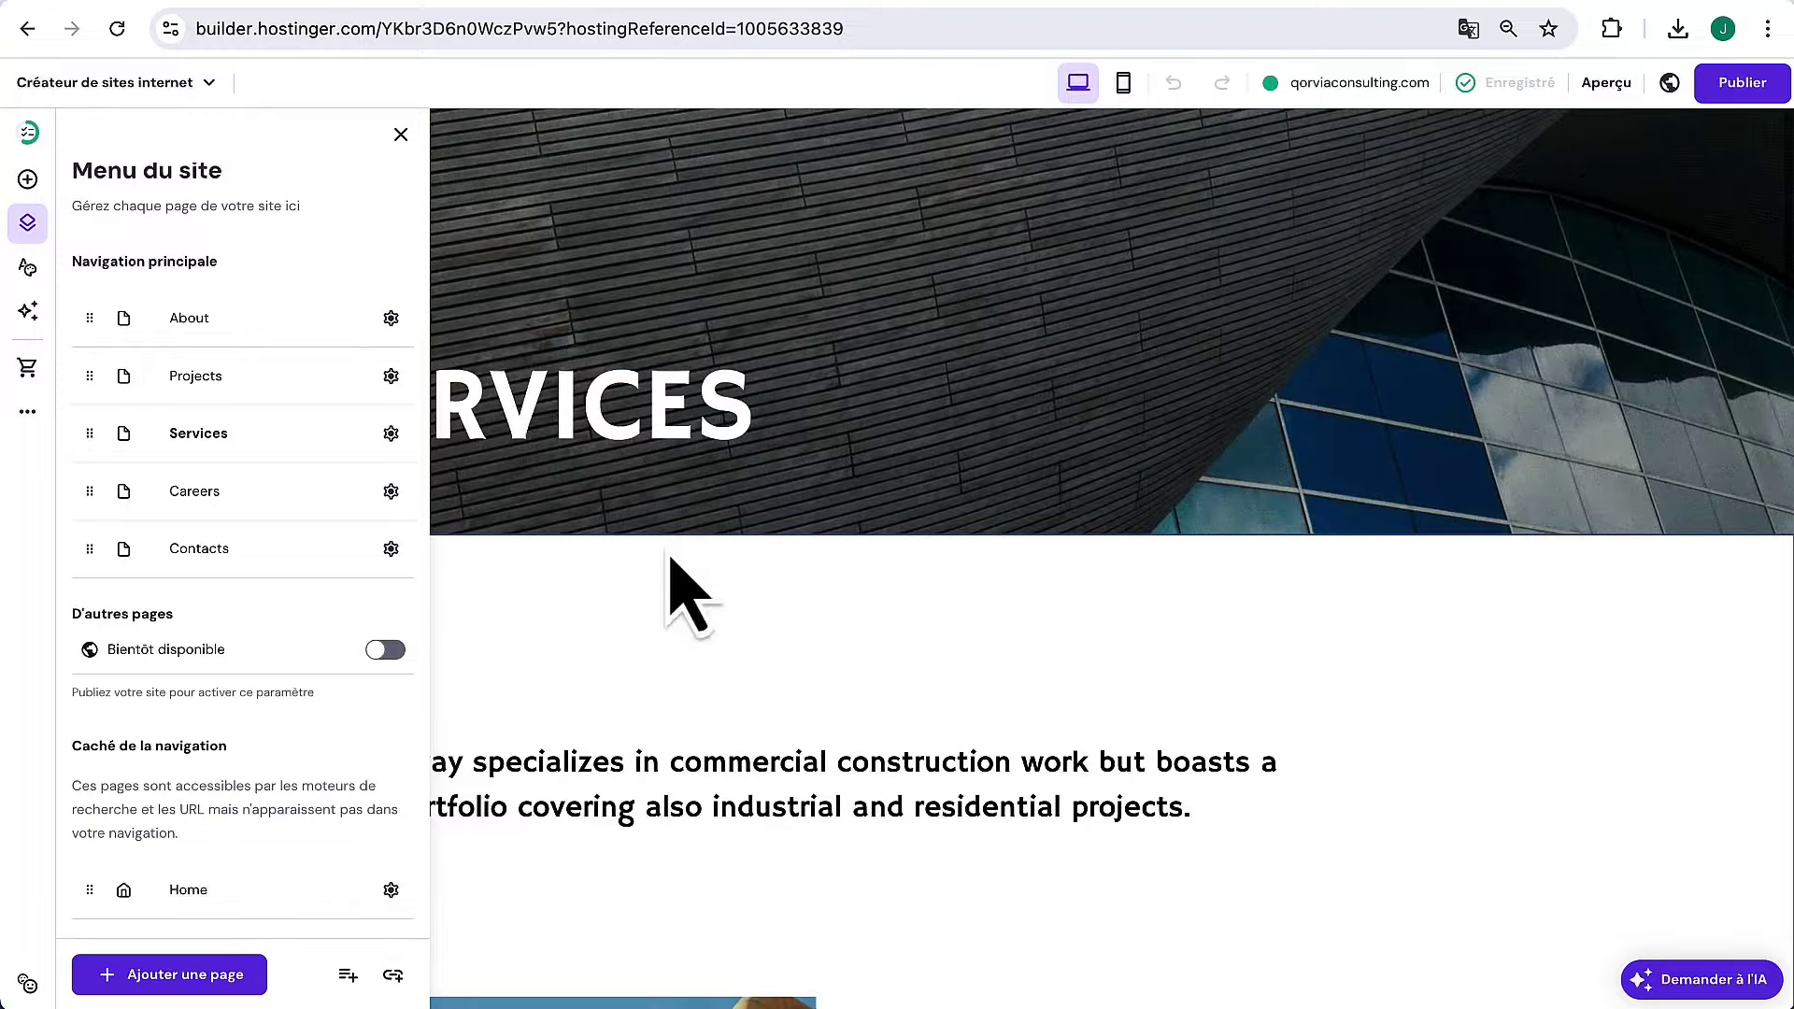
{"action": "left_click", "coordinate": [200, 544]}
{"action": "scroll", "coordinate": [687, 642], "scroll_direction": "down", "scroll_amount": 5}
{"action": "scroll", "coordinate": [688, 645], "scroll_direction": "up", "scroll_amount": 6}
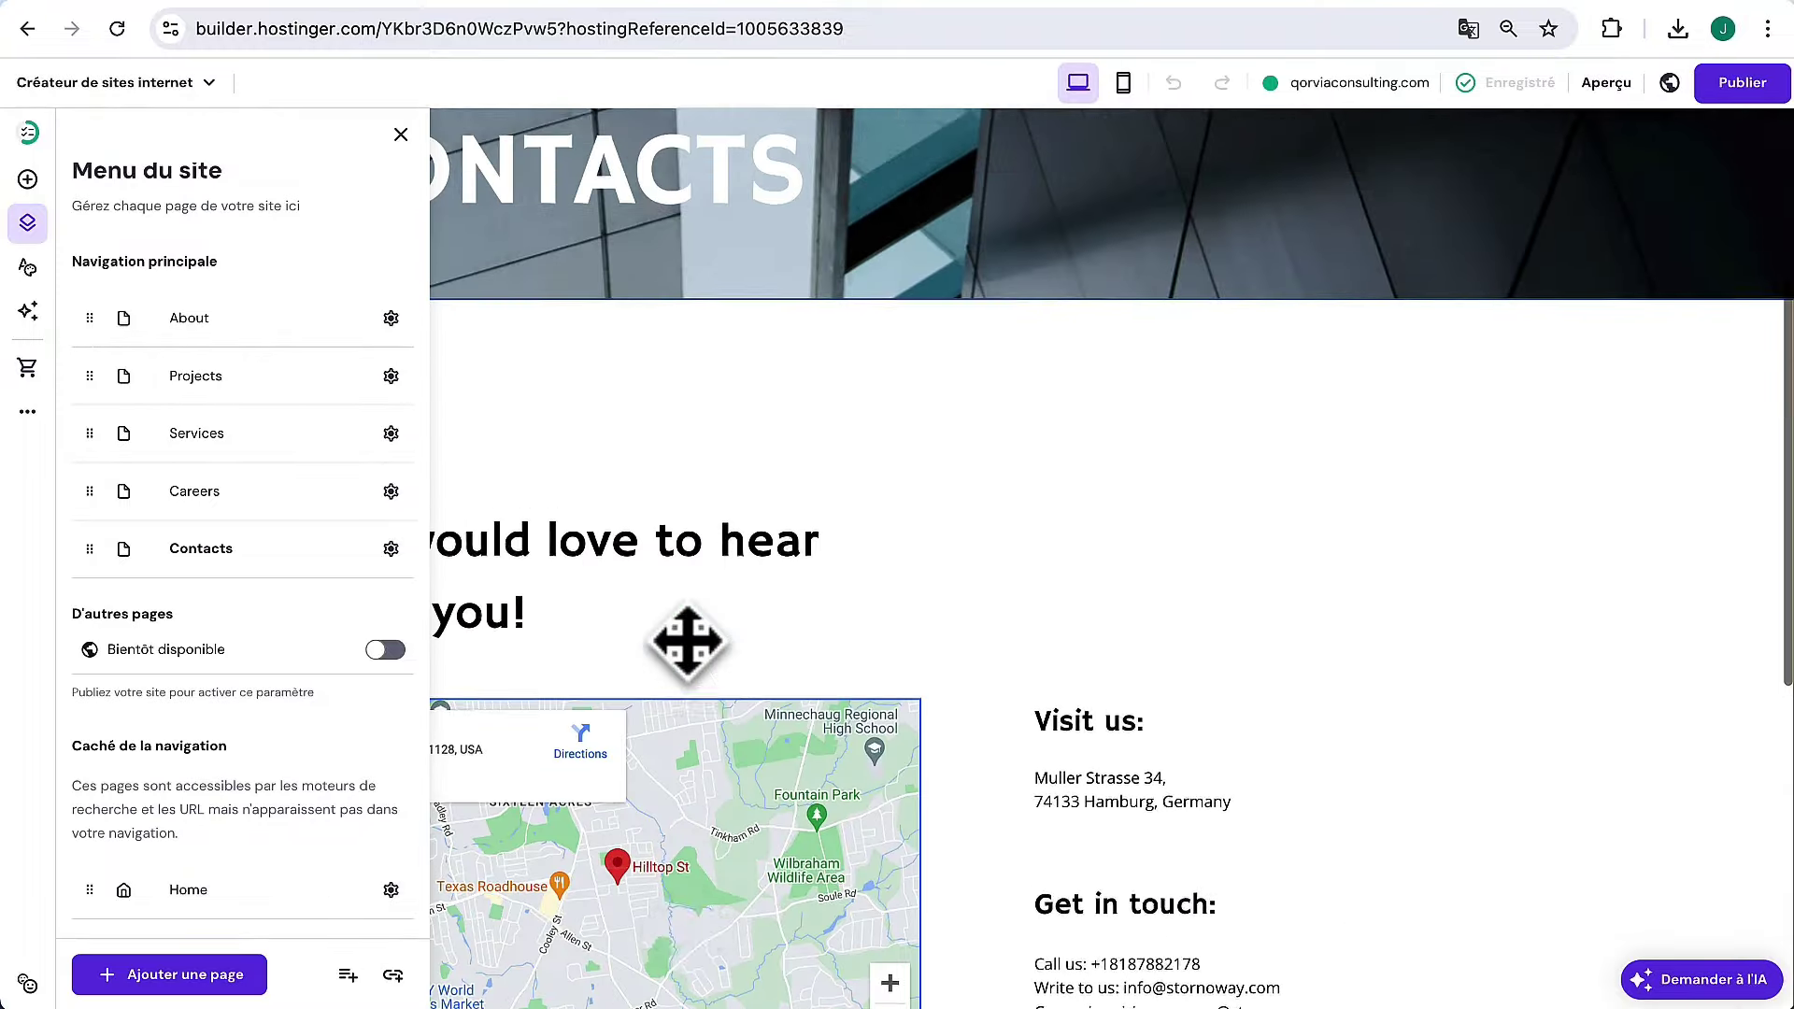
{"action": "scroll", "coordinate": [690, 649], "scroll_direction": "down", "scroll_amount": 3}
{"action": "scroll", "coordinate": [691, 654], "scroll_direction": "down", "scroll_amount": 3}
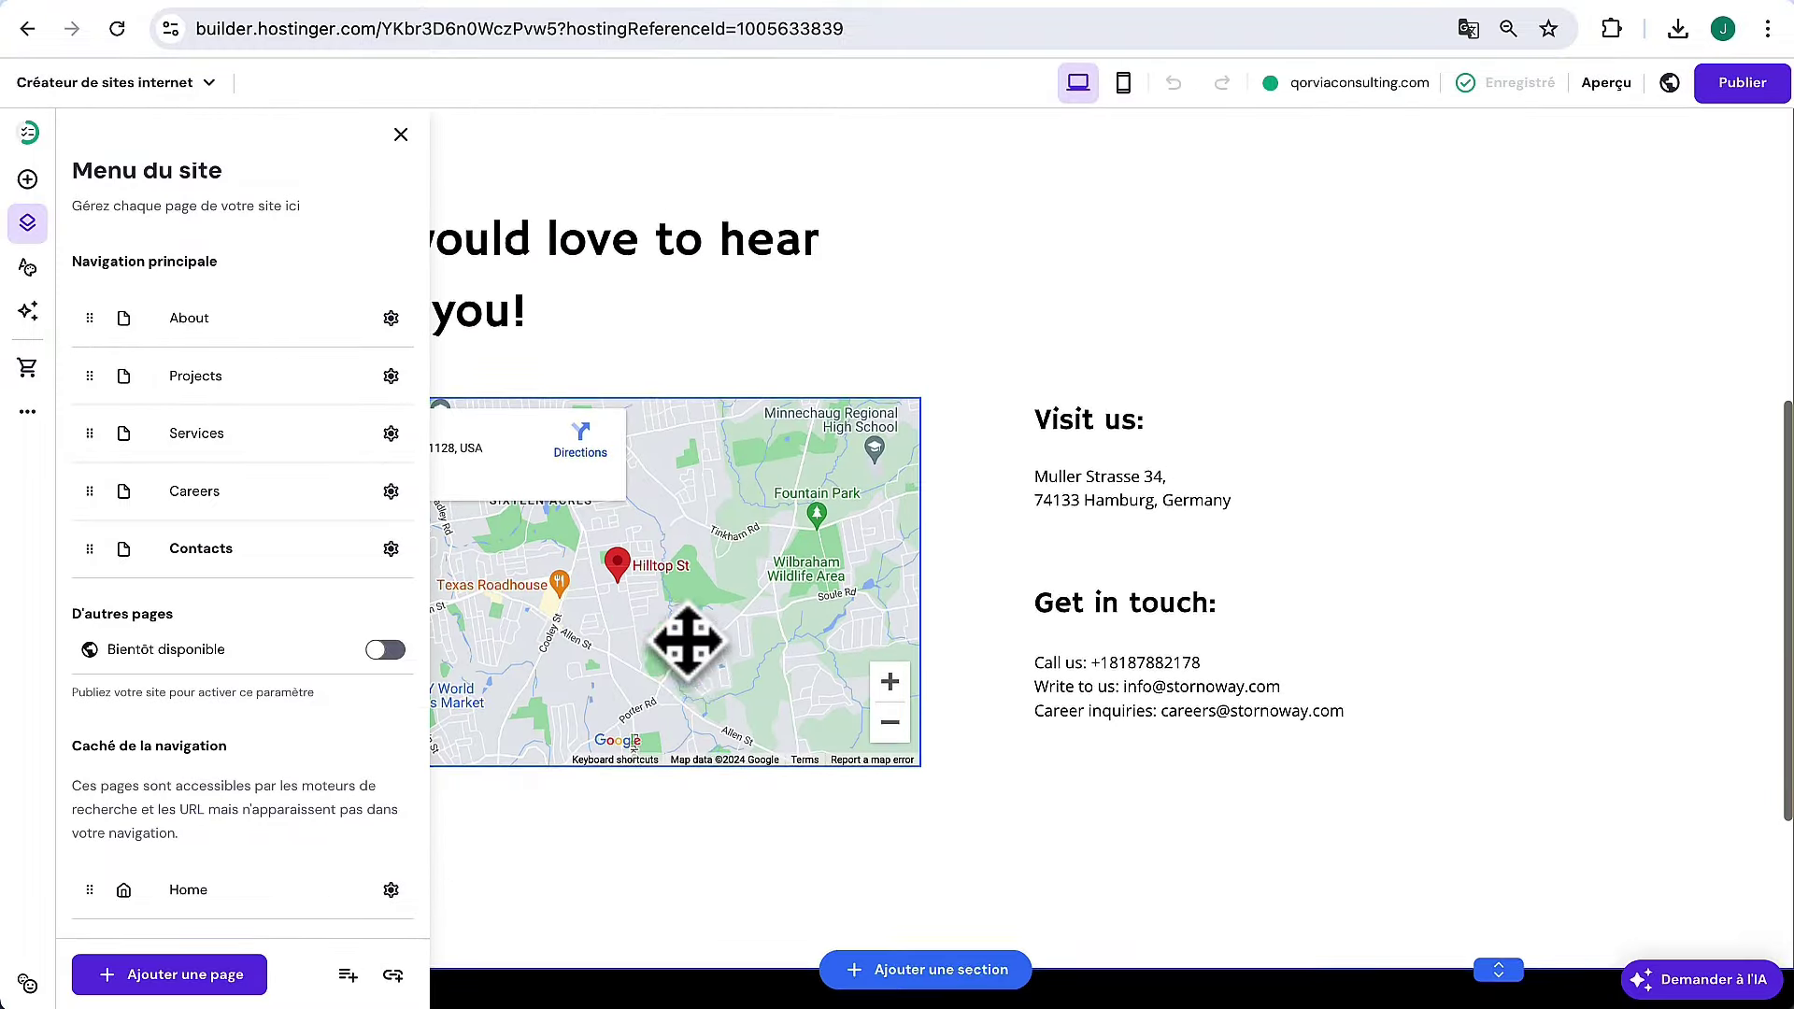
{"action": "scroll", "coordinate": [689, 643], "scroll_direction": "up", "scroll_amount": 6}
{"action": "scroll", "coordinate": [259, 869], "scroll_direction": "down", "scroll_amount": 2}
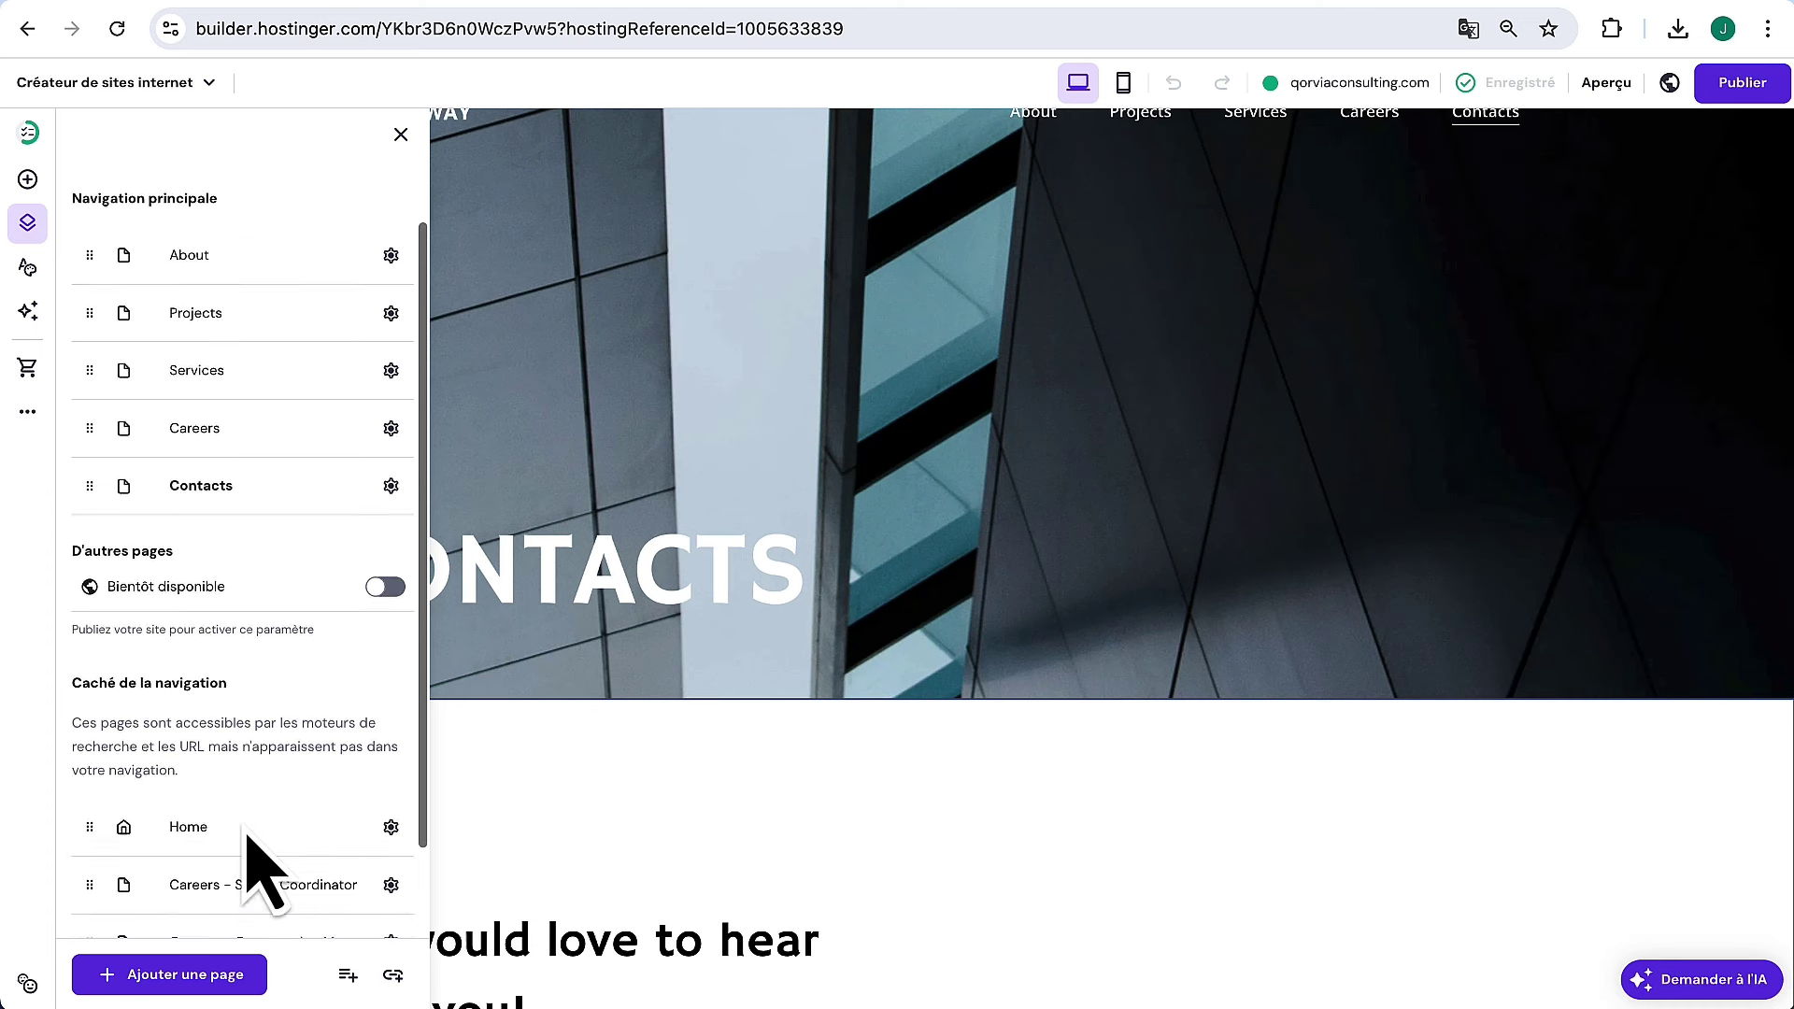
{"action": "scroll", "coordinate": [249, 860], "scroll_direction": "up", "scroll_amount": 3}
Delete the Careers page from the main navigation
{"action": "left_click", "coordinate": [224, 500]}
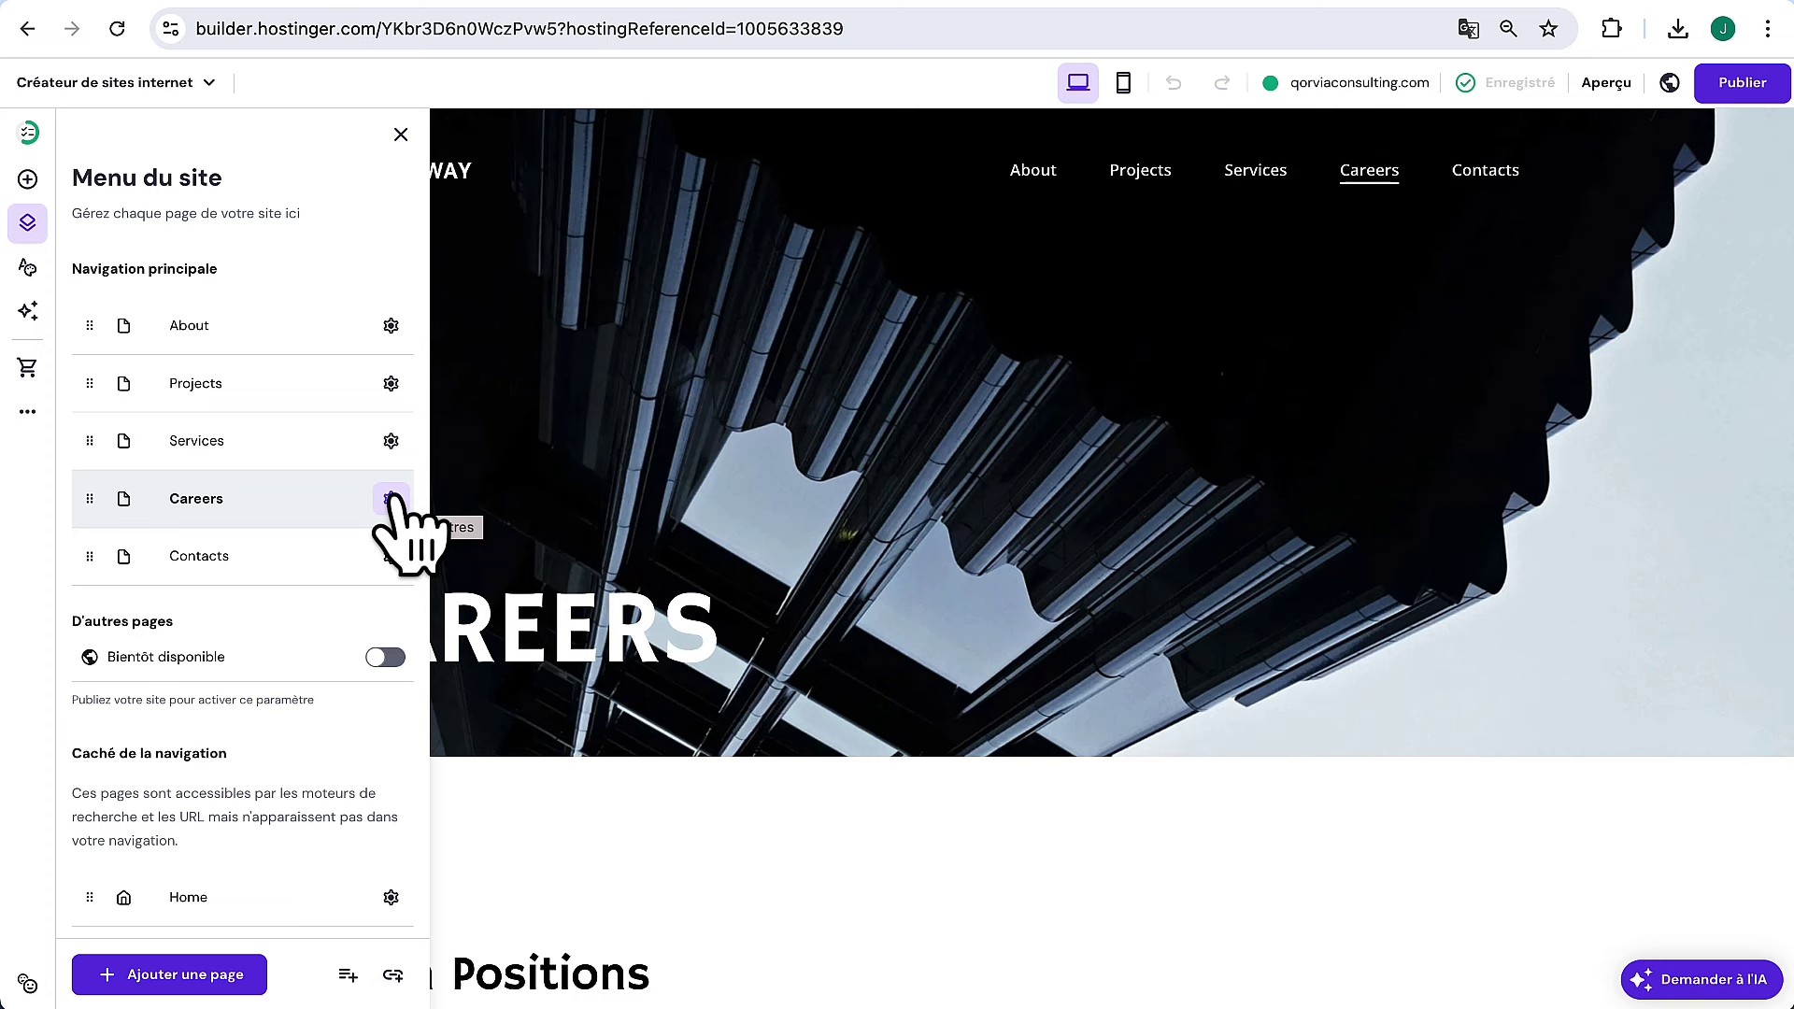
{"action": "left_click", "coordinate": [390, 500]}
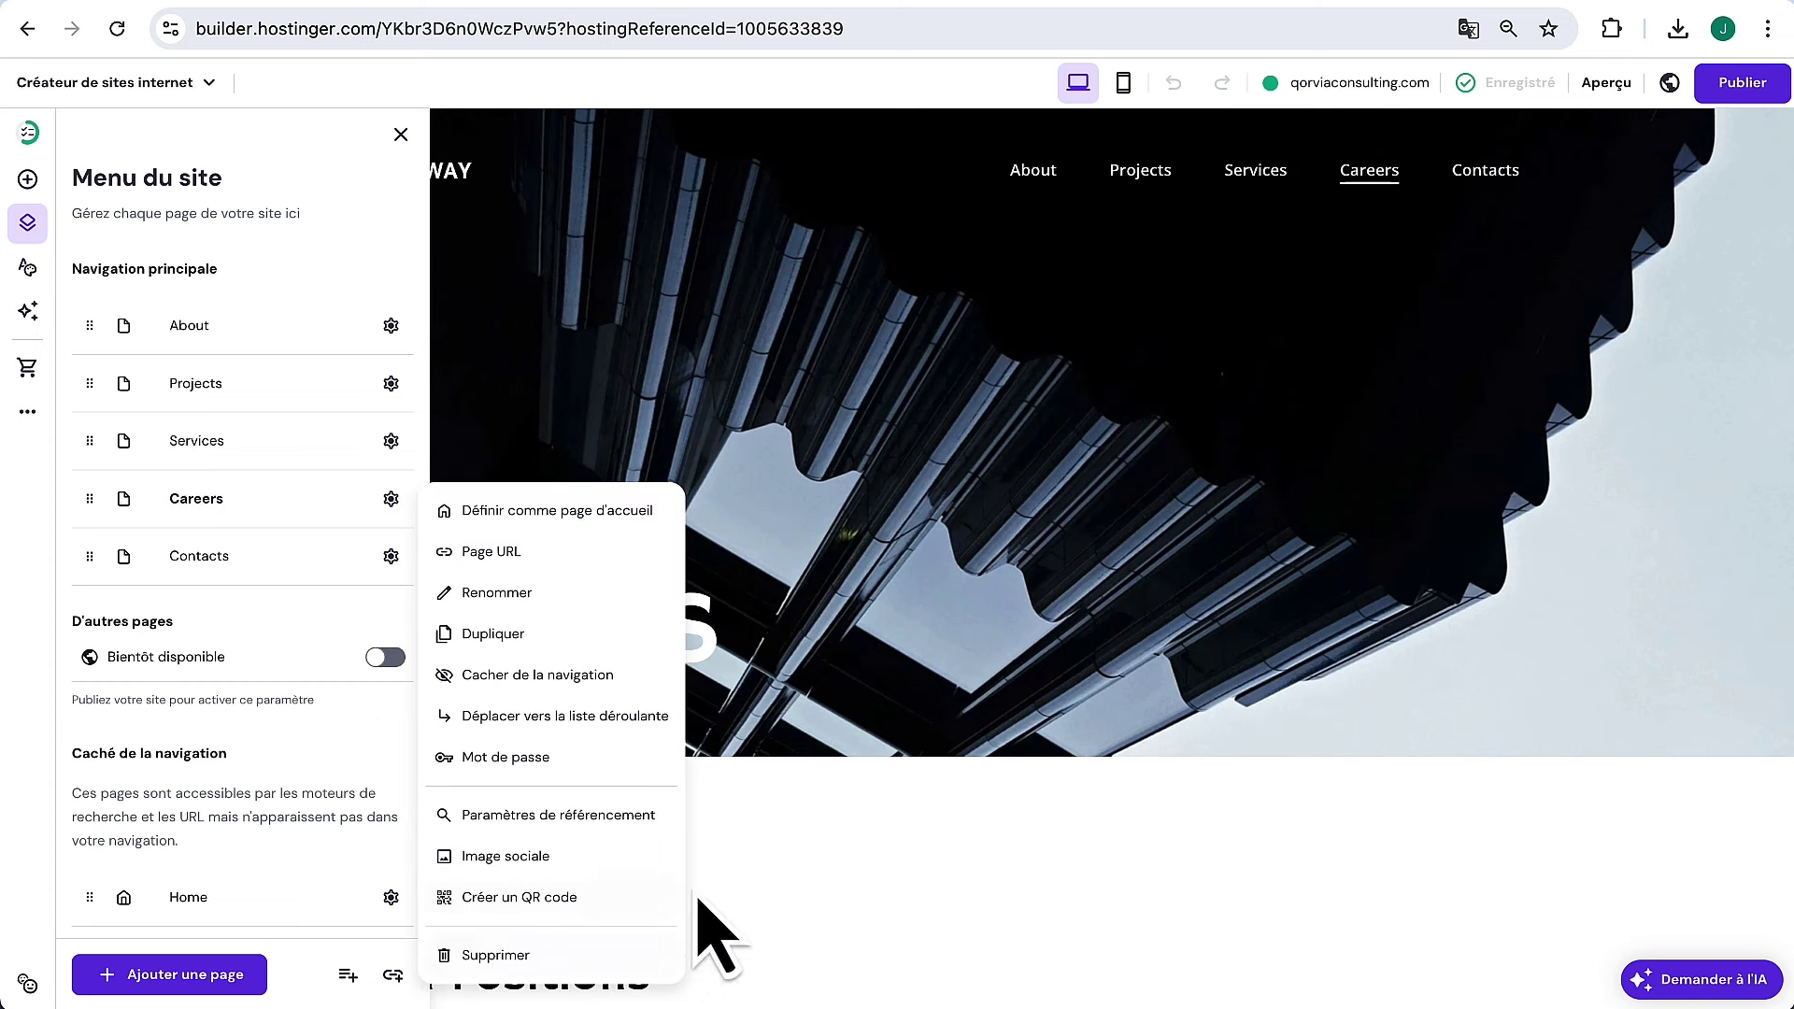
{"action": "left_click", "coordinate": [478, 957]}
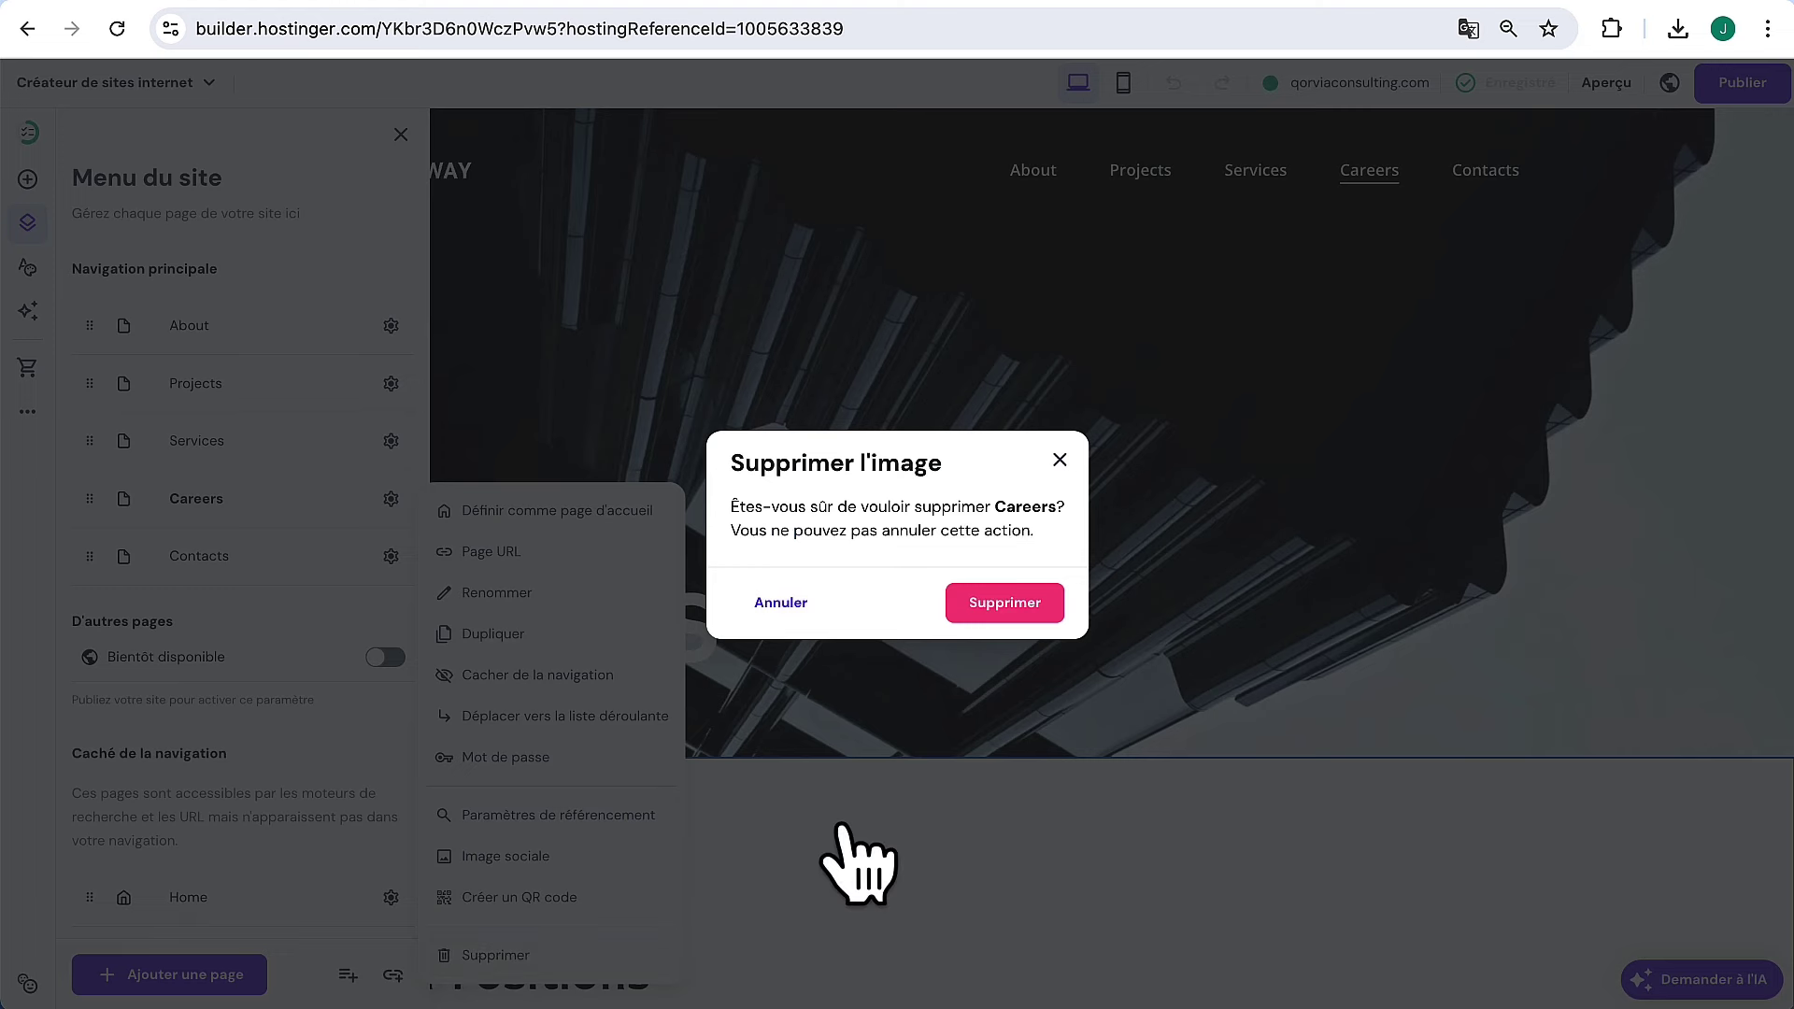
{"action": "left_click", "coordinate": [1037, 606]}
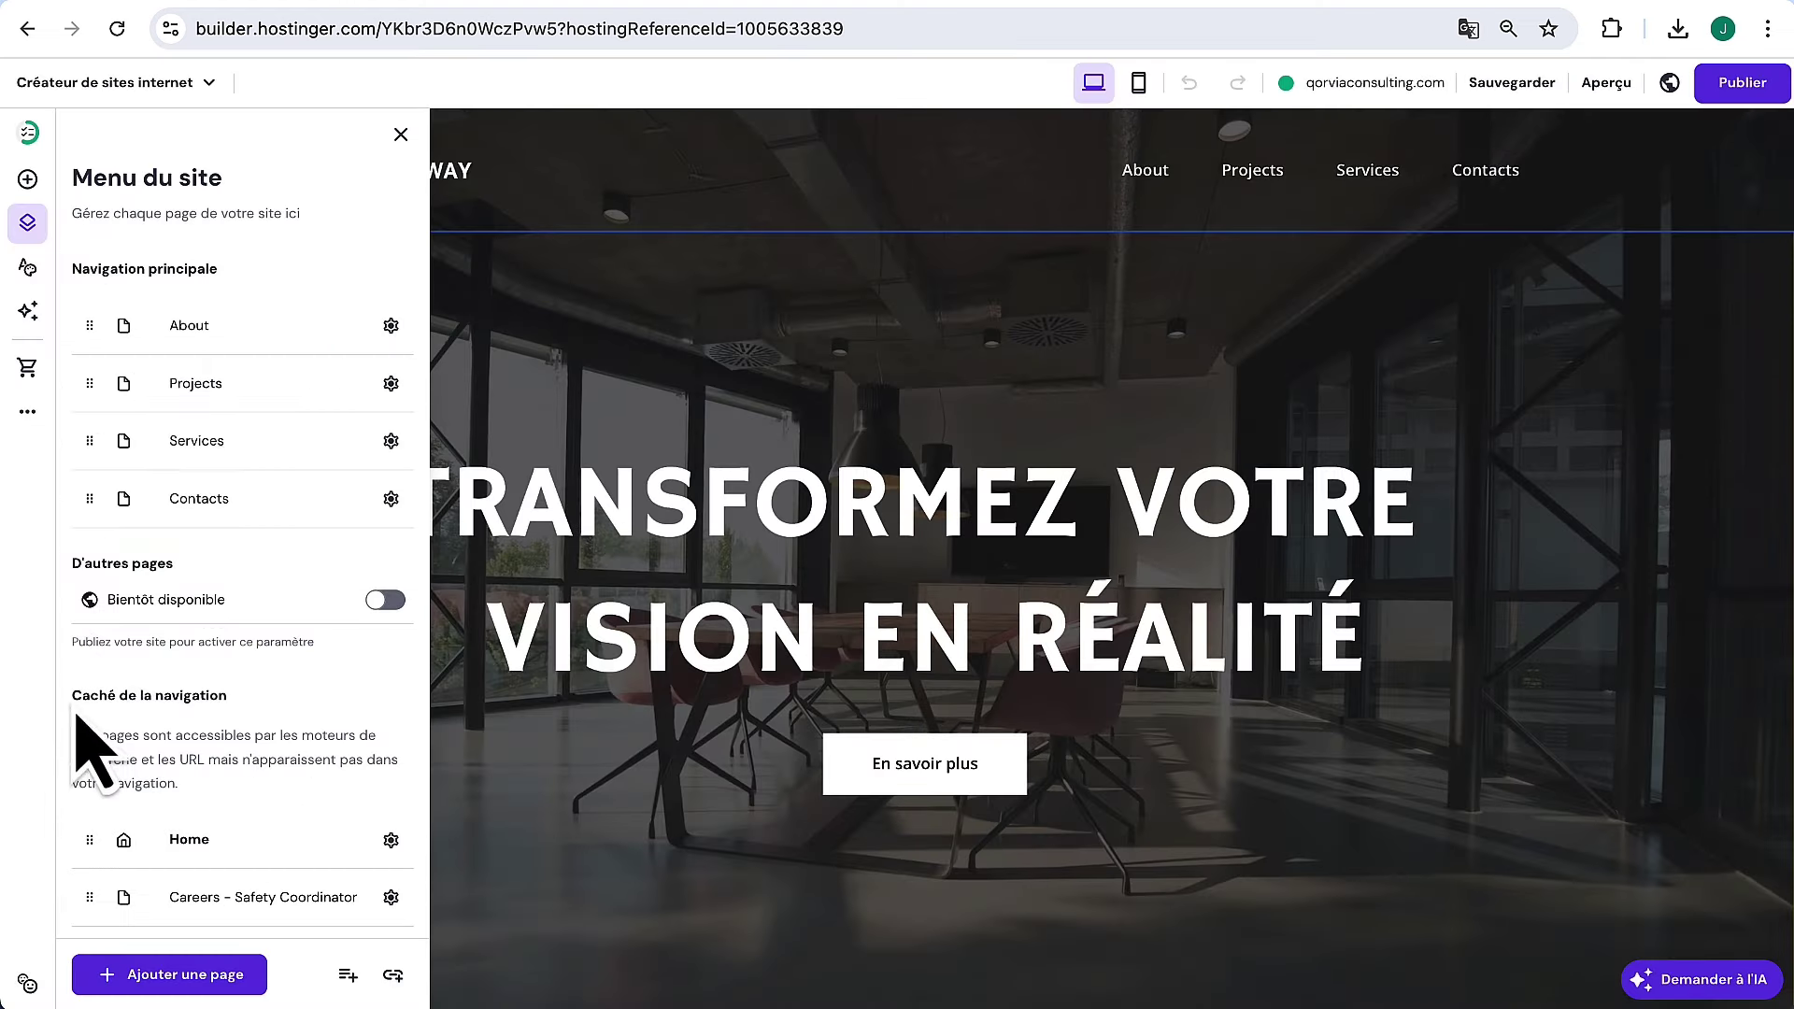
Move the Home page out of the hidden pages to the first place in the main navigation
{"action": "scroll", "coordinate": [178, 832], "scroll_direction": "down", "scroll_amount": 2}
{"action": "scroll", "coordinate": [89, 612], "scroll_direction": "up", "scroll_amount": 2}
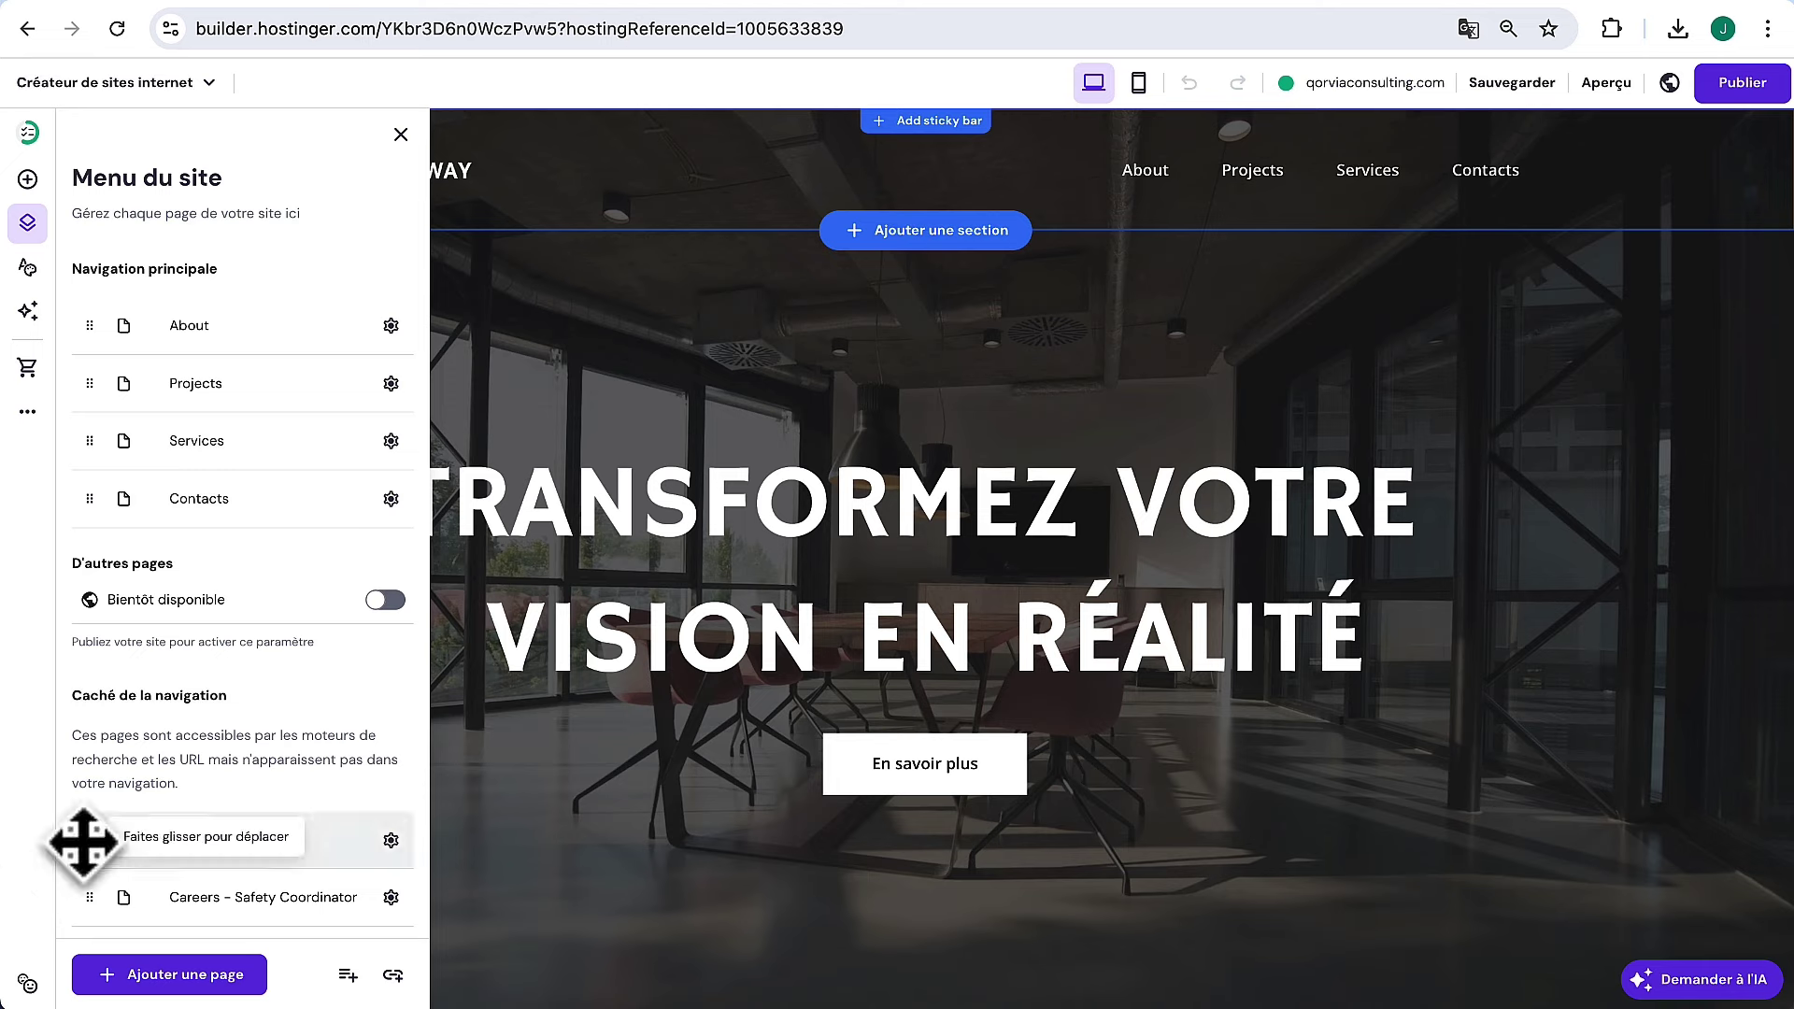
{"action": "left_click_drag", "start_coordinate": [90, 839], "coordinate": [106, 308]}
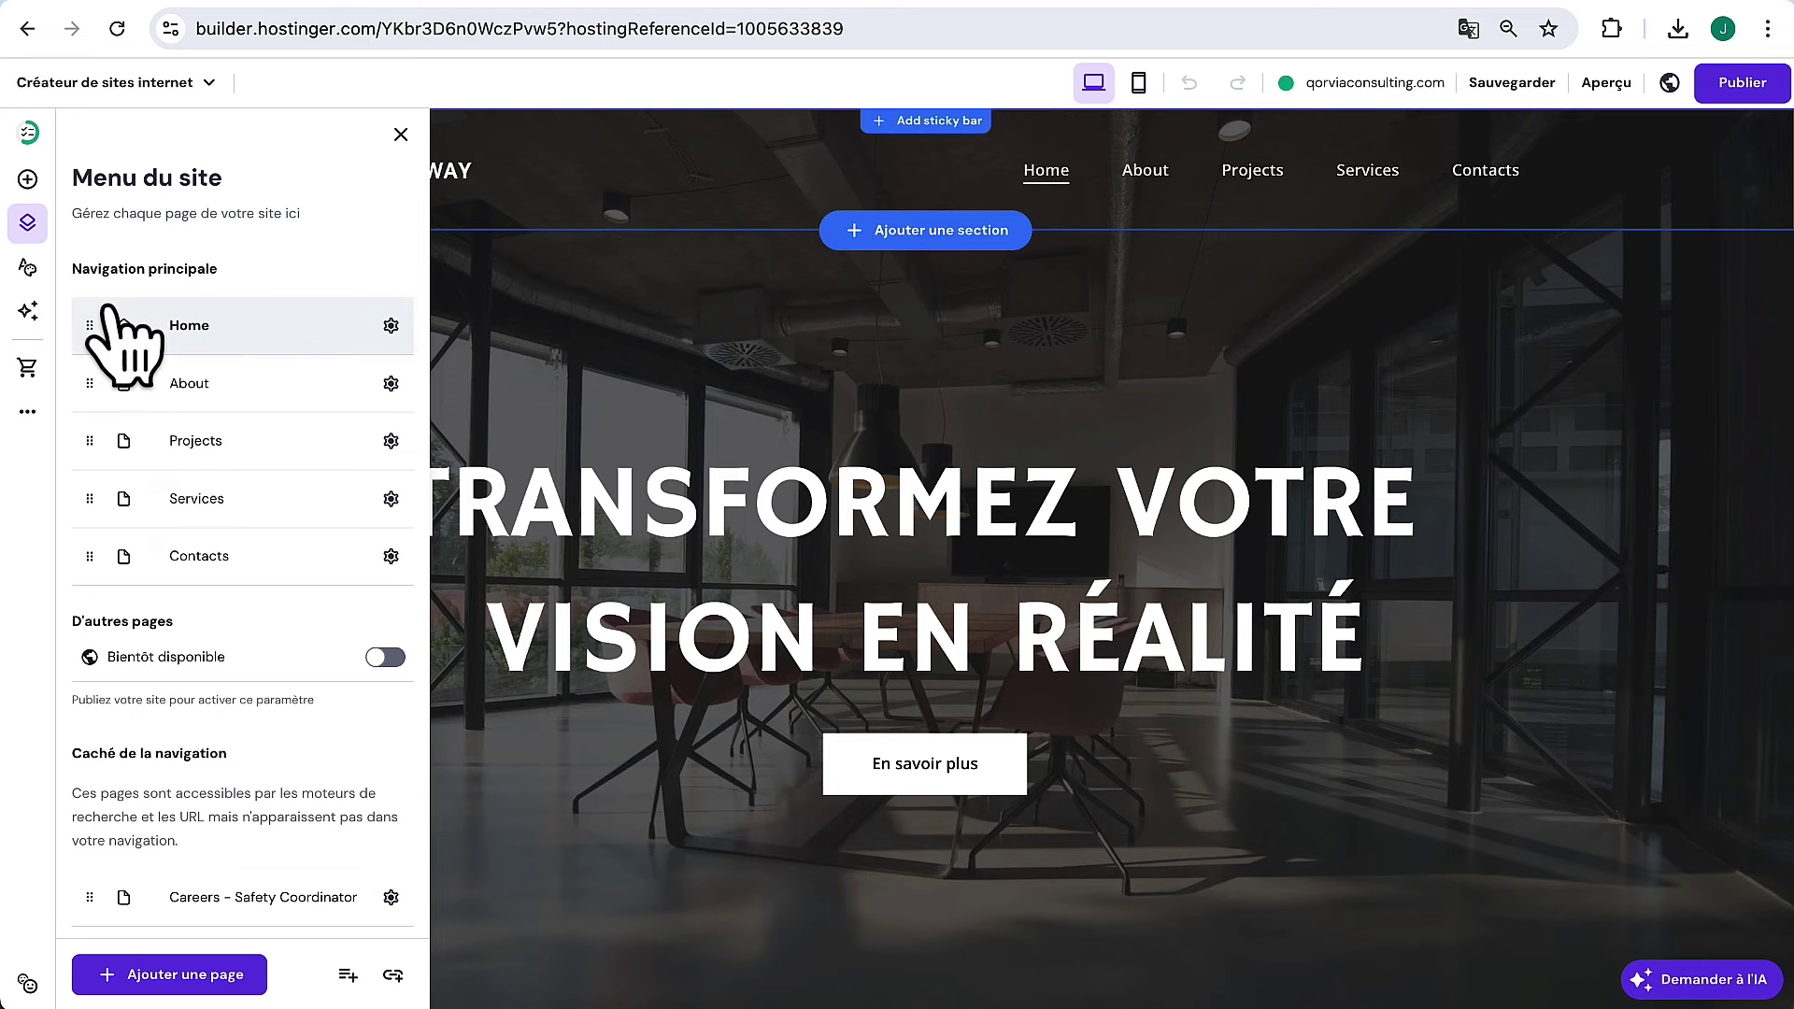
Delete the three Careers job pages hidden from the navigation, starting with "Careers - Safety Coordinator"
{"action": "scroll", "coordinate": [173, 636], "scroll_direction": "down", "scroll_amount": 2}
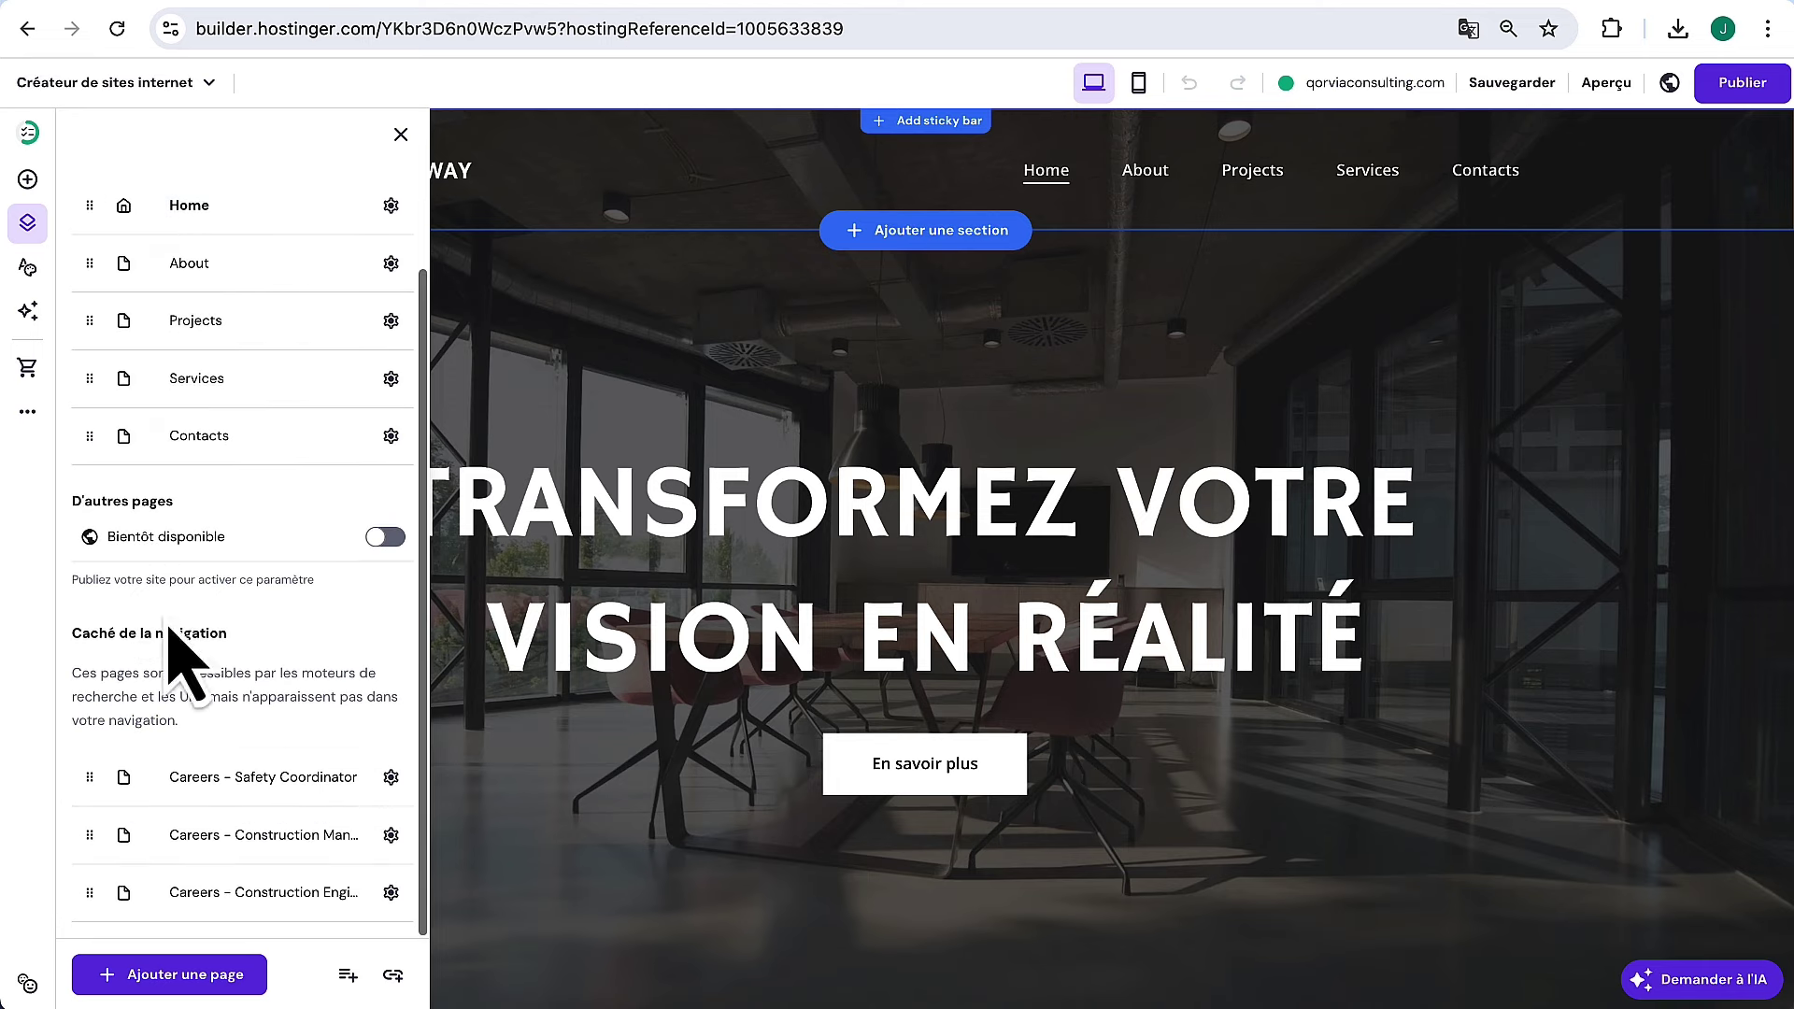
{"action": "left_click", "coordinate": [391, 777]}
{"action": "left_click", "coordinate": [481, 765]}
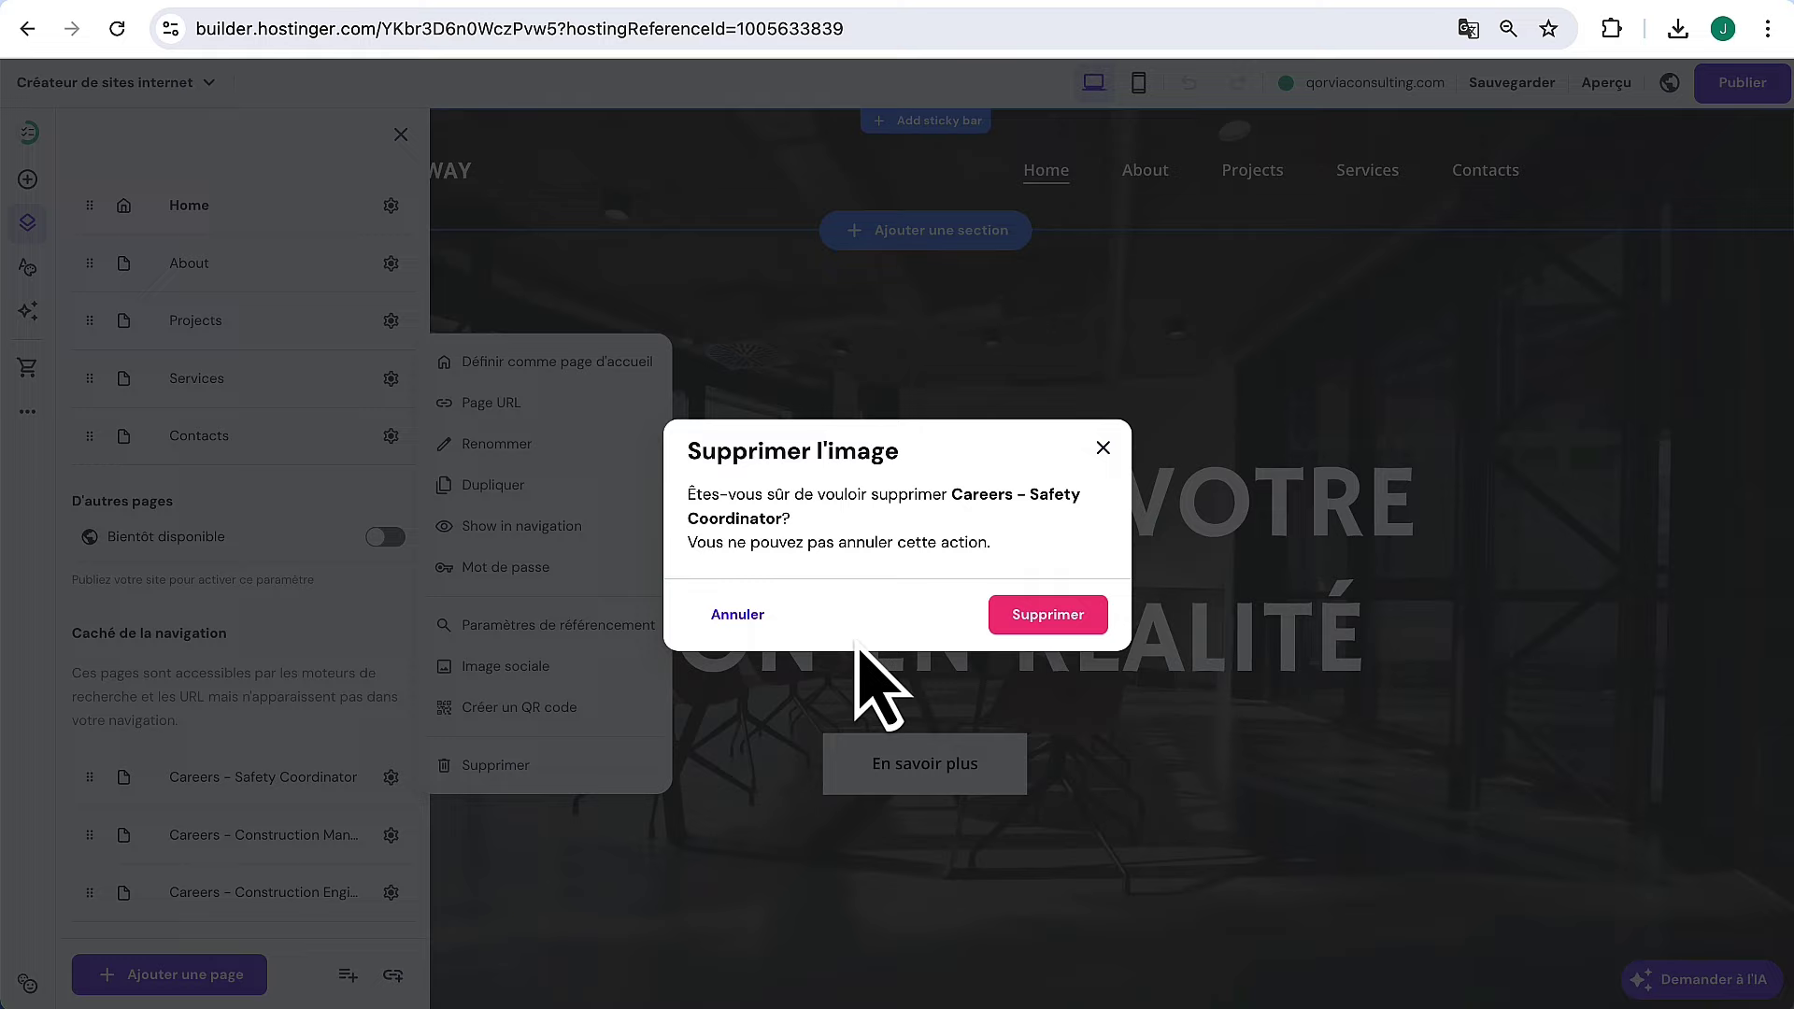
{"action": "left_click", "coordinate": [1047, 614]}
{"action": "left_click", "coordinate": [391, 834]}
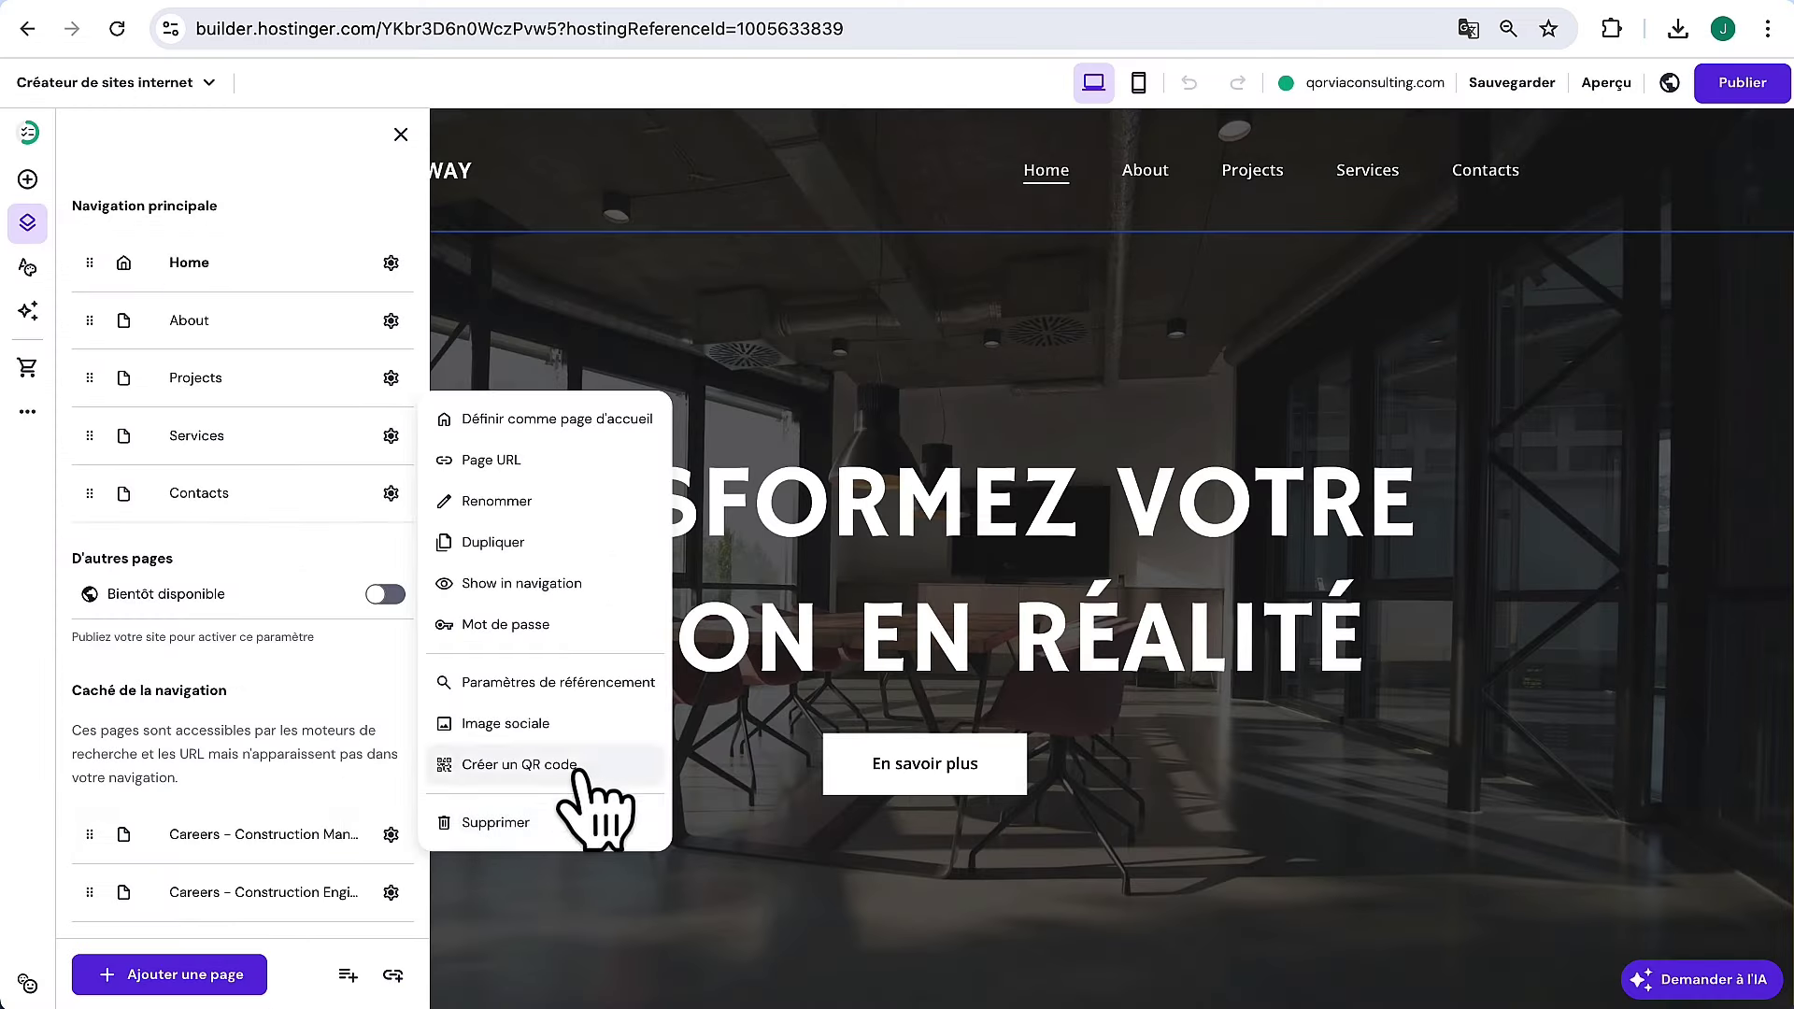
{"action": "left_click", "coordinate": [579, 823]}
{"action": "left_click", "coordinate": [1042, 615]}
{"action": "left_click", "coordinate": [391, 893]}
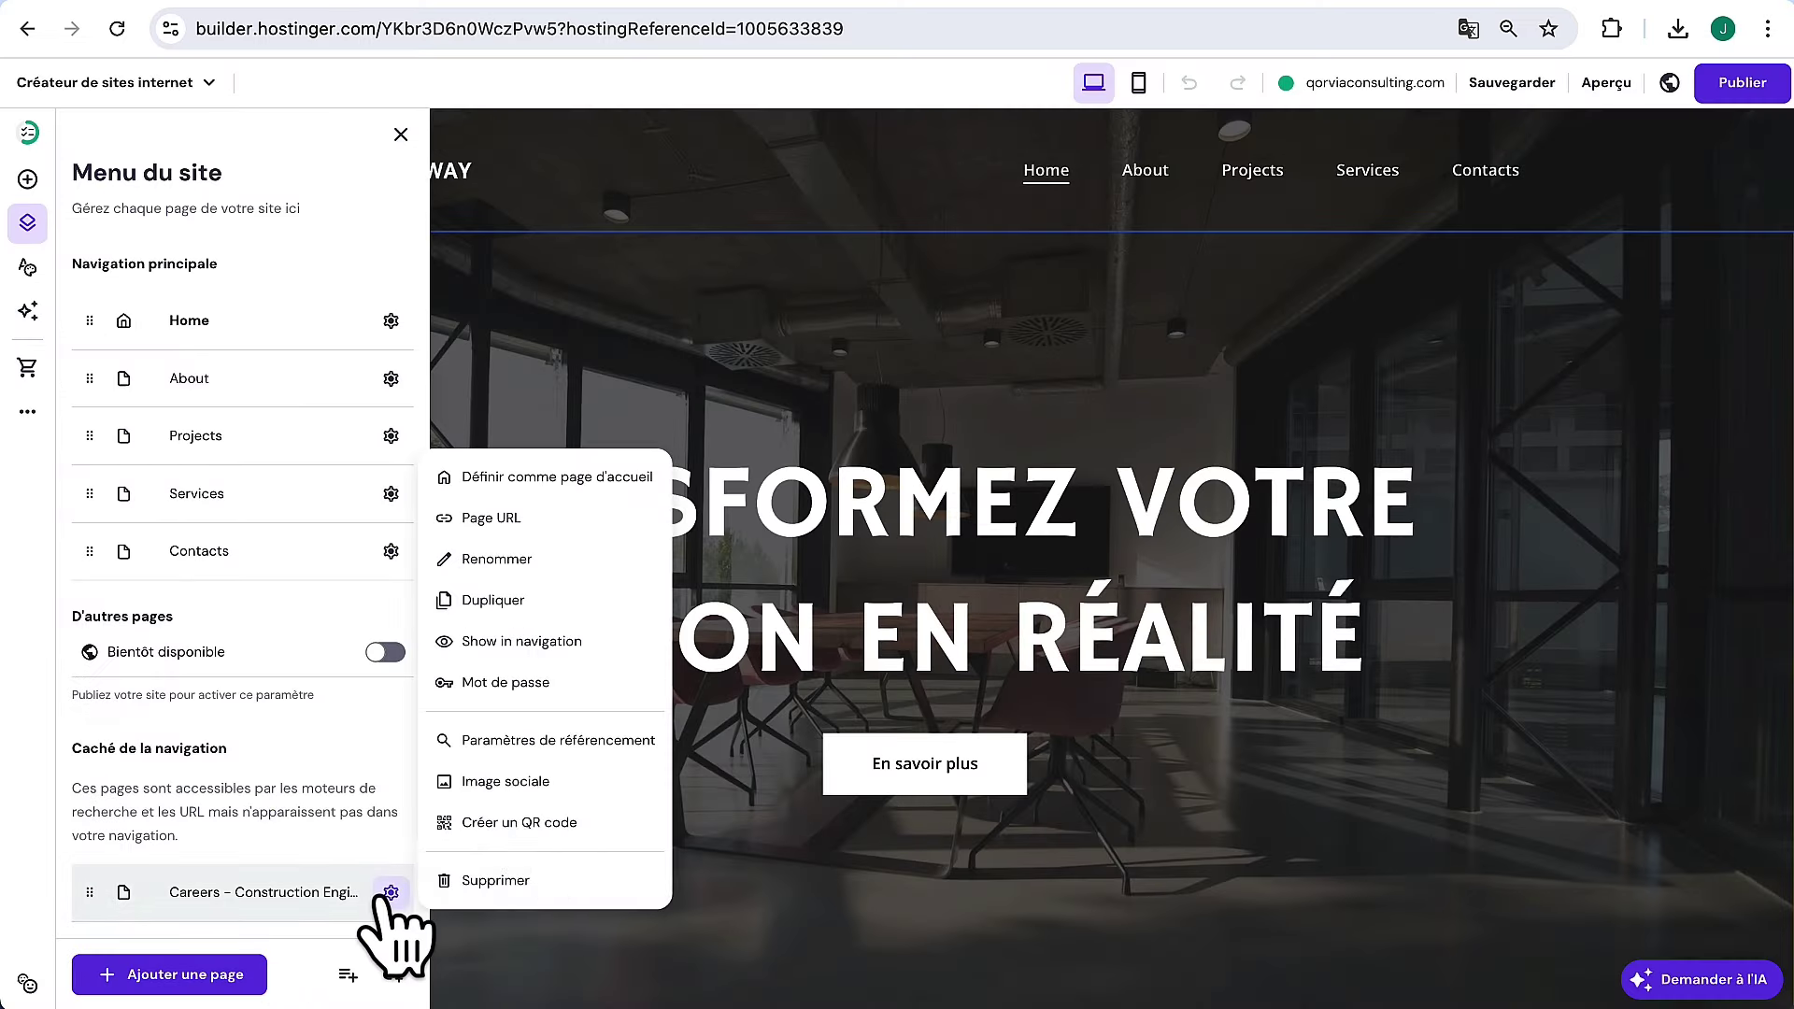
{"action": "left_click", "coordinate": [536, 880]}
{"action": "left_click", "coordinate": [1070, 612]}
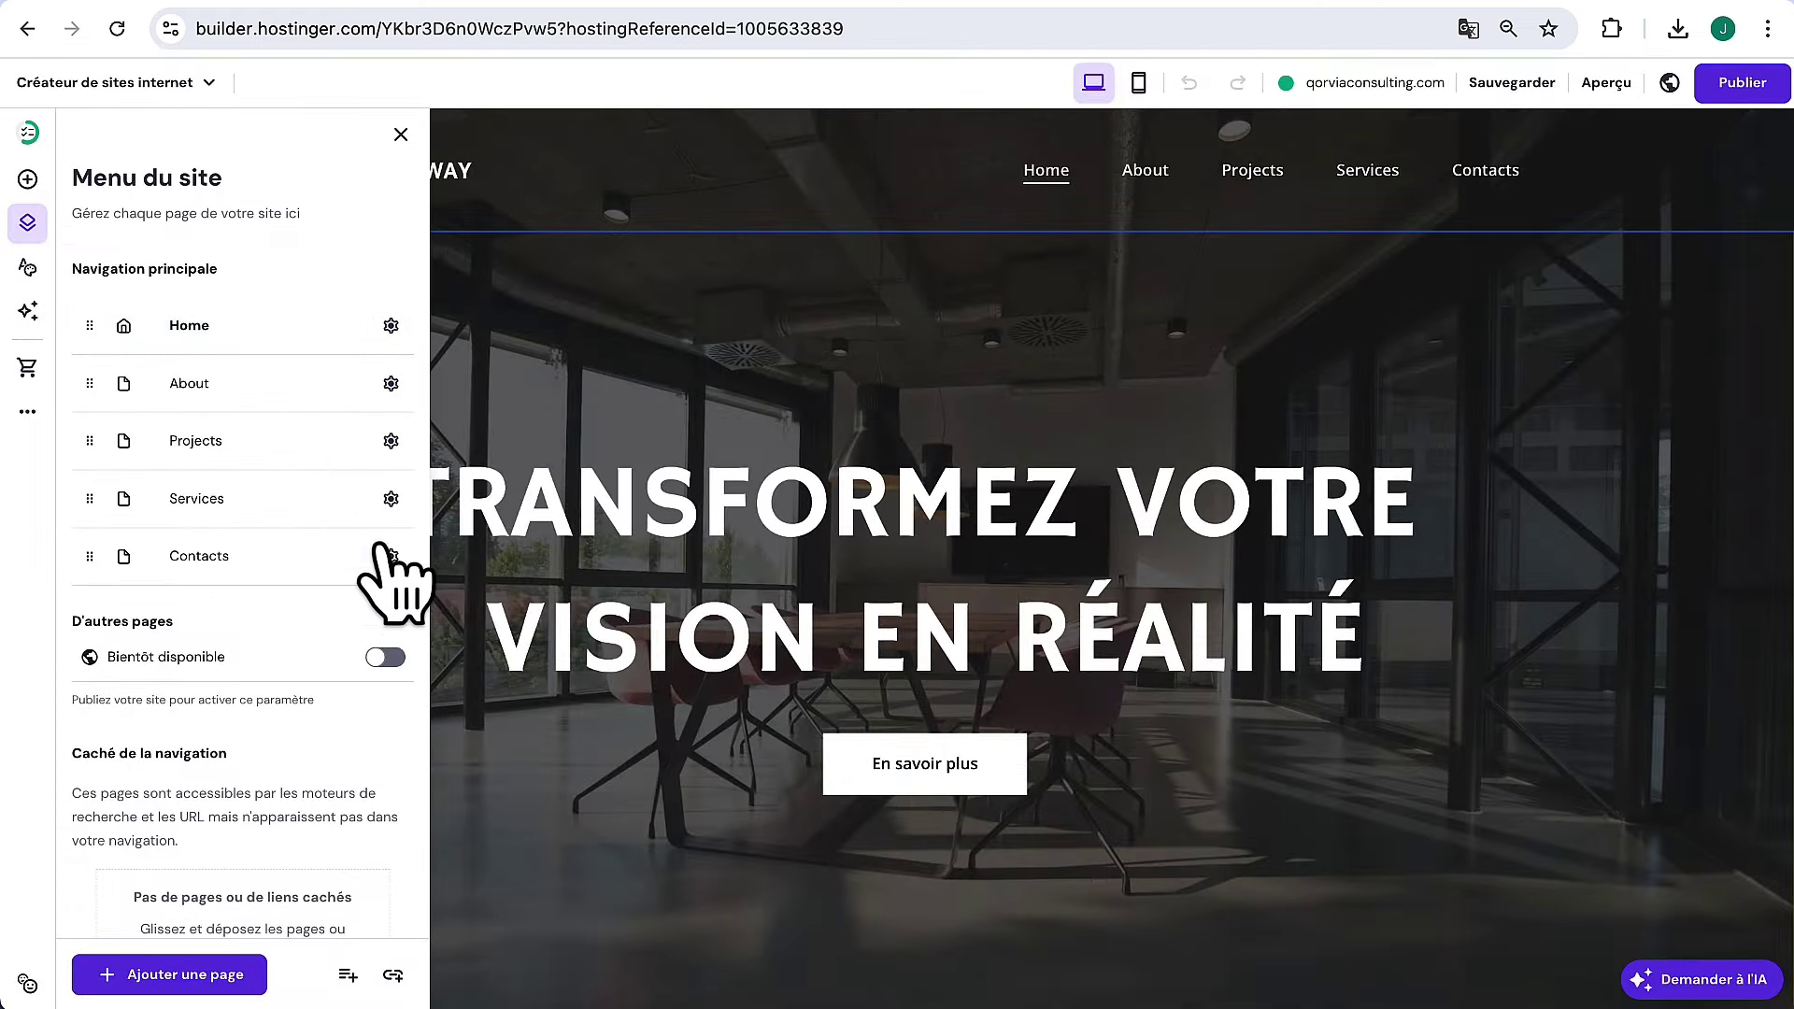
Rename the Home page as "Accueil" in the navigation
{"action": "left_click", "coordinate": [390, 326]}
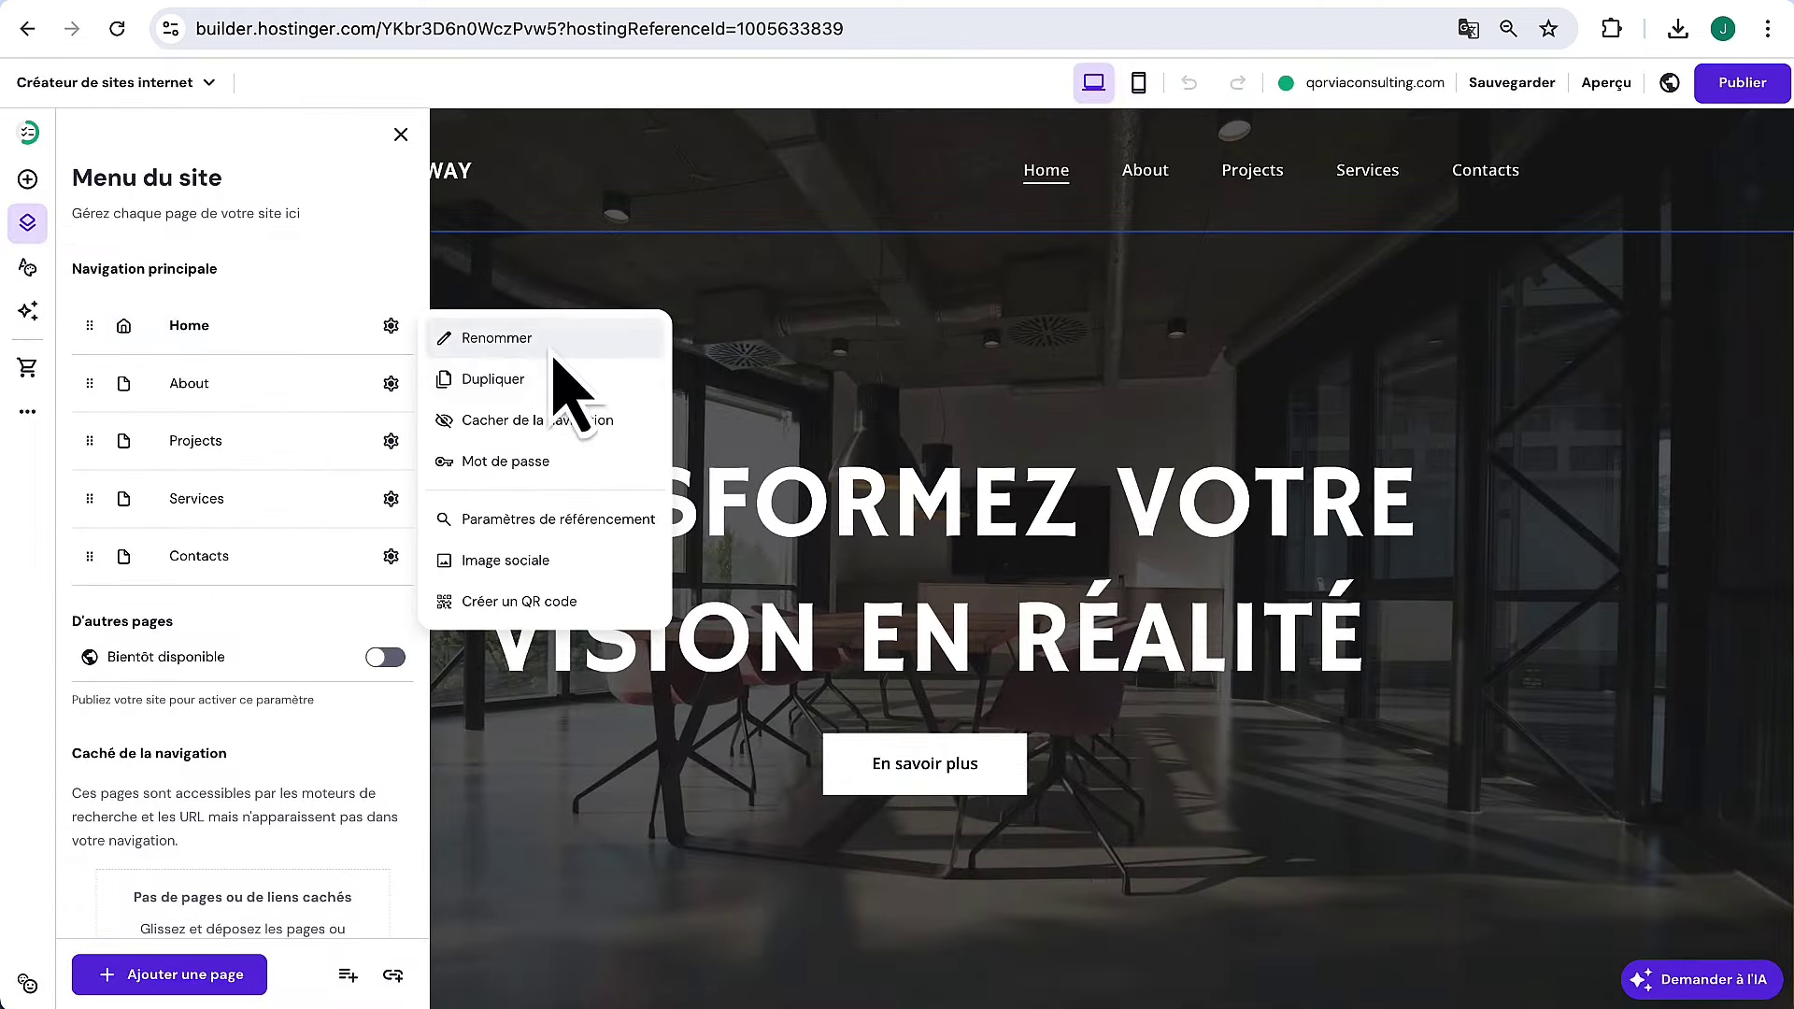
{"action": "left_click", "coordinate": [659, 348]}
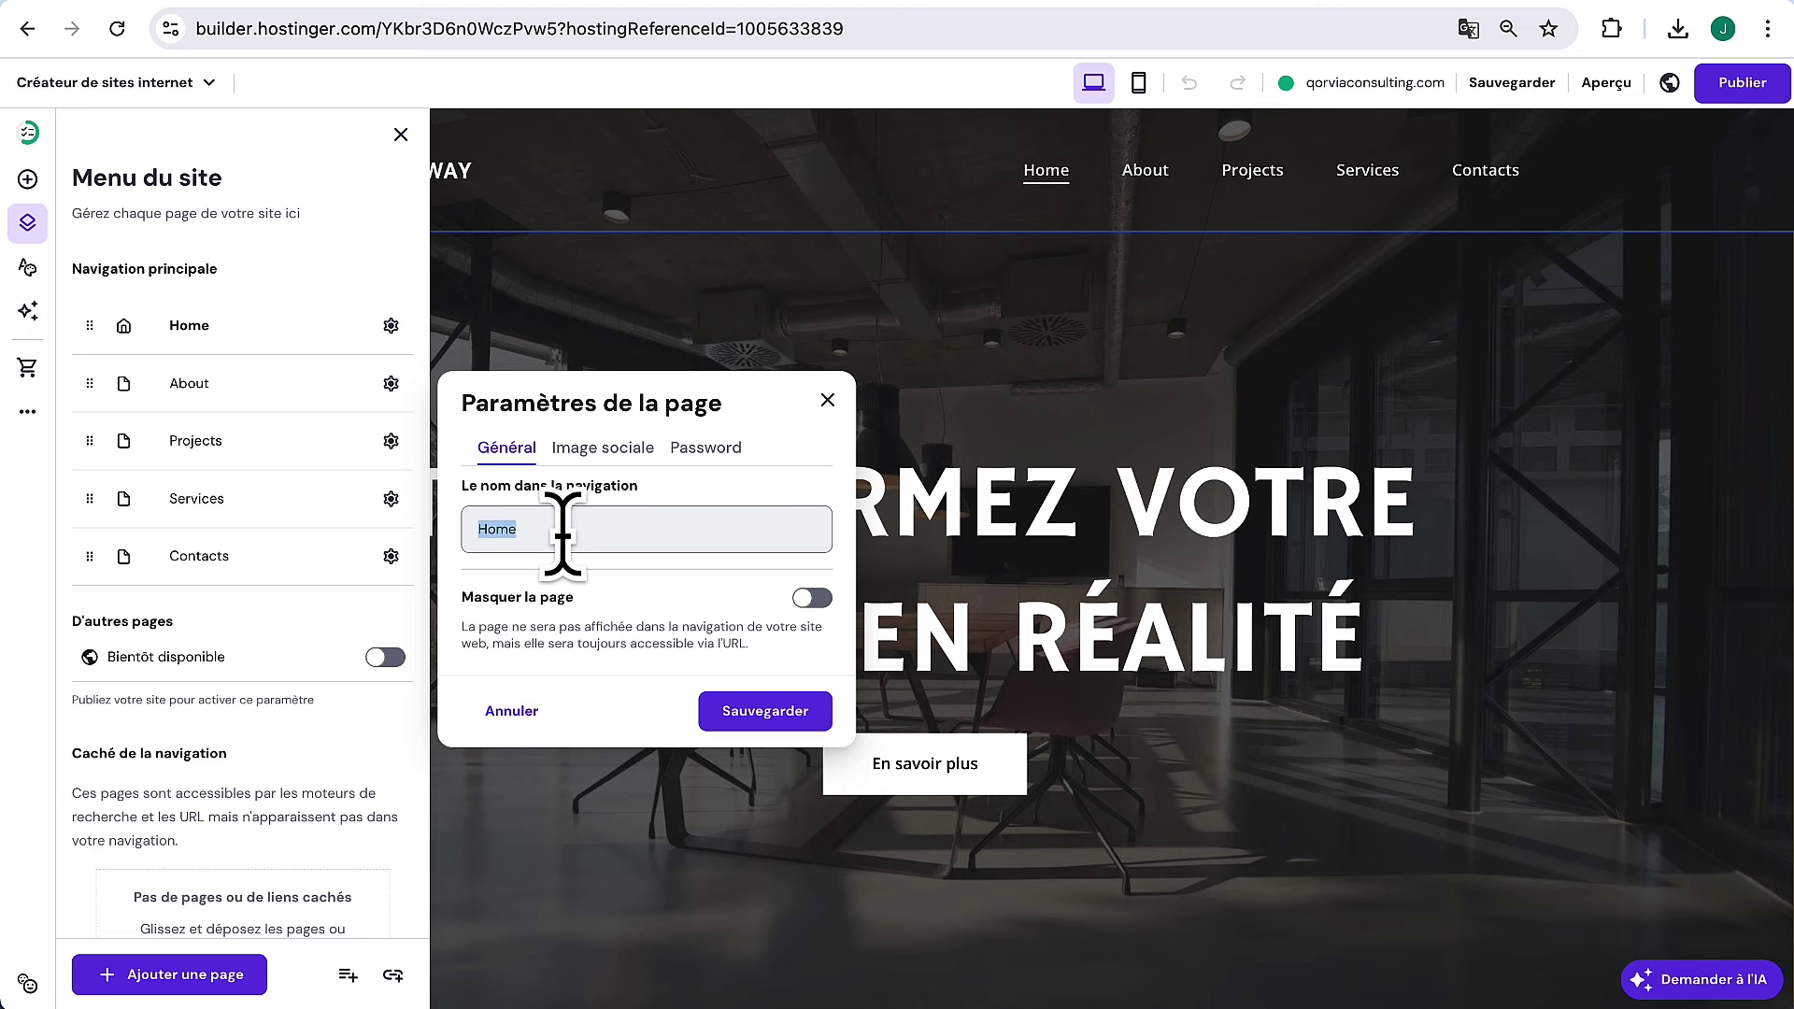
{"action": "left_click", "coordinate": [794, 709]}
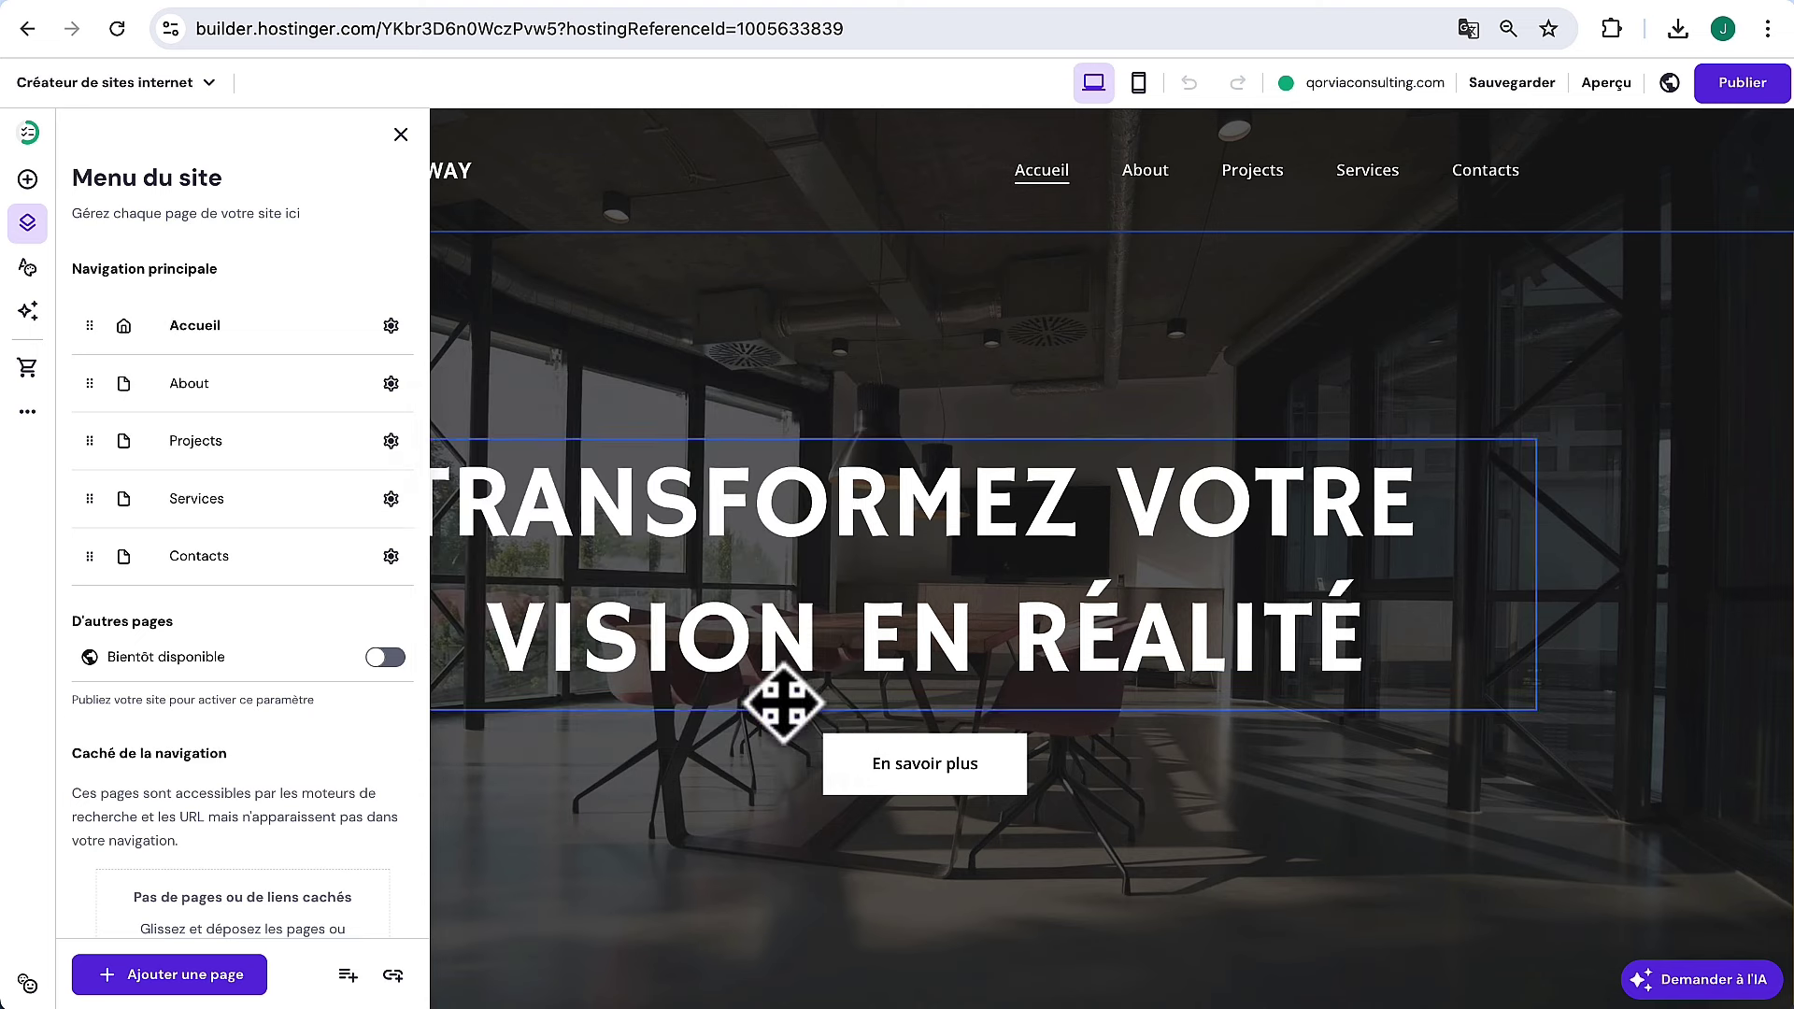
Rename the About page as "À Propos" in the navigation and save its page settings
{"action": "left_click", "coordinate": [391, 383]}
{"action": "left_click", "coordinate": [536, 468]}
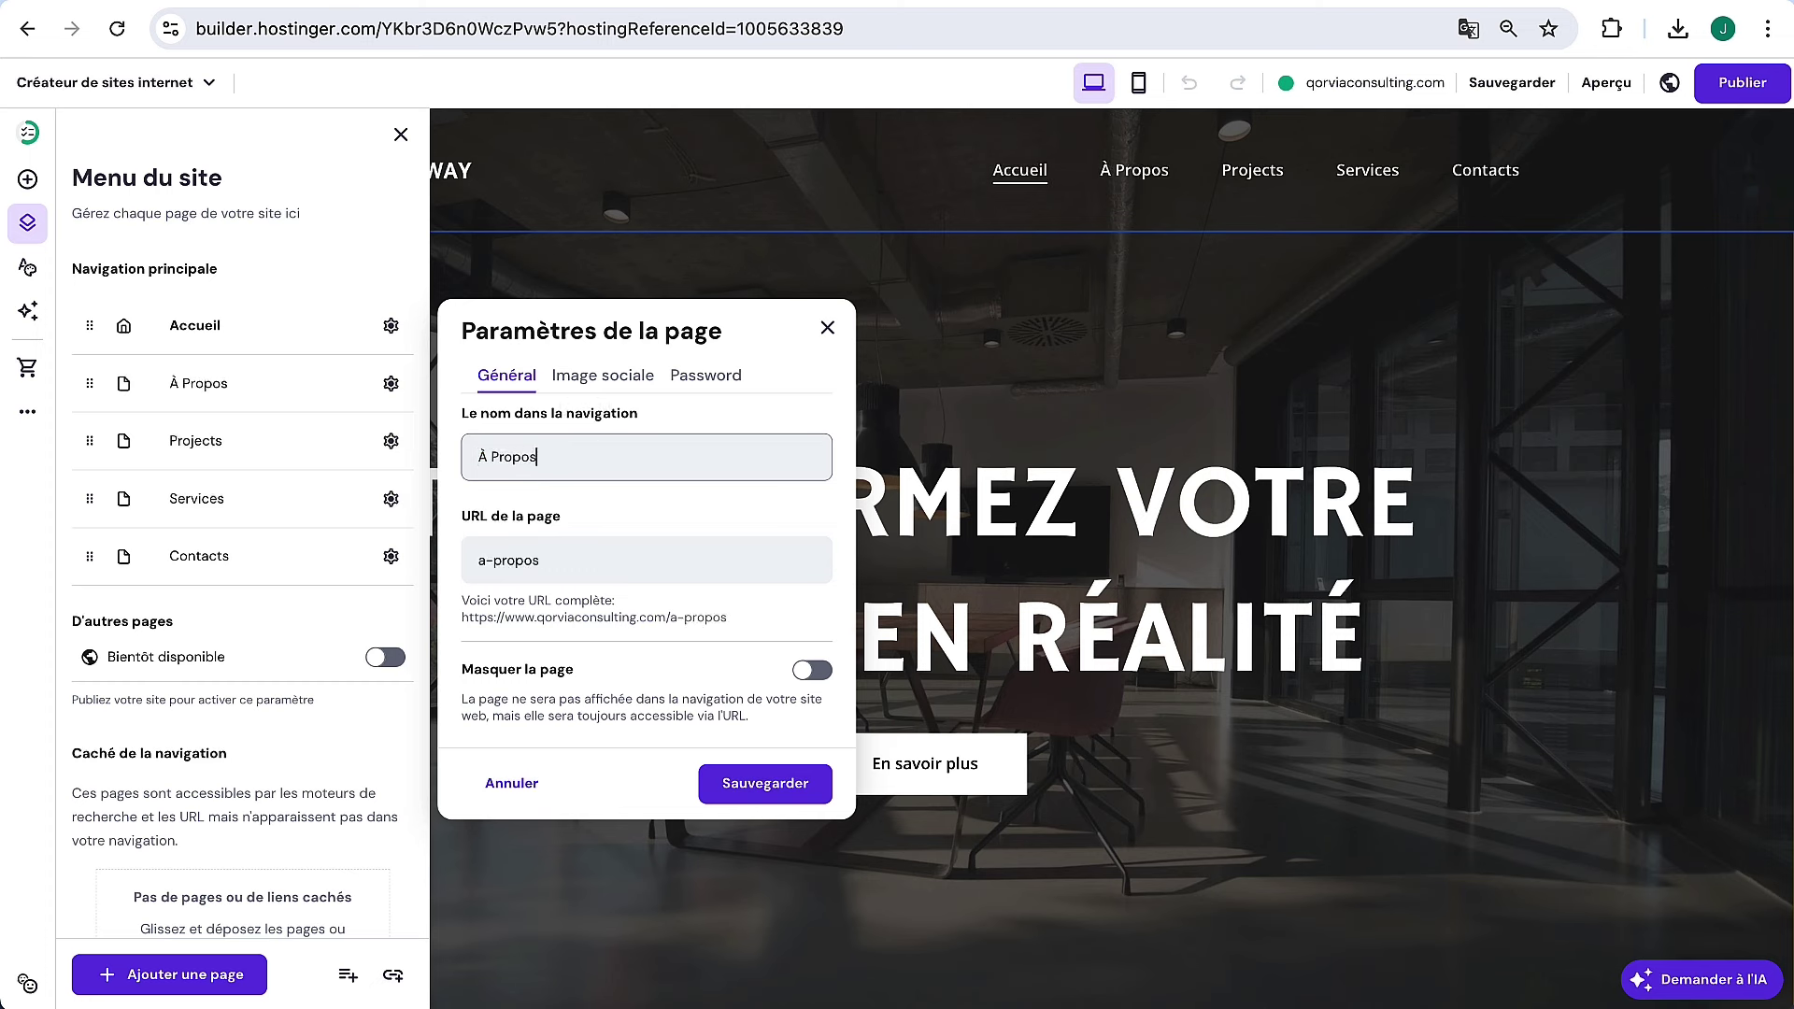
{"action": "left_click", "coordinate": [783, 791]}
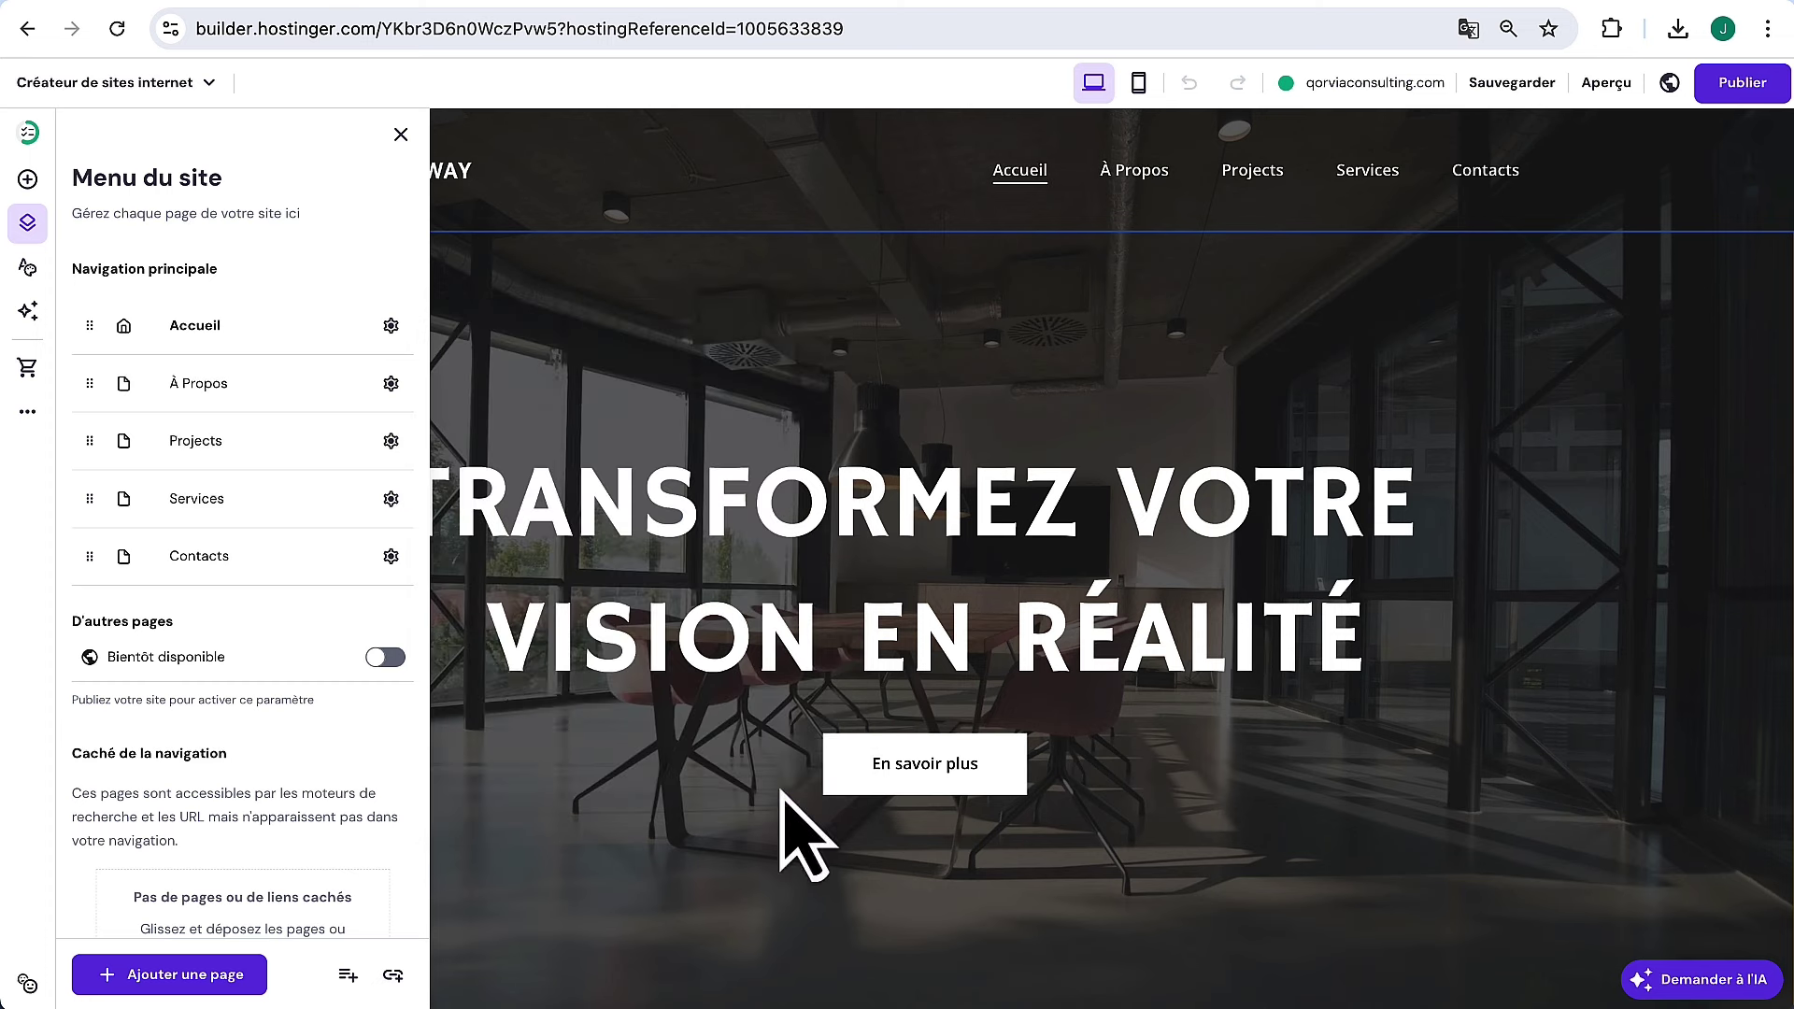
Rename the Projects page as "Projets" in the navigation and save its page settings
{"action": "left_click", "coordinate": [391, 440]}
{"action": "left_click", "coordinate": [528, 492]}
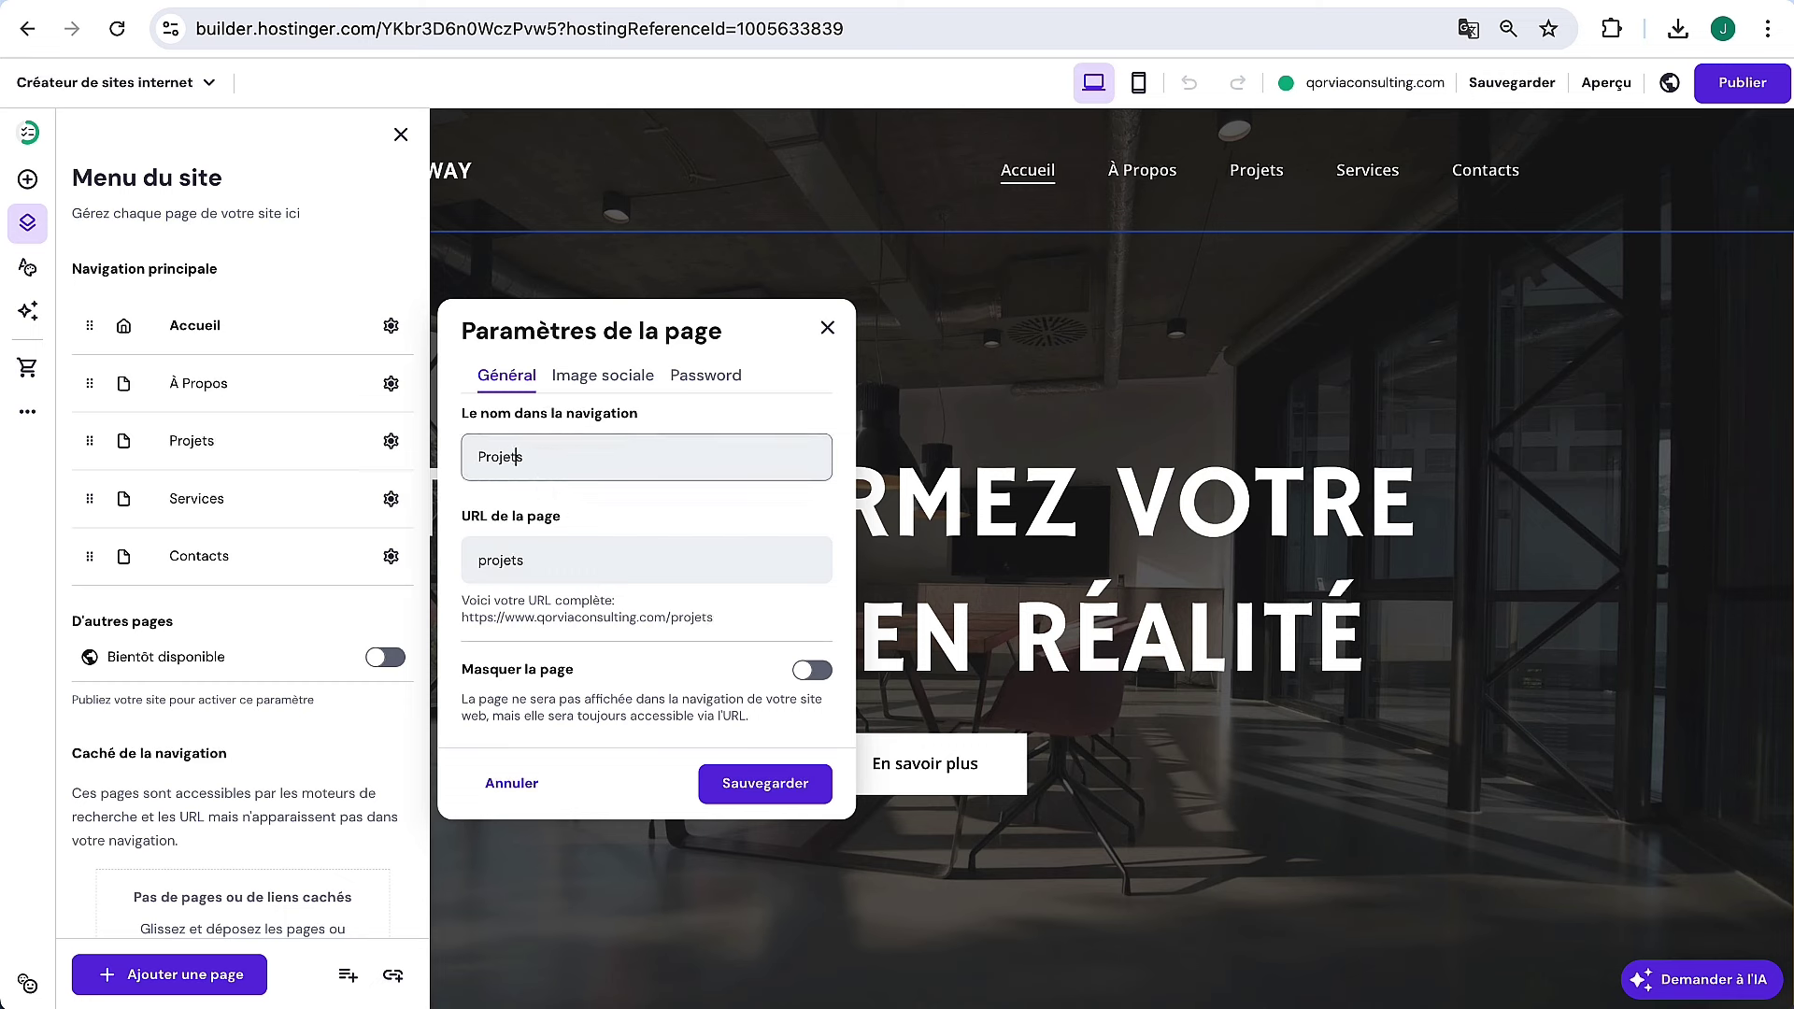
{"action": "left_click", "coordinate": [733, 783]}
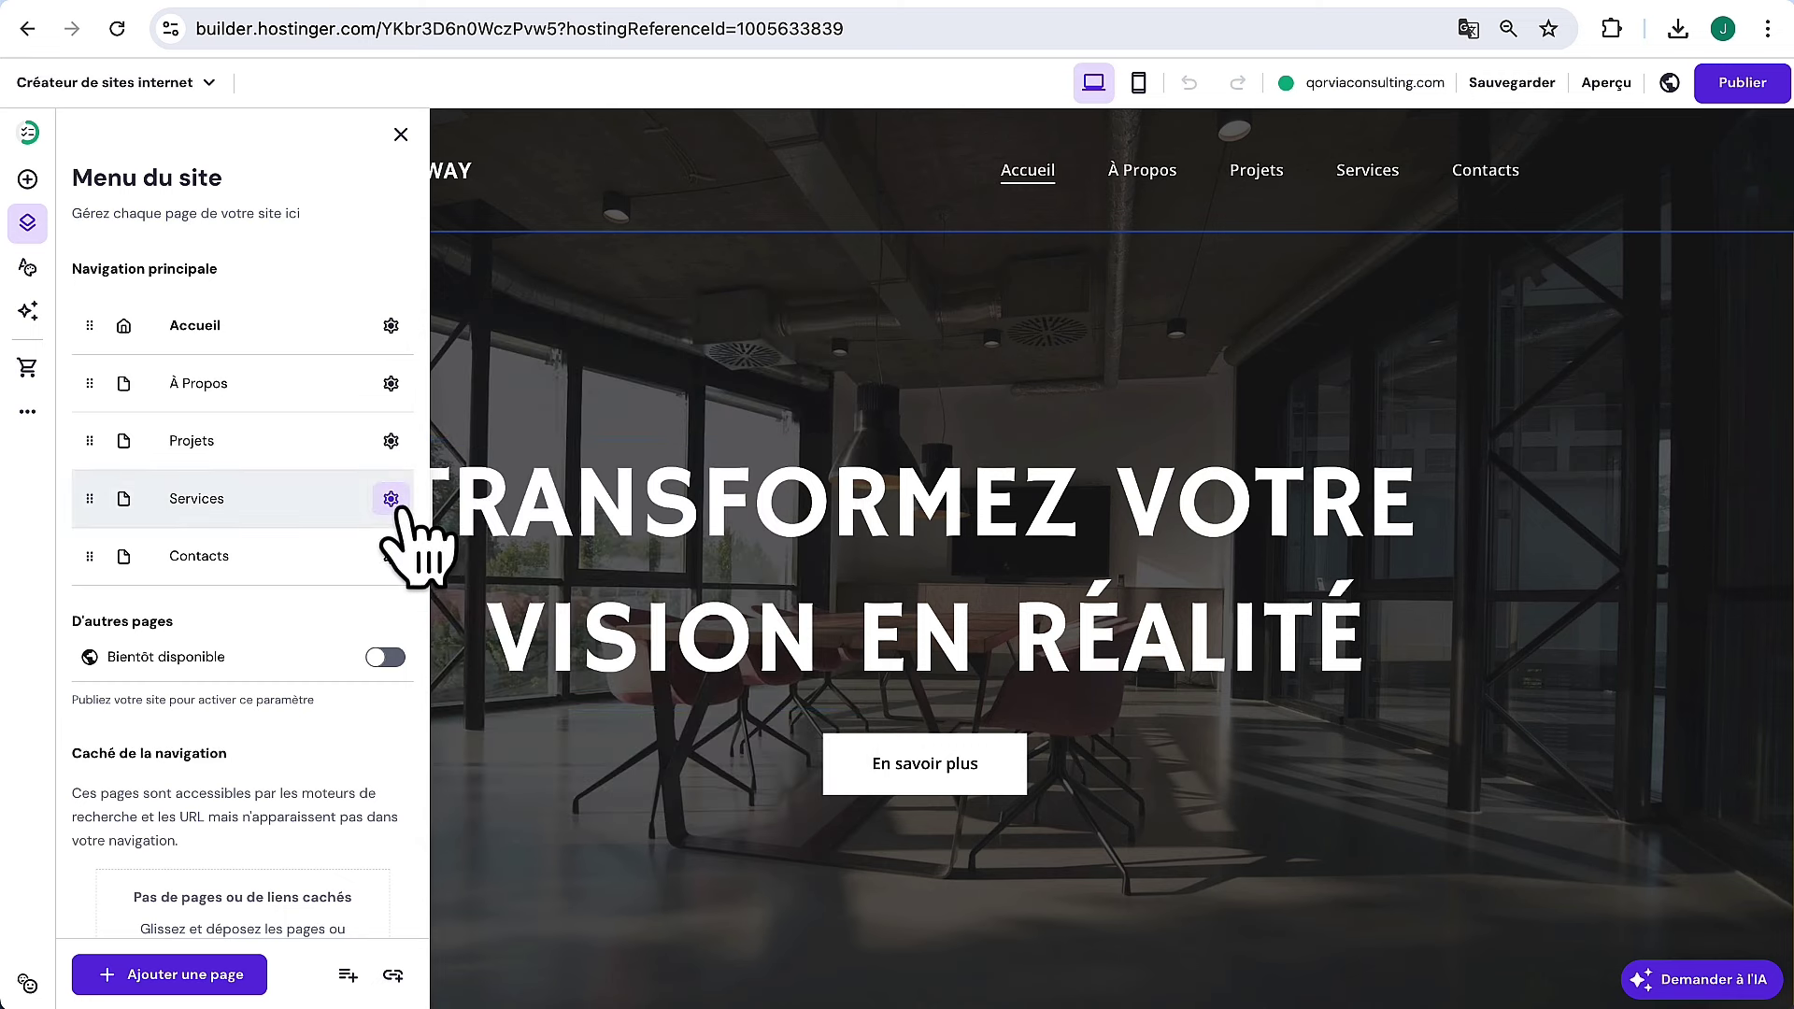
Rename the Contacts page as "Contact", save its page settings and close the site menu
{"action": "left_click", "coordinate": [390, 557]}
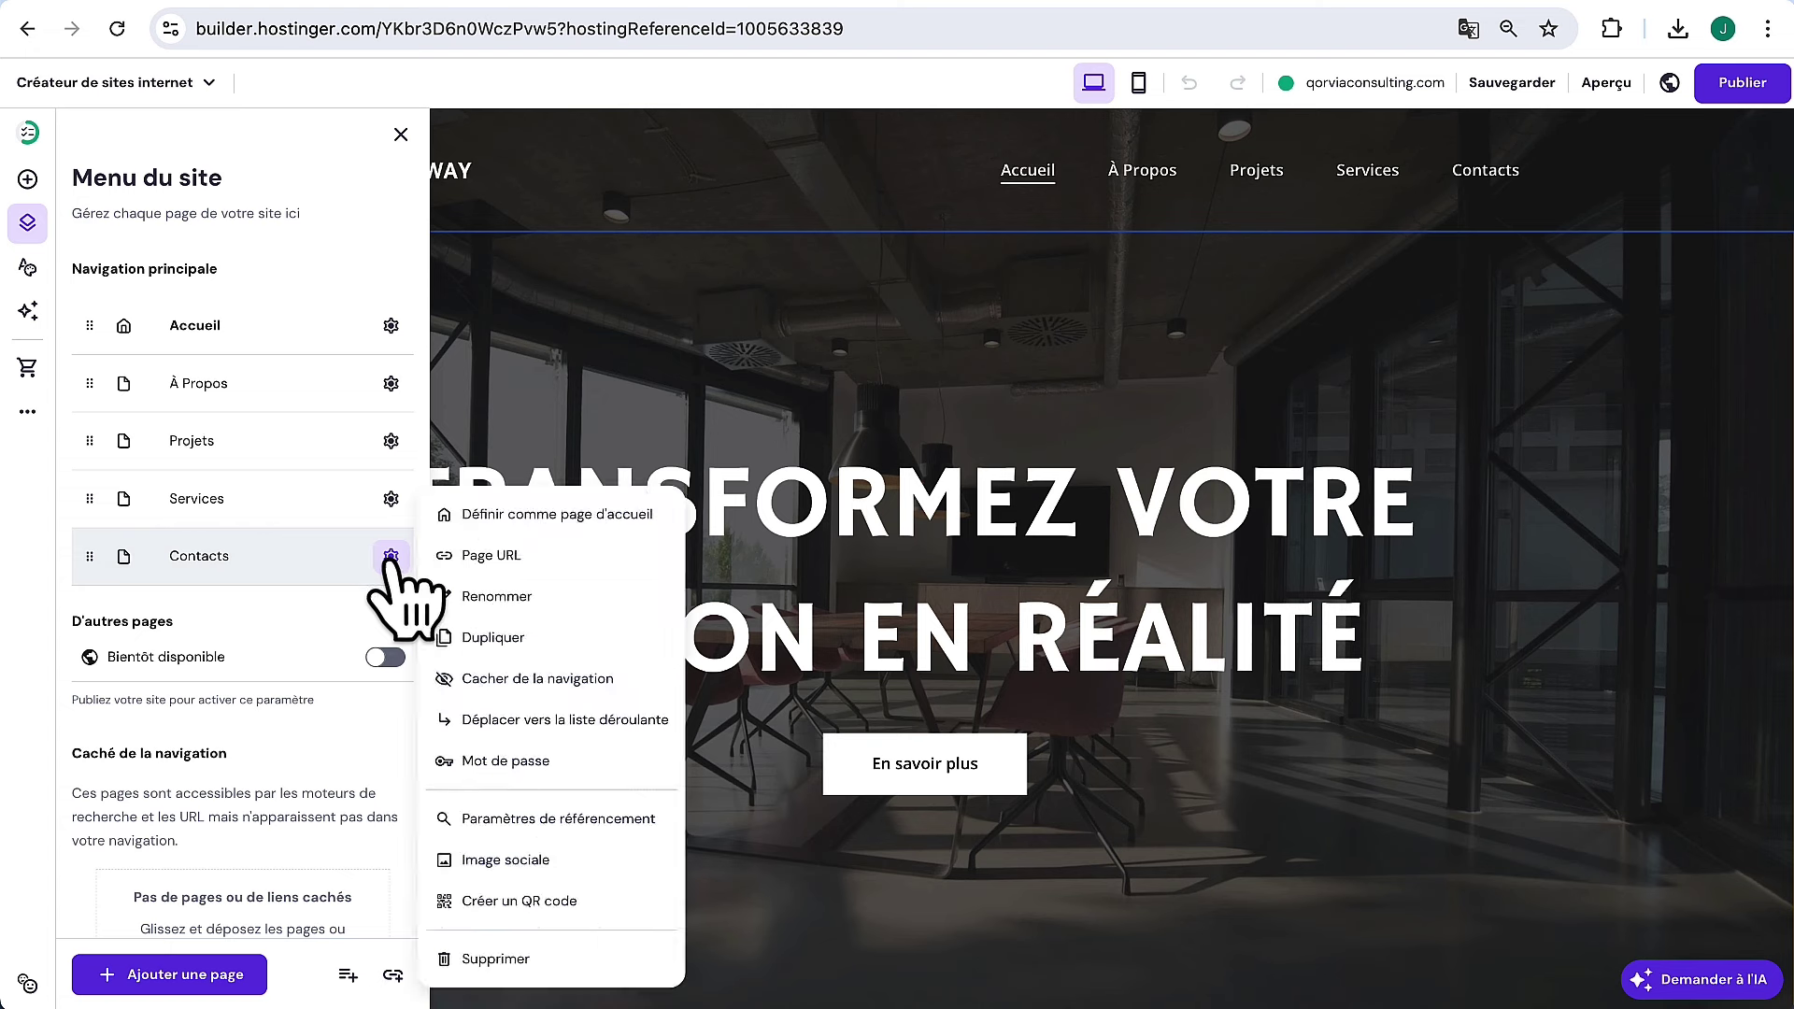
{"action": "left_click", "coordinate": [552, 587]}
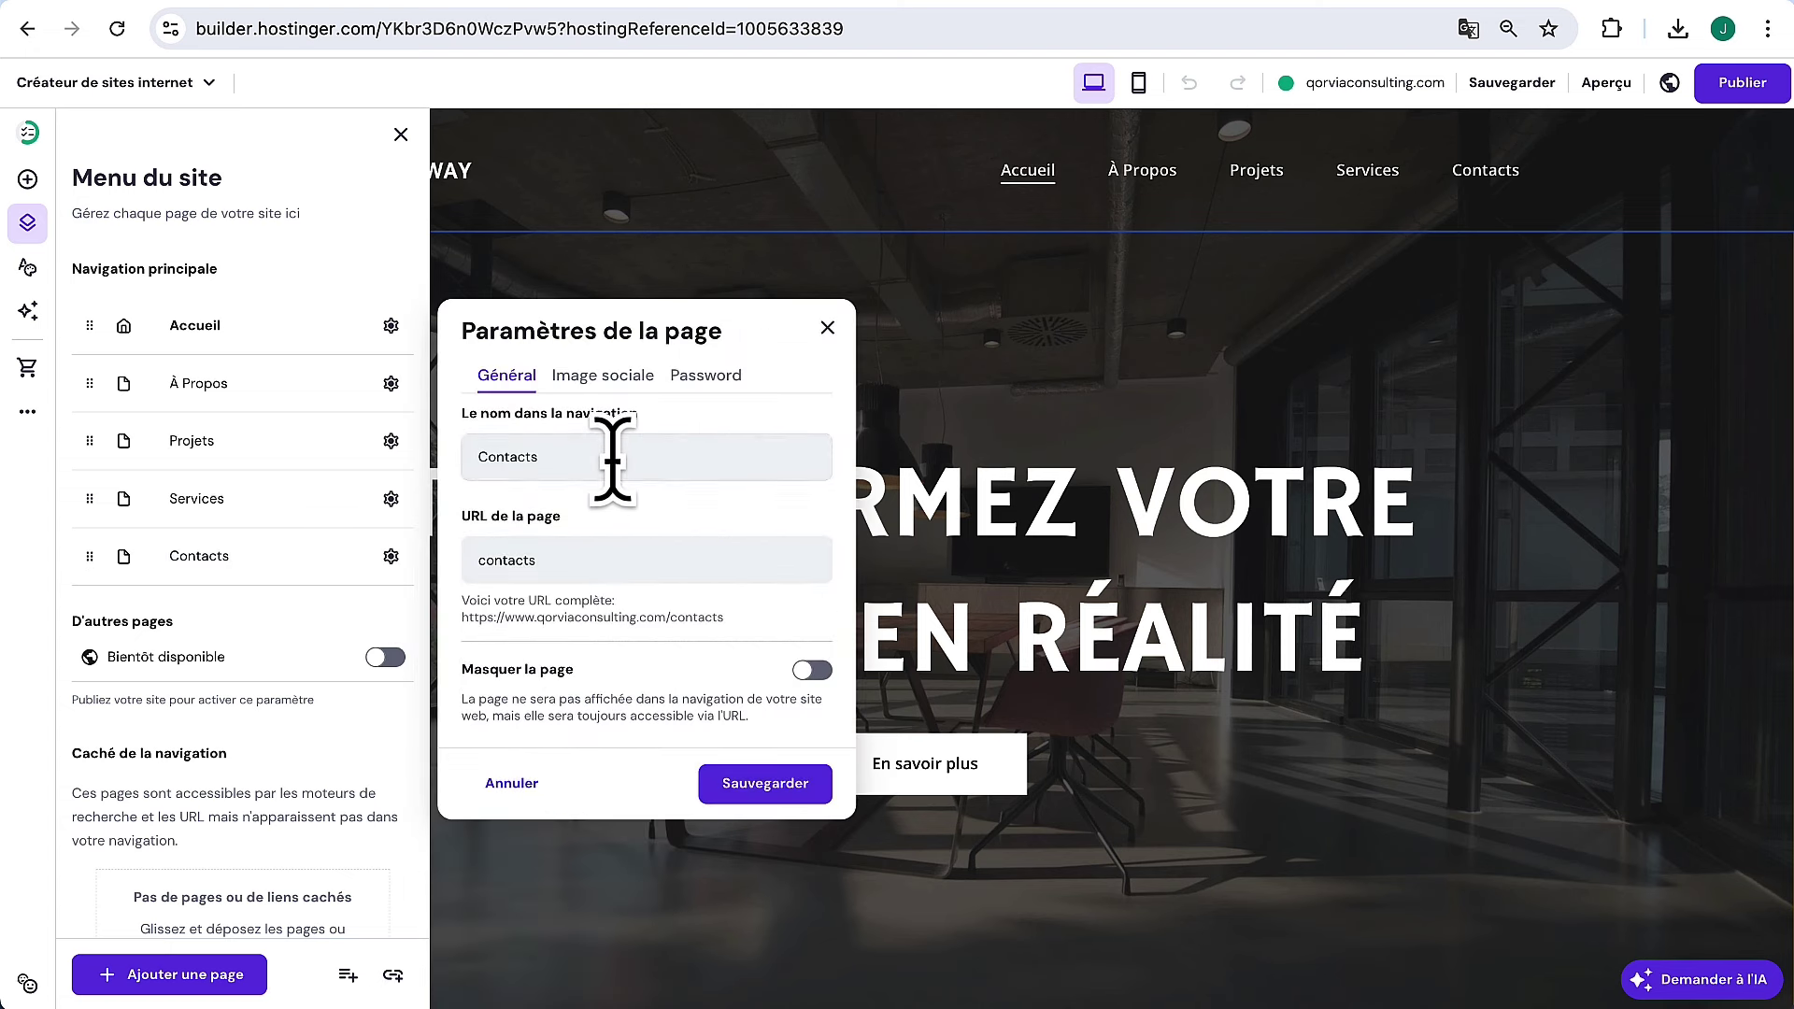
{"action": "key", "text": "BackSpace"}
{"action": "left_click", "coordinate": [734, 785]}
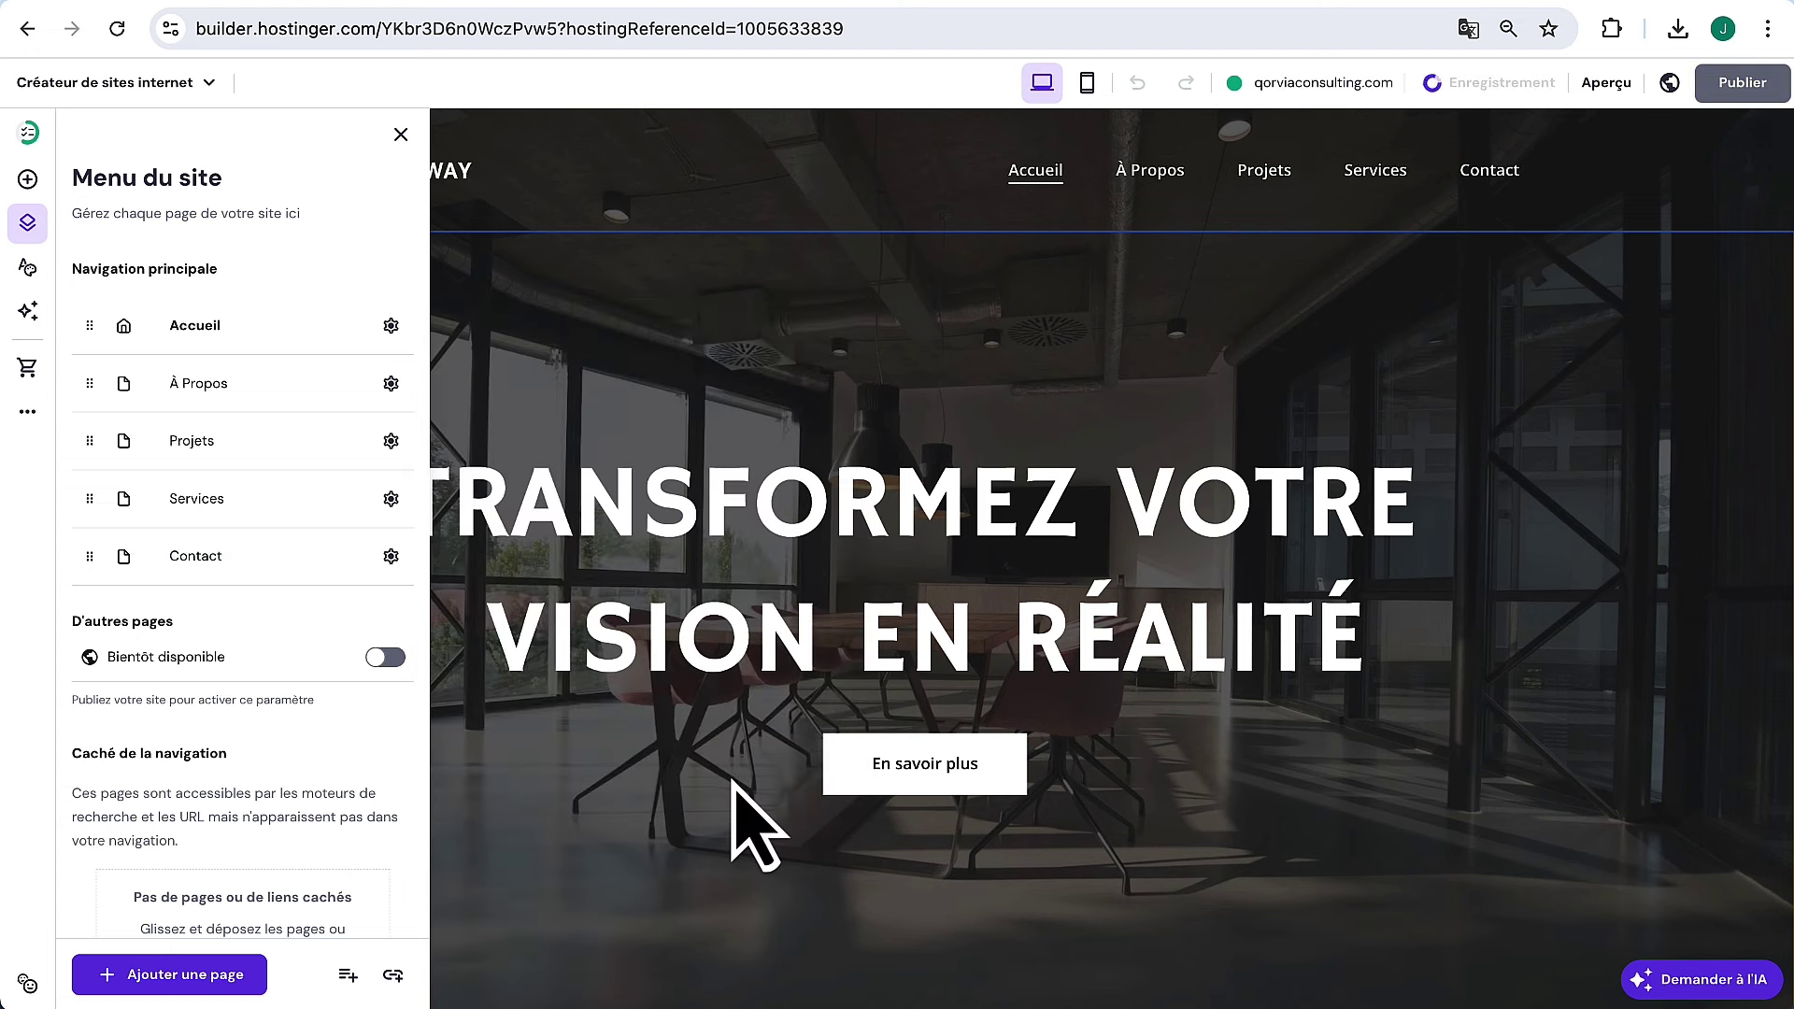
{"action": "left_click", "coordinate": [401, 135]}
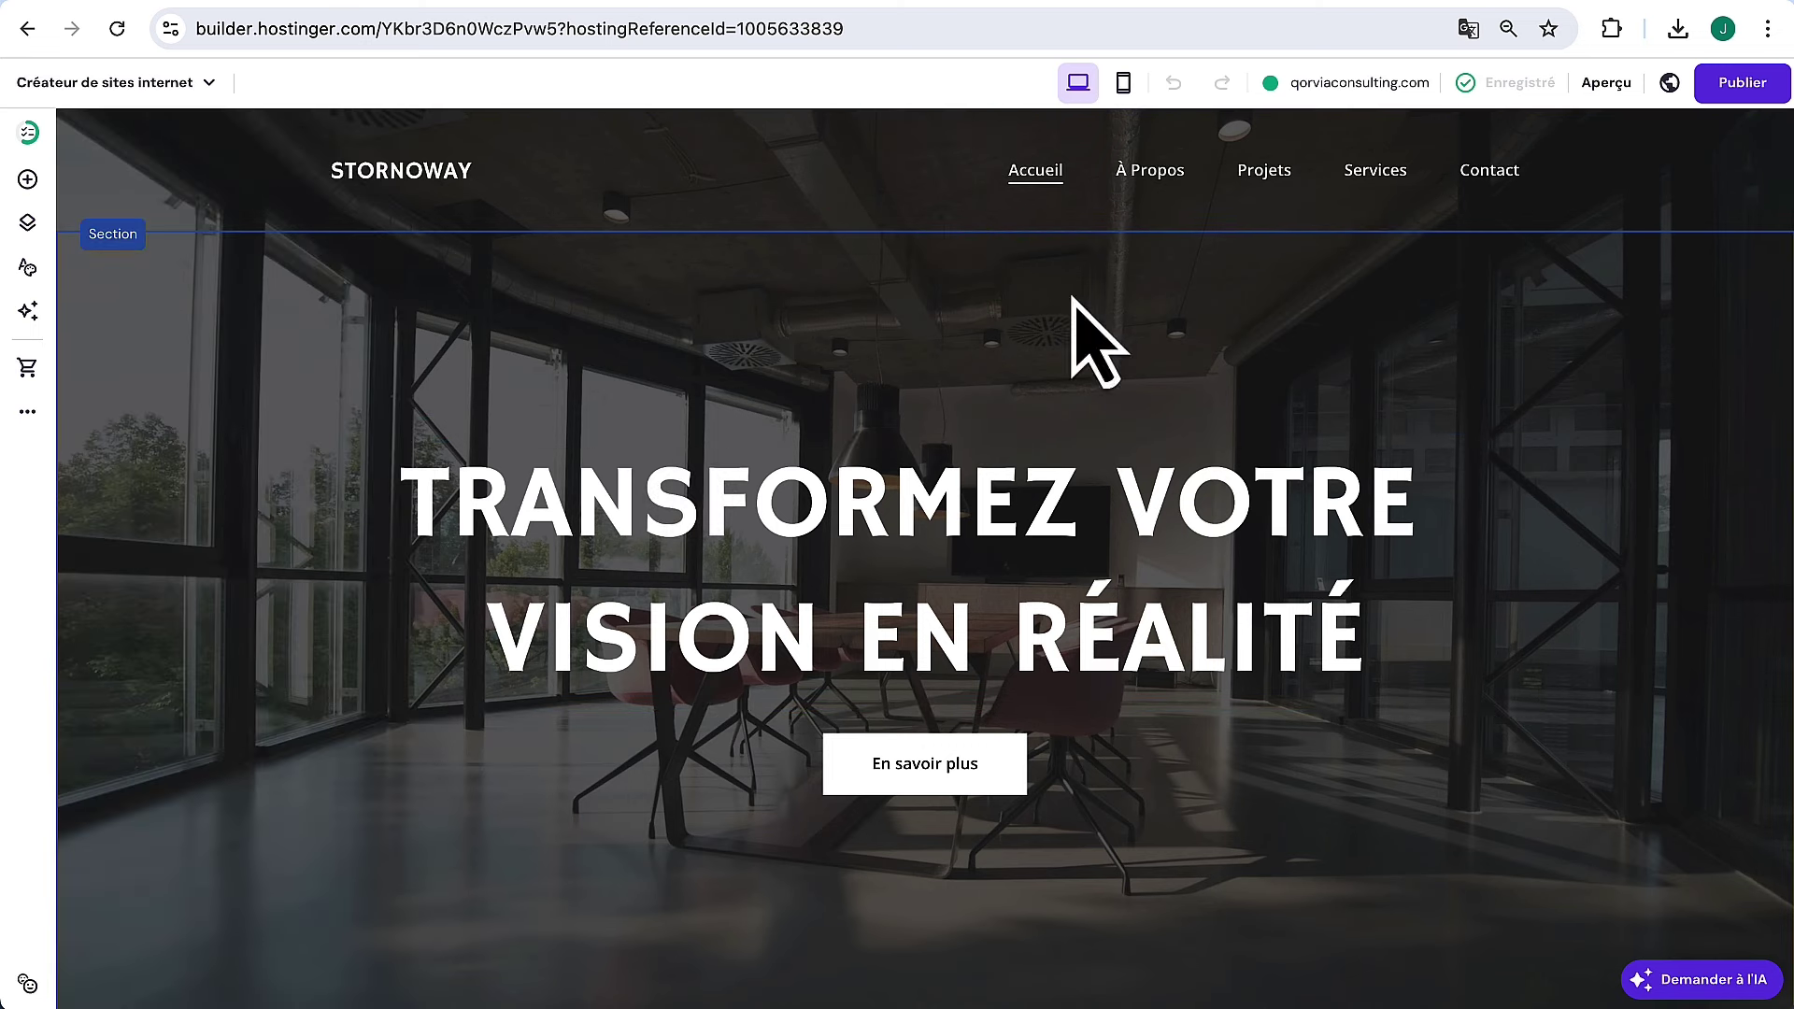
Replace the STORNOWAY header logo with the uploaded group-332-1 image and set the logo width to 210 px
{"action": "left_click", "coordinate": [401, 176]}
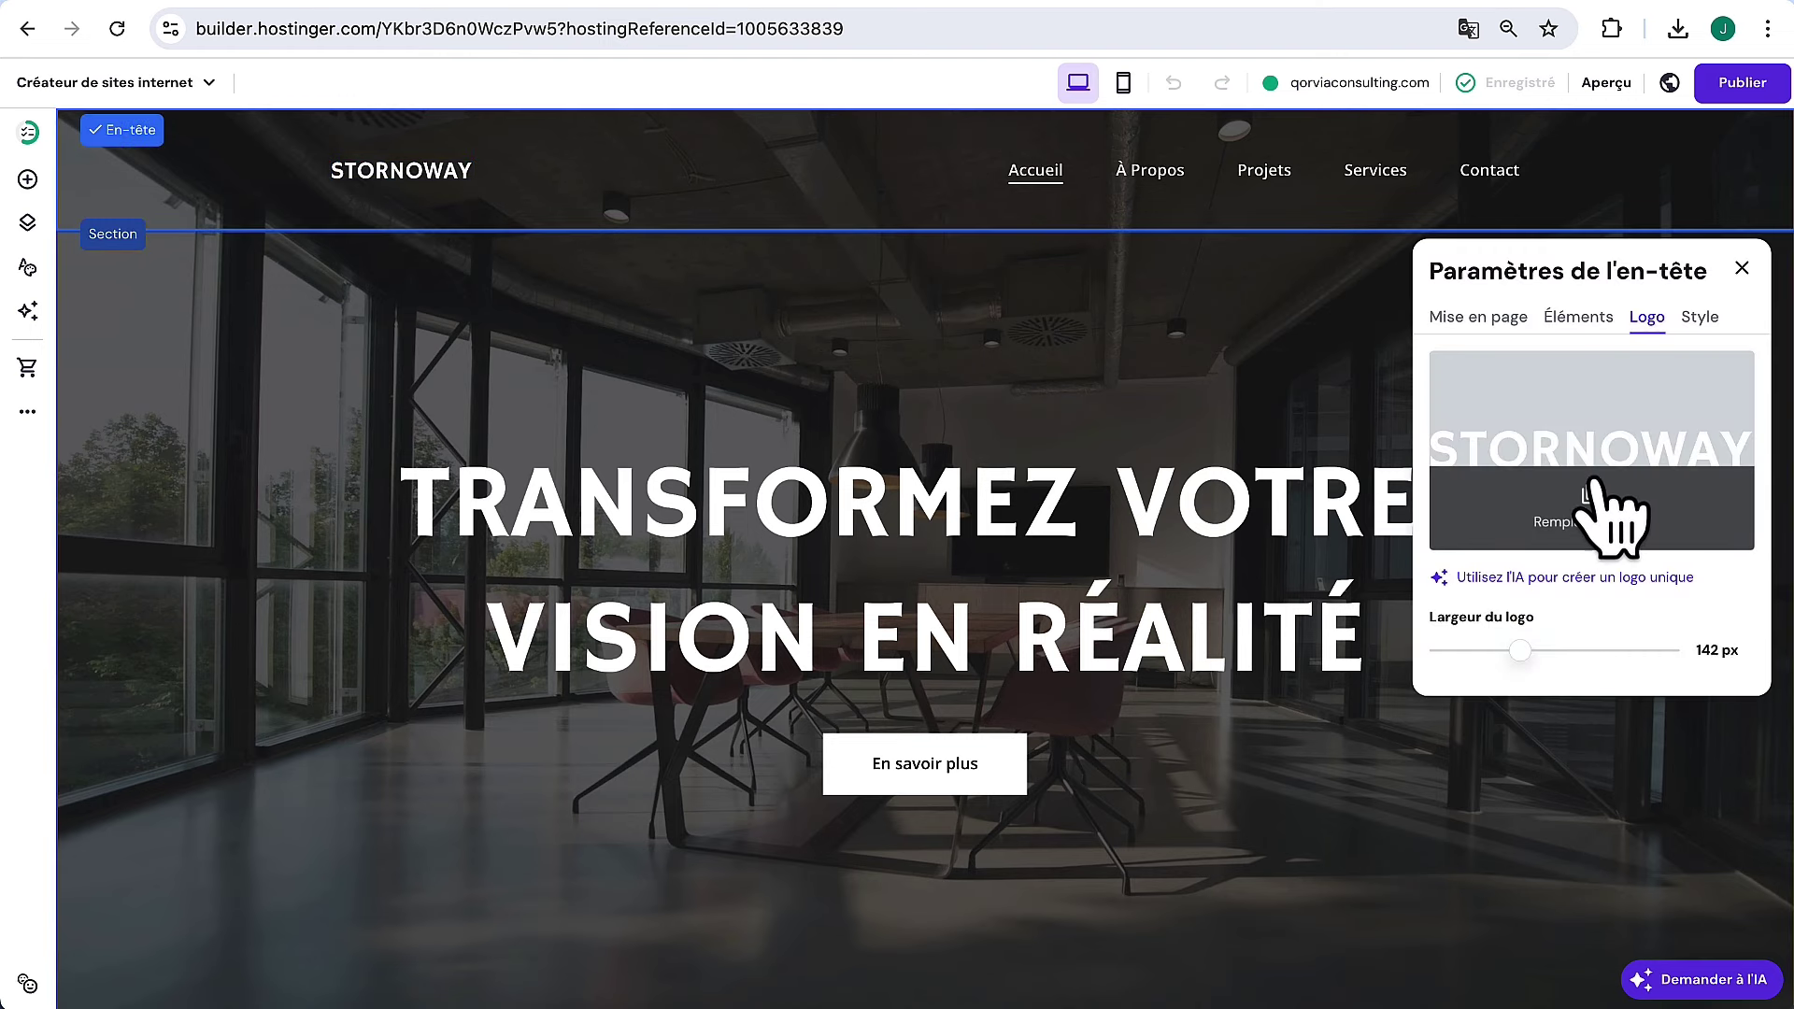
{"action": "left_click", "coordinate": [1608, 512]}
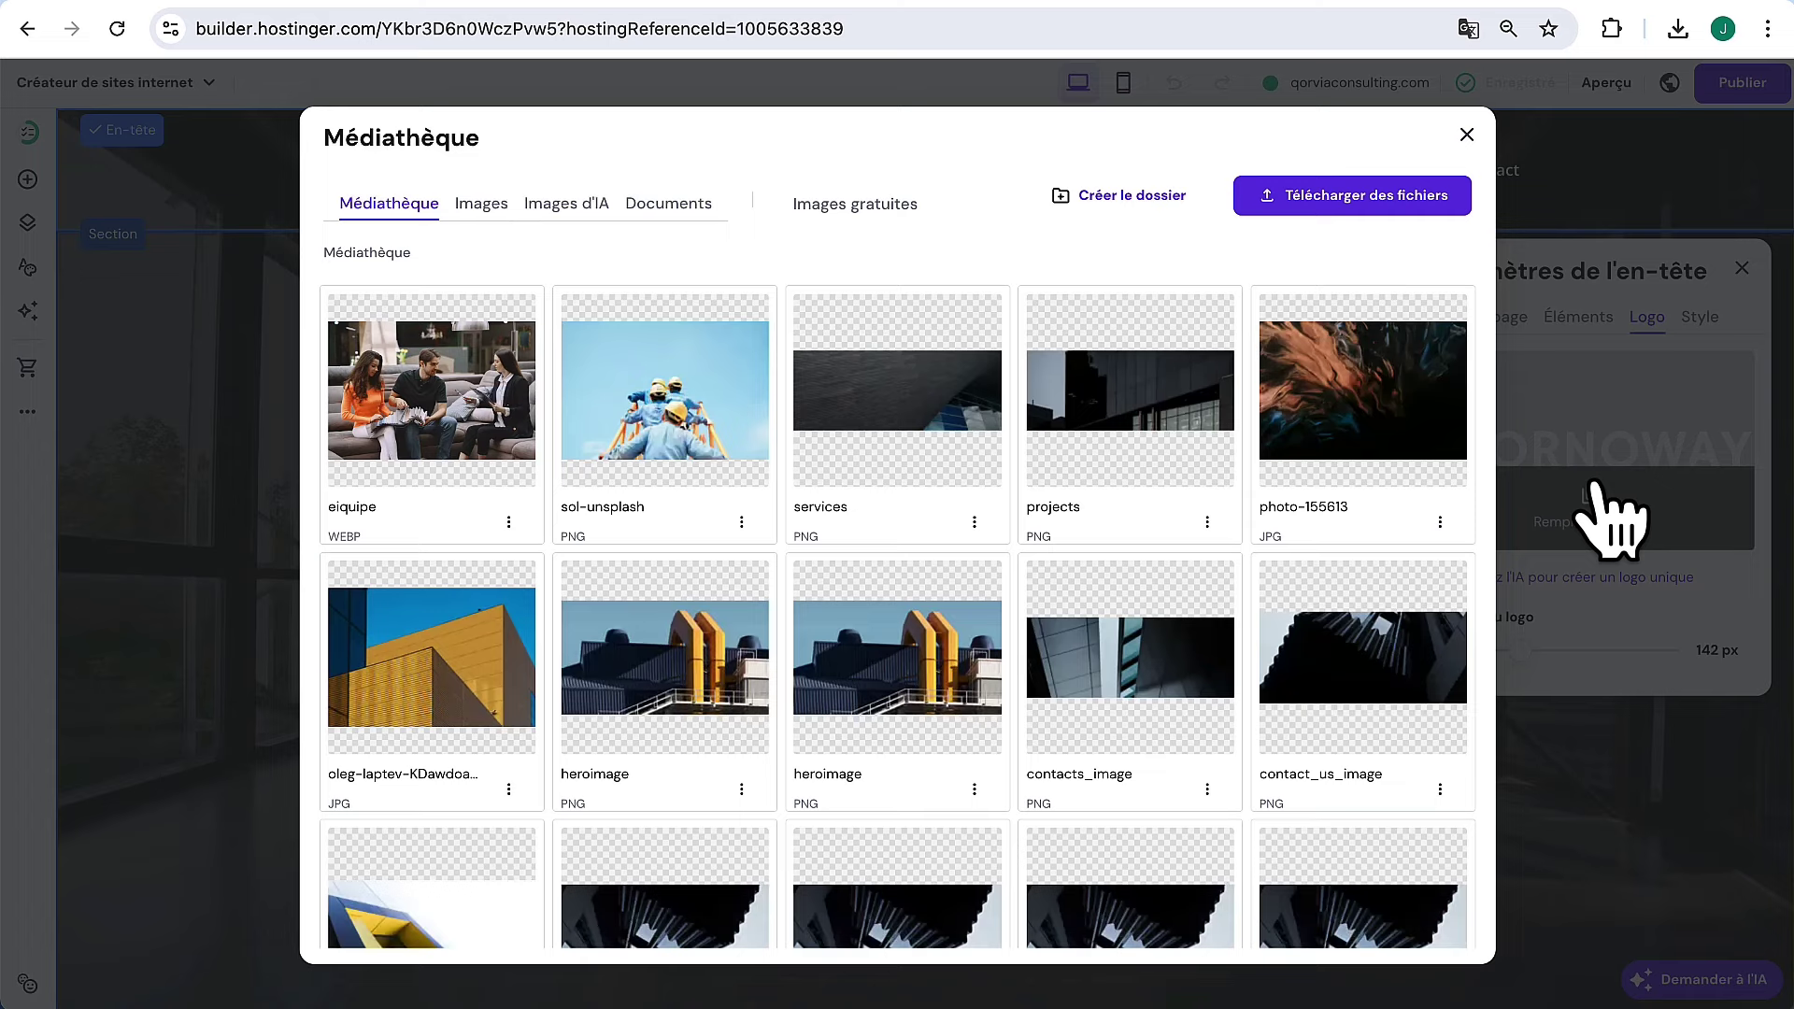
{"action": "left_click", "coordinate": [1336, 197]}
{"action": "left_click", "coordinate": [897, 250]}
{"action": "left_click", "coordinate": [1379, 832]}
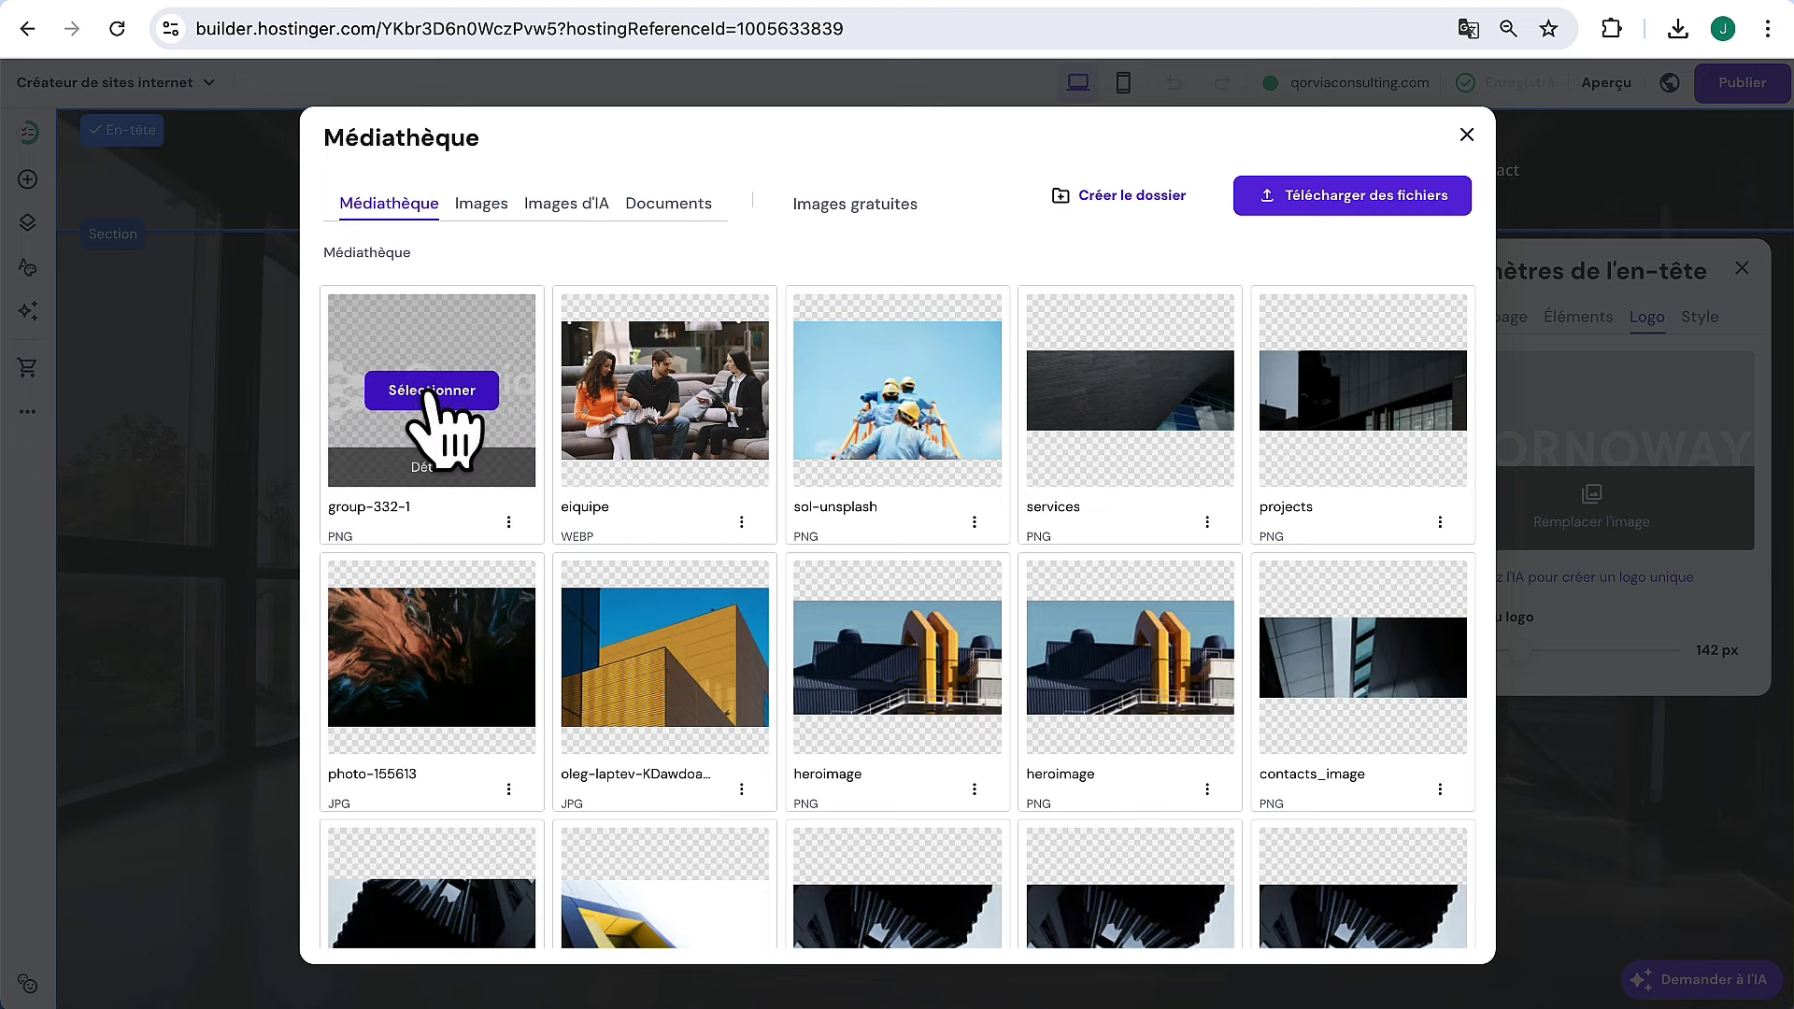
{"action": "left_click", "coordinate": [431, 391]}
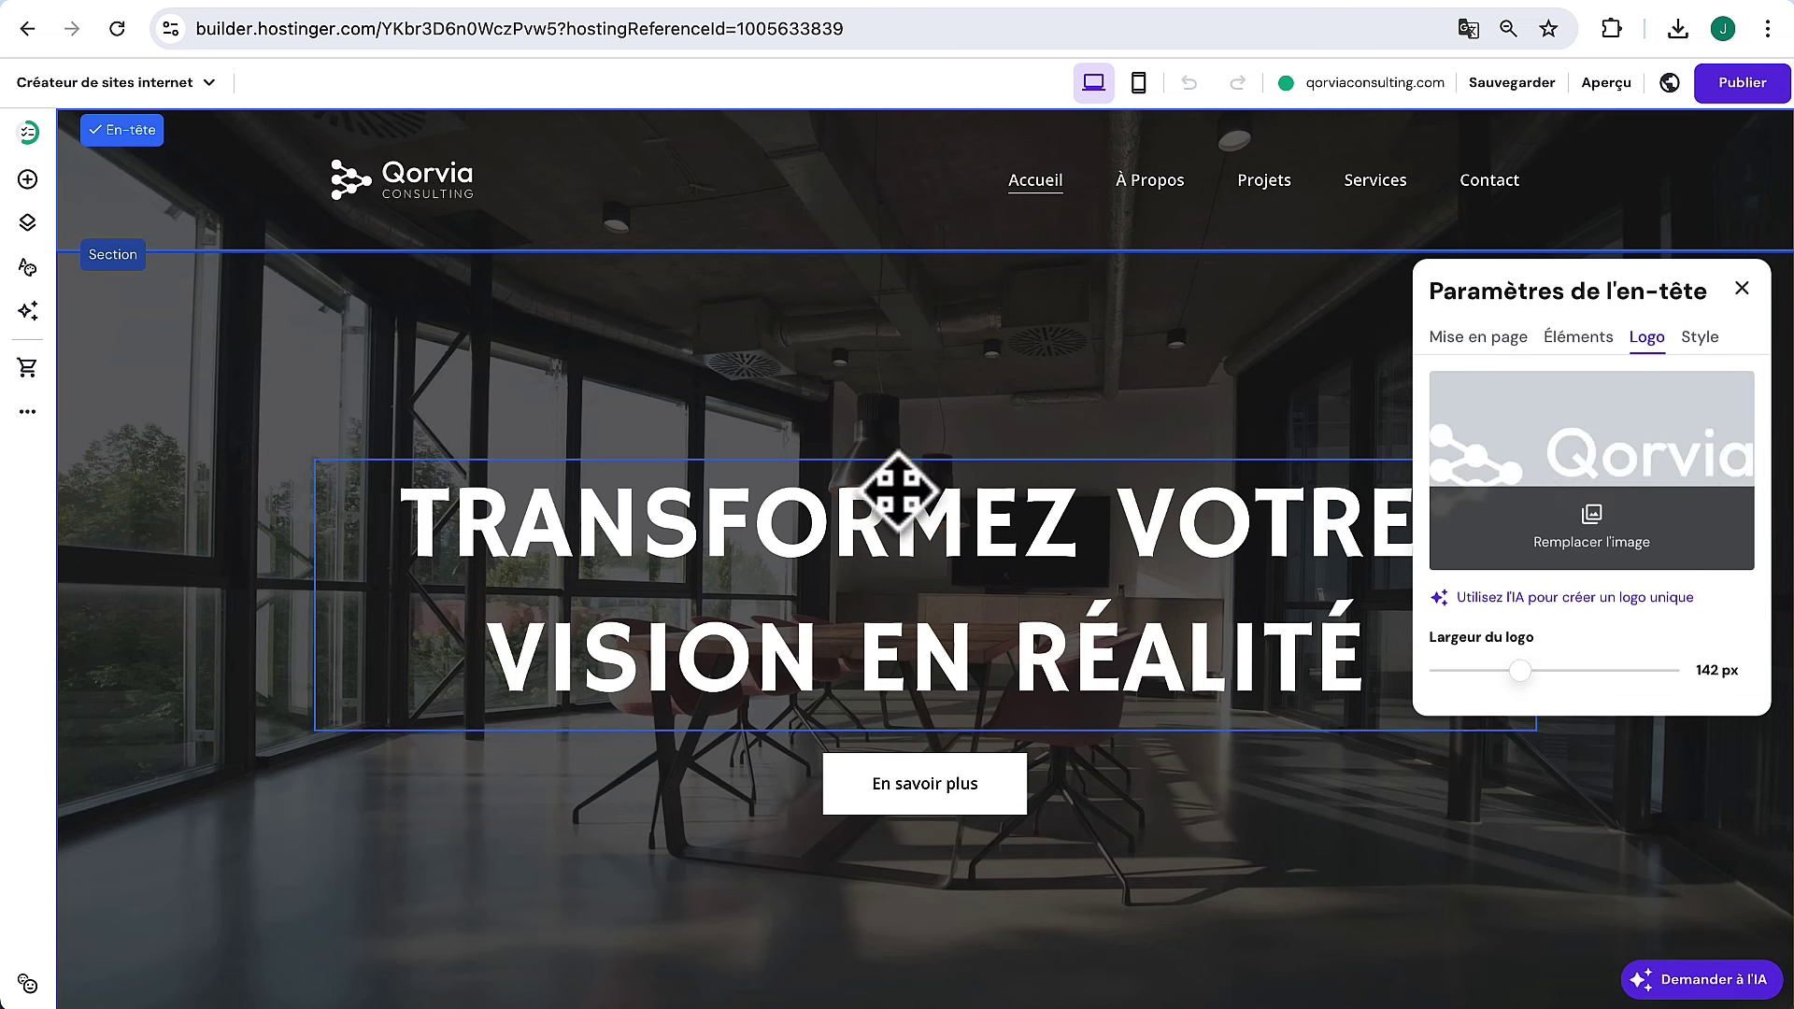
{"action": "left_click_drag", "start_coordinate": [1516, 666], "coordinate": [1567, 655]}
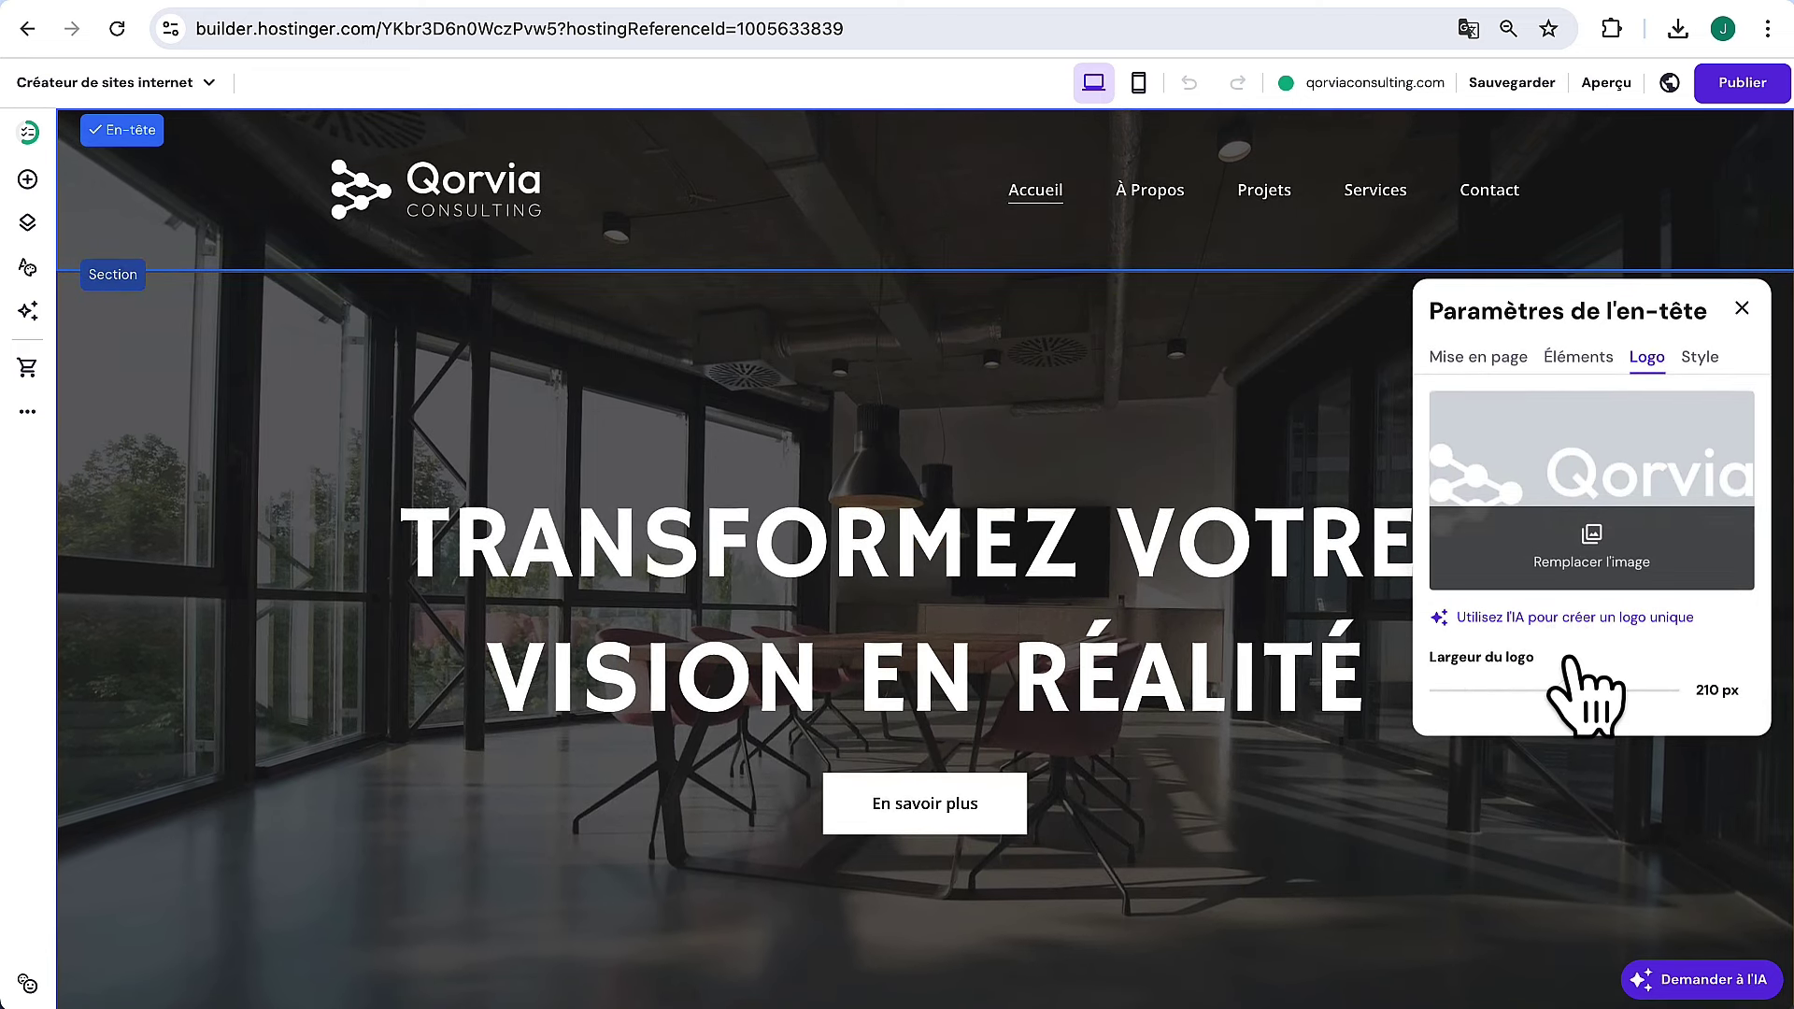
{"action": "left_click", "coordinate": [1743, 308]}
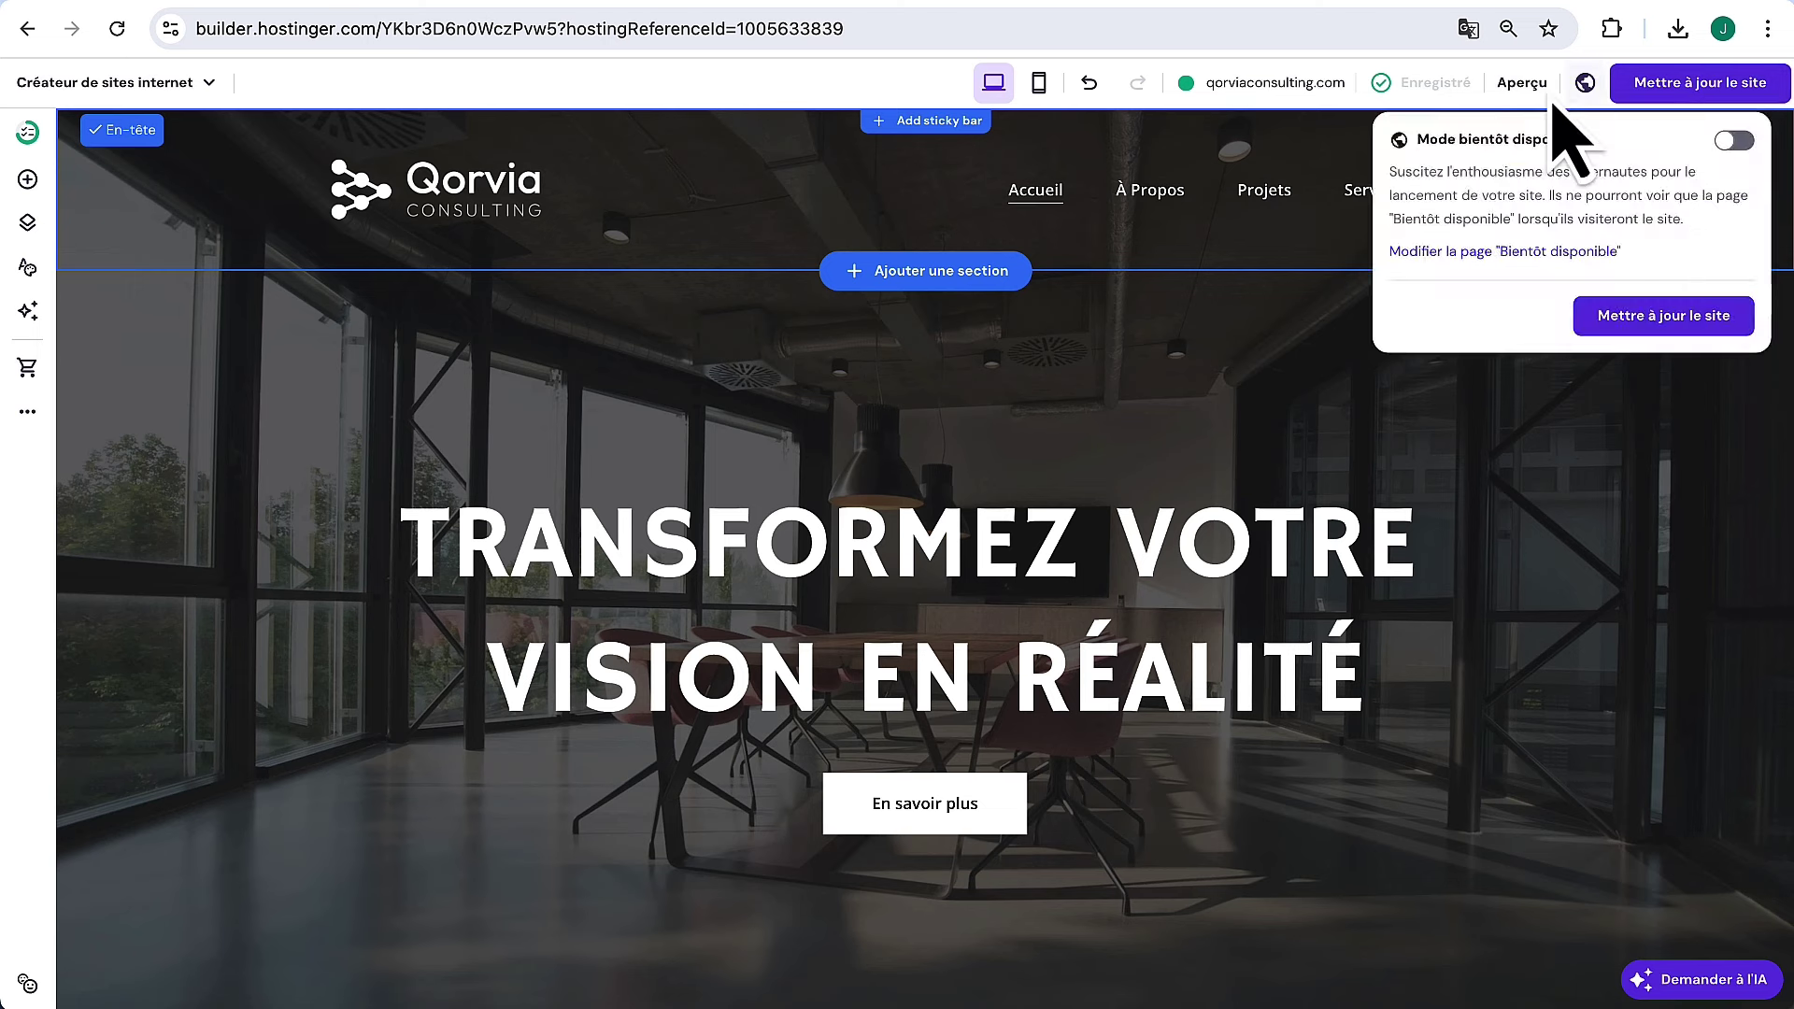
Open the À Propos page in the editor and look over its sections
{"action": "mouse_move", "coordinate": [1398, 105]}
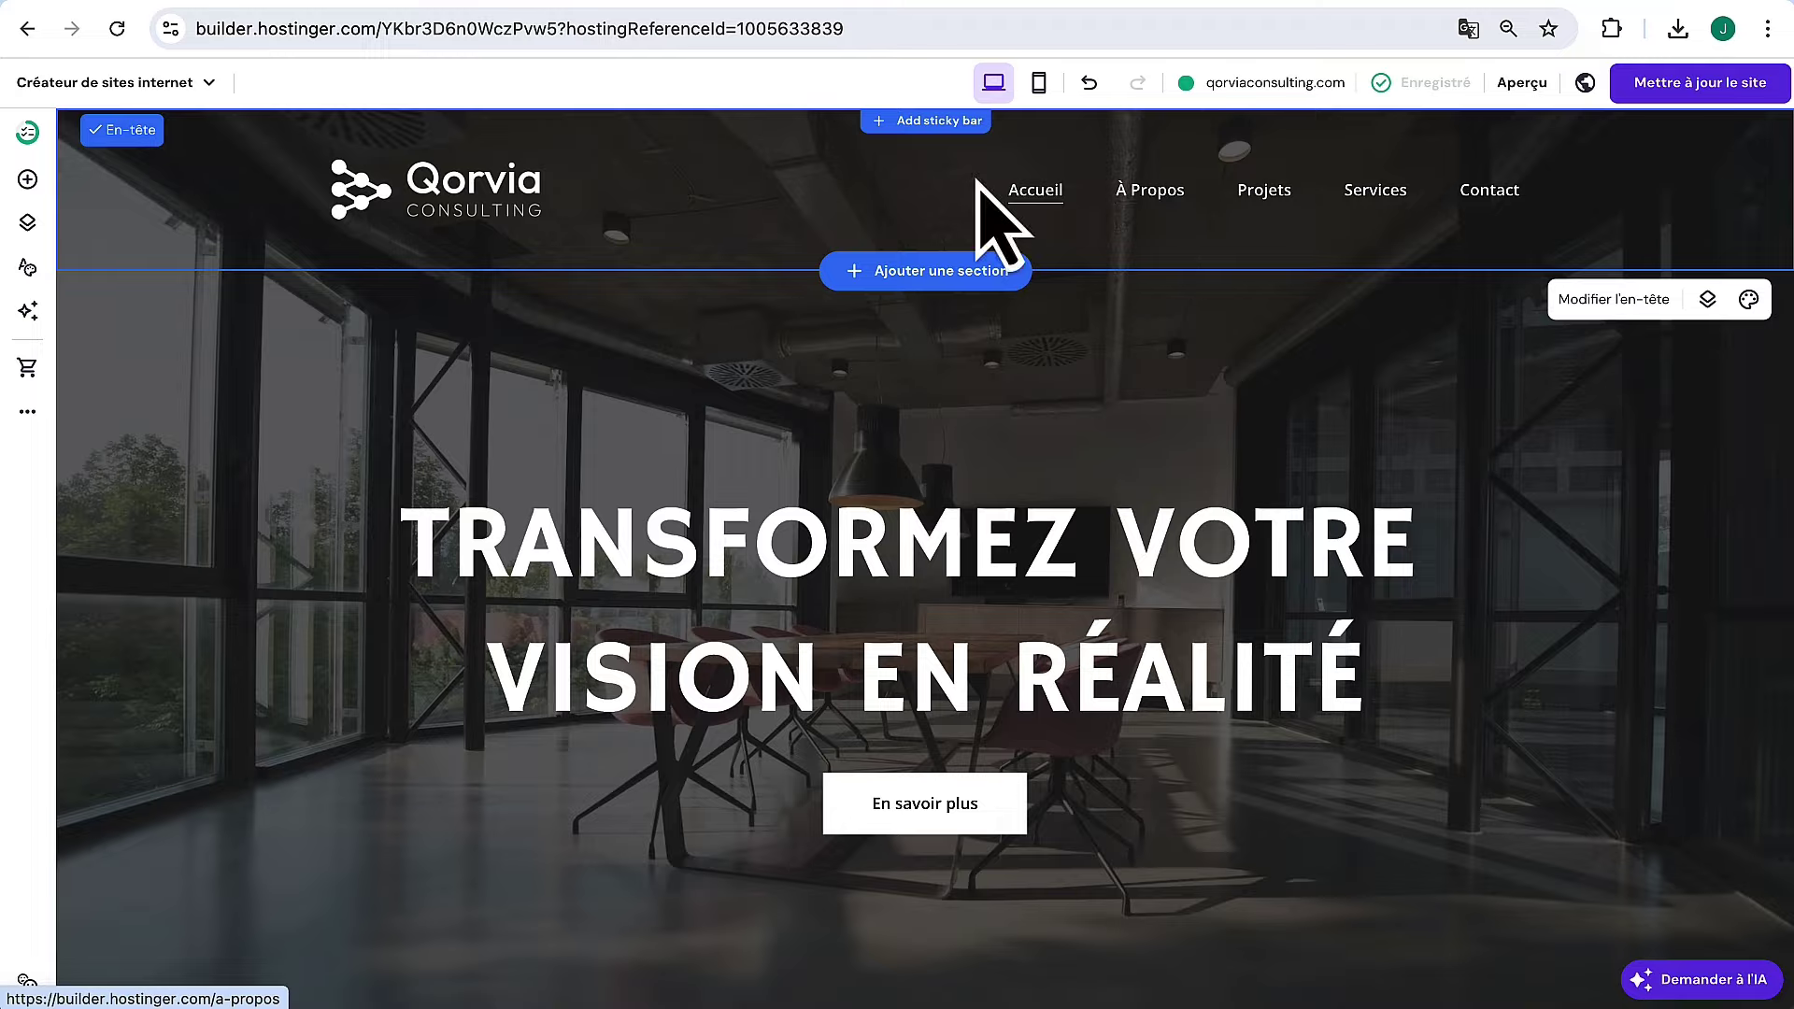
{"action": "left_click", "coordinate": [1164, 198]}
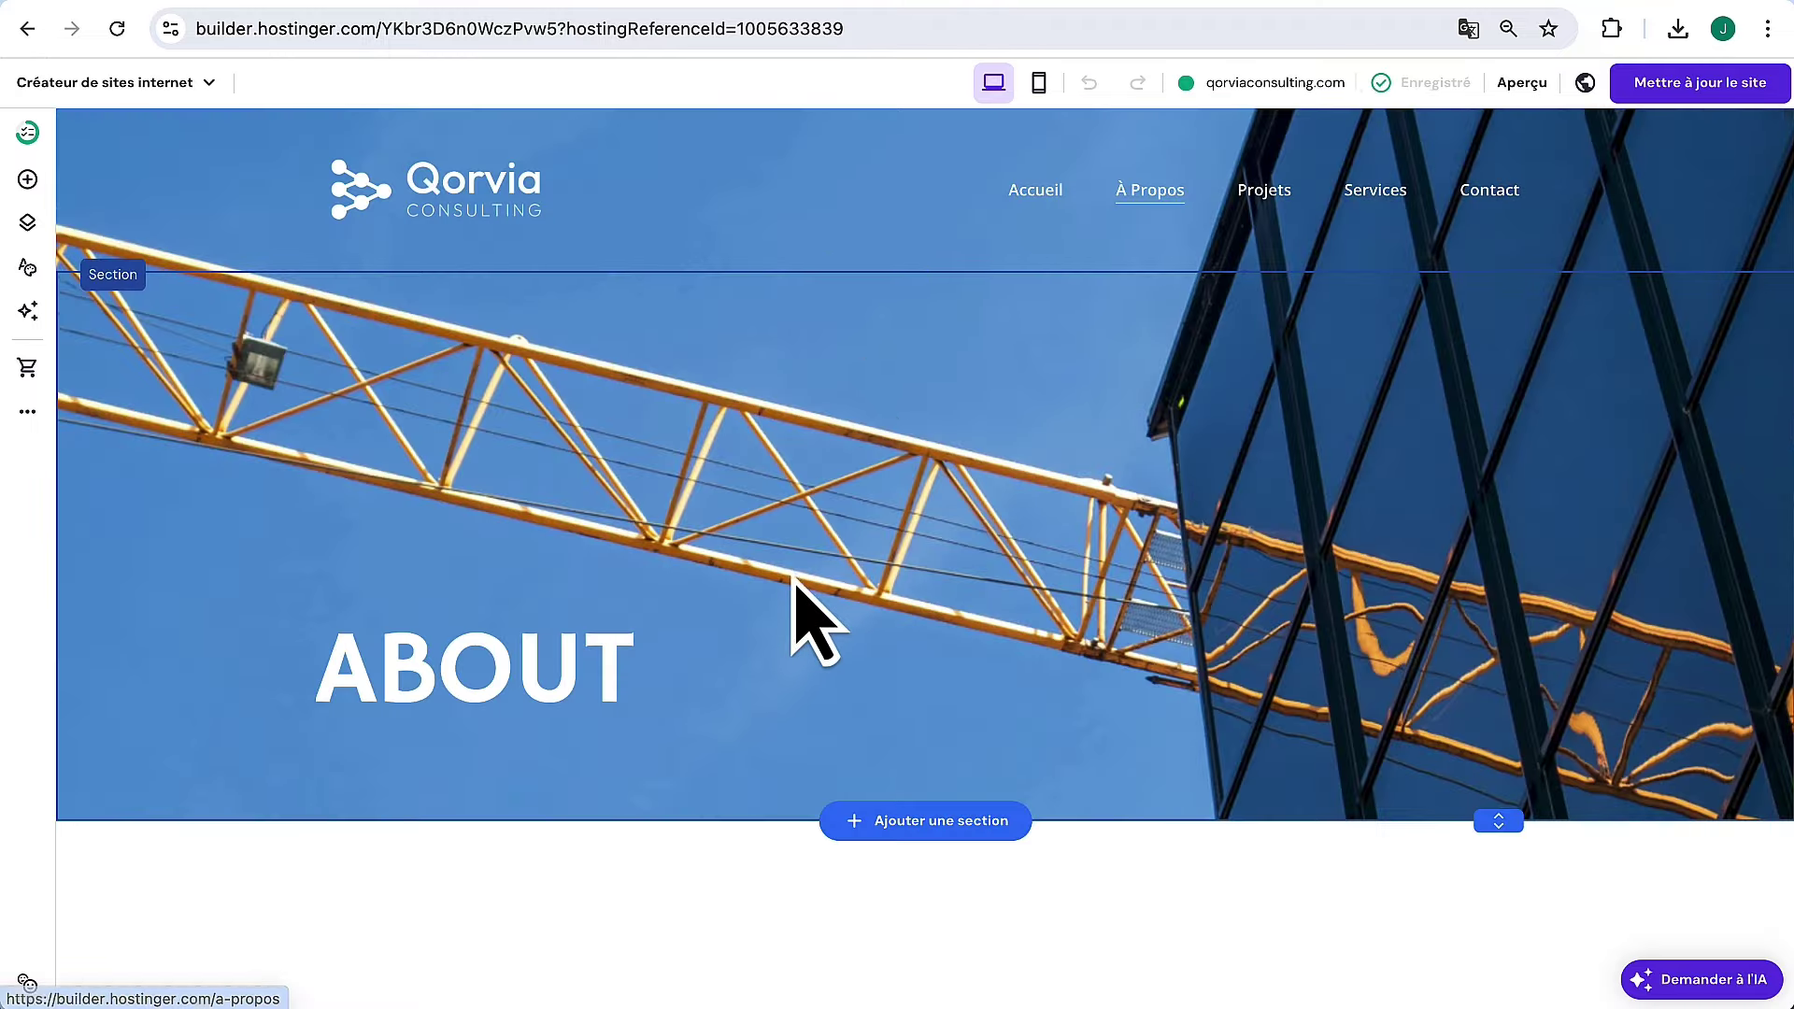
{"action": "scroll", "coordinate": [793, 622], "scroll_direction": "down", "scroll_amount": 10}
{"action": "scroll", "coordinate": [795, 580], "scroll_direction": "up", "scroll_amount": 2}
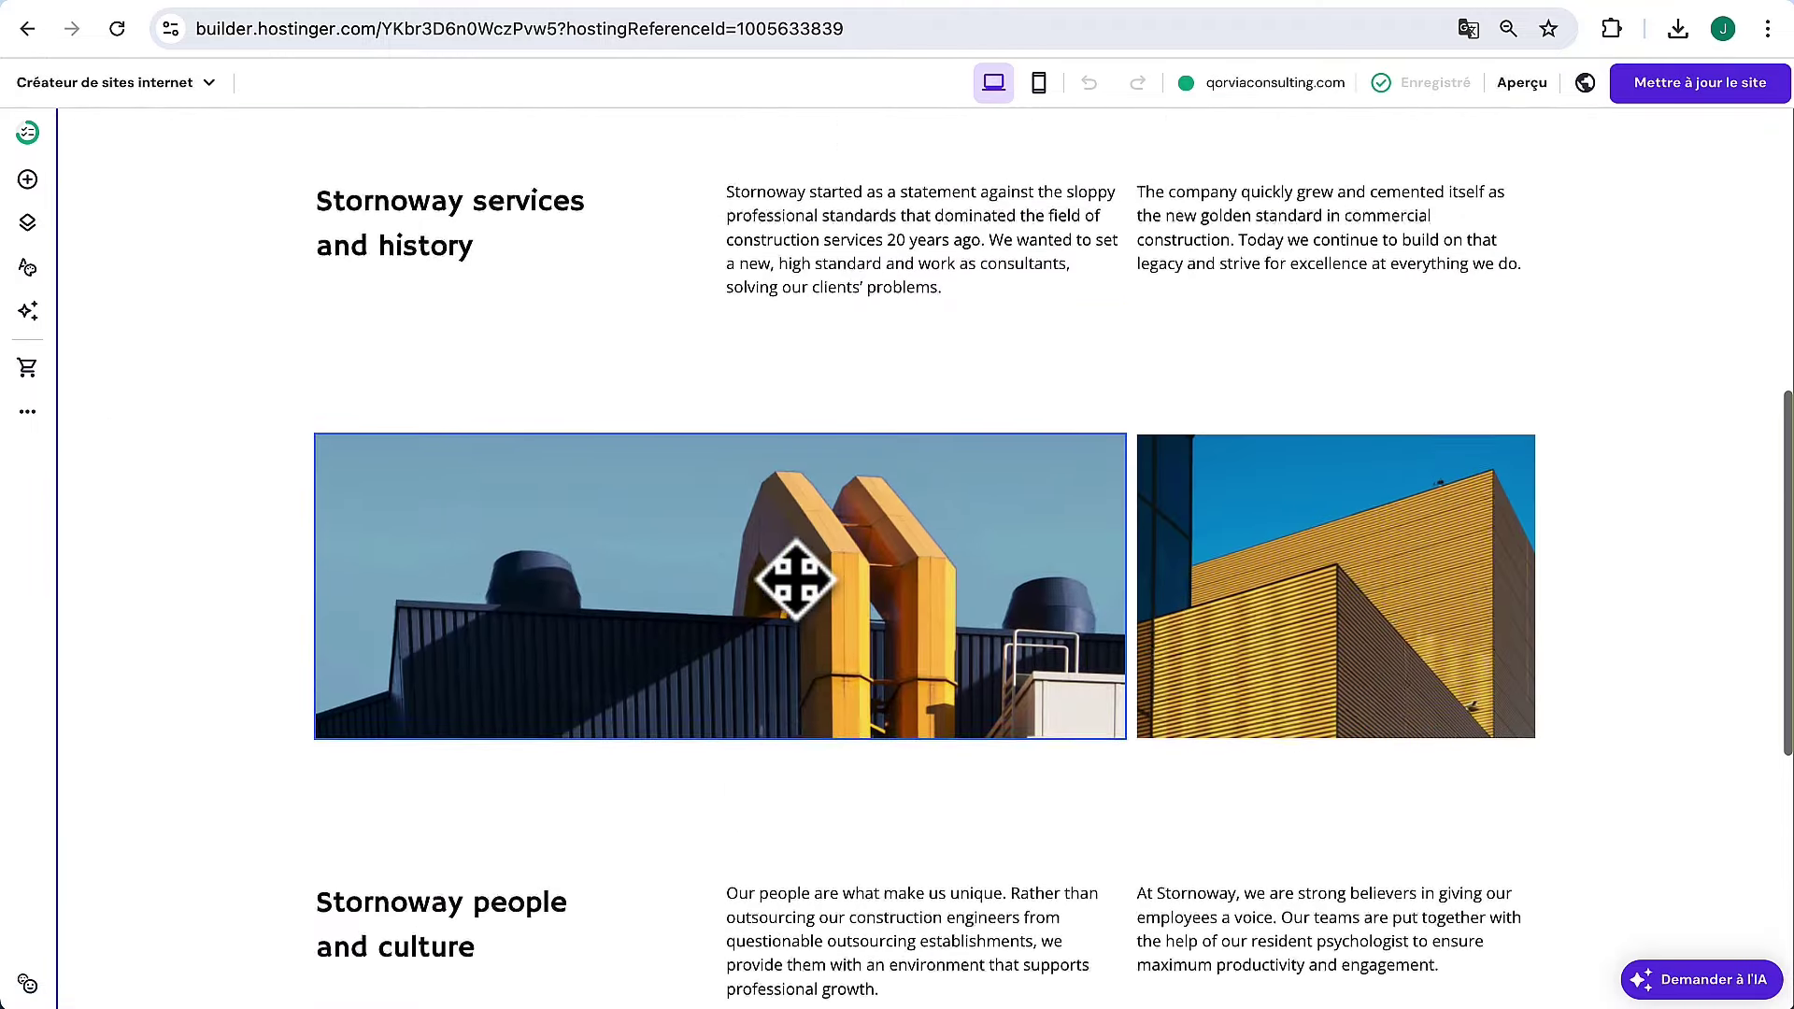
{"action": "scroll", "coordinate": [794, 579], "scroll_direction": "down", "scroll_amount": 3}
{"action": "scroll", "coordinate": [795, 582], "scroll_direction": "up", "scroll_amount": 12}
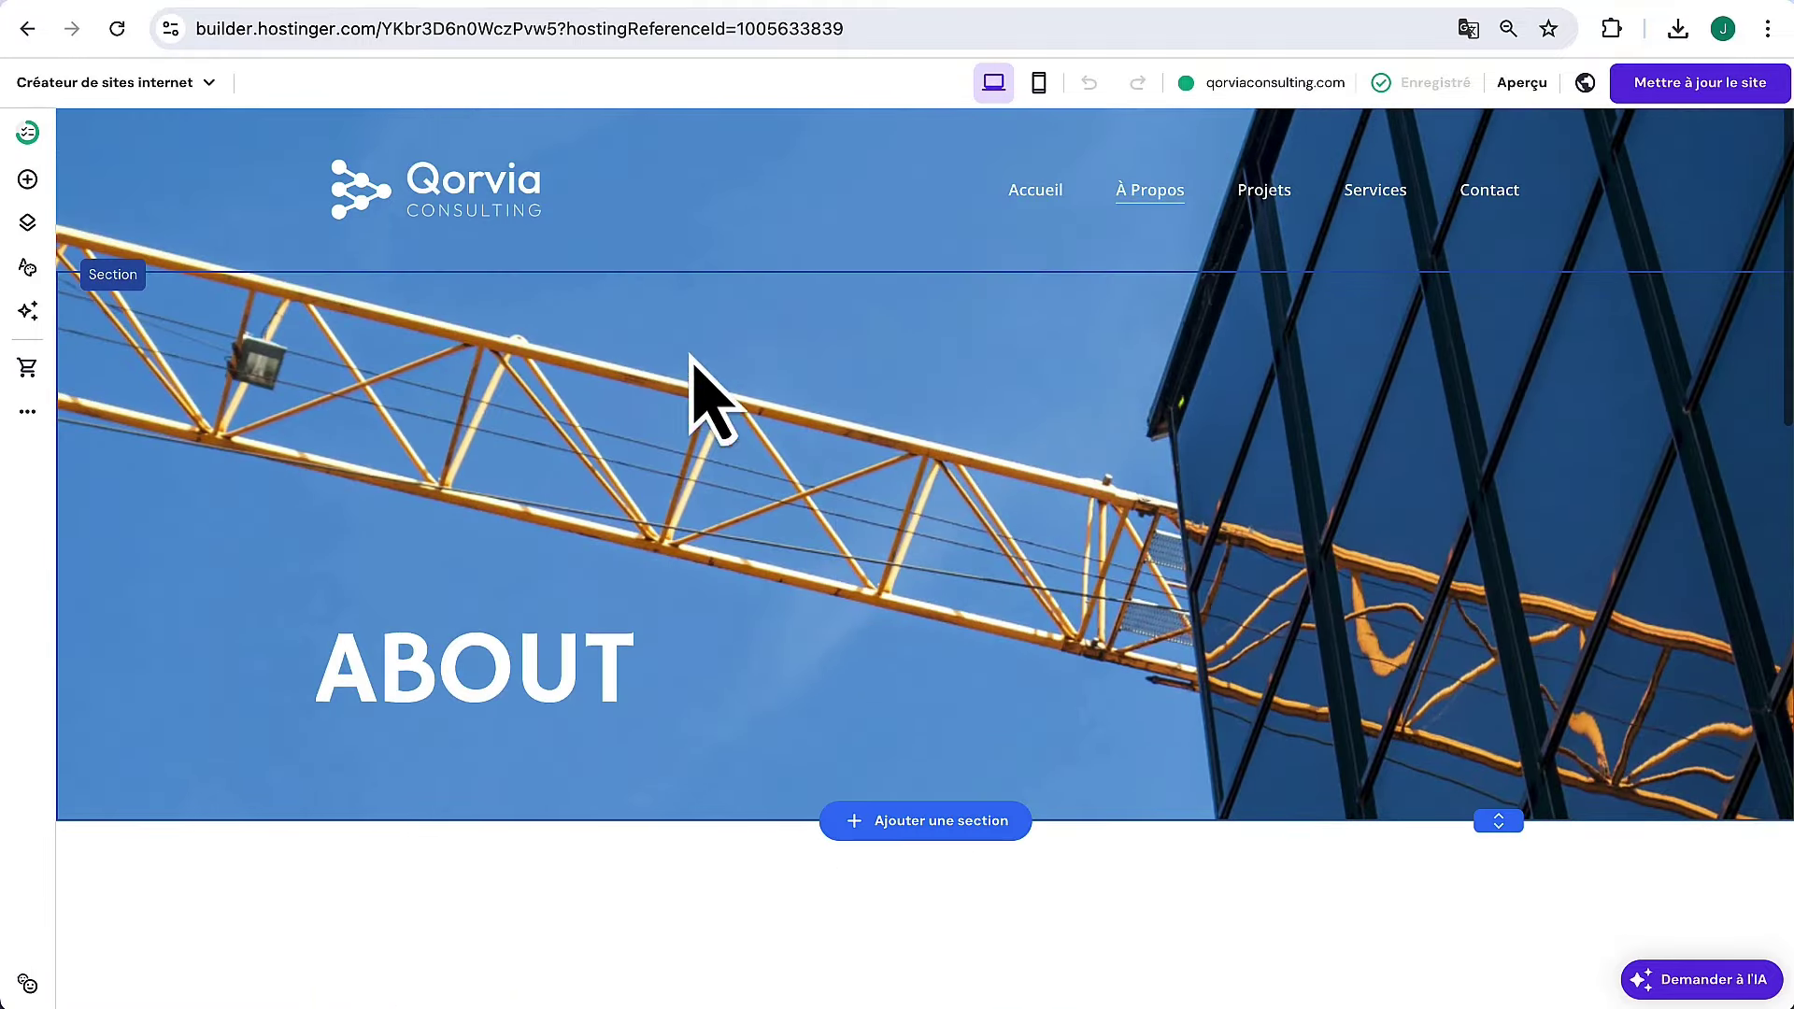
Replace the À Propos banner's background image with a heroimage picture from the media library
{"action": "left_click", "coordinate": [217, 387]}
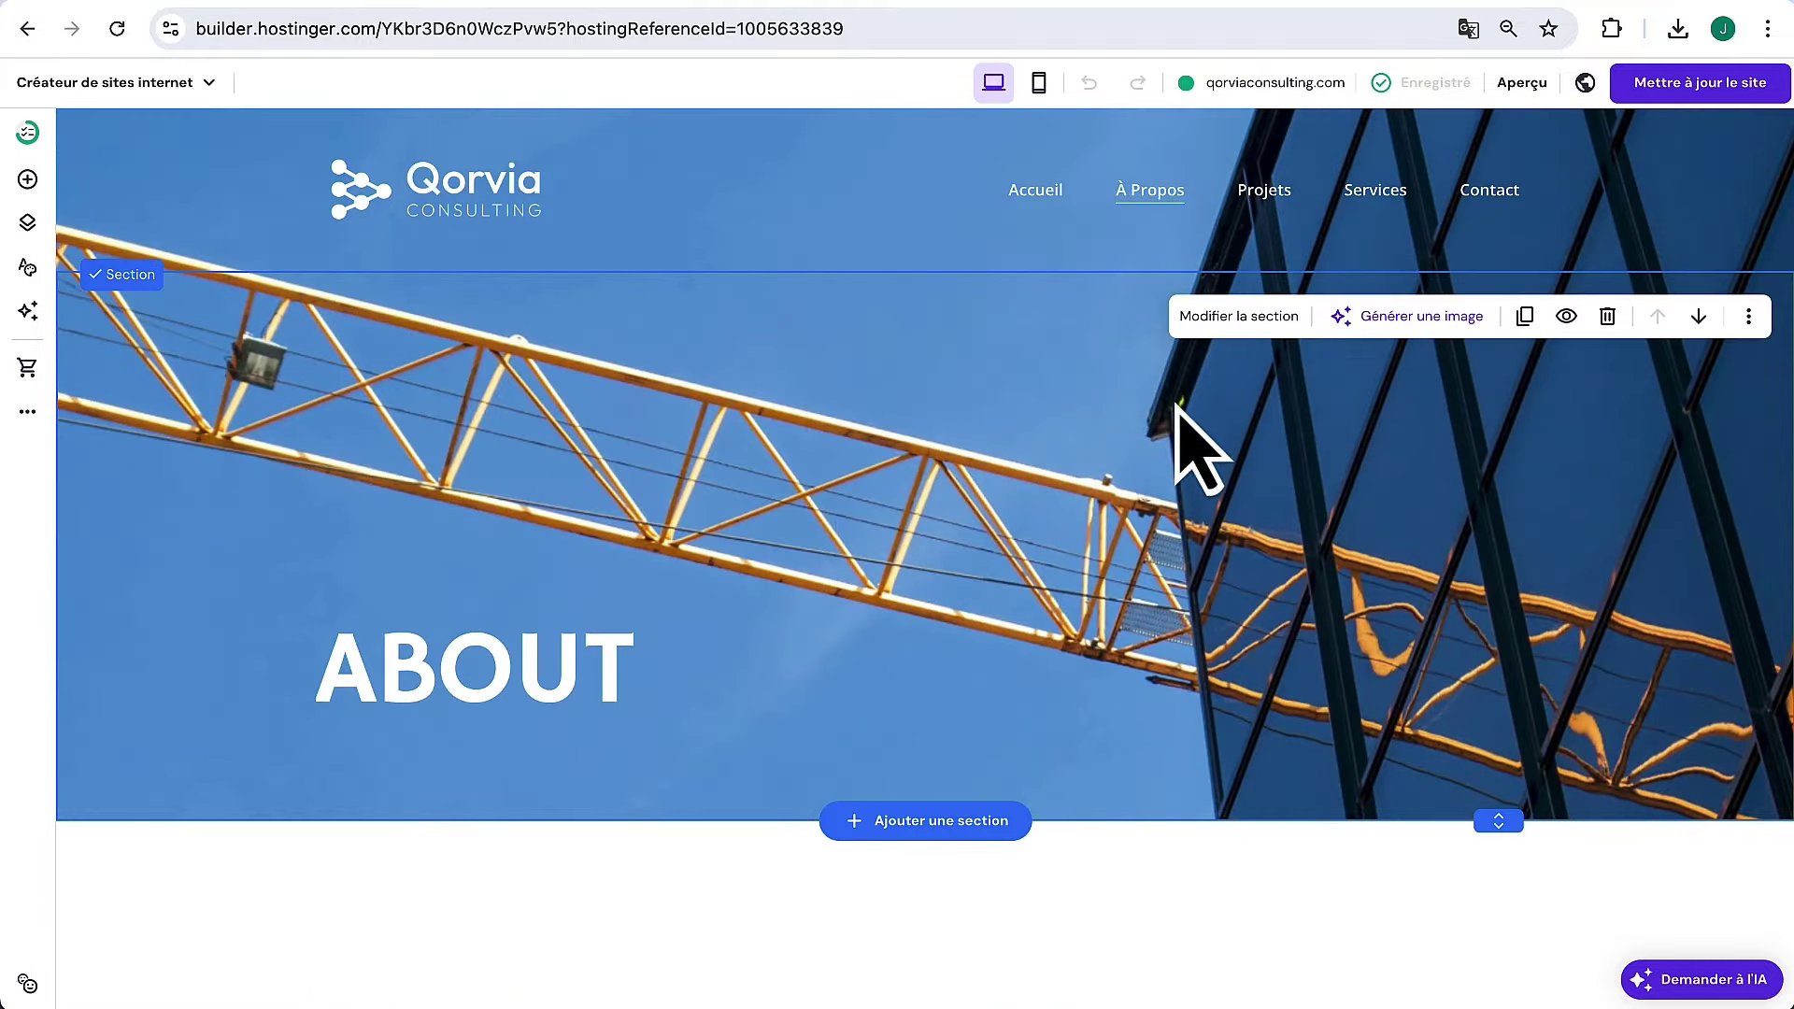
{"action": "left_click", "coordinate": [1257, 323]}
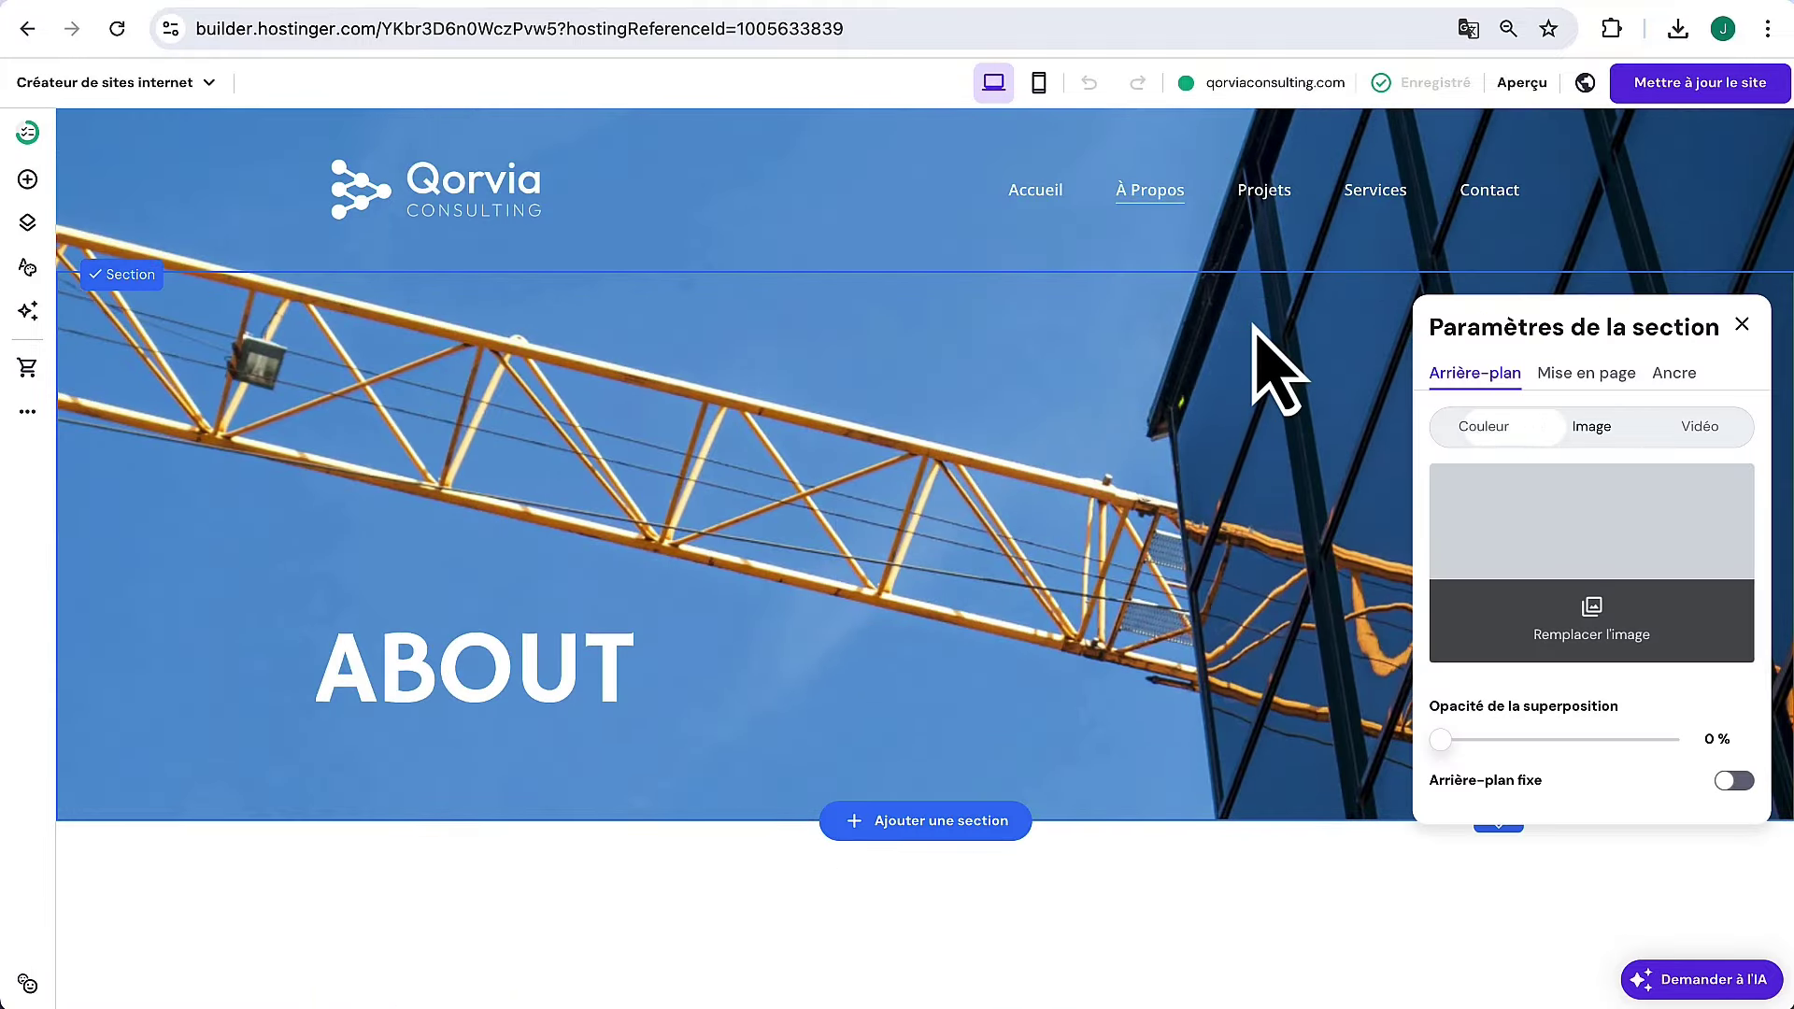
{"action": "left_click", "coordinate": [1554, 563]}
{"action": "mouse_move", "coordinate": [1209, 741]}
{"action": "scroll", "coordinate": [1168, 654], "scroll_direction": "down", "scroll_amount": 2}
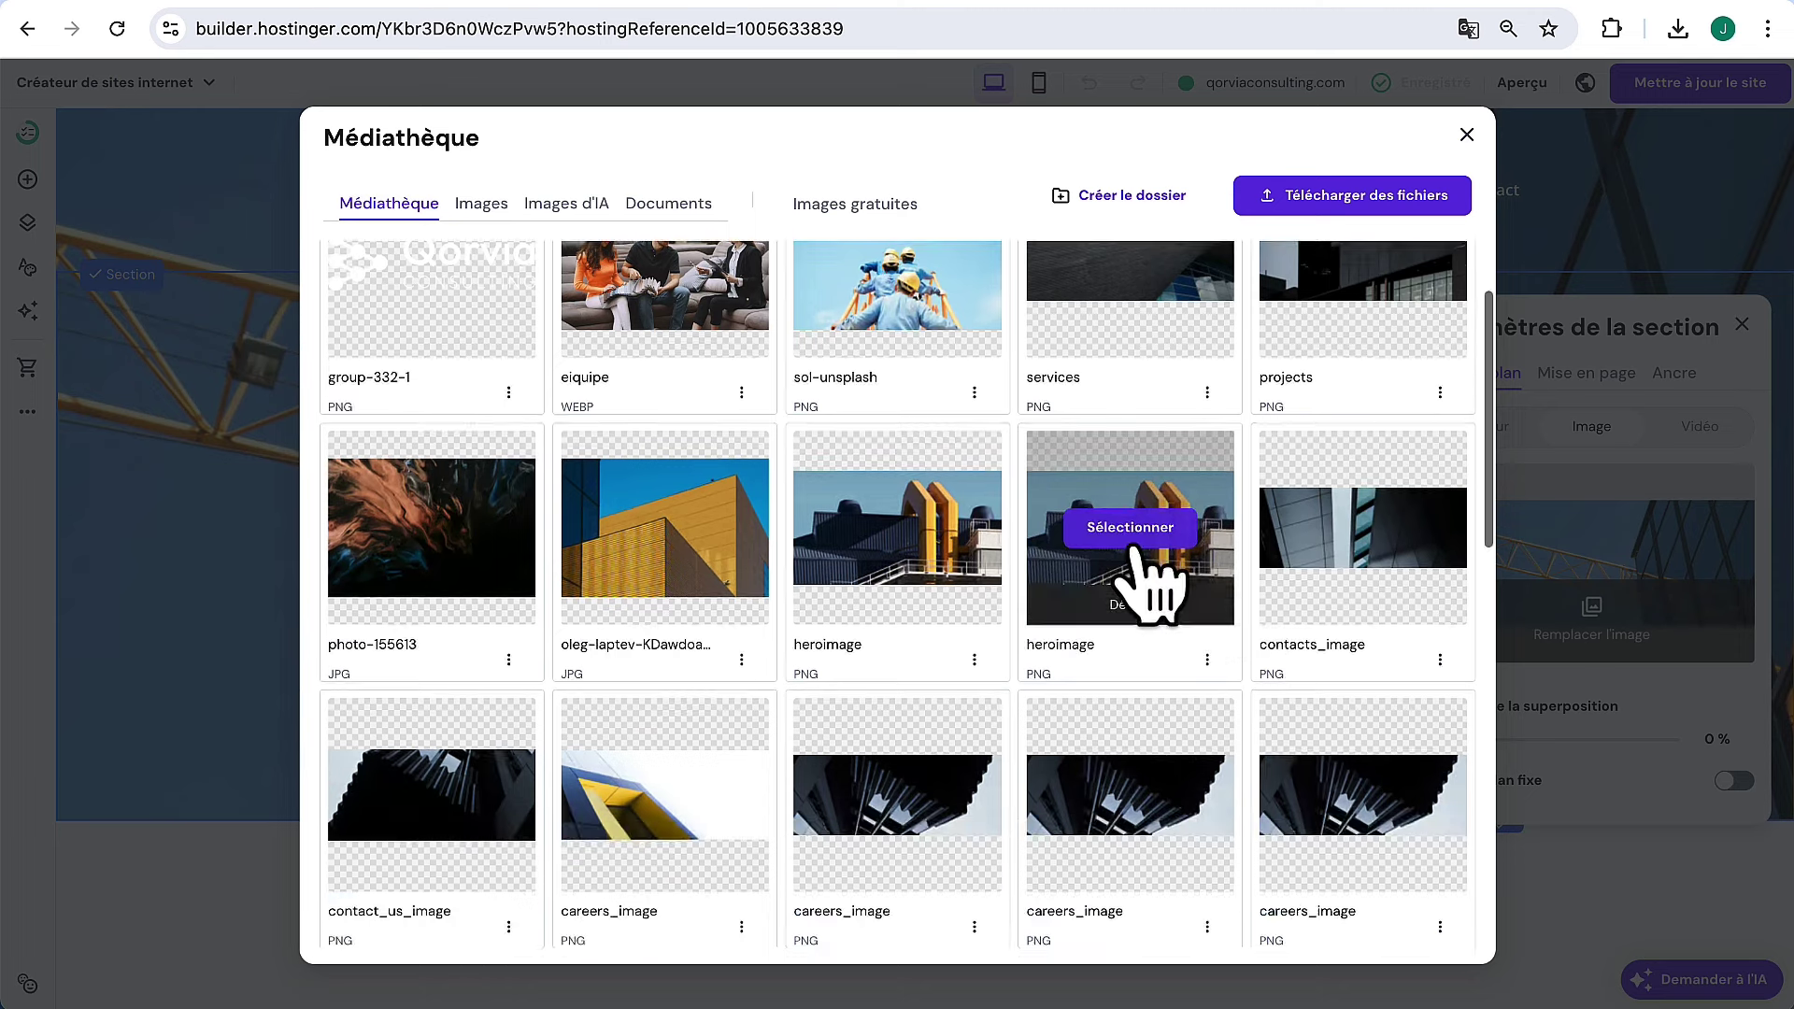
{"action": "left_click", "coordinate": [1117, 537]}
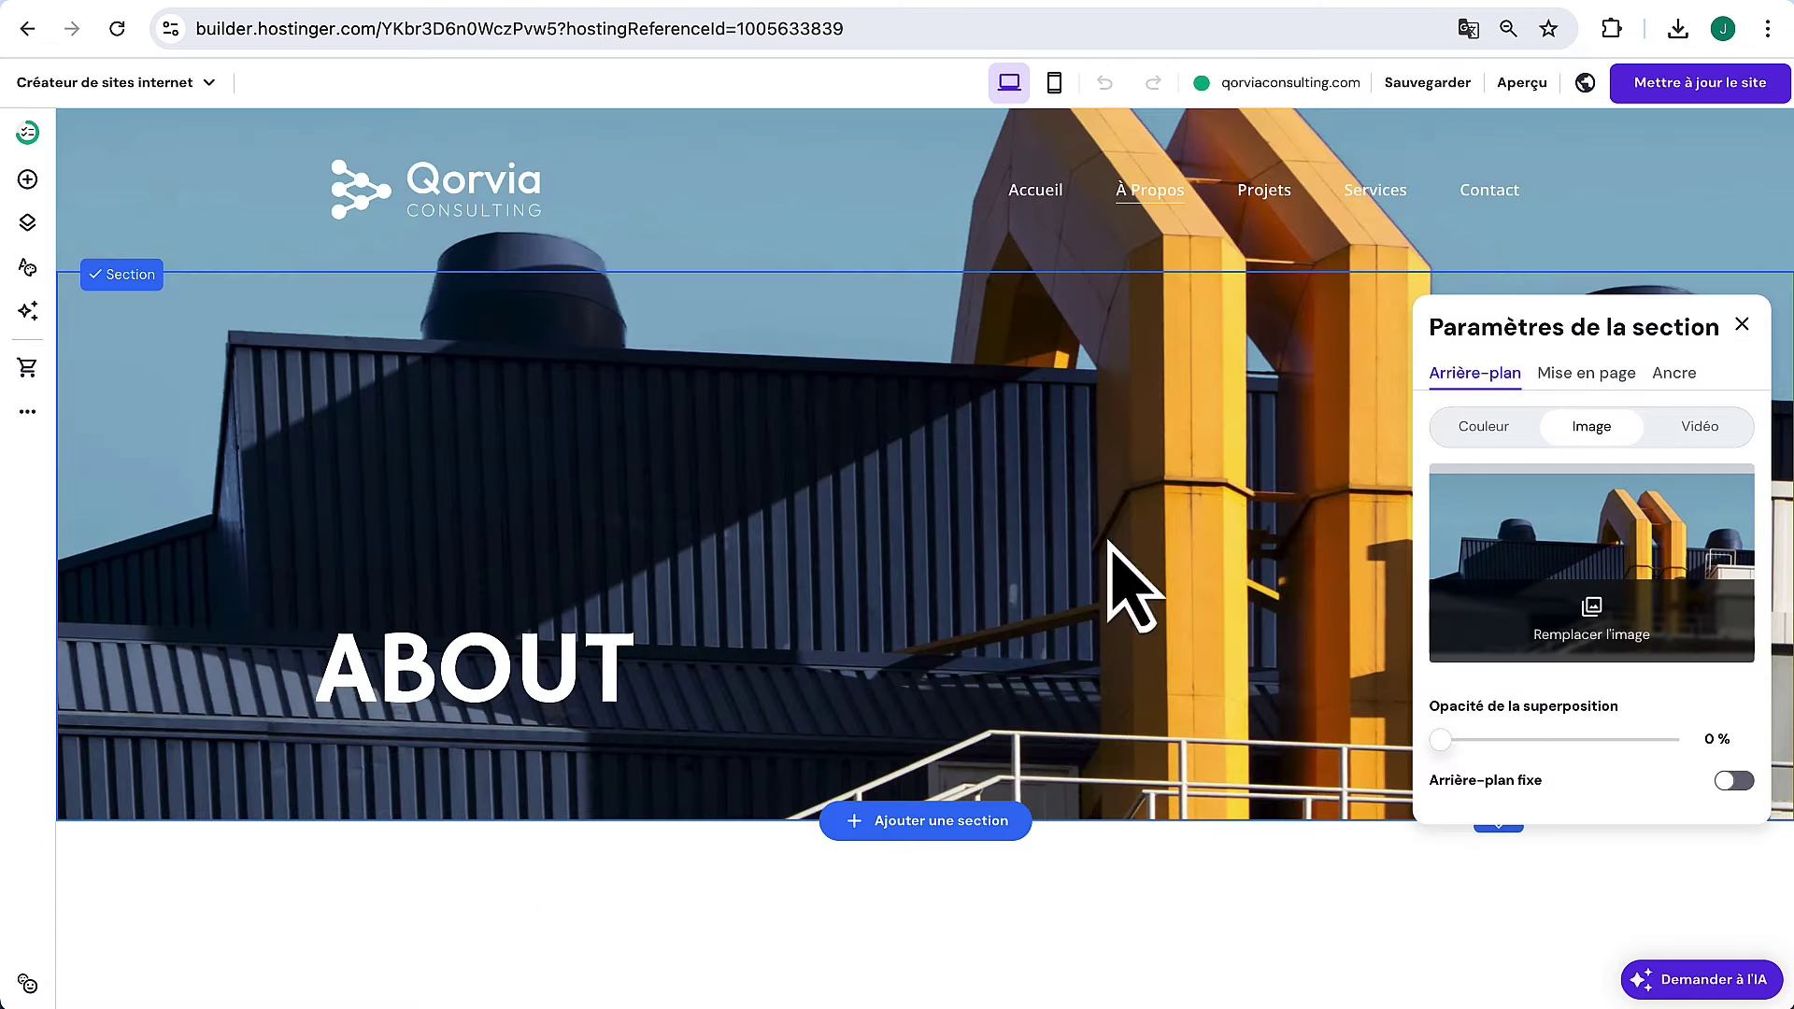
{"action": "left_click", "coordinate": [1742, 325]}
Change the banner title to "À PROPOS" and the "Stornoway services and history" heading to "TRANSFORMEZ VOTRE VISION EN RÉALITÉ"
{"action": "double_click", "coordinate": [601, 653]}
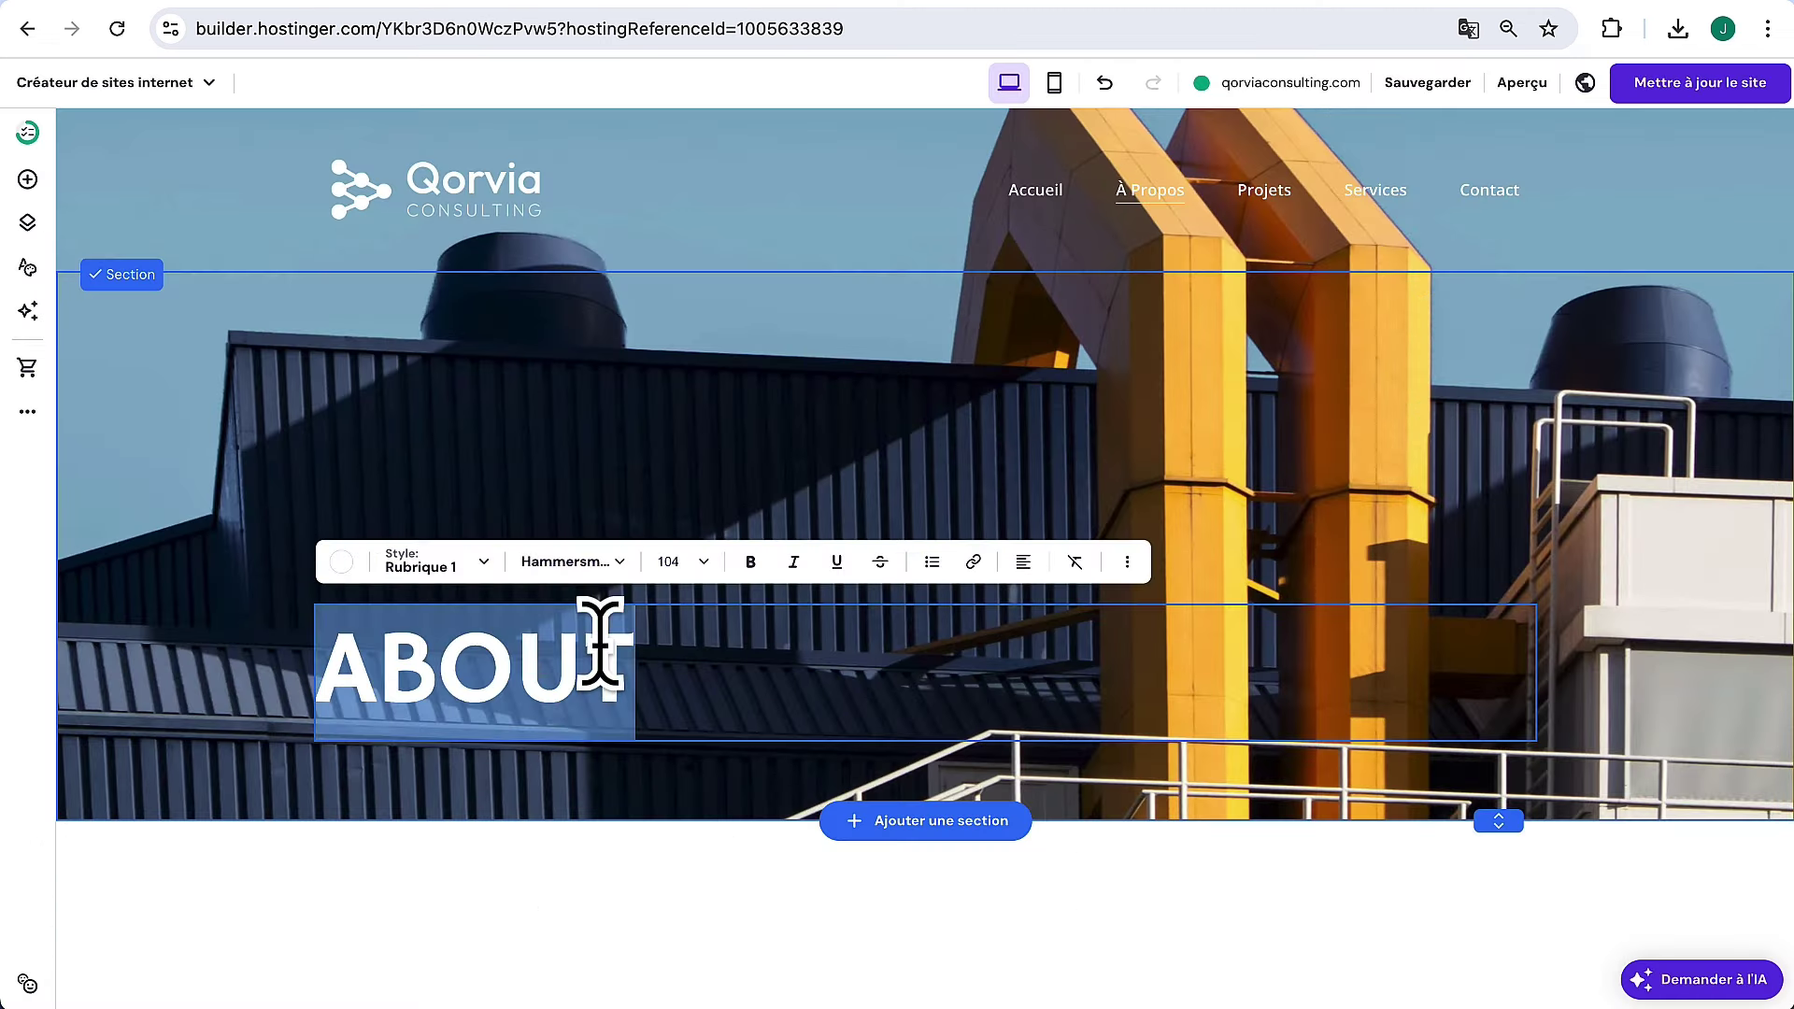
{"action": "type", "text": "À PROPOS"}
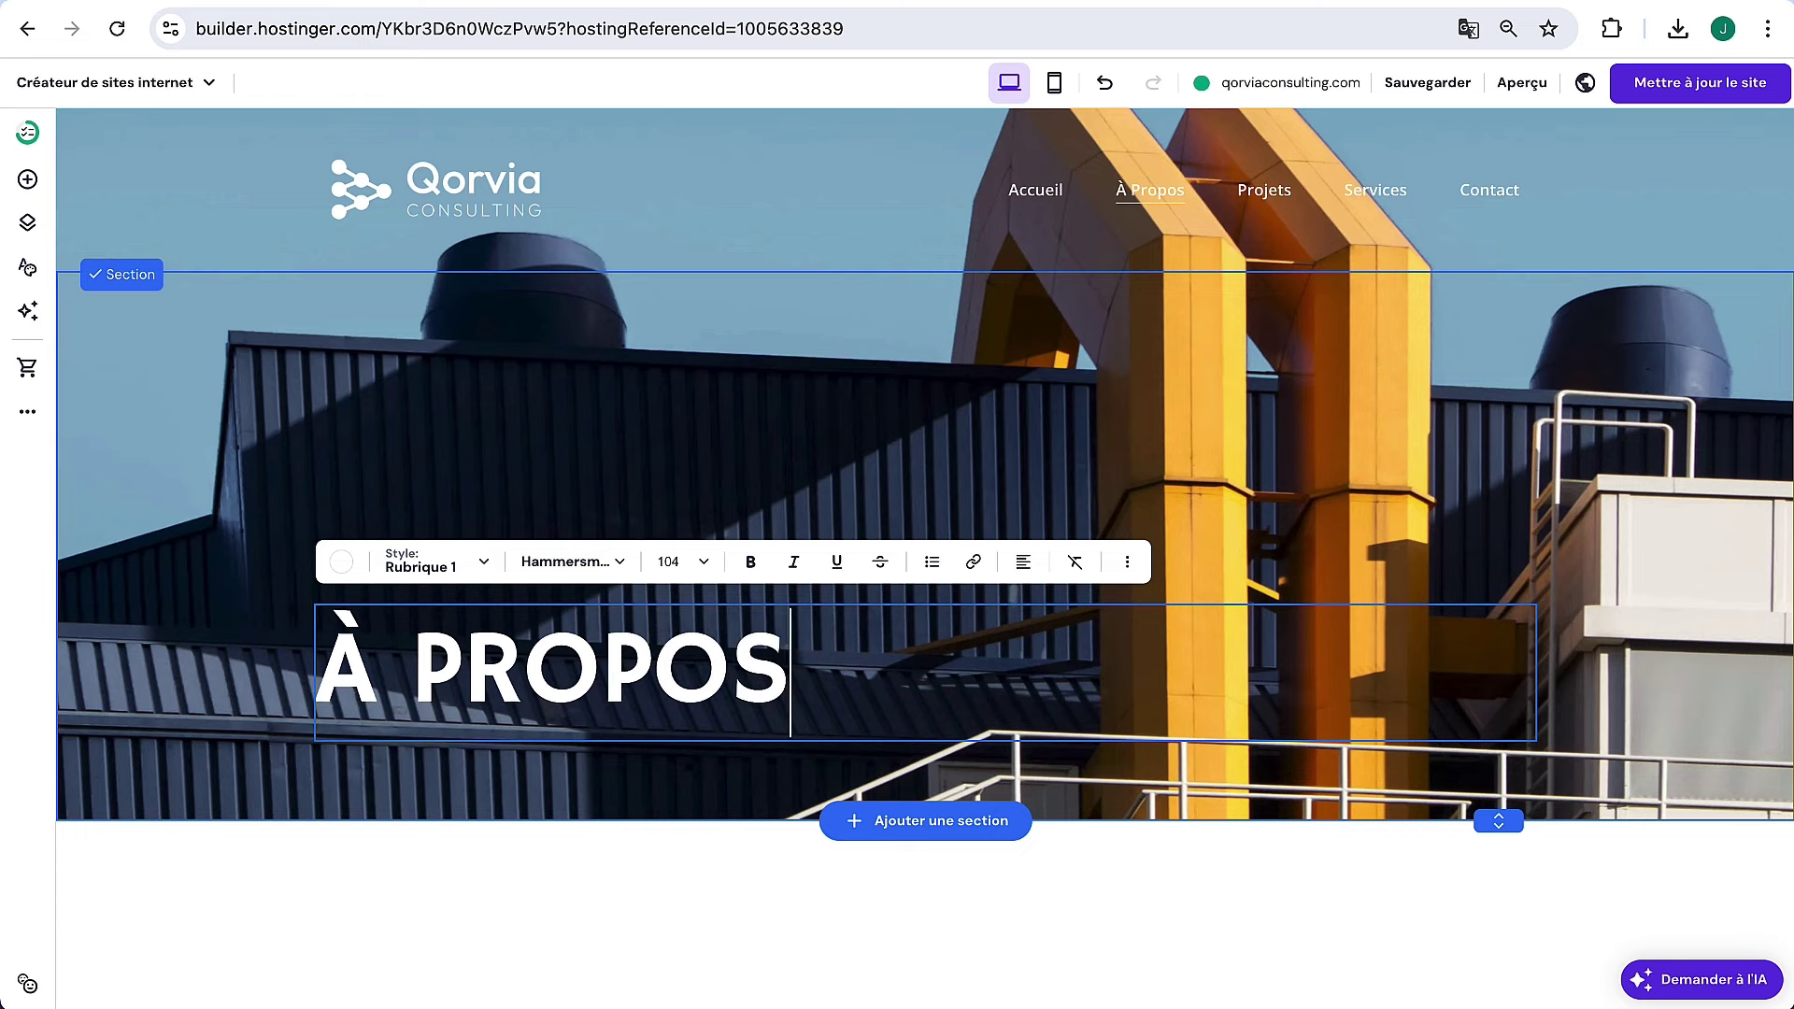
{"action": "scroll", "coordinate": [801, 882], "scroll_direction": "down", "scroll_amount": 6}
{"action": "left_click", "coordinate": [493, 461]}
{"action": "triple_click", "coordinate": [494, 461]}
{"action": "type", "text": "TRANSFORMEZ VOTRE VISION EN RÉALITÉ"}
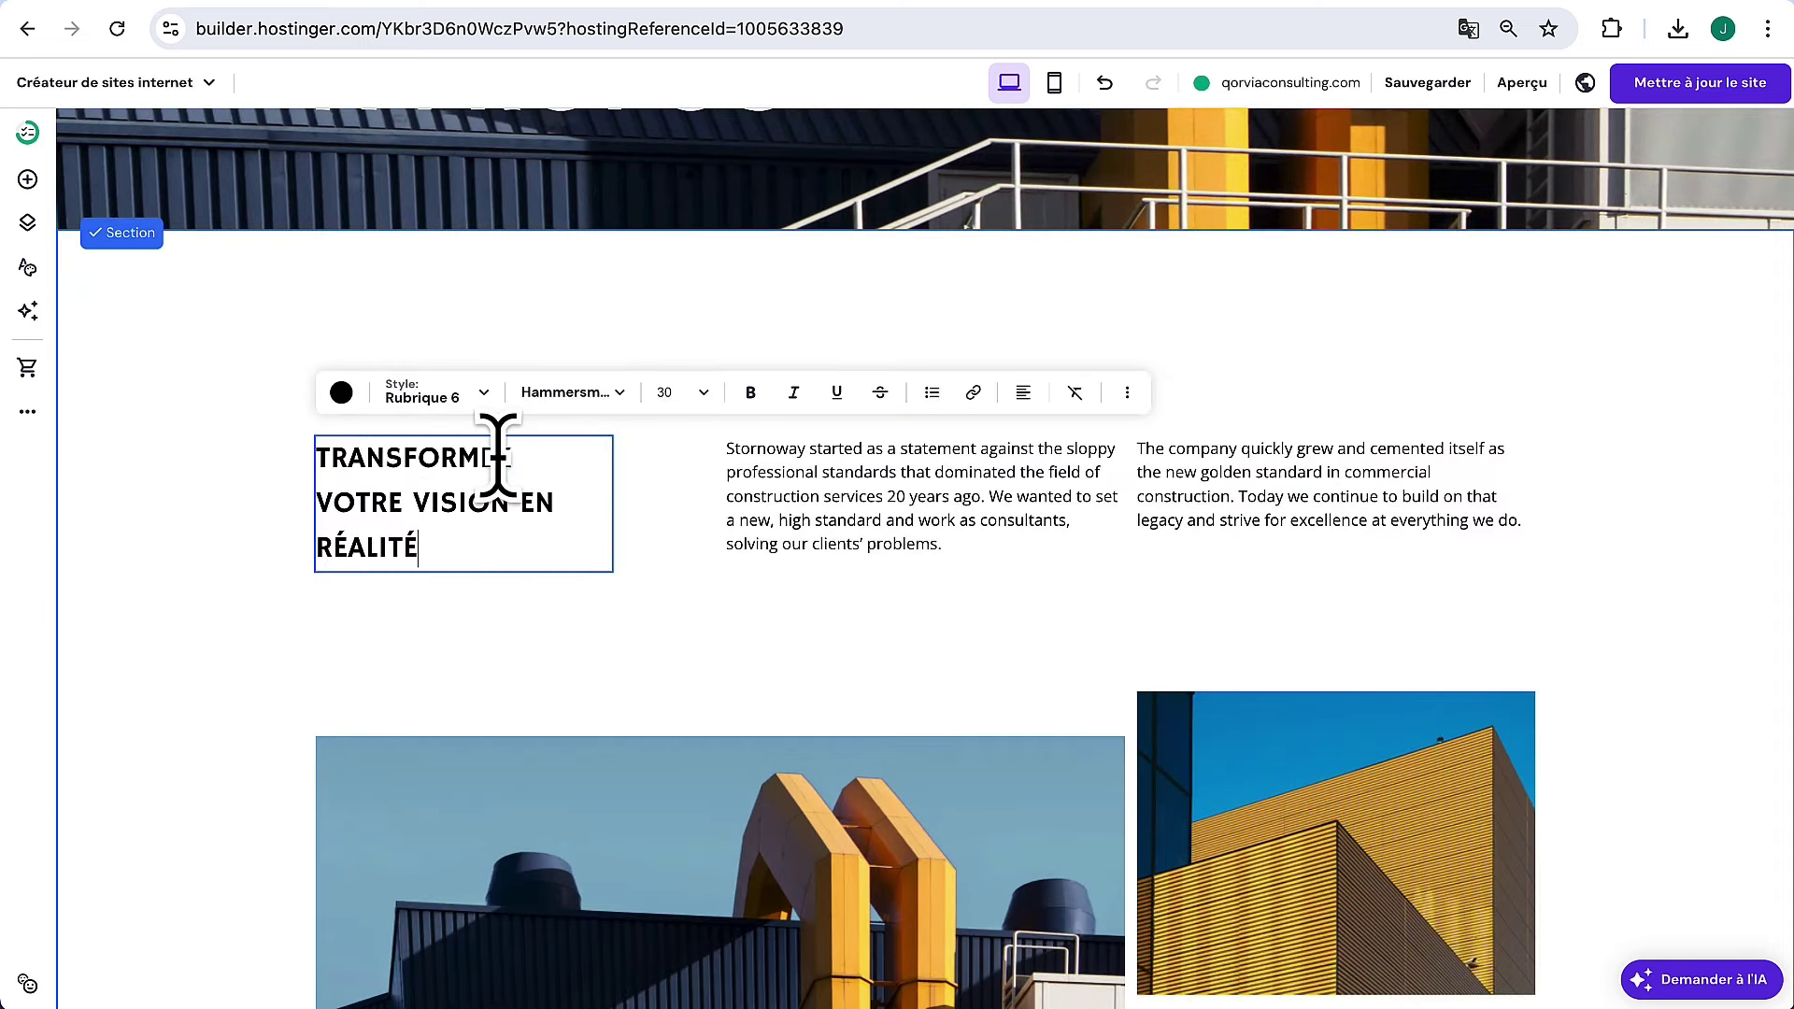
Replace the first paragraph beside that heading with the French text starting "Nous sommes passionnés par l'accompagnement des entreprises dans leur croissance et leur transformation digitale"
{"action": "left_click", "coordinate": [855, 458]}
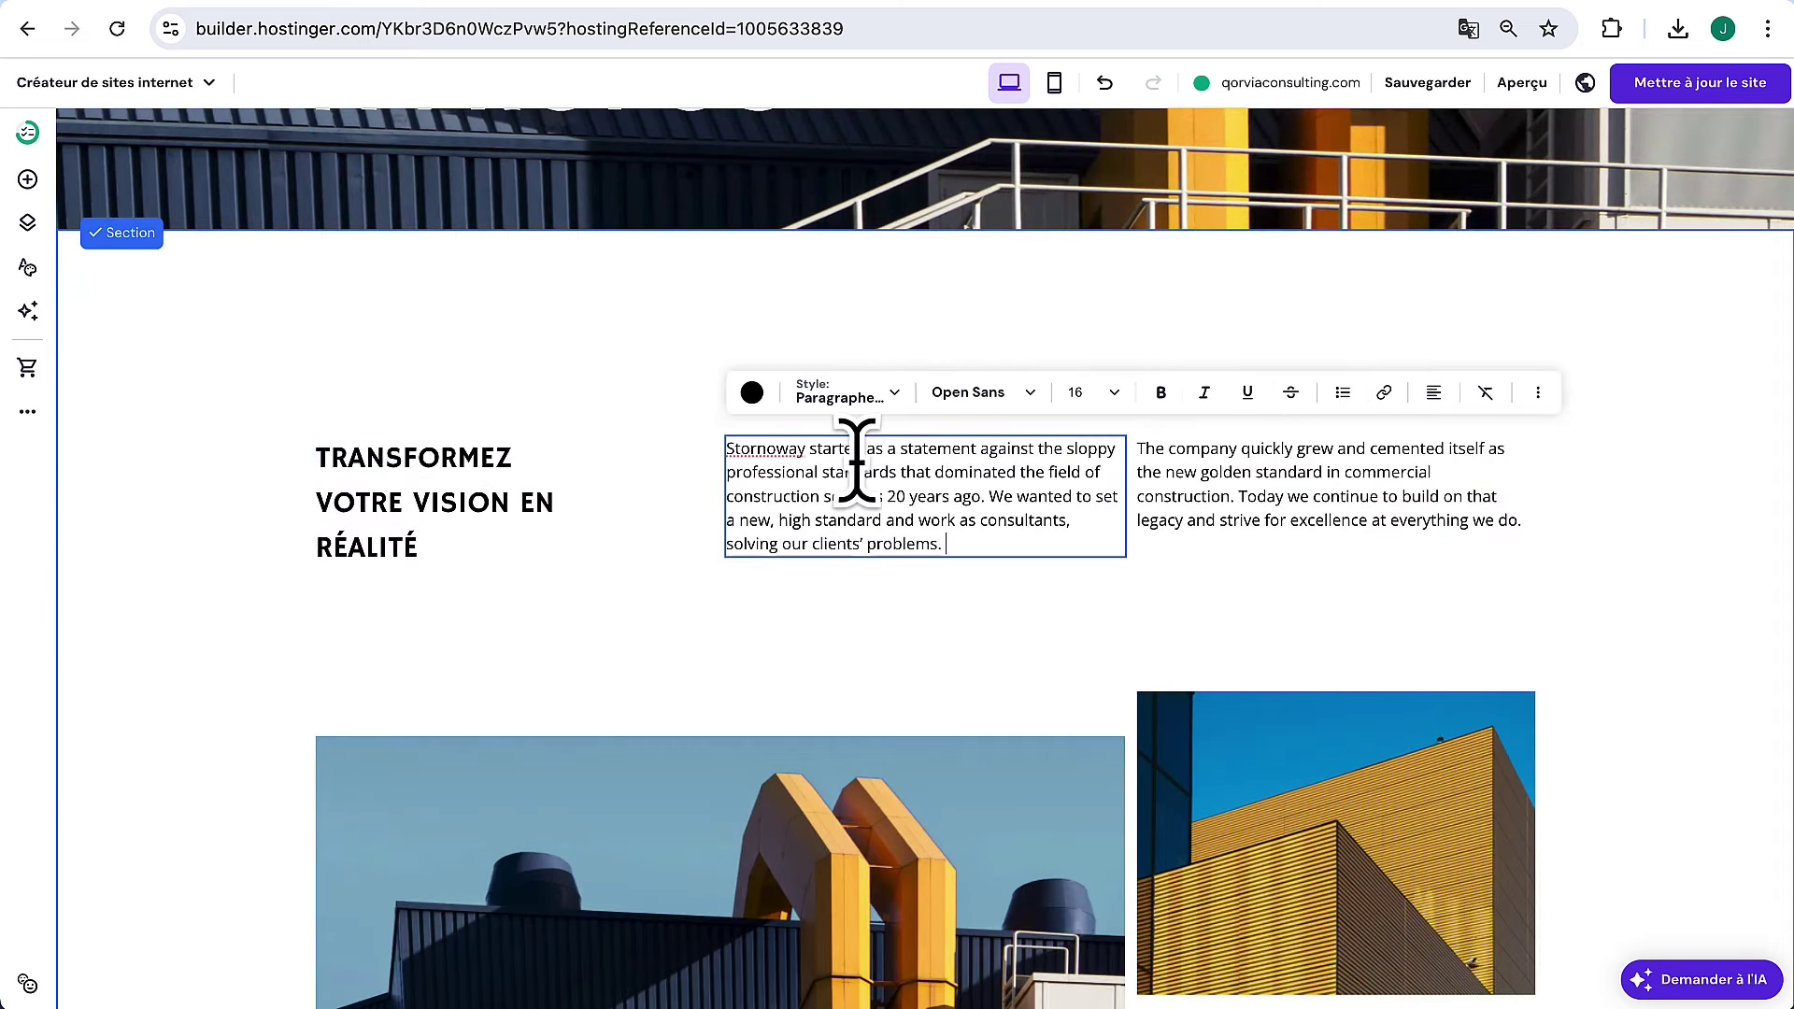
{"action": "triple_click", "coordinate": [855, 458]}
{"action": "type", "text": "Nous sommes passionnés par l'accompagnement des entreprises dans leur croissance et leur transformation digitale. Forts de notre expertise nous nous engageons à fournir des solutions personnalisées qui répondent aux défis uniques de chaque client."}
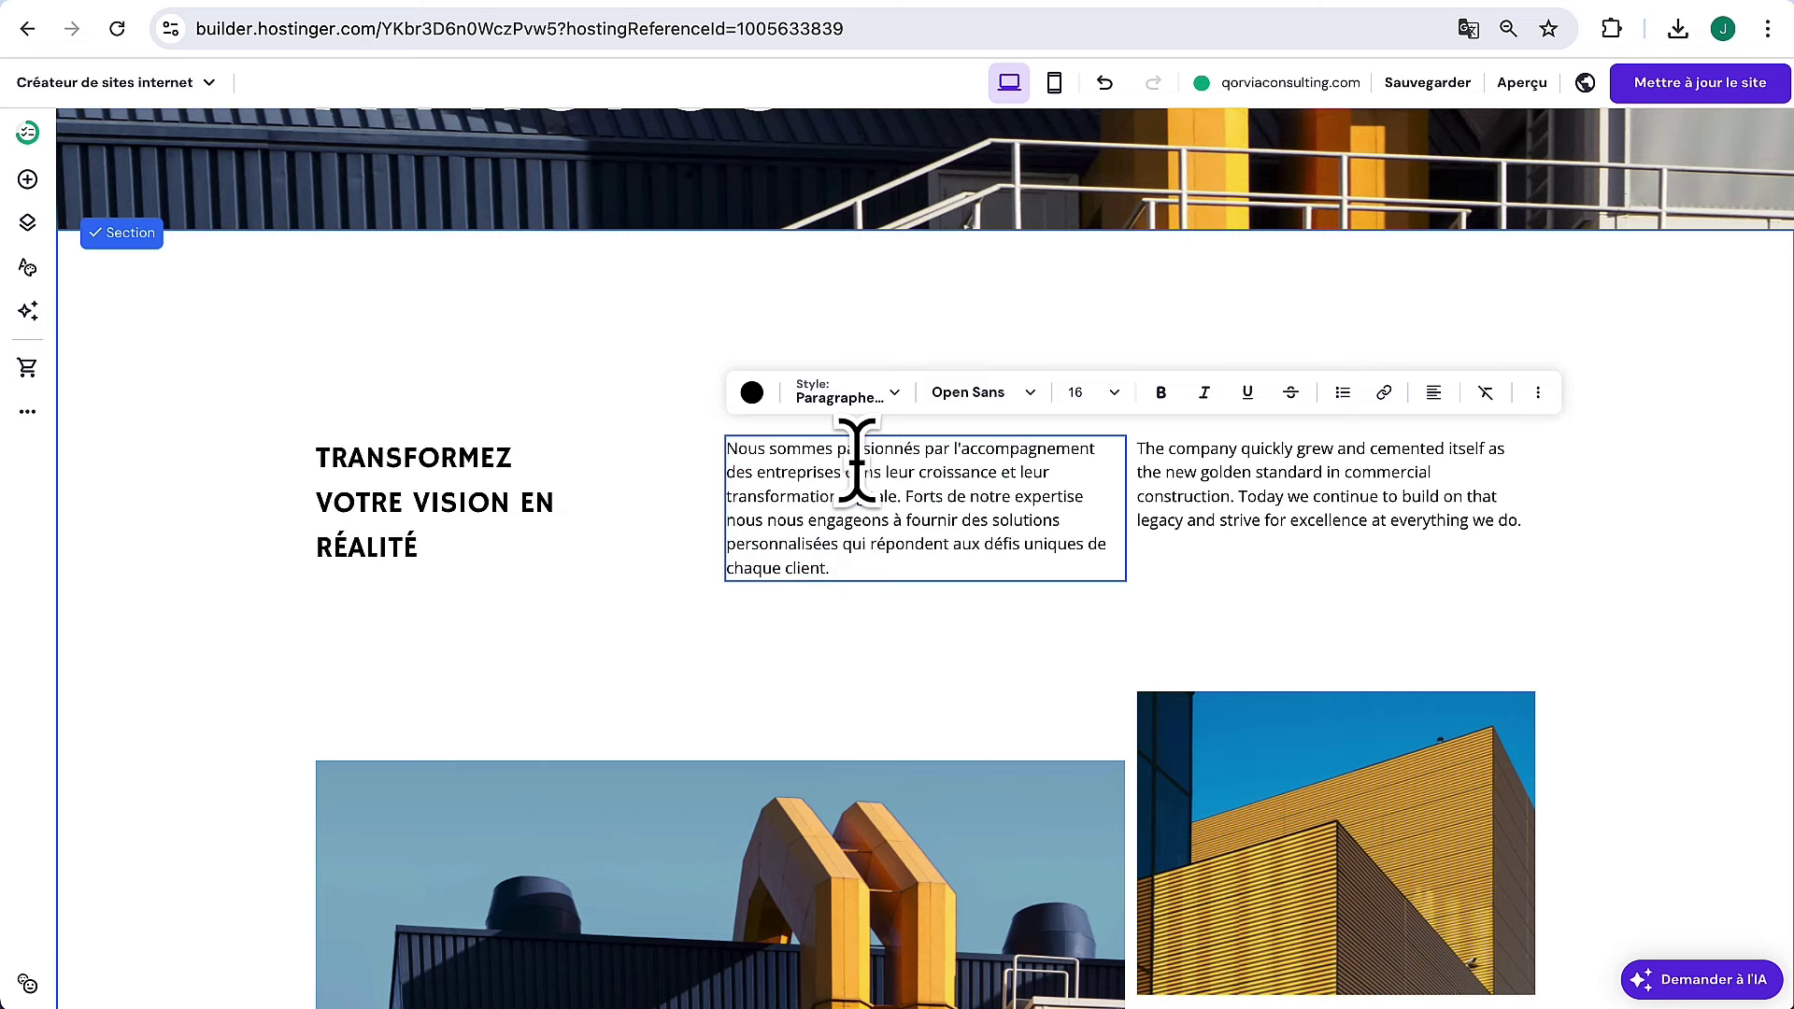
{"action": "left_click", "coordinate": [1158, 384]}
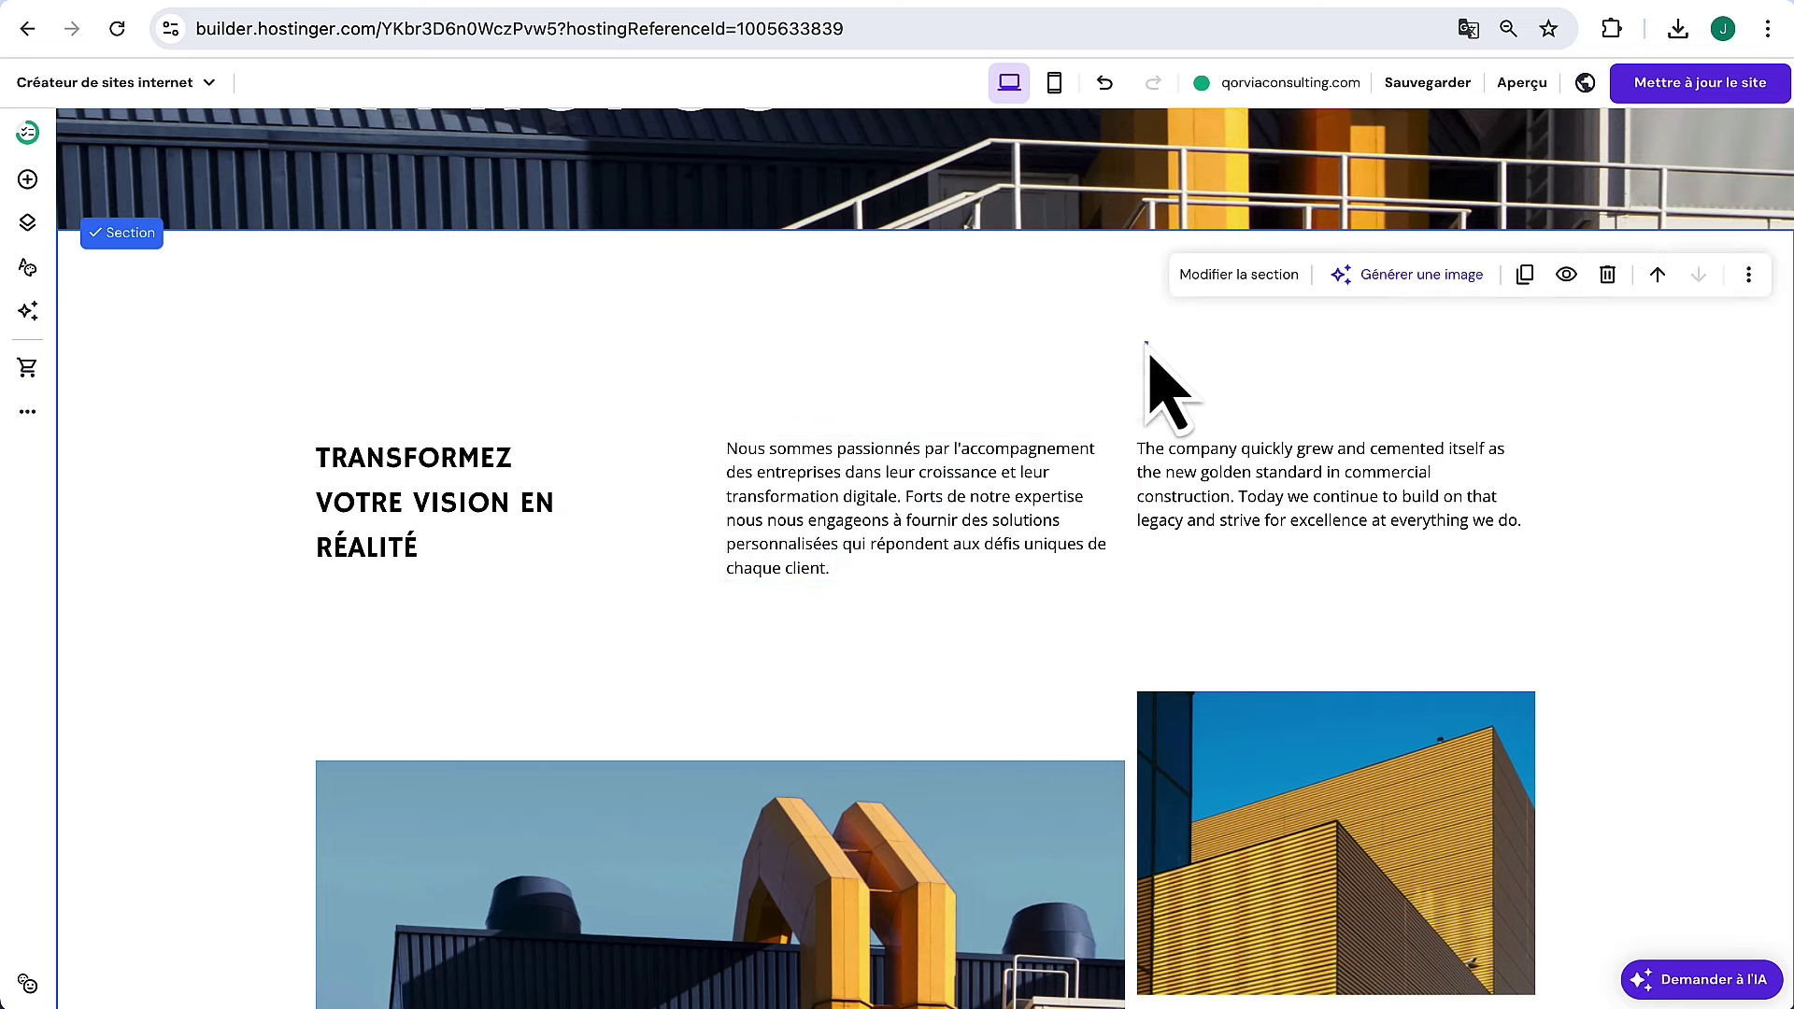
Replace the "The company quickly grew" paragraph with the French text starting "Notre approche repose sur une collaboration étroite avec nos partenaires"
{"action": "left_click", "coordinate": [1215, 479]}
{"action": "triple_click", "coordinate": [1215, 472]}
{"action": "type", "text": "Notre approche repose sur une collaboration étroite avec nos partenaires, afin de comprendre leurs besoins spécifiques et de les aider à atteindre leurs objectifs avec efficacité et créativité. Nous croyons fermement que le succès"}
{"action": "key", "text": "Escape"}
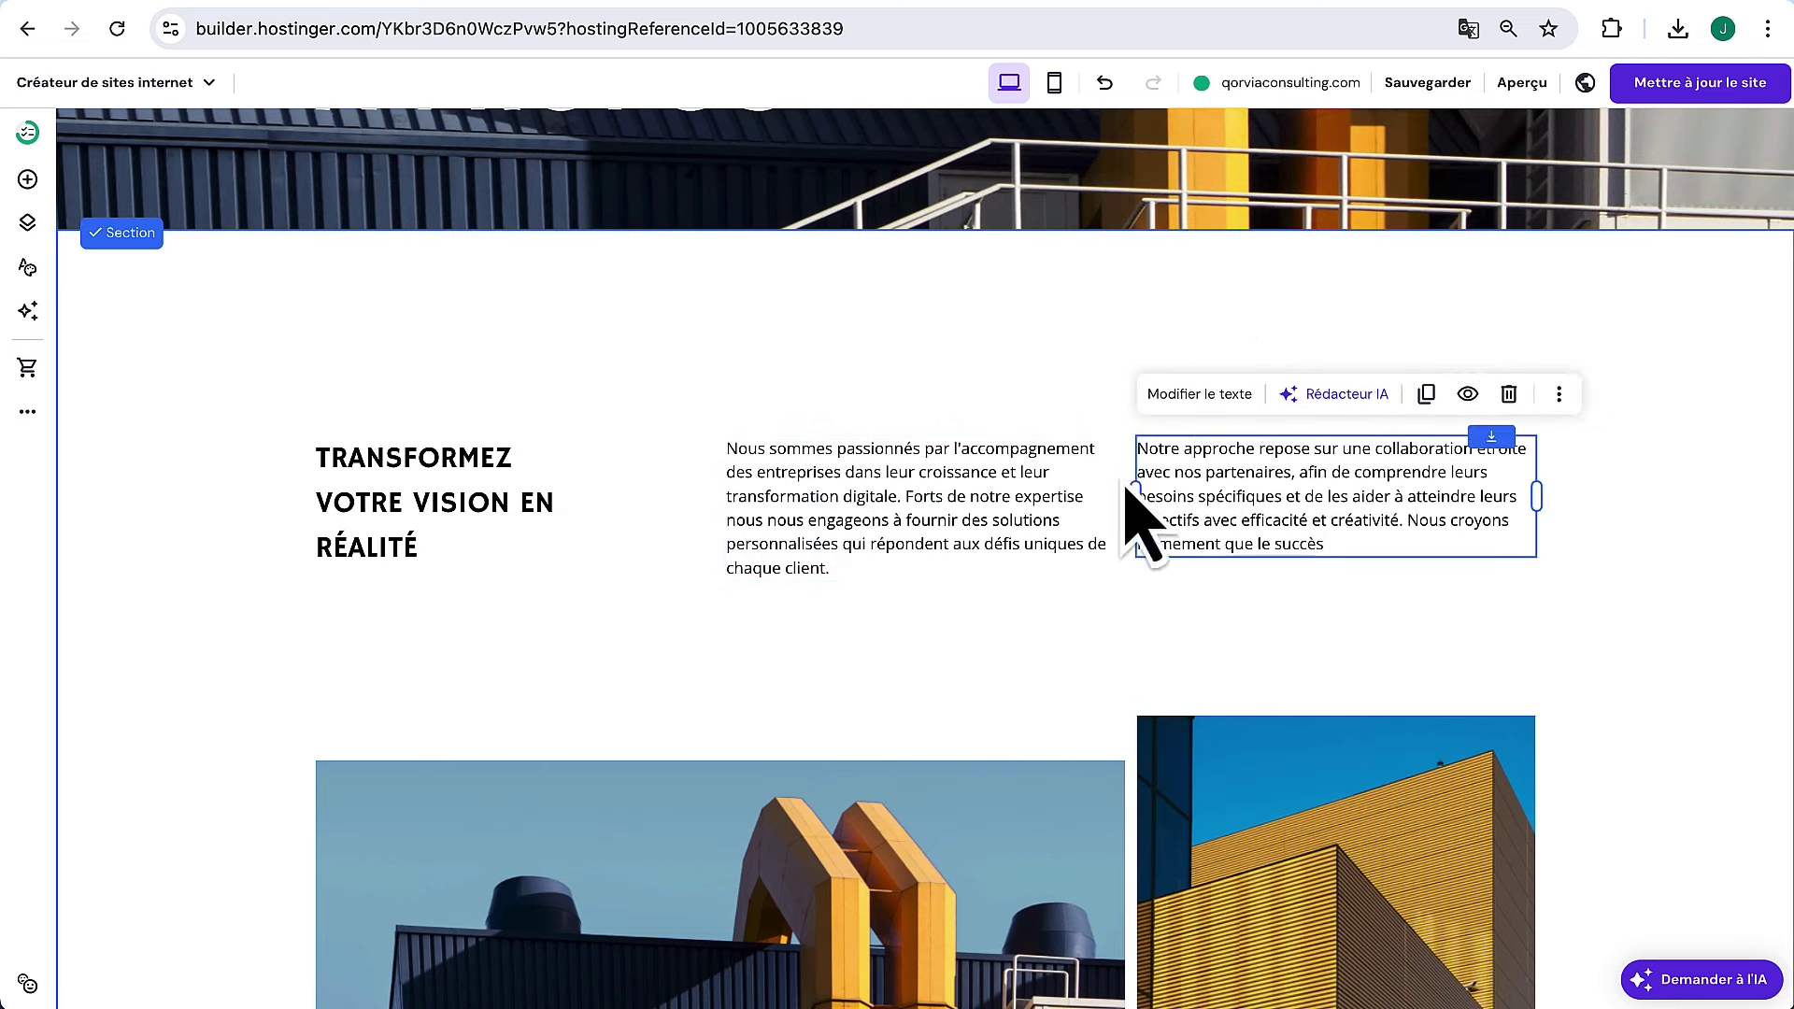
Move the wide building photo below the paragraphs so it lines up with the yellow building photo beside it
{"action": "scroll", "coordinate": [1021, 781], "scroll_direction": "down", "scroll_amount": 1}
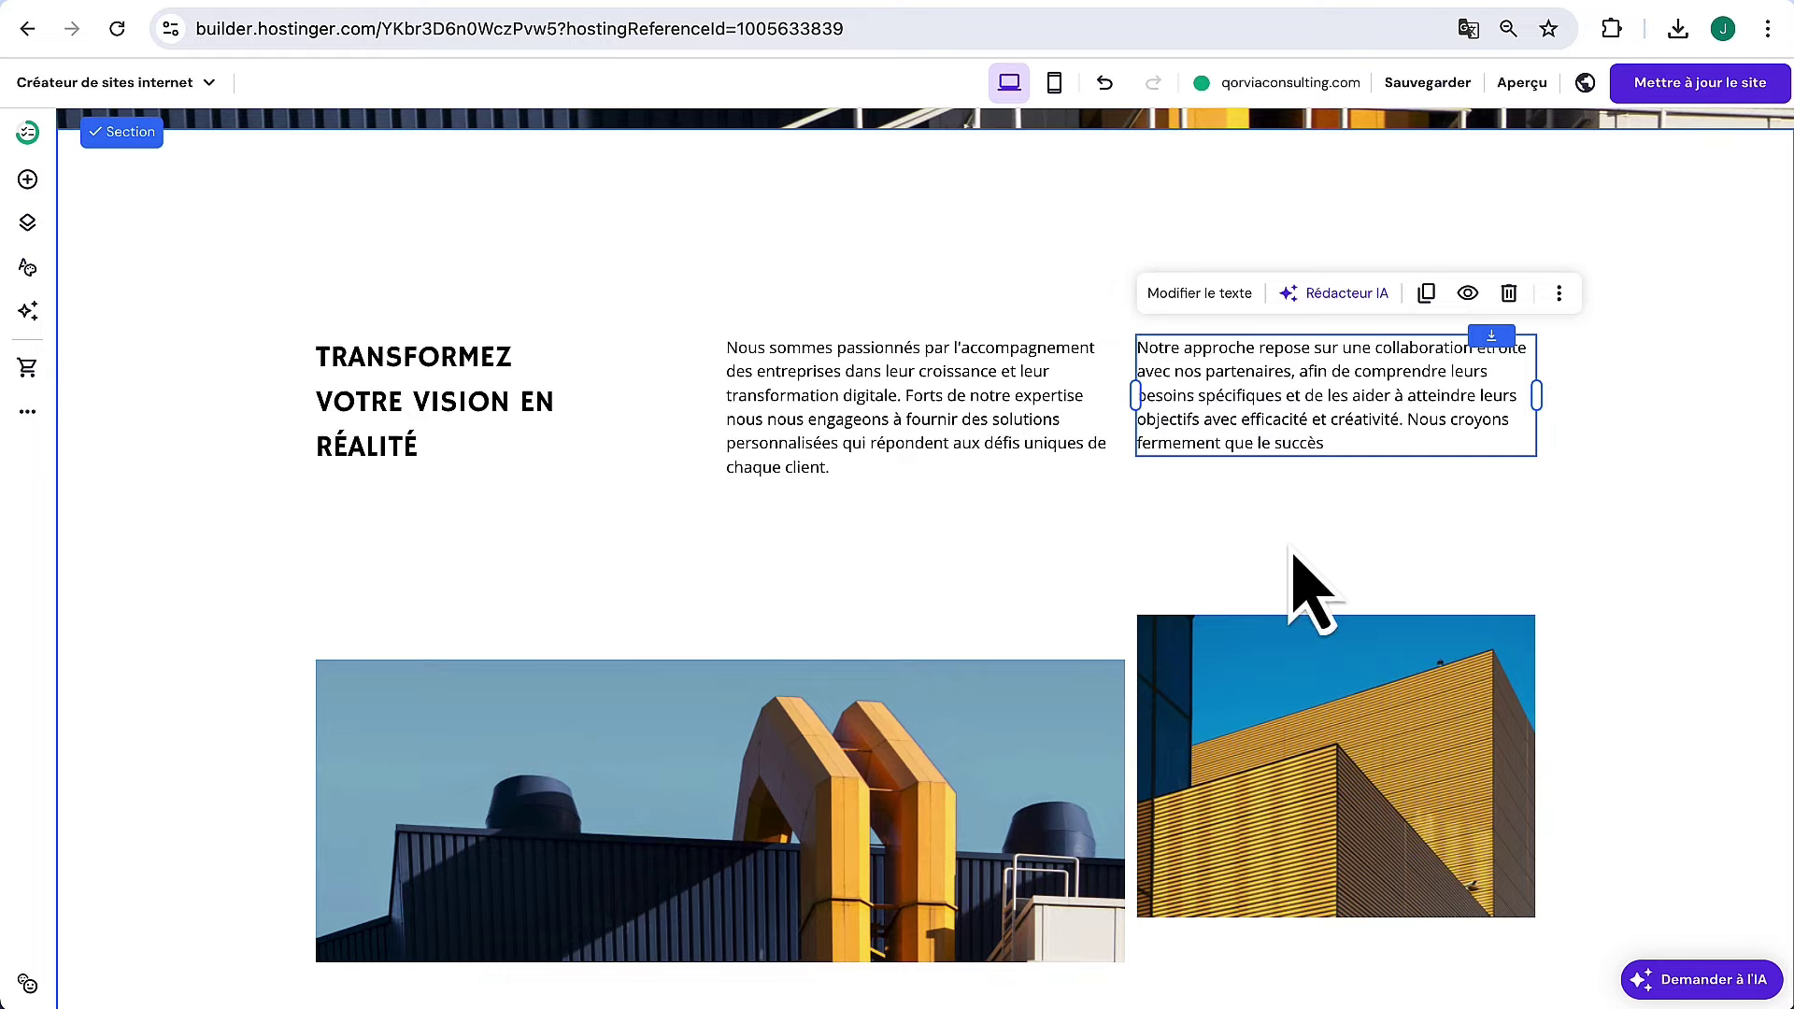
{"action": "scroll", "coordinate": [869, 713], "scroll_direction": "down", "scroll_amount": 2}
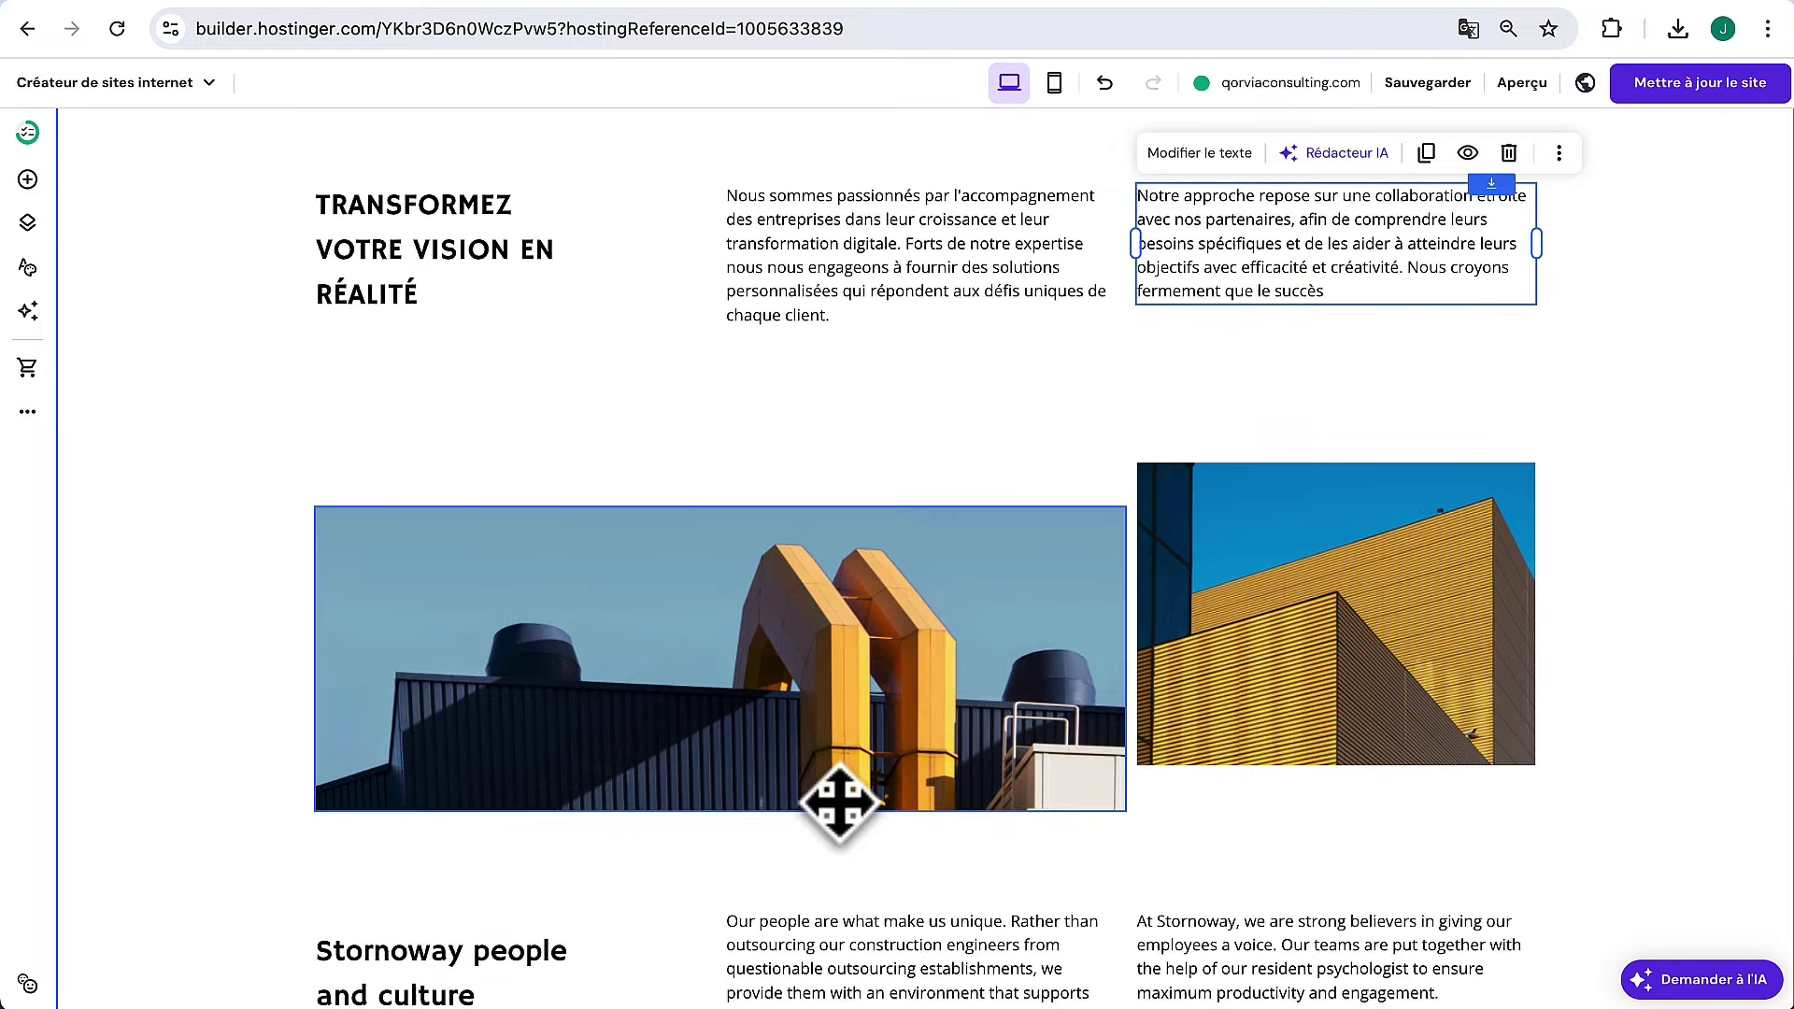
{"action": "scroll", "coordinate": [840, 804], "scroll_direction": "down", "scroll_amount": 4}
{"action": "scroll", "coordinate": [840, 809], "scroll_direction": "up", "scroll_amount": 4}
{"action": "left_click", "coordinate": [896, 603]}
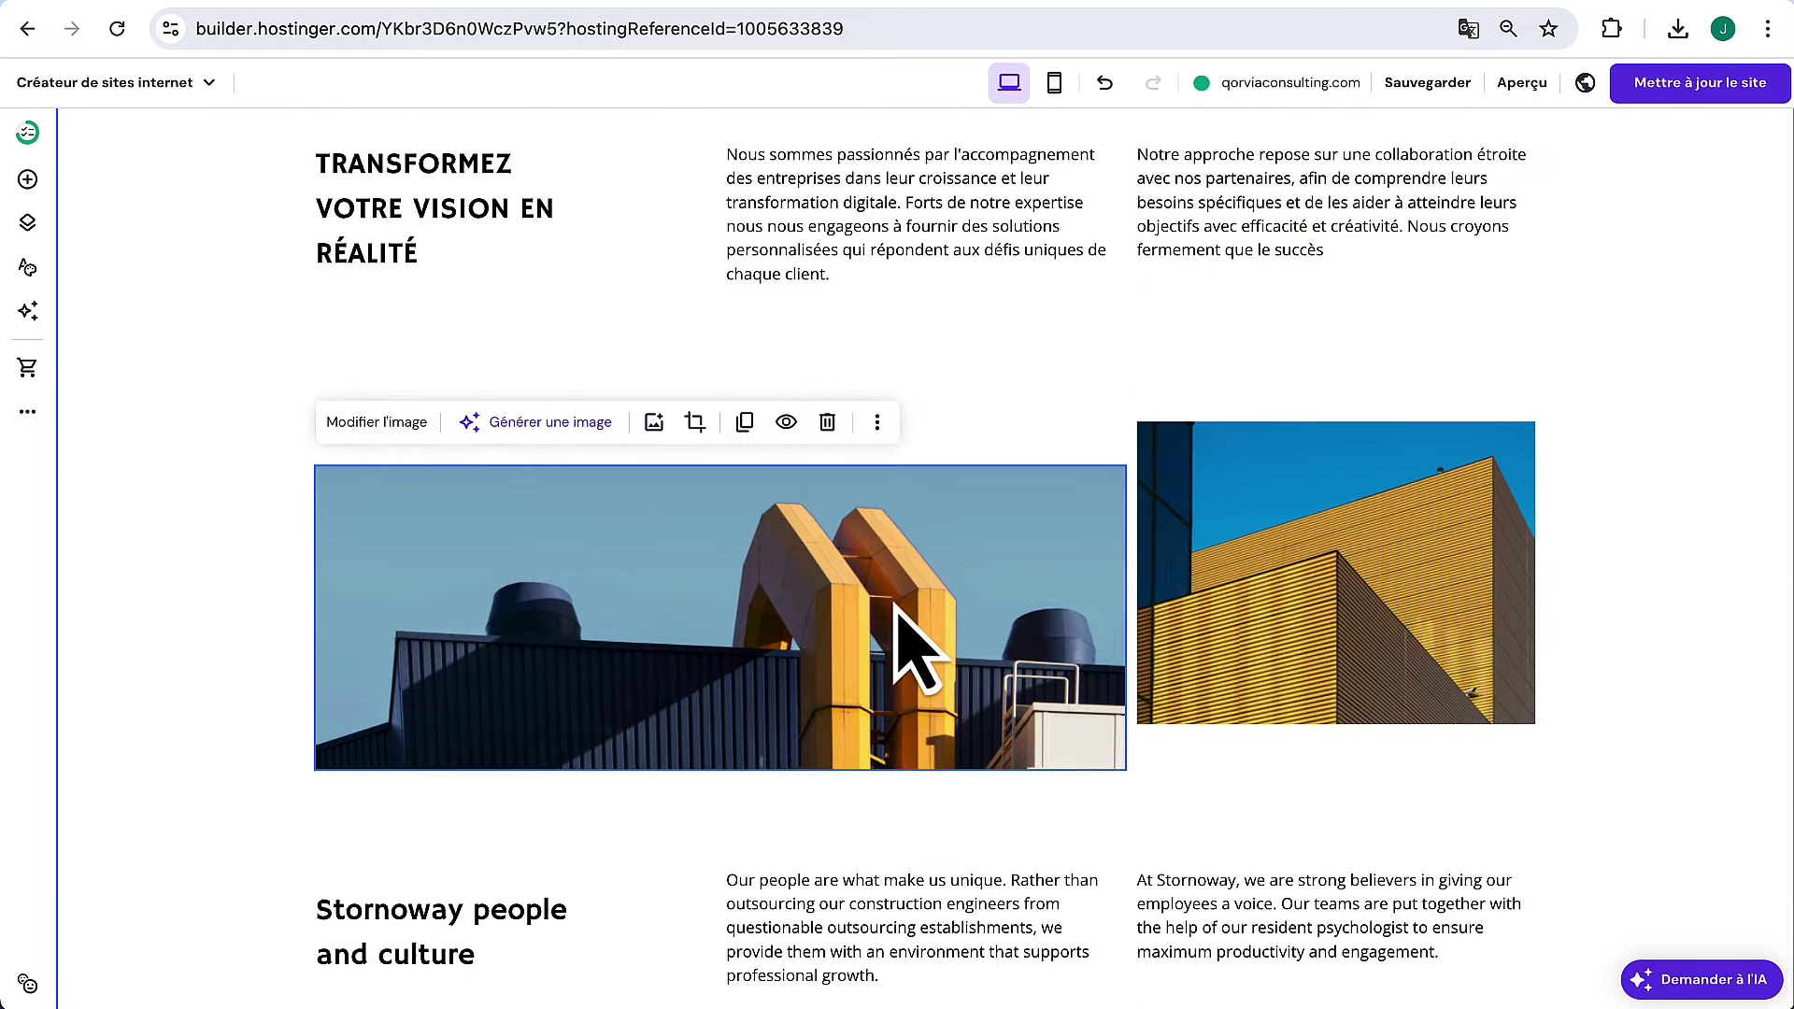
{"action": "left_click_drag", "start_coordinate": [896, 603], "coordinate": [973, 565]}
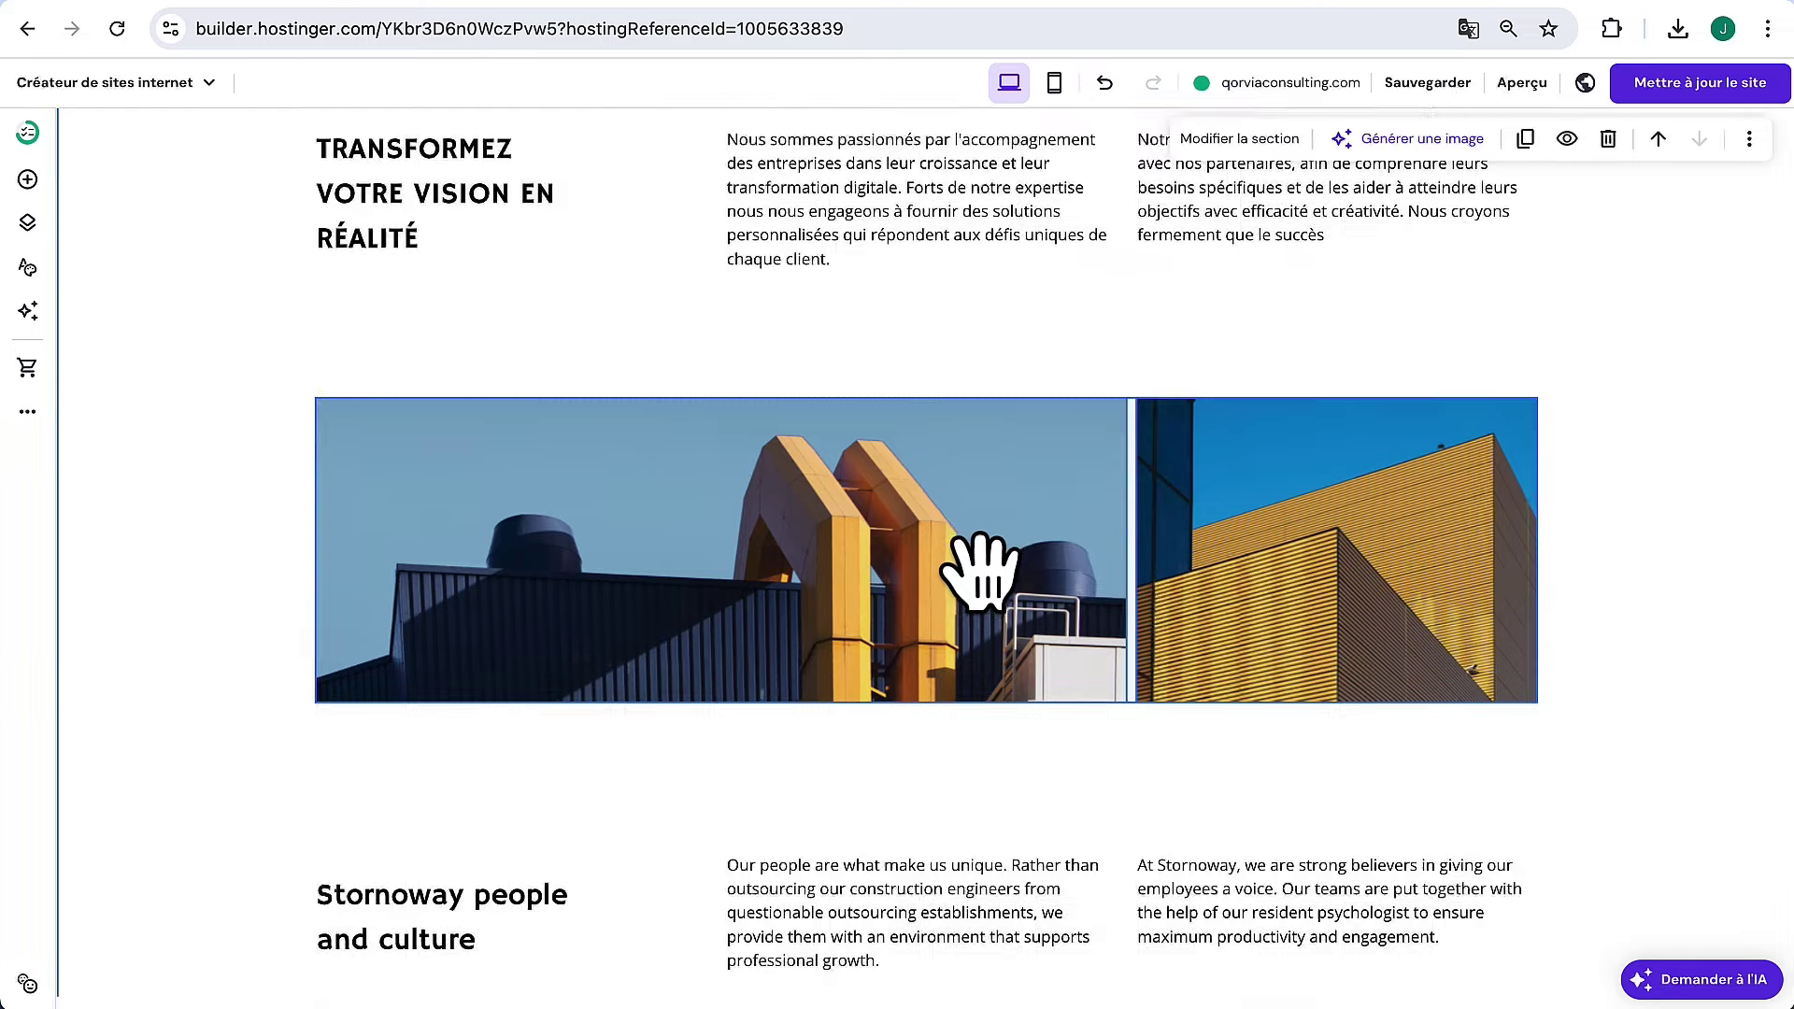
{"action": "scroll", "coordinate": [973, 561], "scroll_direction": "down", "scroll_amount": 5}
{"action": "scroll", "coordinate": [961, 551], "scroll_direction": "down", "scroll_amount": 2}
{"action": "scroll", "coordinate": [608, 513], "scroll_direction": "up", "scroll_amount": 4}
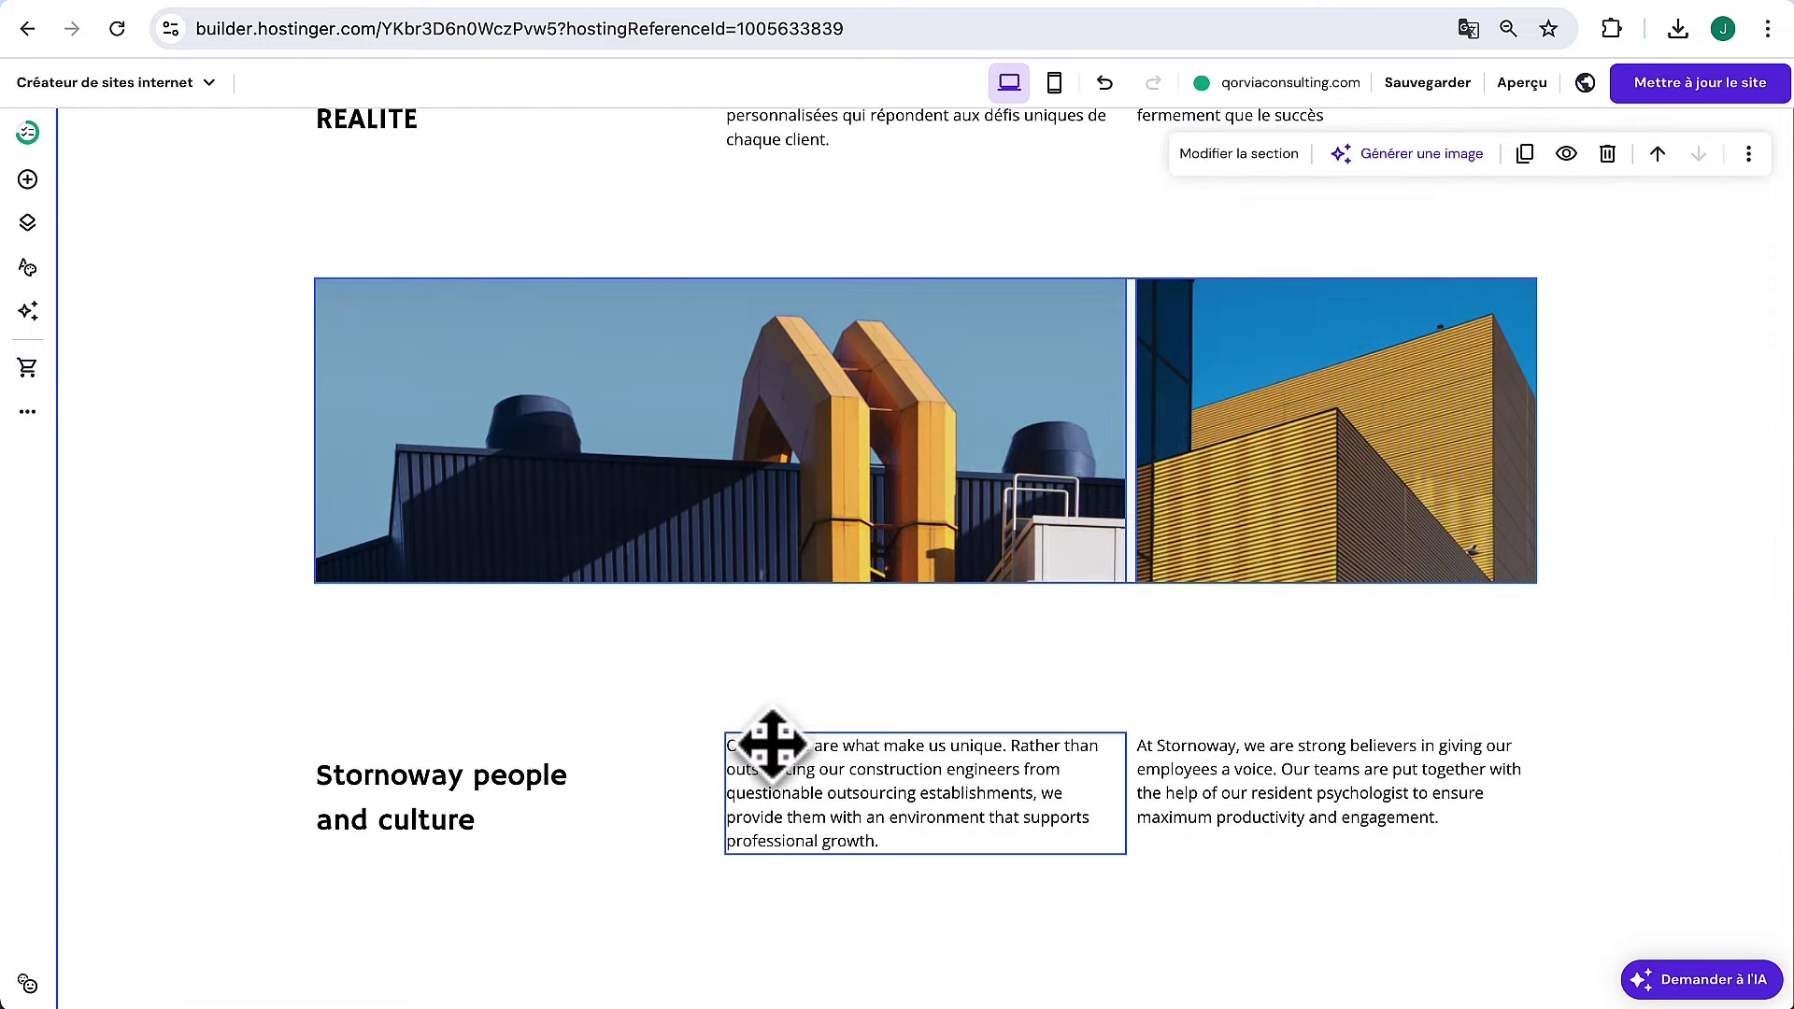
{"action": "left_click", "coordinate": [489, 801]}
{"action": "scroll", "coordinate": [1352, 769], "scroll_direction": "up", "scroll_amount": 10}
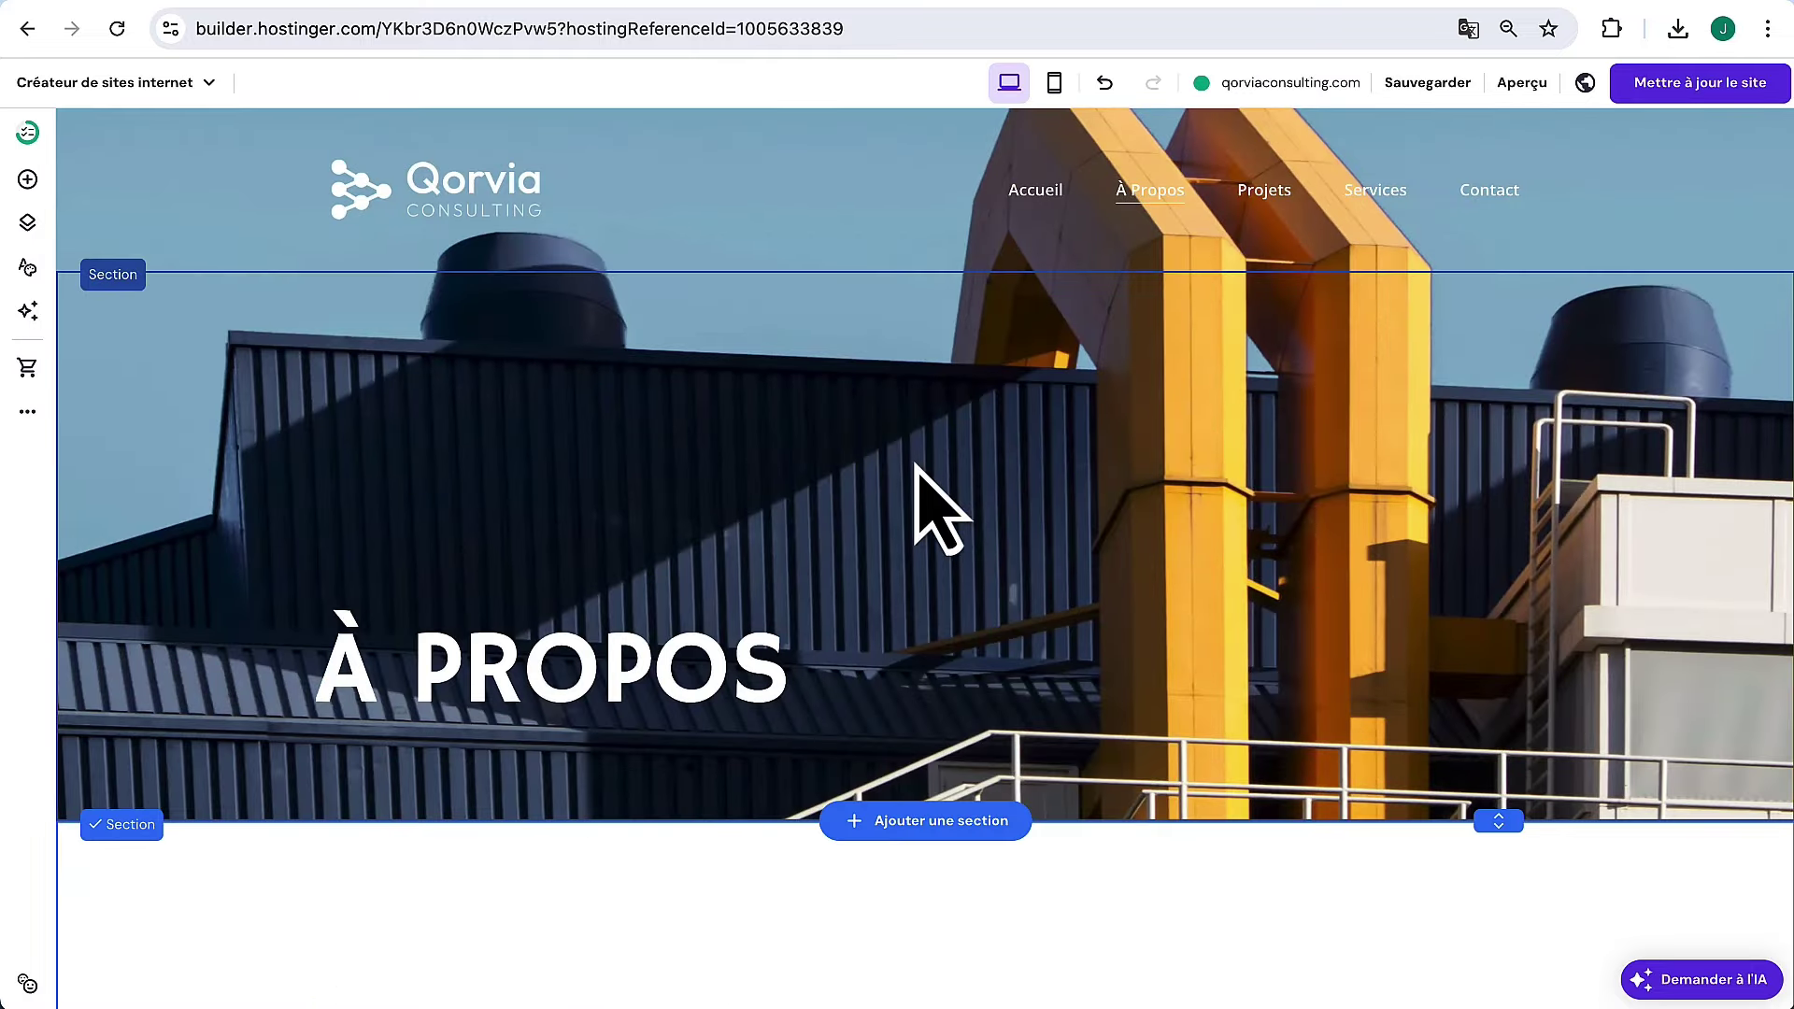
Set the overlay opacity of the À Propos banner's background image to 46 %
{"action": "left_click", "coordinate": [118, 397]}
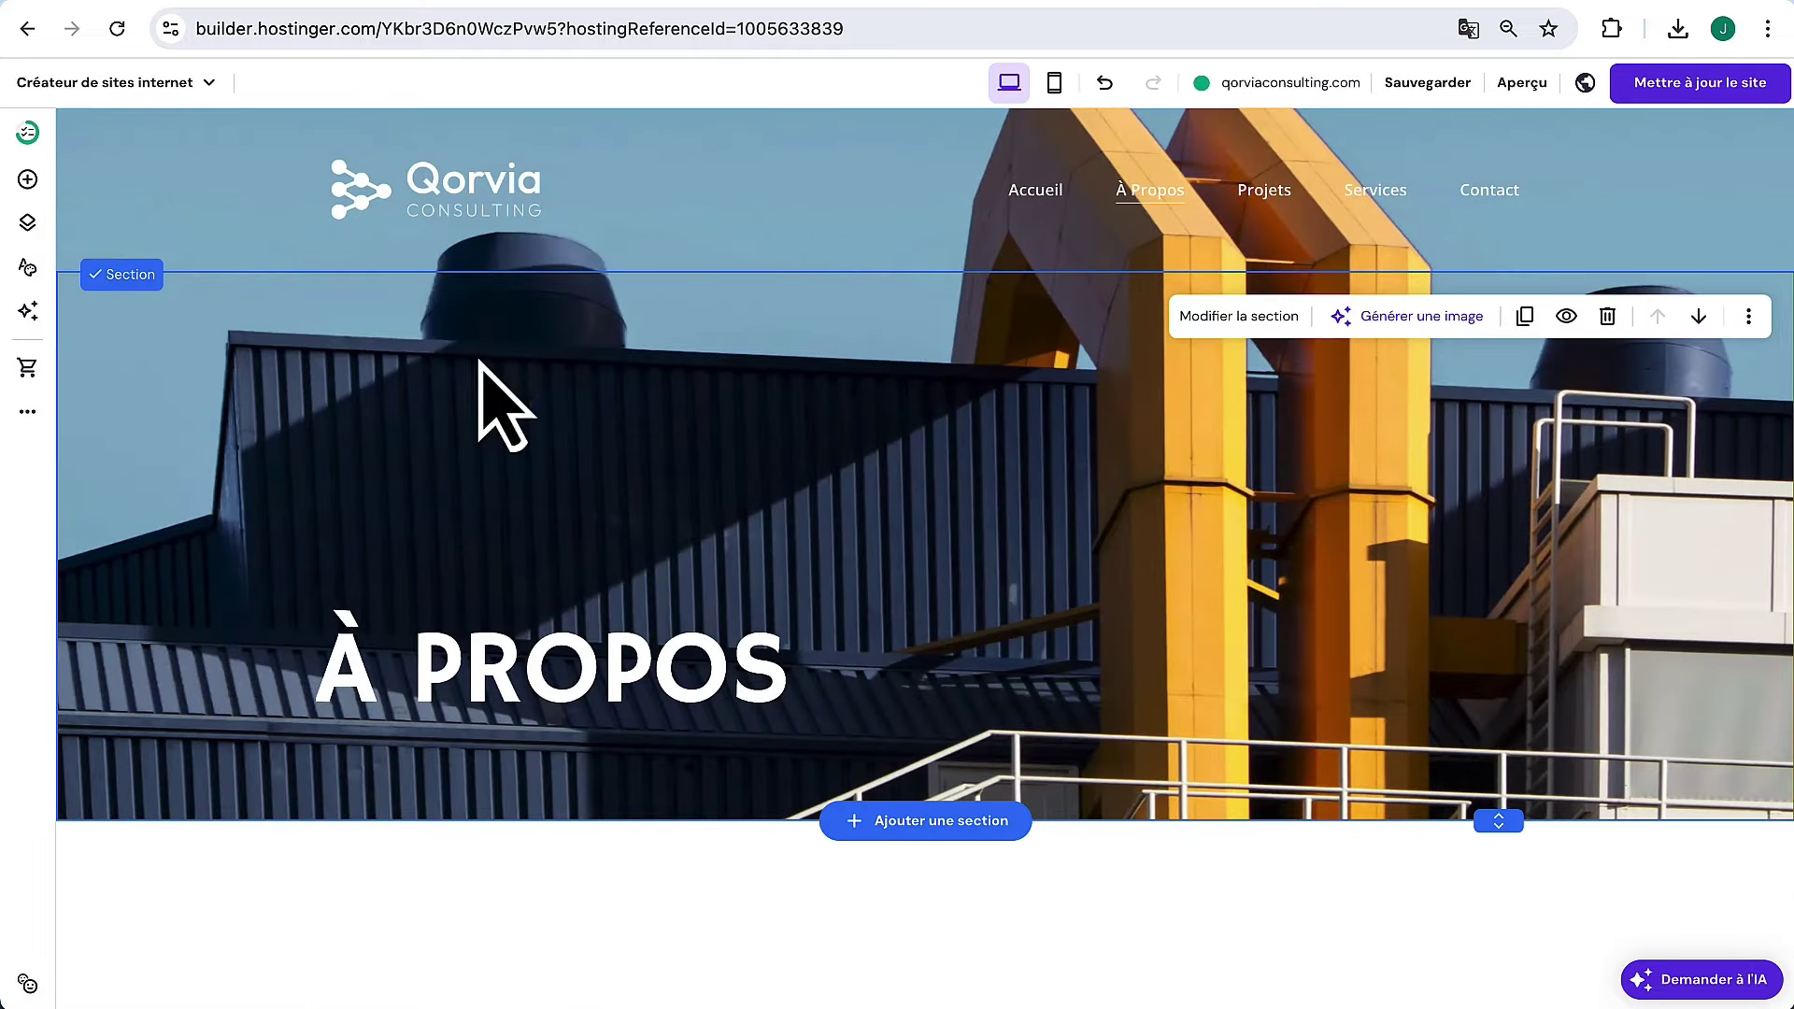
{"action": "left_click", "coordinate": [1215, 323]}
{"action": "left_click_drag", "start_coordinate": [1437, 746], "coordinate": [1545, 743]}
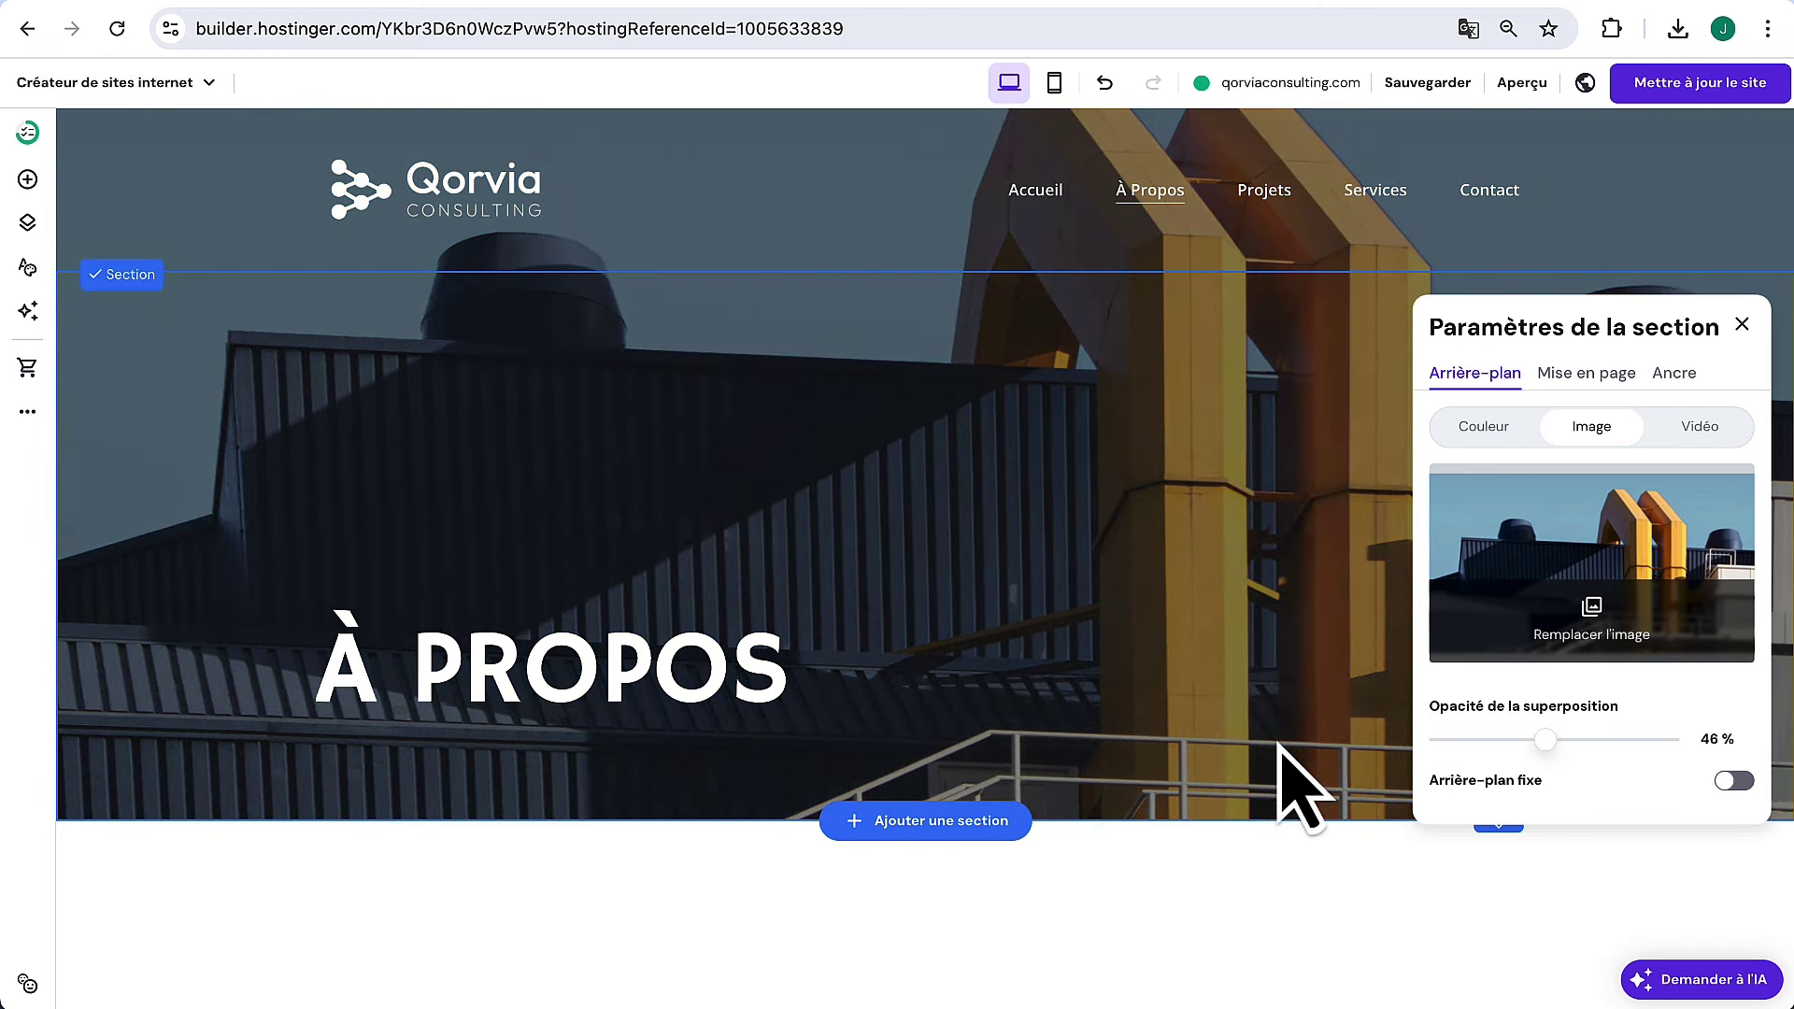
{"action": "left_click", "coordinate": [1742, 324]}
Open the Projets page and change its banner title to "PROJETS"
{"action": "left_click", "coordinate": [1263, 192]}
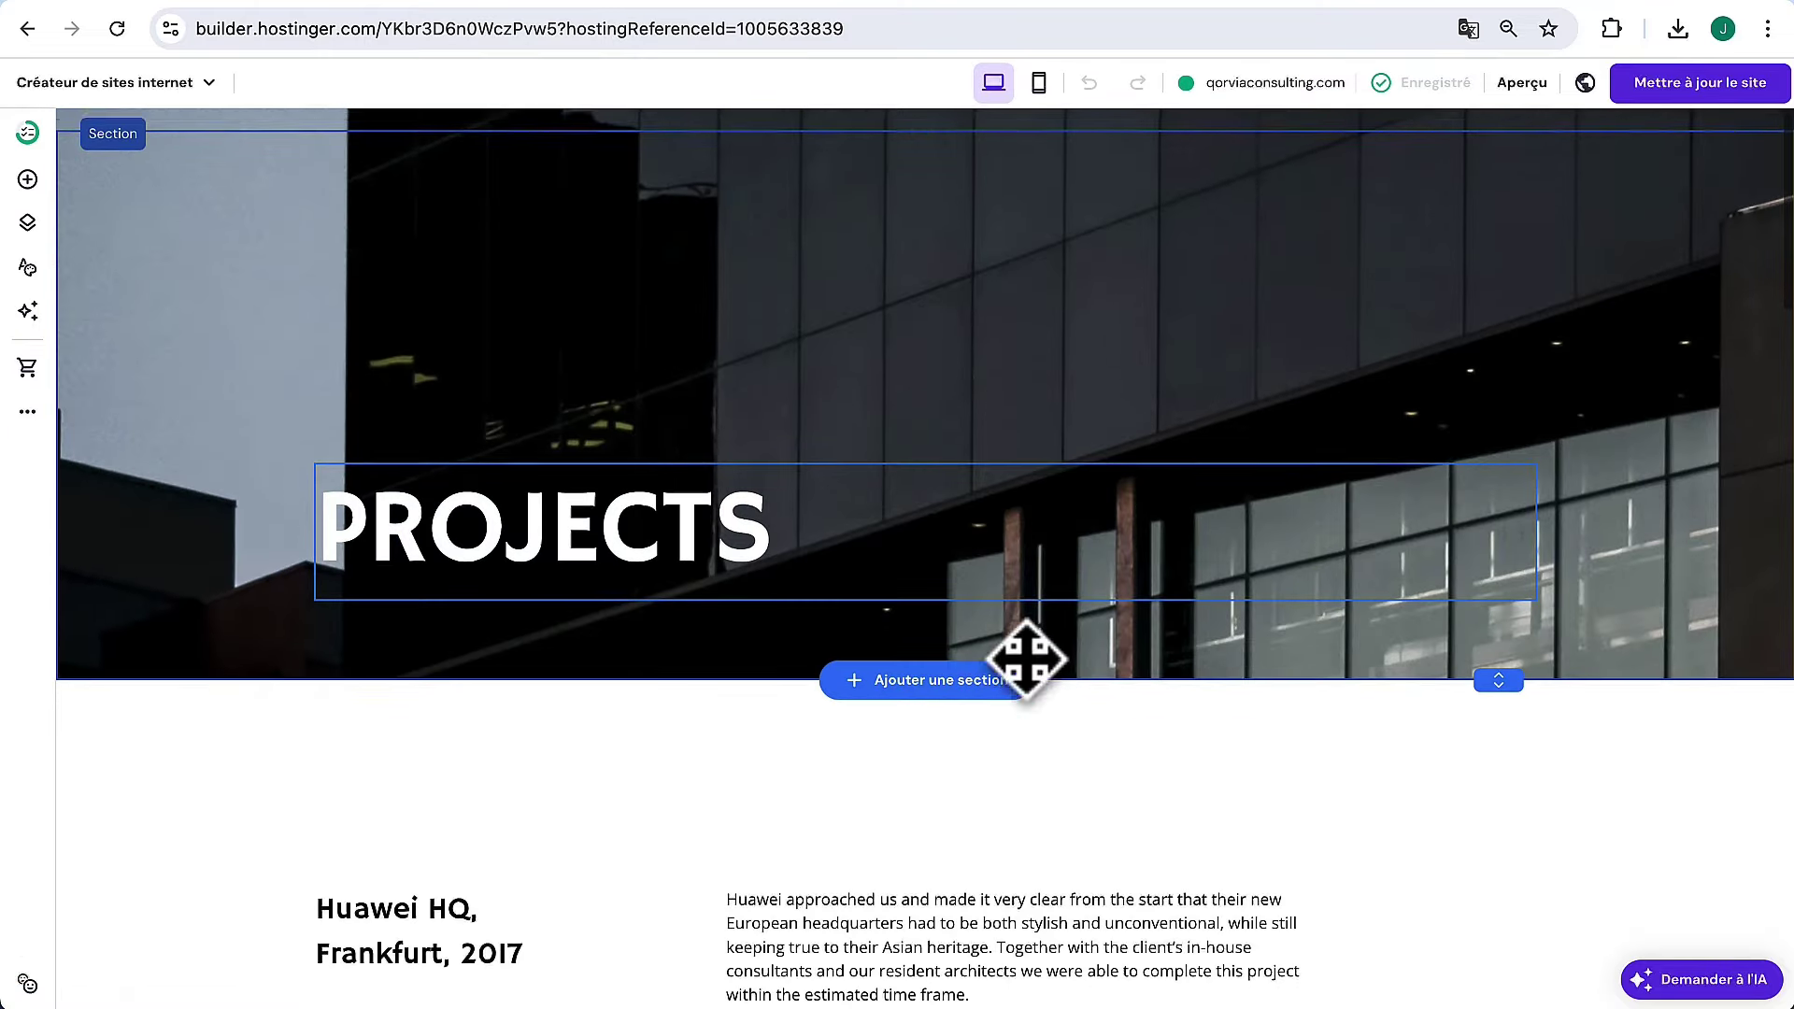
{"action": "left_click", "coordinate": [703, 500]}
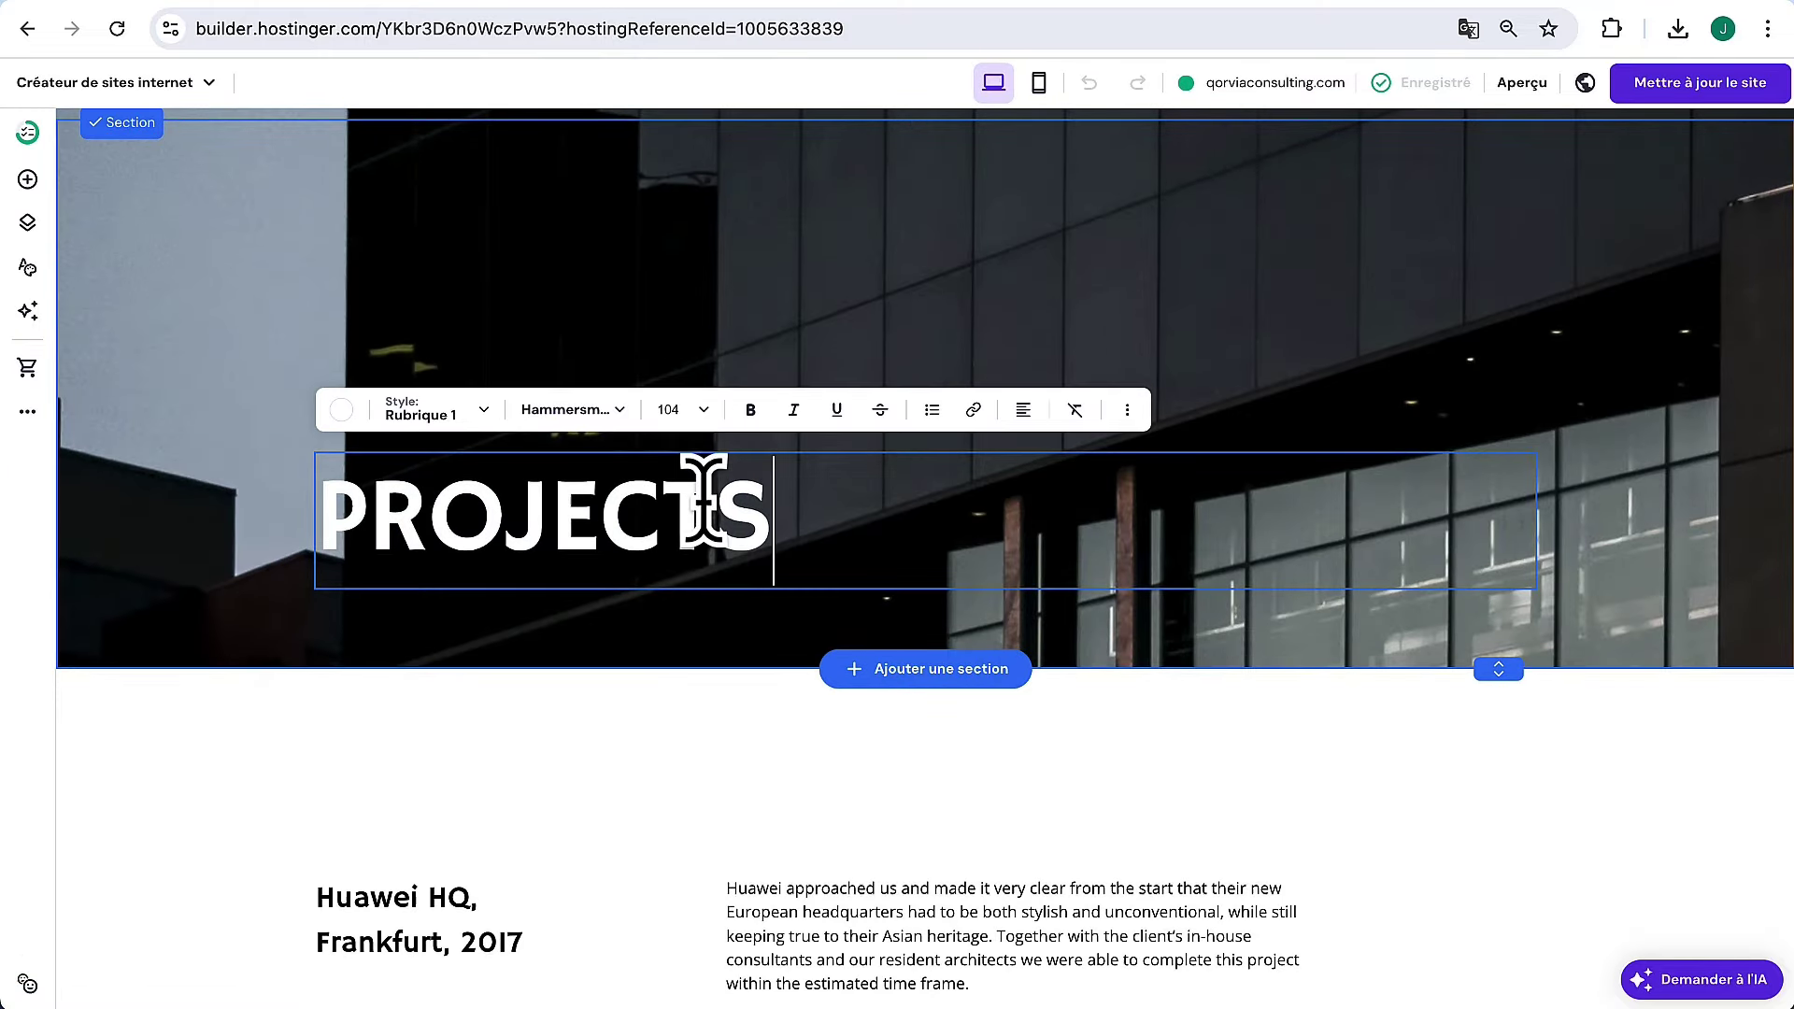
{"action": "key", "text": "BackSpace"}
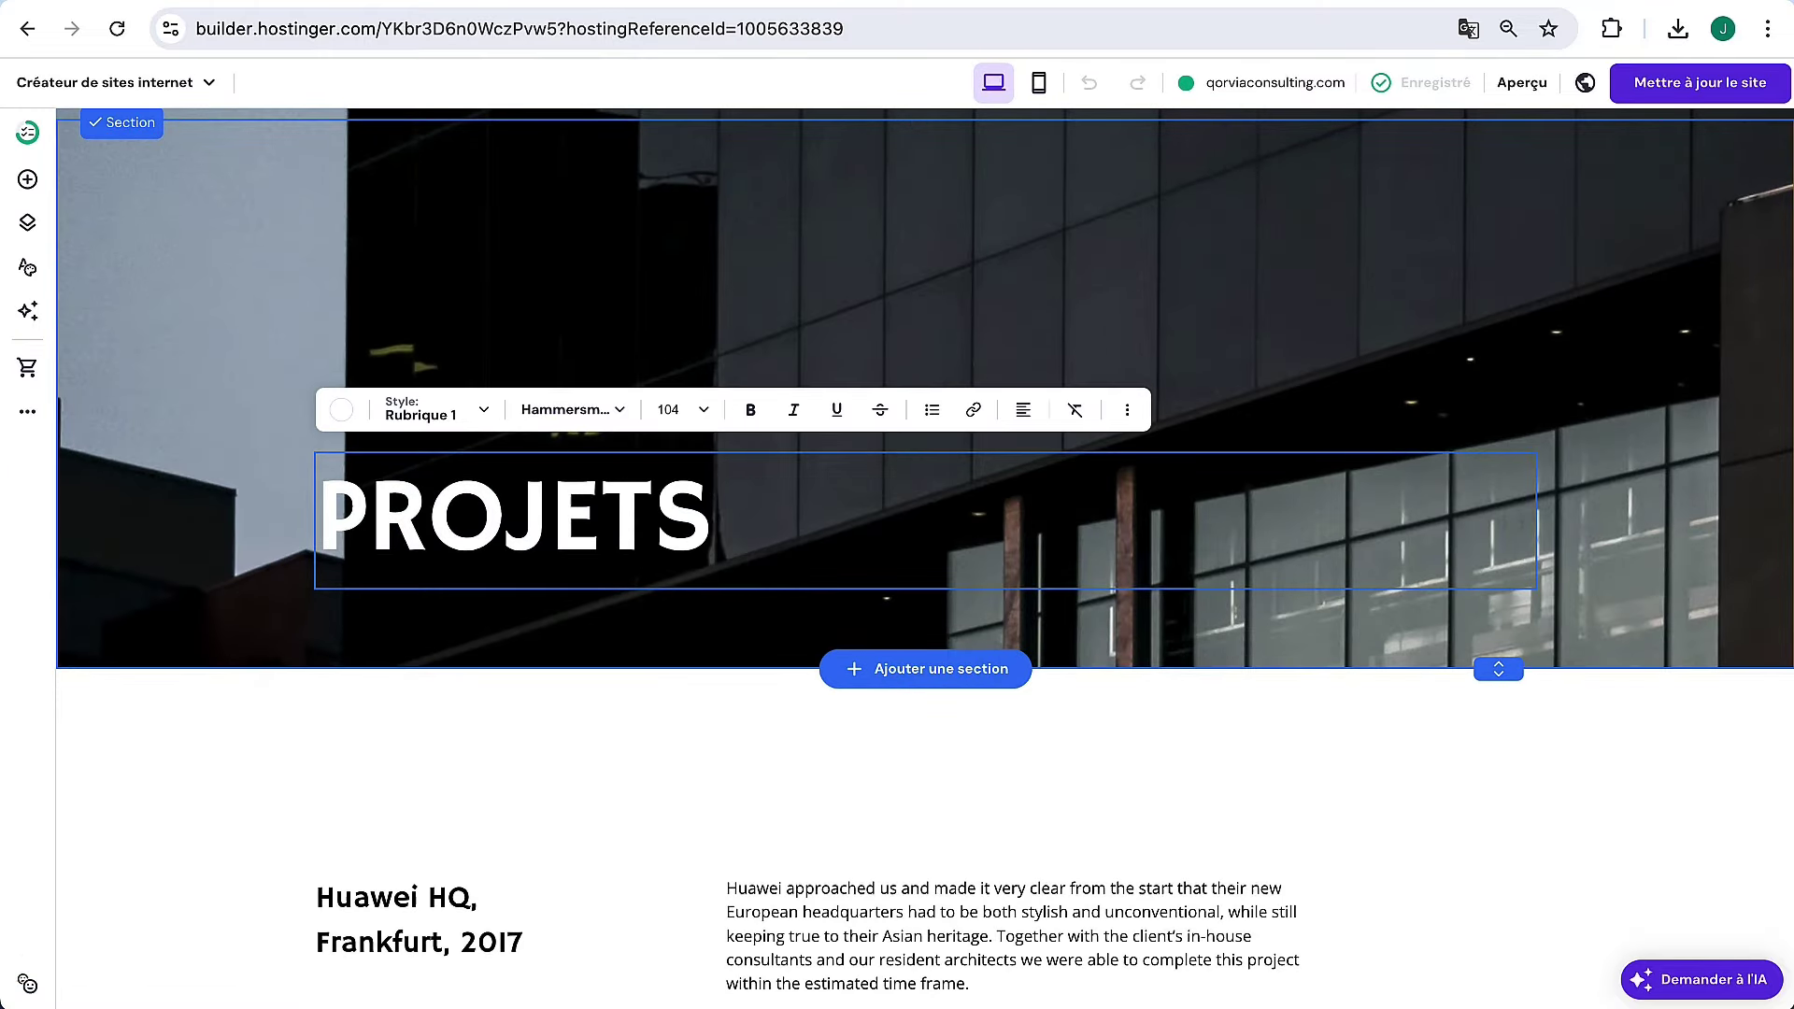
{"action": "key", "text": "Escape"}
Delete the two images, description and heading of the Danske Bank Offices project at the end of the Projets page
{"action": "scroll", "coordinate": [696, 804], "scroll_direction": "down", "scroll_amount": 3}
{"action": "scroll", "coordinate": [687, 771], "scroll_direction": "down", "scroll_amount": 4}
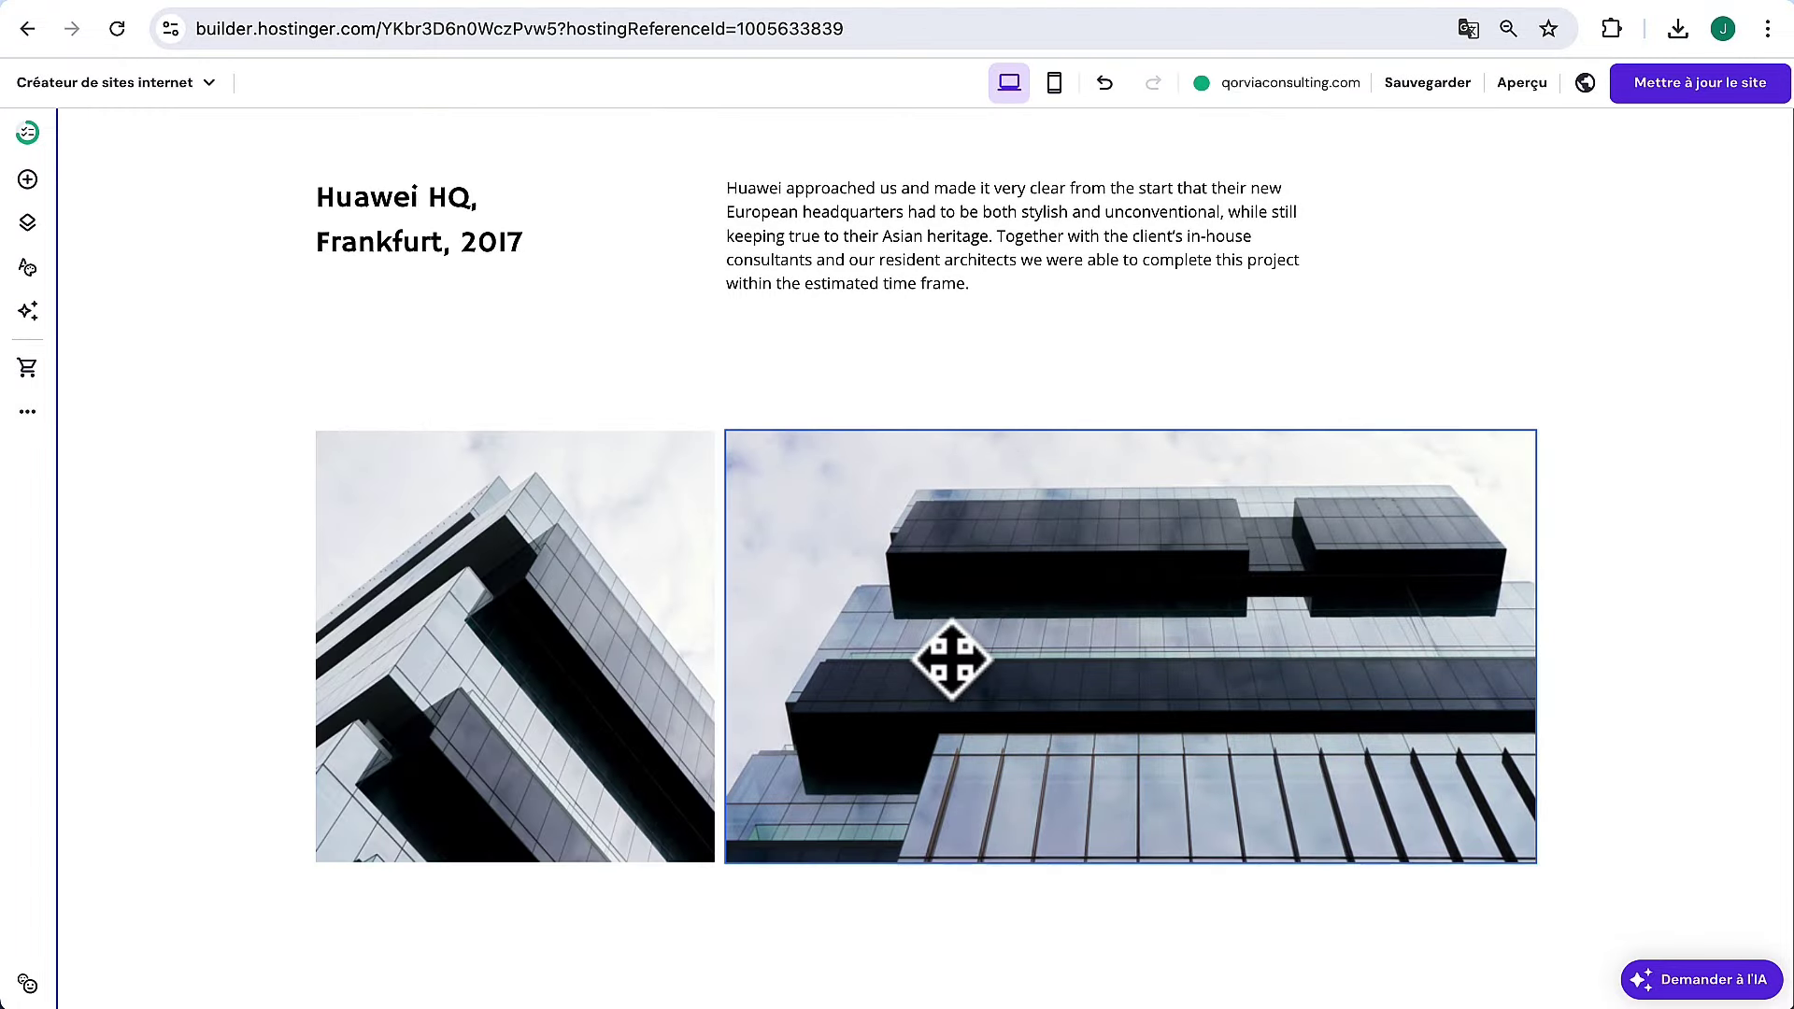
{"action": "scroll", "coordinate": [954, 692], "scroll_direction": "down", "scroll_amount": 7}
{"action": "scroll", "coordinate": [687, 444], "scroll_direction": "down", "scroll_amount": 2}
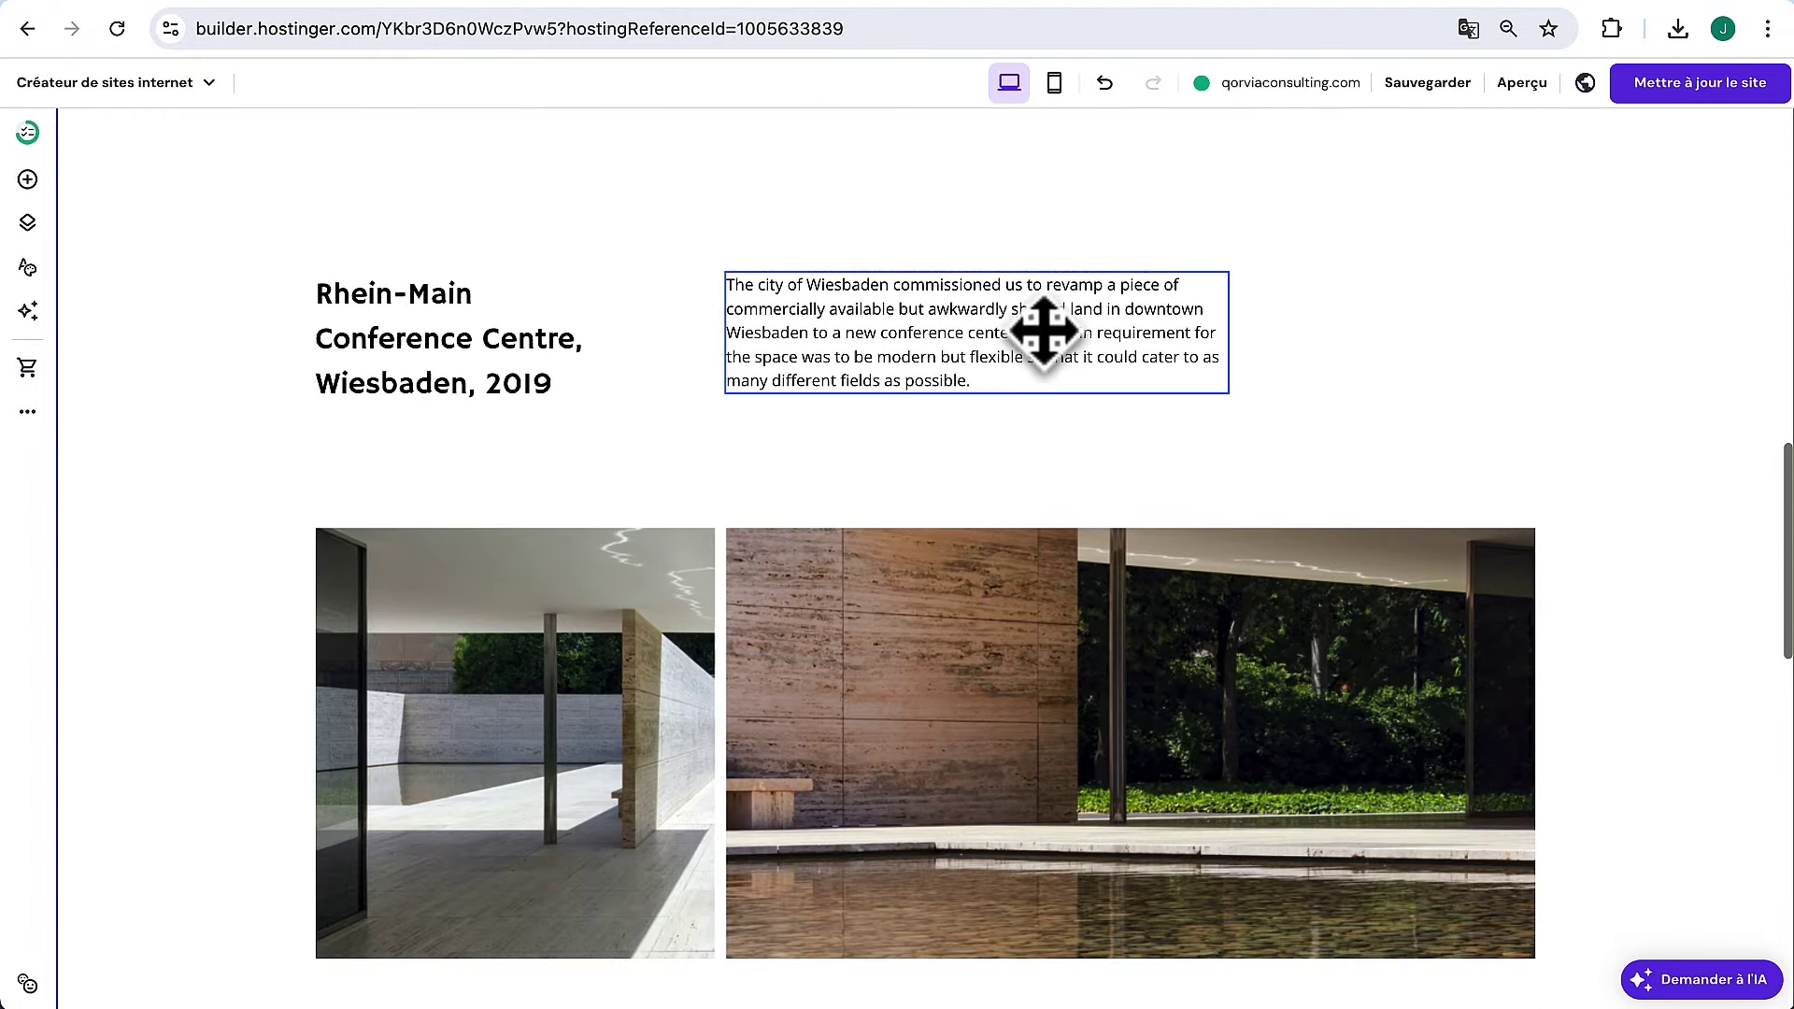
{"action": "scroll", "coordinate": [598, 696], "scroll_direction": "down", "scroll_amount": 1}
{"action": "scroll", "coordinate": [978, 651], "scroll_direction": "down", "scroll_amount": 11}
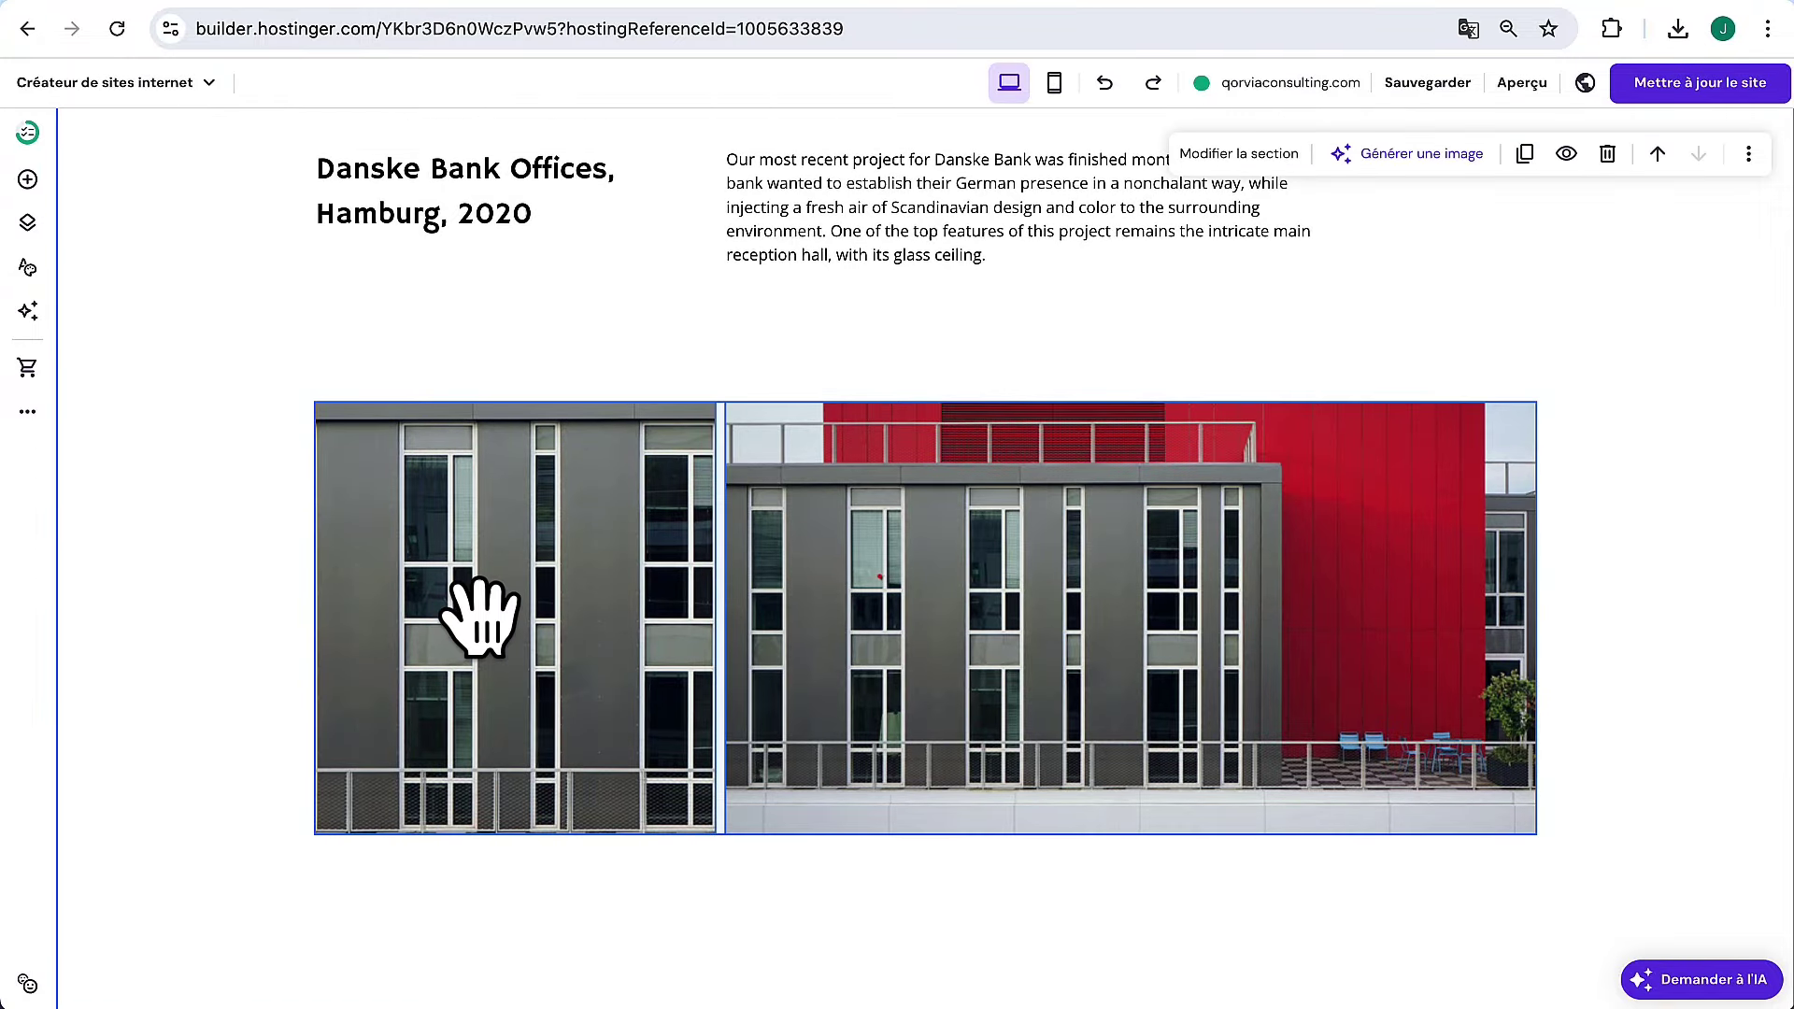
{"action": "left_click", "coordinate": [416, 621]}
{"action": "key", "text": "Delete"}
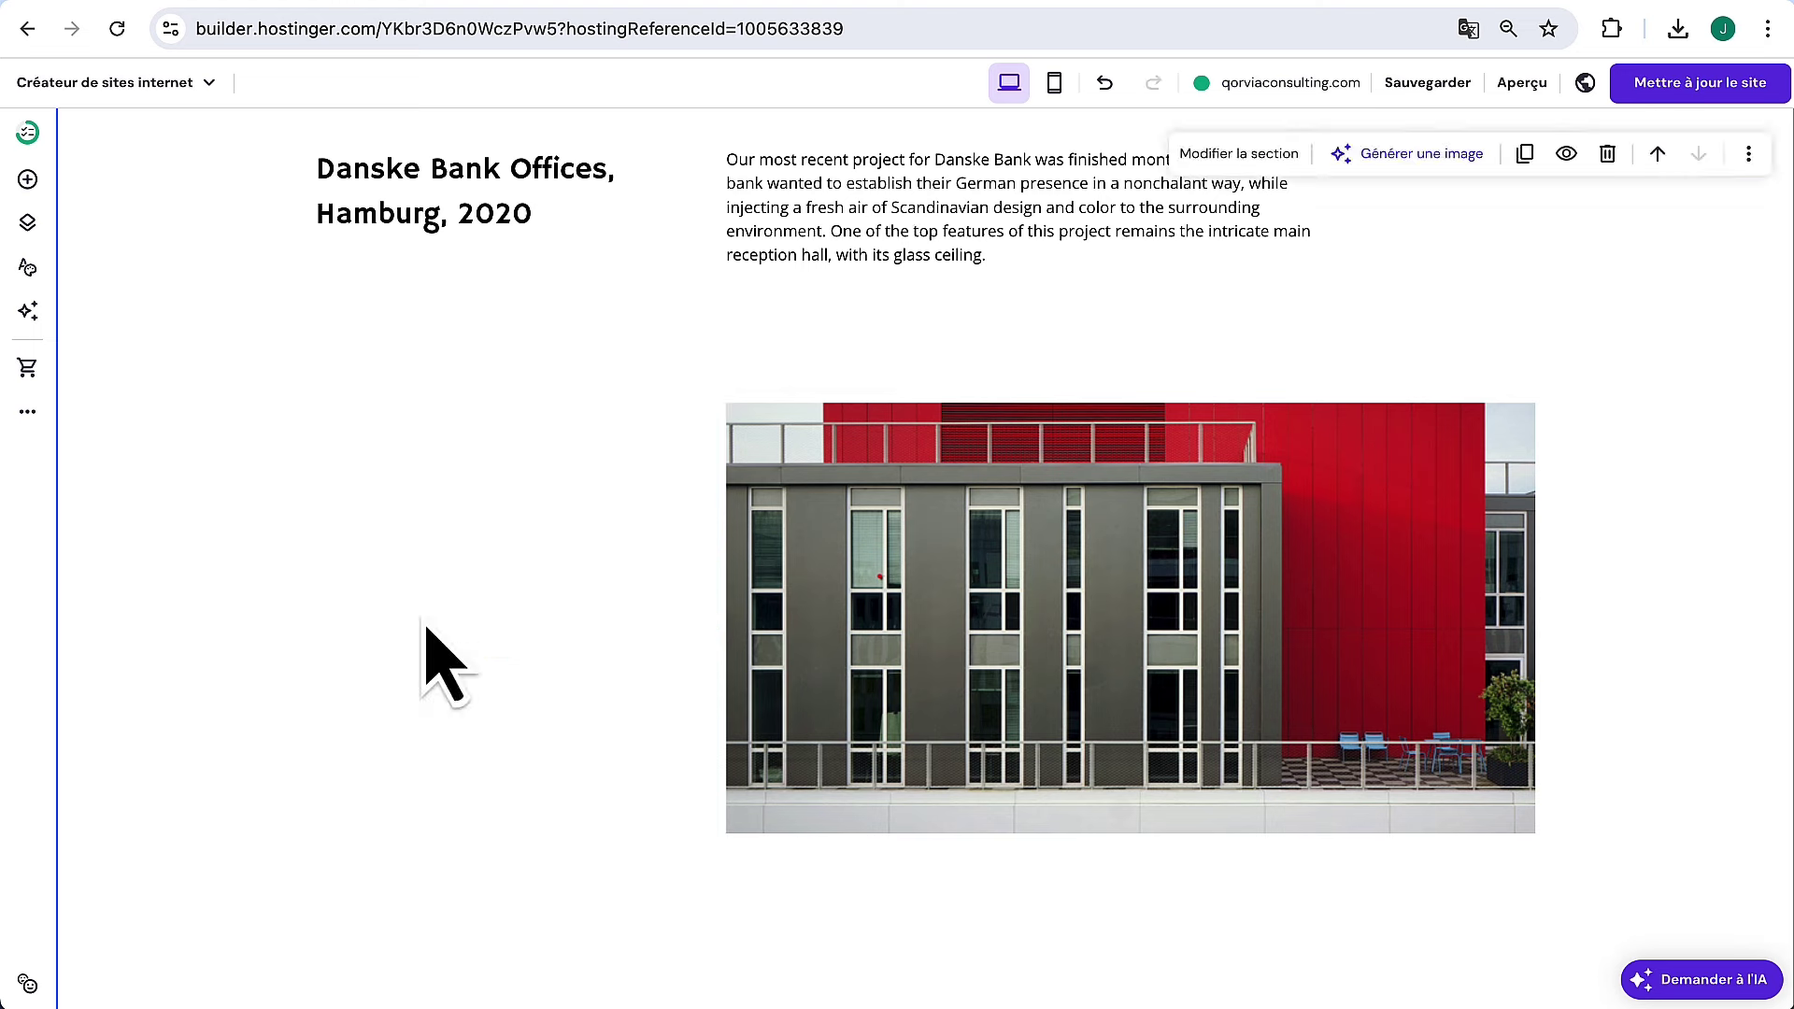
{"action": "left_click", "coordinate": [1162, 521]}
{"action": "key", "text": "Delete"}
{"action": "left_click", "coordinate": [911, 252]}
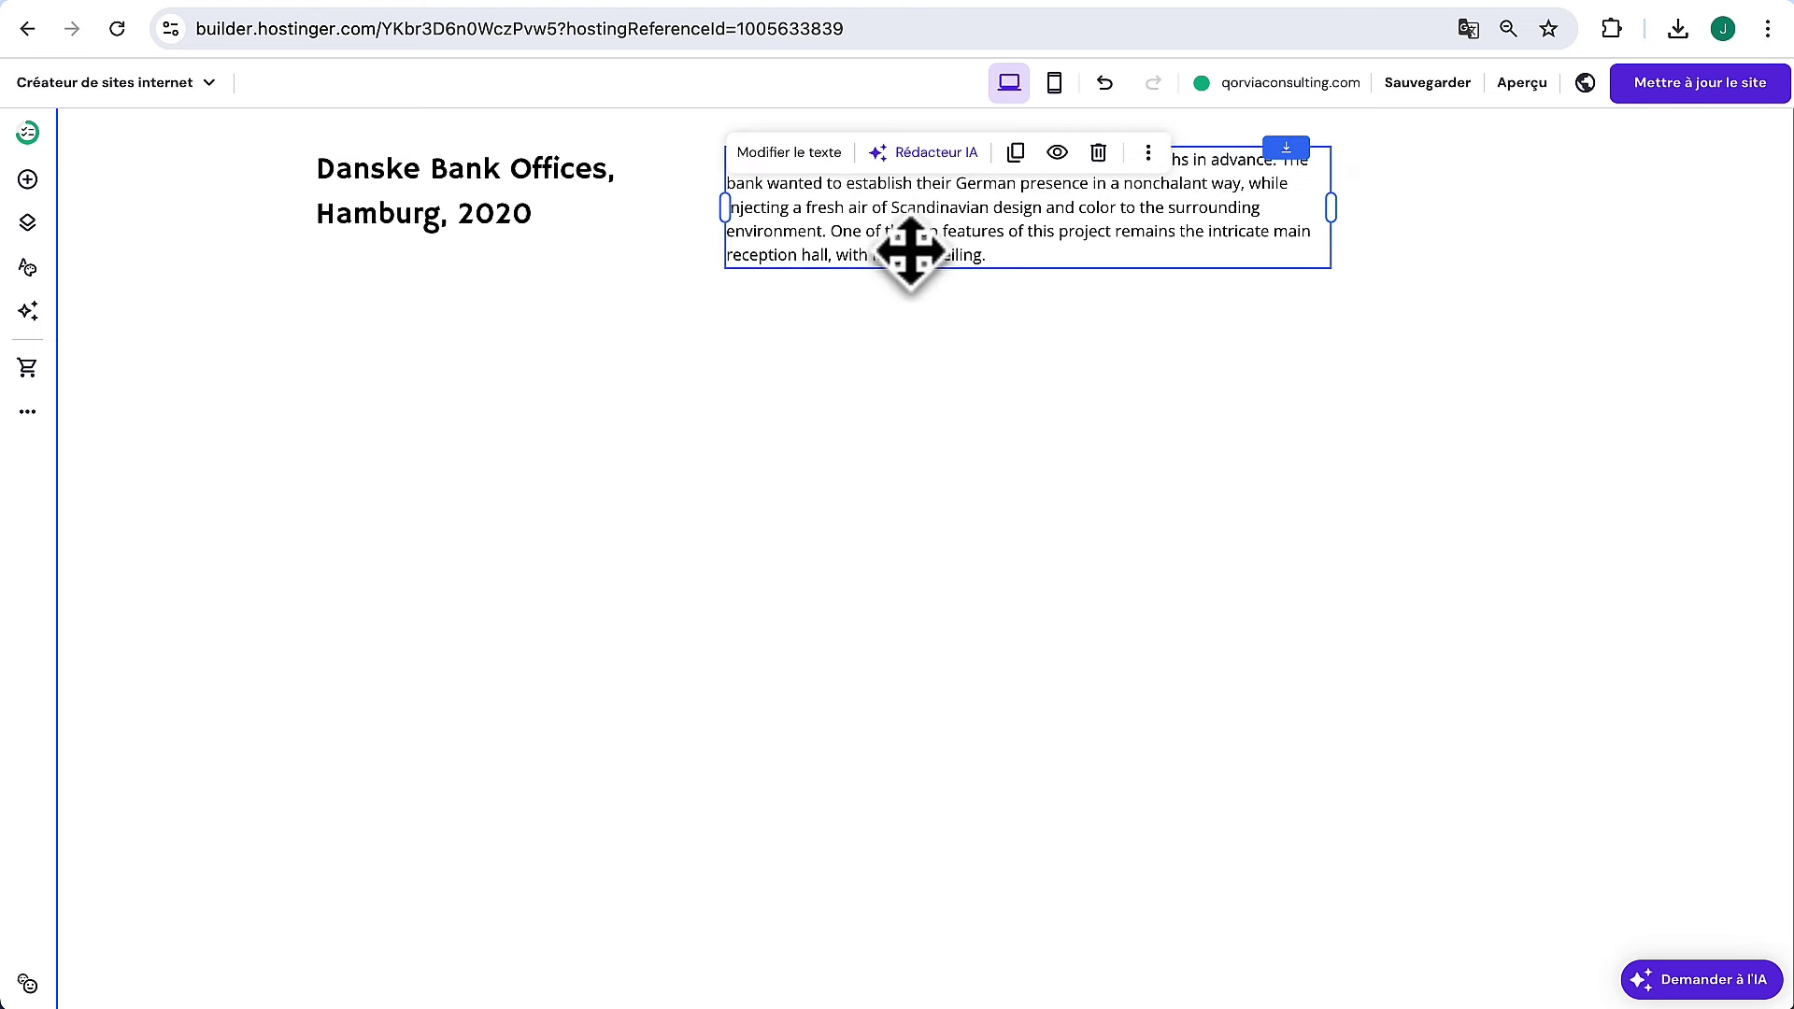
{"action": "key", "text": "Delete"}
{"action": "left_click", "coordinate": [457, 245]}
{"action": "key", "text": "Delete"}
Shorten the emptied projects section so it ends just below the Rhein-Main Conference Centre images
{"action": "scroll", "coordinate": [1355, 813], "scroll_direction": "down", "scroll_amount": 5}
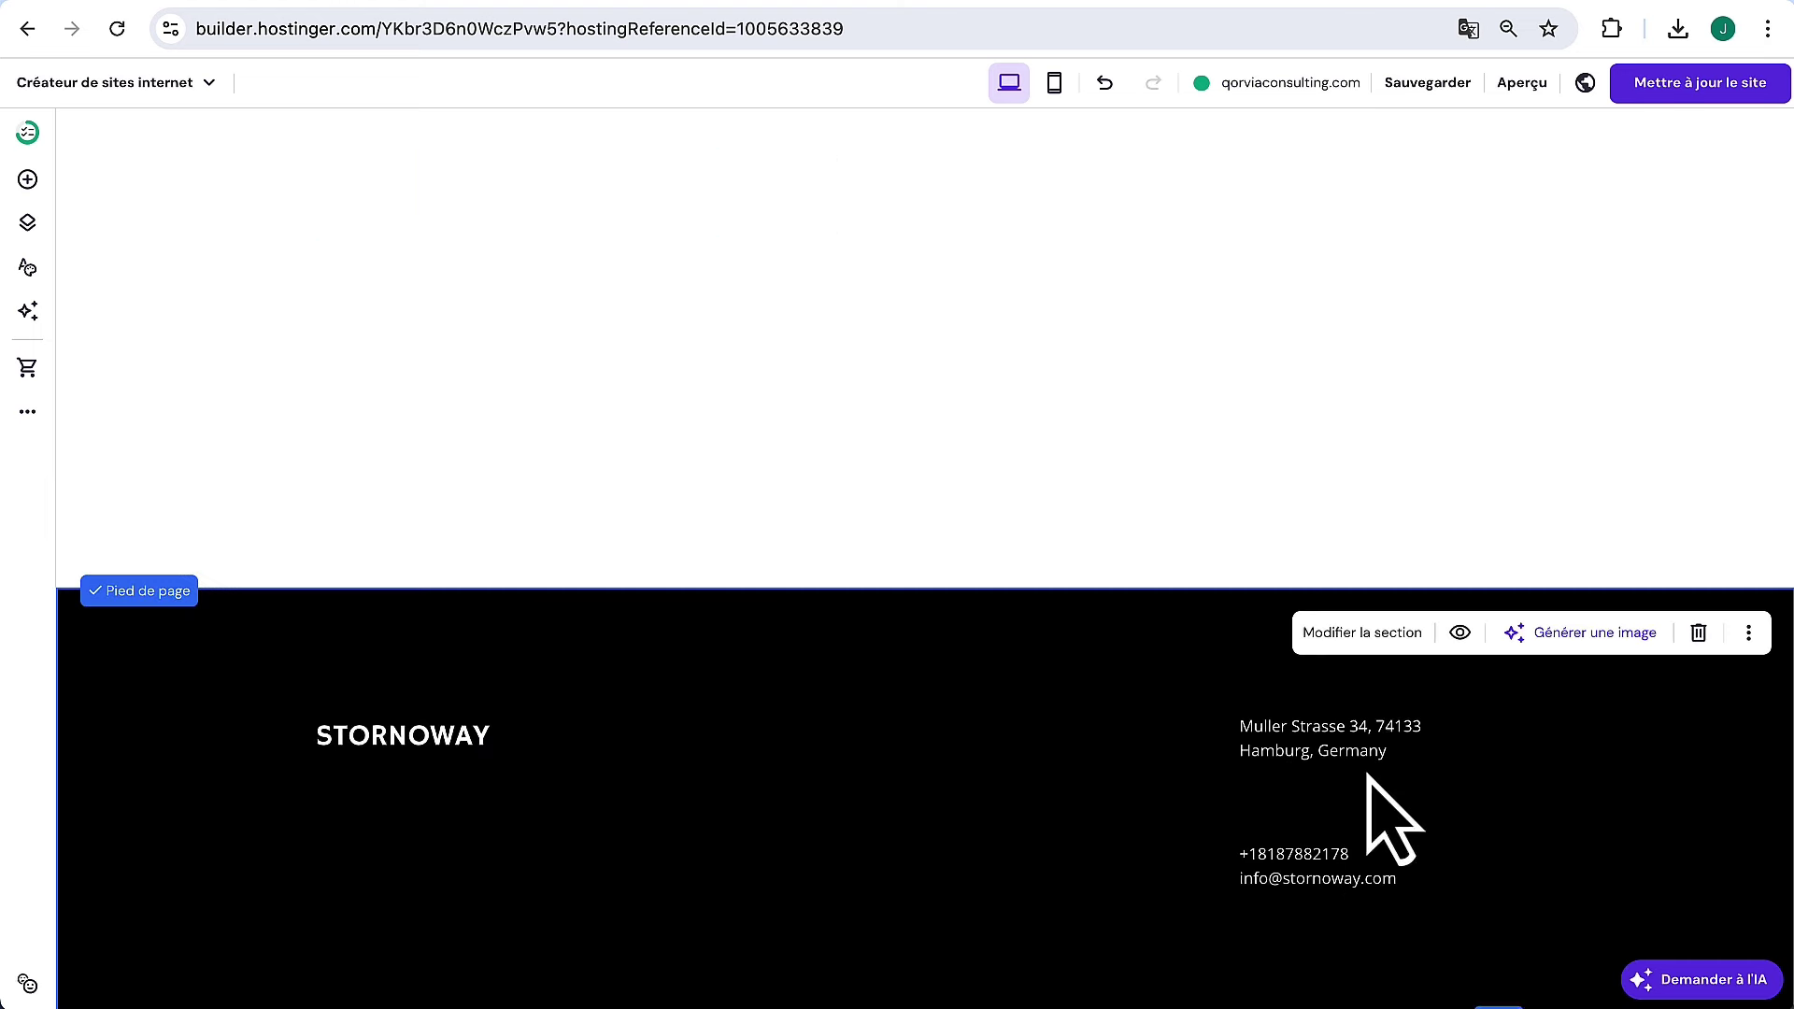
{"action": "left_click_drag", "start_coordinate": [1500, 581], "coordinate": [1502, 212]}
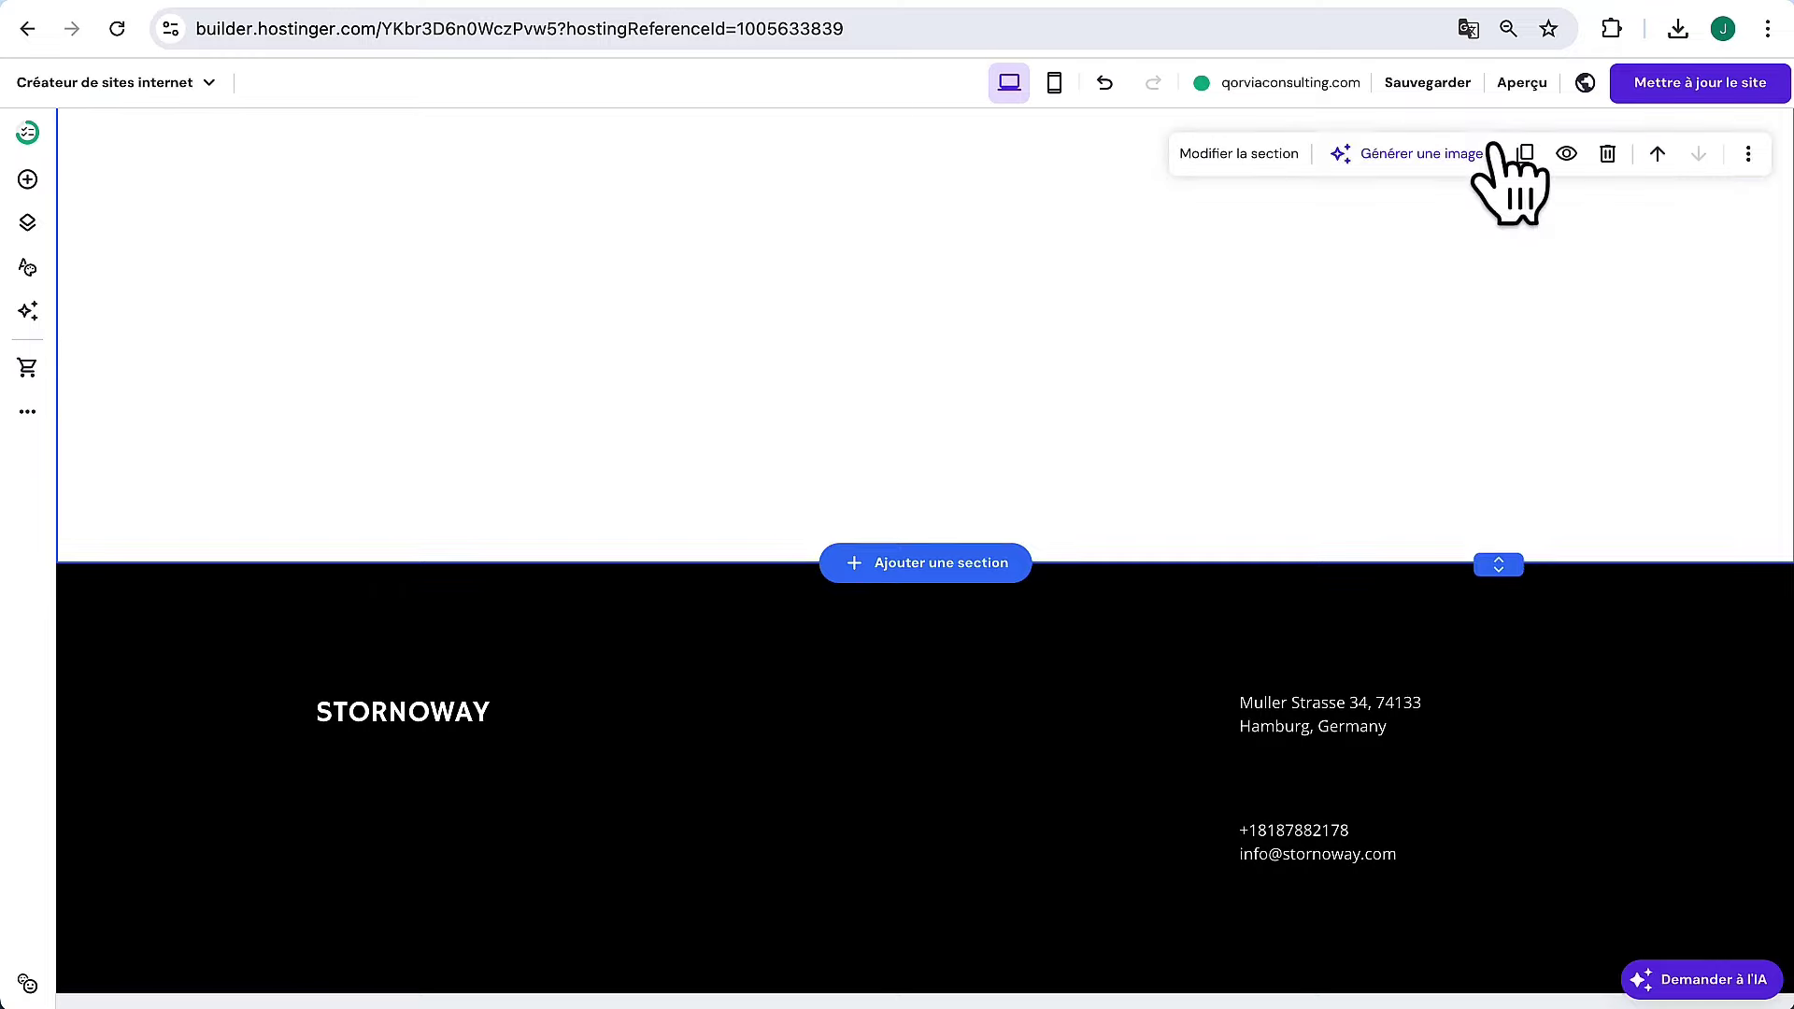
{"action": "left_click_drag", "start_coordinate": [1495, 567], "coordinate": [1494, 248]}
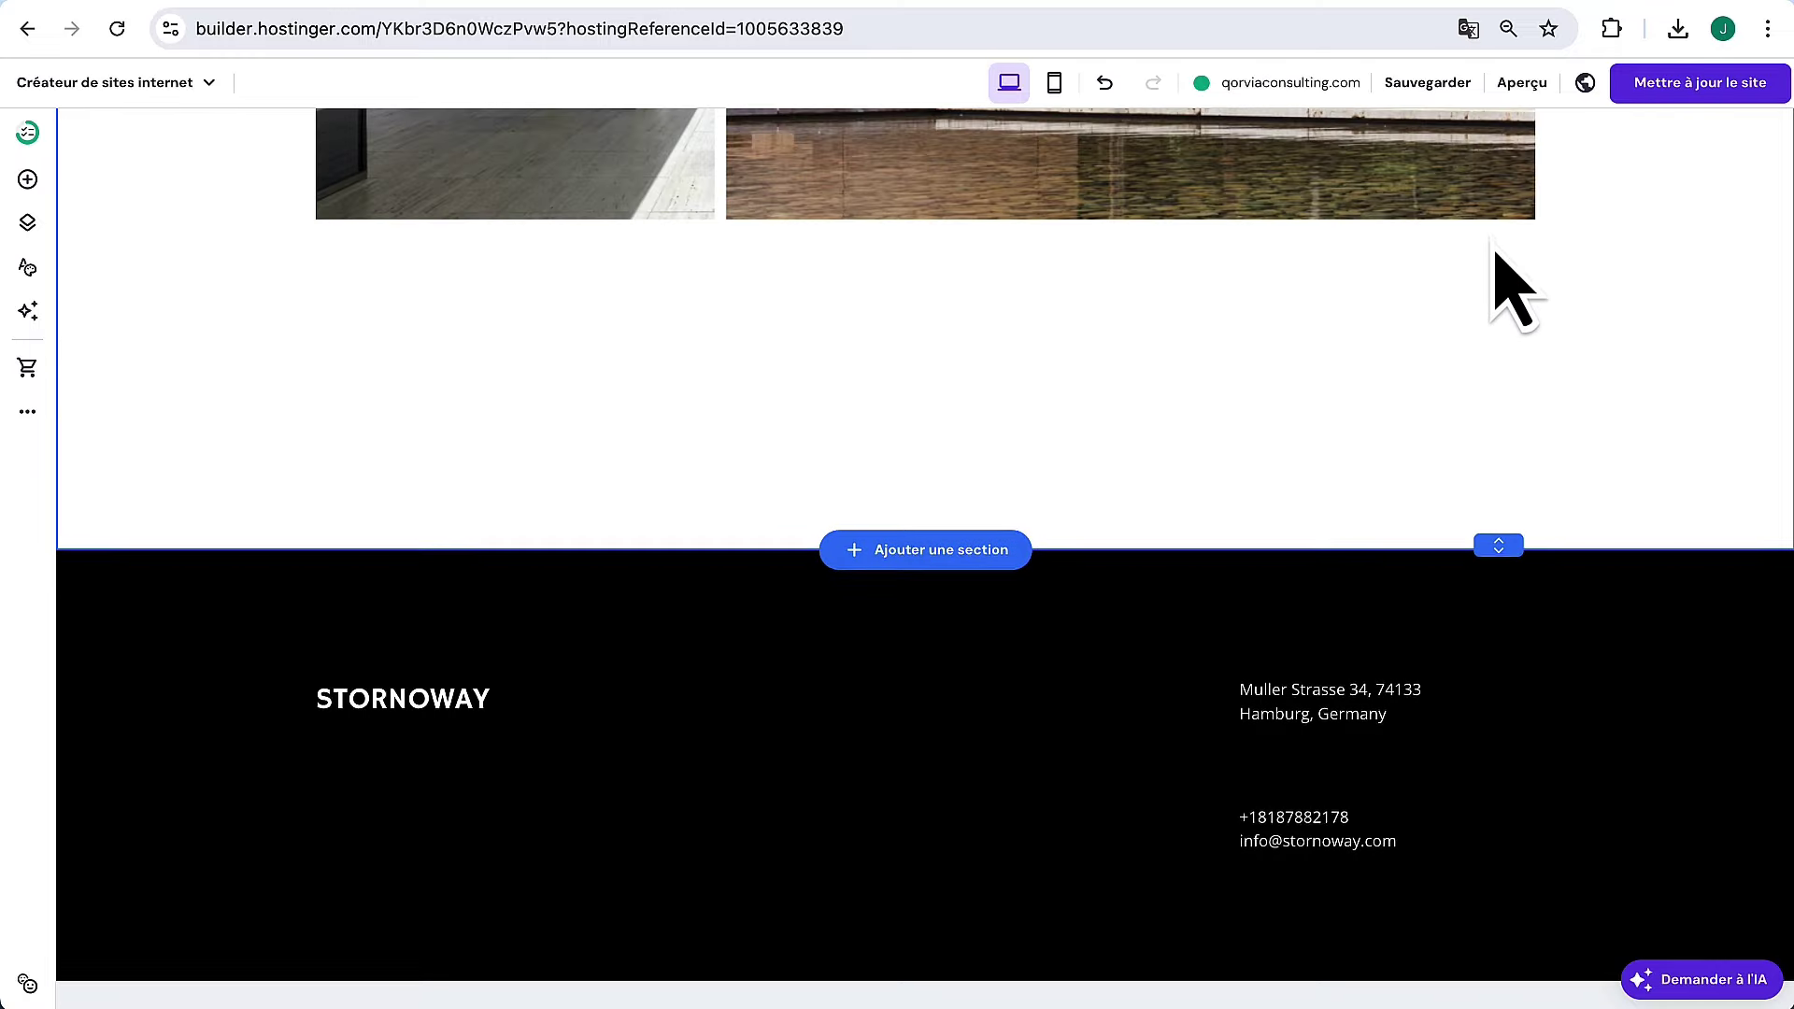
{"action": "left_click_drag", "start_coordinate": [1498, 529], "coordinate": [1510, 462]}
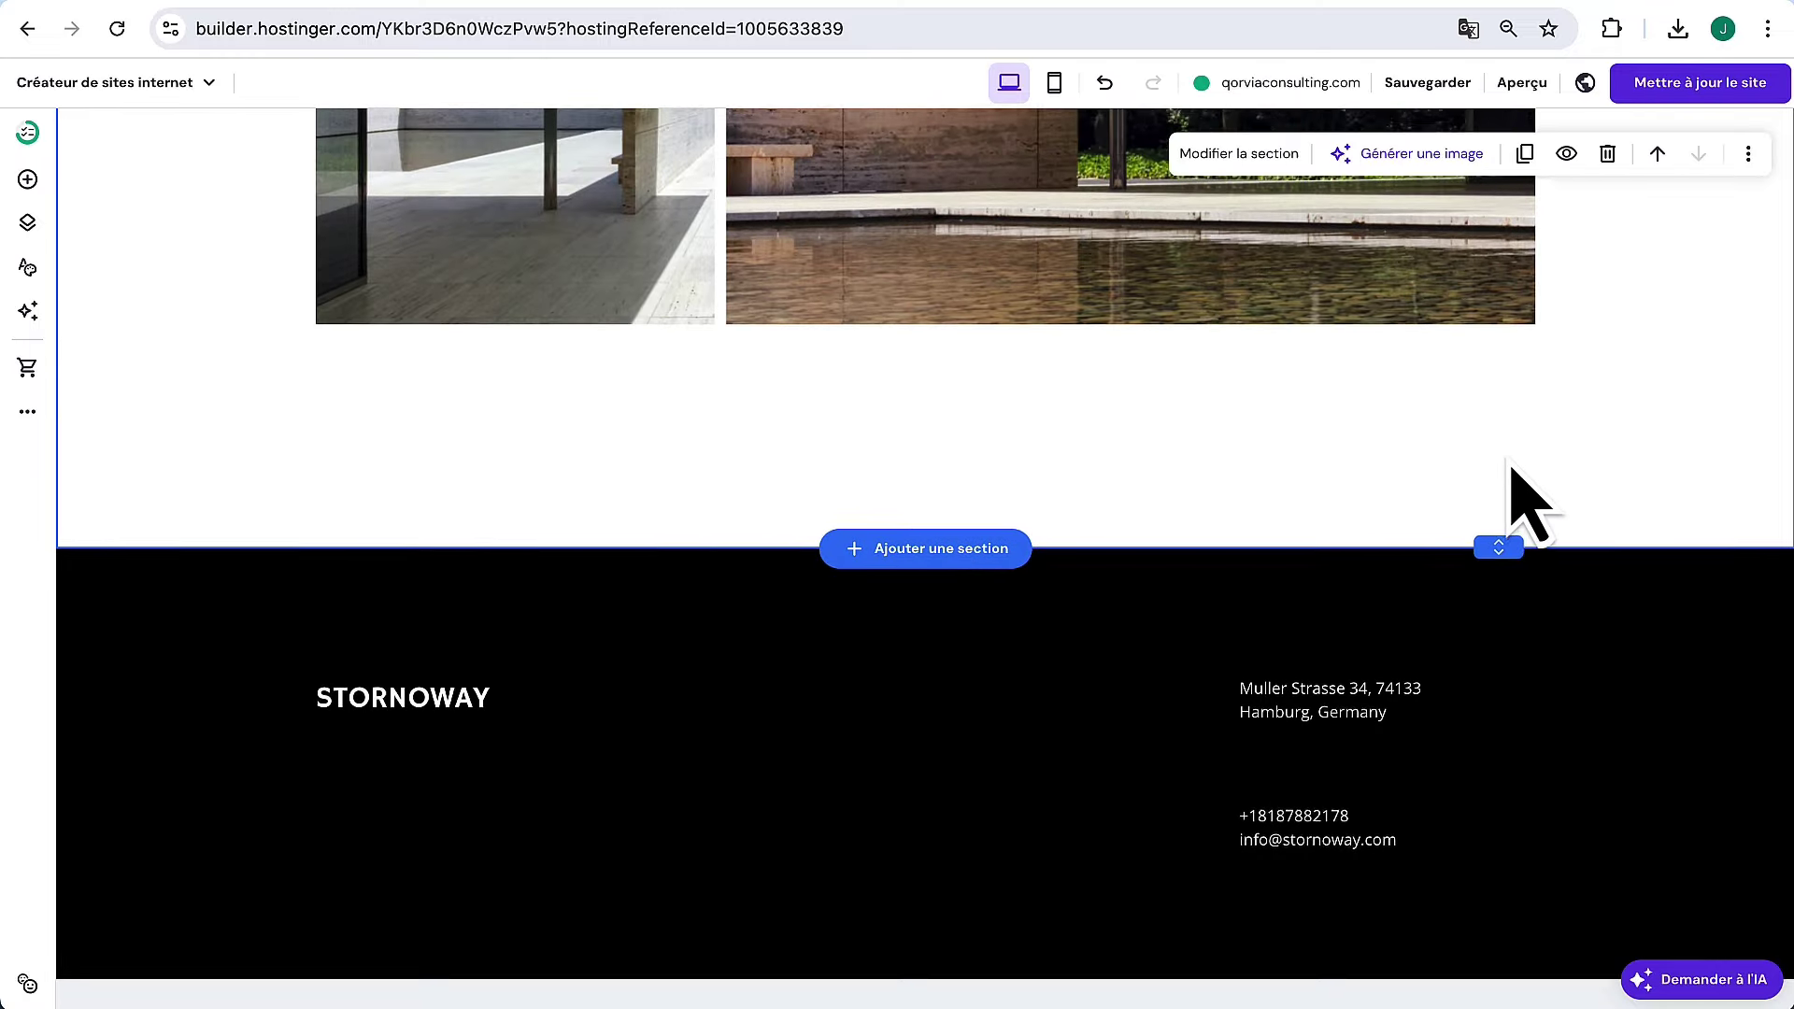
{"action": "scroll", "coordinate": [1511, 467], "scroll_direction": "up", "scroll_amount": 20}
{"action": "scroll", "coordinate": [1508, 458], "scroll_direction": "down", "scroll_amount": 14}
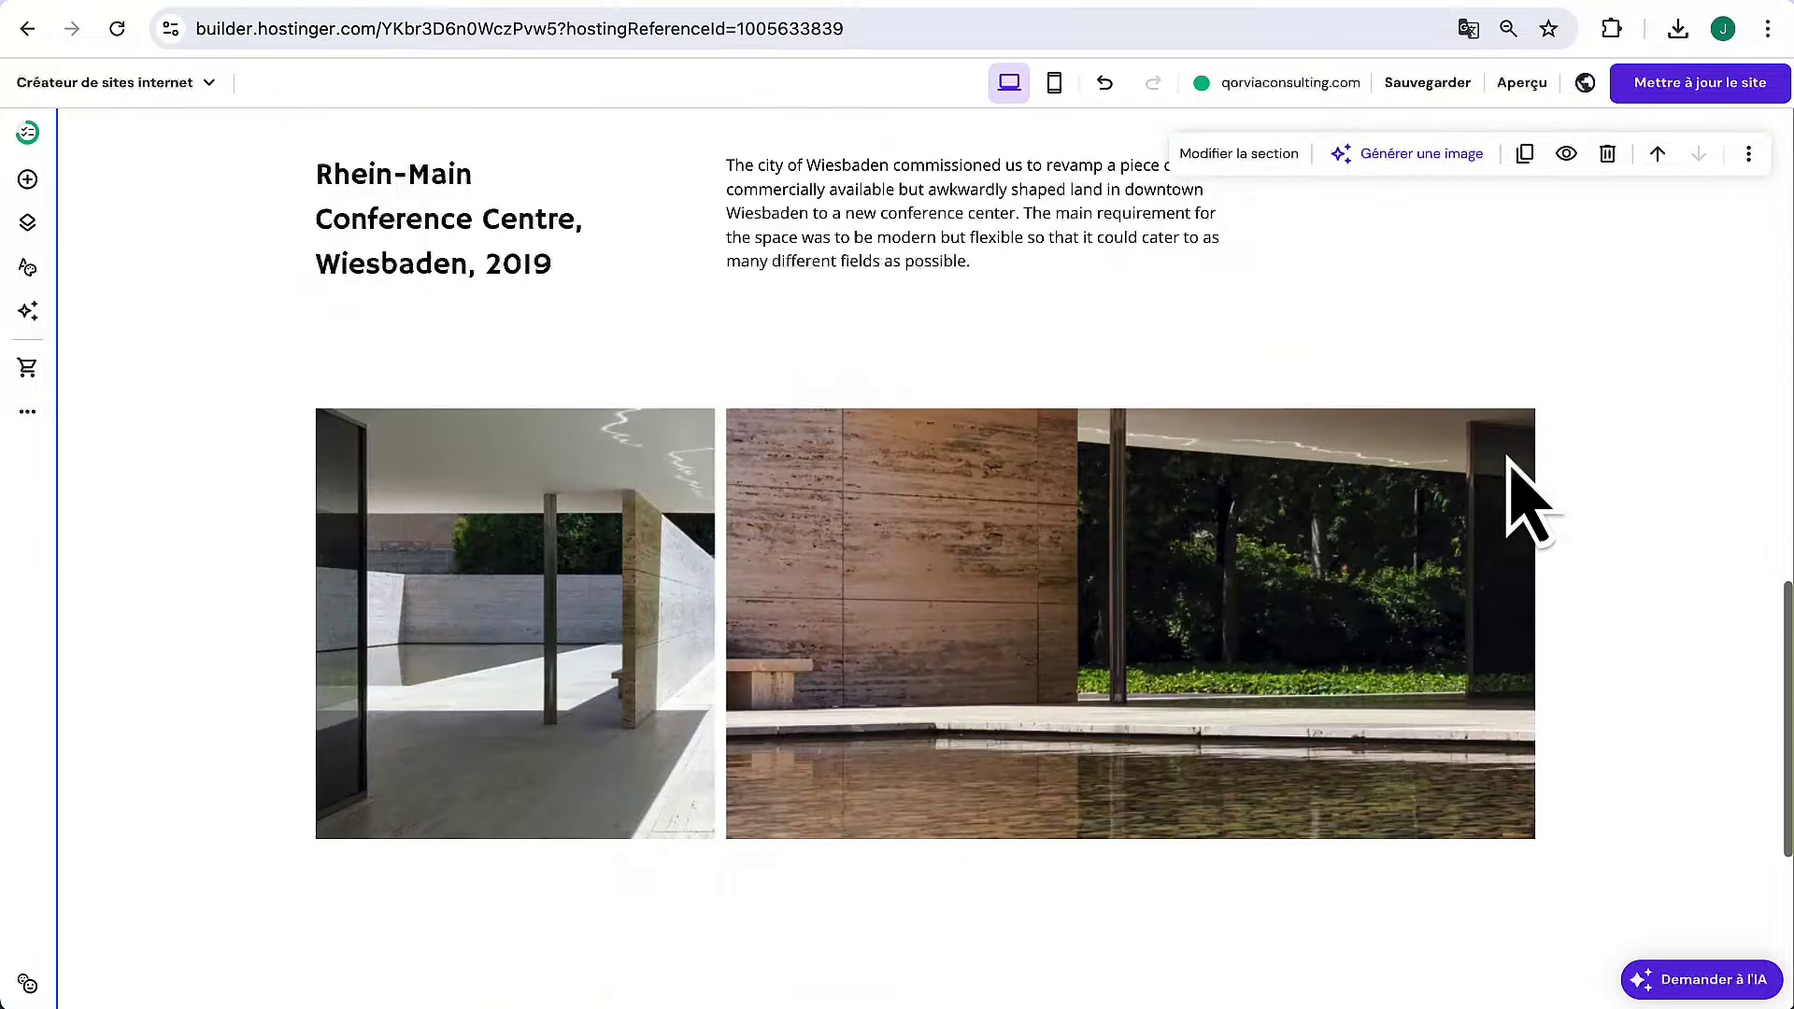
{"action": "scroll", "coordinate": [1519, 481], "scroll_direction": "down", "scroll_amount": 5}
{"action": "scroll", "coordinate": [1510, 462], "scroll_direction": "up", "scroll_amount": 1}
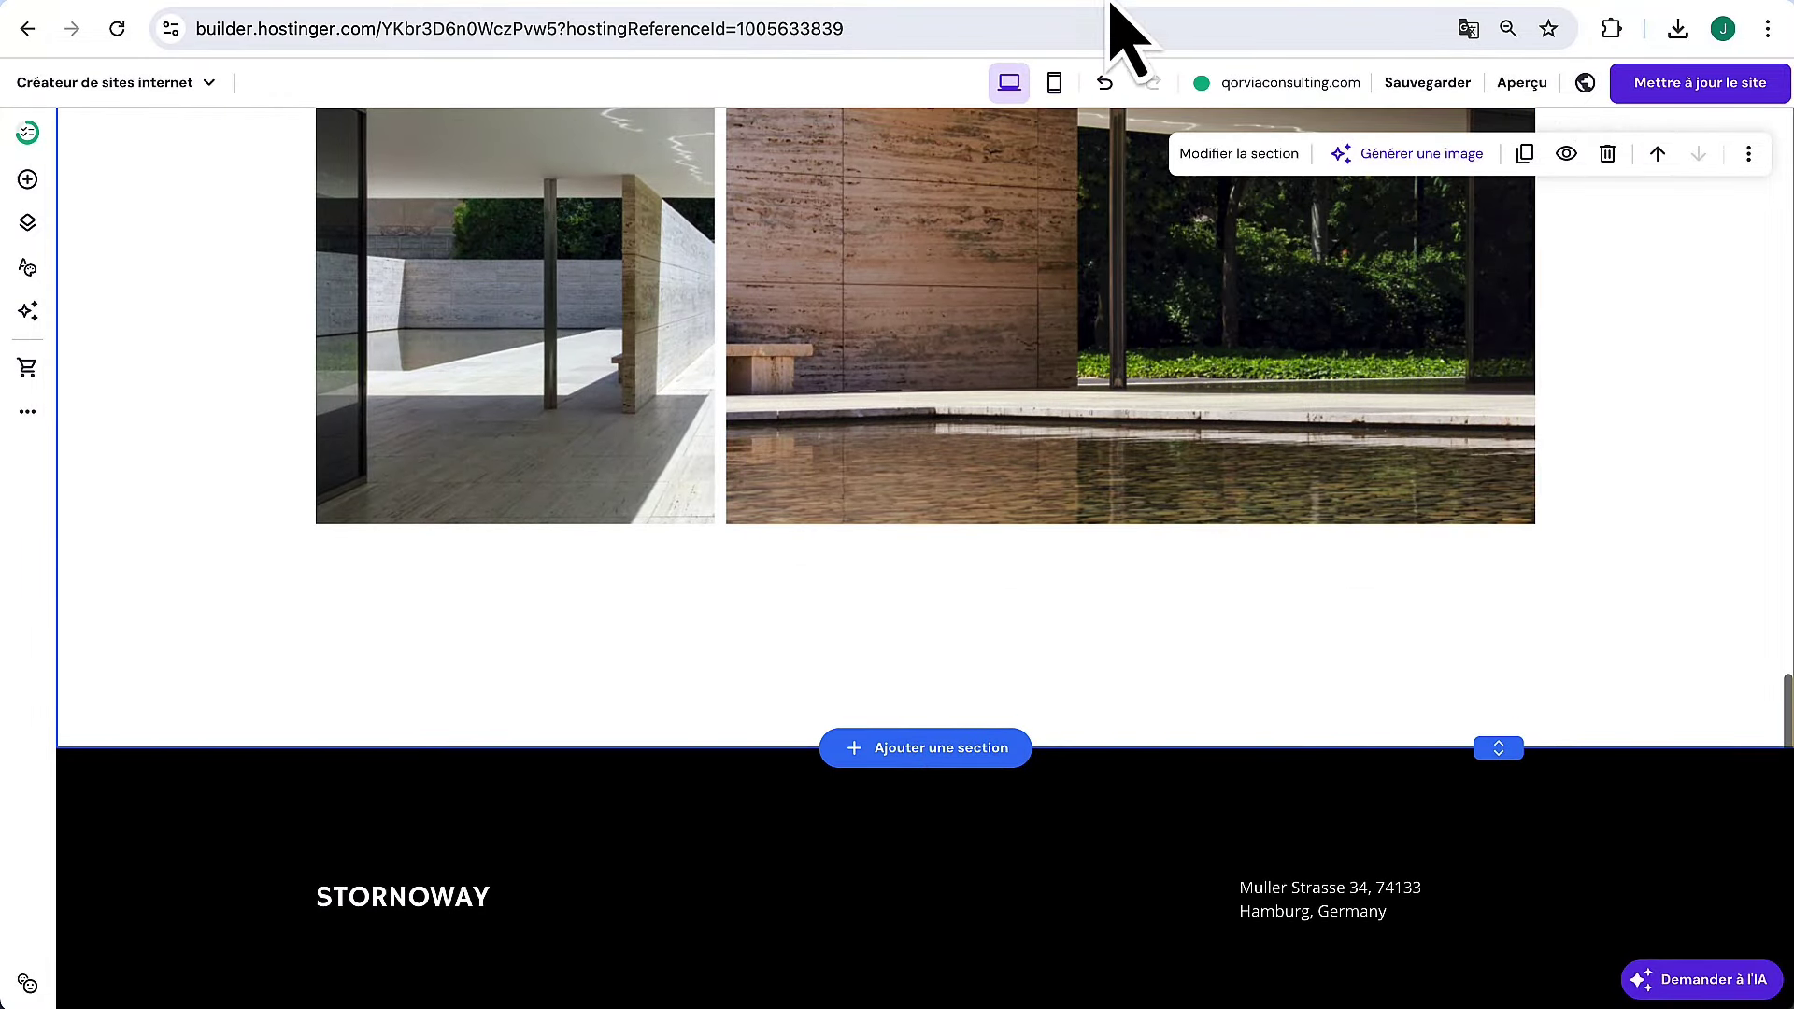
Undo the section shortening and the removal of the Danske Bank Offices project
{"action": "left_click", "coordinate": [1104, 83]}
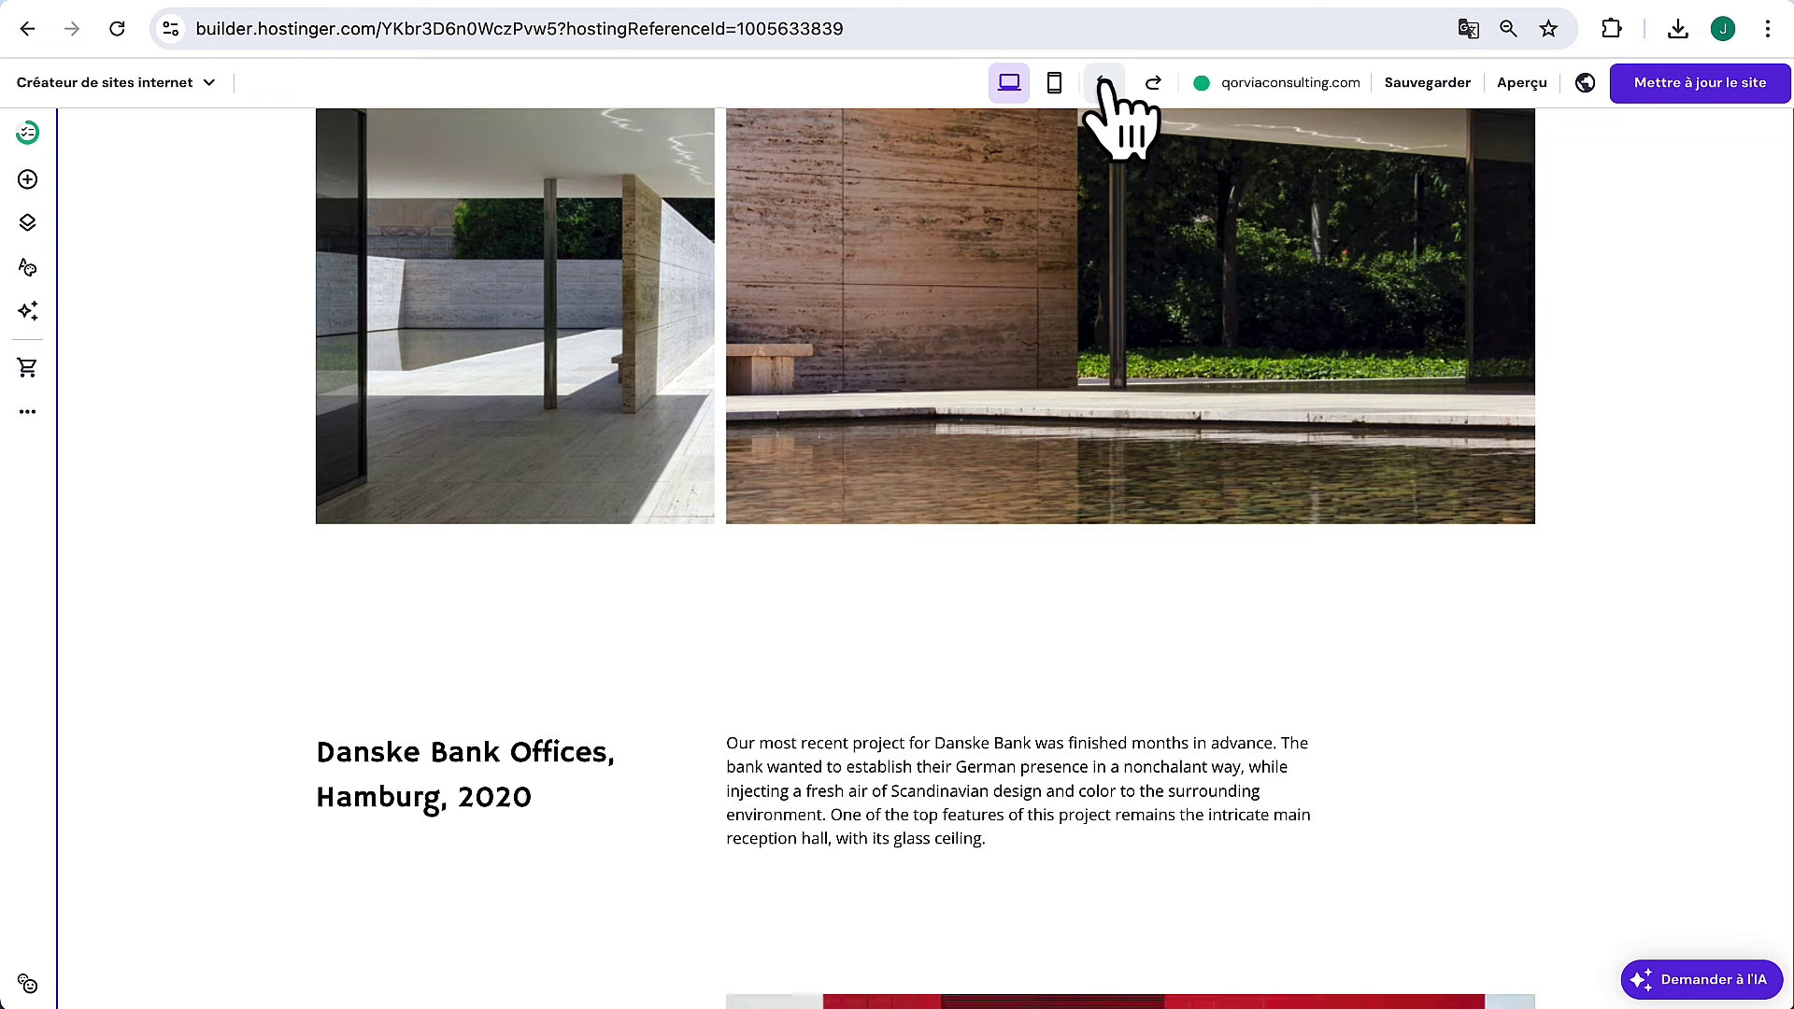
{"action": "scroll", "coordinate": [1074, 601], "scroll_direction": "down", "scroll_amount": 10}
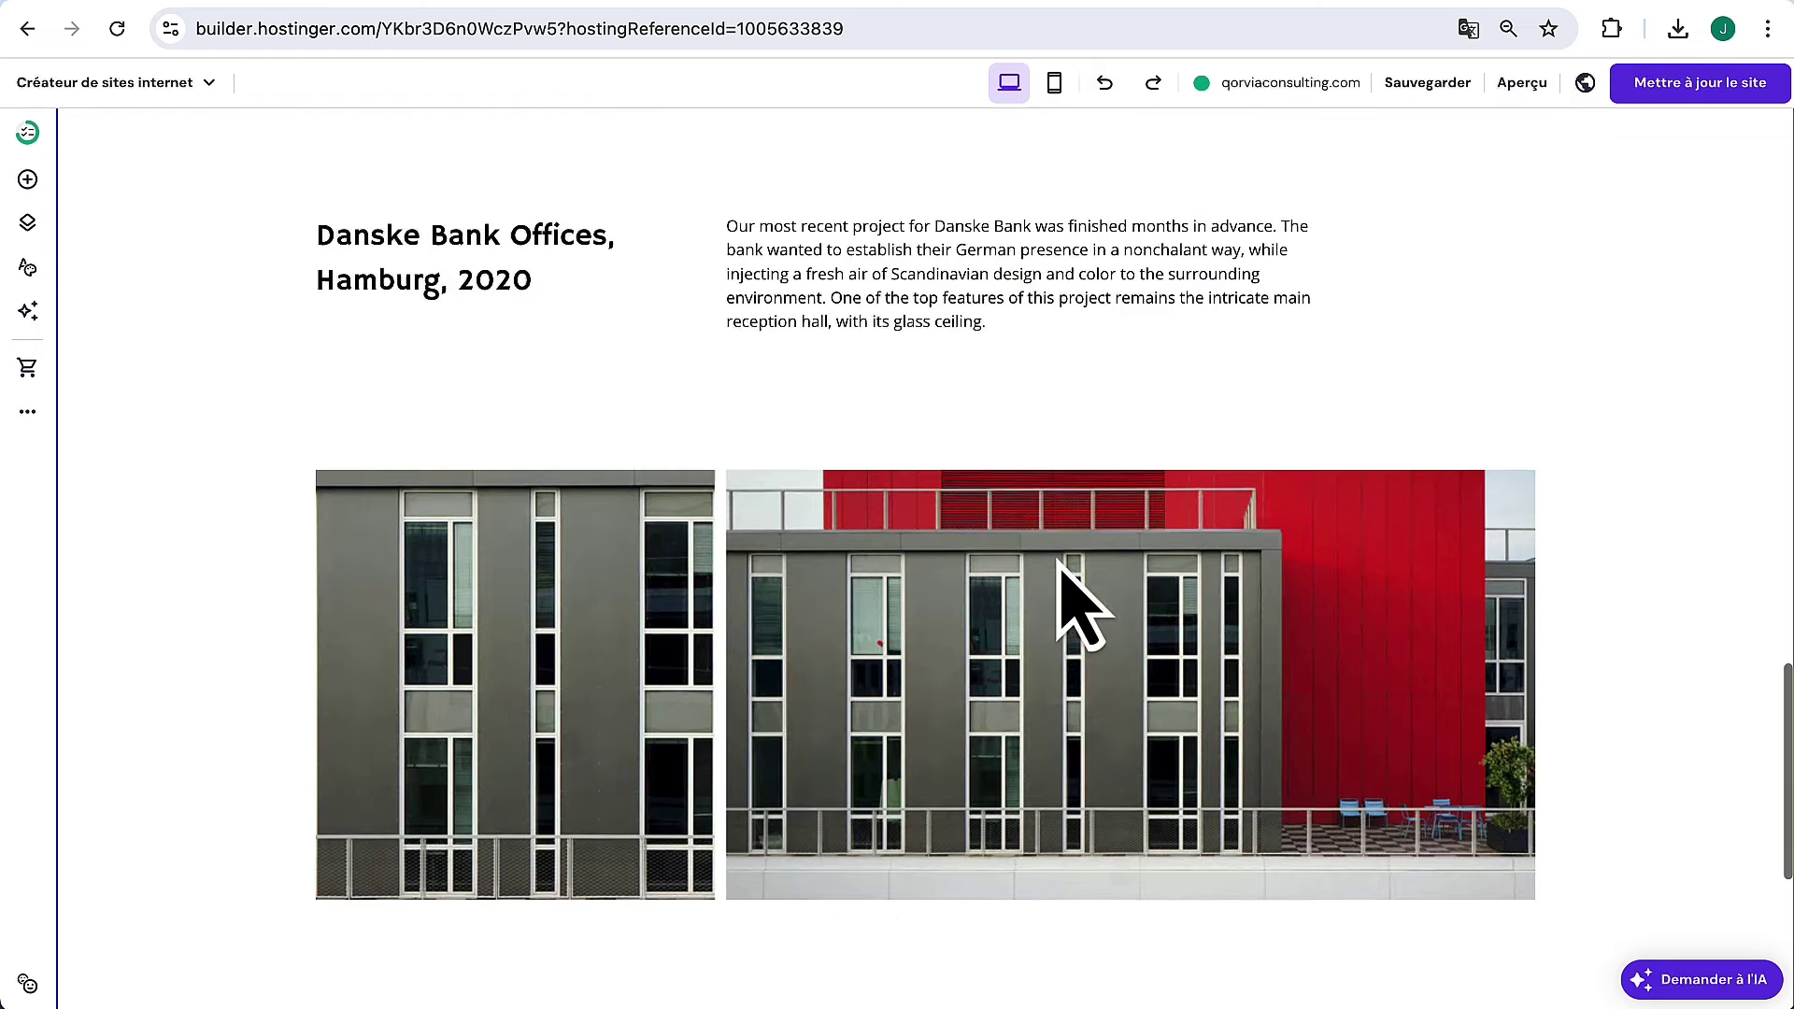
Extend the projects section downward to make room below the Danske Bank images
{"action": "left_click_drag", "start_coordinate": [1512, 755], "coordinate": [1491, 996]}
{"action": "scroll", "coordinate": [1495, 794], "scroll_direction": "down", "scroll_amount": 3}
{"action": "left_click_drag", "start_coordinate": [1502, 682], "coordinate": [1495, 961]}
{"action": "scroll", "coordinate": [1476, 560], "scroll_direction": "up", "scroll_amount": 2}
Duplicate both the wide and the narrow Danske Bank building images
{"action": "left_click", "coordinate": [1274, 341]}
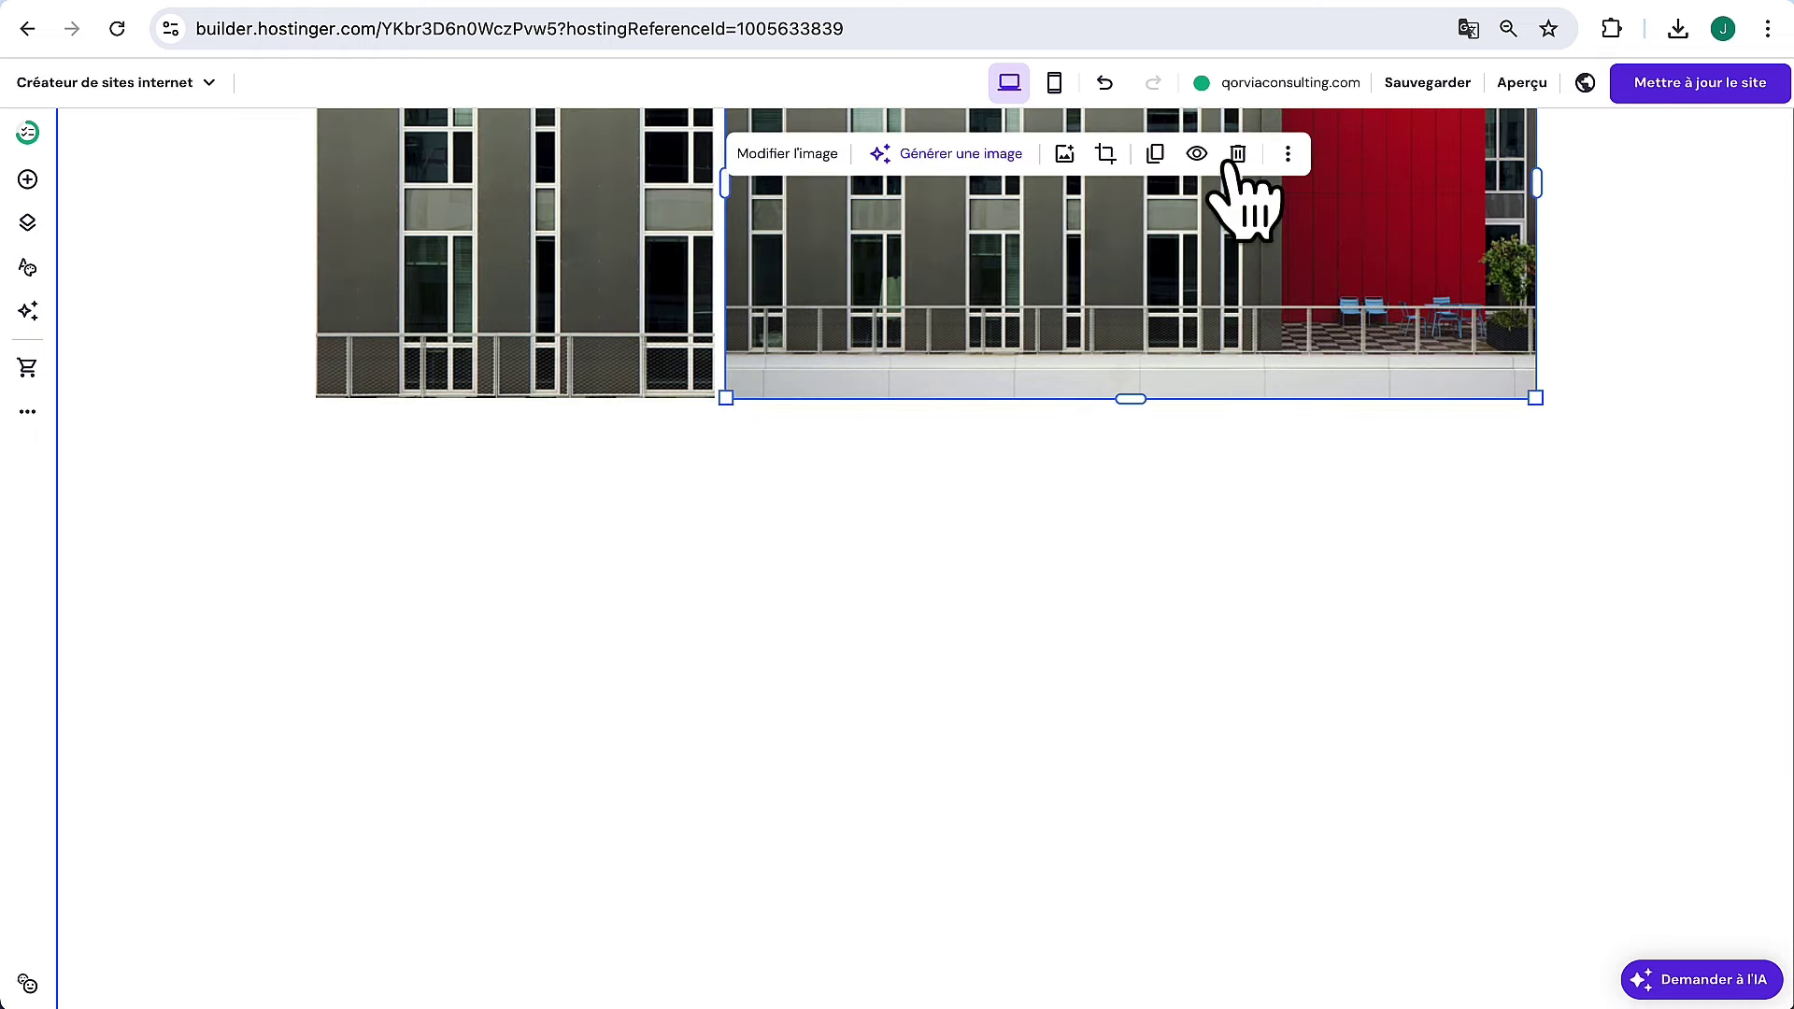
{"action": "left_click", "coordinate": [1152, 154]}
{"action": "left_click", "coordinate": [629, 252]}
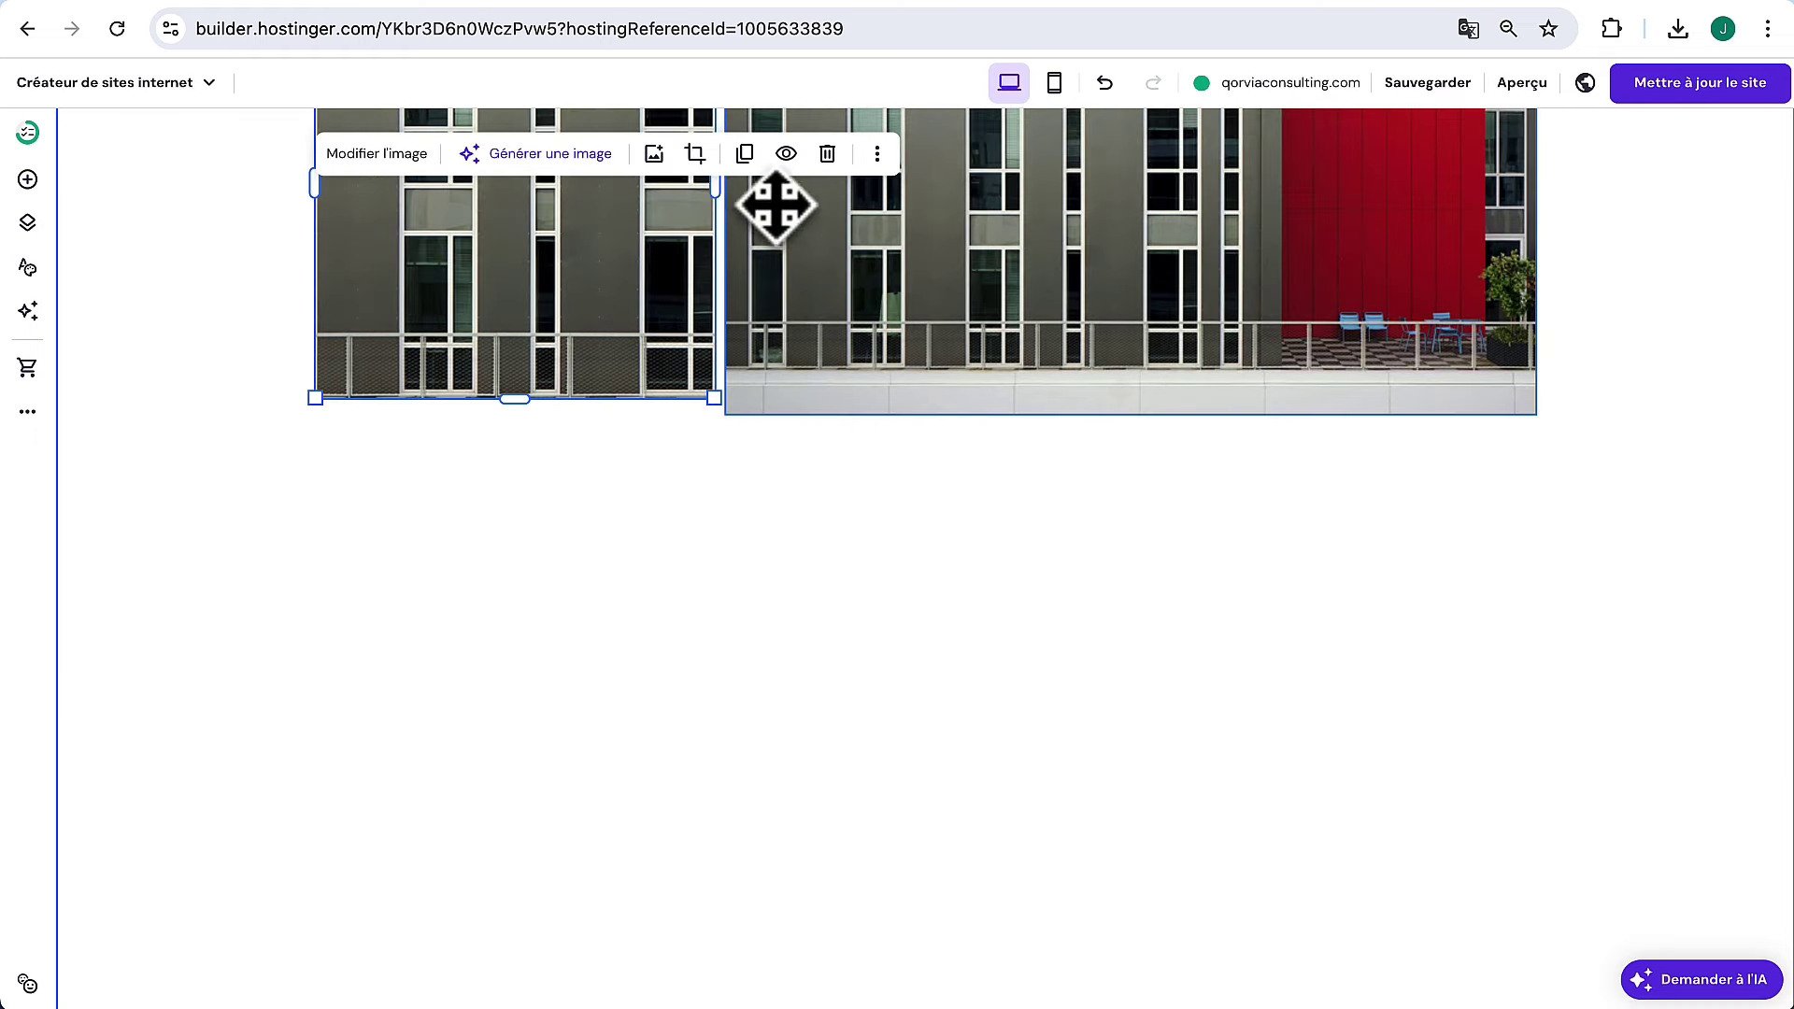
{"action": "left_click", "coordinate": [745, 153]}
{"action": "scroll", "coordinate": [748, 280], "scroll_direction": "up", "scroll_amount": 4}
Move the duplicated image pair together below the originals, leaving space for a heading and description between them
{"action": "left_click", "coordinate": [545, 121]}
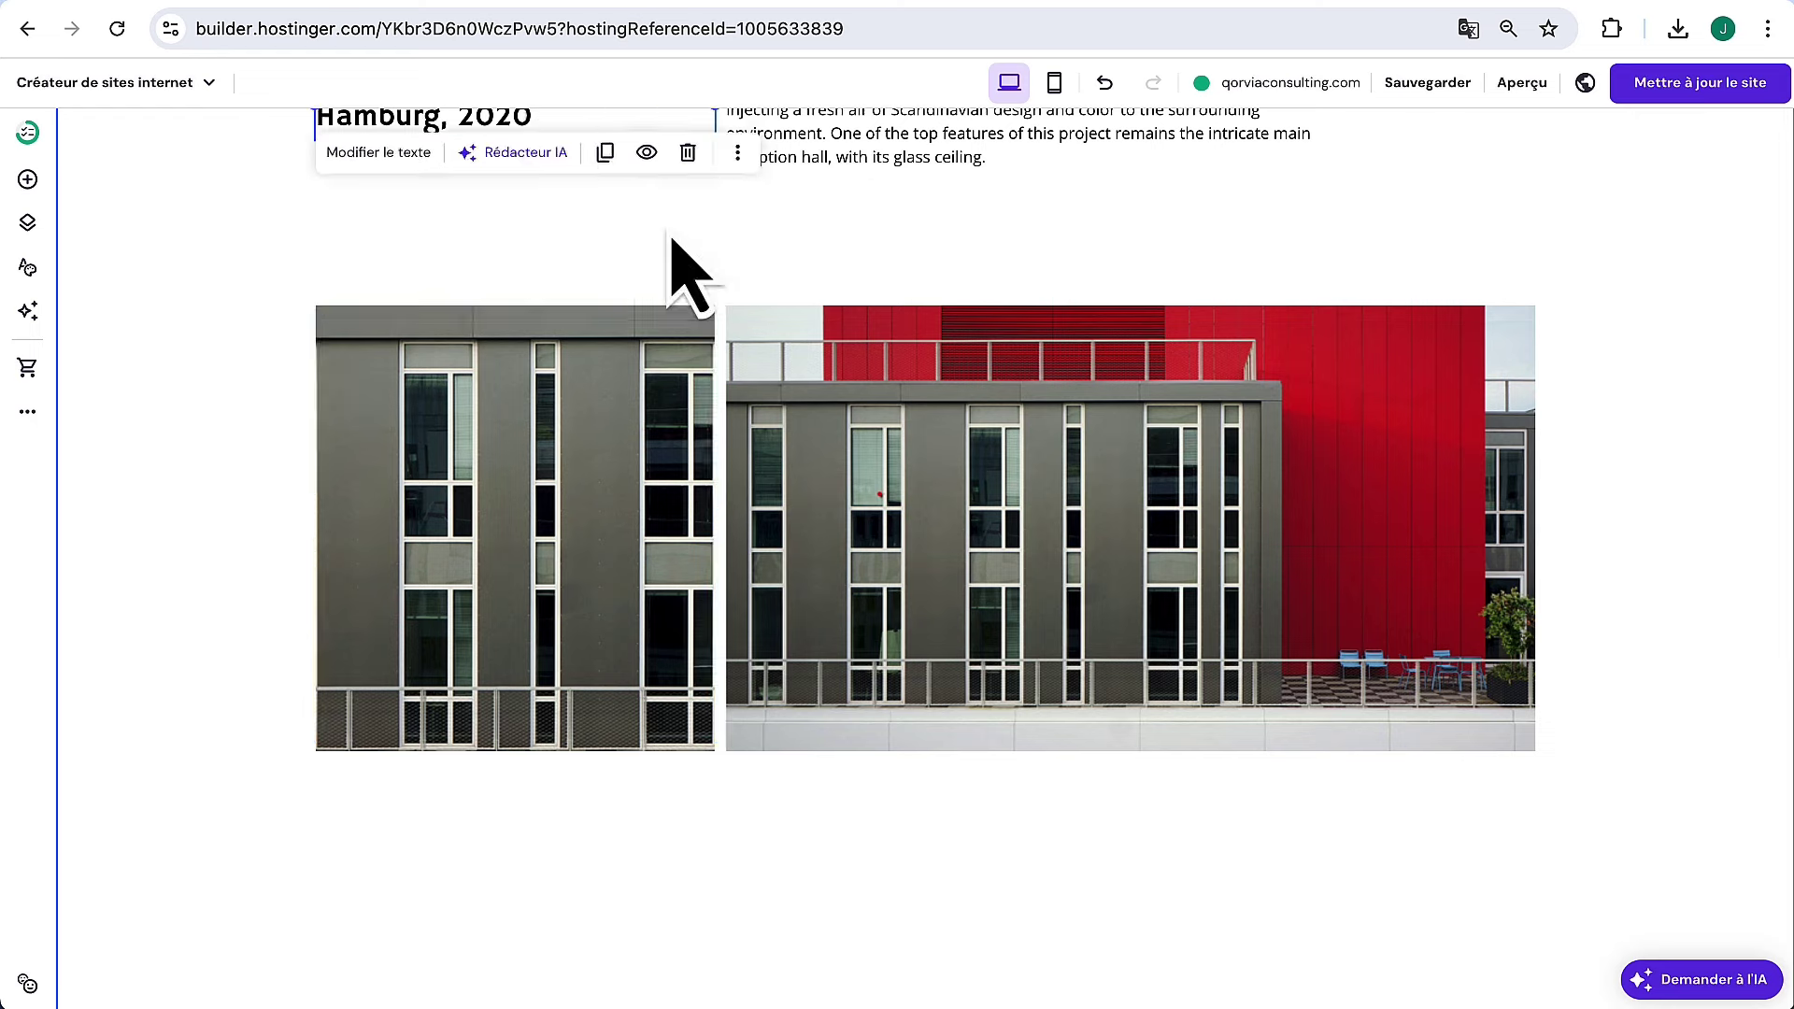
{"action": "left_click", "coordinate": [822, 477]}
{"action": "left_click", "coordinate": [573, 505]}
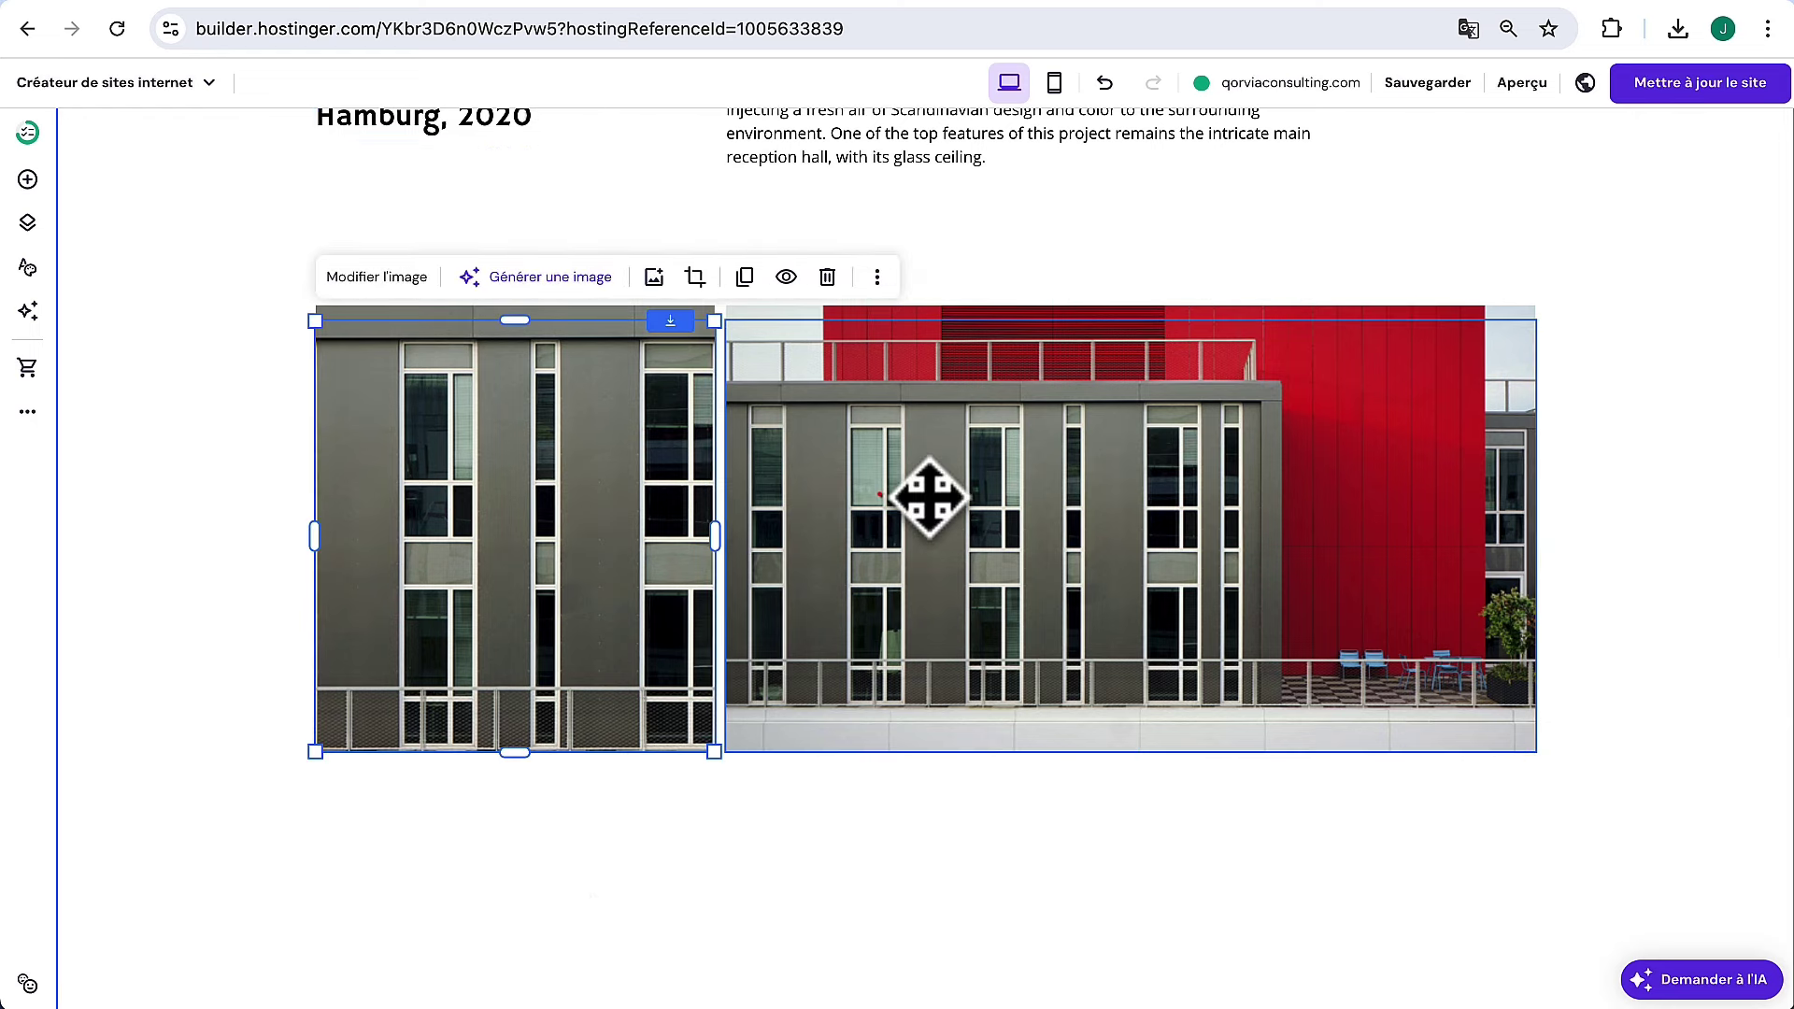
{"action": "left_click", "coordinate": [605, 890]}
{"action": "left_click_drag", "start_coordinate": [605, 890], "coordinate": [945, 950]}
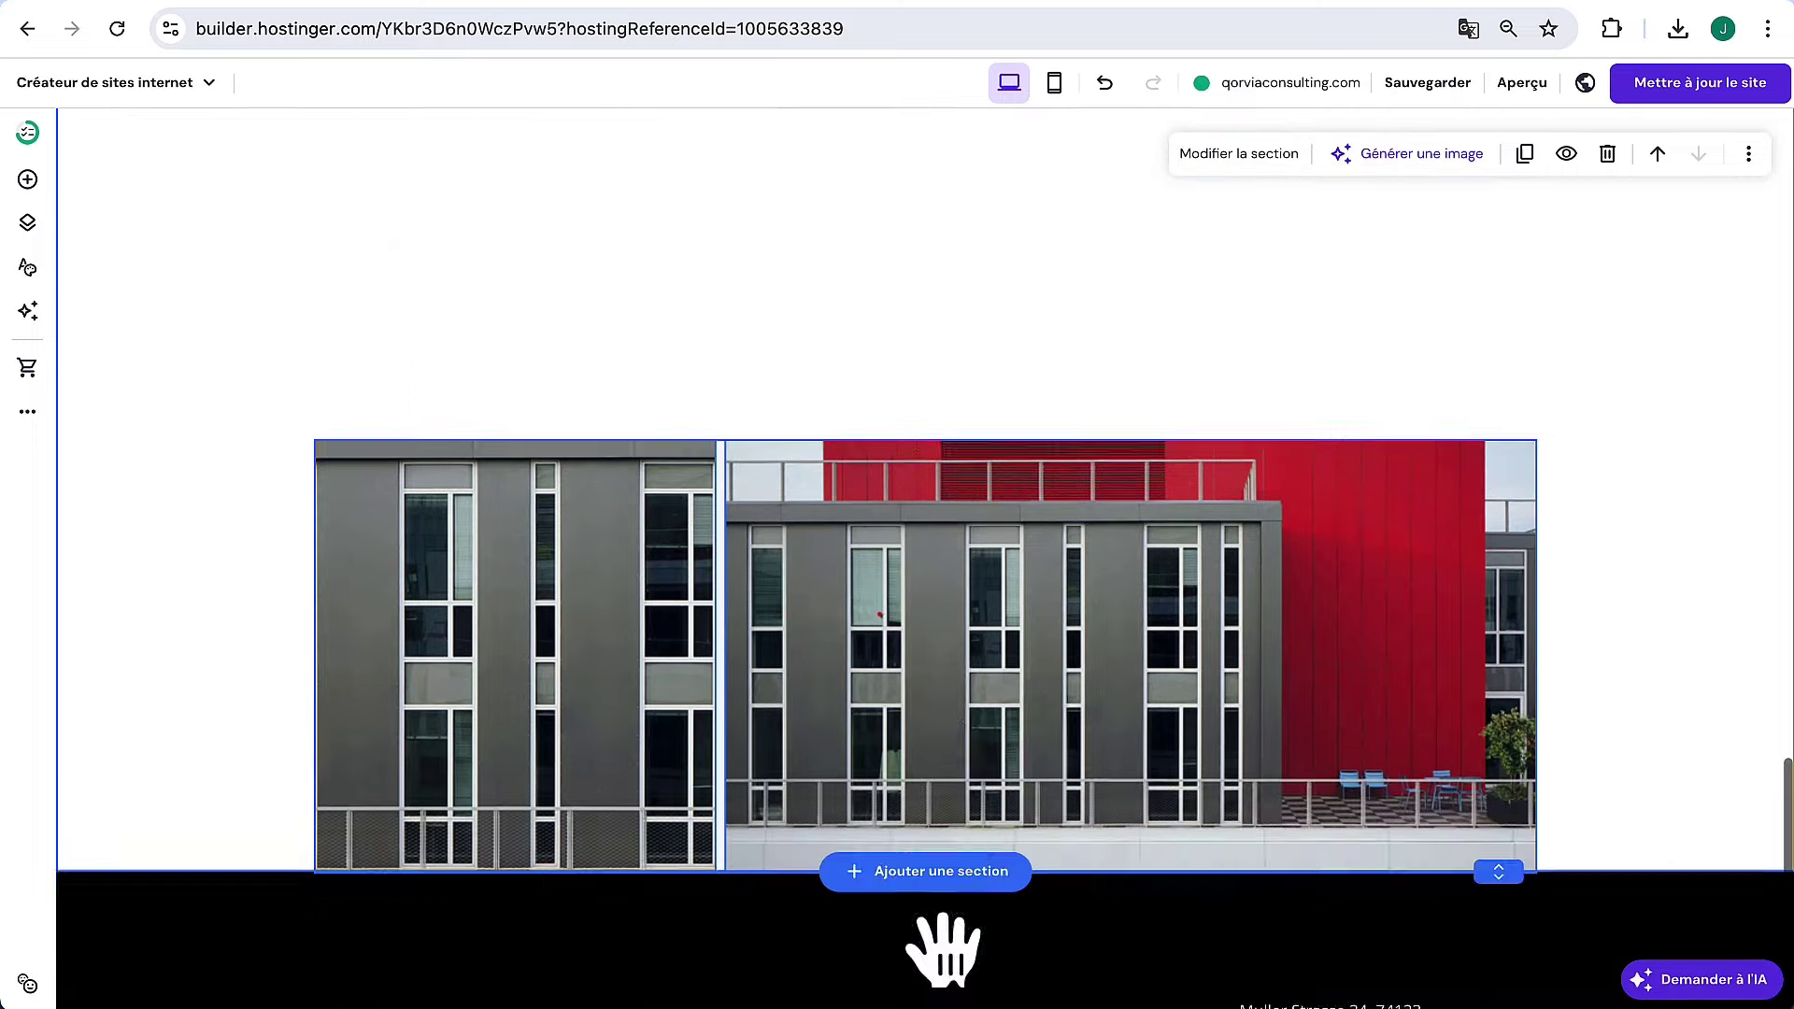
{"action": "scroll", "coordinate": [945, 949], "scroll_direction": "down", "scroll_amount": 1}
{"action": "left_click_drag", "start_coordinate": [1001, 653], "coordinate": [978, 493]}
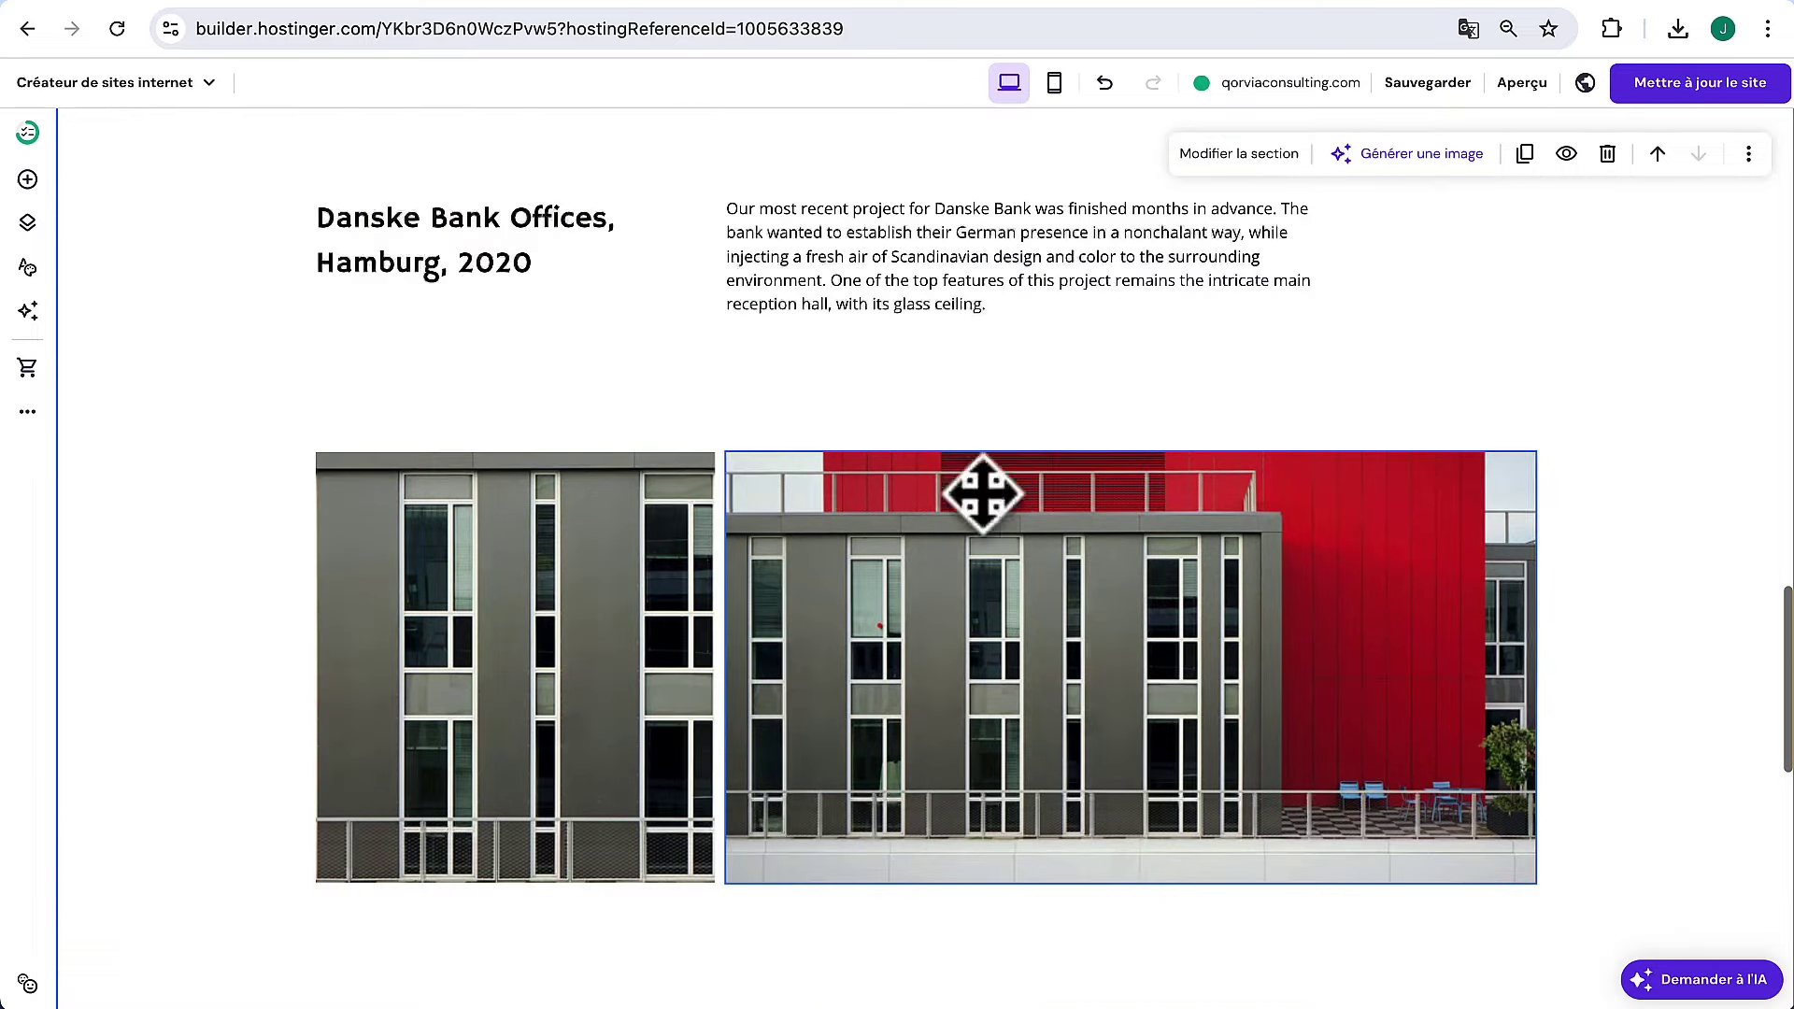
Duplicate the Danske Bank description and place the copy in the gap above the wide duplicated image
{"action": "left_click", "coordinate": [978, 221]}
{"action": "left_click_drag", "start_coordinate": [1023, 245], "coordinate": [1023, 930]}
{"action": "scroll", "coordinate": [973, 889], "scroll_direction": "down", "scroll_amount": 5}
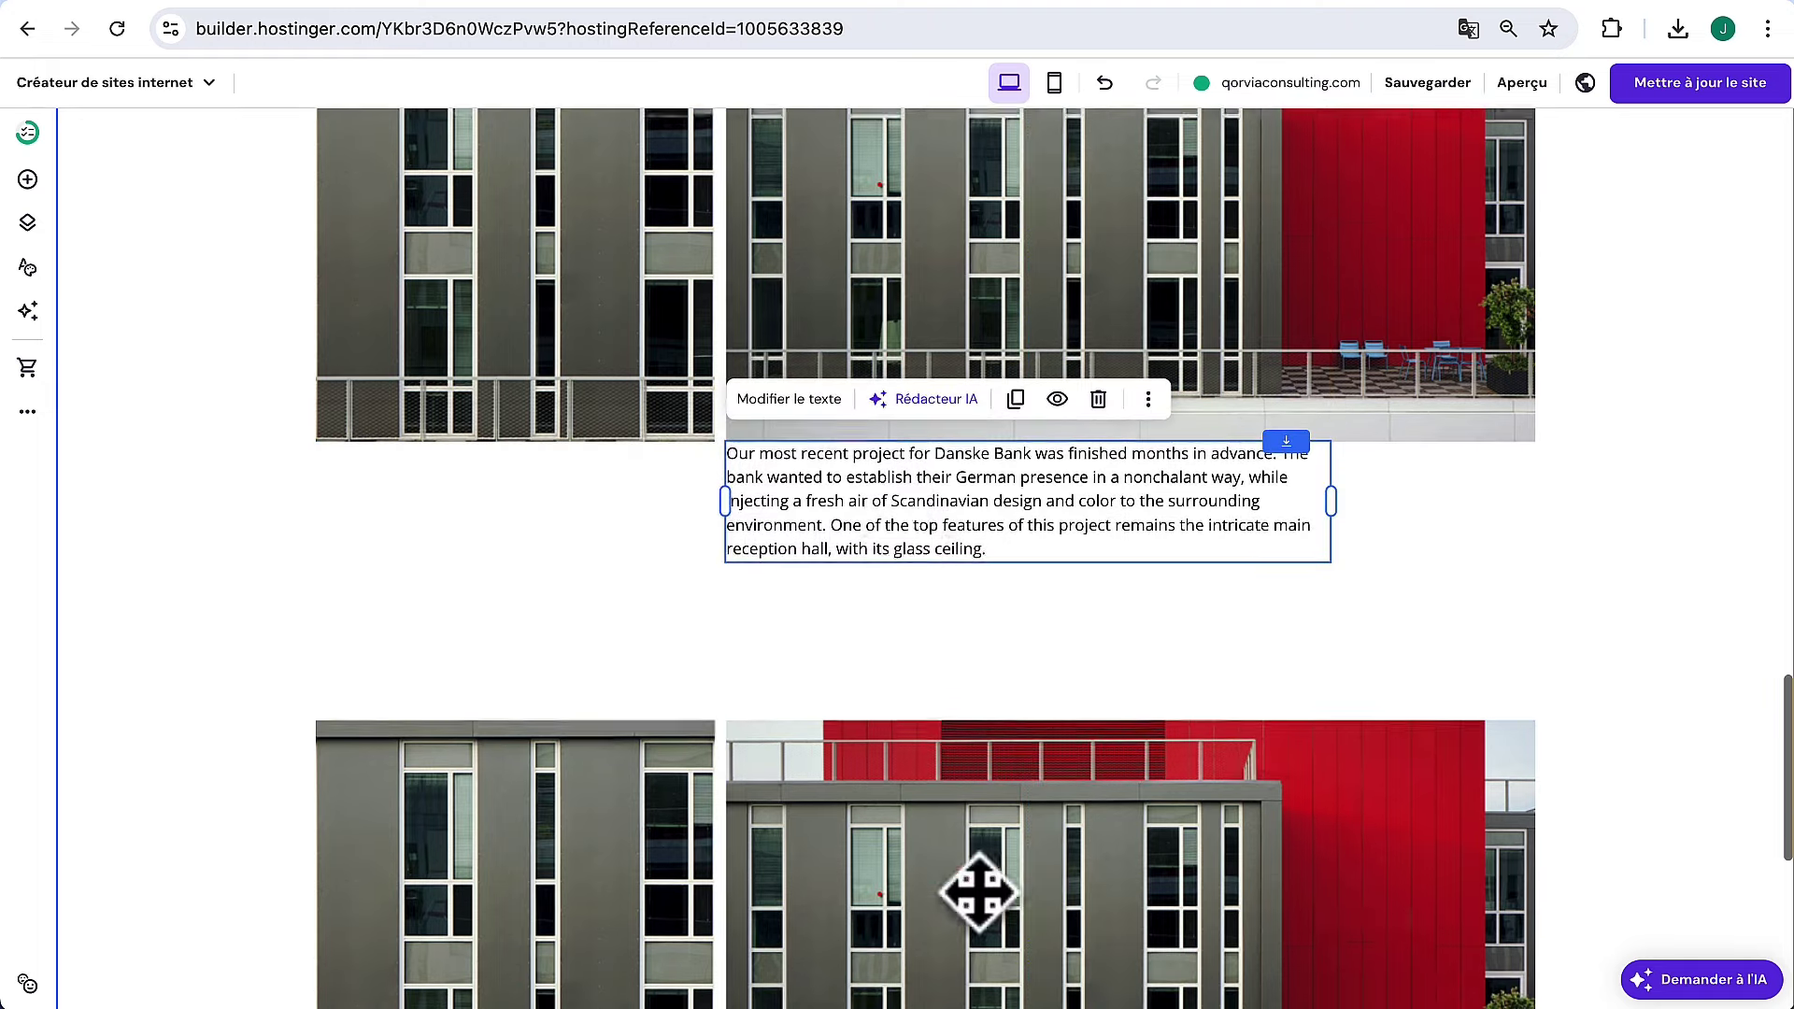
{"action": "left_click_drag", "start_coordinate": [898, 468], "coordinate": [899, 553]}
Duplicate the Danske Bank Offices heading and place the copy beside the copied description, above the narrow duplicated image
{"action": "scroll", "coordinate": [899, 553], "scroll_direction": "down", "scroll_amount": 3}
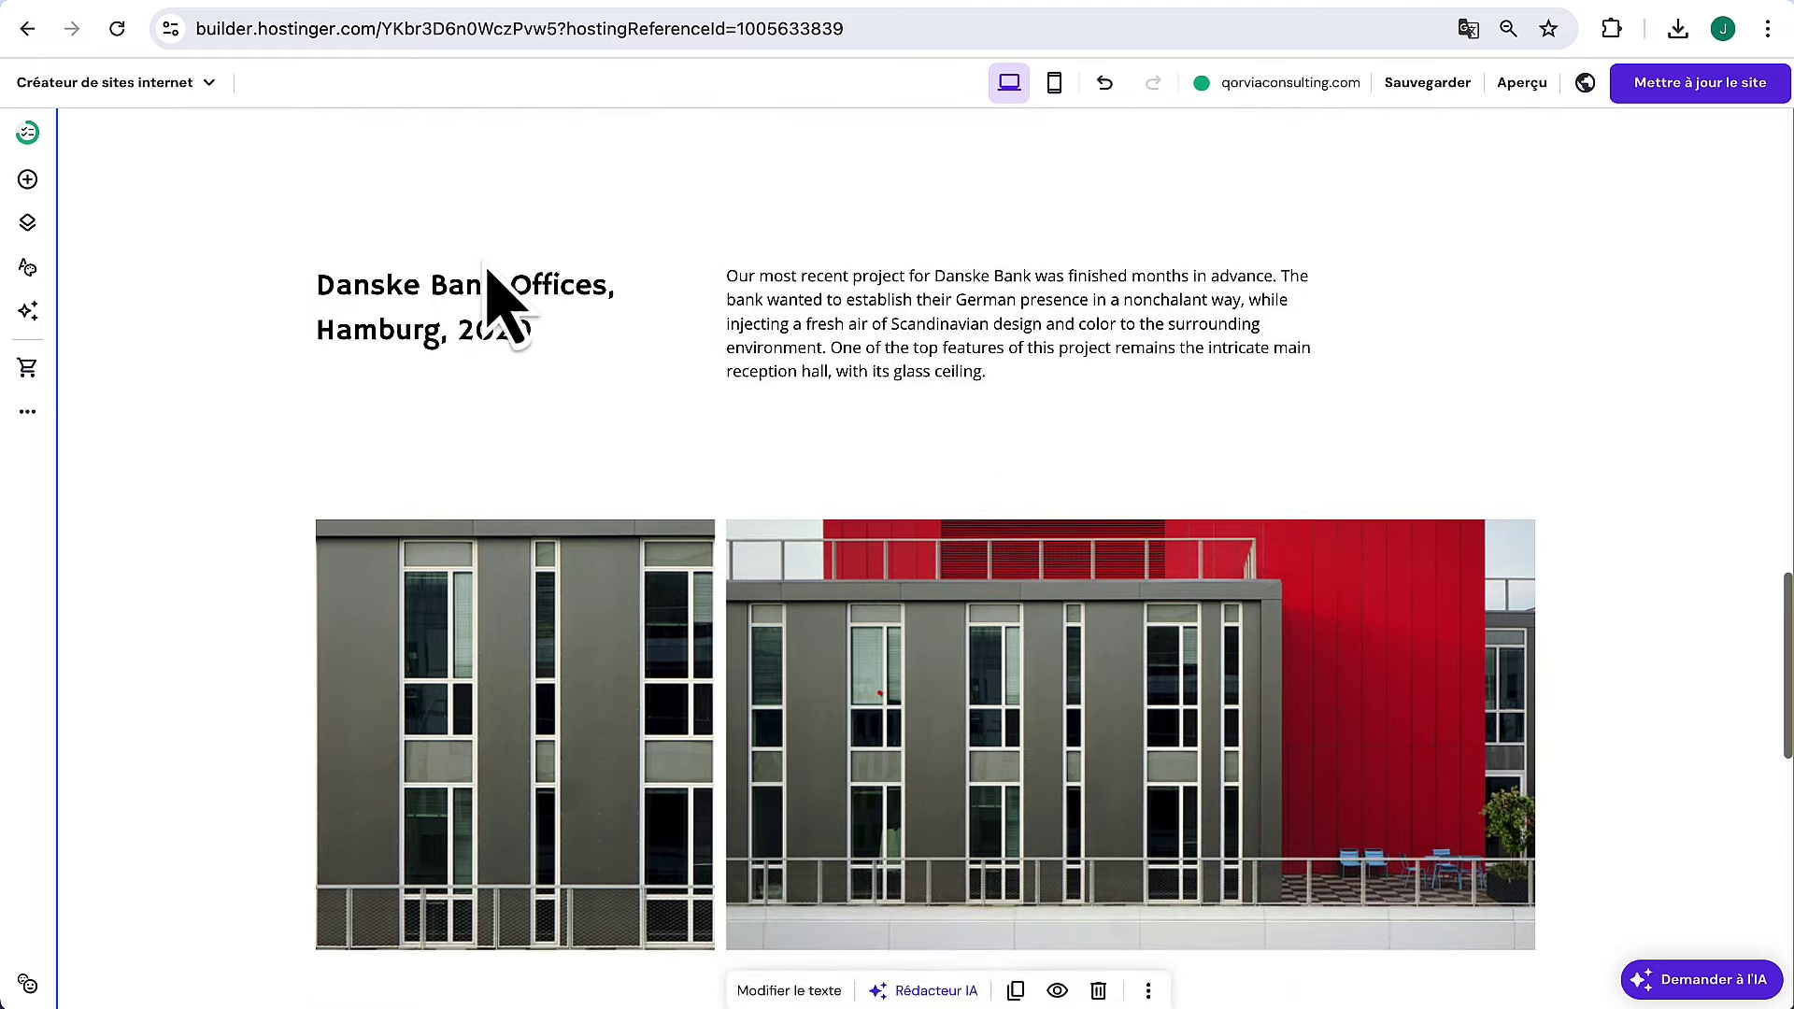
{"action": "left_click", "coordinate": [501, 295]}
{"action": "left_click_drag", "start_coordinate": [472, 356], "coordinate": [486, 1005]}
{"action": "scroll", "coordinate": [559, 687], "scroll_direction": "down", "scroll_amount": 4}
{"action": "scroll", "coordinate": [559, 687], "scroll_direction": "down", "scroll_amount": 3}
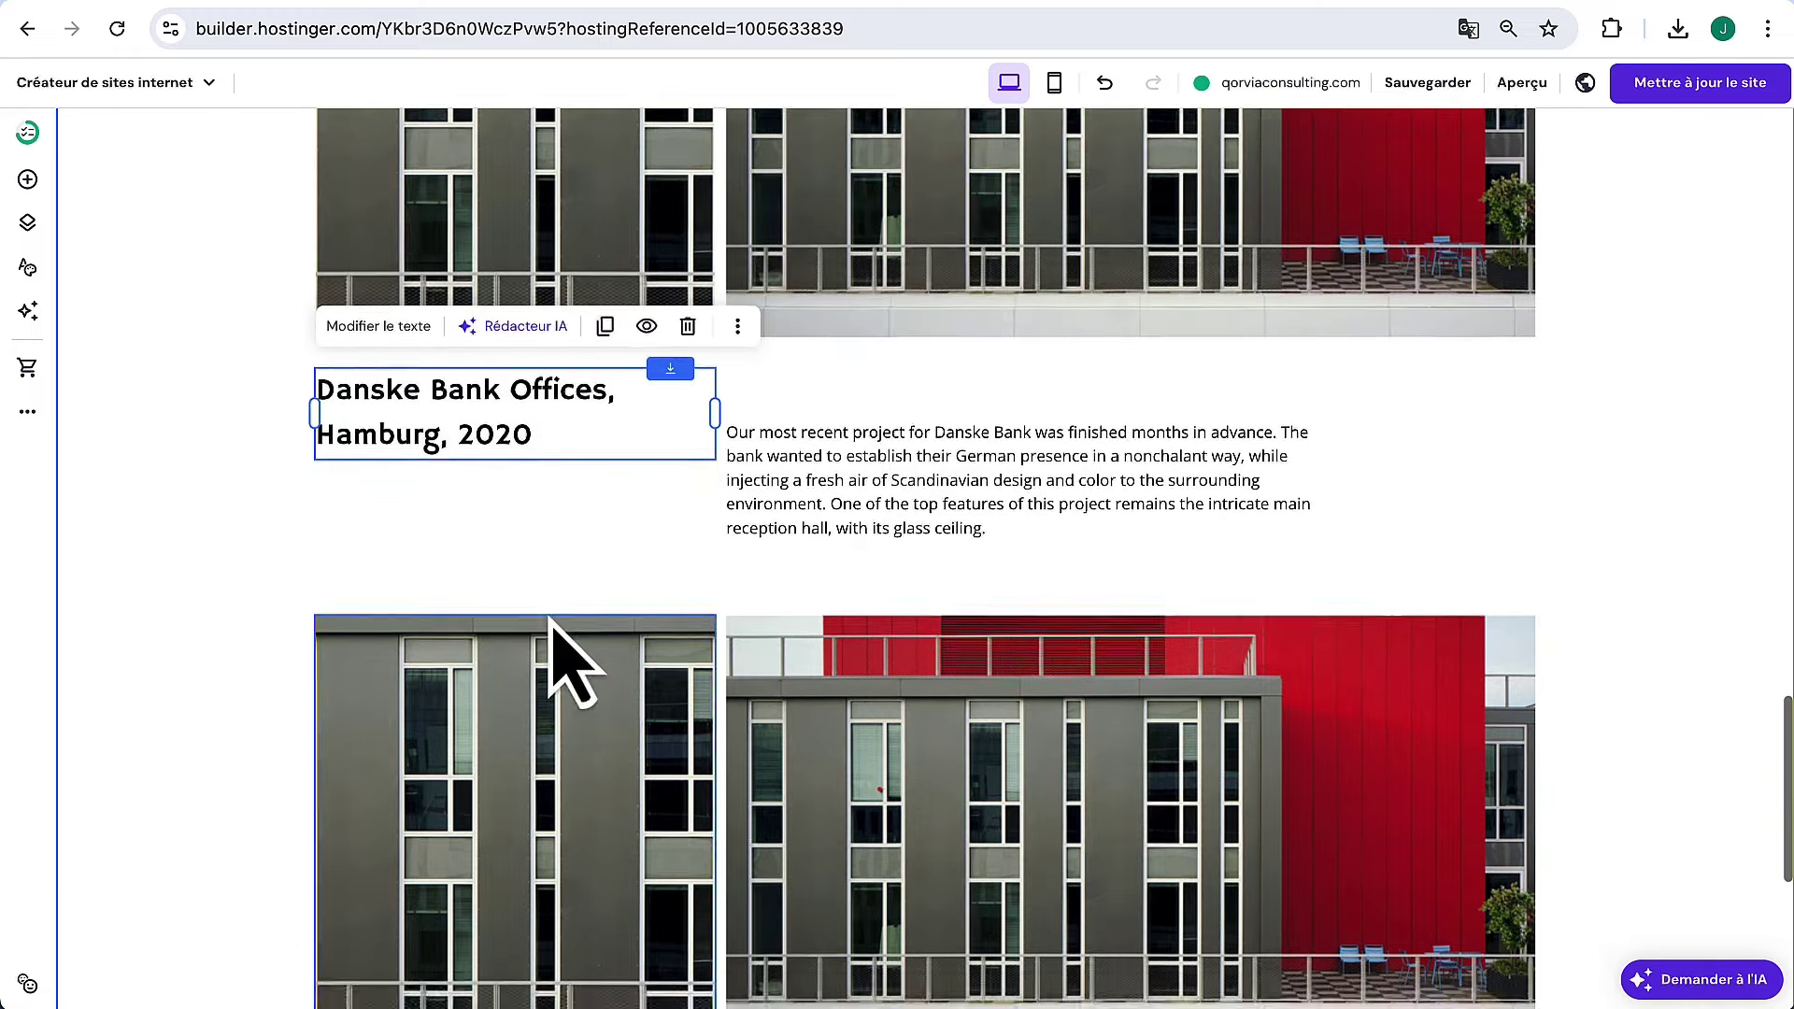
{"action": "left_click_drag", "start_coordinate": [528, 449], "coordinate": [524, 501]}
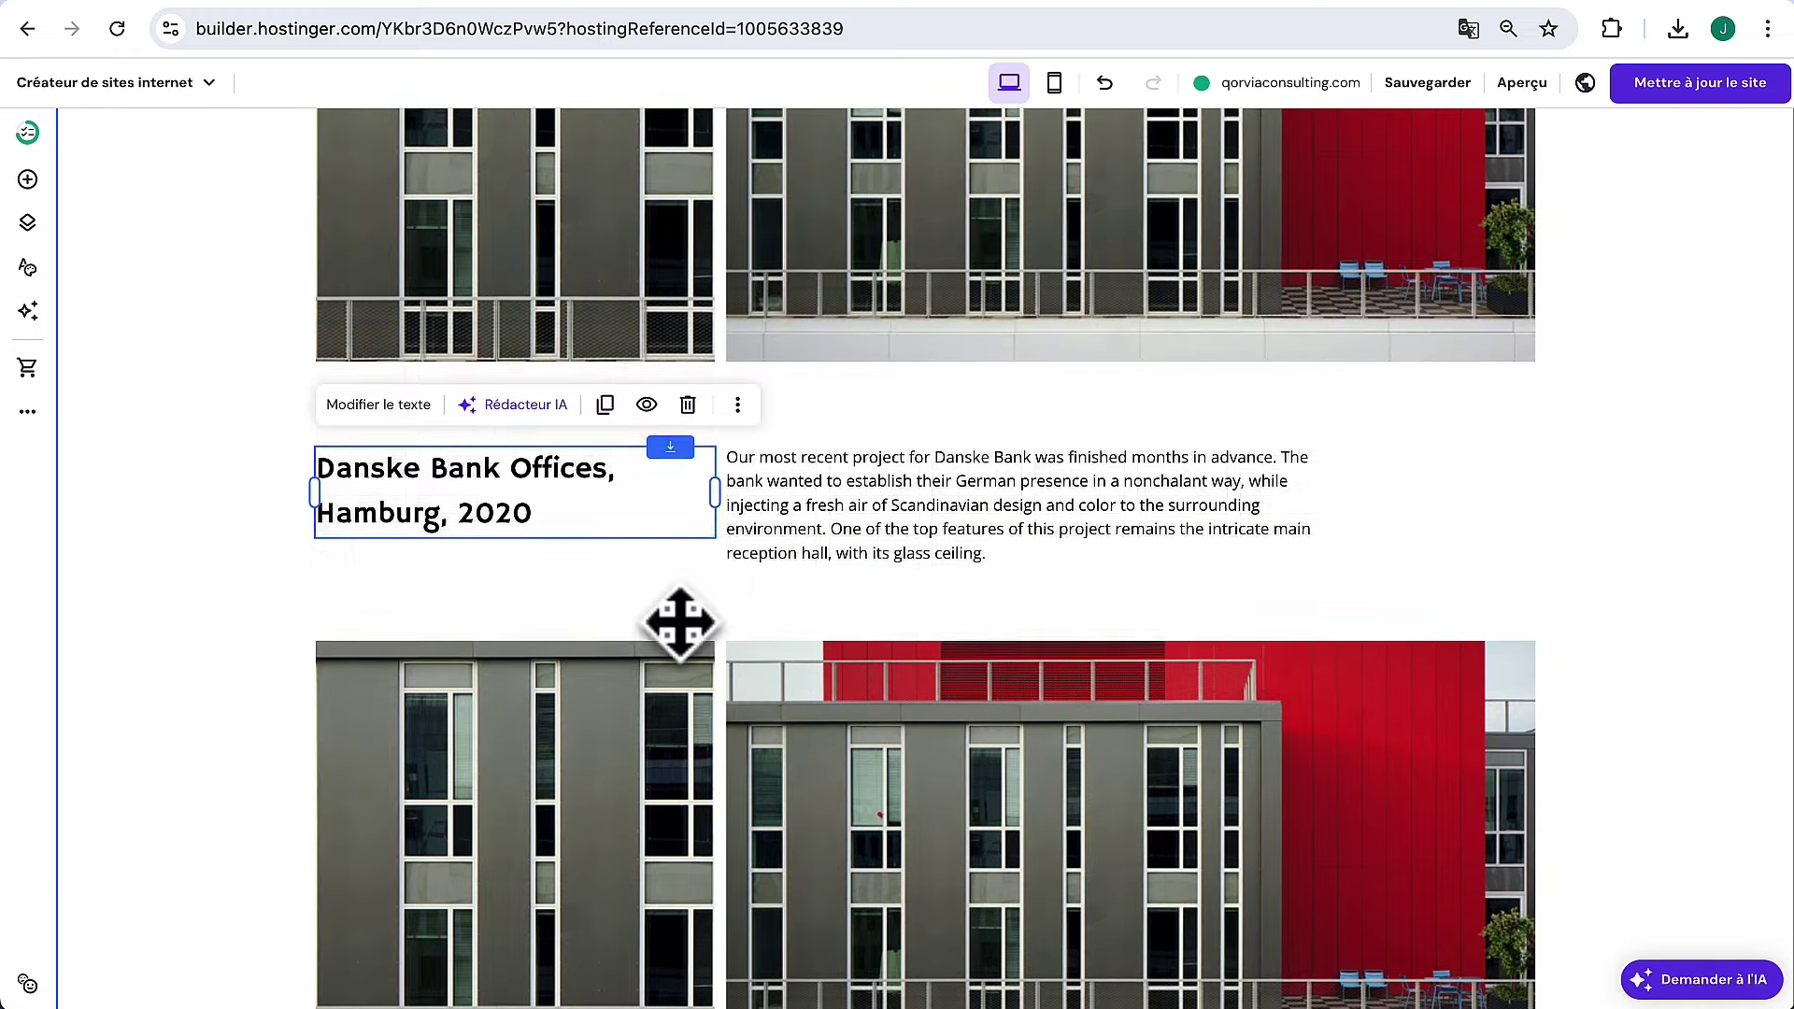
Extend the projects section downward to leave empty space between the duplicated images and the footer
{"action": "scroll", "coordinate": [692, 631], "scroll_direction": "down", "scroll_amount": 4}
{"action": "left_click_drag", "start_coordinate": [1509, 865], "coordinate": [1501, 990]}
{"action": "mouse_move", "coordinate": [1202, 601]}
{"action": "left_mouse_down"}
{"action": "mouse_move", "coordinate": [1213, 641]}
{"action": "mouse_move", "coordinate": [1194, 593]}
{"action": "left_mouse_up"}
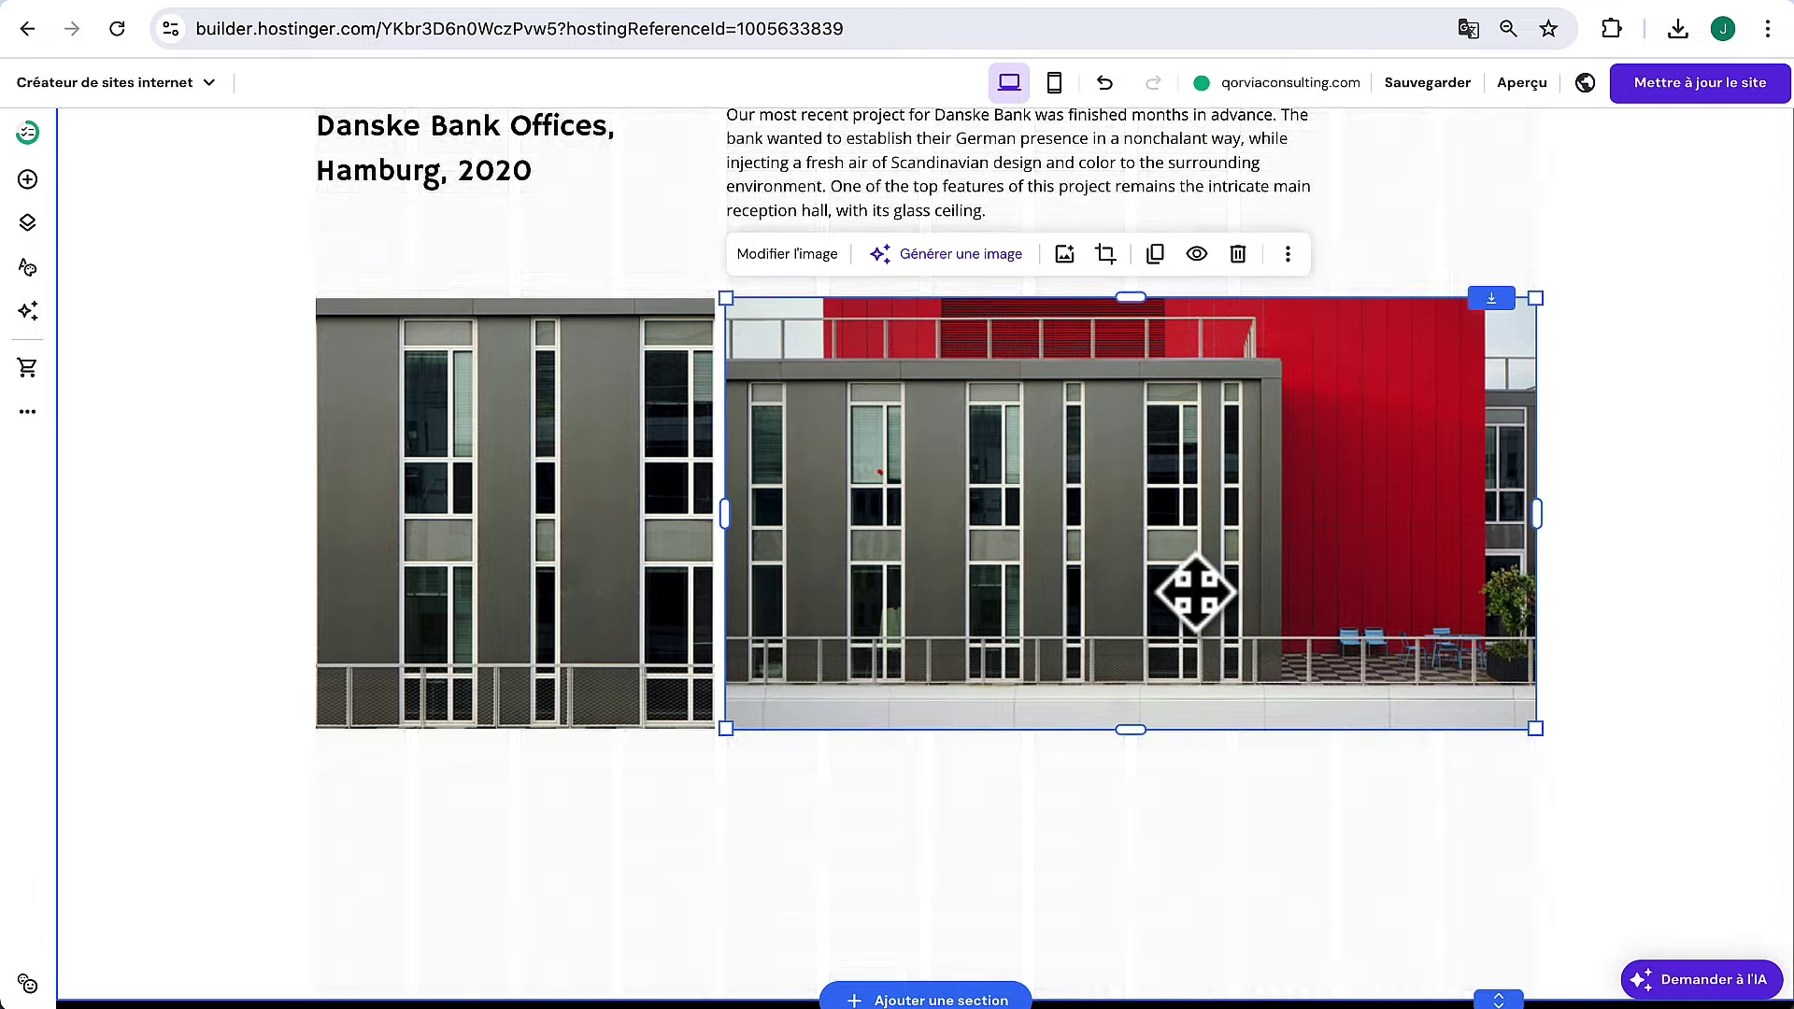
Open the Services page and examine its introduction and the numbered service images, headings and descriptions
{"action": "scroll", "coordinate": [1470, 389], "scroll_direction": "up", "scroll_amount": 5}
{"action": "scroll", "coordinate": [1453, 482], "scroll_direction": "up", "scroll_amount": 10}
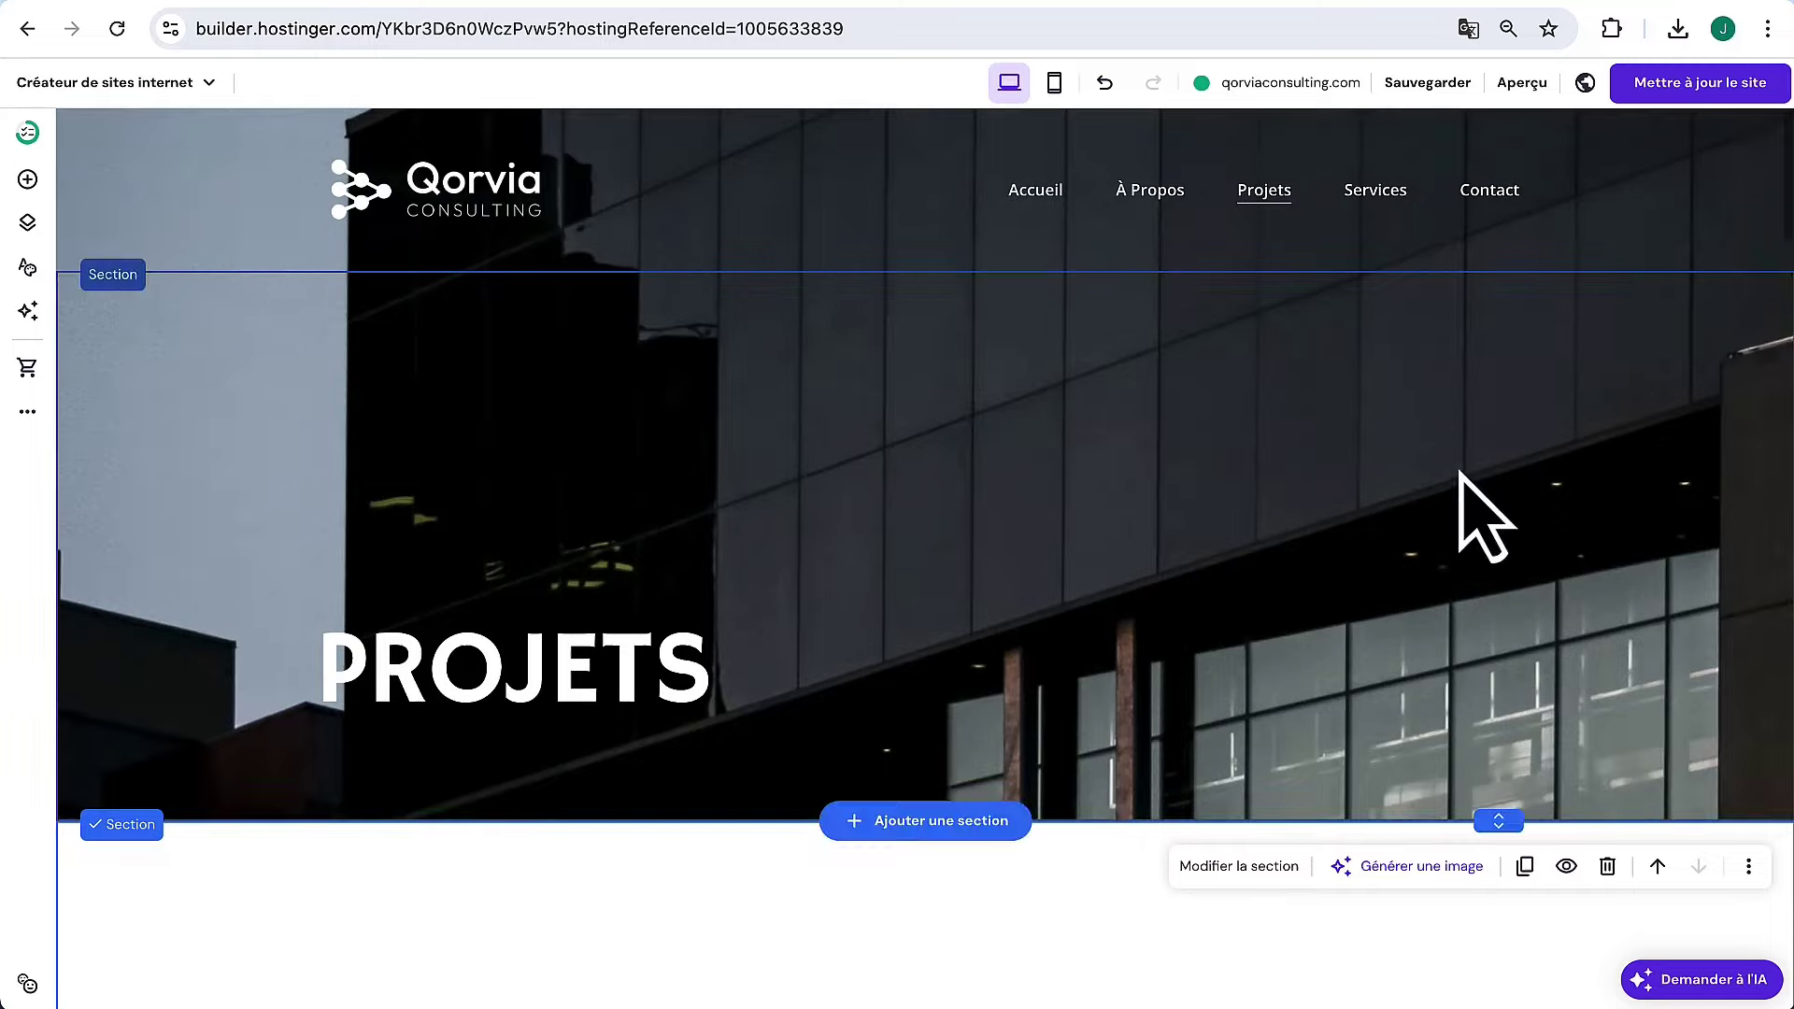
{"action": "left_click", "coordinate": [1383, 199]}
{"action": "scroll", "coordinate": [781, 749], "scroll_direction": "down", "scroll_amount": 10}
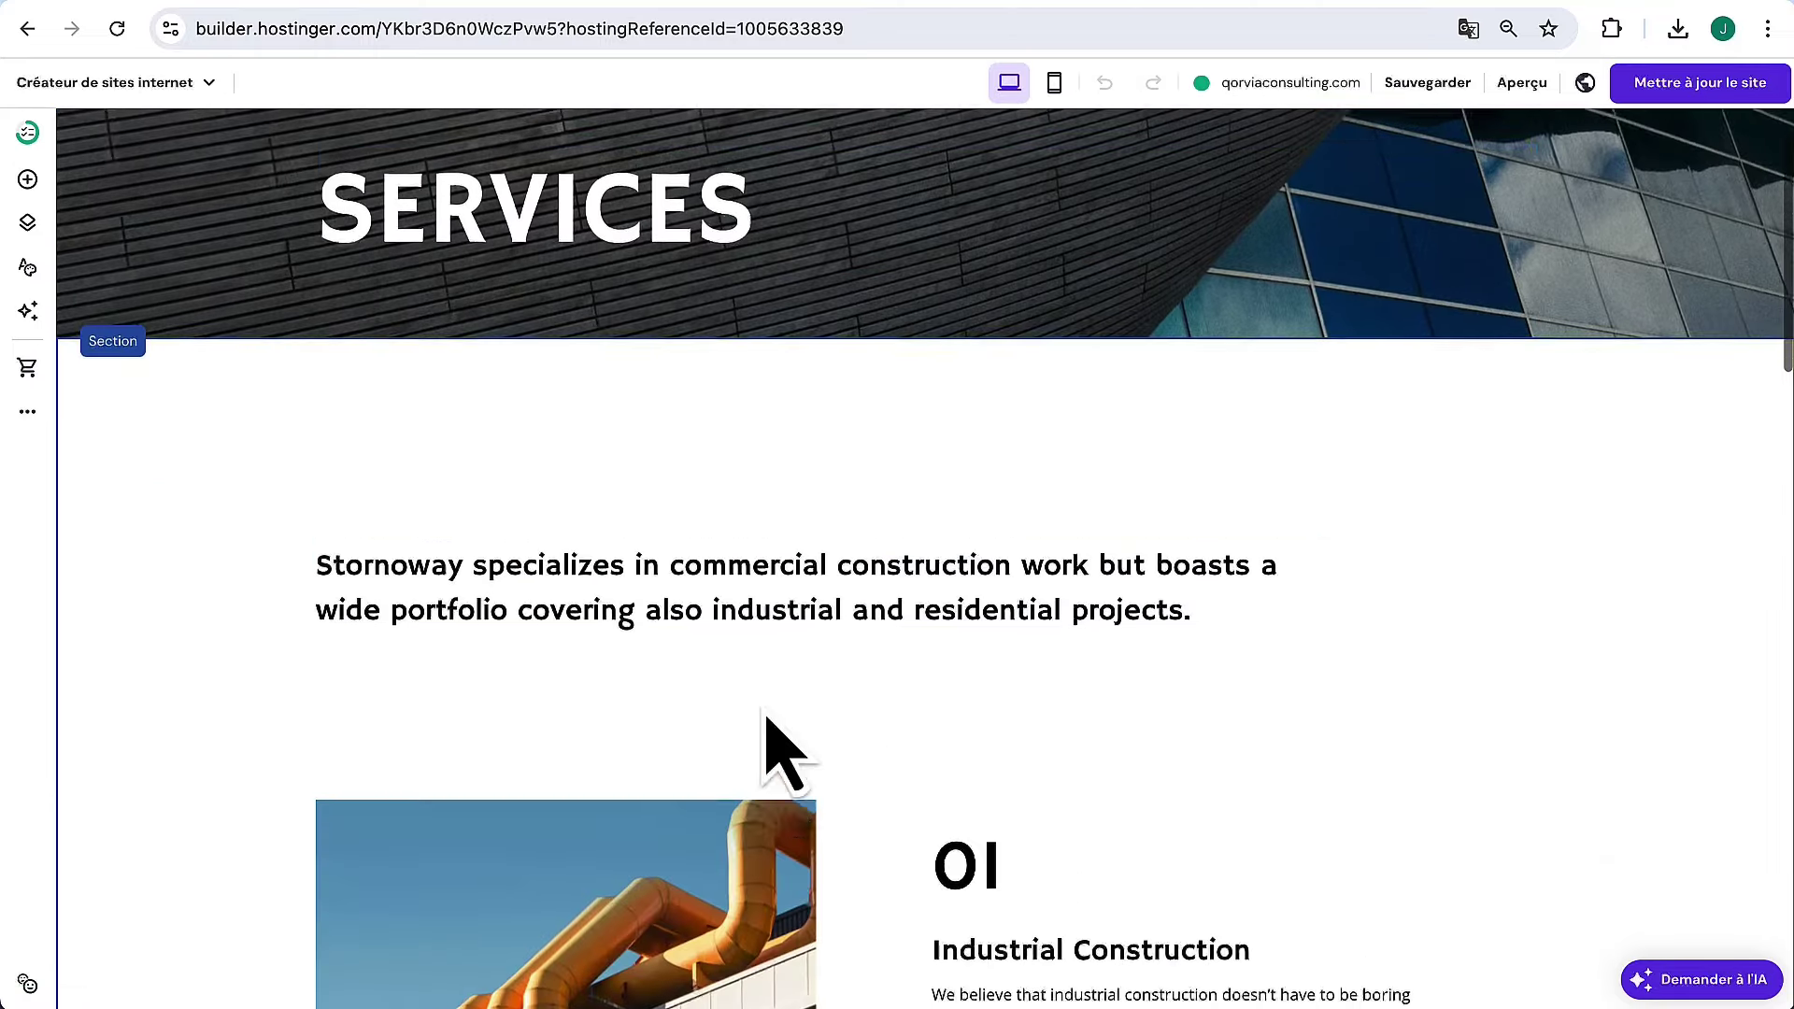
{"action": "left_click", "coordinate": [649, 353]}
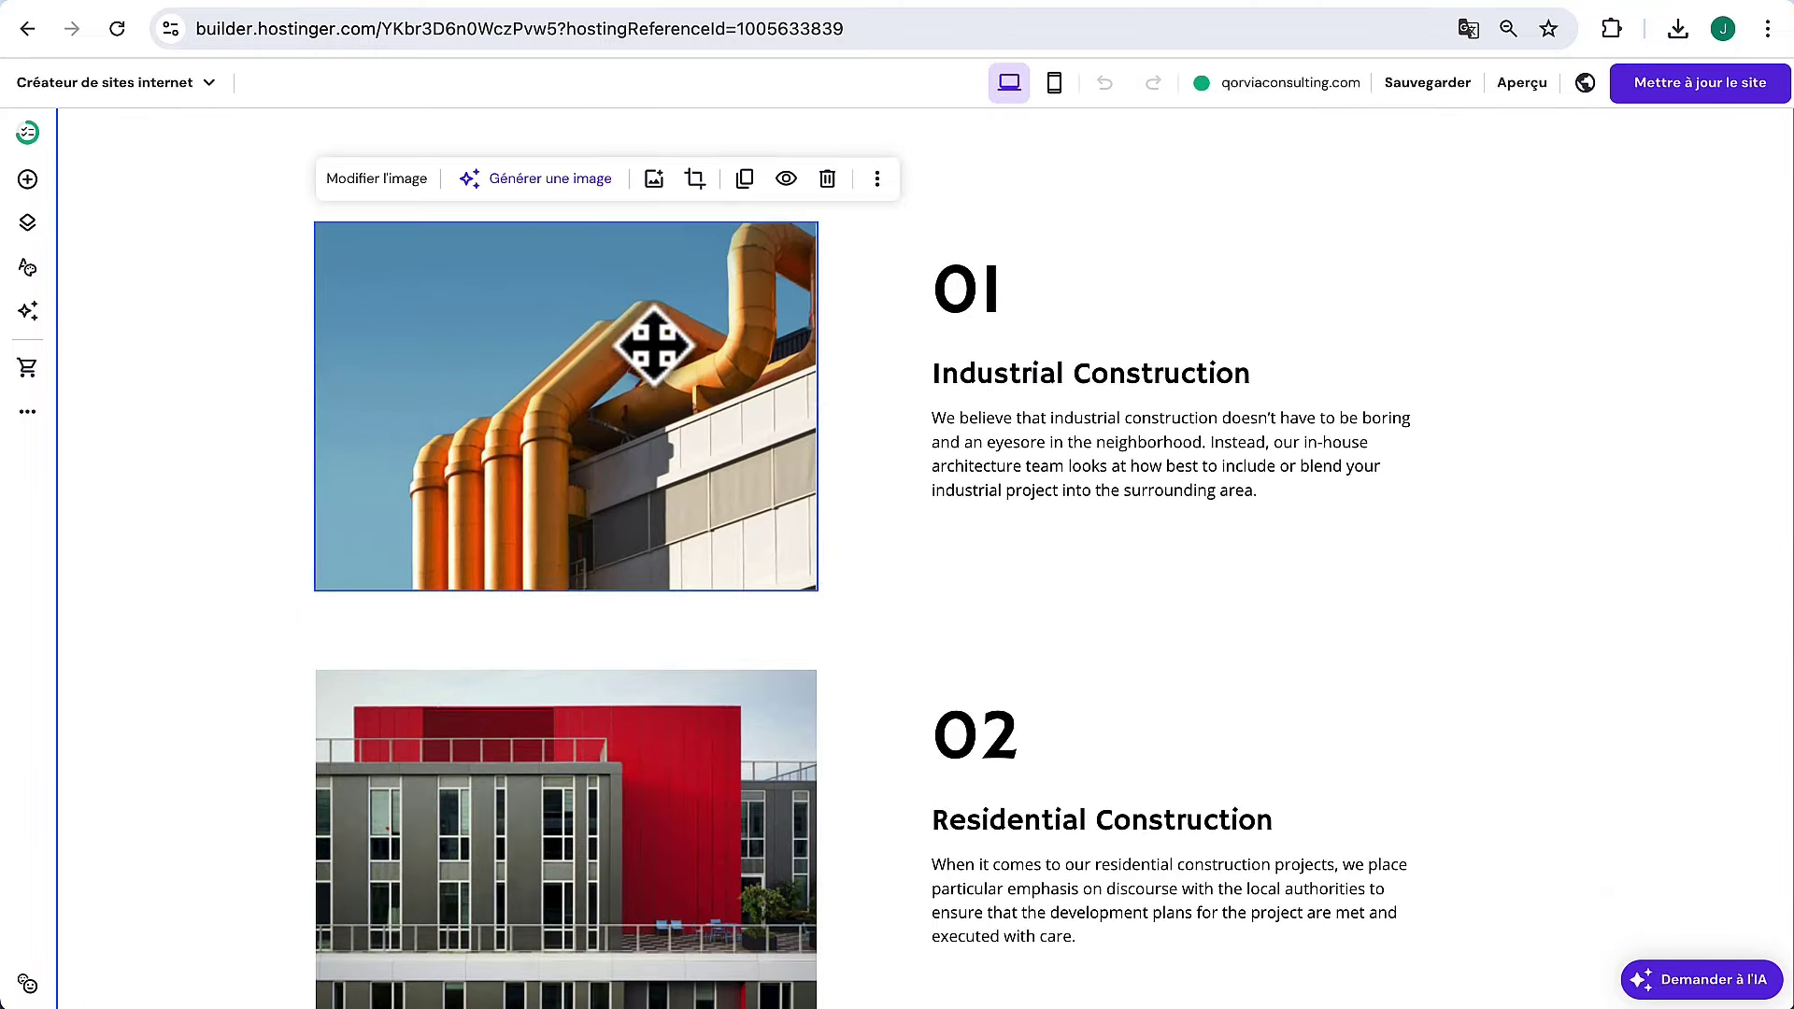
{"action": "left_click", "coordinate": [1069, 372]}
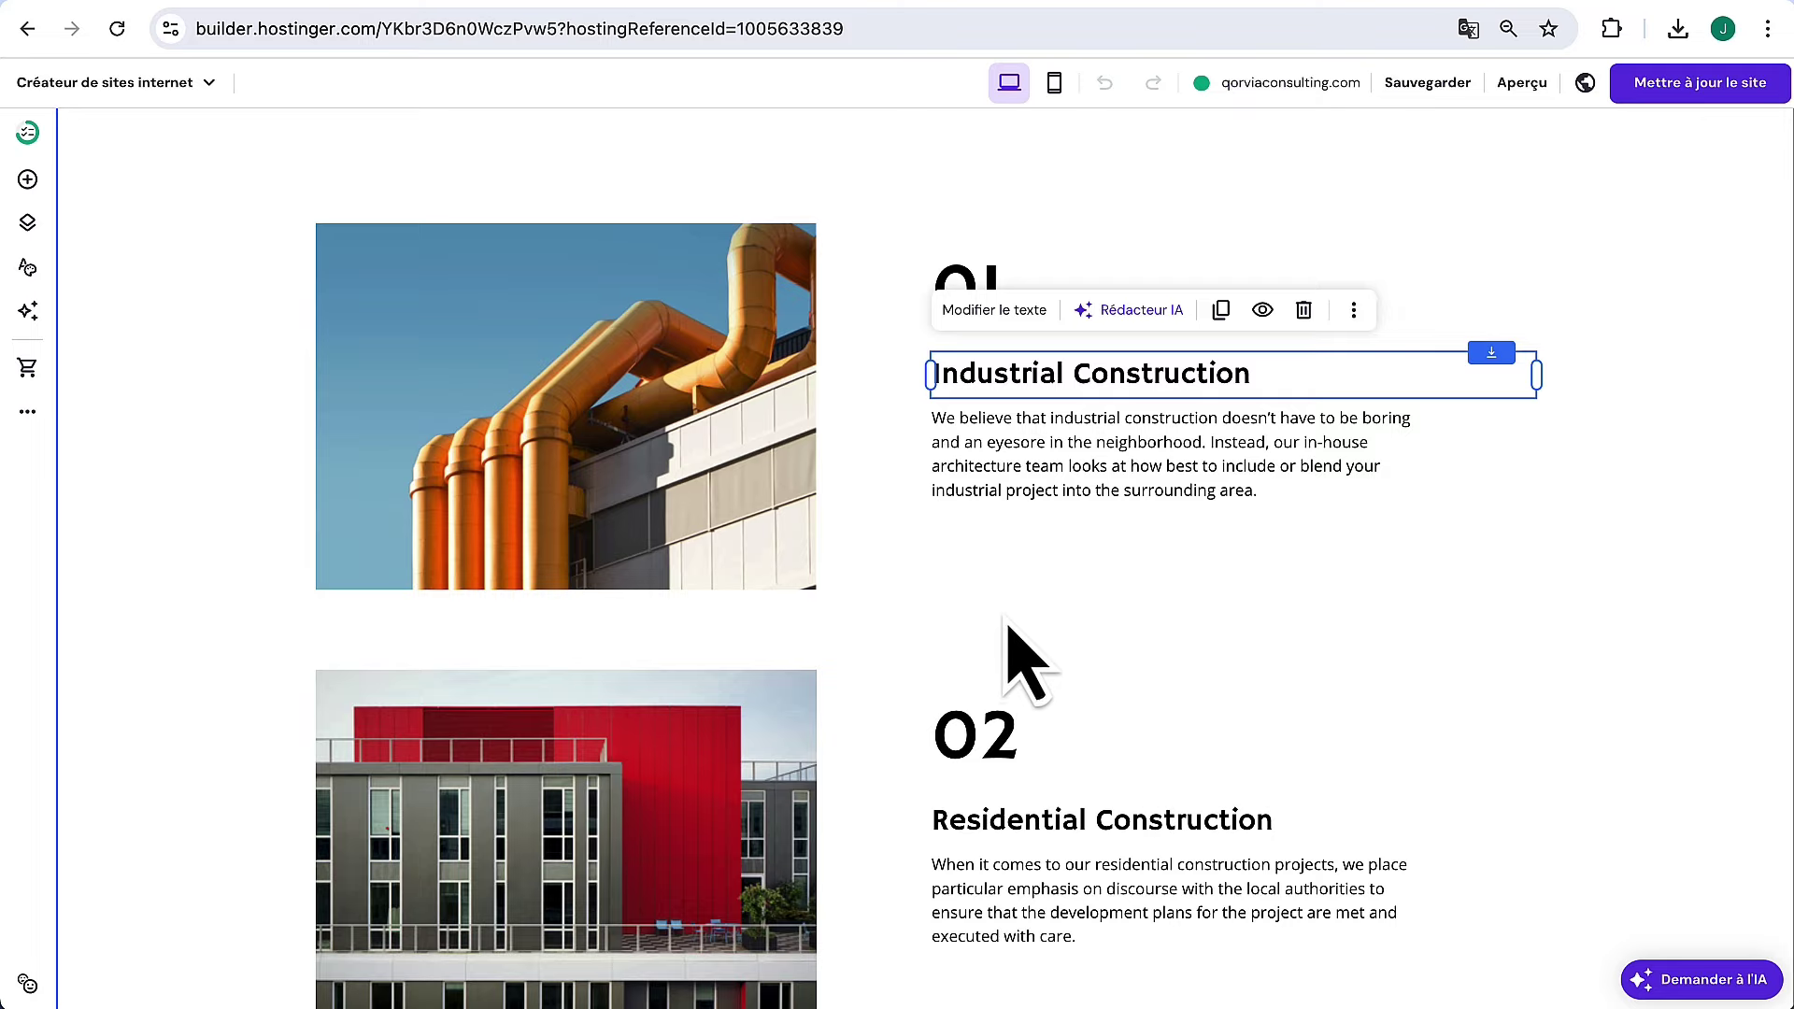
{"action": "scroll", "coordinate": [897, 518], "scroll_direction": "down", "scroll_amount": 7}
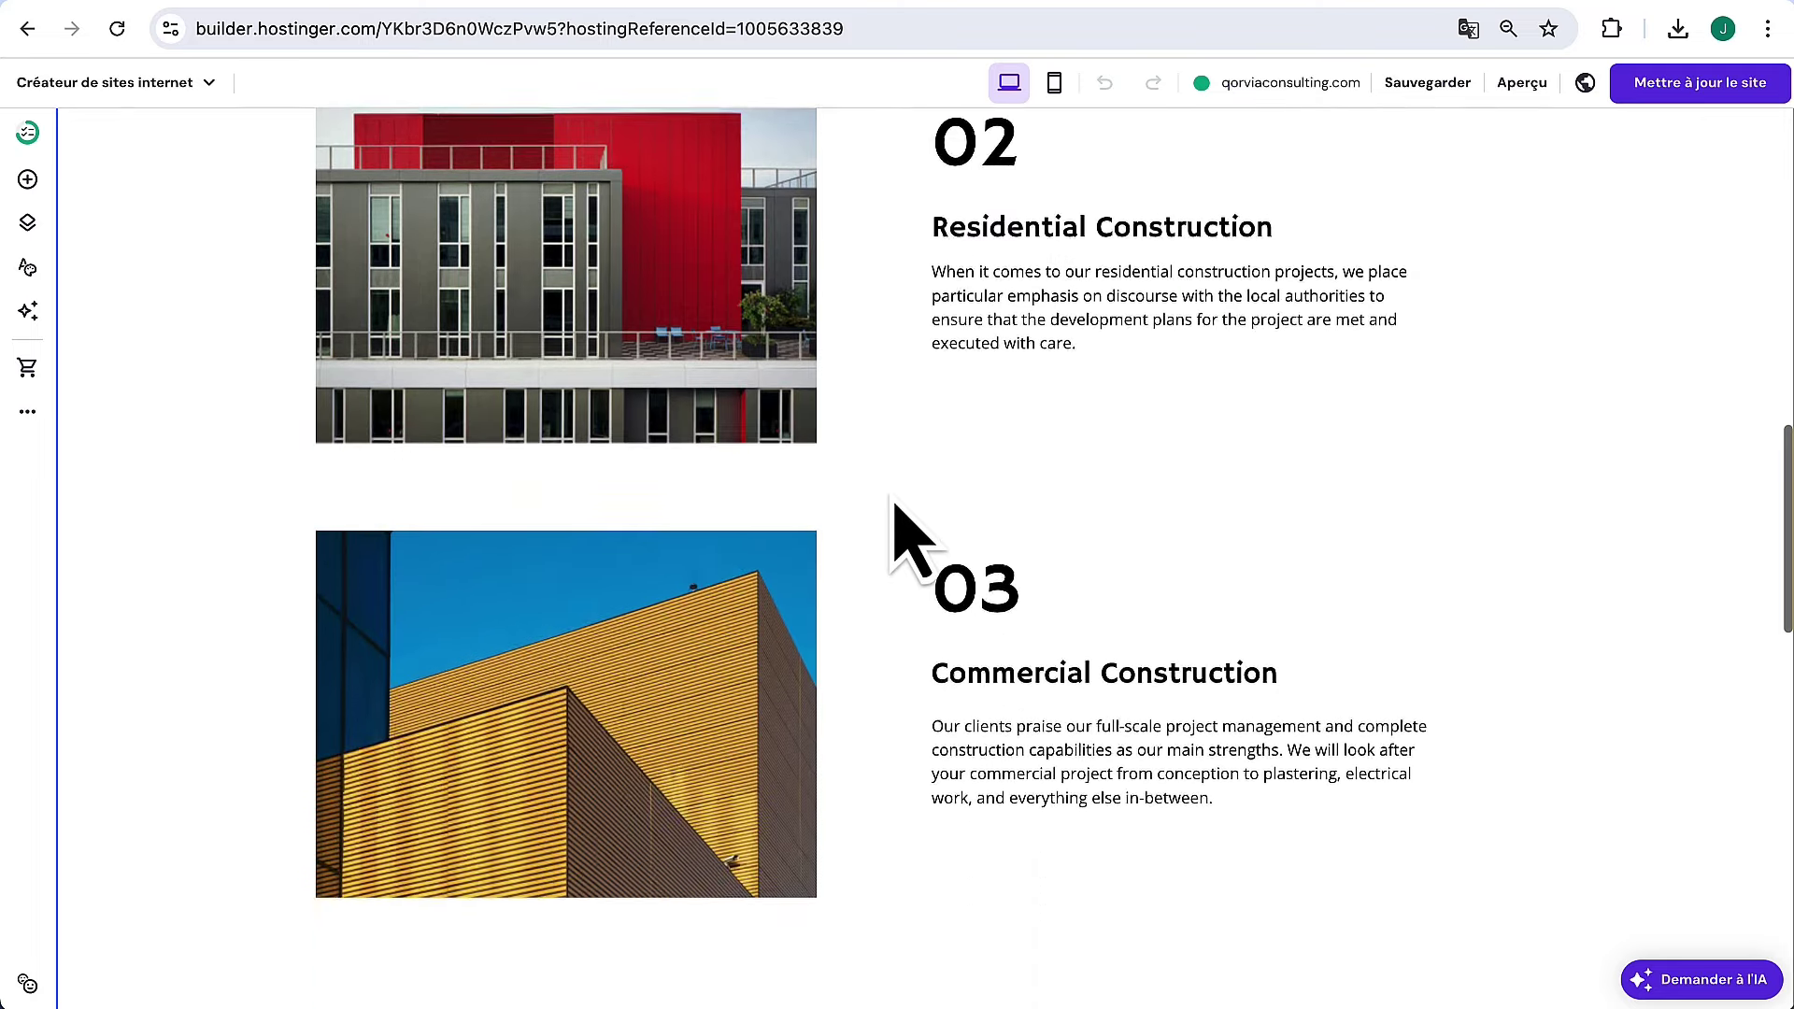
{"action": "scroll", "coordinate": [896, 507], "scroll_direction": "down", "scroll_amount": 2}
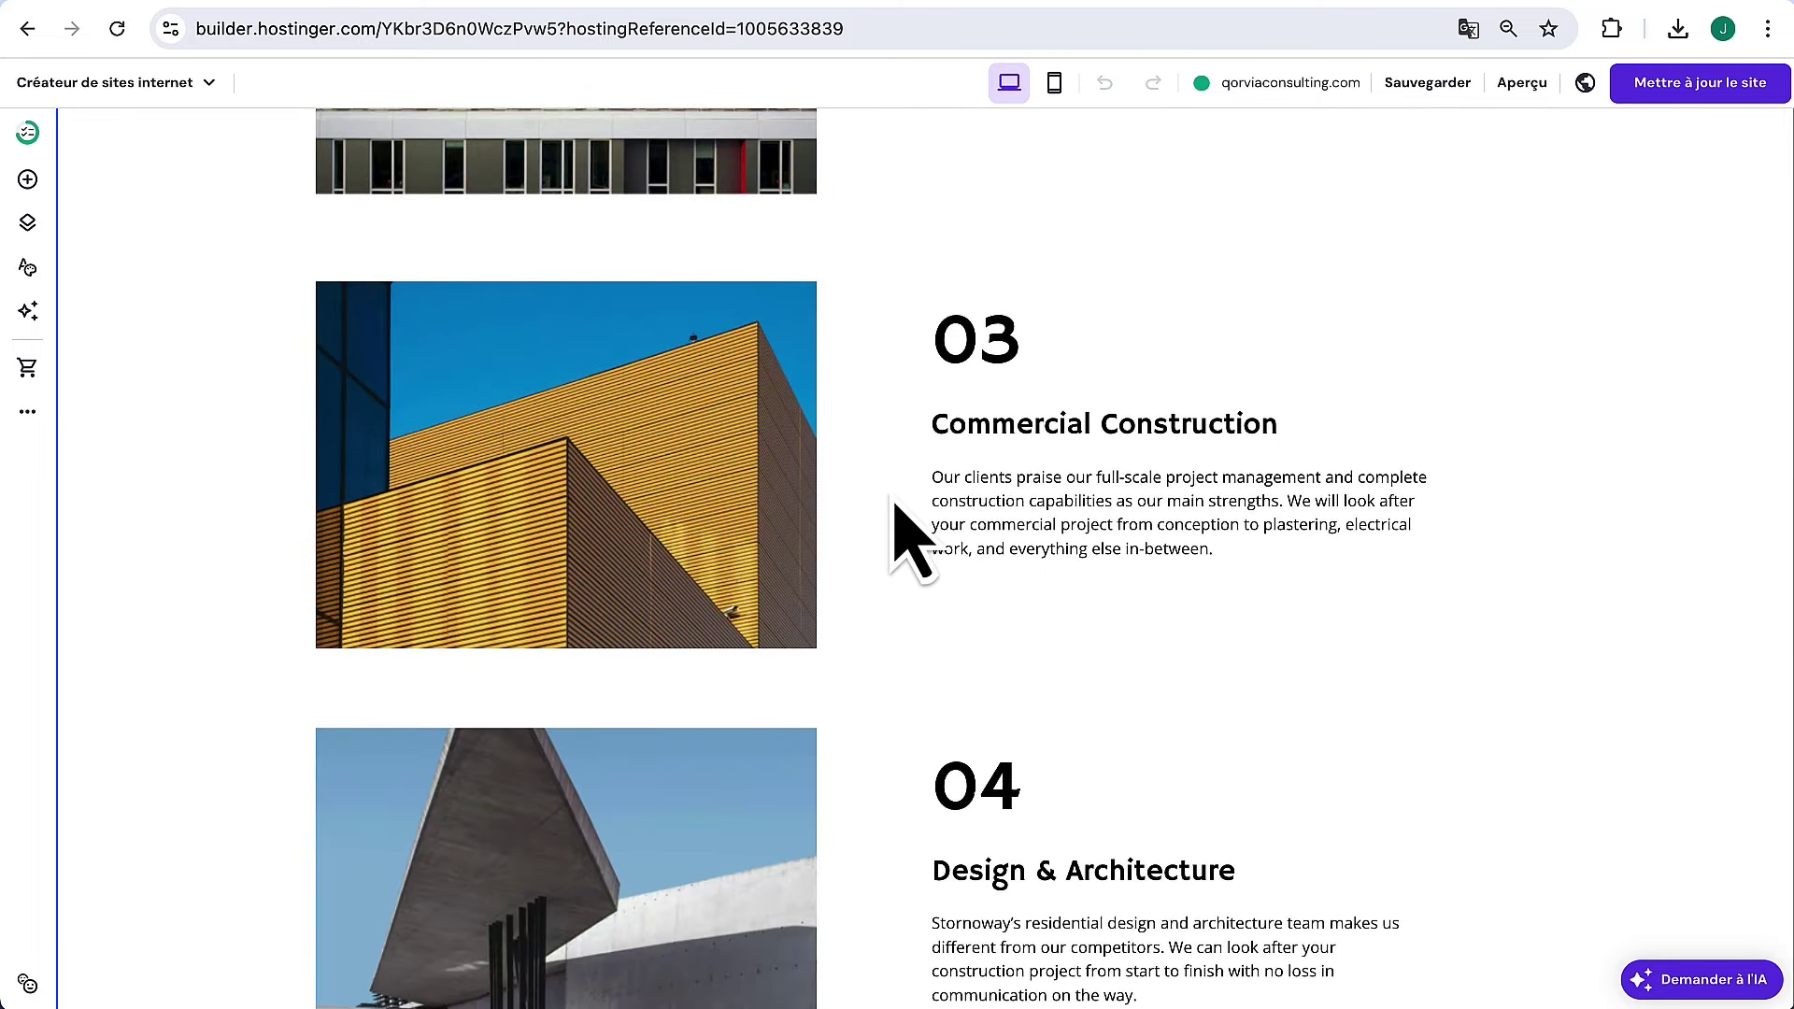
Open the Contact page and examine its heading, map, address block and contact details
{"action": "scroll", "coordinate": [898, 523], "scroll_direction": "up", "scroll_amount": 4}
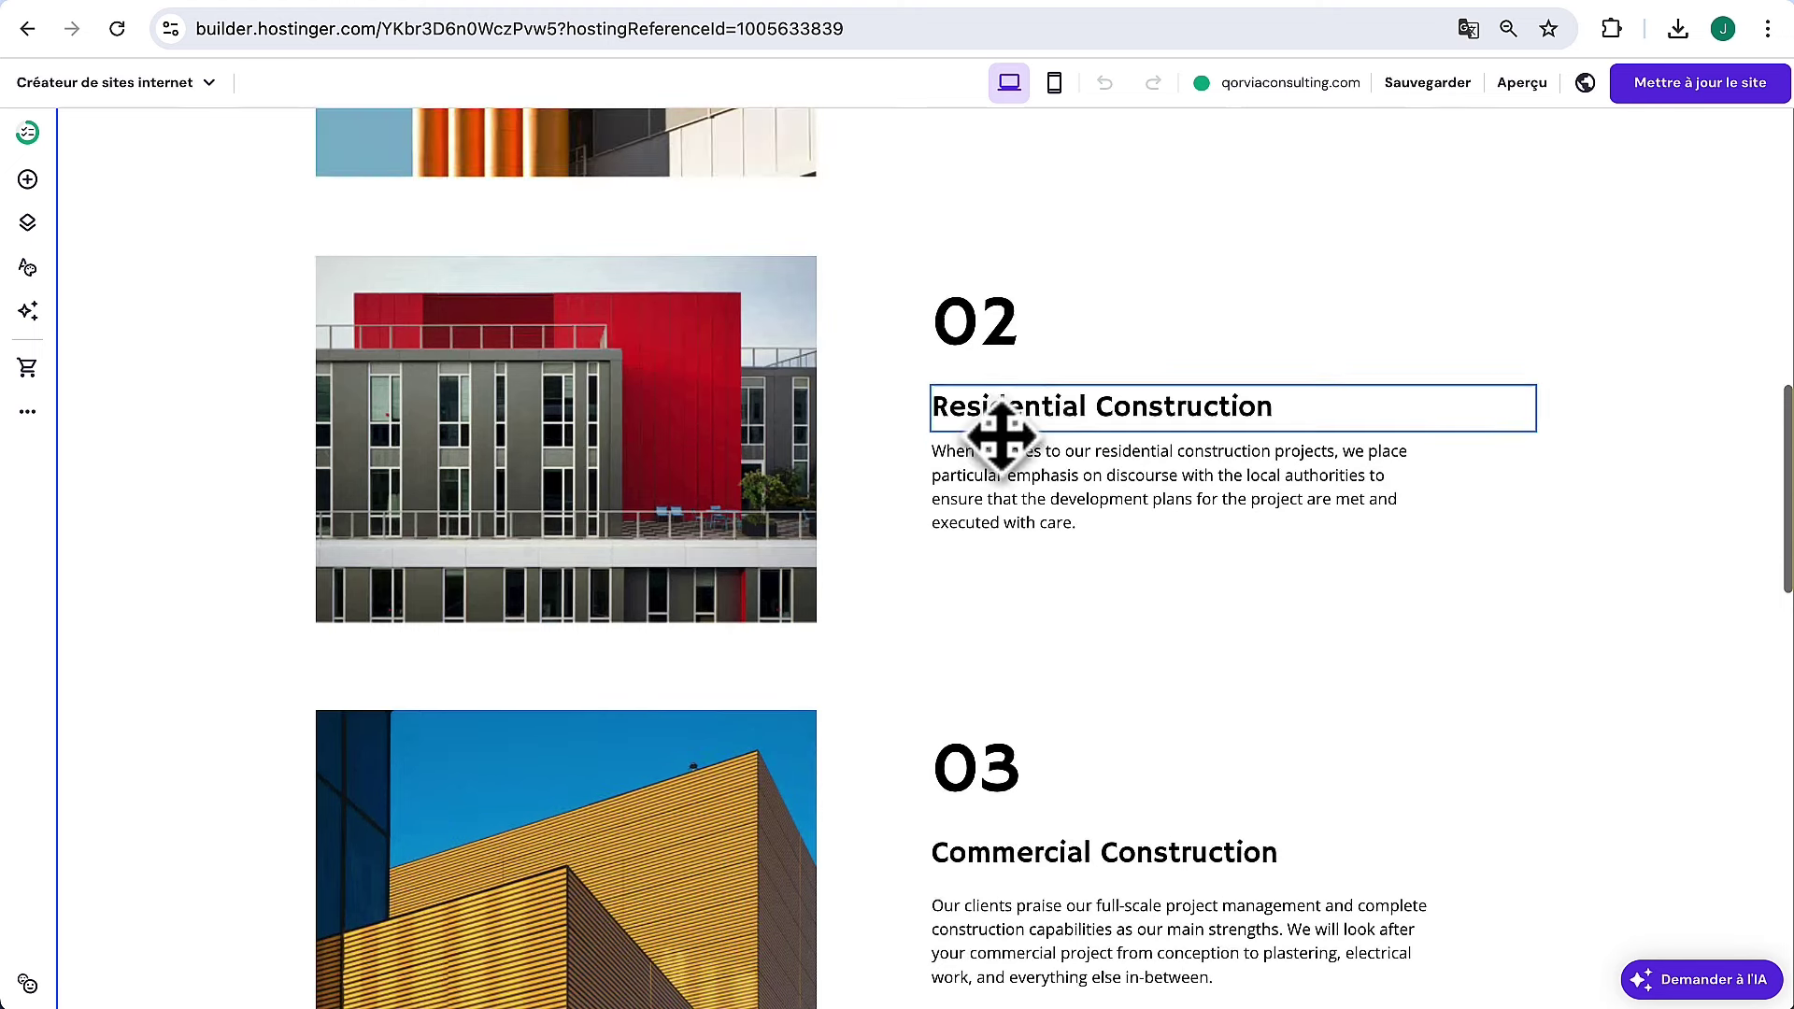
{"action": "left_click", "coordinate": [1164, 567]}
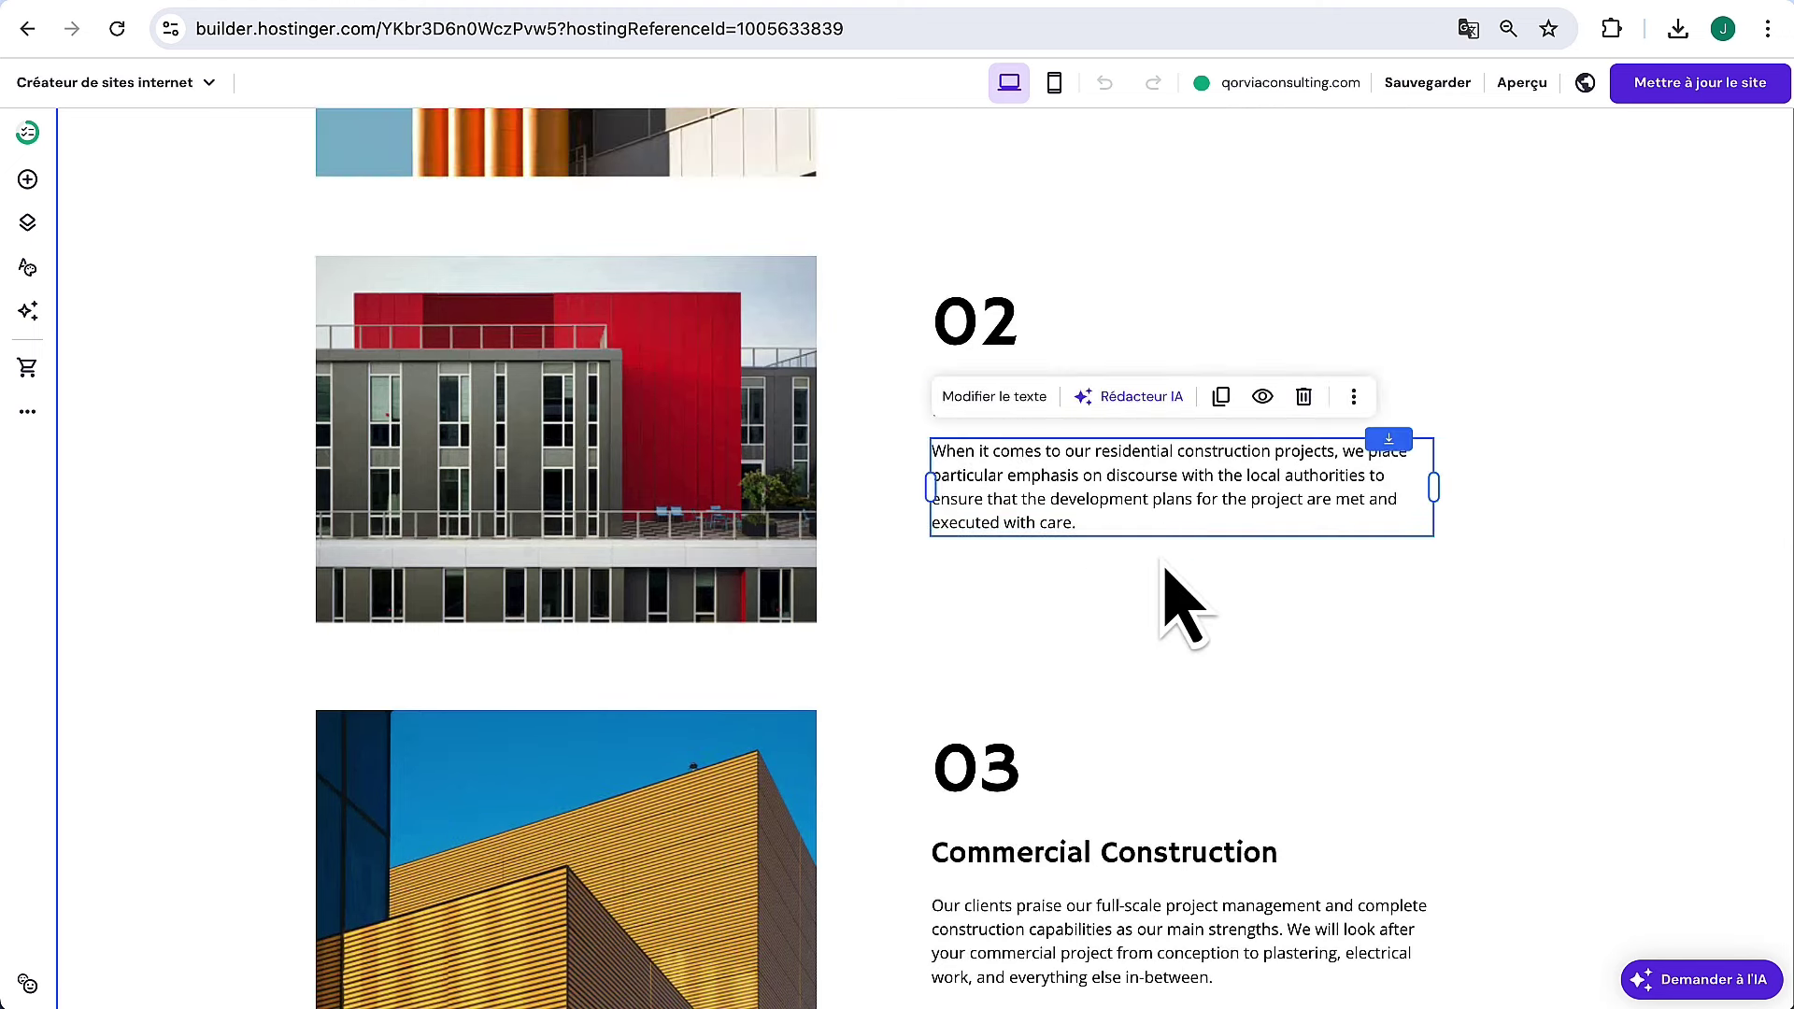
{"action": "scroll", "coordinate": [1151, 591], "scroll_direction": "up", "scroll_amount": 15}
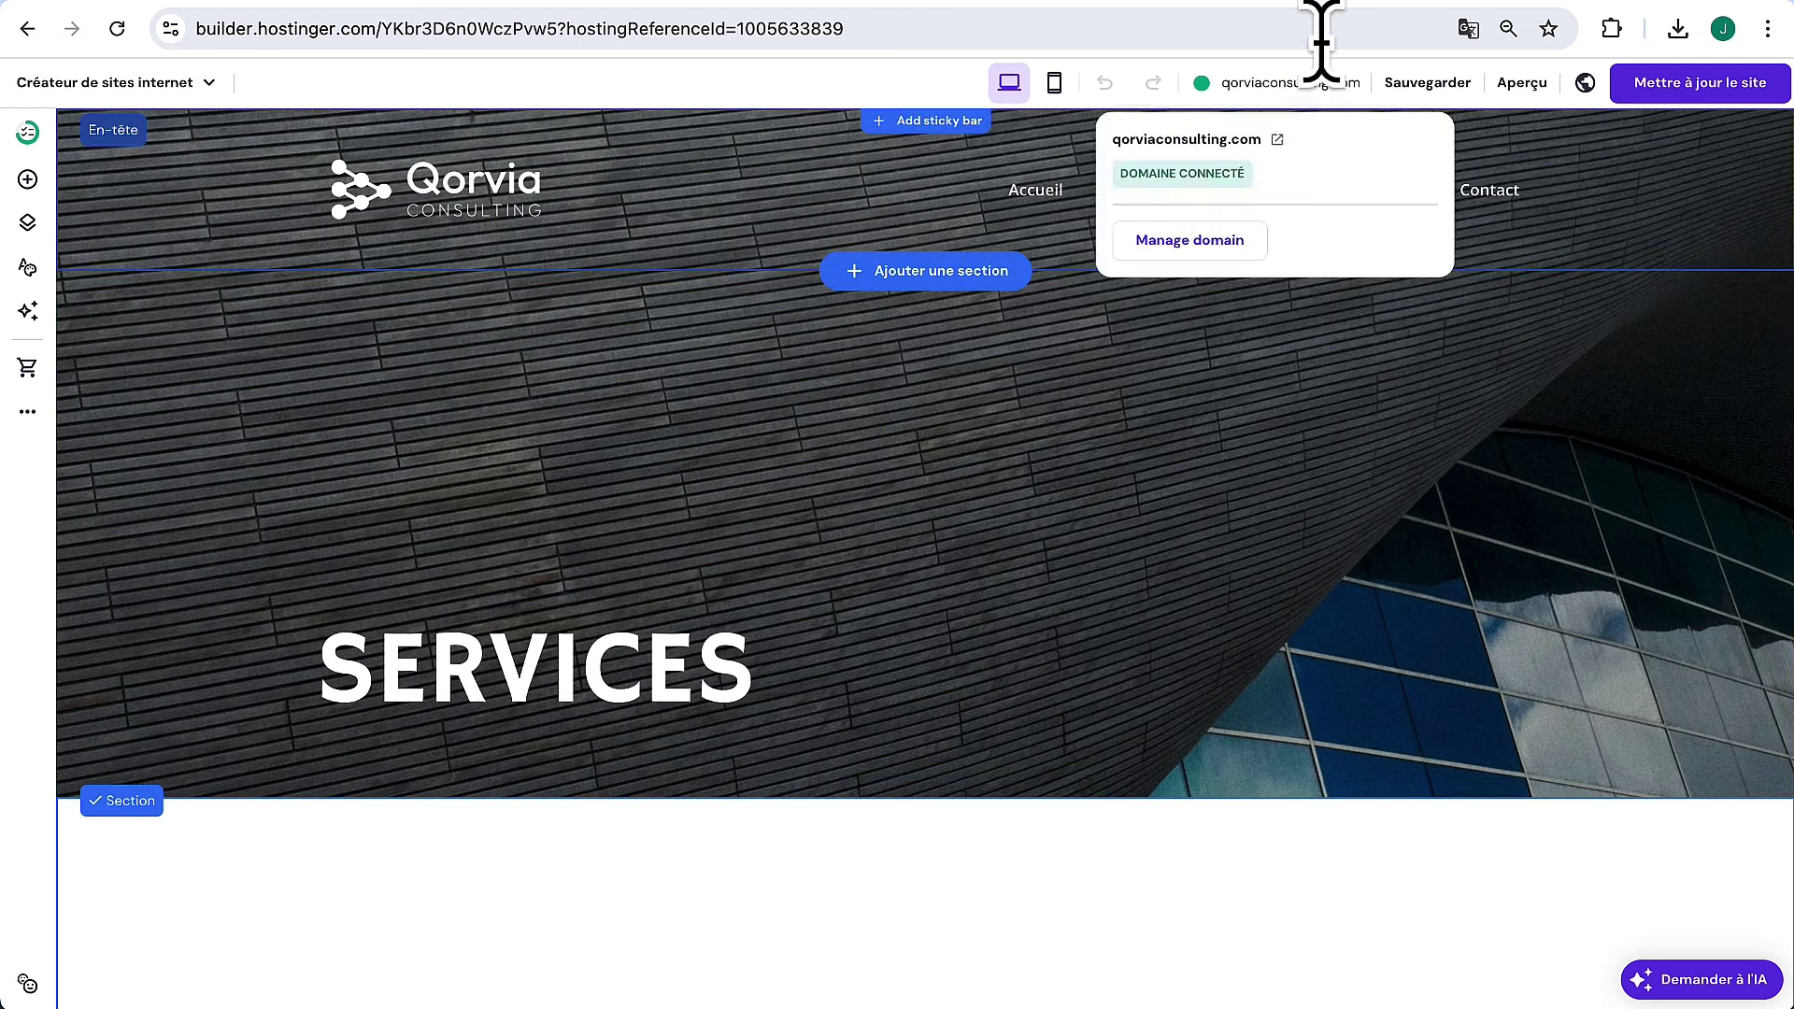
{"action": "left_click", "coordinate": [1515, 190]}
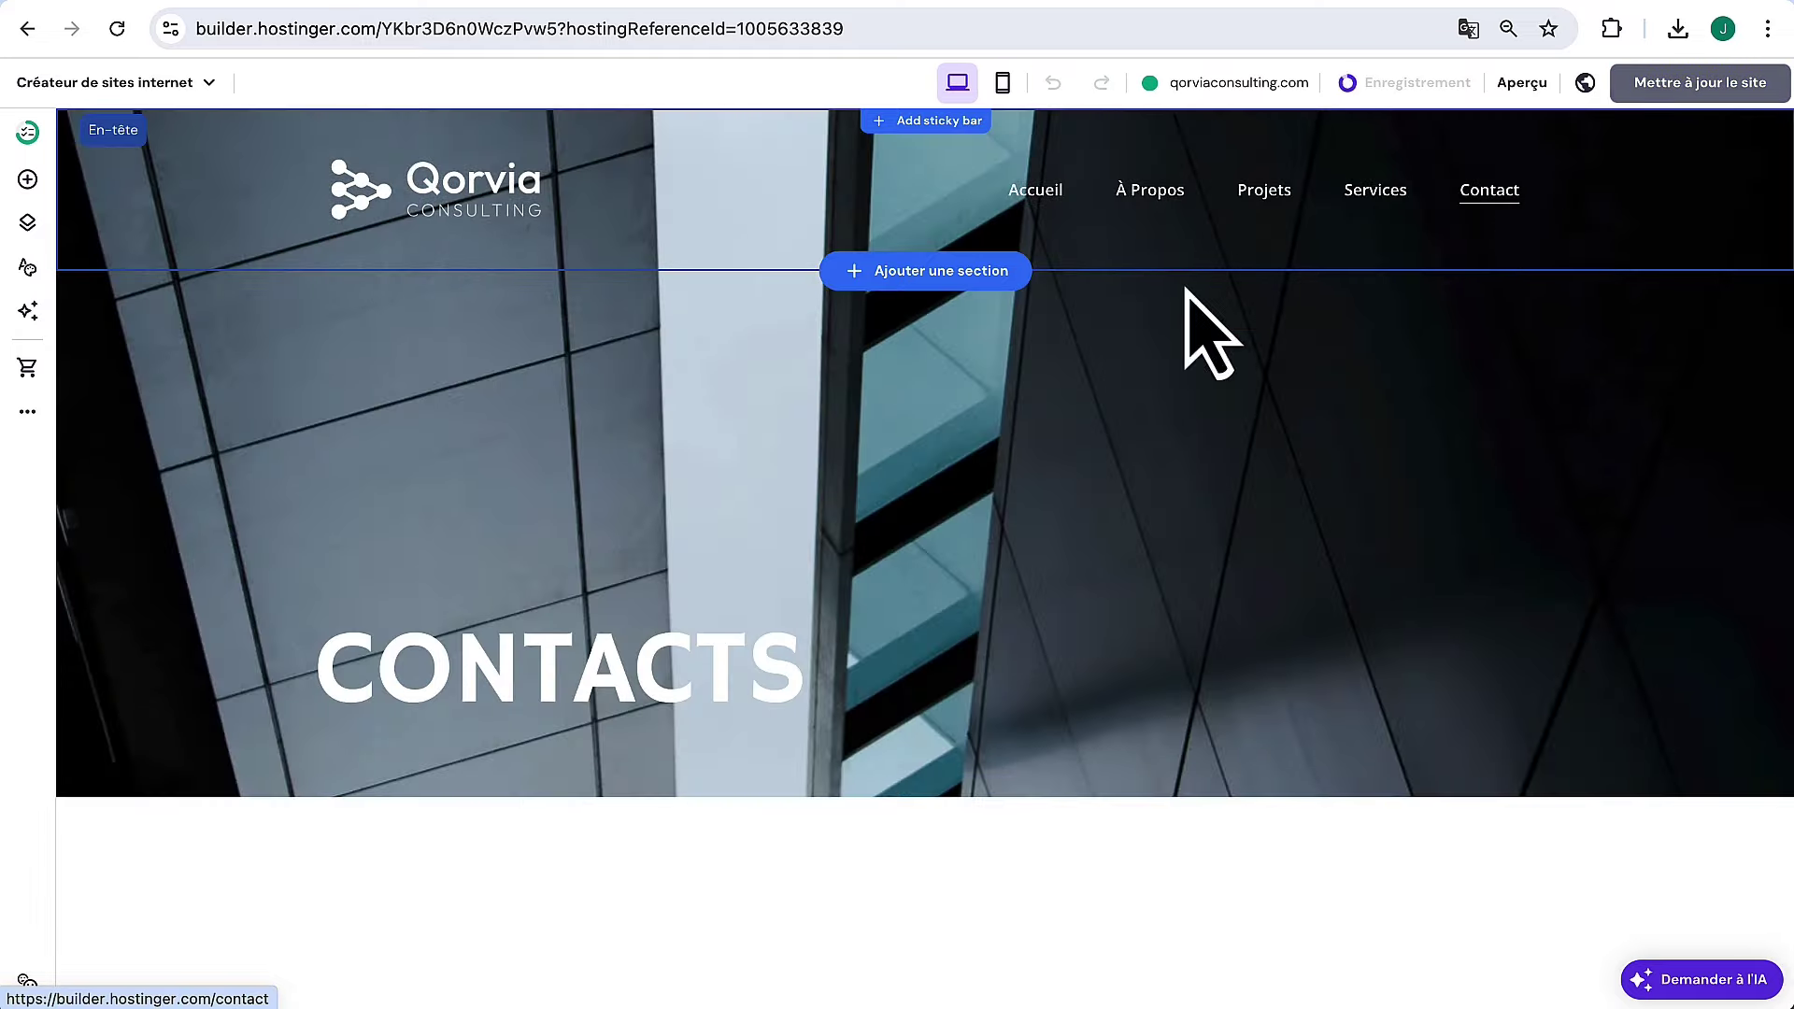
{"action": "scroll", "coordinate": [962, 641], "scroll_direction": "down", "scroll_amount": 7}
{"action": "scroll", "coordinate": [962, 641], "scroll_direction": "down", "scroll_amount": 2}
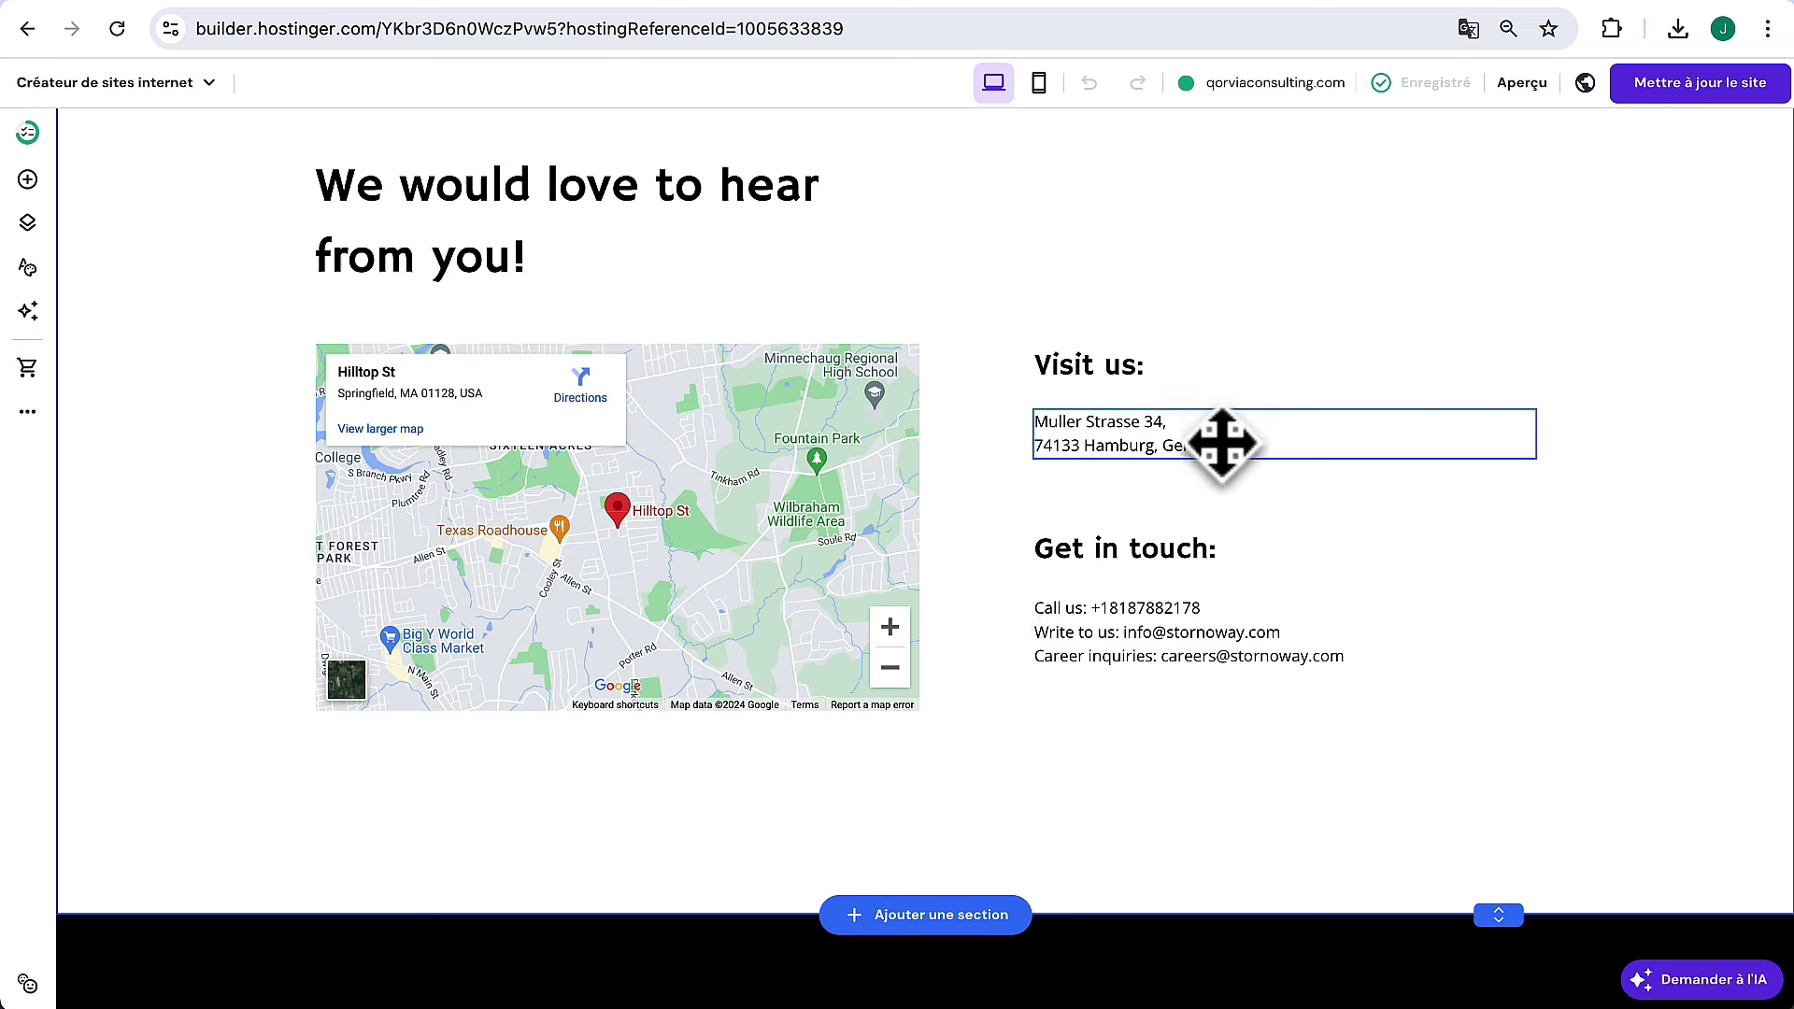
{"action": "scroll", "coordinate": [930, 626], "scroll_direction": "down", "scroll_amount": 3}
{"action": "scroll", "coordinate": [913, 621], "scroll_direction": "up", "scroll_amount": 3}
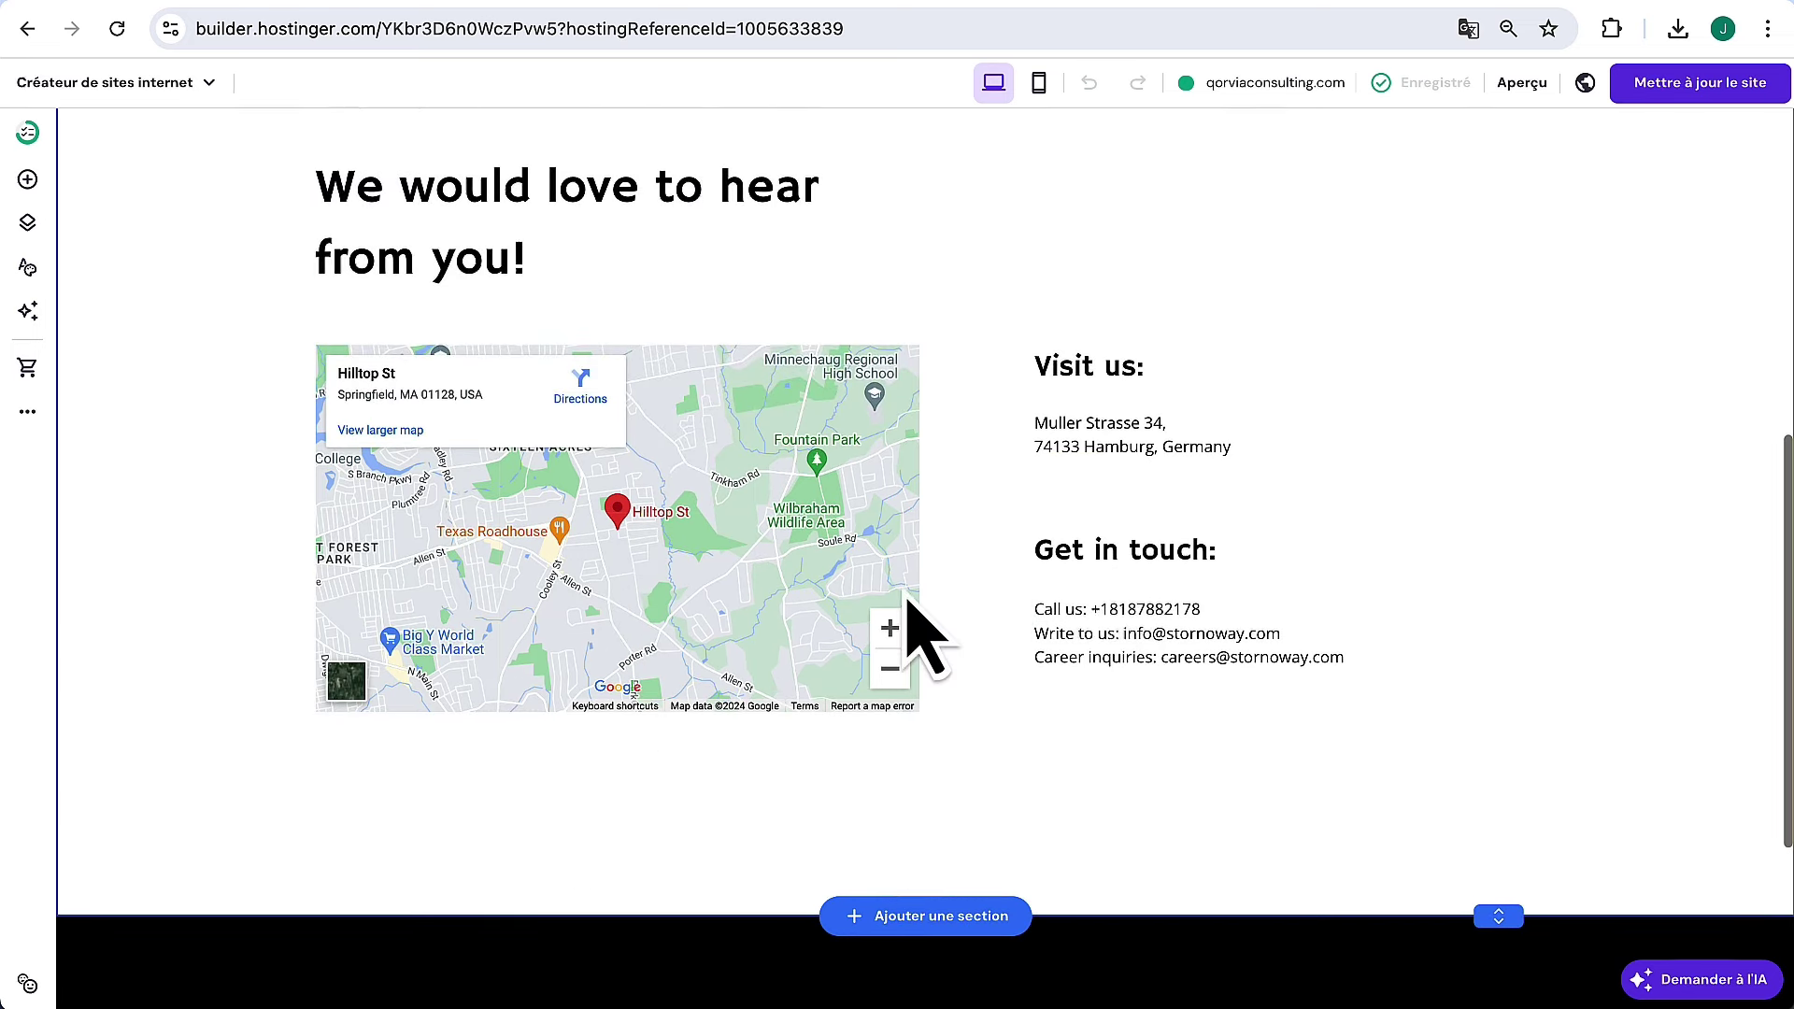
{"action": "scroll", "coordinate": [1235, 645], "scroll_direction": "down", "scroll_amount": 1}
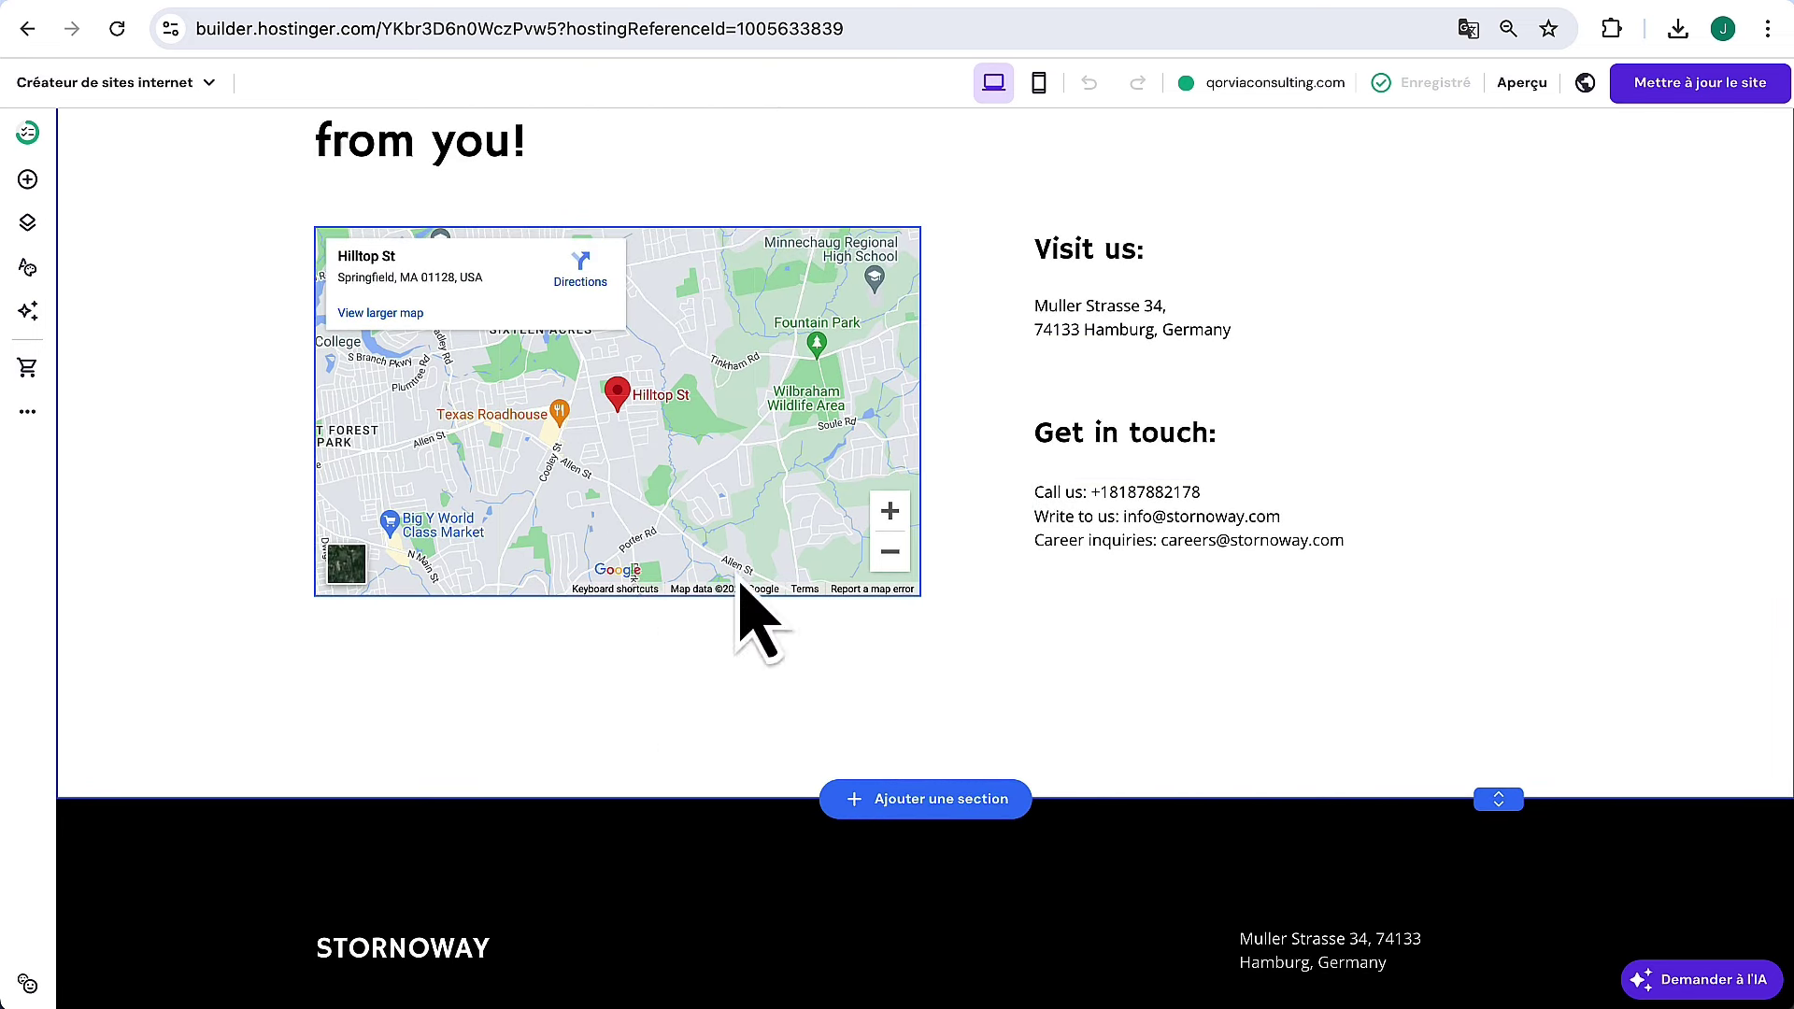
Extend the contact section downward to create ample empty space between the map and the footer
{"action": "left_click", "coordinate": [823, 570]}
{"action": "left_click_drag", "start_coordinate": [1499, 799], "coordinate": [1507, 1004]}
{"action": "scroll", "coordinate": [1491, 690], "scroll_direction": "down", "scroll_amount": 4}
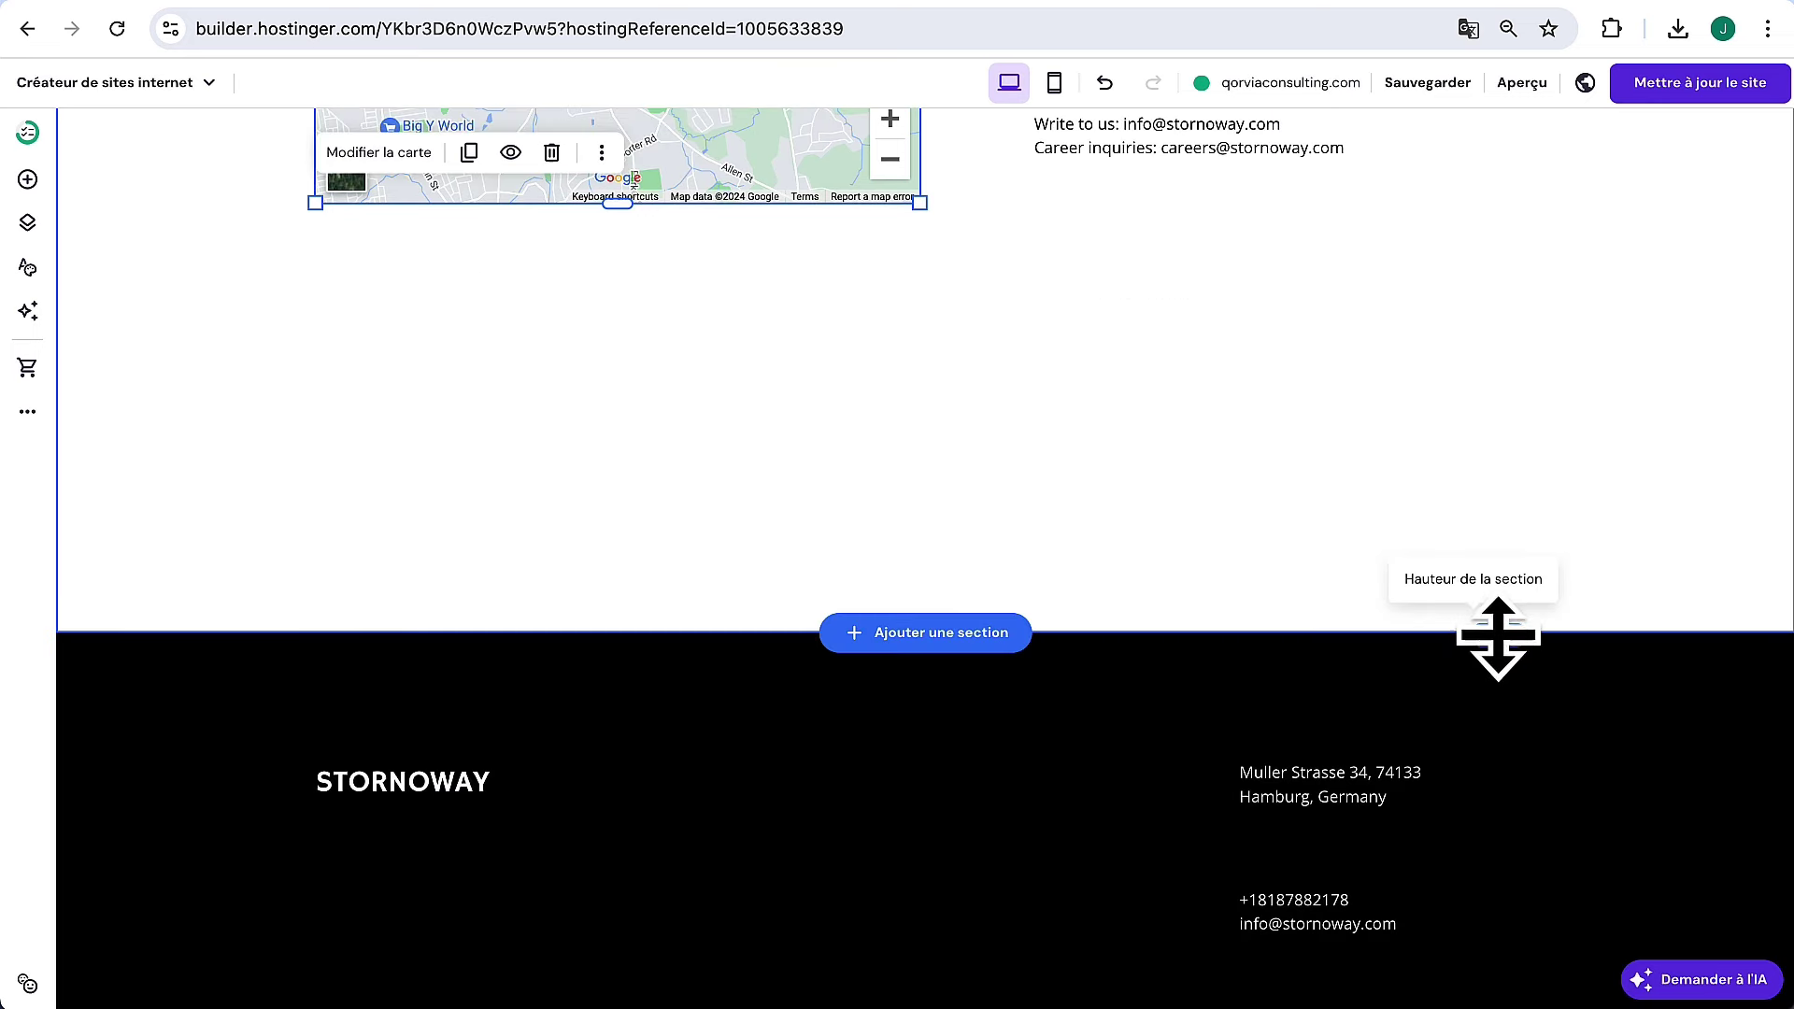
{"action": "left_click_drag", "start_coordinate": [1499, 638], "coordinate": [1501, 921]}
{"action": "scroll", "coordinate": [1519, 616], "scroll_direction": "down", "scroll_amount": 3}
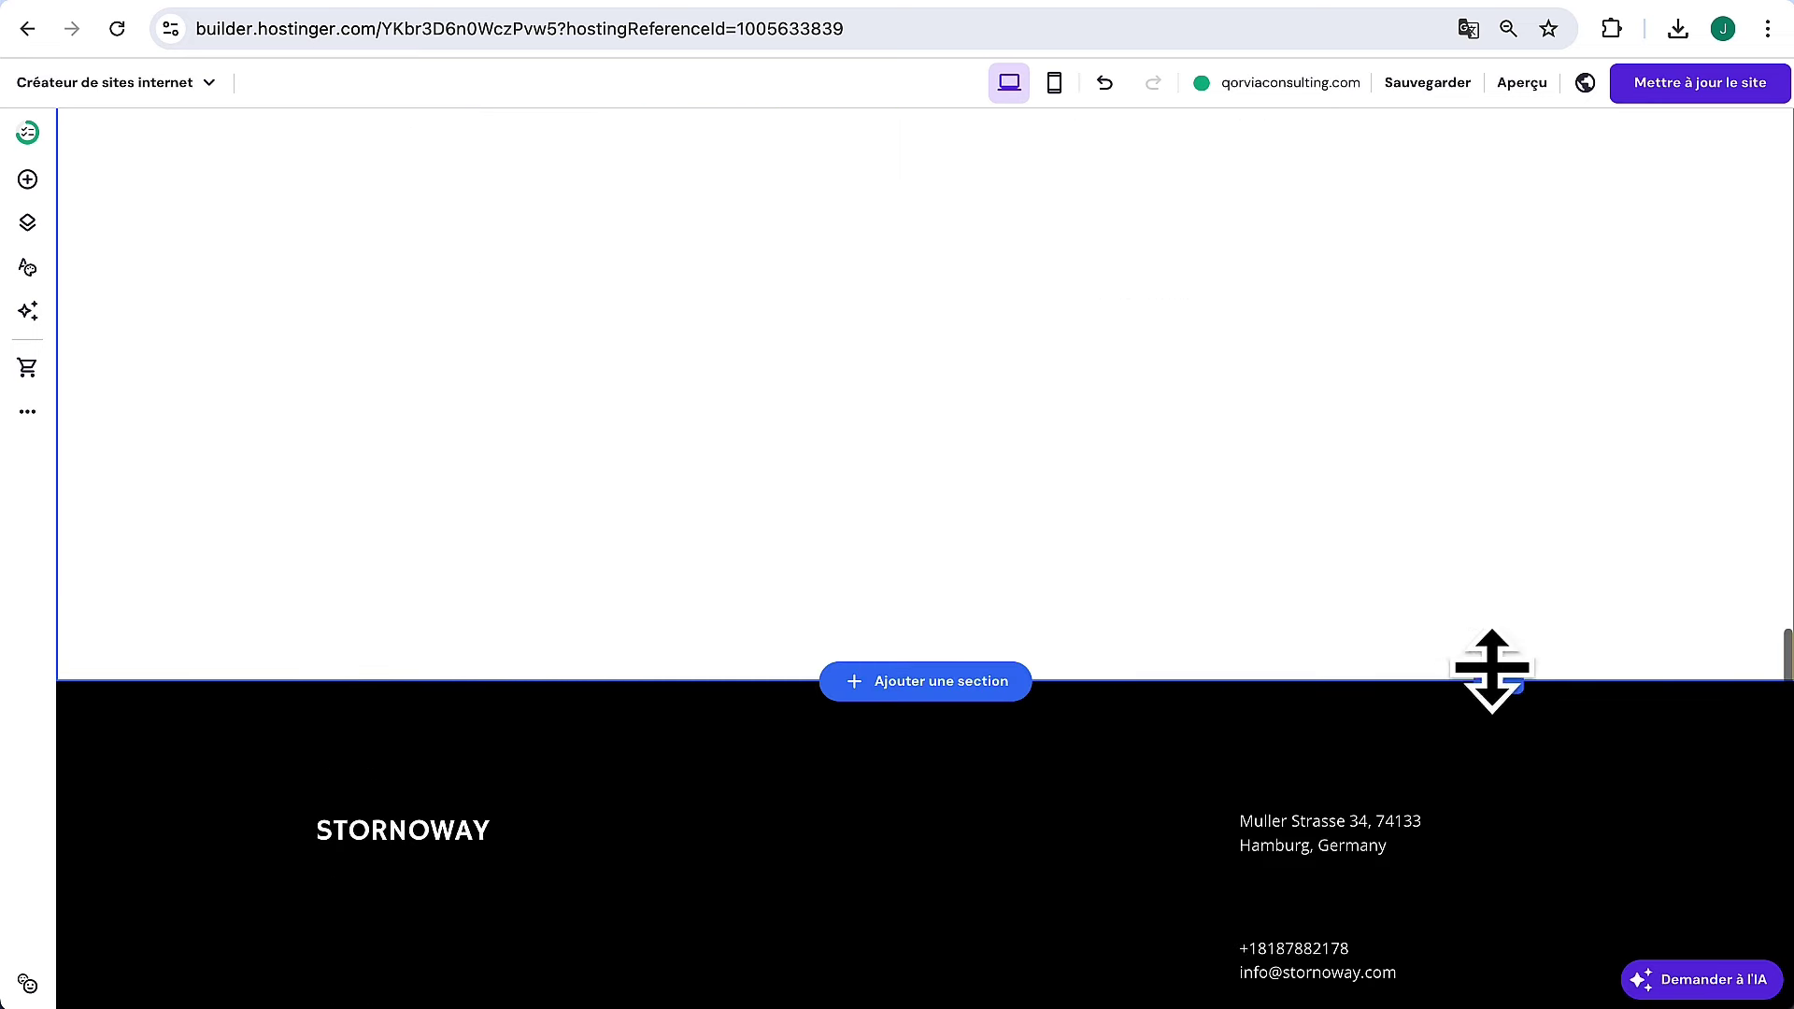
{"action": "left_click_drag", "start_coordinate": [1492, 671], "coordinate": [1491, 876]}
{"action": "scroll", "coordinate": [1538, 384], "scroll_direction": "up", "scroll_amount": 10}
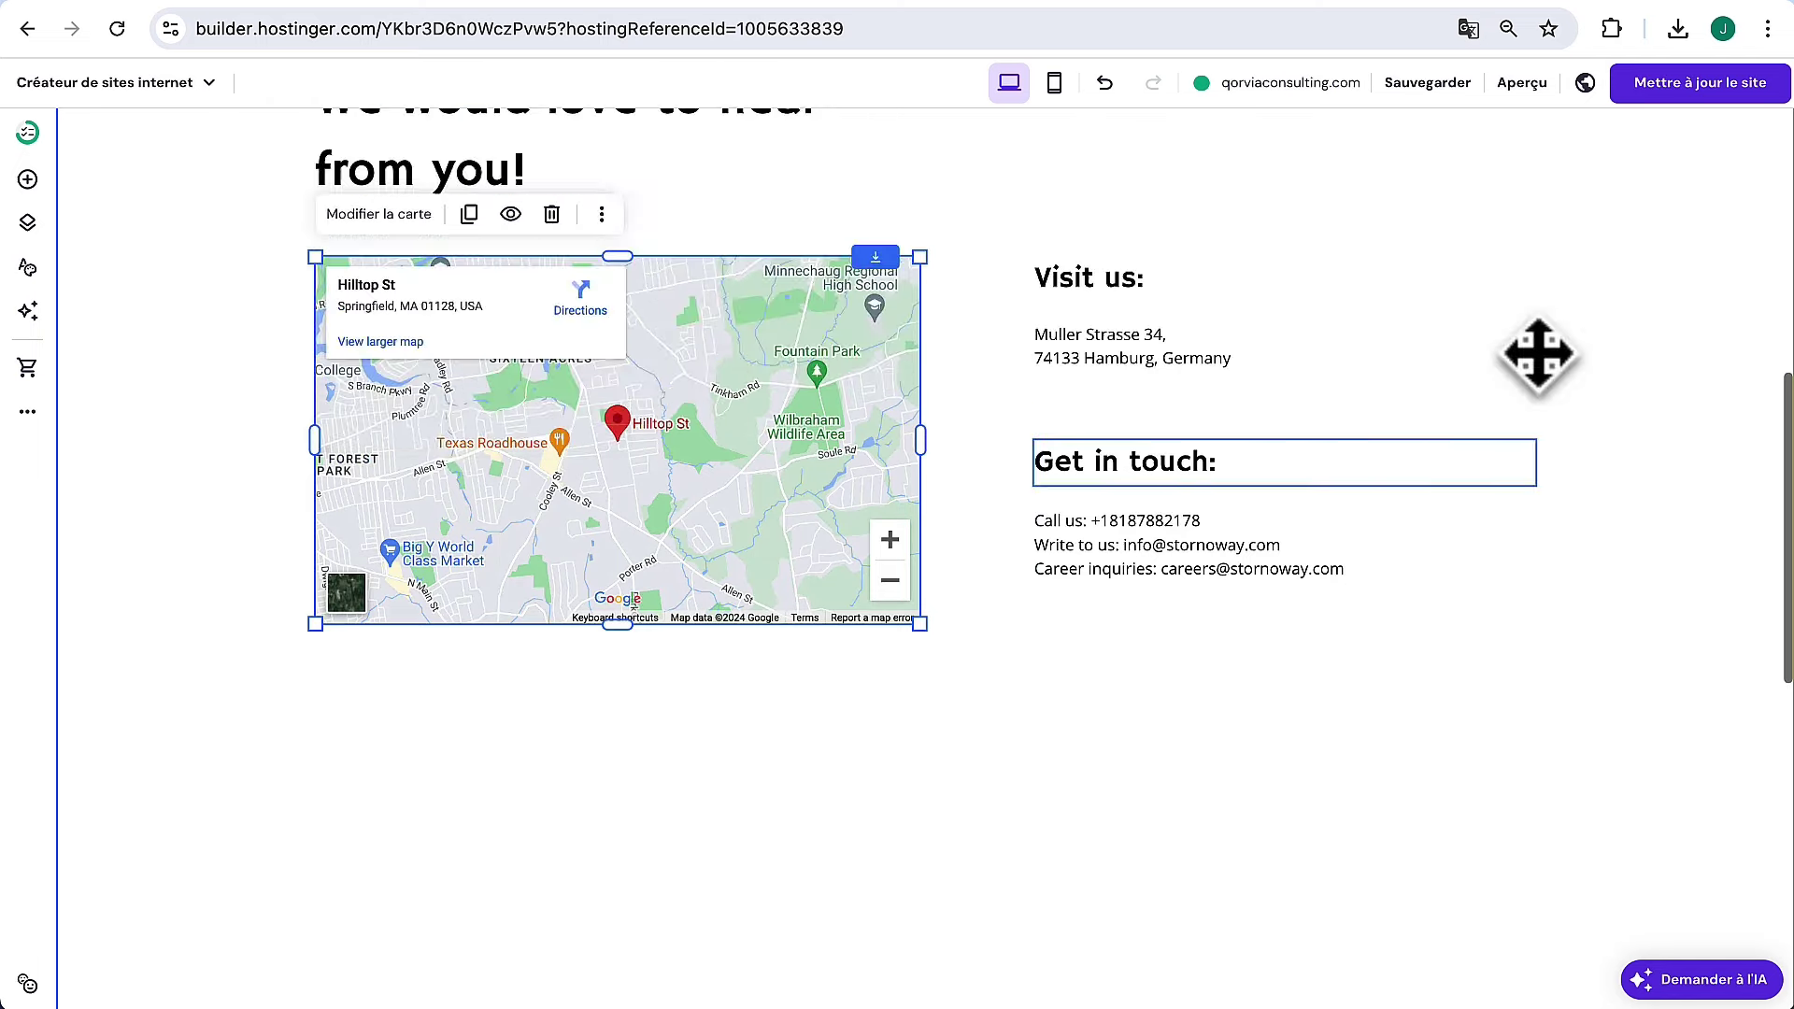
{"action": "scroll", "coordinate": [1538, 355], "scroll_direction": "up", "scroll_amount": 1}
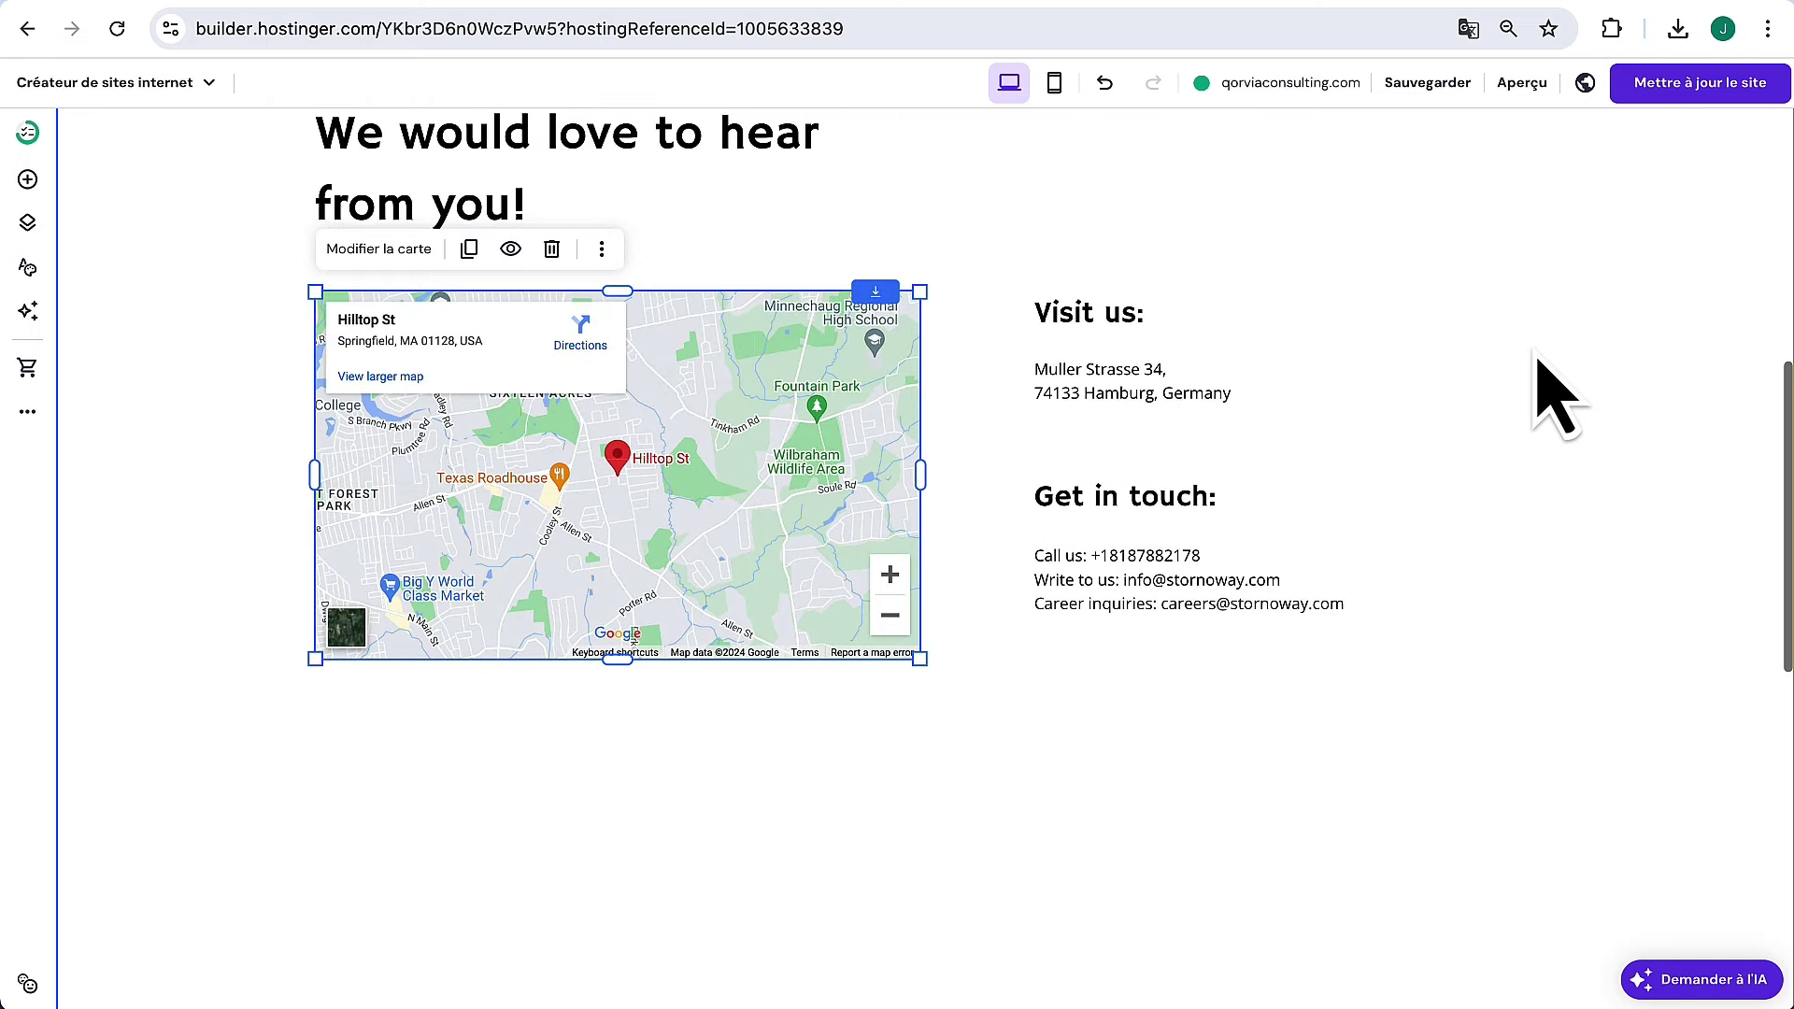
Try placing an image element in the empty space below the contact details and delete it
{"action": "left_click", "coordinate": [28, 181]}
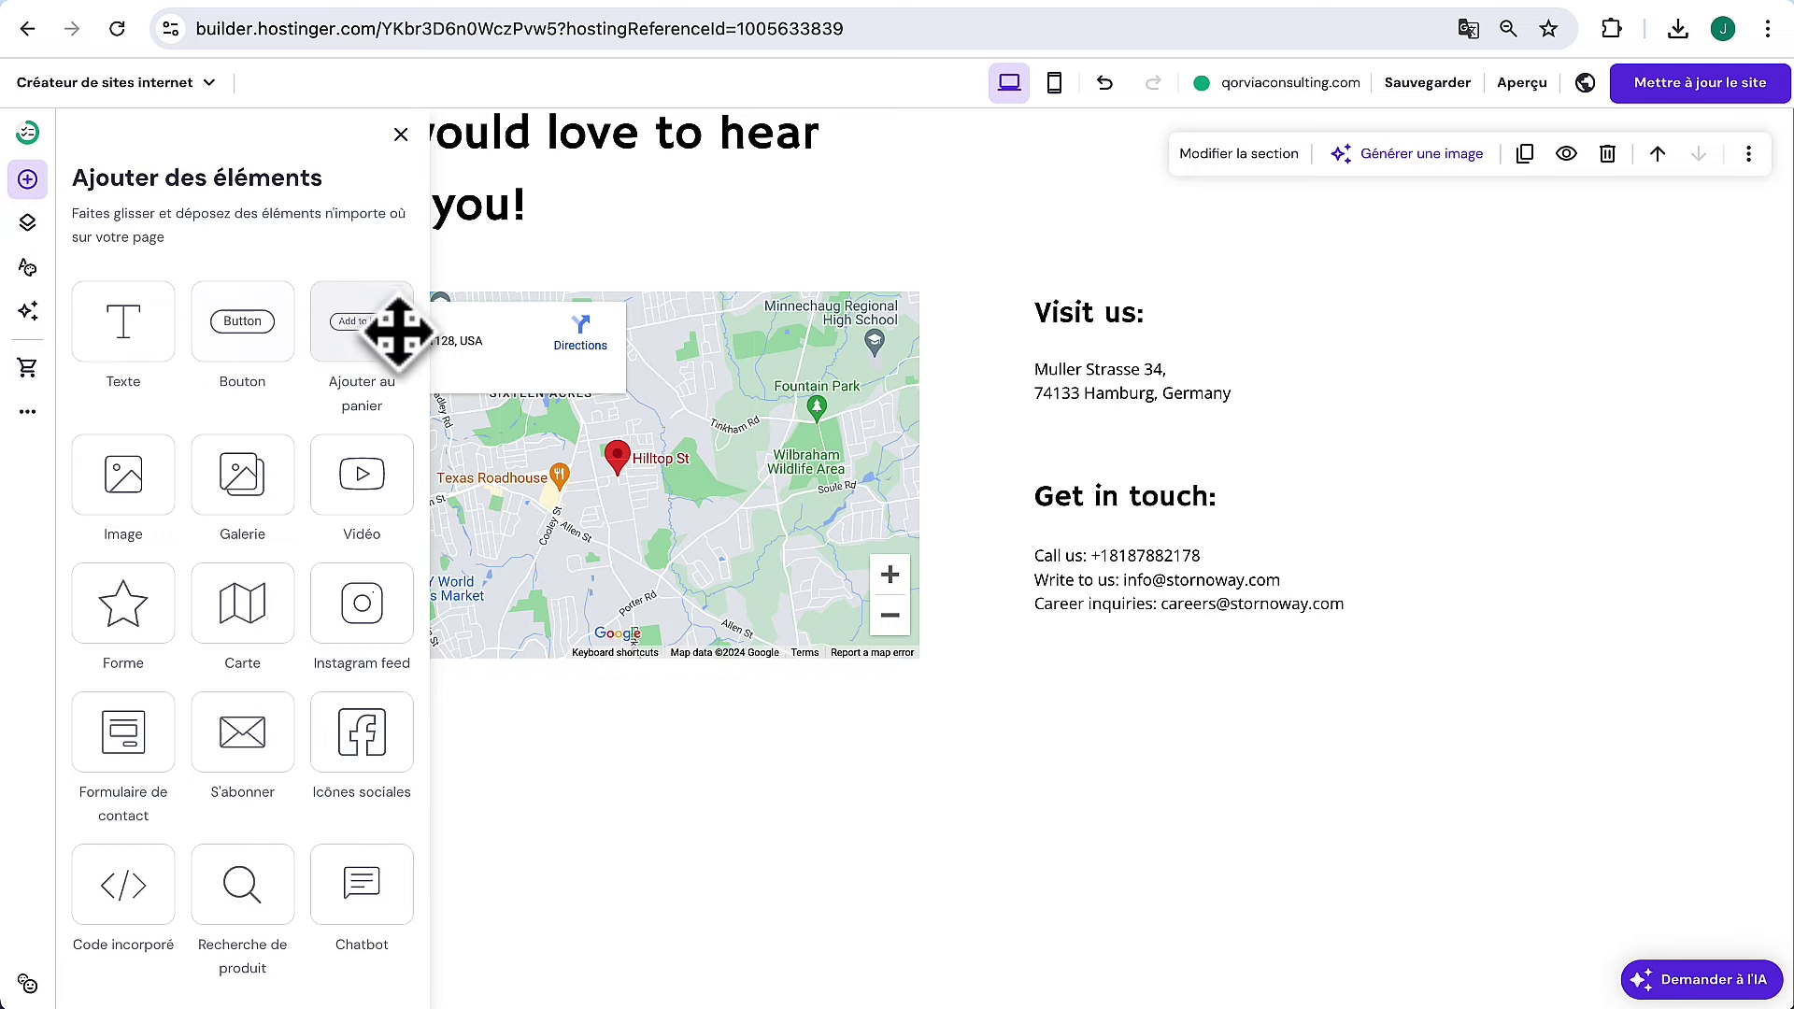
{"action": "left_click_drag", "start_coordinate": [132, 521], "coordinate": [853, 760]}
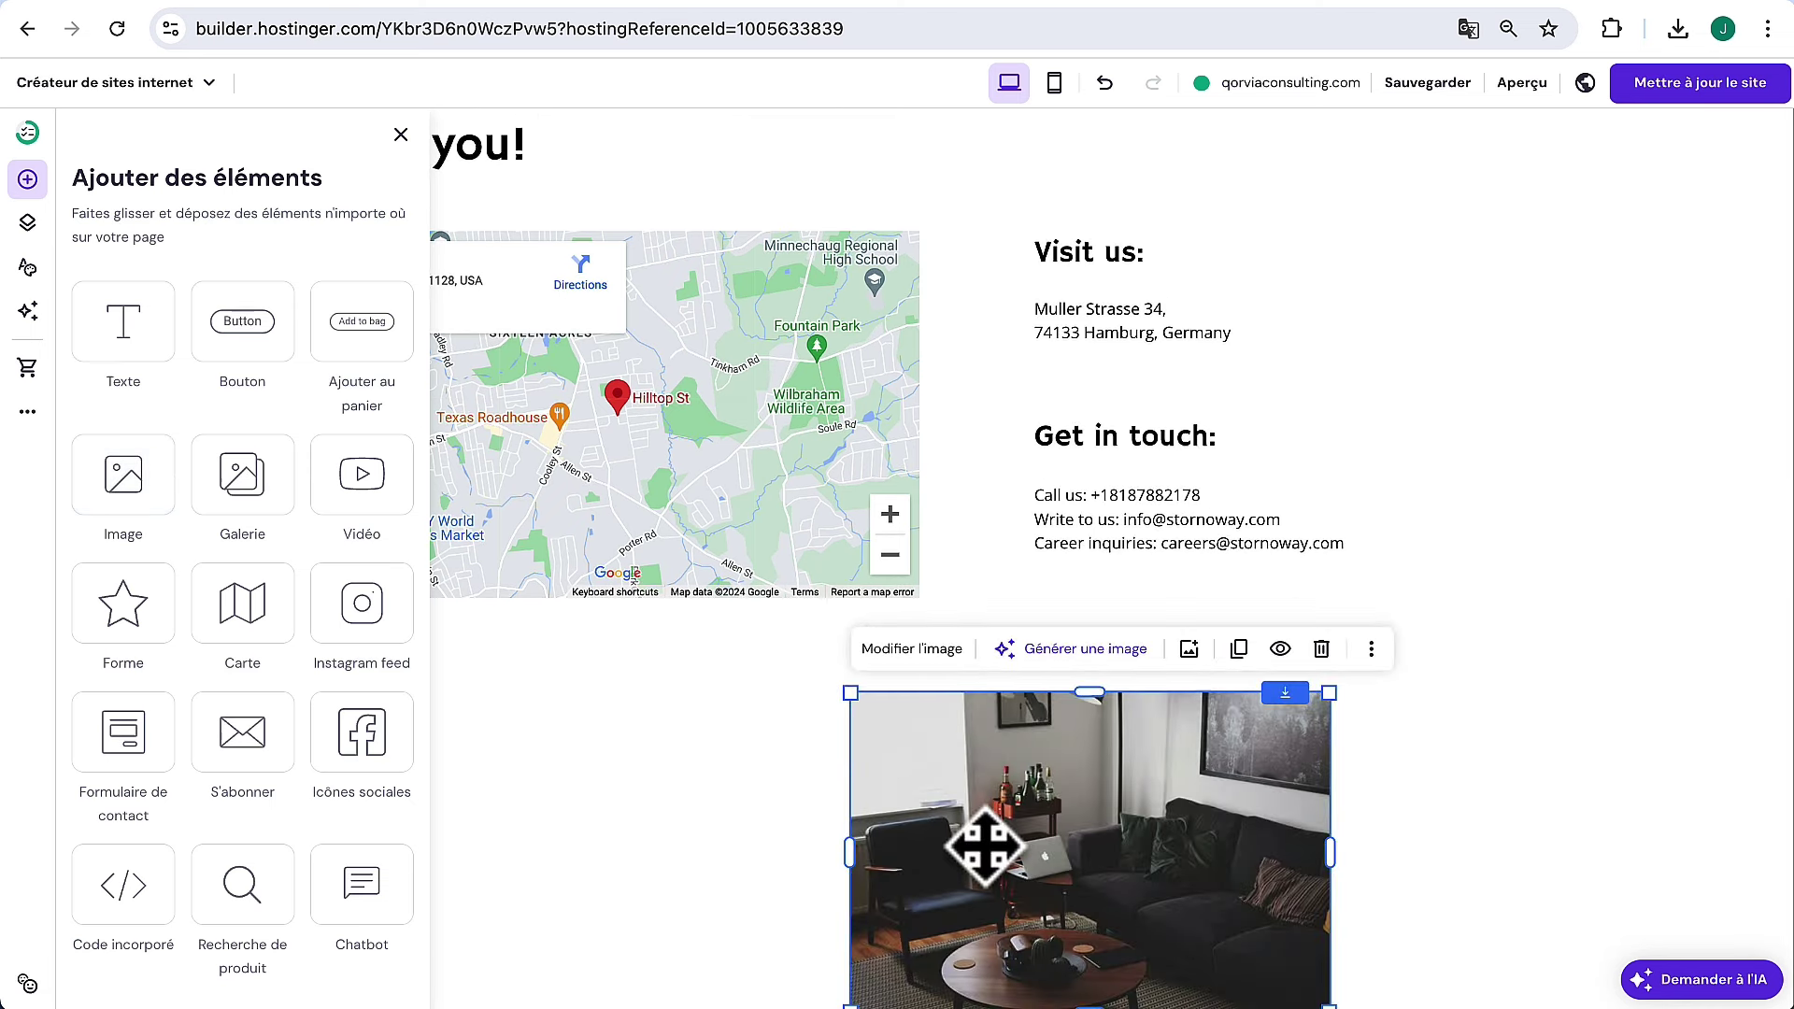
{"action": "scroll", "coordinate": [841, 878], "scroll_direction": "down", "scroll_amount": 3}
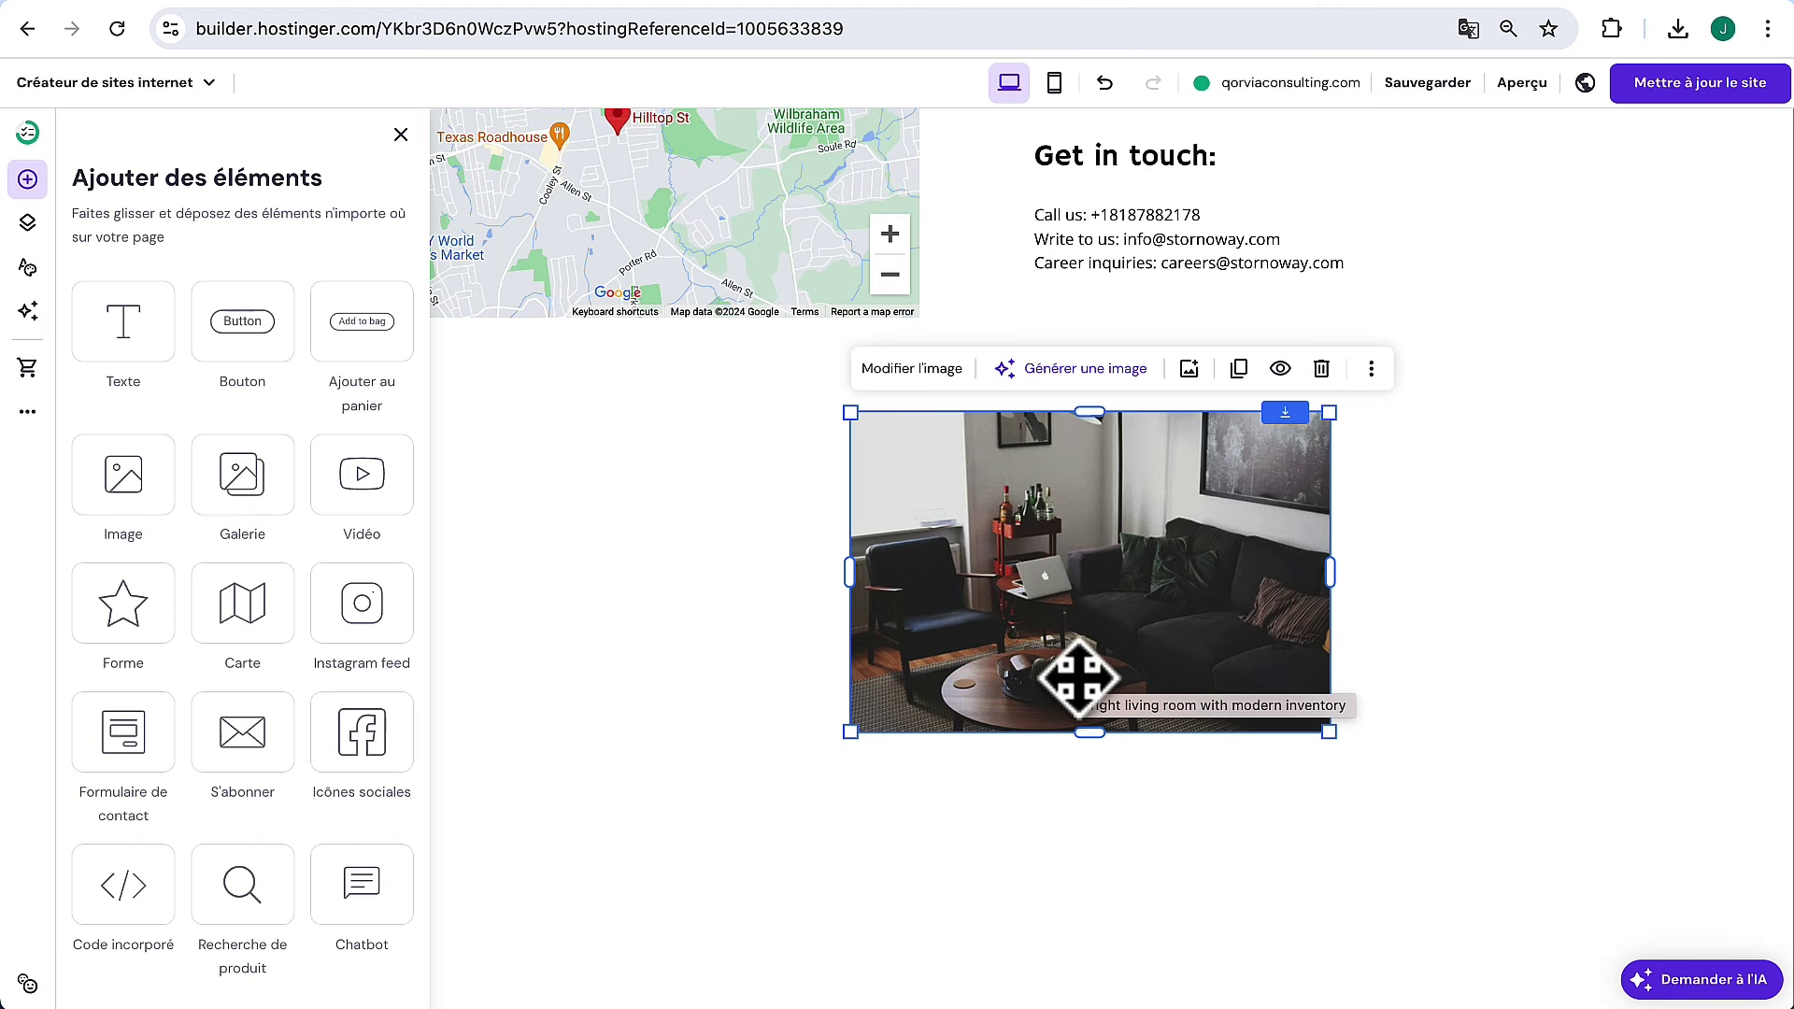
{"action": "key", "text": "Delete"}
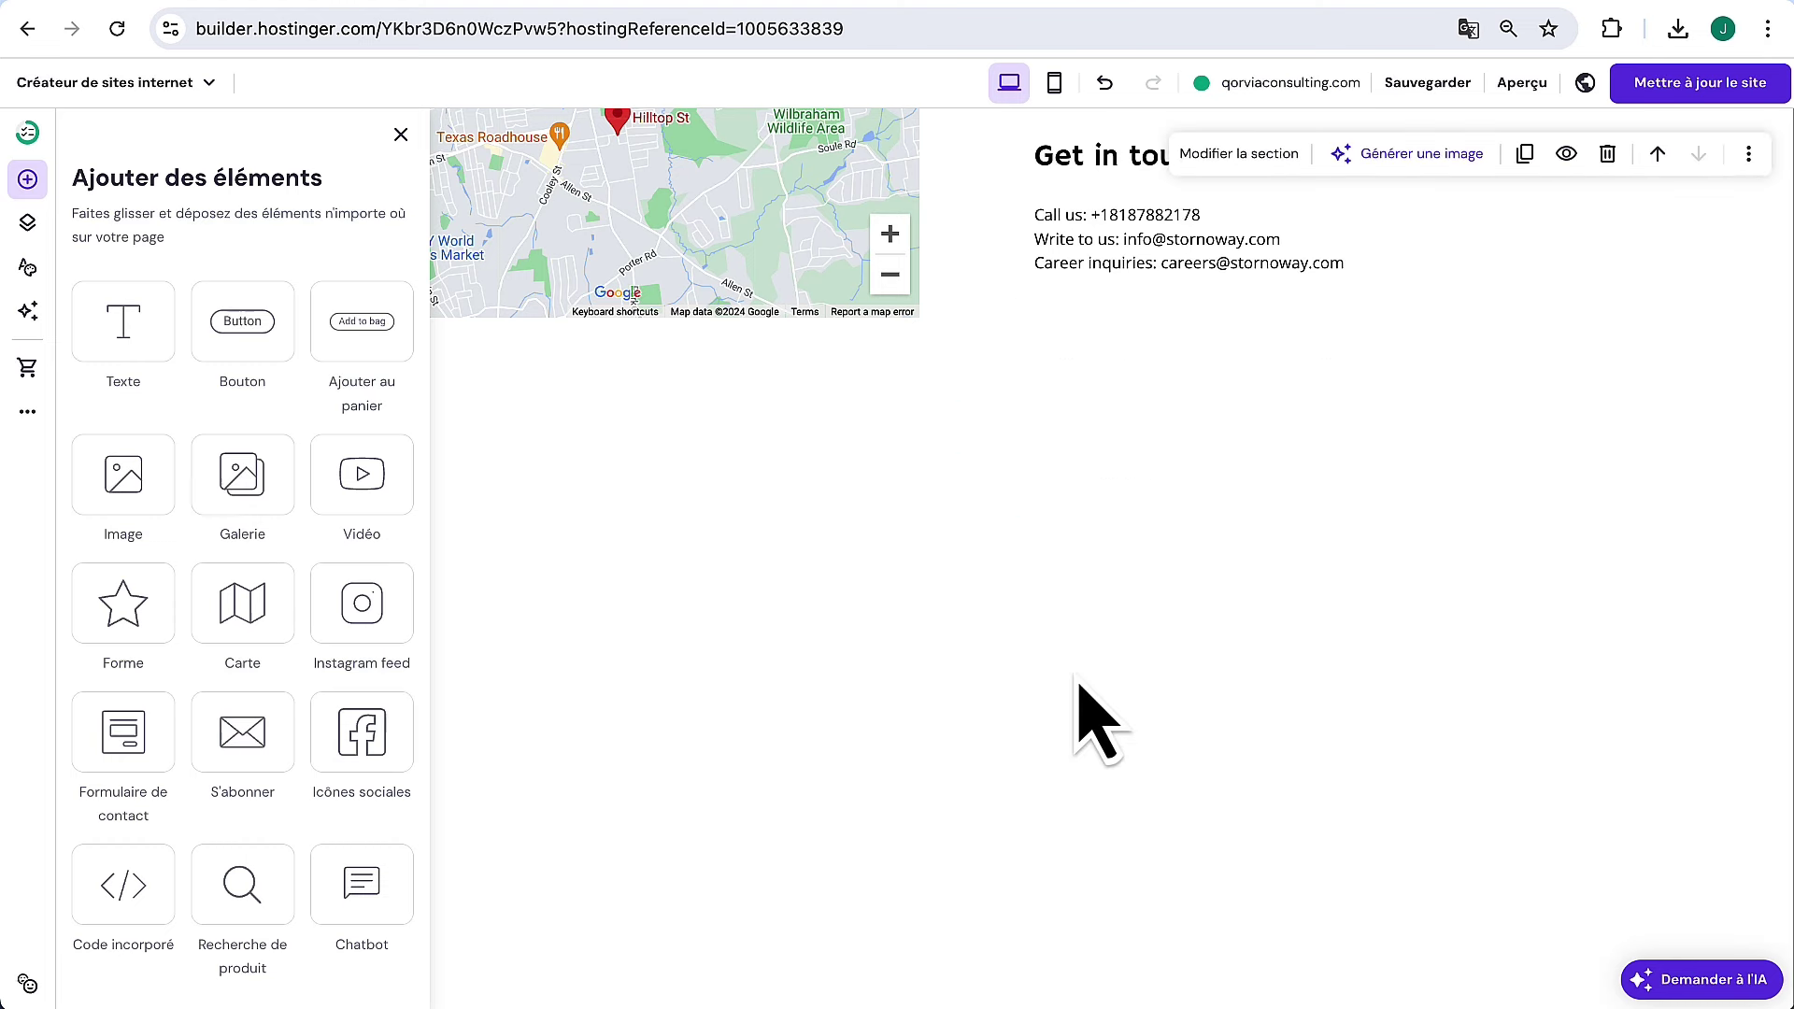
Add a contact form element below the contact details, aligned with the start of that text column
{"action": "left_click_drag", "start_coordinate": [123, 745], "coordinate": [1130, 540]}
{"action": "left_click_drag", "start_coordinate": [1270, 557], "coordinate": [1188, 386]}
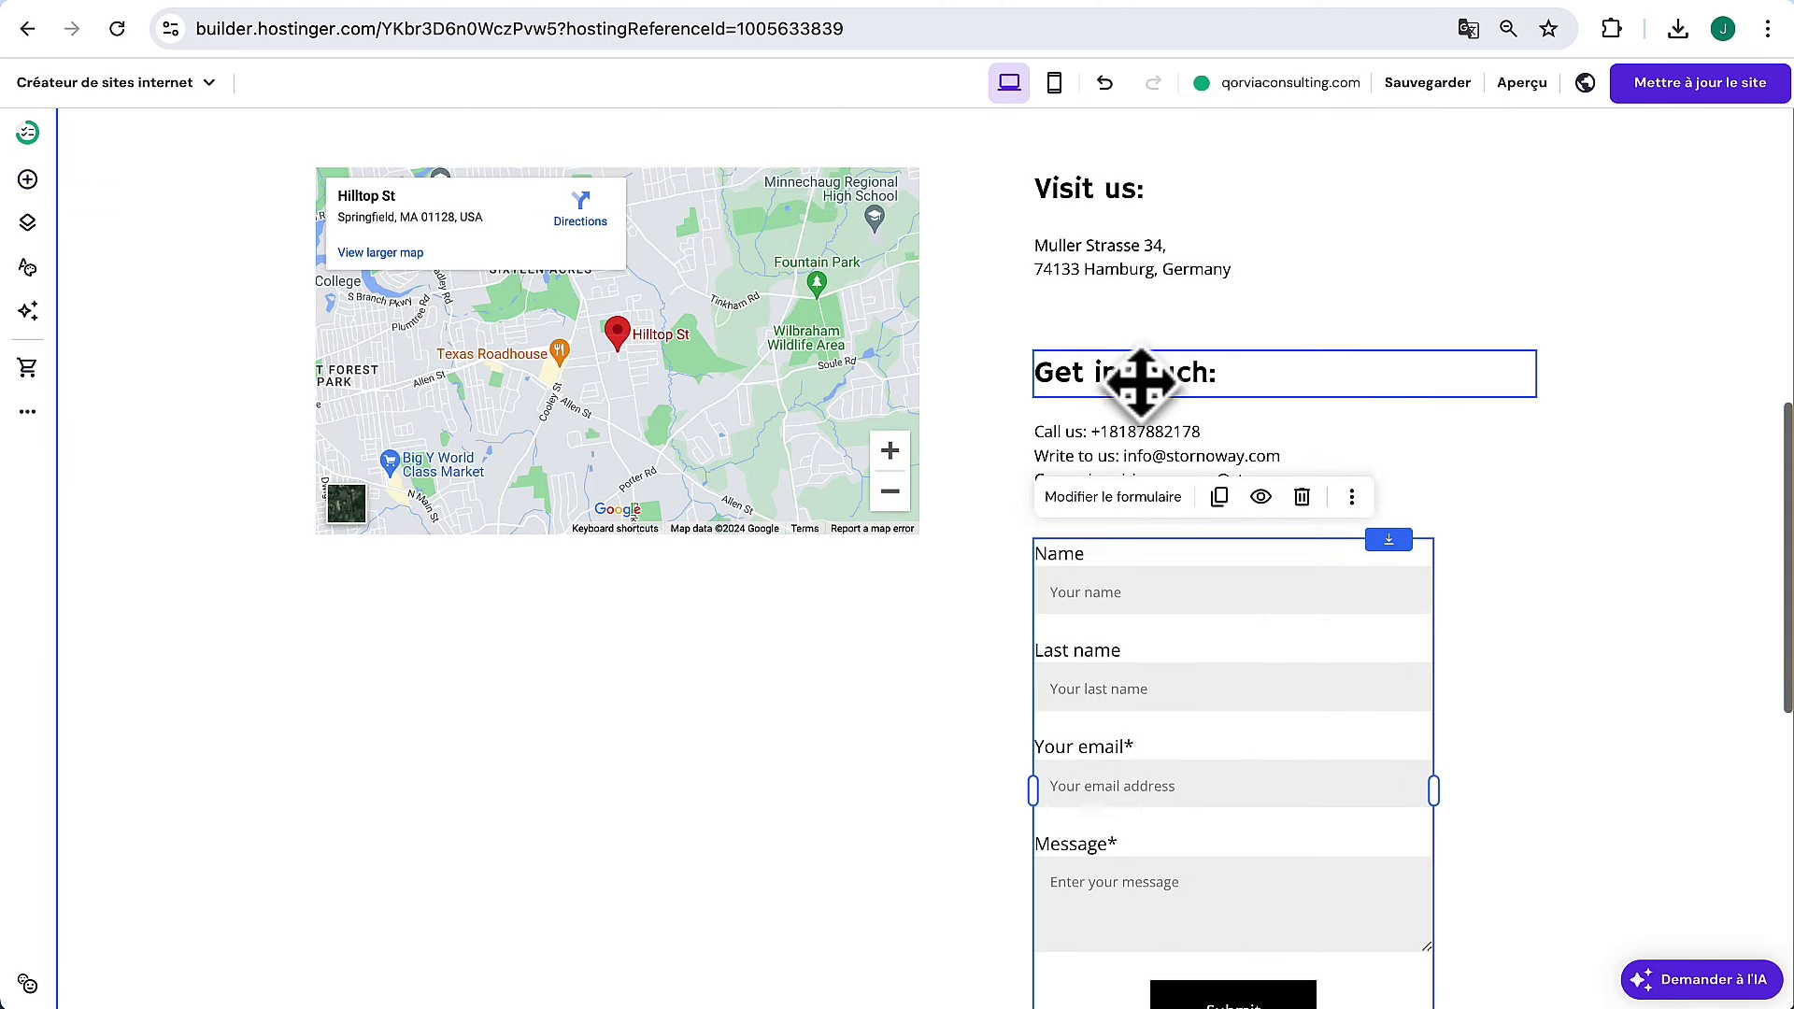
Move the Get in touch heading and its contact lines together slightly up toward the address
{"action": "left_click", "coordinate": [1081, 461]}
{"action": "double_click", "coordinate": [1099, 440]}
{"action": "left_click", "coordinate": [1004, 397]}
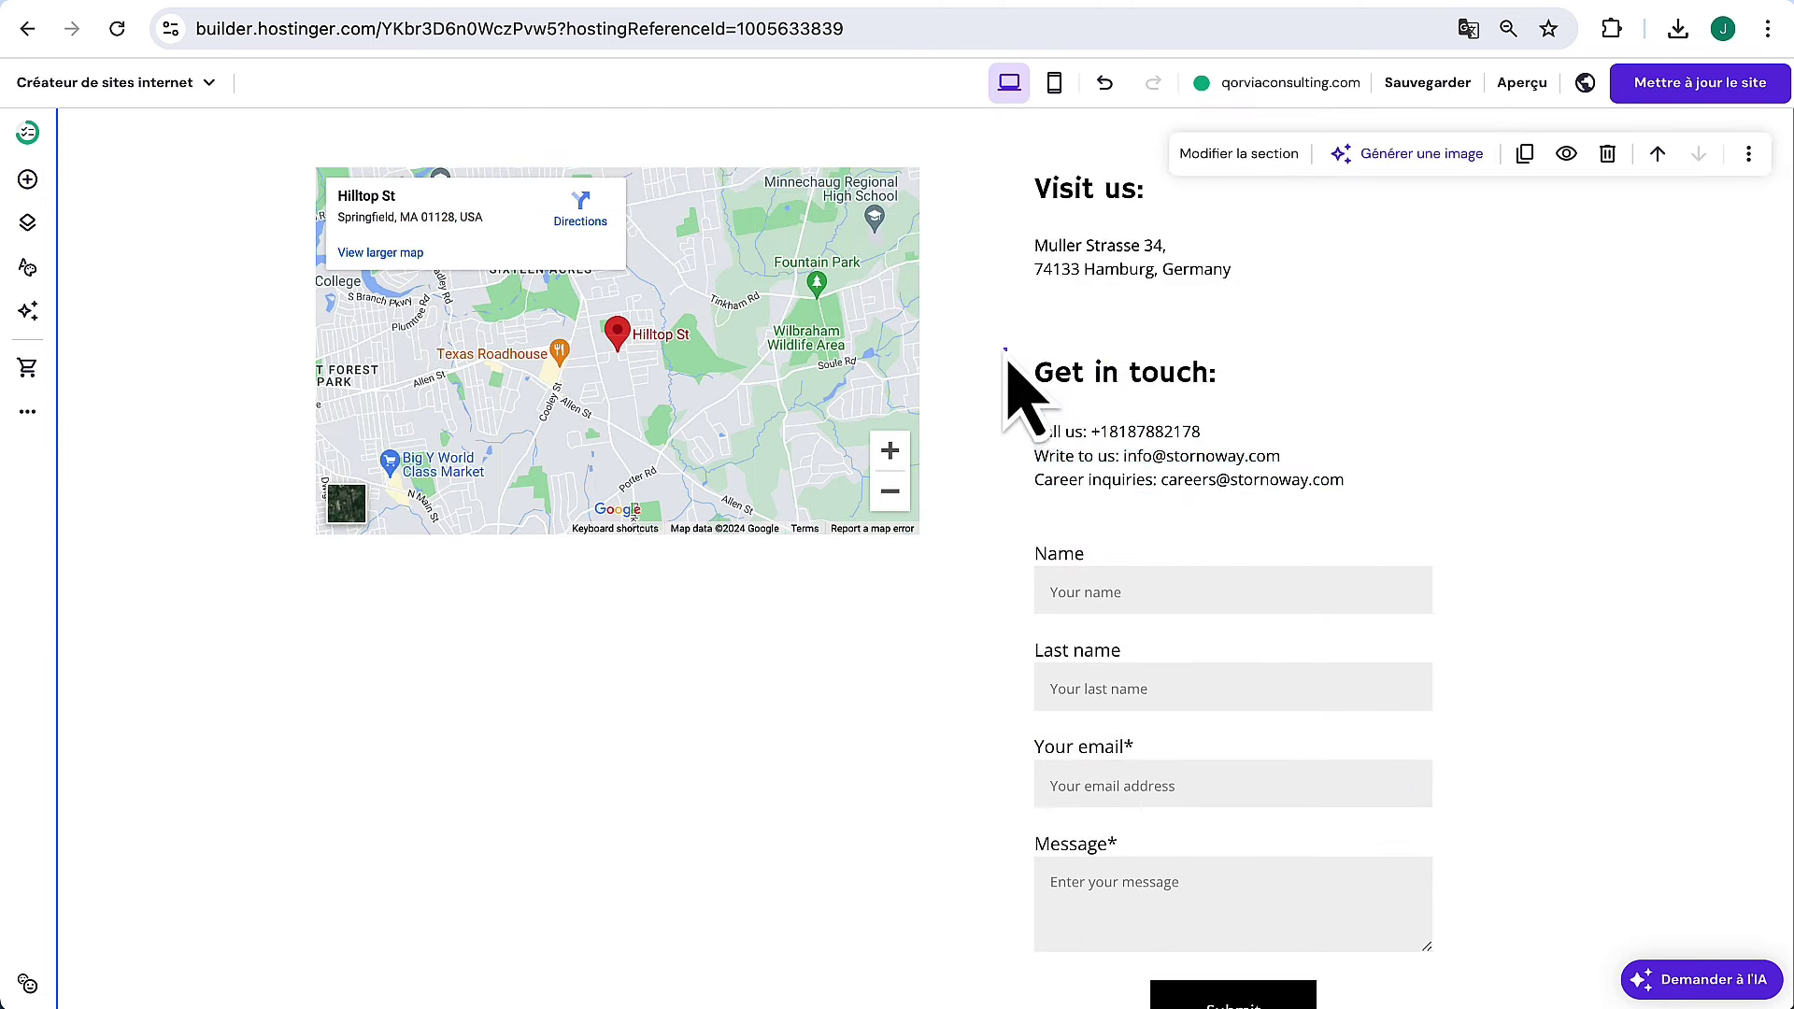
{"action": "left_click", "coordinate": [1119, 418]}
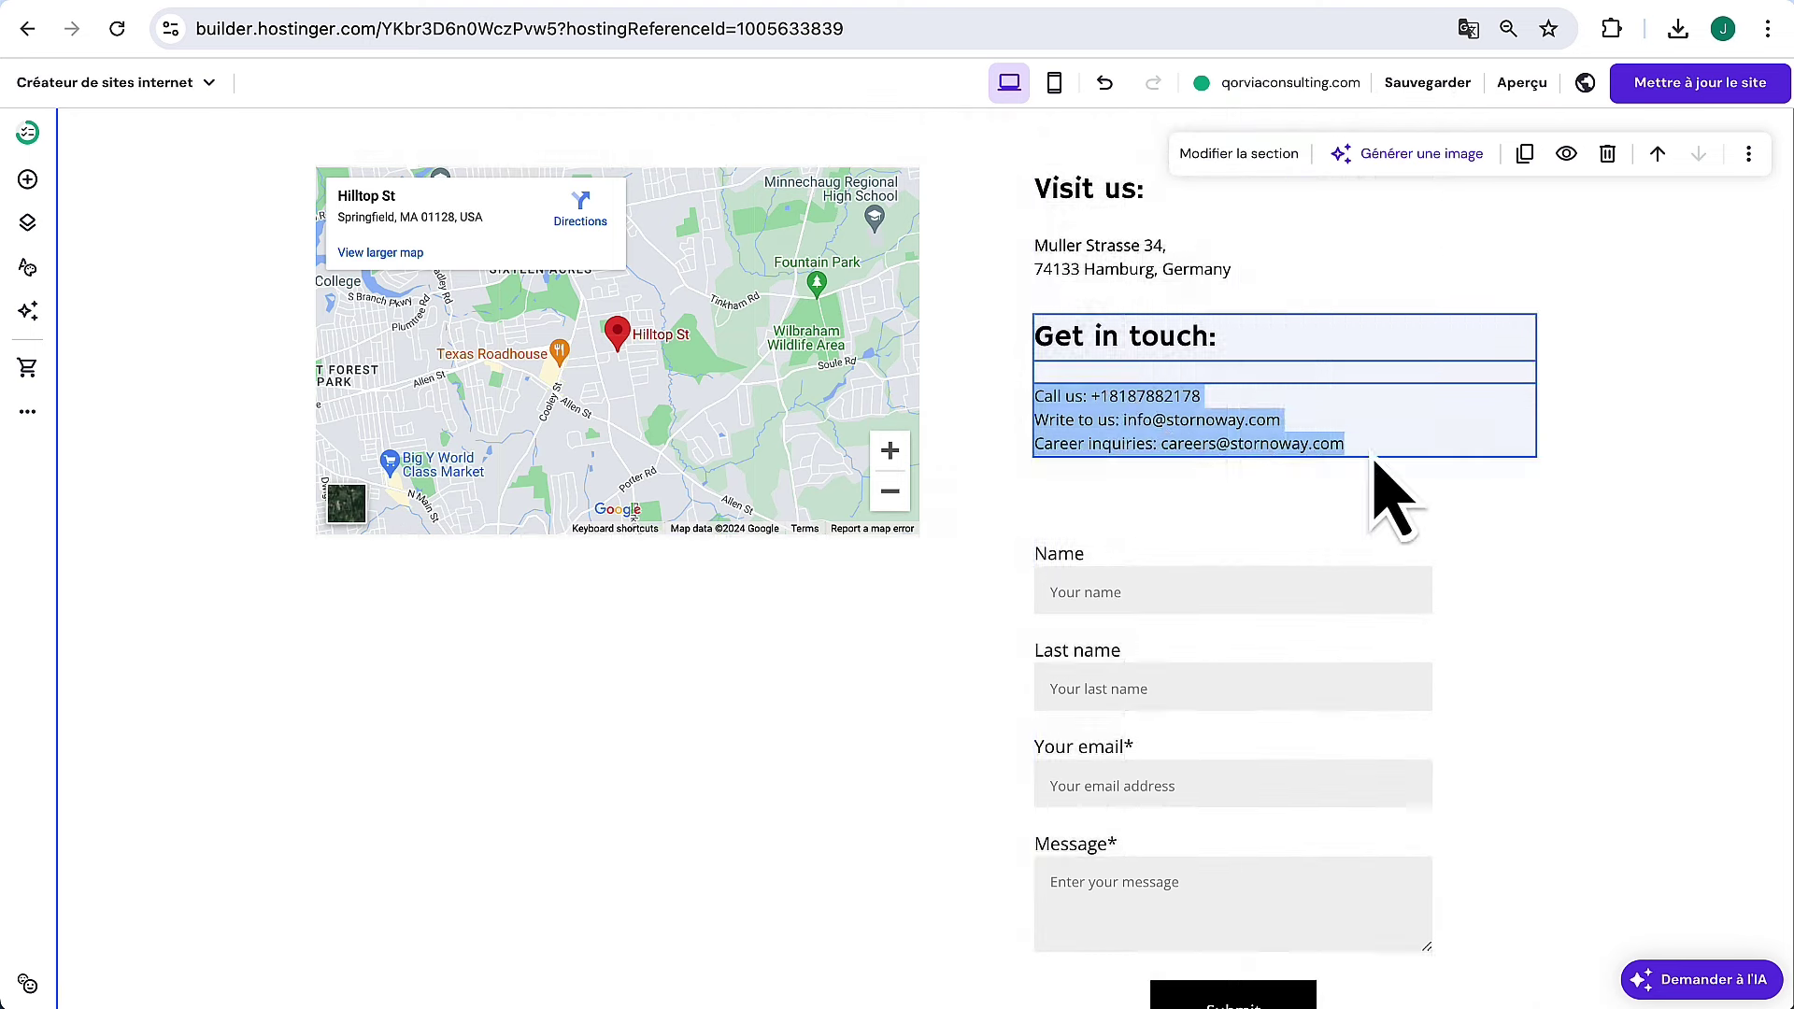
Move the contact form up beneath the contact lines and widen it to the full width of the text column
{"action": "scroll", "coordinate": [1496, 533], "scroll_direction": "down", "scroll_amount": 1}
{"action": "left_click", "coordinate": [1250, 692]}
{"action": "left_click_drag", "start_coordinate": [1266, 724], "coordinate": [1250, 641]}
{"action": "left_click", "coordinate": [1279, 626]}
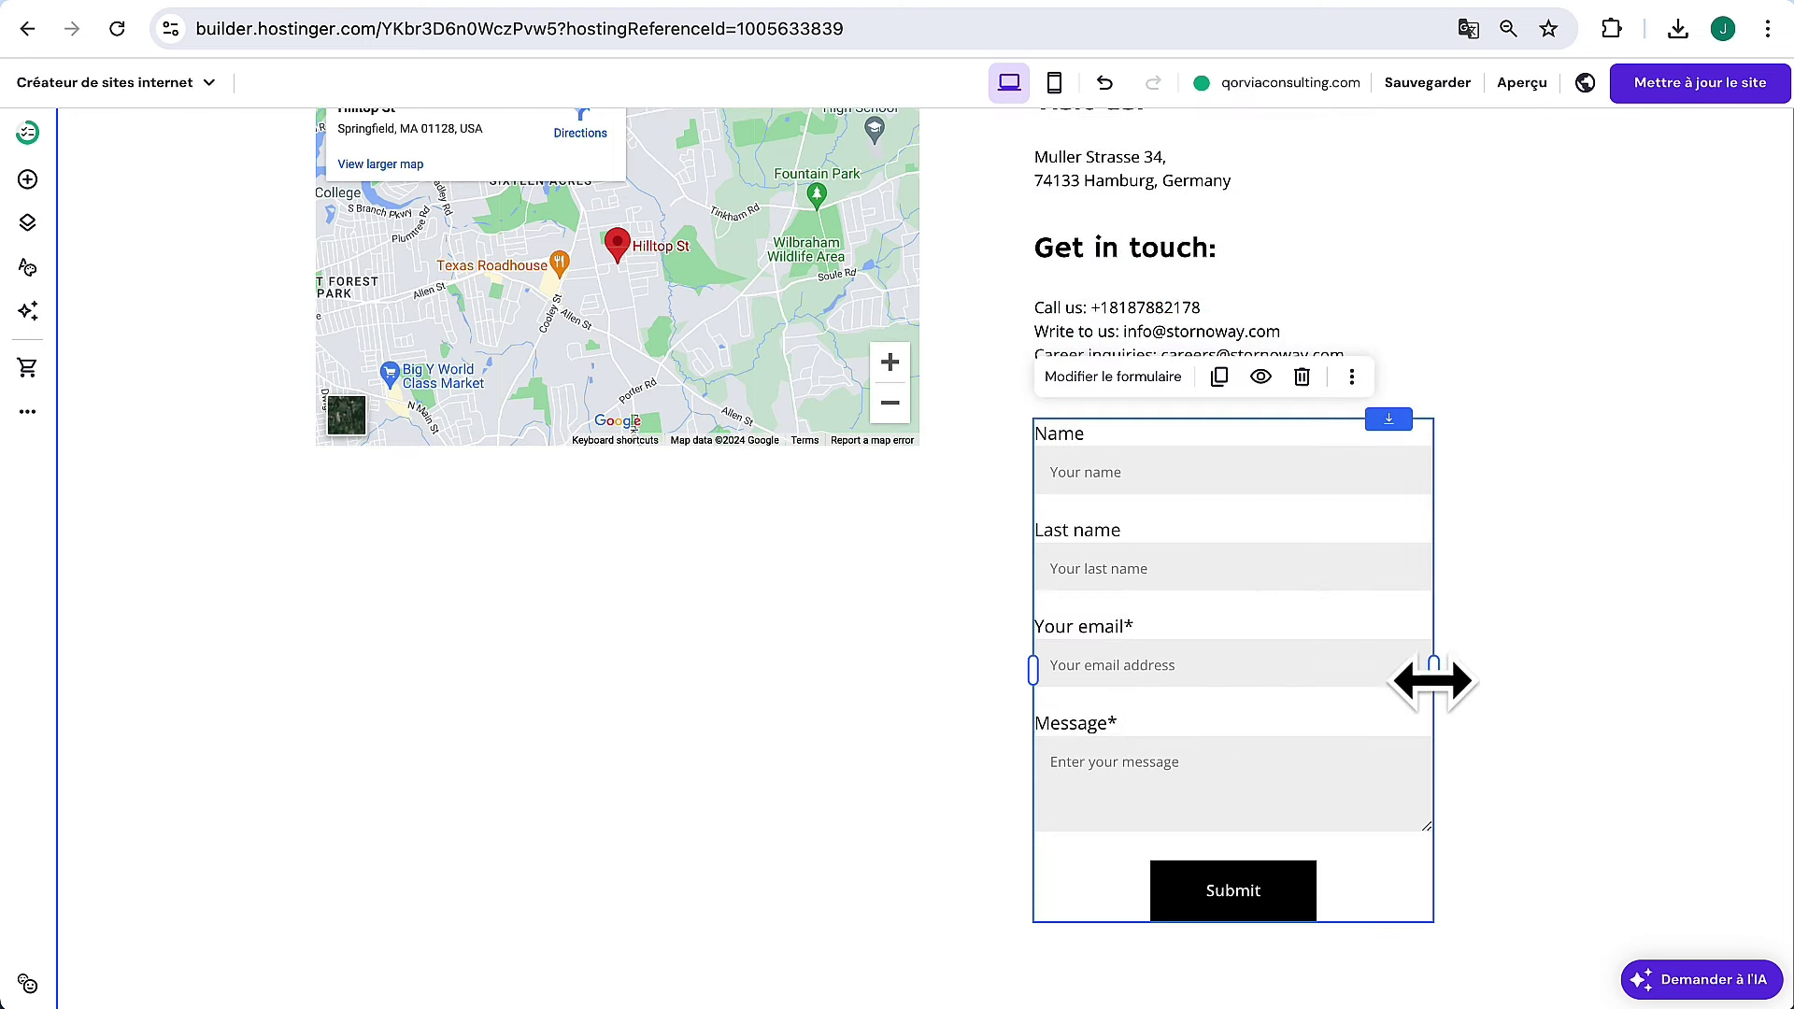
{"action": "left_click_drag", "start_coordinate": [1434, 680], "coordinate": [1551, 665]}
Stretch the map downward until its lower edge lines up with the form's message field
{"action": "left_click", "coordinate": [757, 384]}
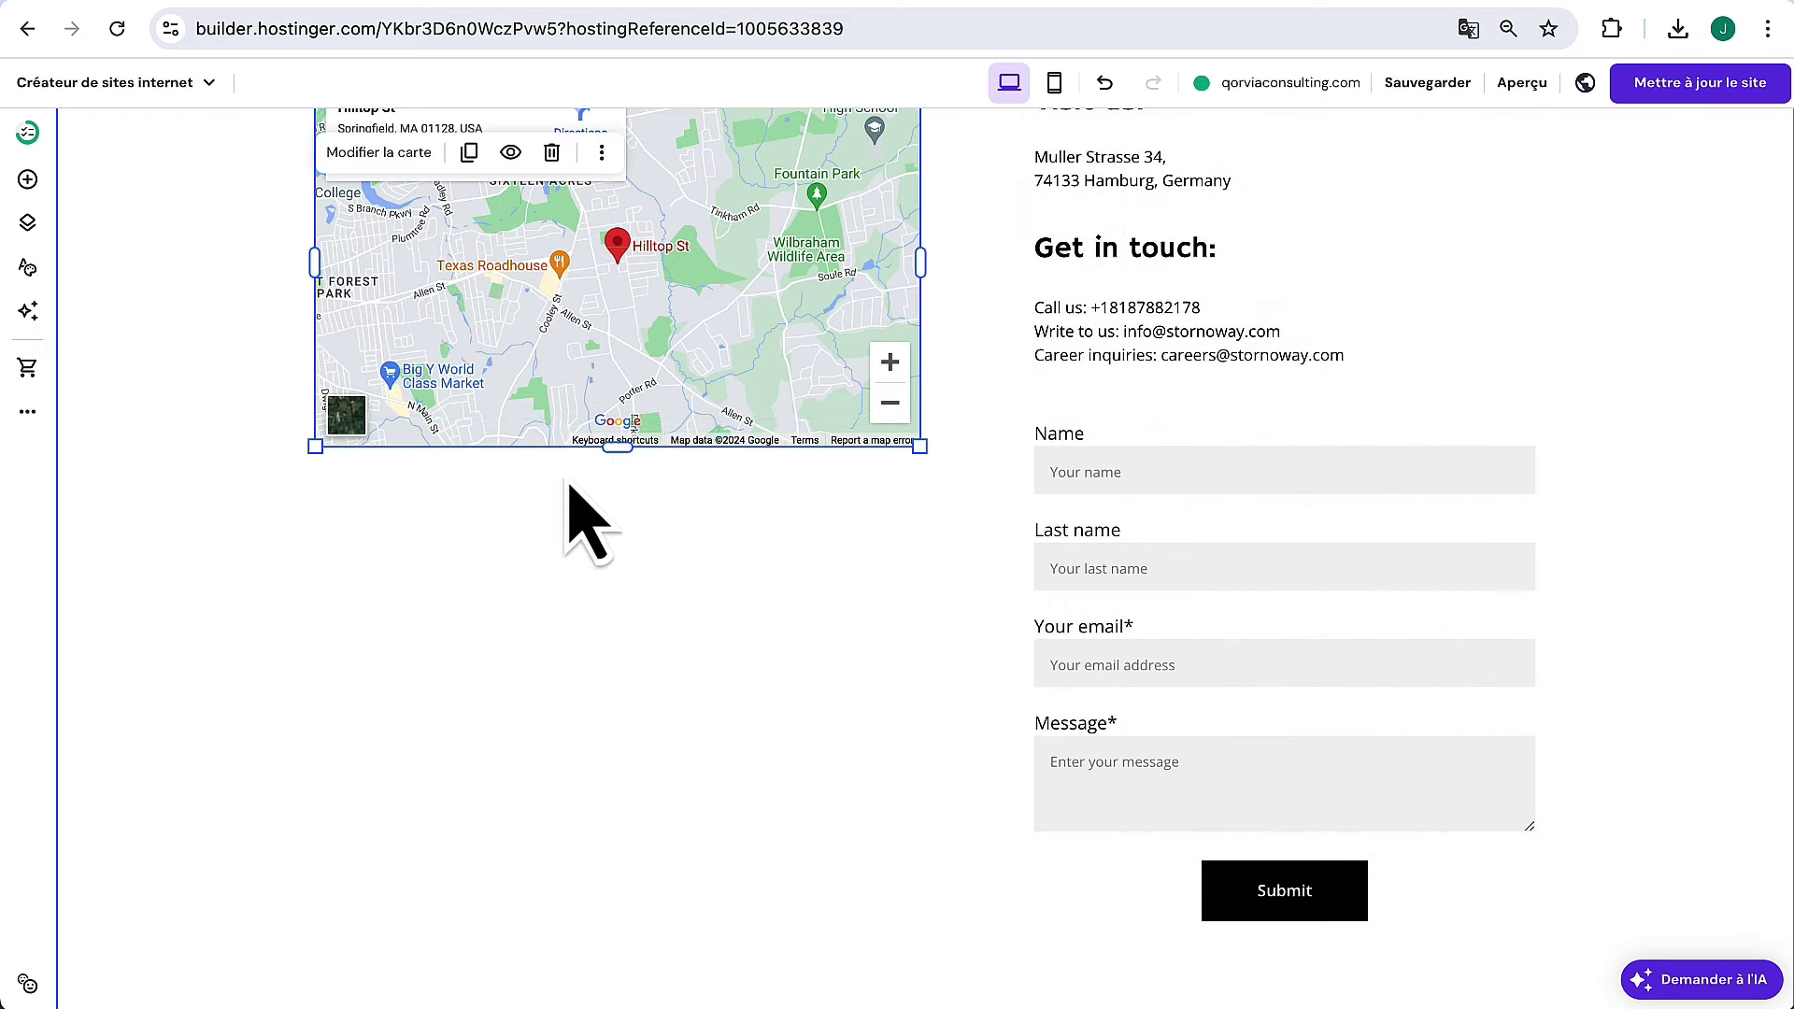
{"action": "left_click_drag", "start_coordinate": [619, 451], "coordinate": [619, 834]}
{"action": "left_click", "coordinate": [1723, 498]}
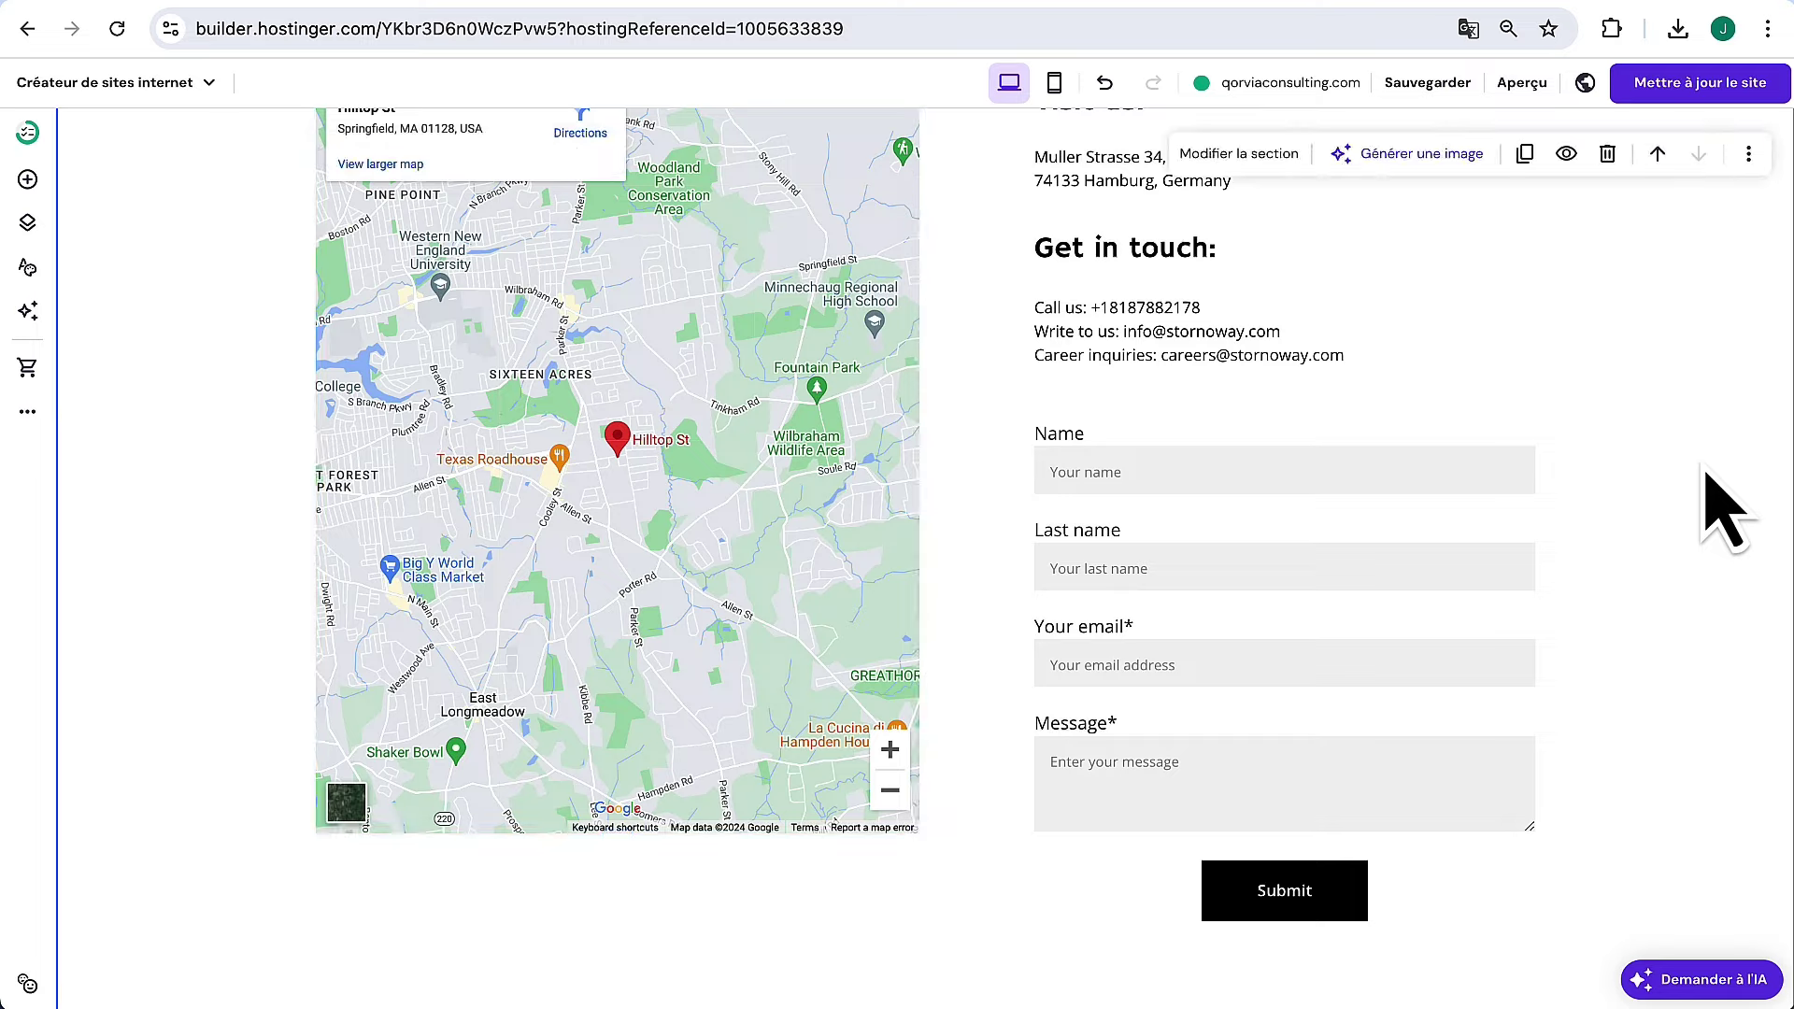
{"action": "scroll", "coordinate": [1722, 498], "scroll_direction": "up", "scroll_amount": 3}
{"action": "scroll", "coordinate": [1722, 498], "scroll_direction": "down", "scroll_amount": 3}
{"action": "scroll", "coordinate": [1725, 504], "scroll_direction": "up", "scroll_amount": 5}
{"action": "scroll", "coordinate": [1710, 448], "scroll_direction": "up", "scroll_amount": 3}
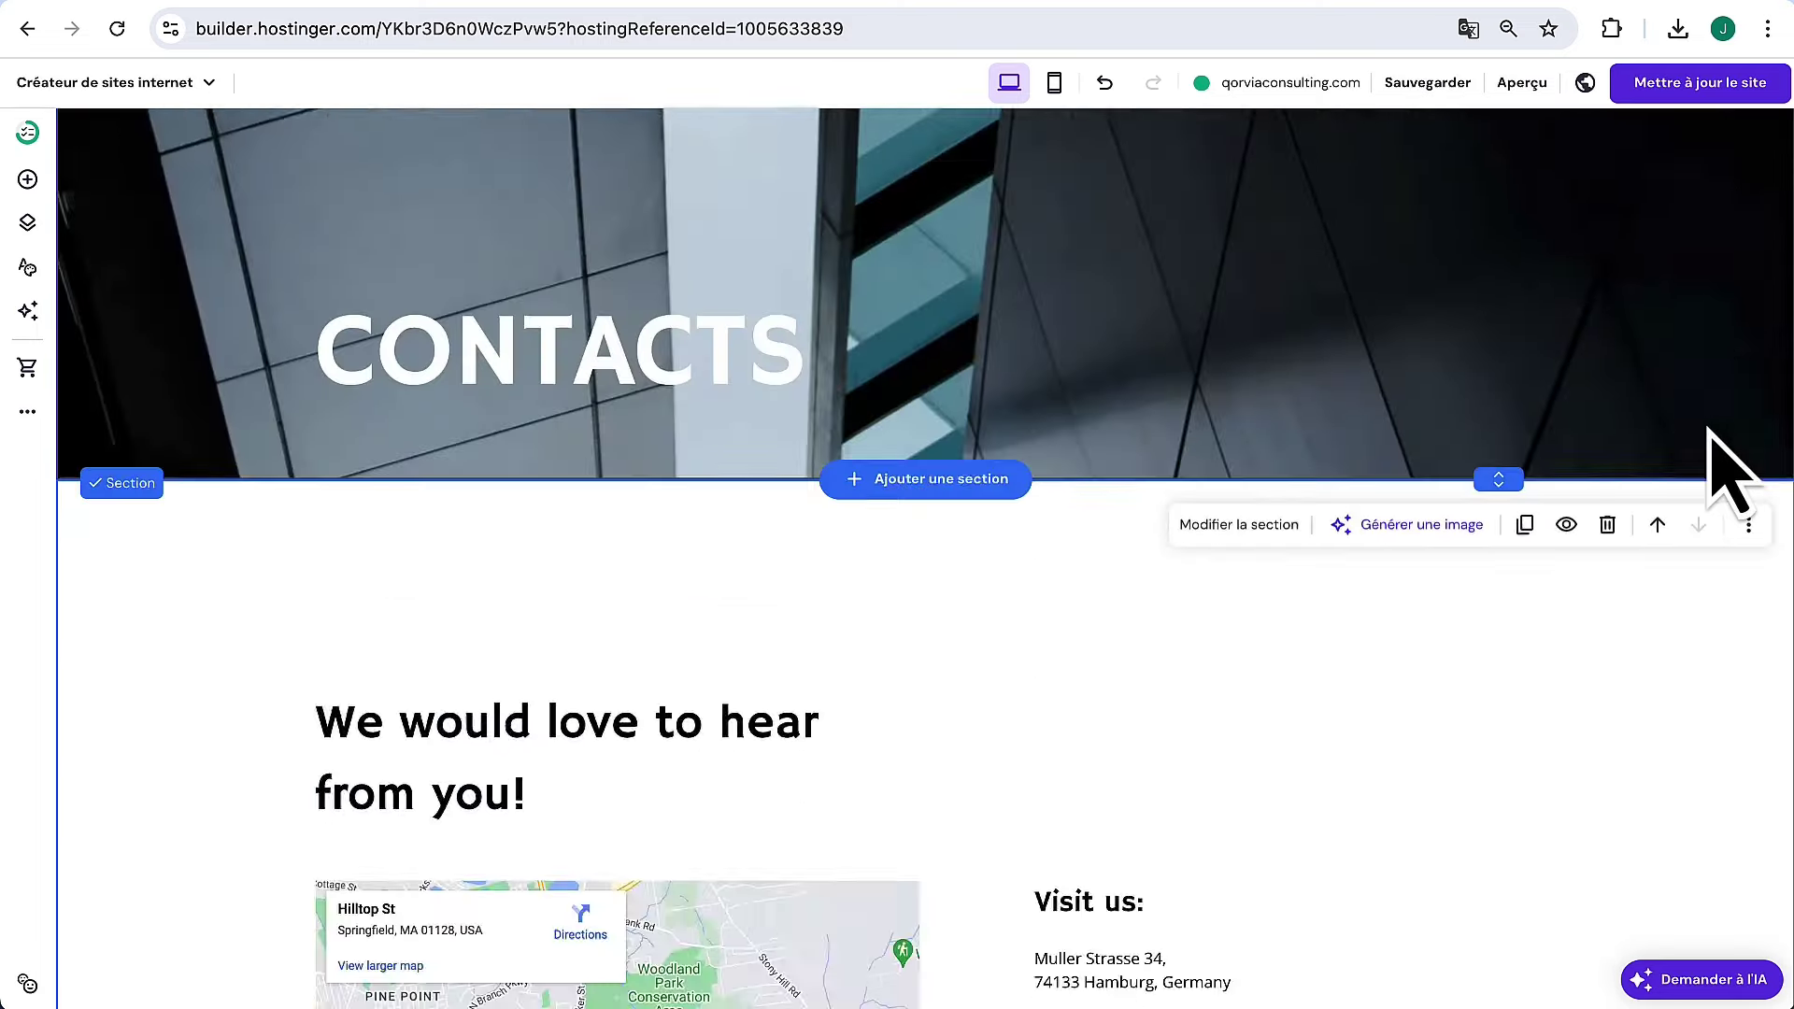
Reduce the contact section's height to trim the surplus space between the form and the footer
{"action": "scroll", "coordinate": [1711, 453], "scroll_direction": "down", "scroll_amount": 12}
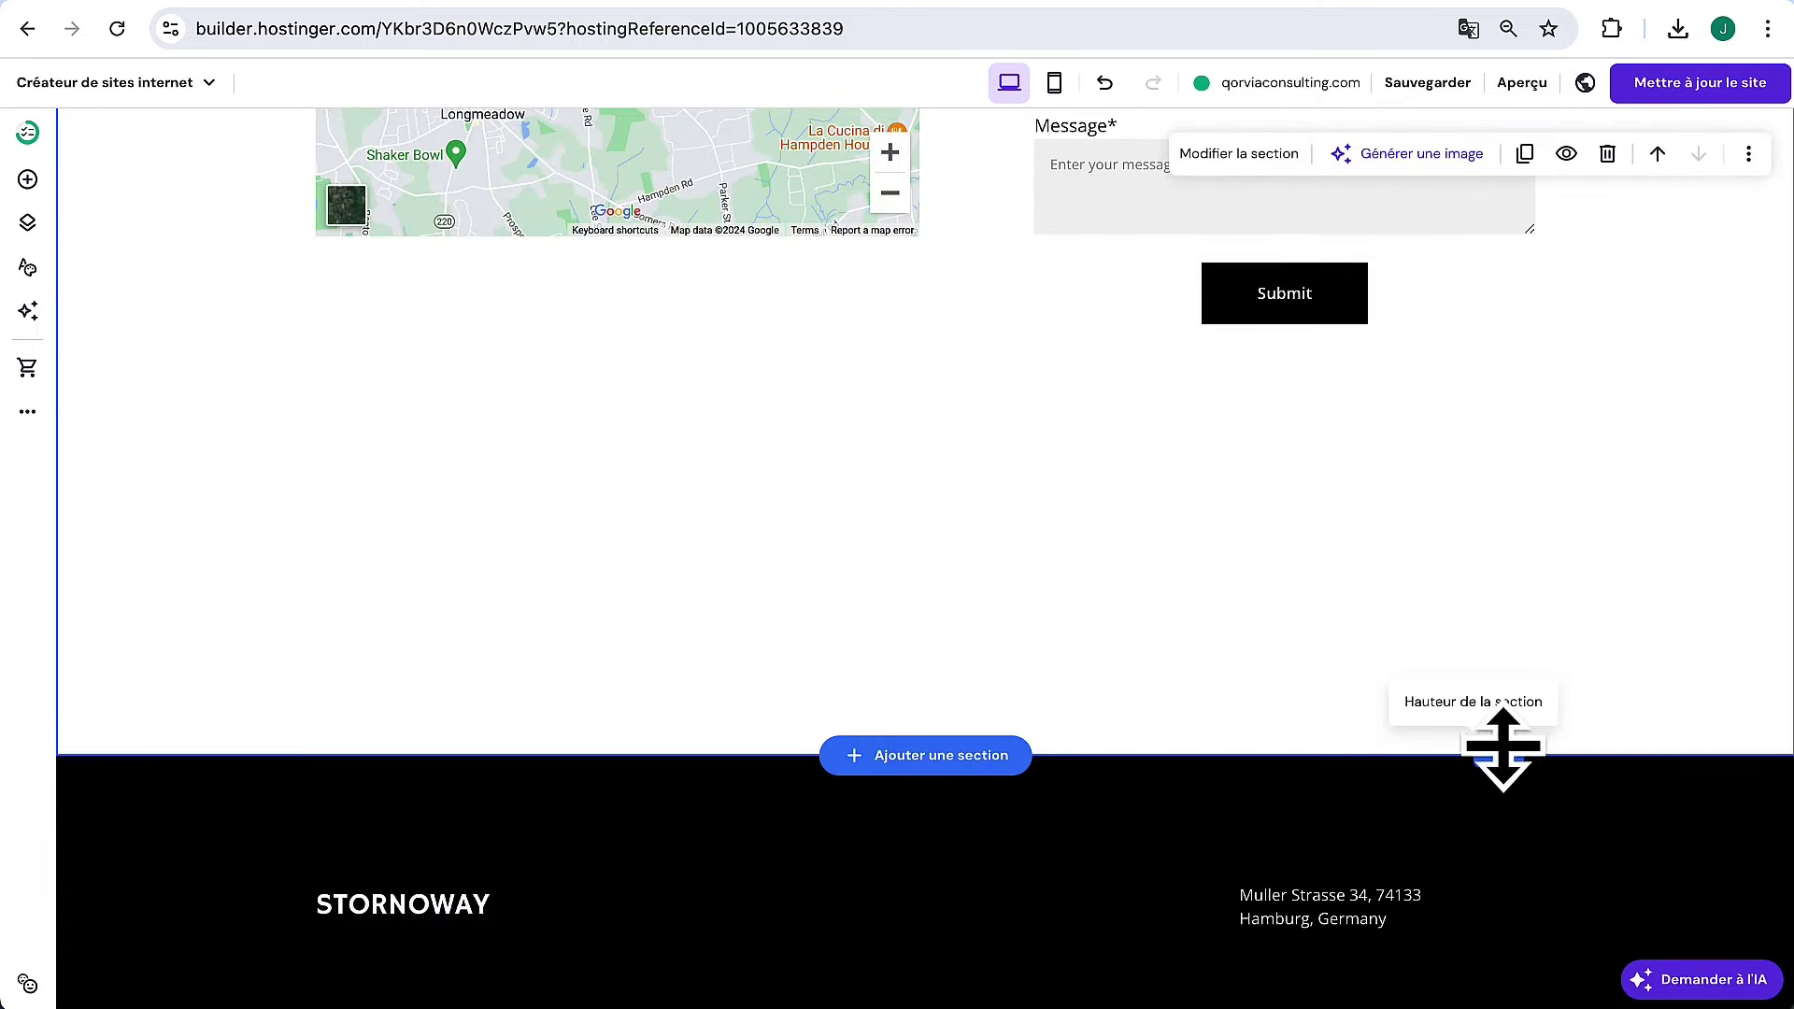
{"action": "left_click_drag", "start_coordinate": [1503, 750], "coordinate": [1511, 523]}
{"action": "scroll", "coordinate": [1512, 523], "scroll_direction": "up", "scroll_amount": 12}
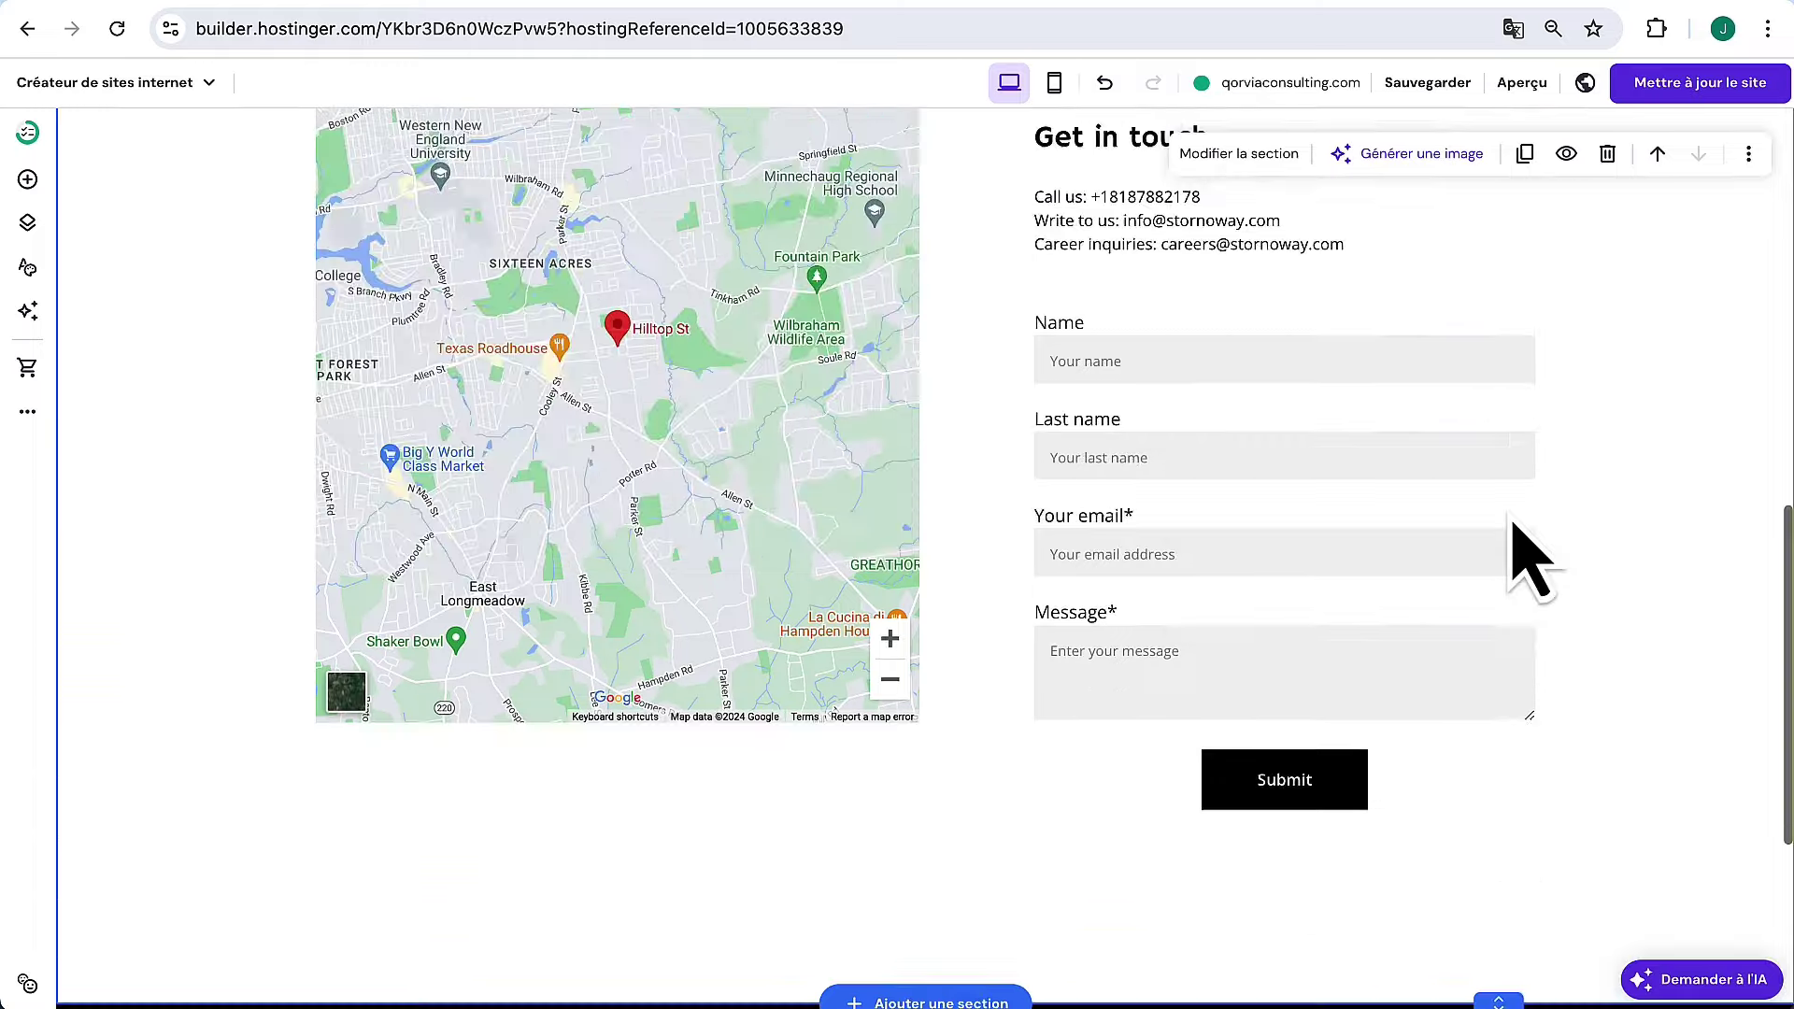
{"action": "scroll", "coordinate": [1510, 519], "scroll_direction": "down", "scroll_amount": 7}
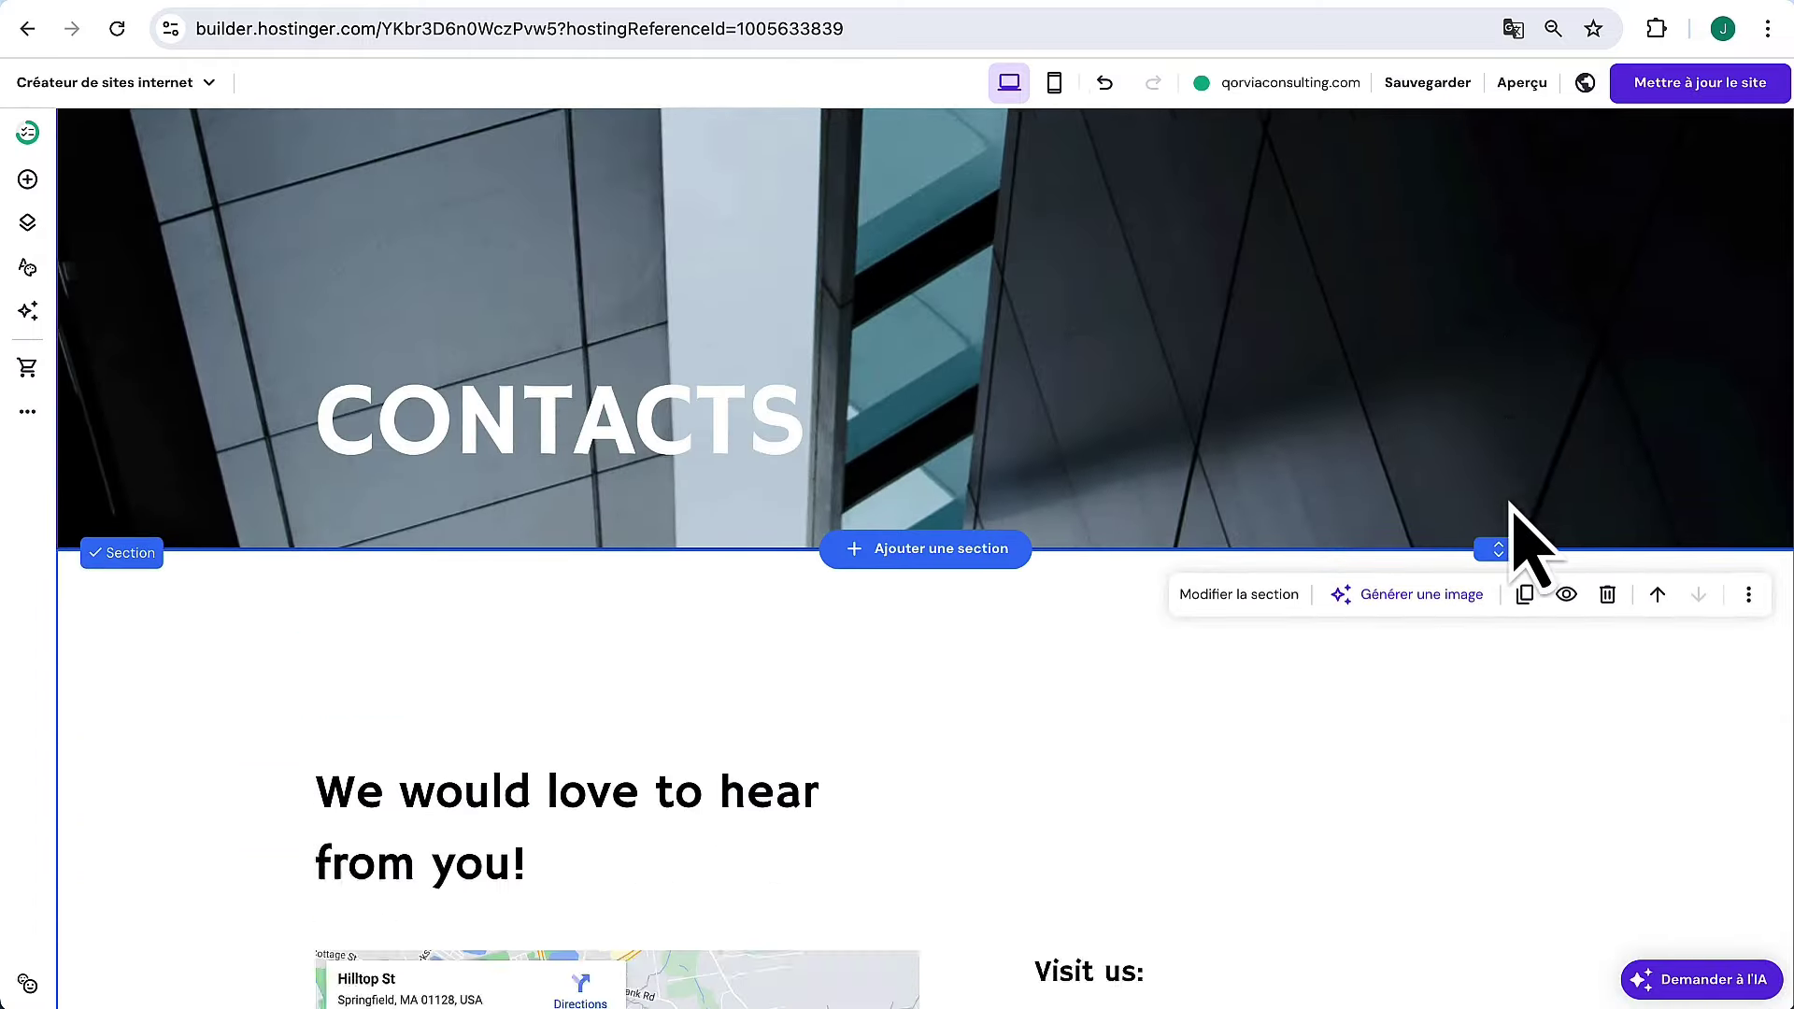
{"action": "scroll", "coordinate": [1514, 540], "scroll_direction": "up", "scroll_amount": 6}
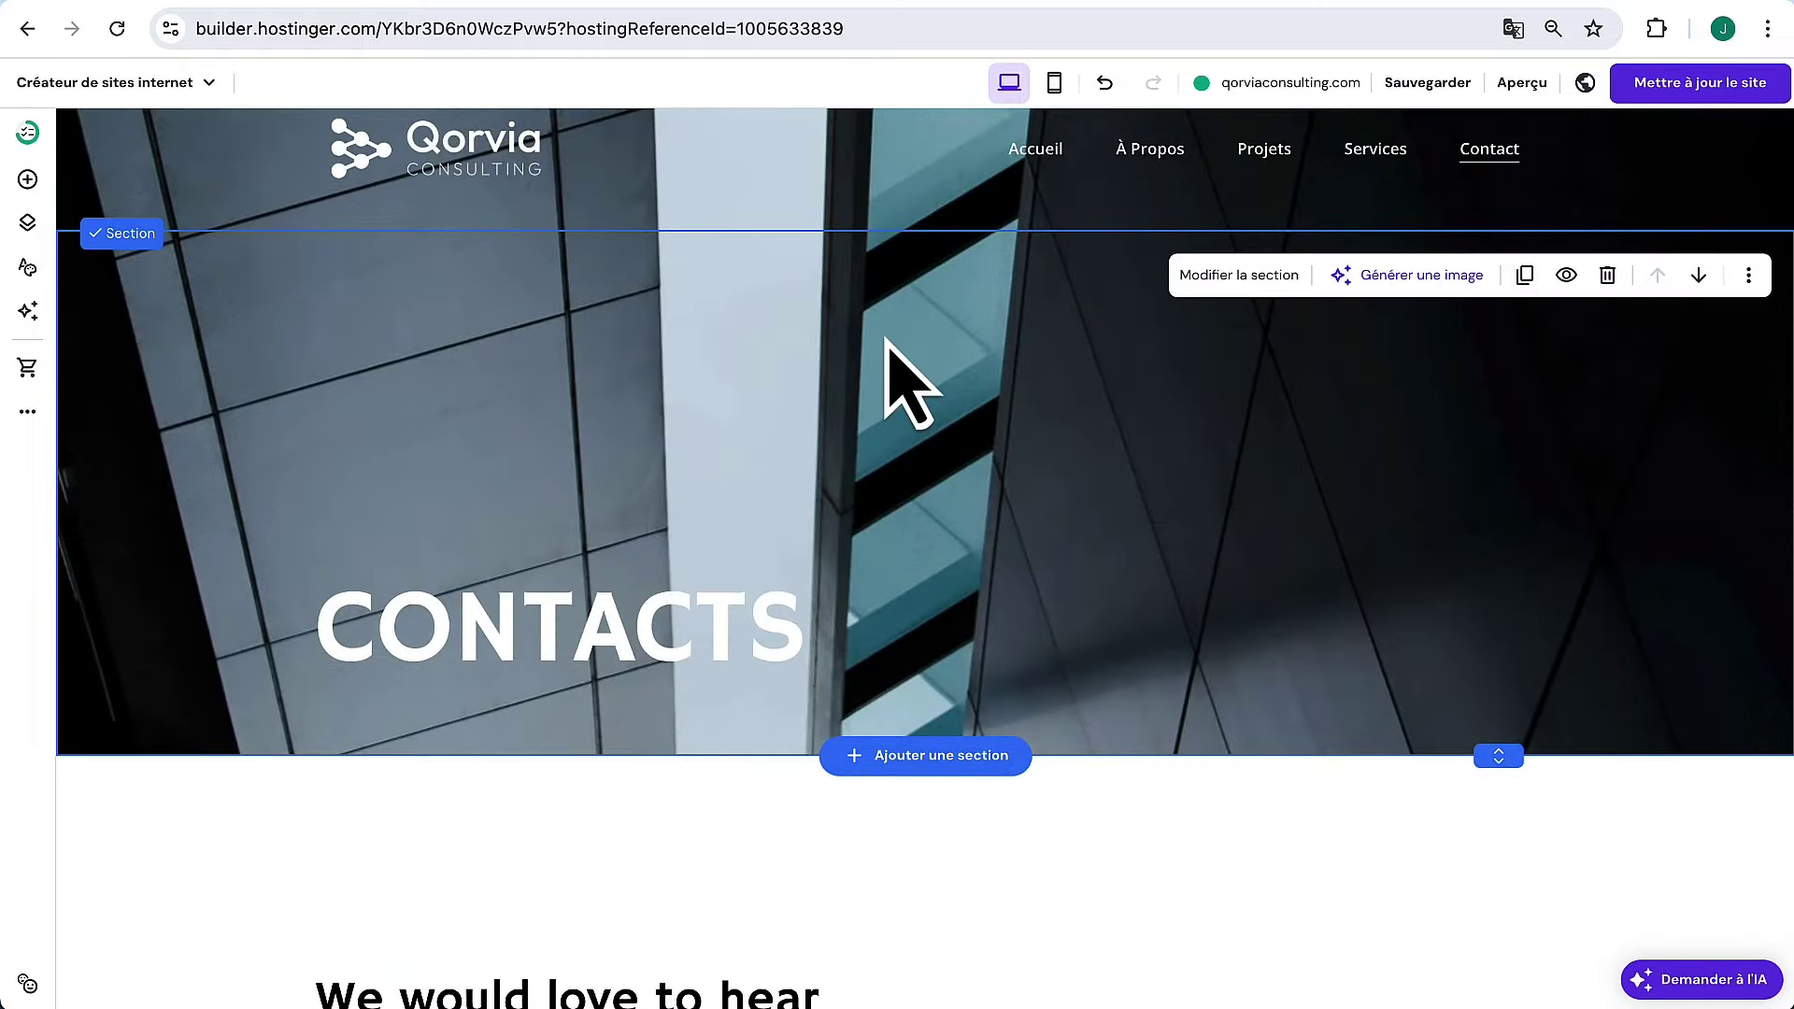
Set the map's address to AV CHAMPS ELYSEES and close the map settings
{"action": "scroll", "coordinate": [888, 753], "scroll_direction": "down", "scroll_amount": 6}
{"action": "scroll", "coordinate": [890, 716], "scroll_direction": "down", "scroll_amount": 3}
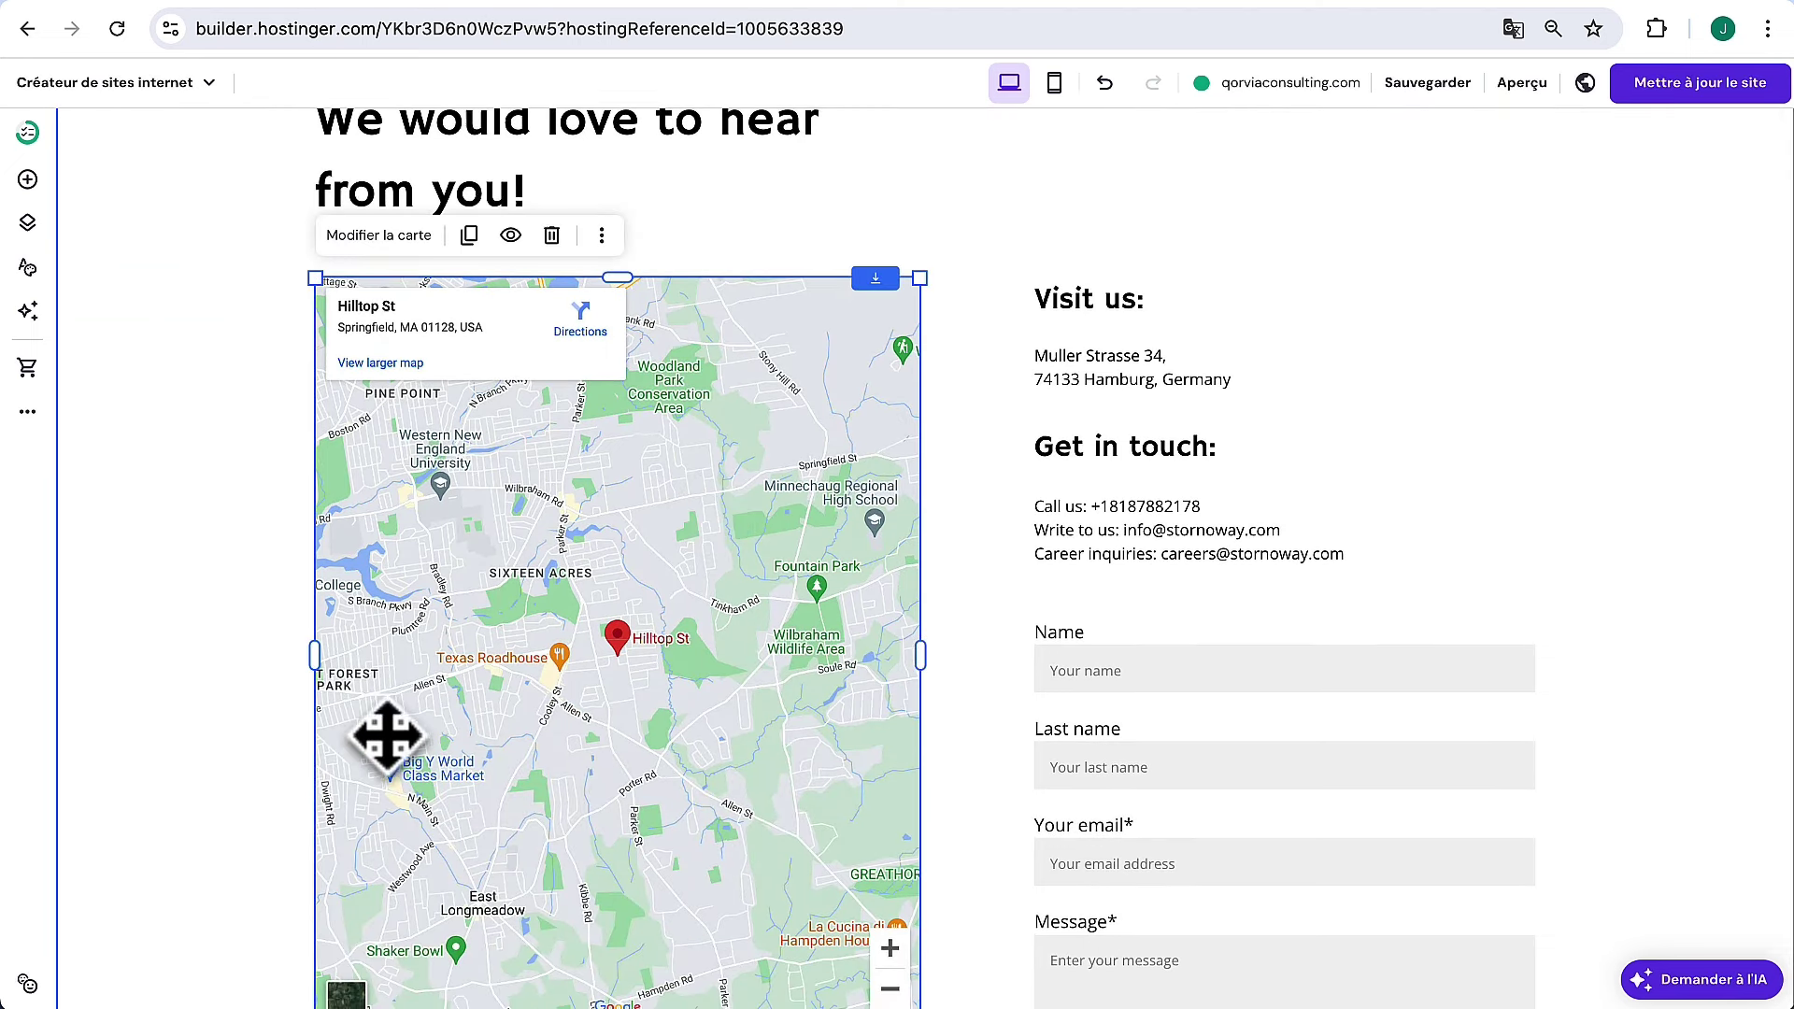
{"action": "left_click", "coordinate": [391, 234]}
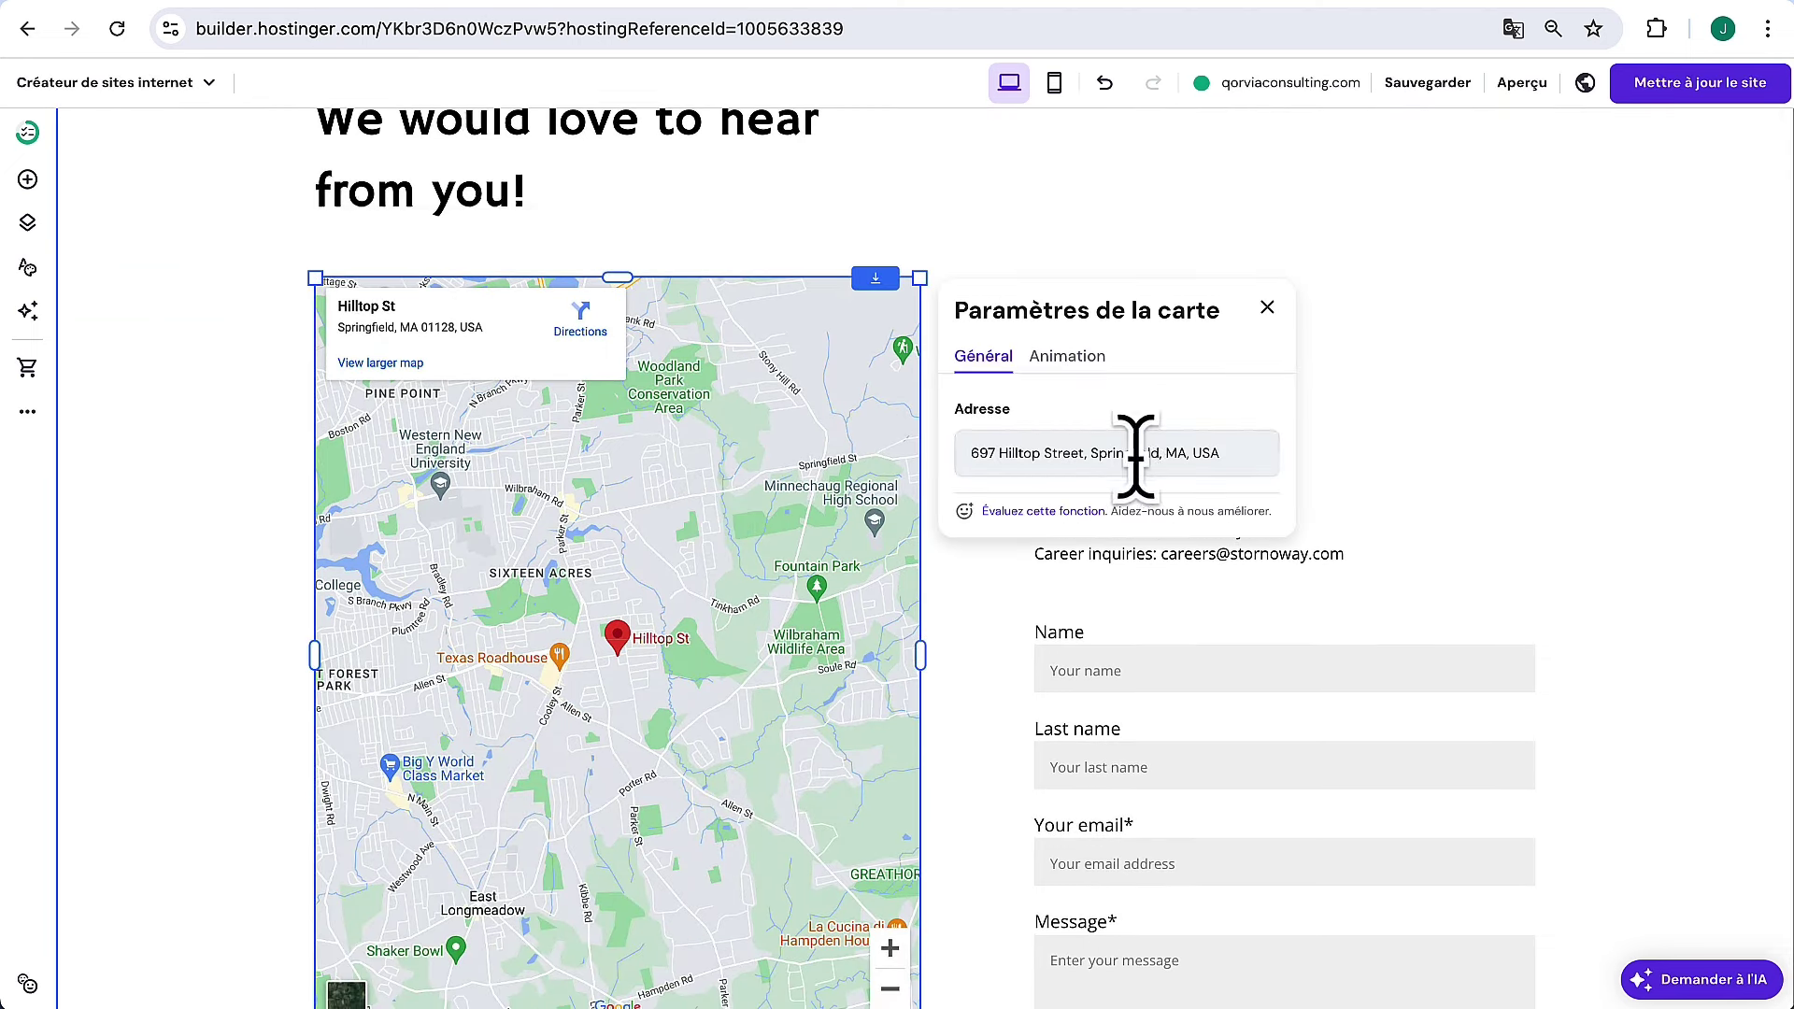
{"action": "key", "text": "ctrl+a"}
{"action": "type", "text": "A"}
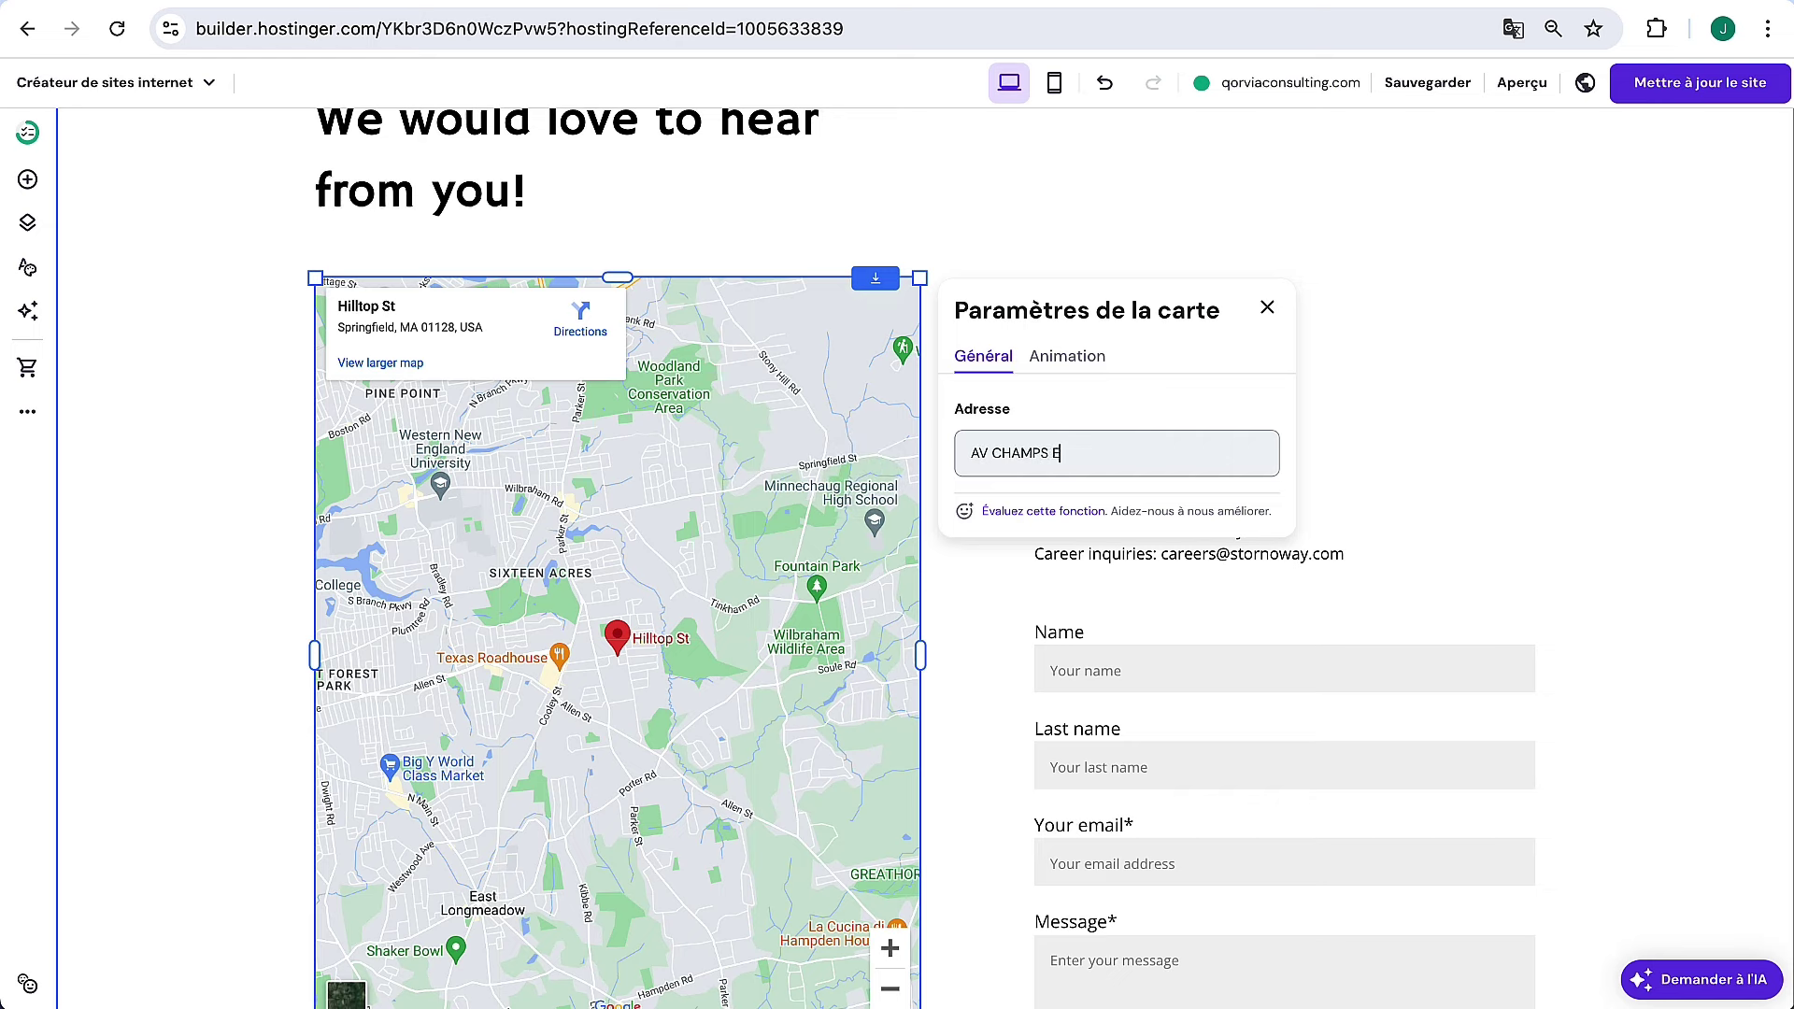
{"action": "type", "text": "V CHAMPS ELYSEES"}
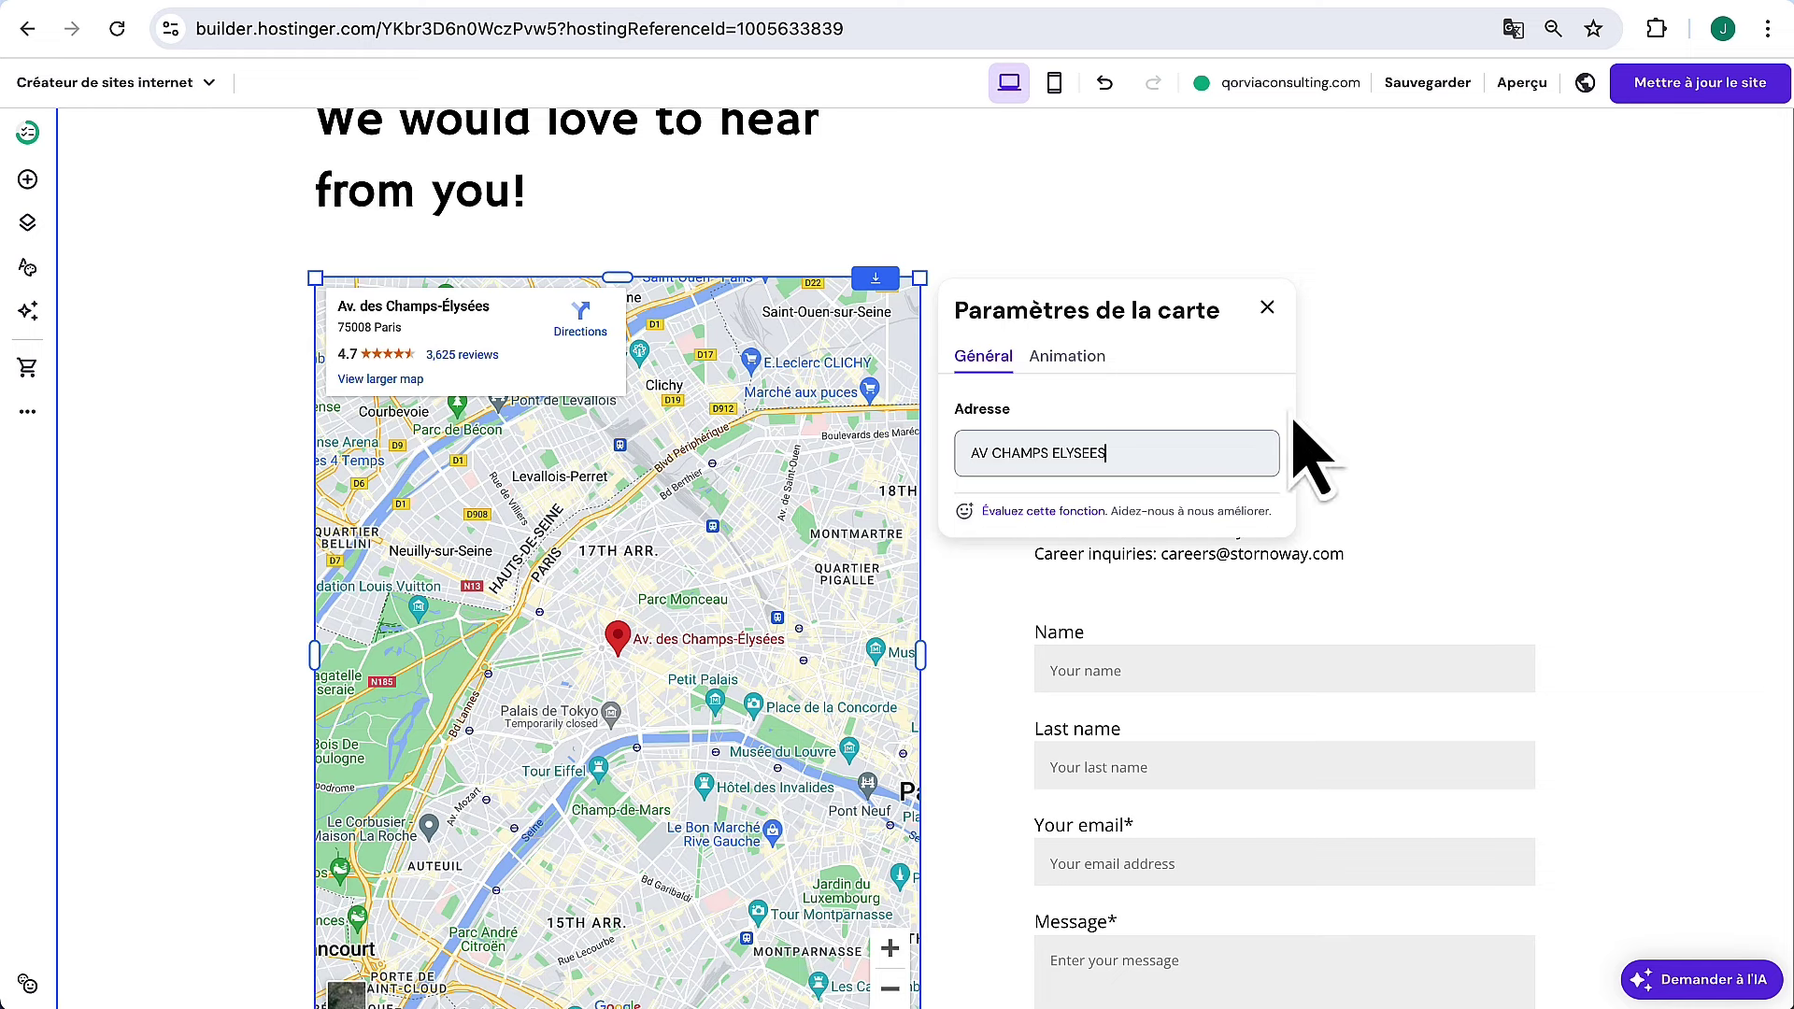
{"action": "left_click", "coordinate": [1268, 309]}
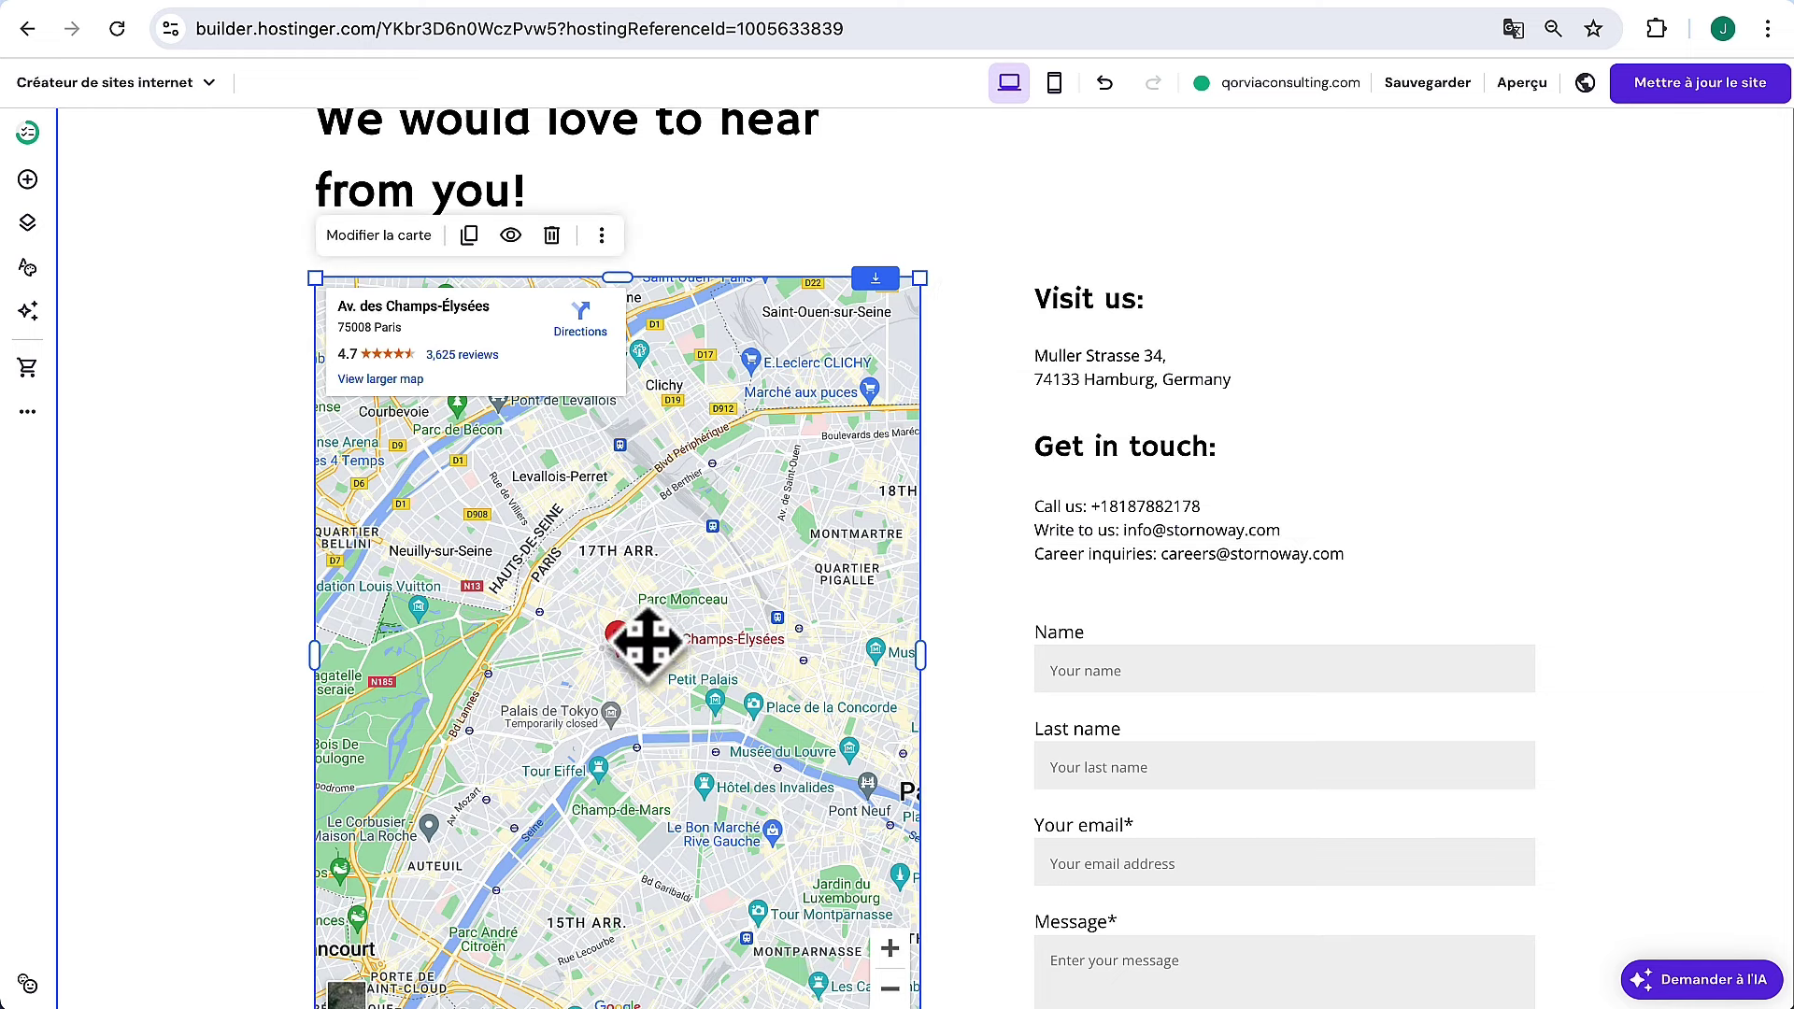
Open the contact form's general settings and examine the form name, notification email and submissions options
{"action": "scroll", "coordinate": [689, 726], "scroll_direction": "down", "scroll_amount": 2}
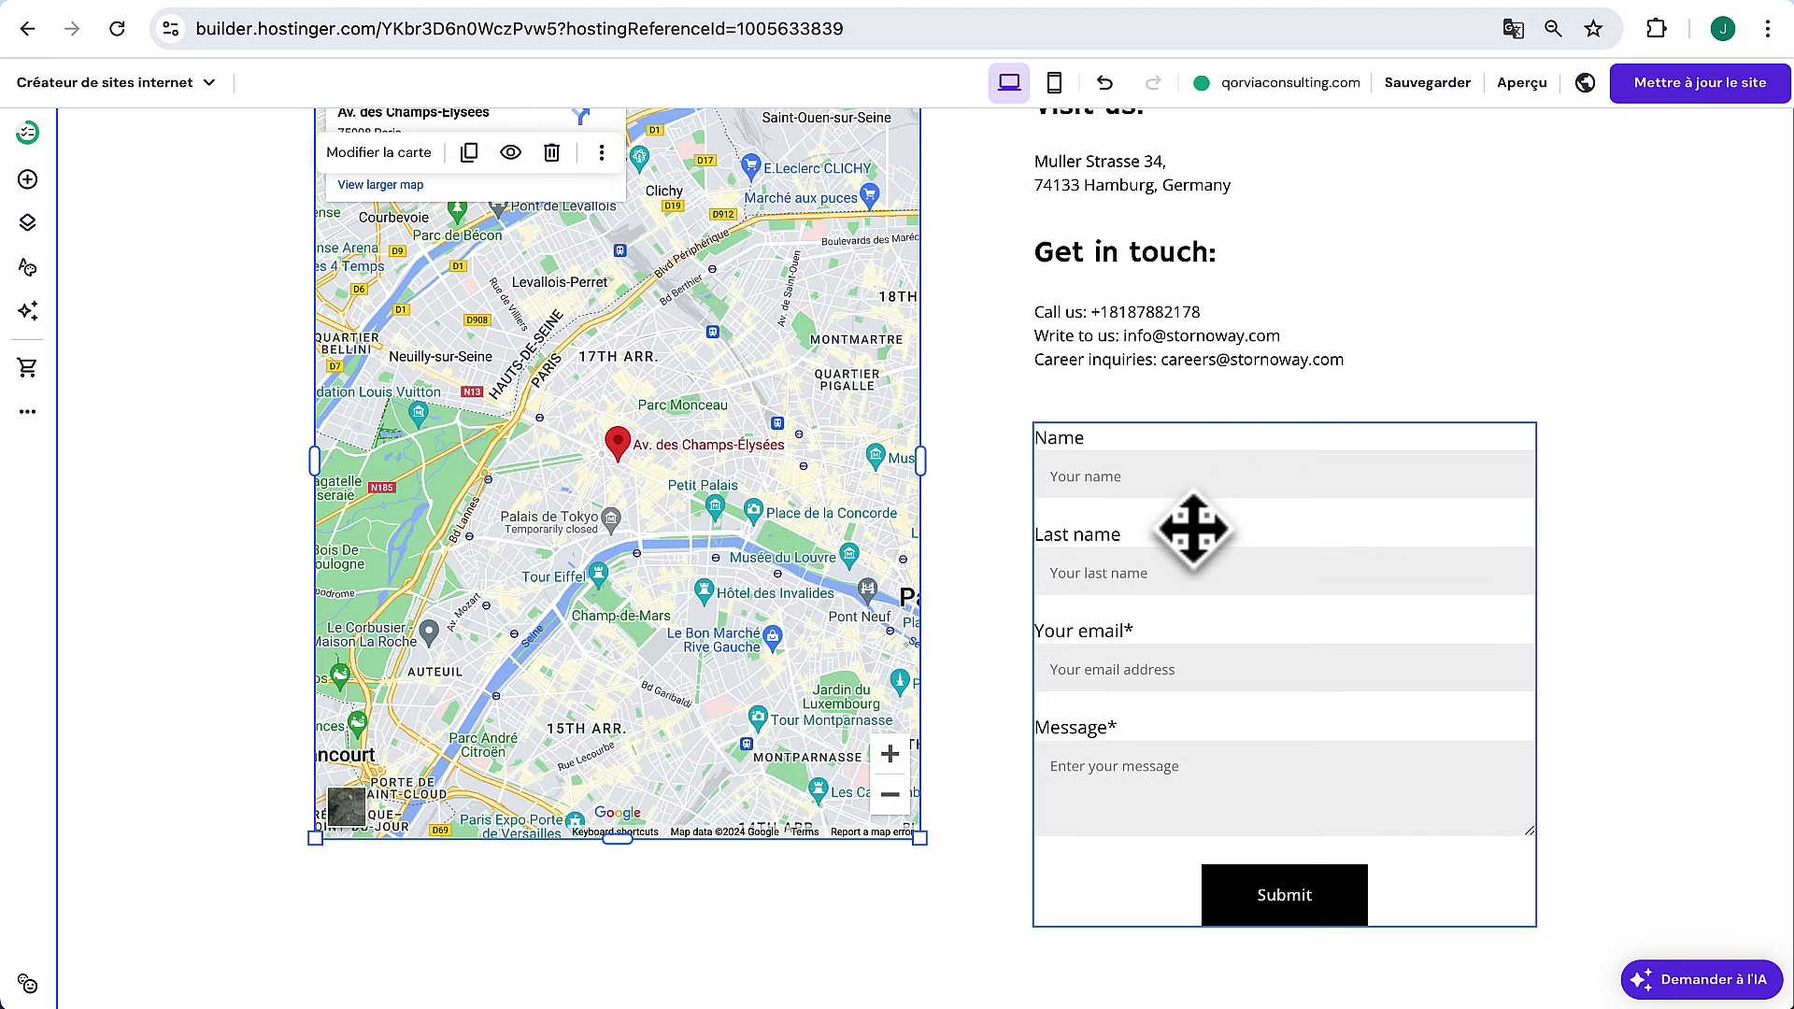
{"action": "left_click", "coordinate": [1193, 529]}
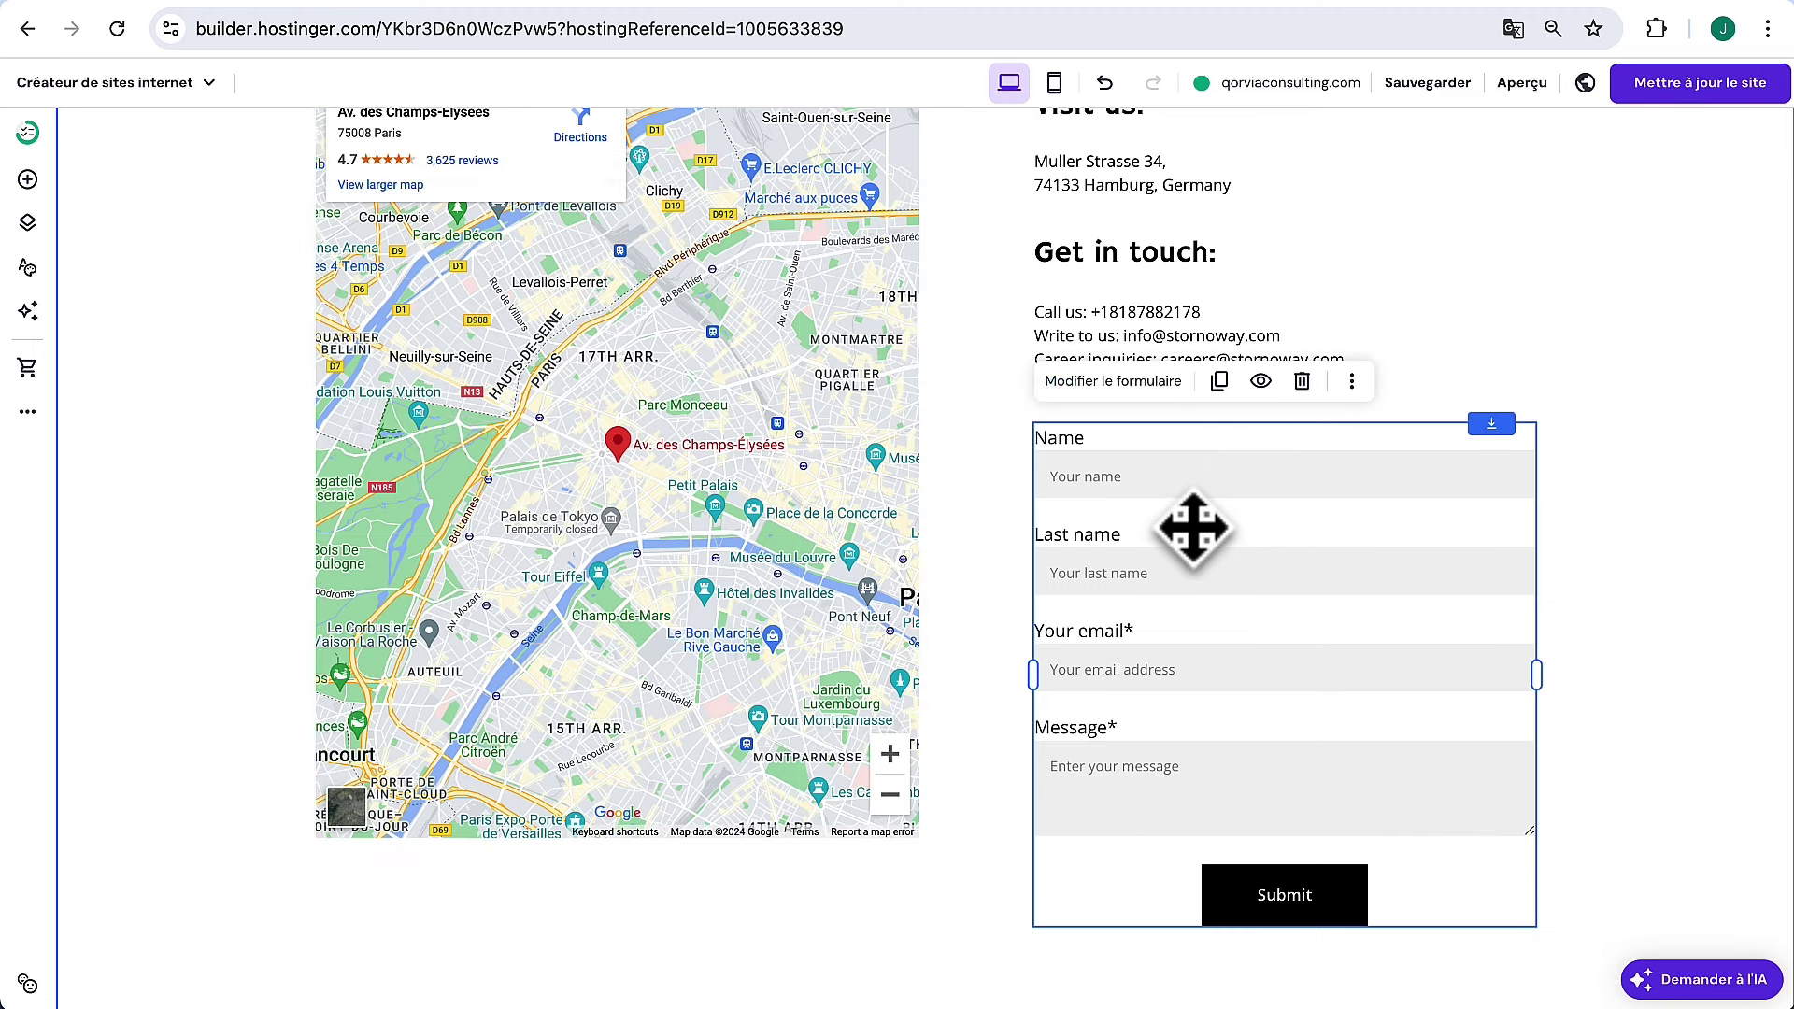
{"action": "left_click", "coordinate": [1119, 383]}
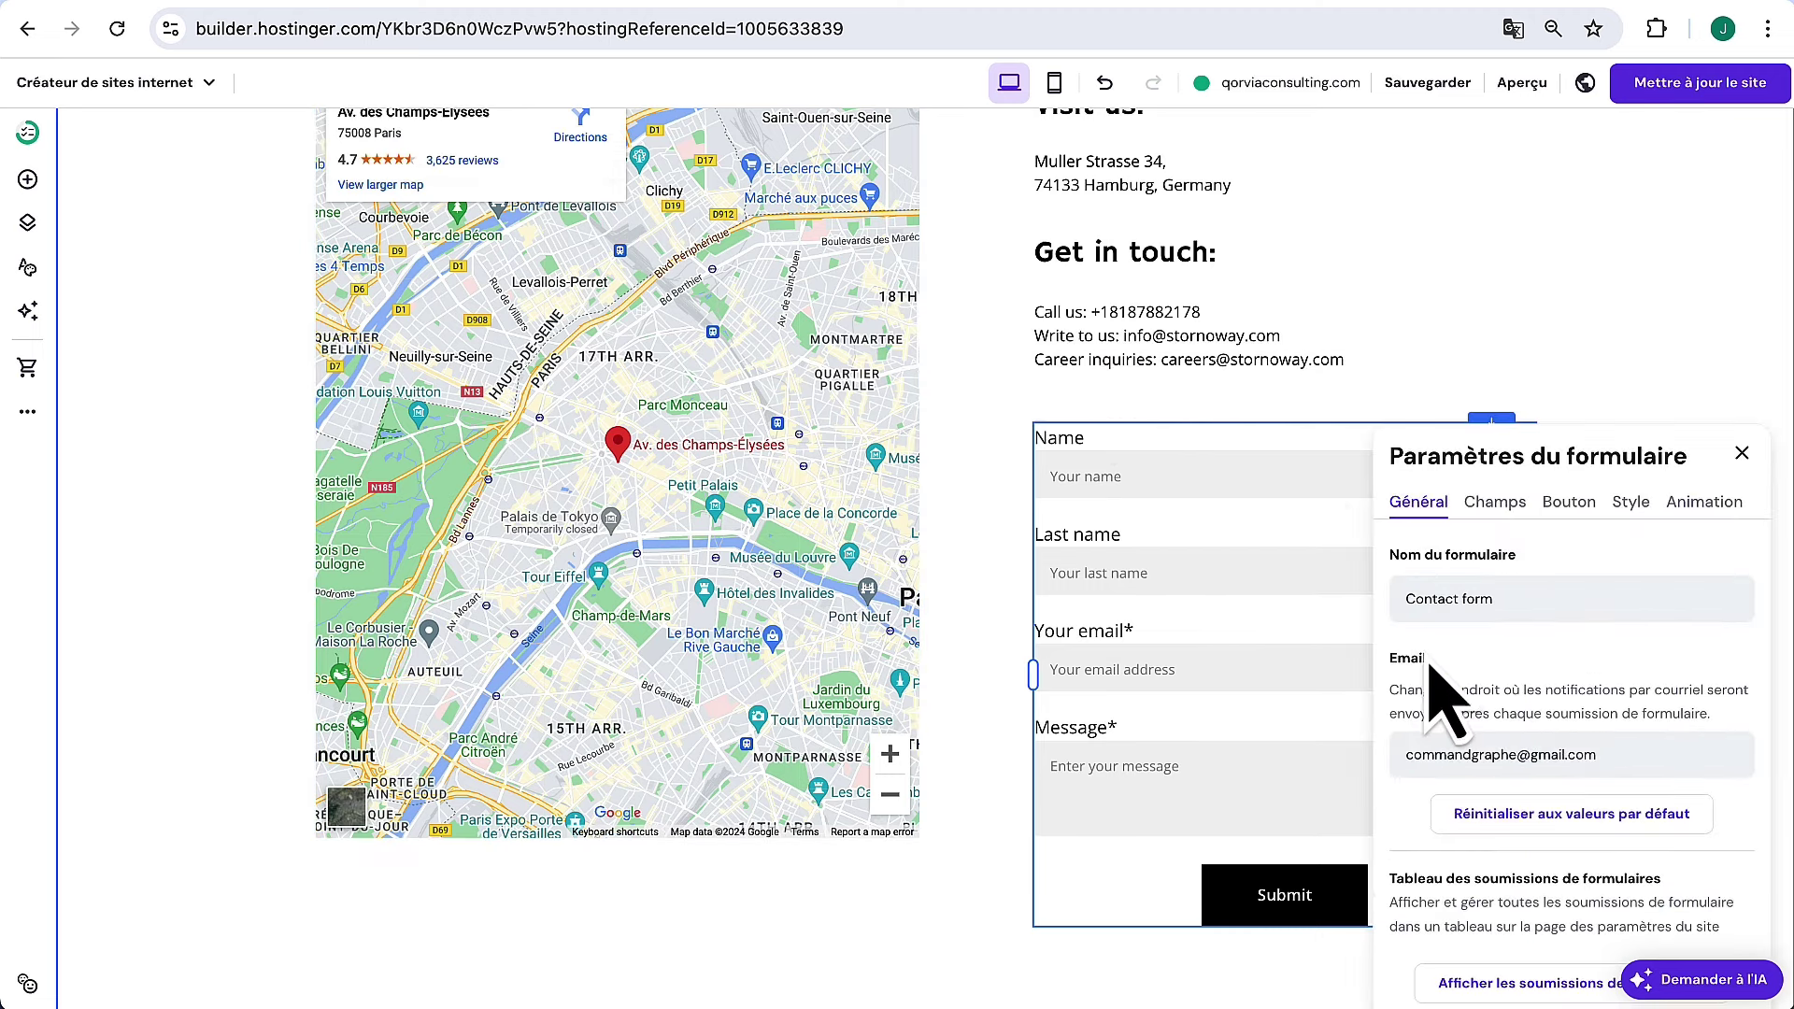
{"action": "scroll", "coordinate": [1399, 606], "scroll_direction": "down", "scroll_amount": 1}
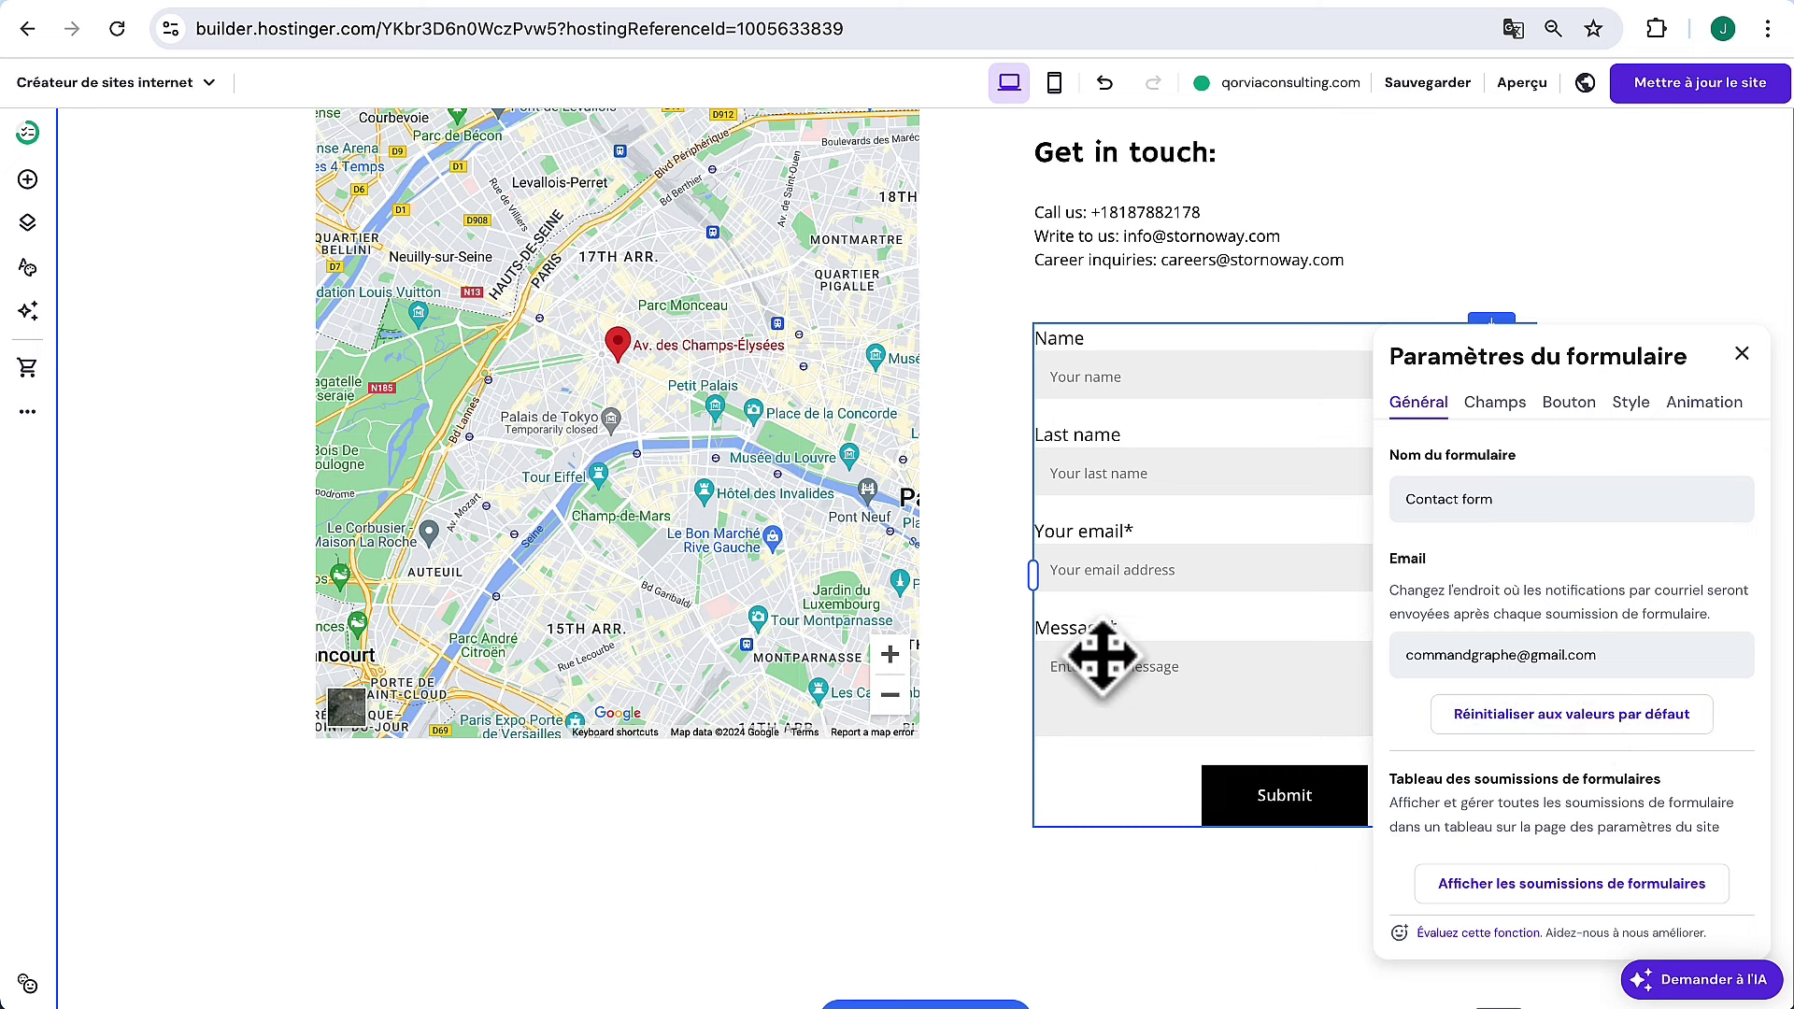
Set the contact form's first field label to Nom and its placeholder text to Votre nom
{"action": "left_click", "coordinate": [1454, 654]}
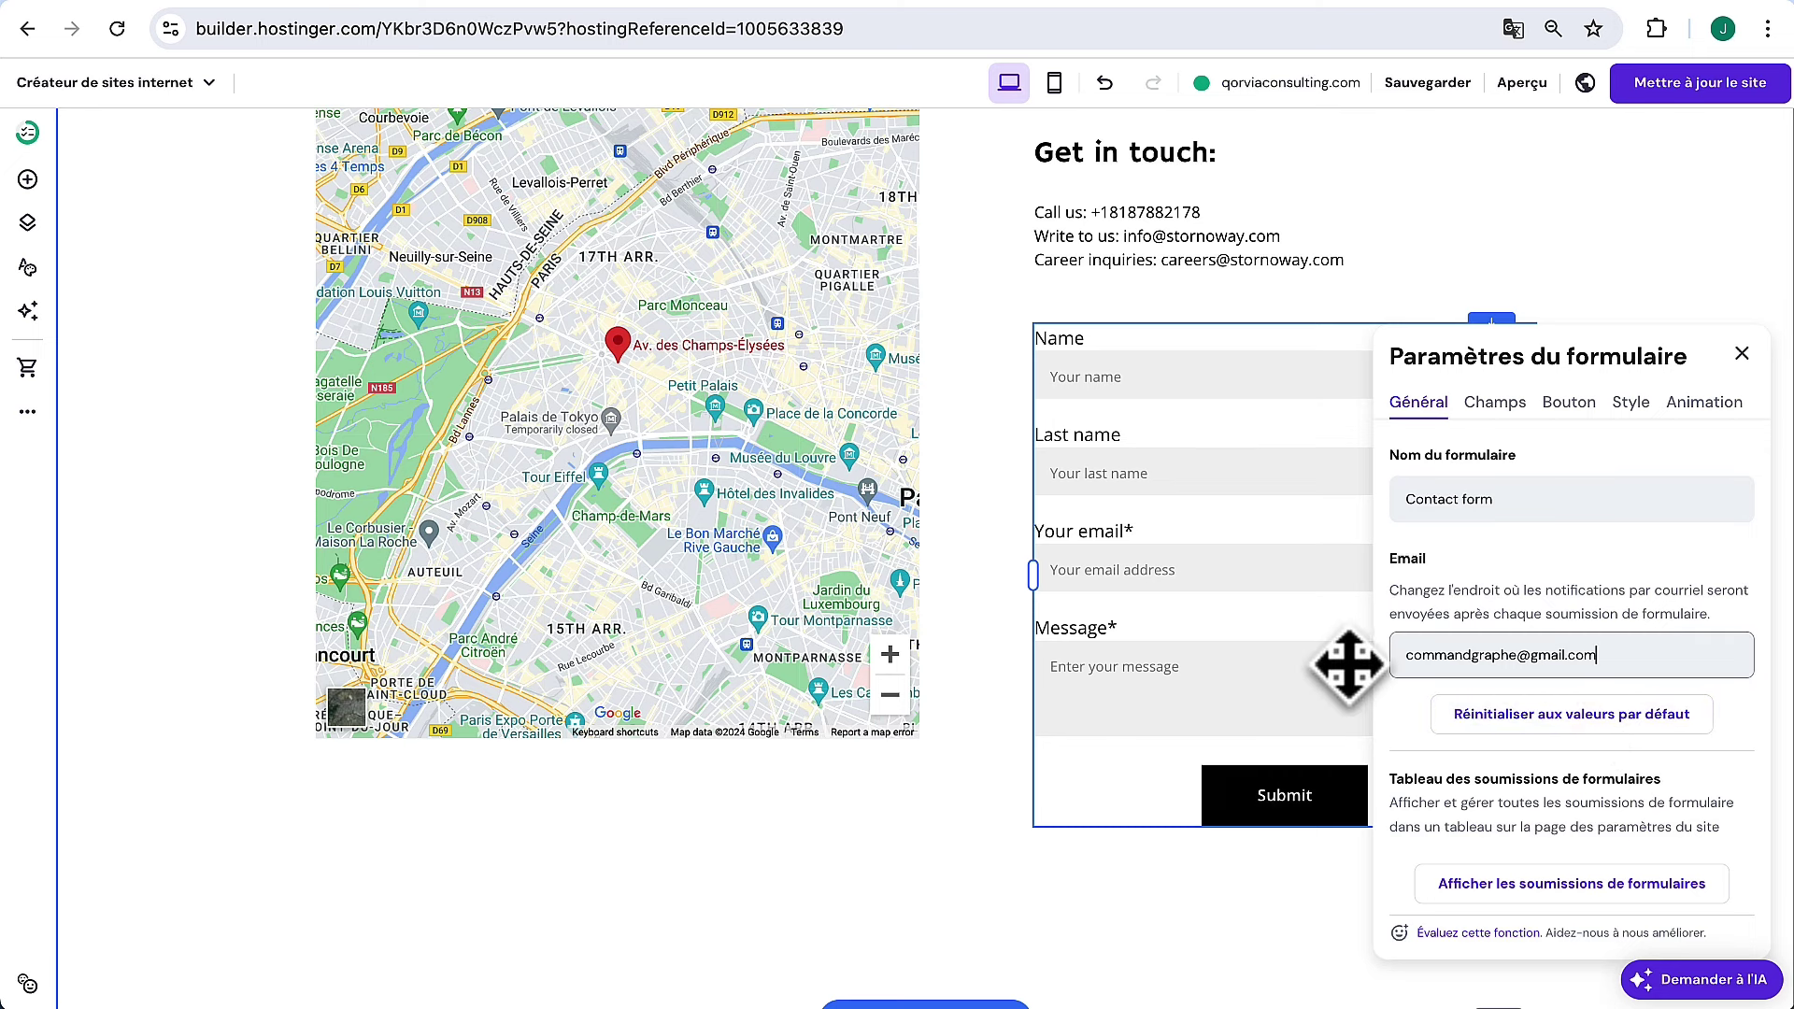
{"action": "left_click", "coordinate": [1498, 407]}
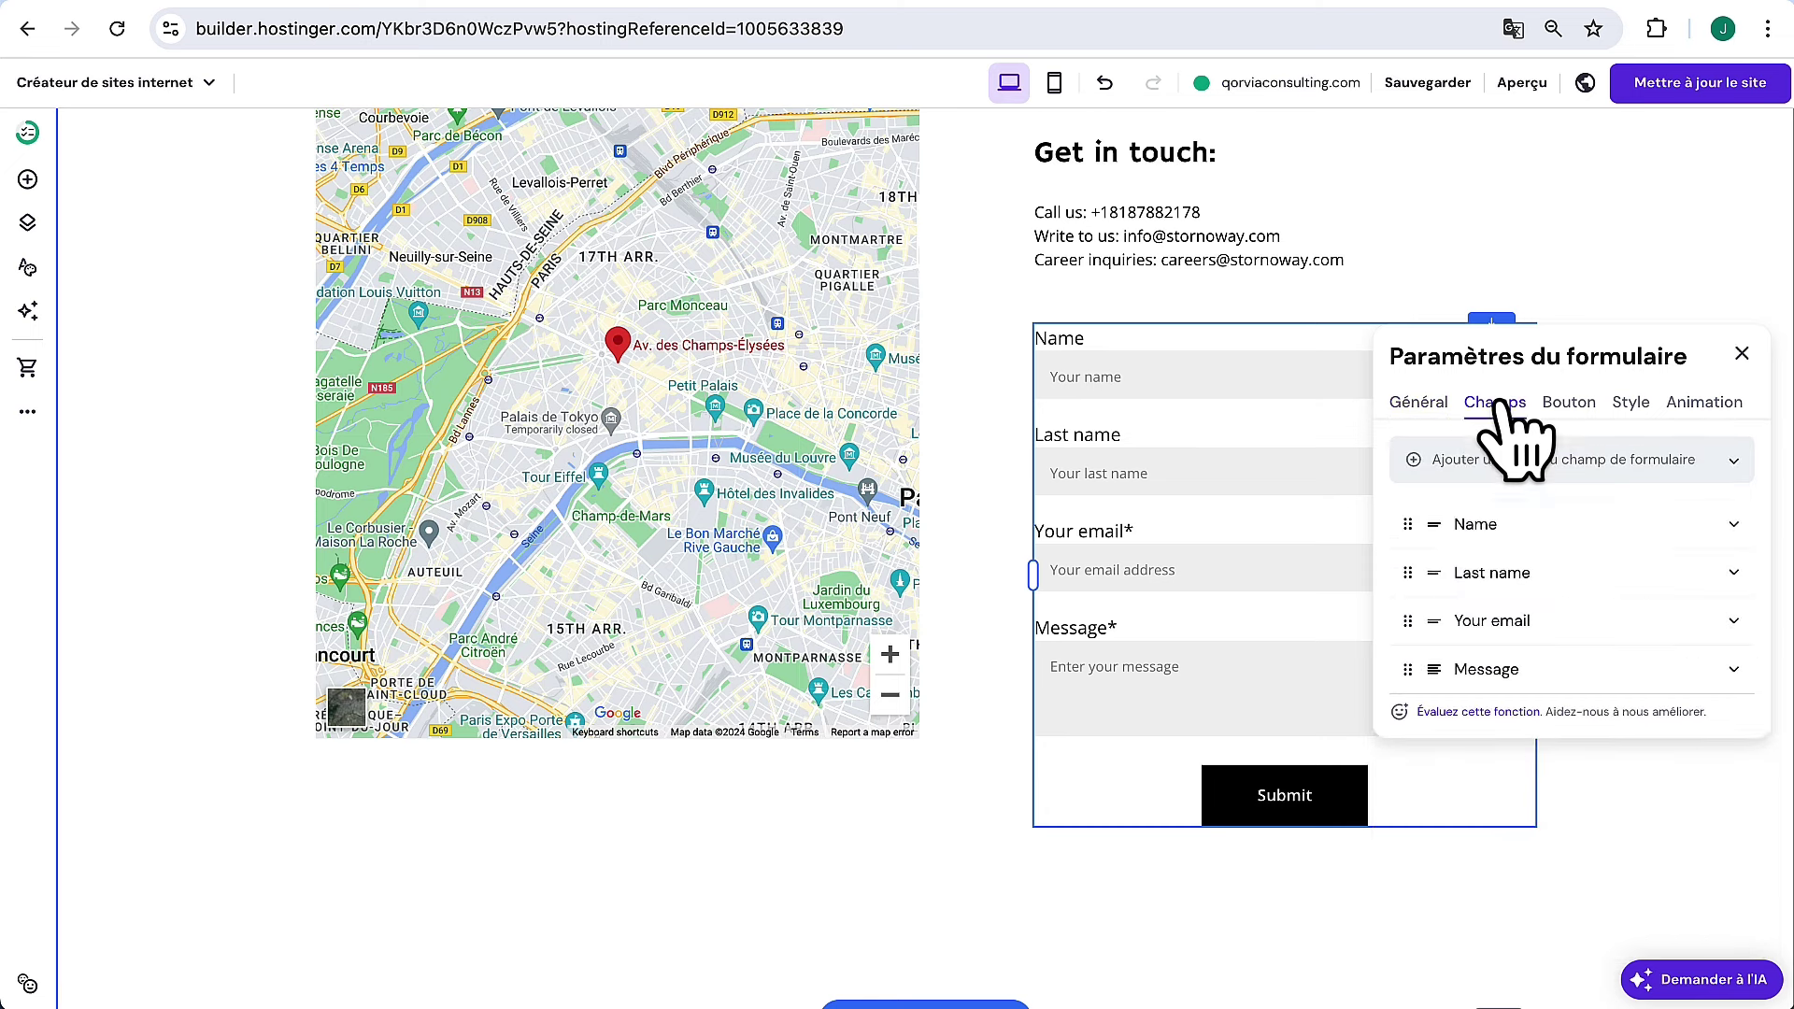
{"action": "left_click", "coordinate": [1735, 525]}
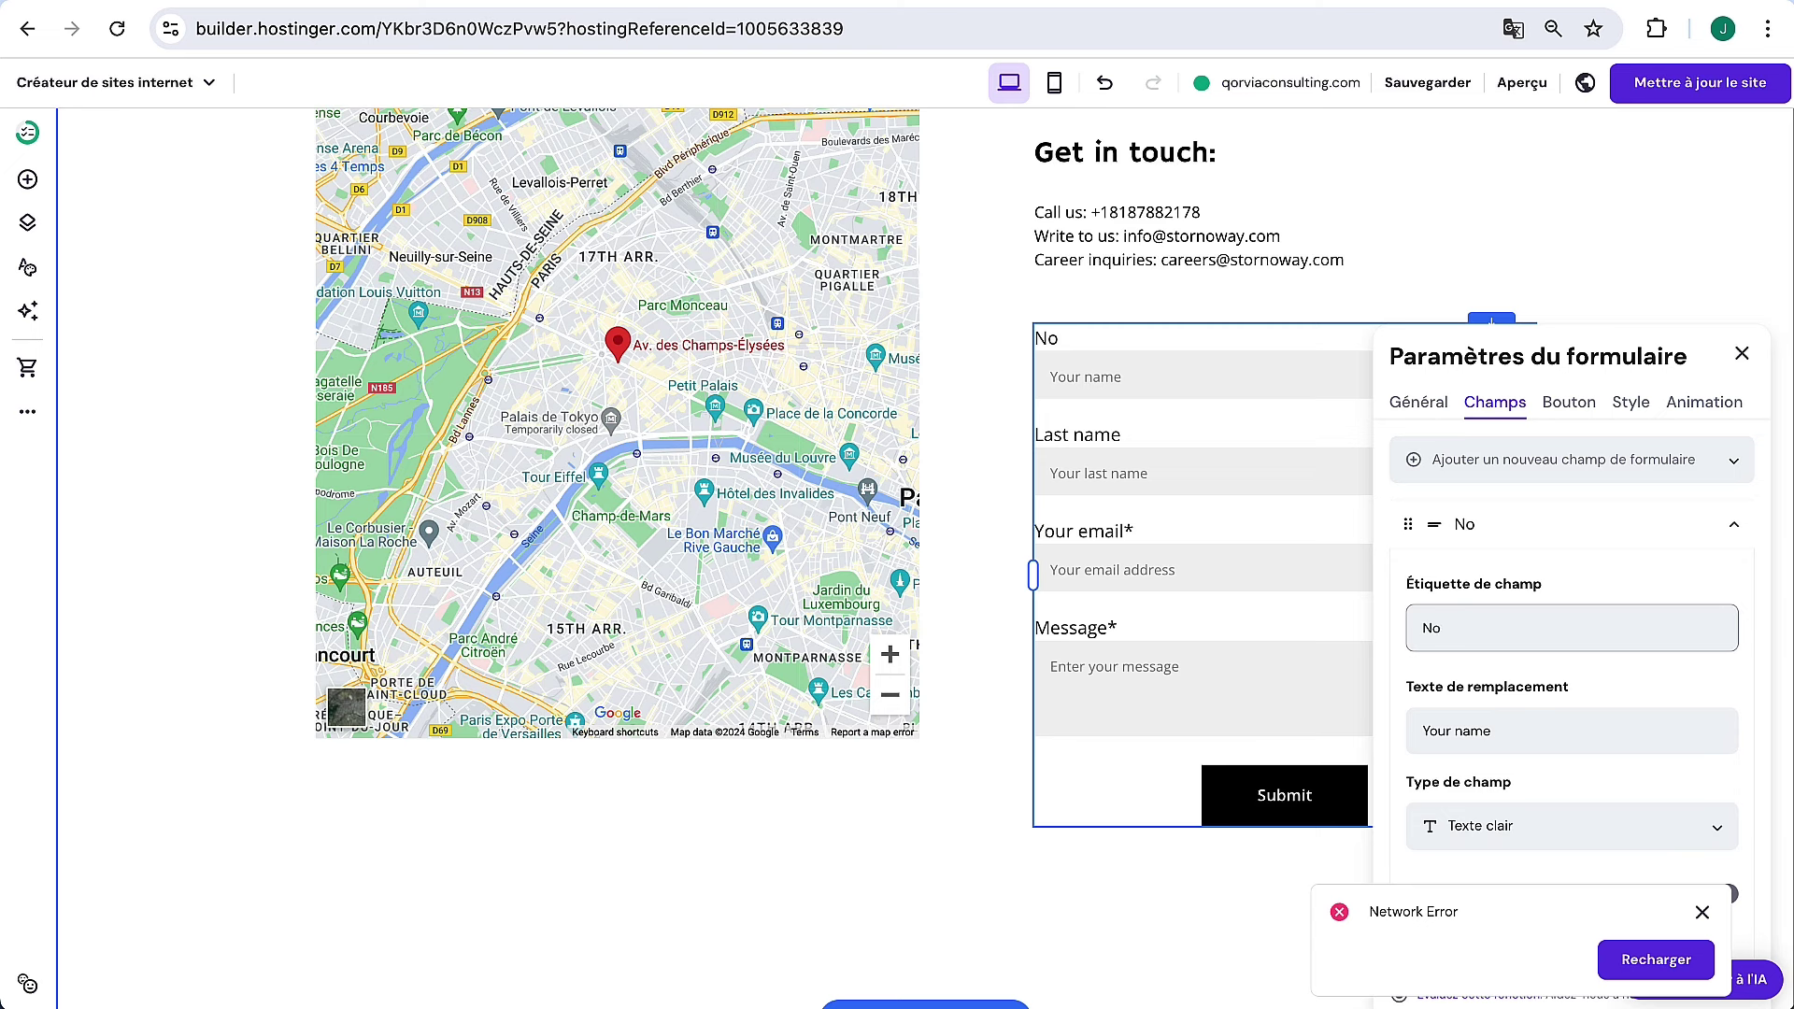
{"action": "left_click", "coordinate": [1561, 731]}
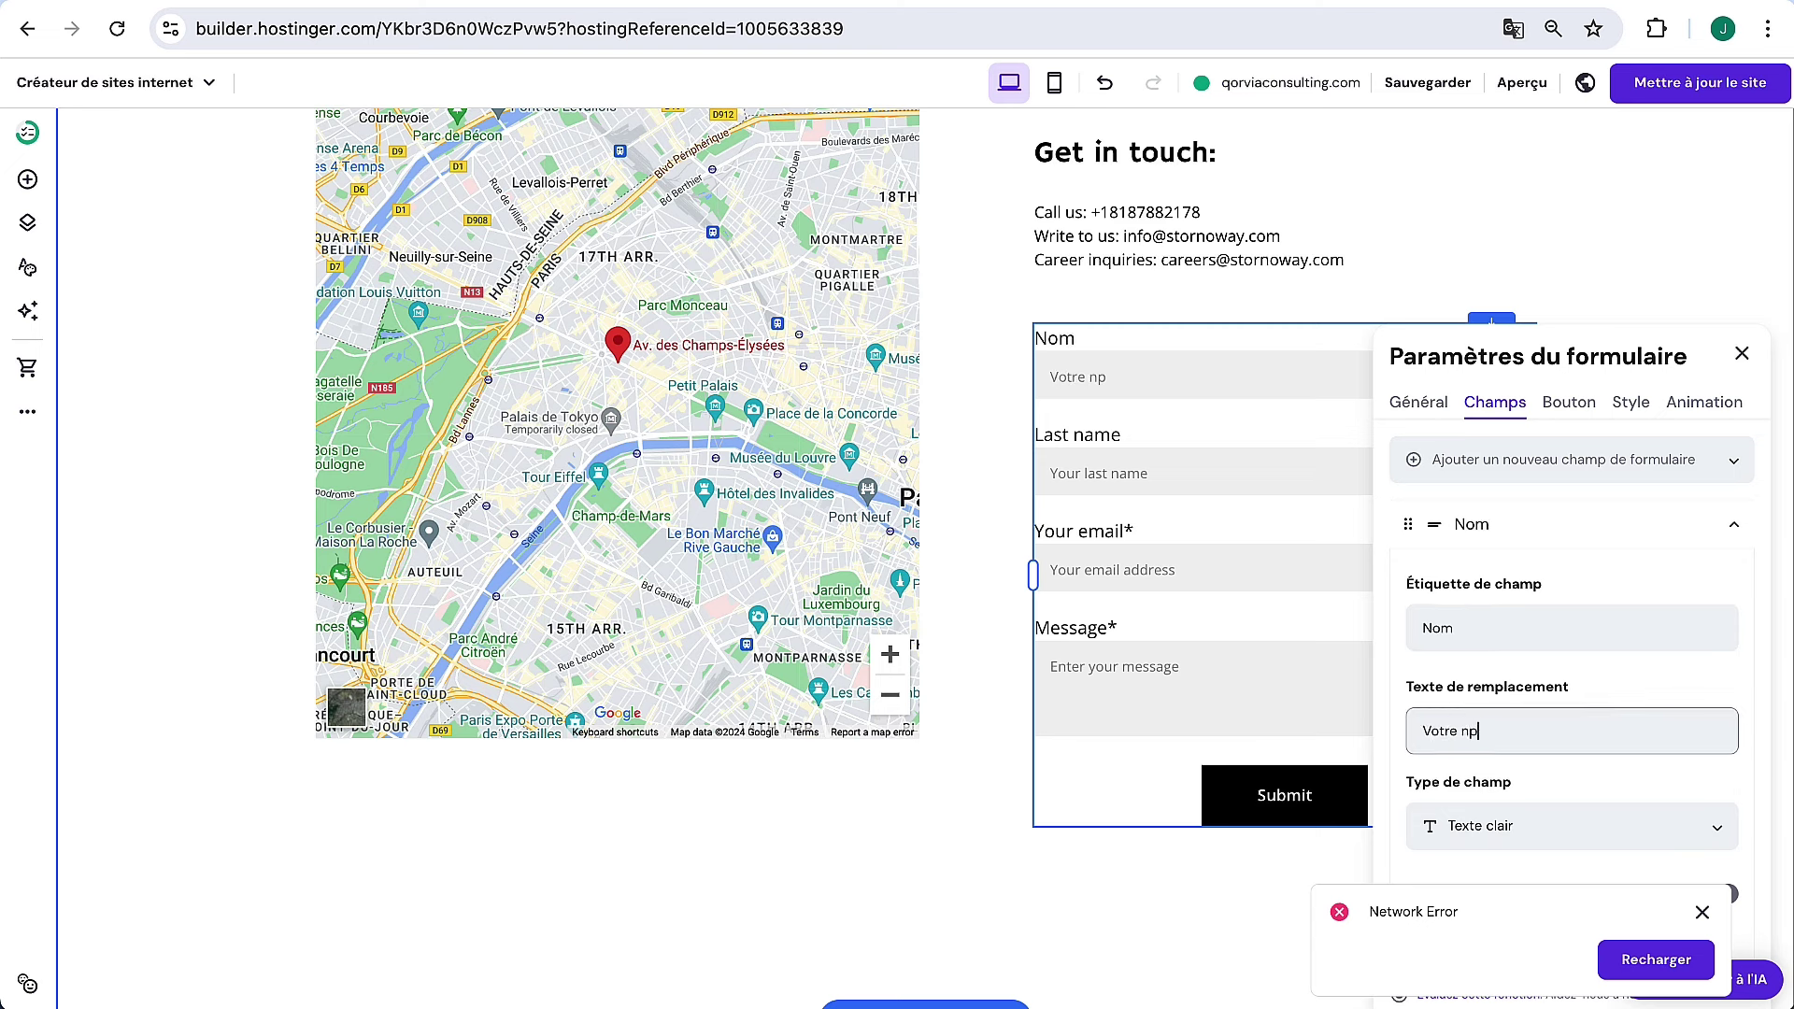
{"action": "scroll", "coordinate": [1467, 711], "scroll_direction": "down", "scroll_amount": 3}
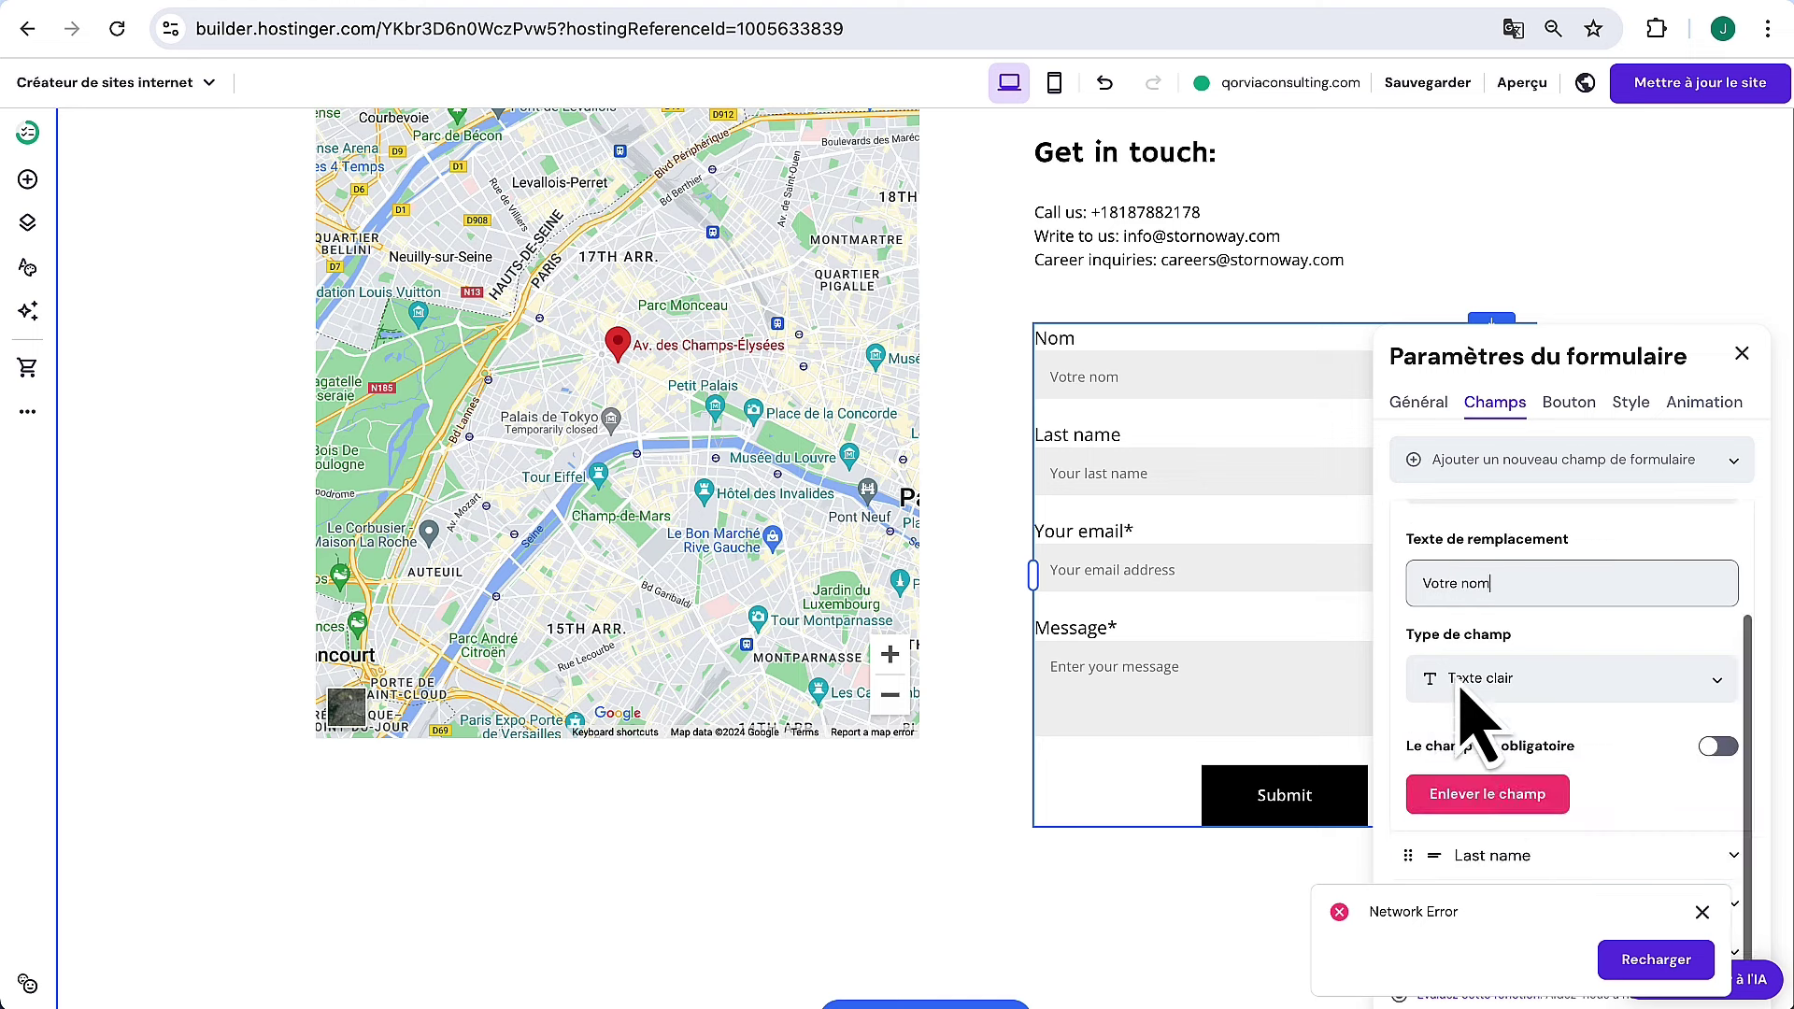
Relabel the form's Last name field as Prénom and set its placeholder text to Votre prénom
{"action": "left_click", "coordinate": [1526, 796]}
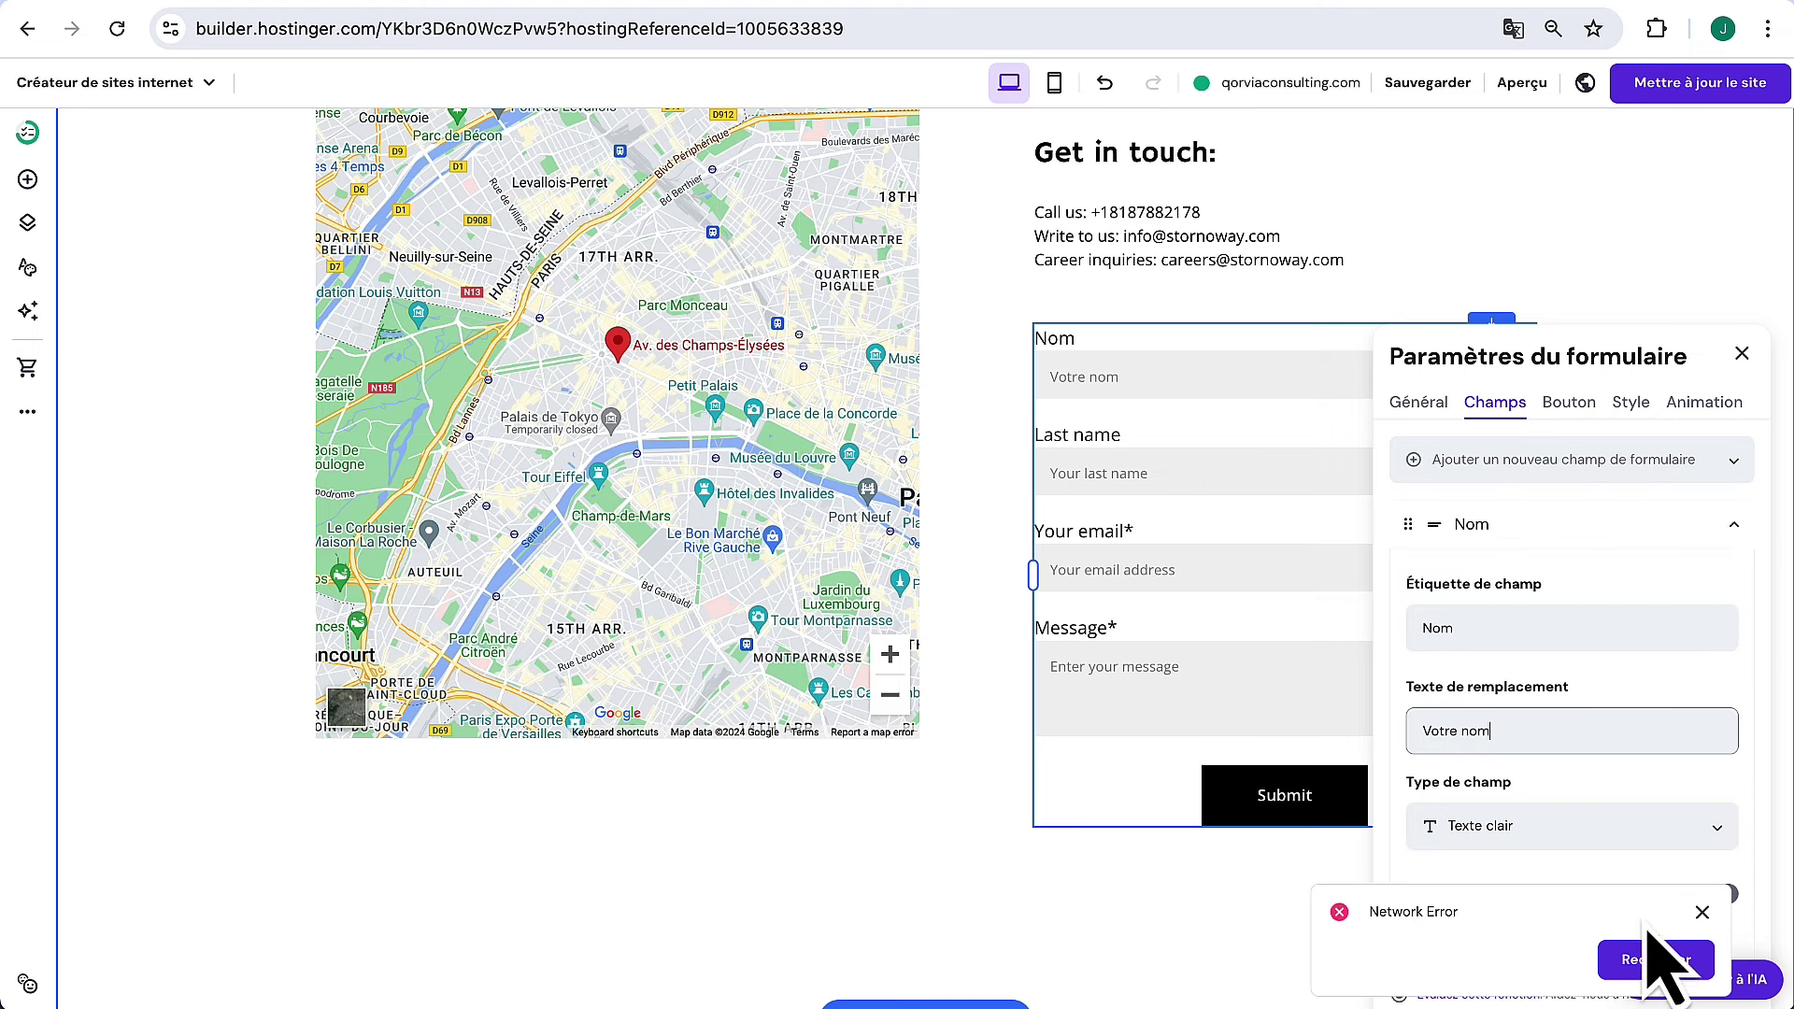
{"action": "left_click", "coordinate": [1703, 912]}
{"action": "scroll", "coordinate": [1542, 813], "scroll_direction": "down", "scroll_amount": 6}
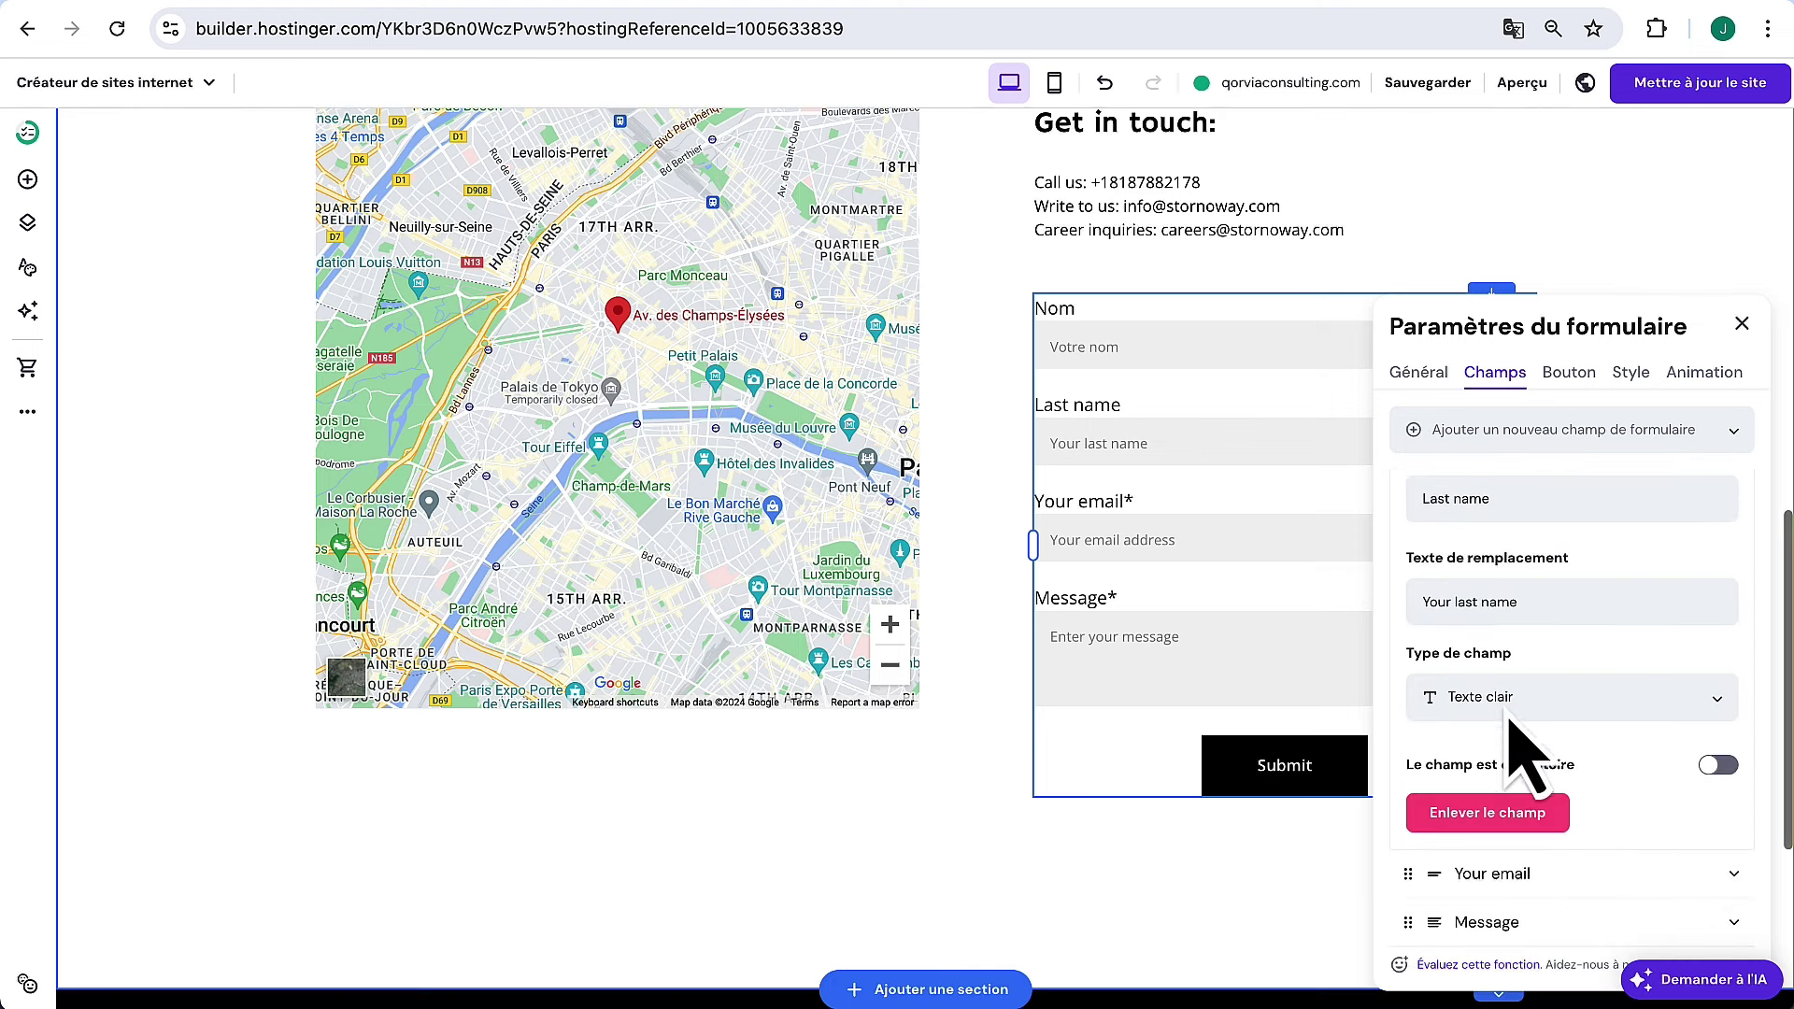
{"action": "left_click", "coordinate": [1526, 500]}
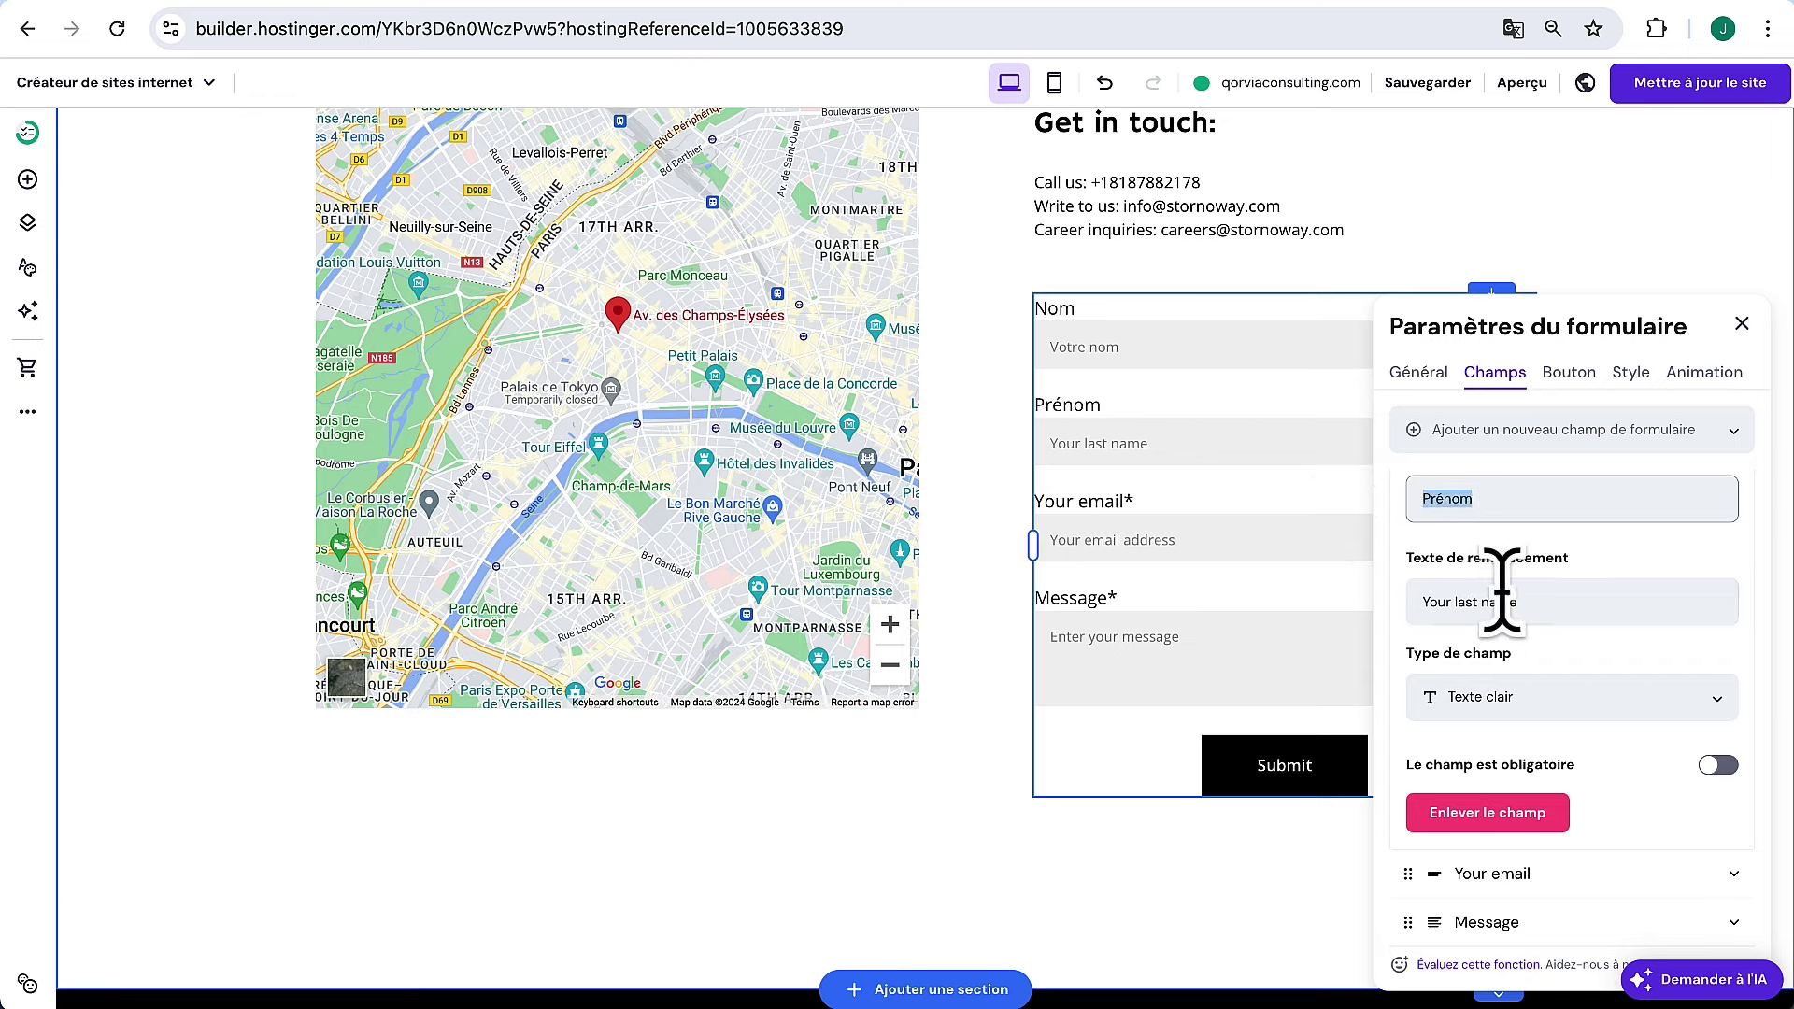
{"action": "left_click", "coordinate": [1537, 606]}
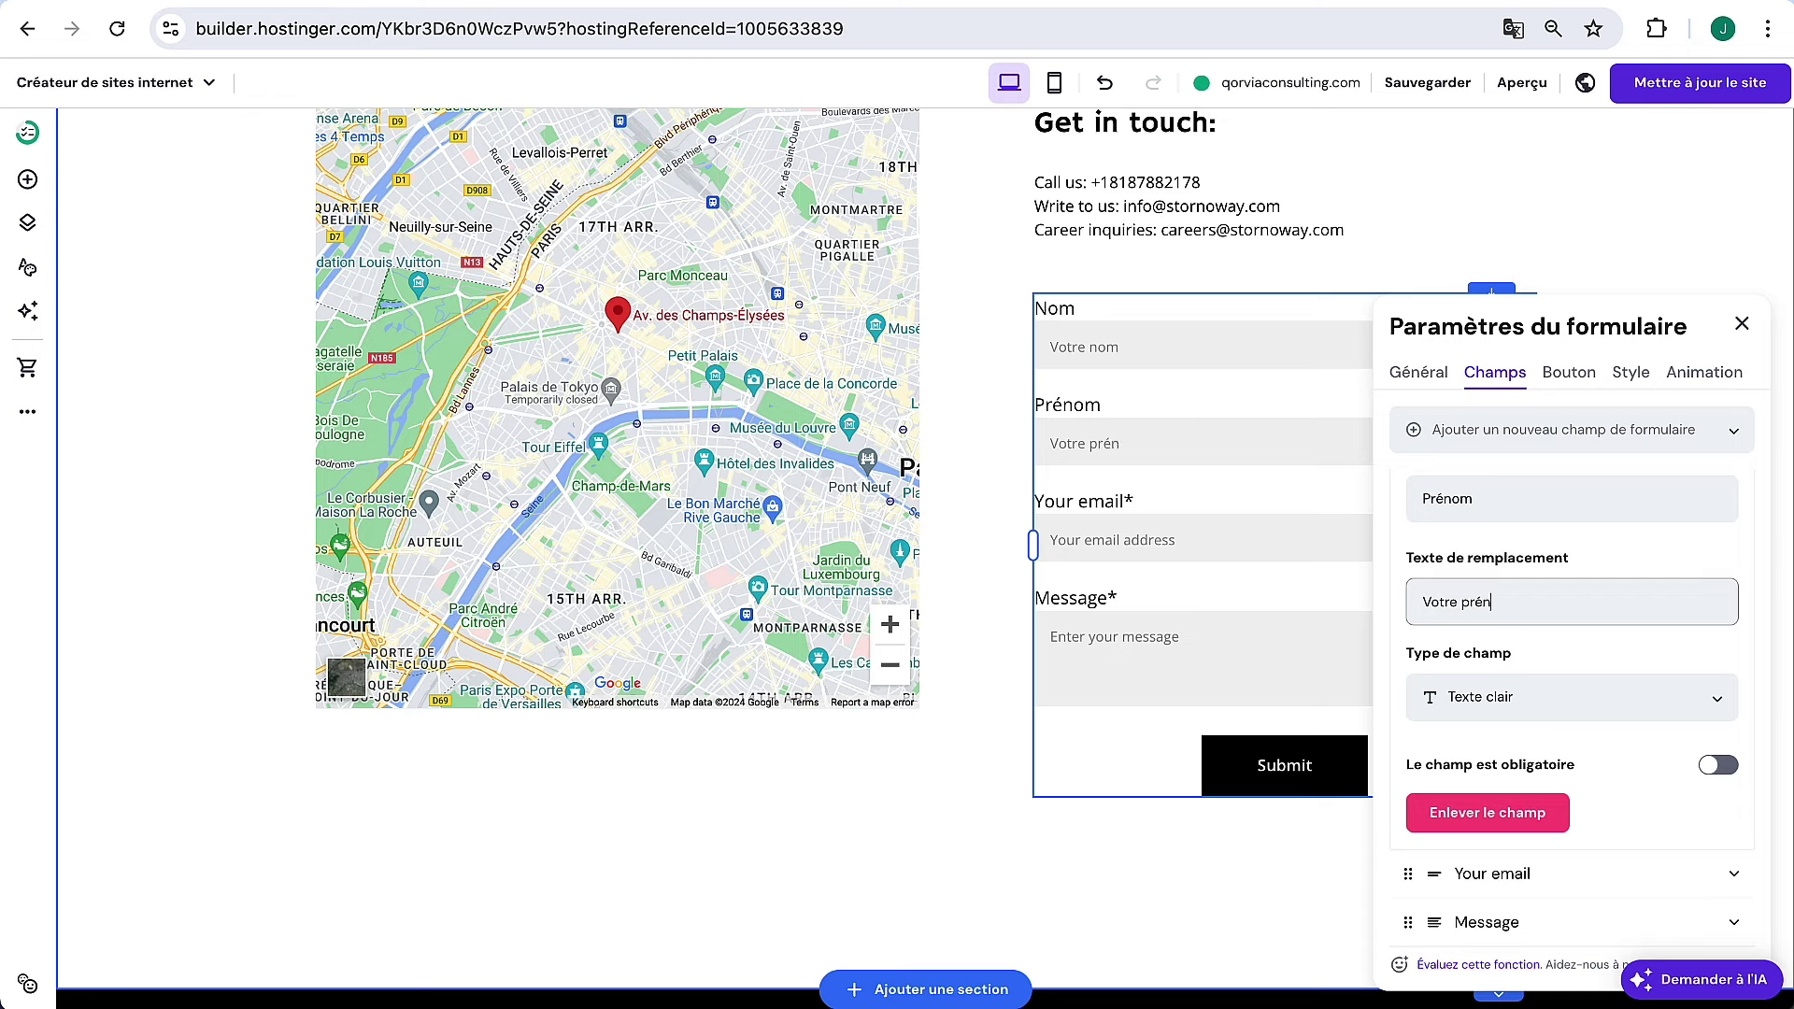
Relabel the form's Your email field as Email and set its placeholder text to Votre email
{"action": "left_click", "coordinate": [1580, 881]}
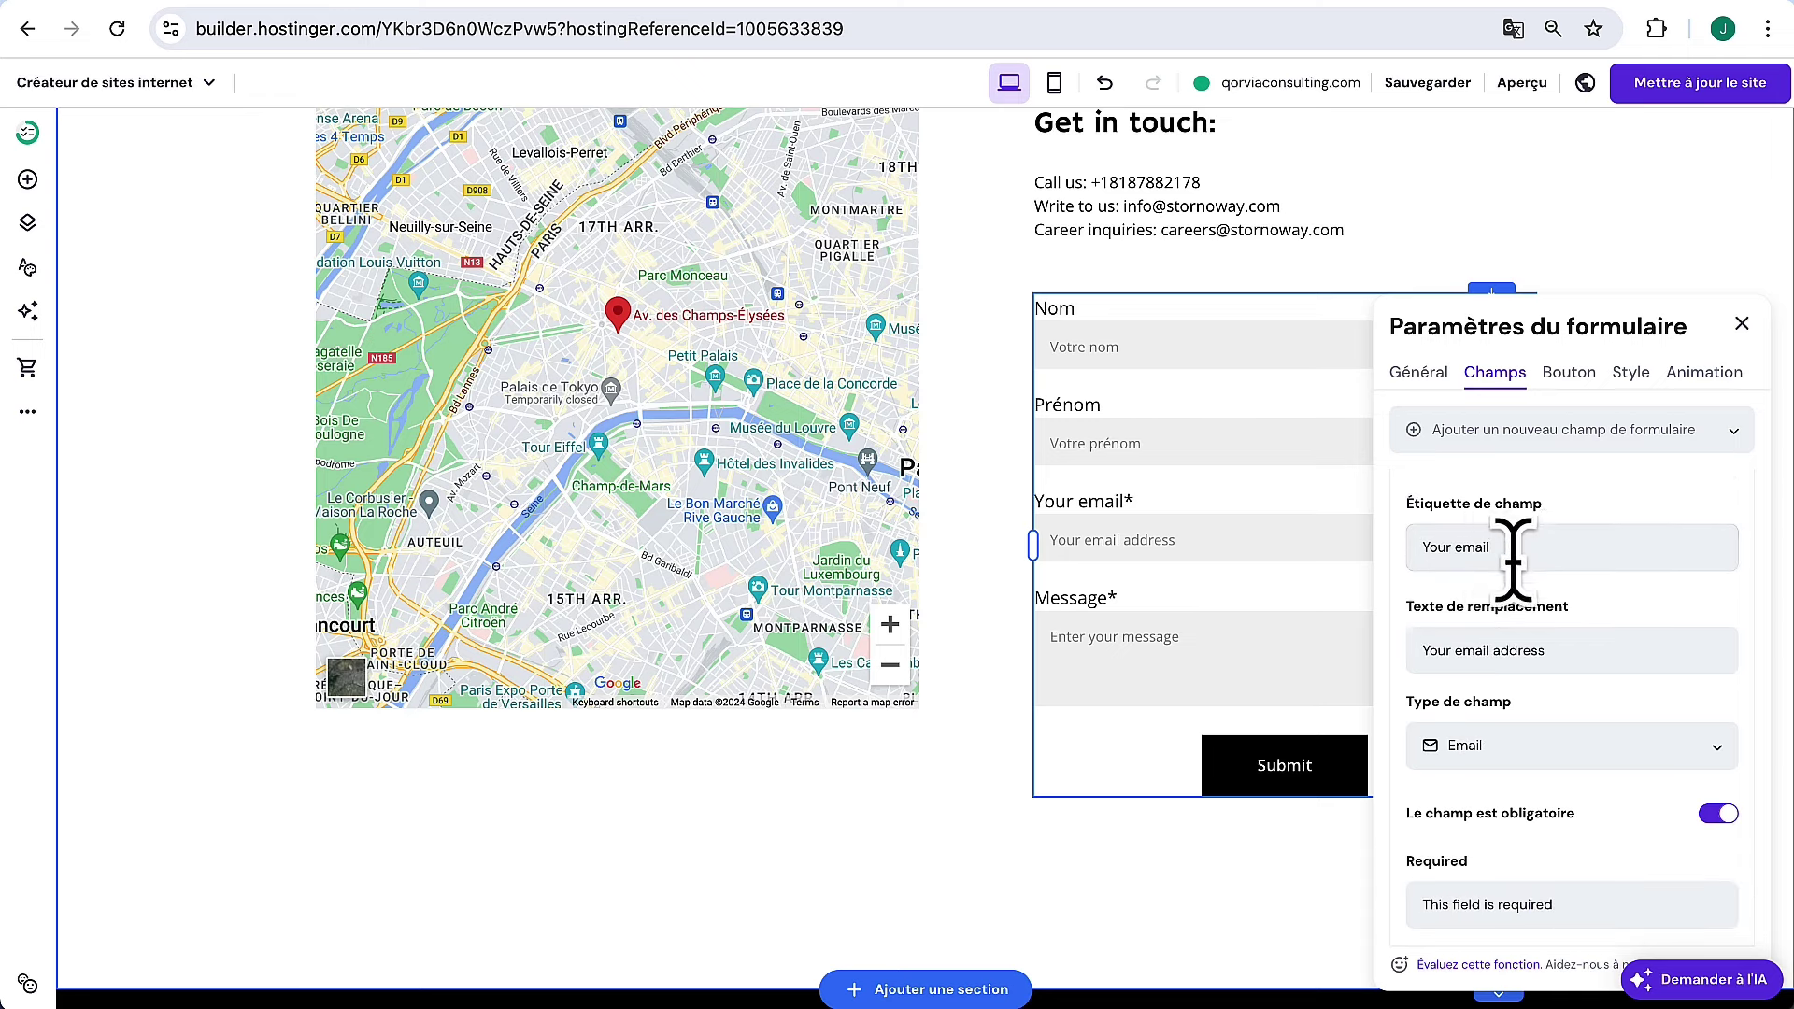
{"action": "left_click", "coordinate": [1510, 548]}
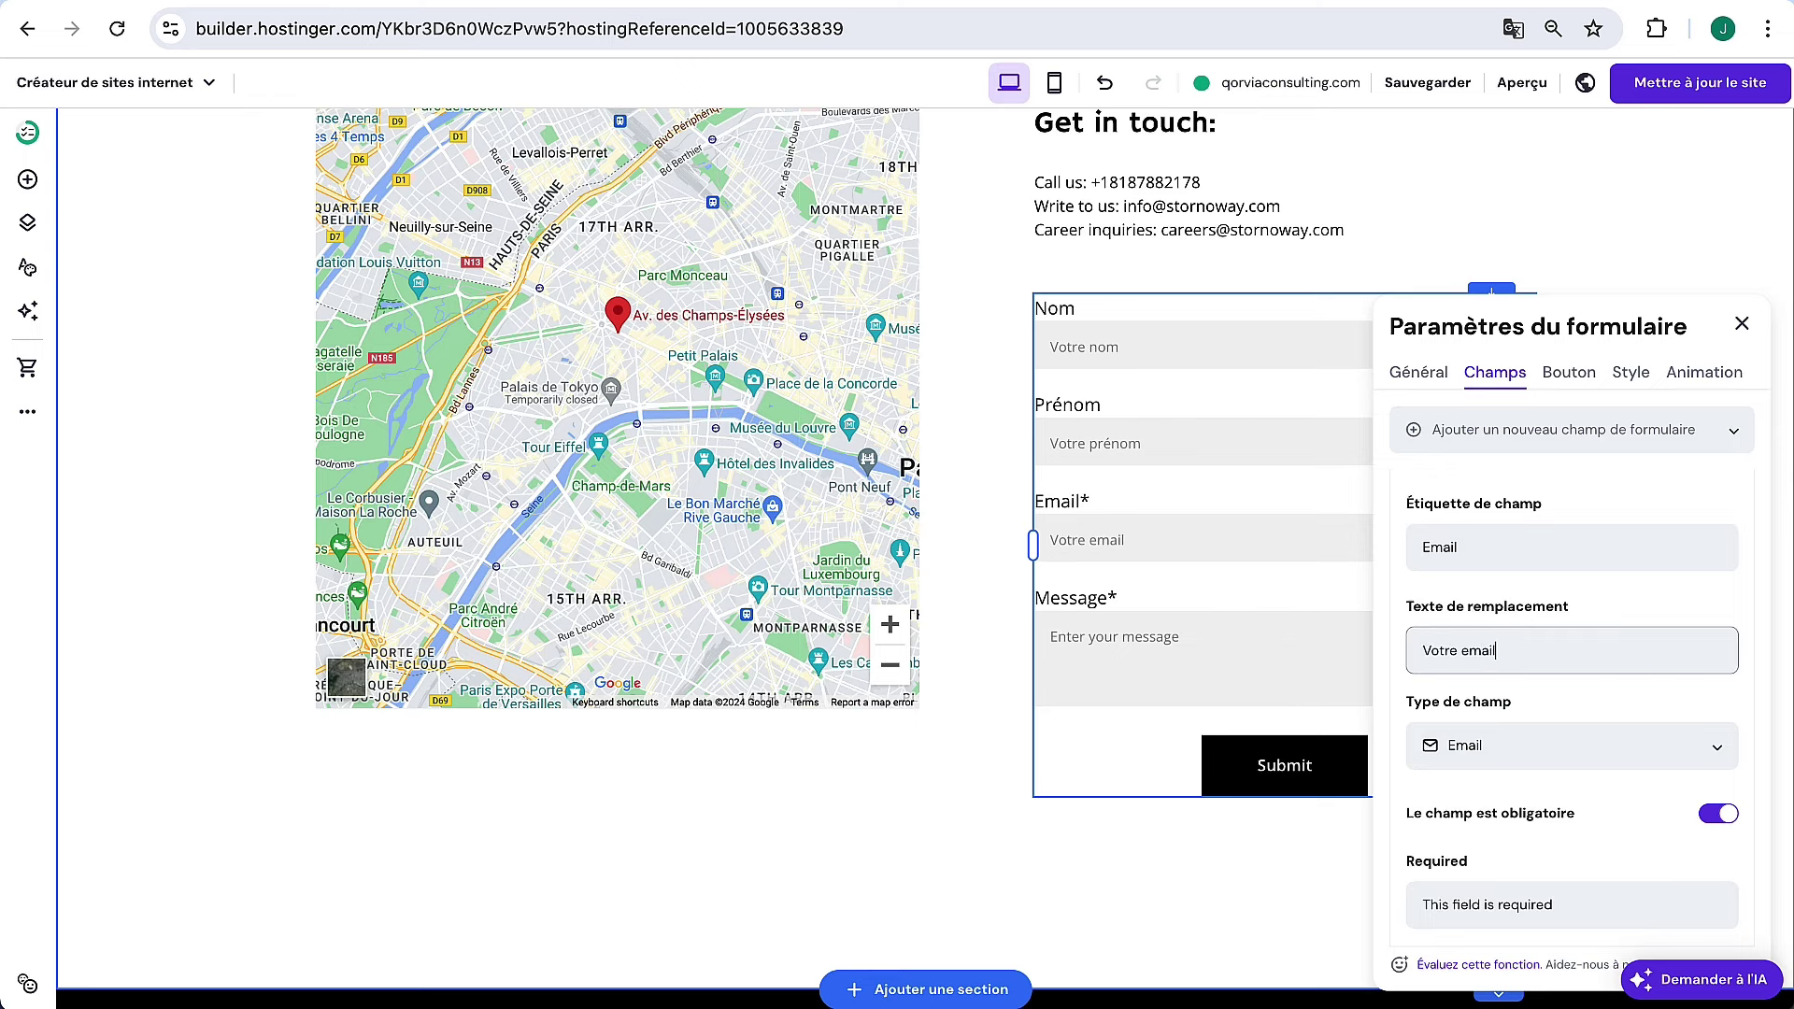
{"action": "scroll", "coordinate": [1569, 809], "scroll_direction": "down", "scroll_amount": 3}
{"action": "scroll", "coordinate": [1579, 785], "scroll_direction": "down", "scroll_amount": 2}
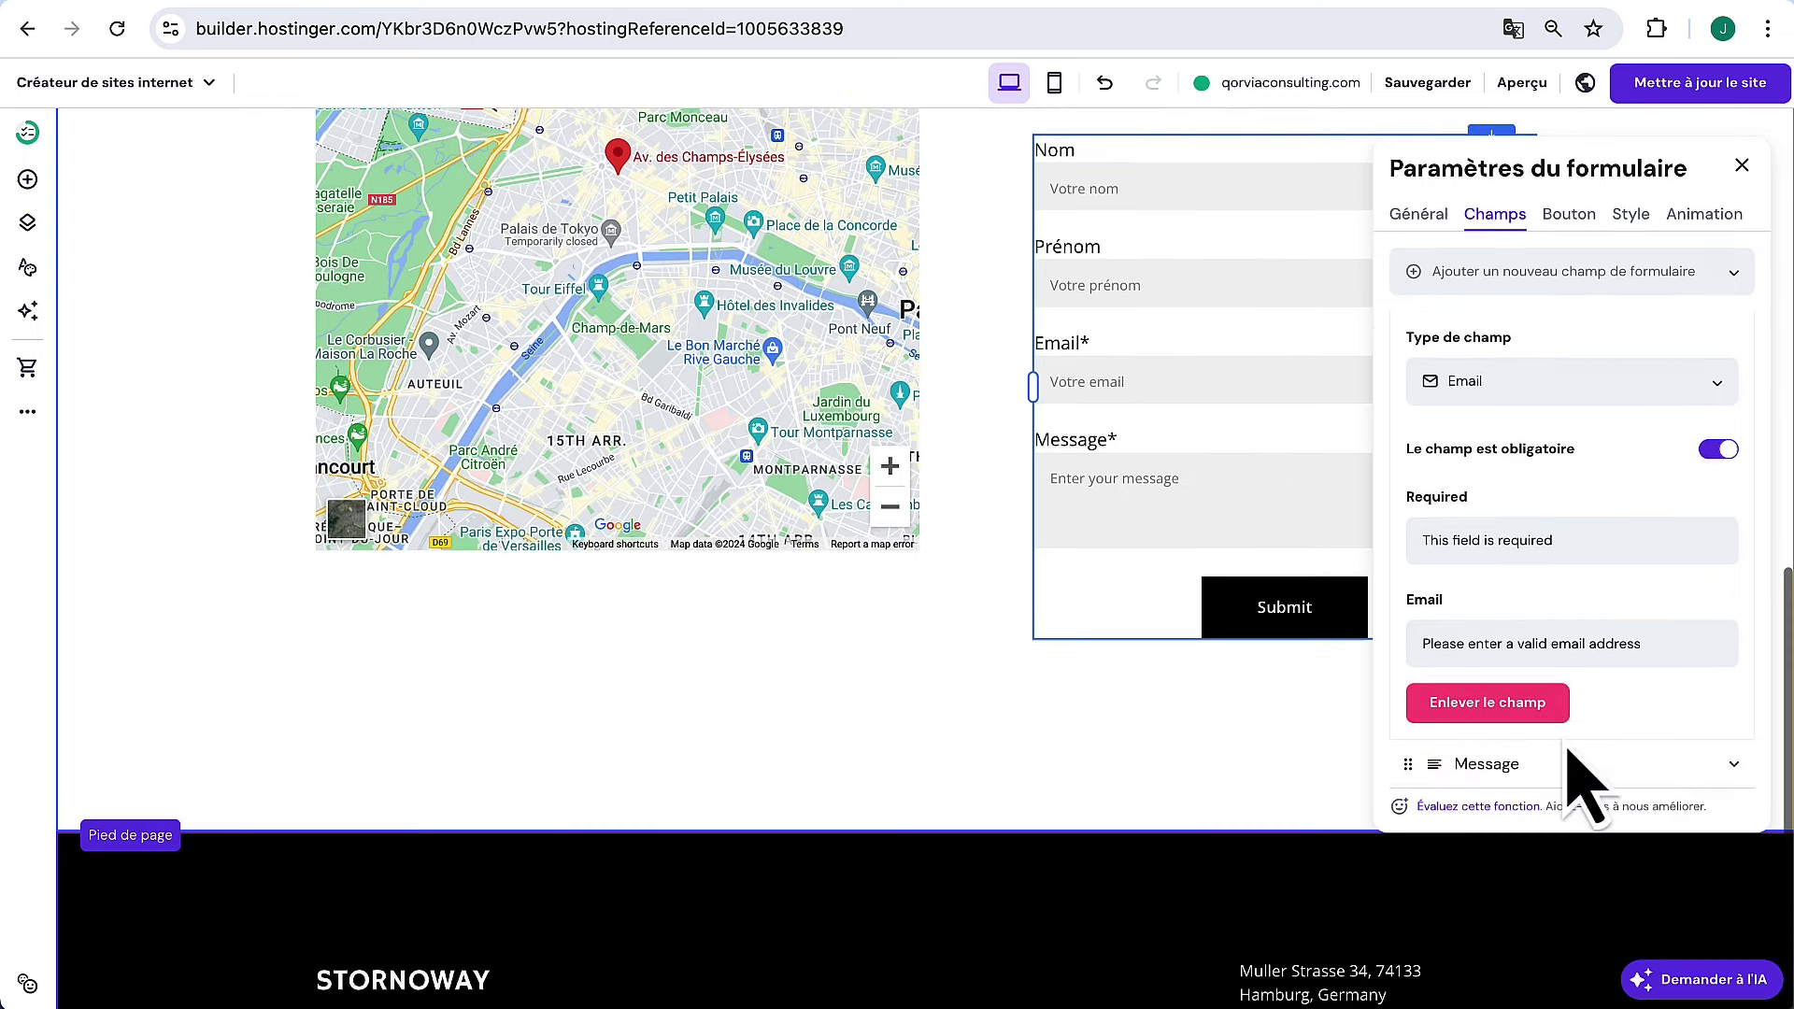
{"action": "scroll", "coordinate": [1542, 790], "scroll_direction": "up", "scroll_amount": 4}
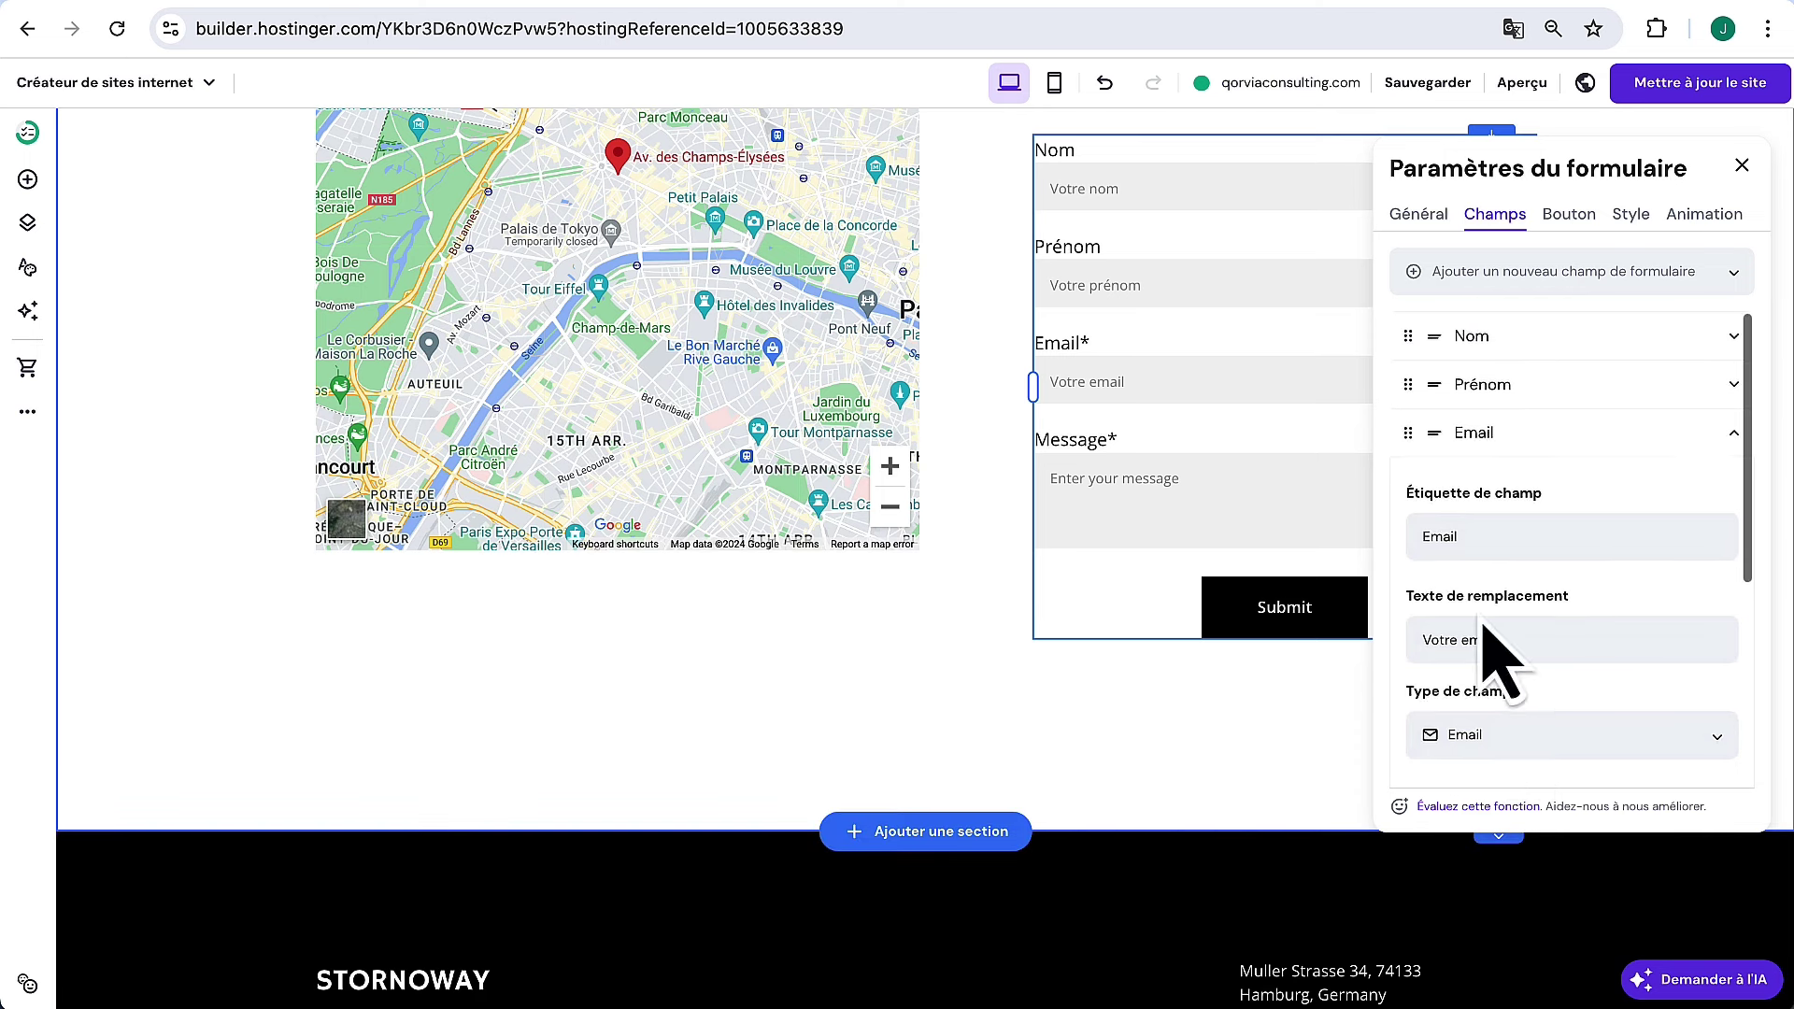
Set the placeholder text of the form's Message field to Entrez votre message
{"action": "scroll", "coordinate": [1505, 654], "scroll_direction": "down", "scroll_amount": 4}
{"action": "left_click", "coordinate": [1505, 768]}
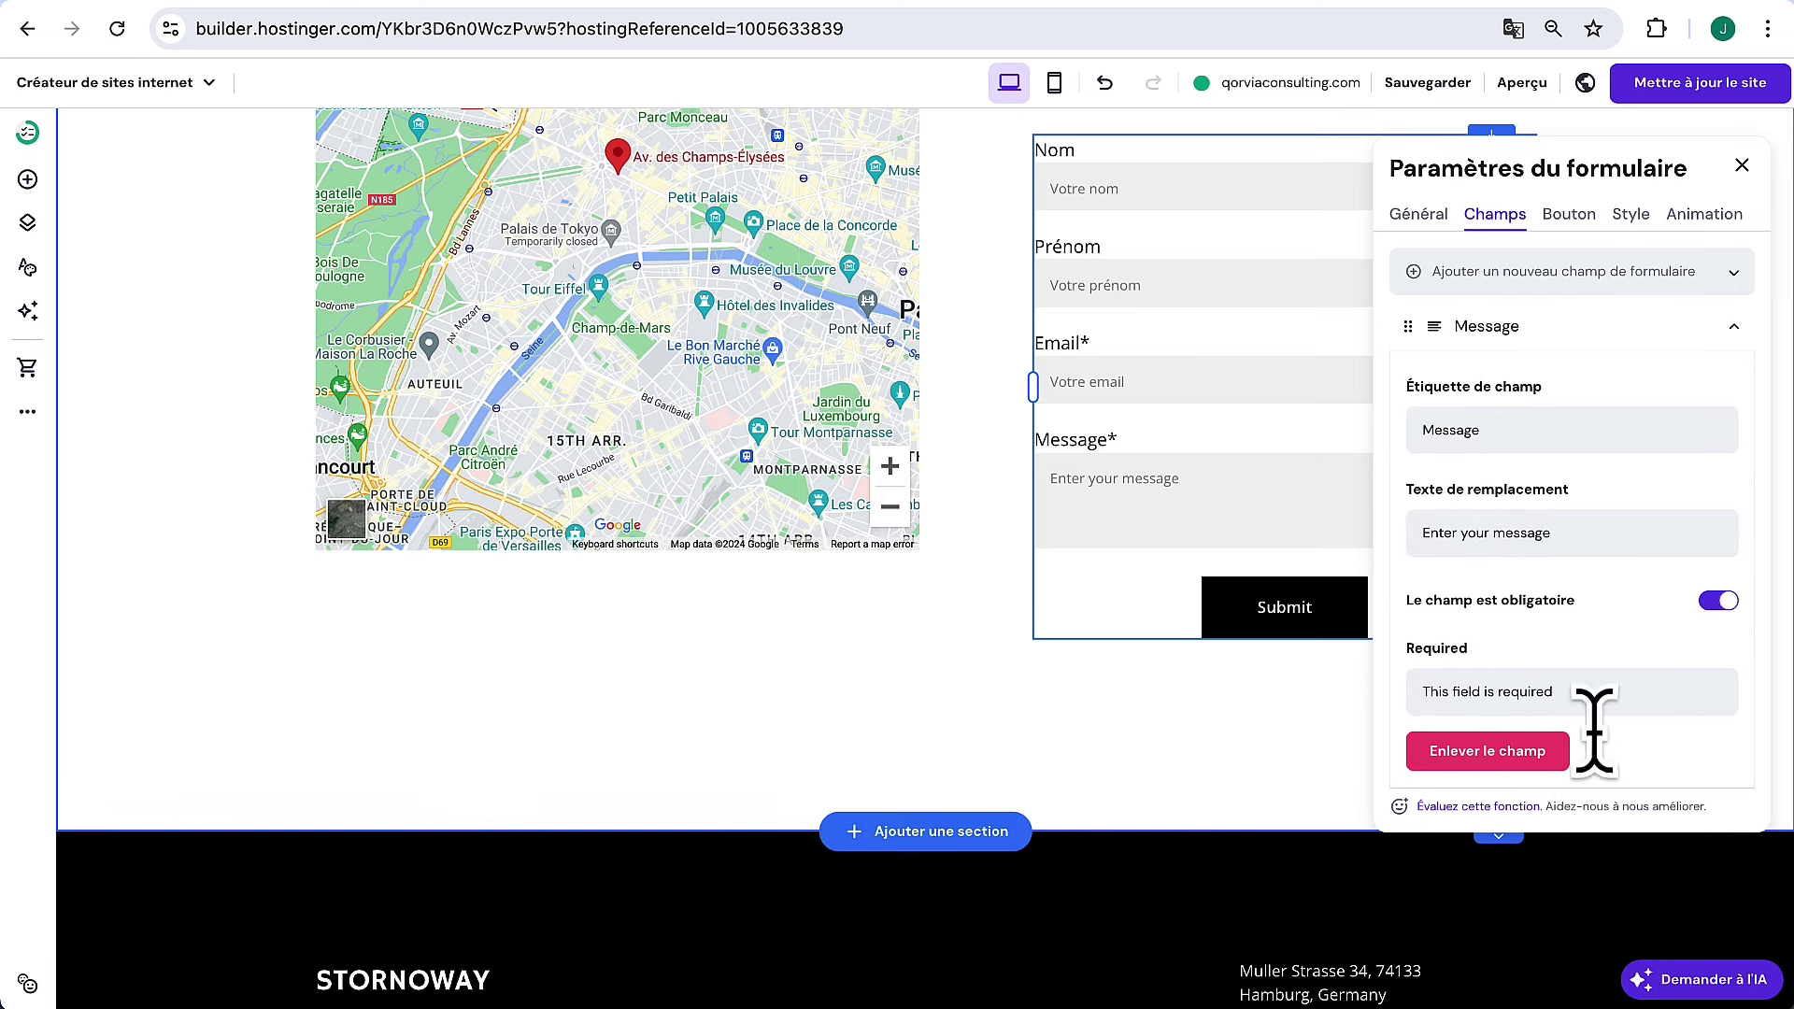
{"action": "double_click", "coordinate": [1494, 533]}
{"action": "key", "text": "BackSpace"}
{"action": "key", "text": "BackSpace"}
{"action": "key", "text": "BackSpace"}
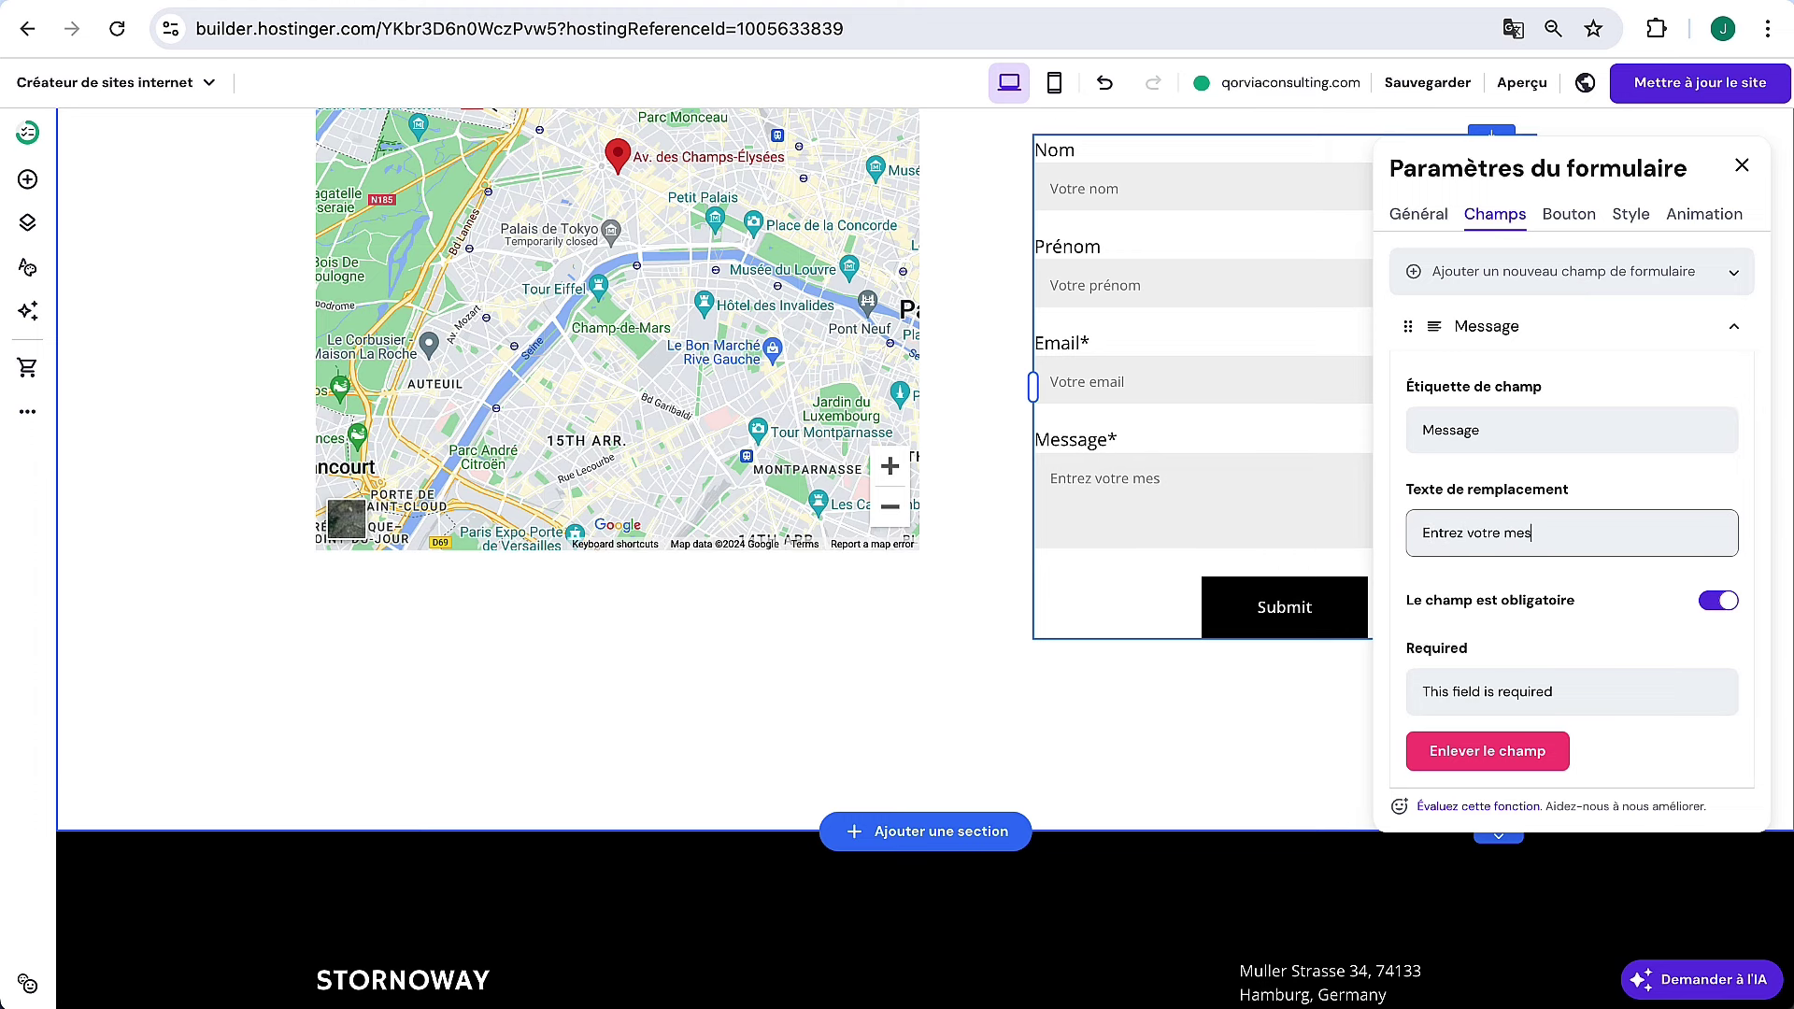
Label the form's submit button Envoyer and align it to the left of the form
{"action": "scroll", "coordinate": [1547, 664], "scroll_direction": "down", "scroll_amount": 2}
{"action": "scroll", "coordinate": [1554, 701], "scroll_direction": "up", "scroll_amount": 4}
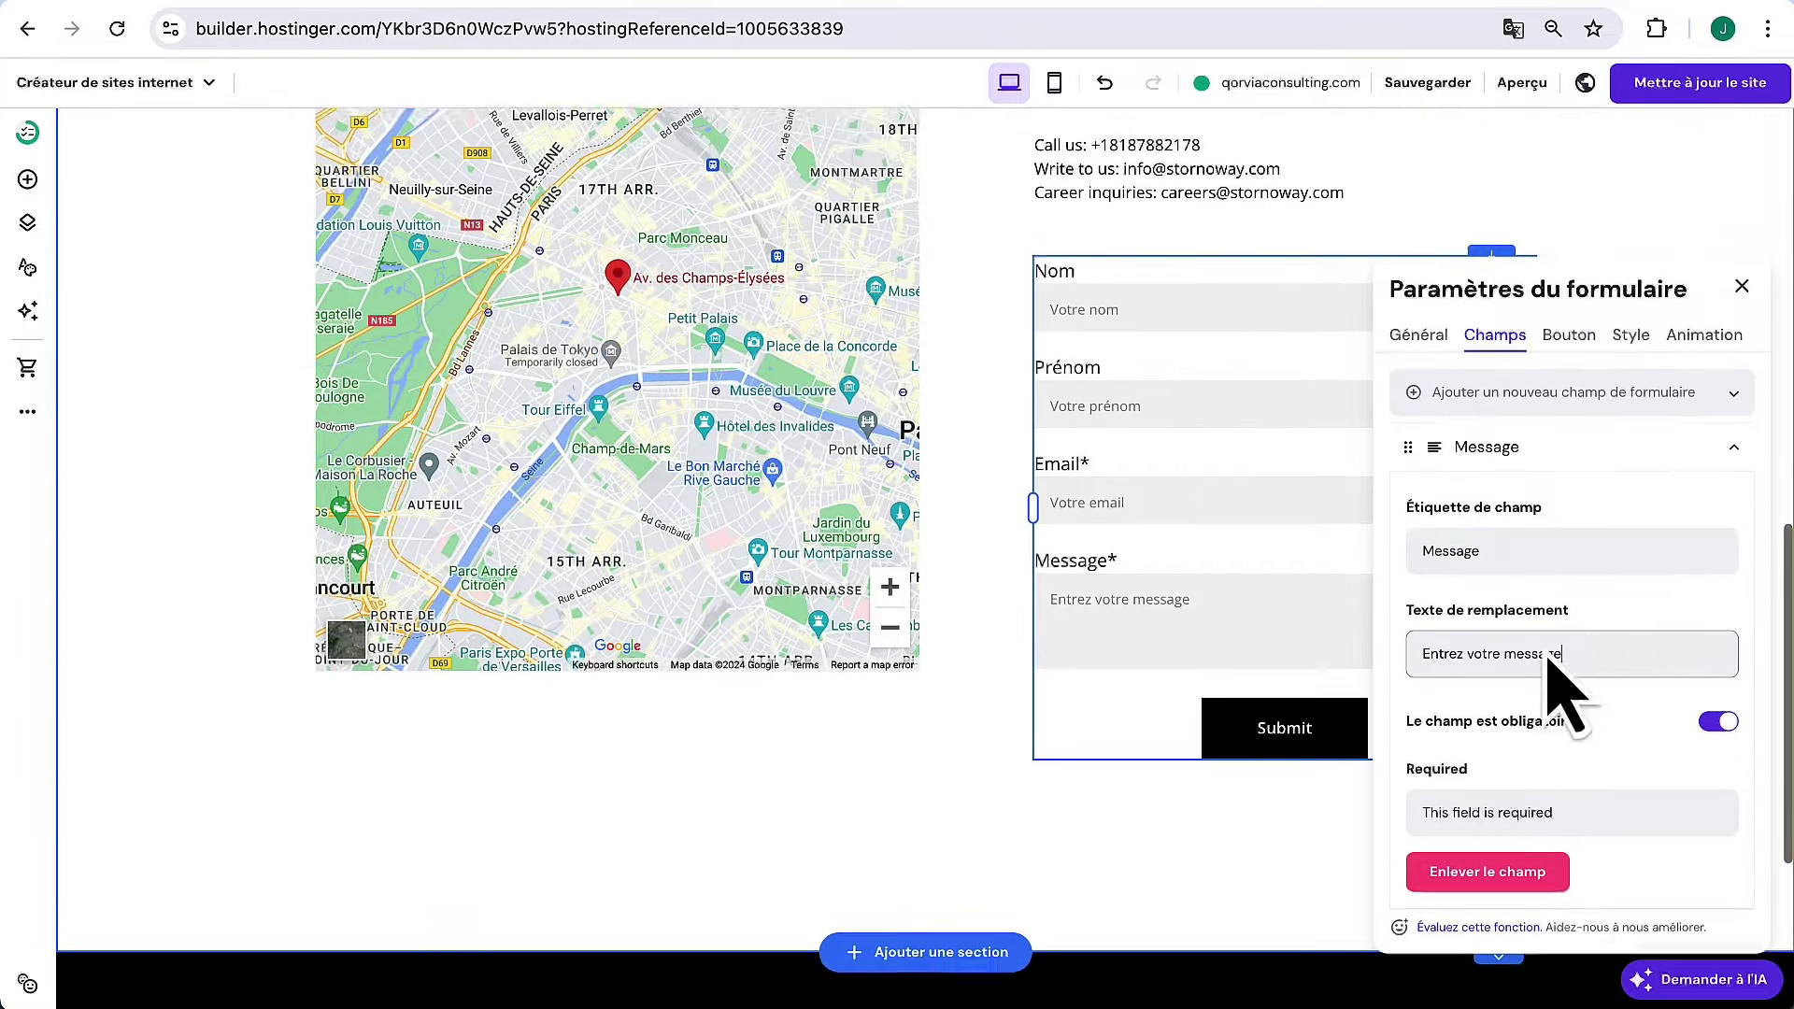
{"action": "scroll", "coordinate": [1556, 802], "scroll_direction": "up", "scroll_amount": 1}
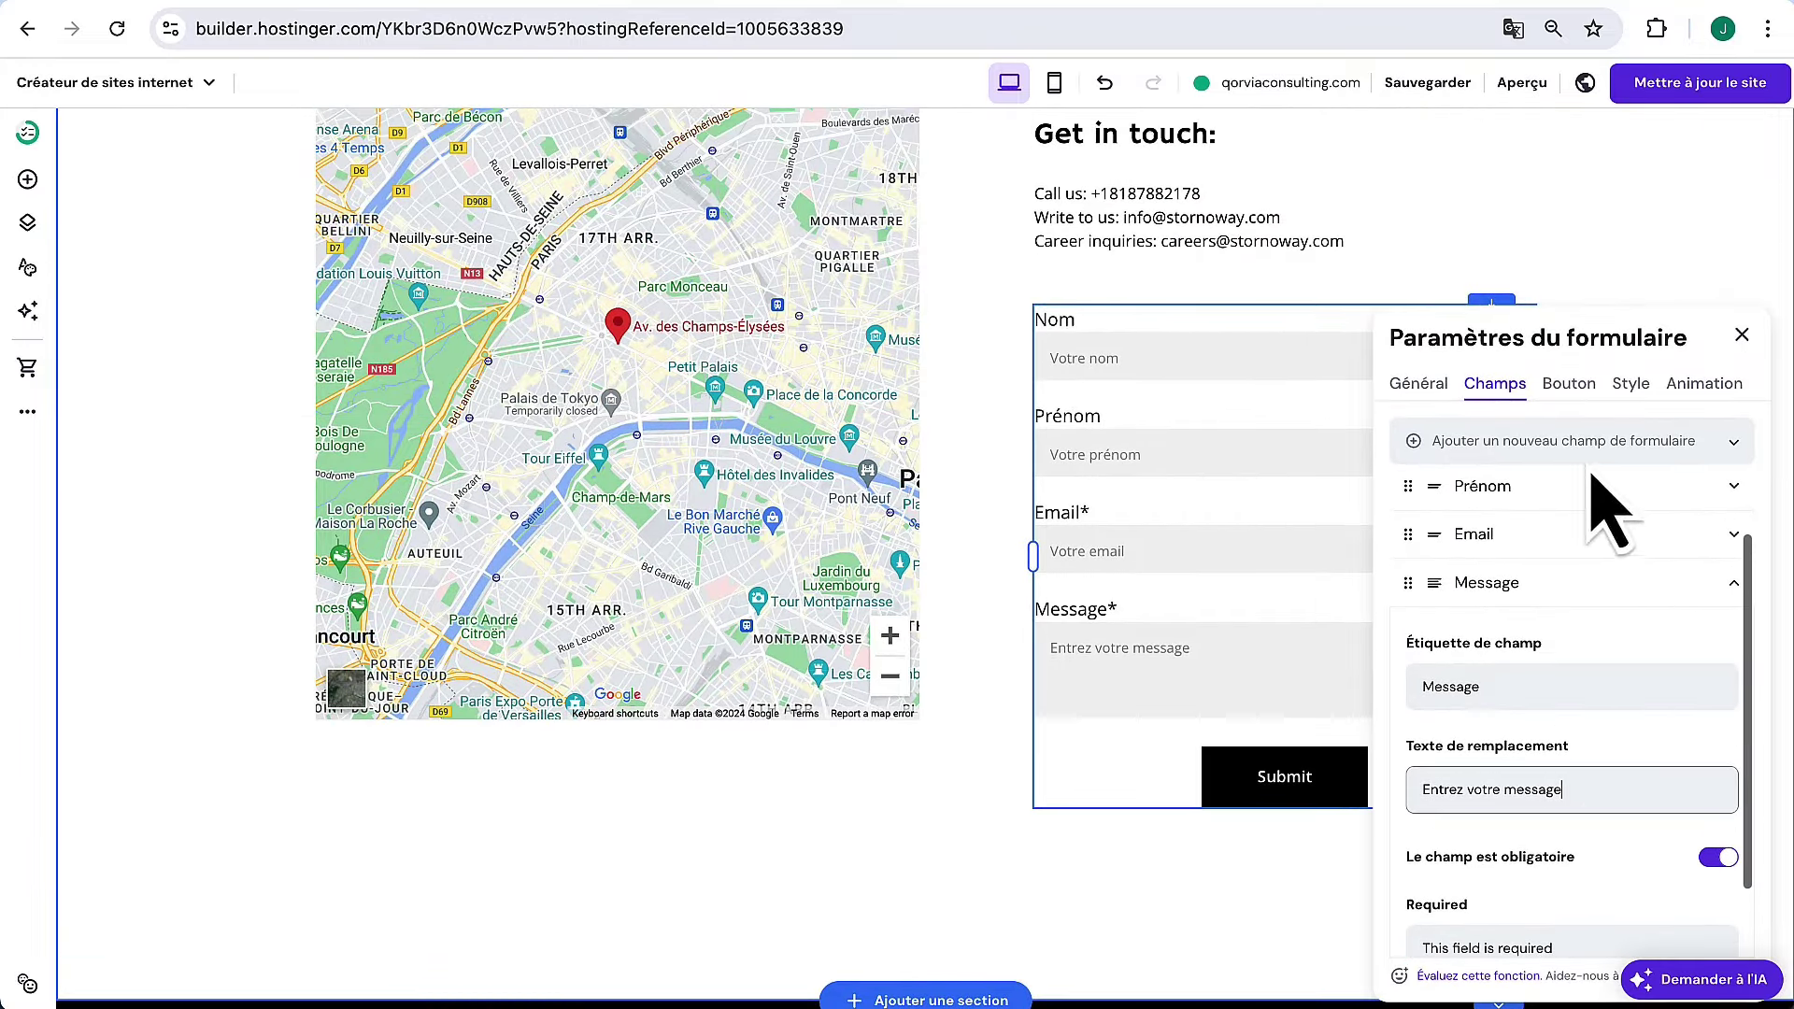
{"action": "left_click", "coordinate": [1308, 762]}
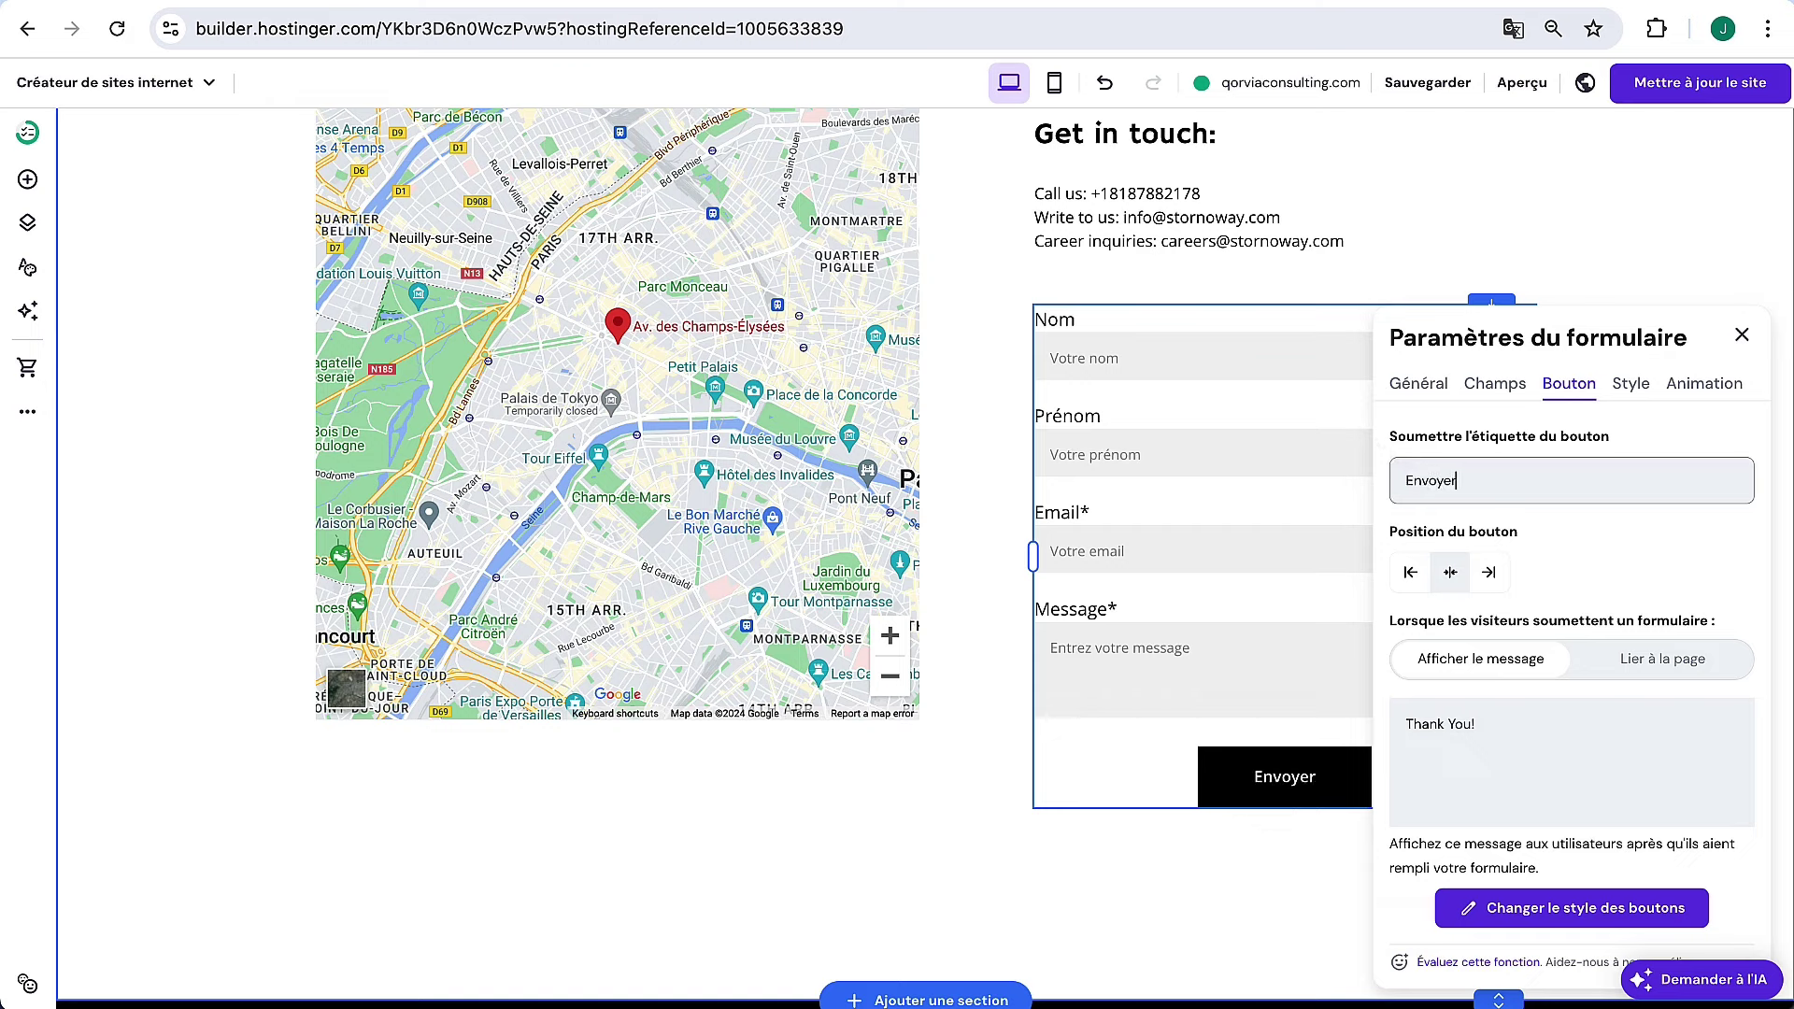
{"action": "left_click", "coordinate": [1411, 572]}
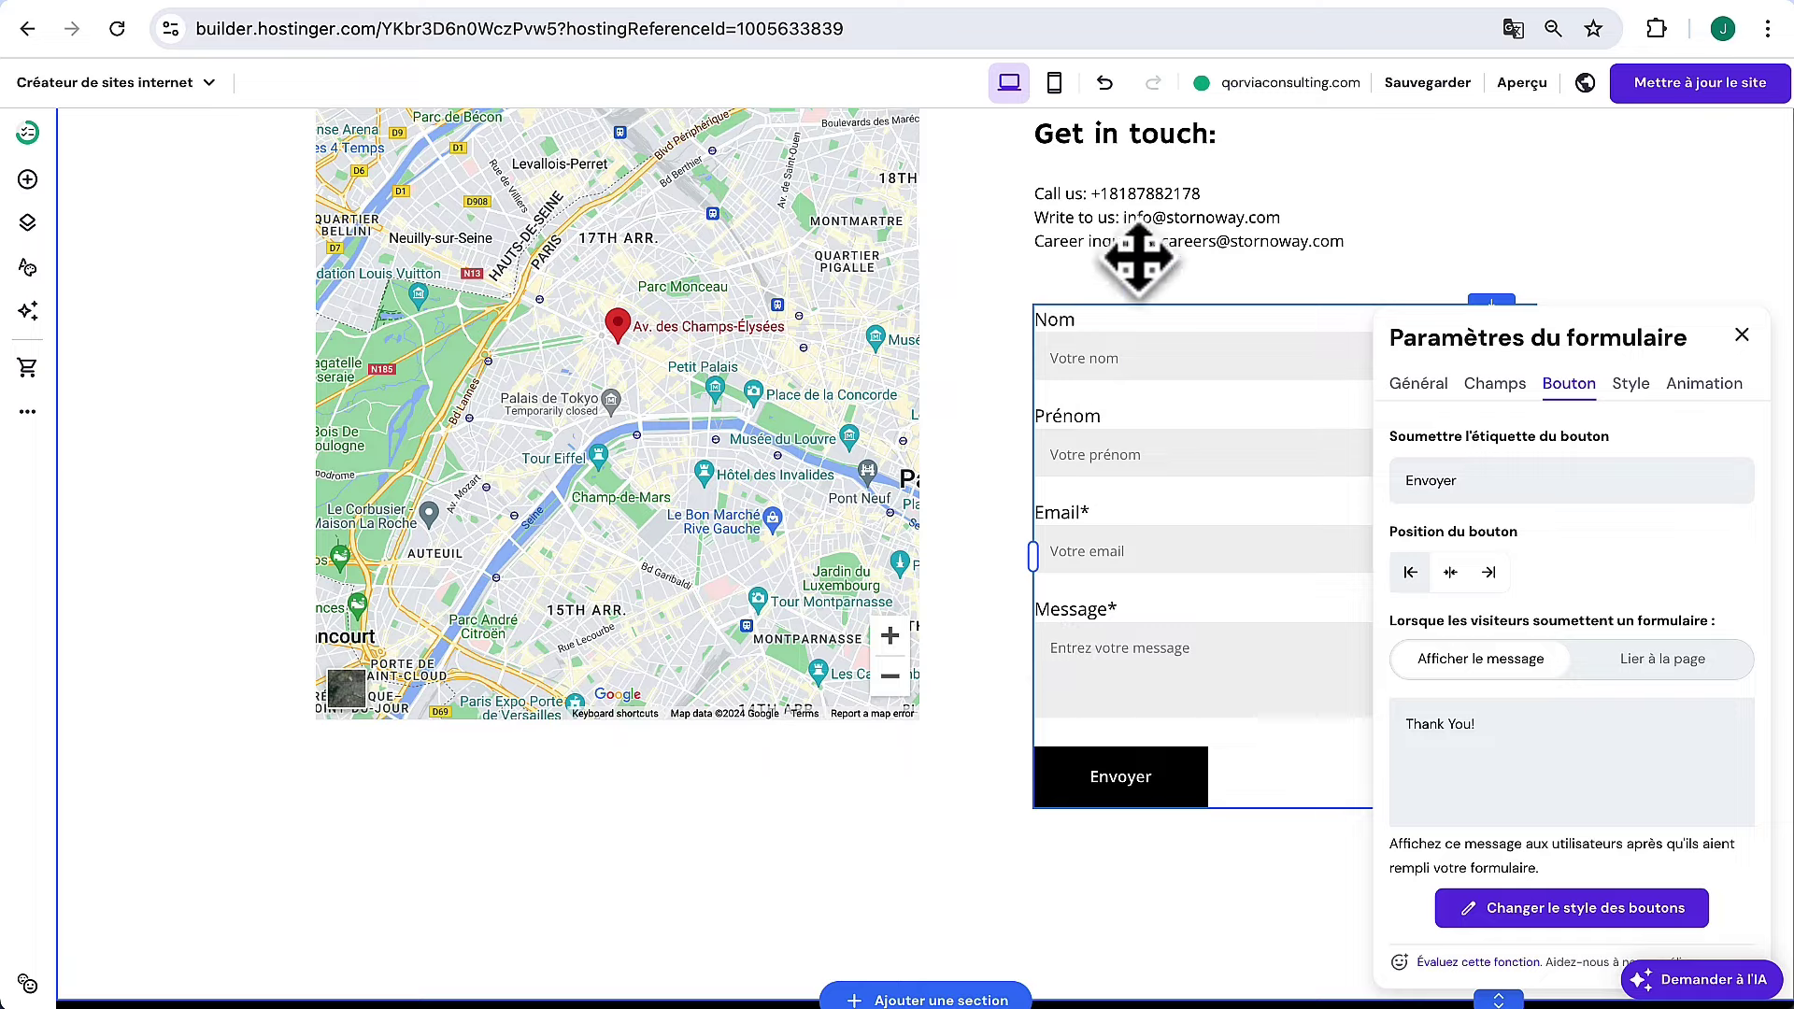
Stretch the map downward until its lower edge lines up with the bottom of the Envoyer button
{"action": "left_click", "coordinate": [789, 653]}
{"action": "left_click_drag", "start_coordinate": [614, 727], "coordinate": [617, 813]}
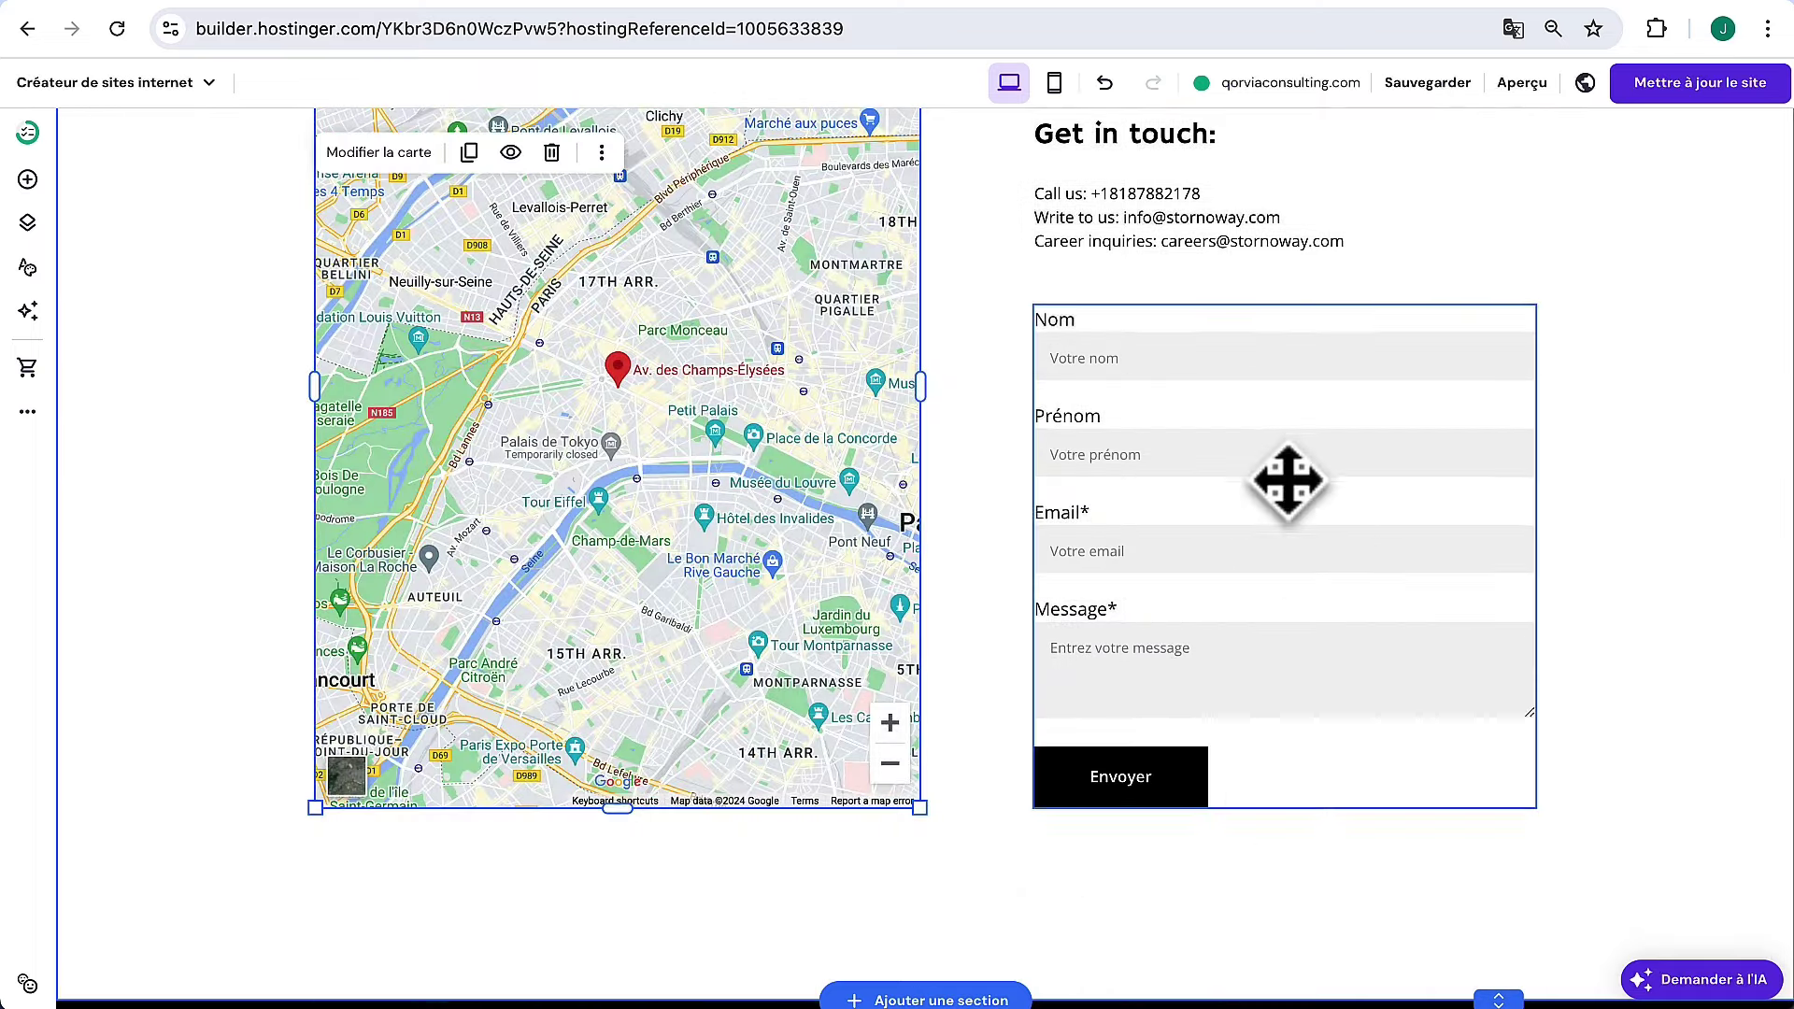
{"action": "scroll", "coordinate": [1286, 480], "scroll_direction": "up", "scroll_amount": 4}
{"action": "scroll", "coordinate": [1286, 481], "scroll_direction": "down", "scroll_amount": 3}
{"action": "scroll", "coordinate": [1482, 713], "scroll_direction": "down", "scroll_amount": 5}
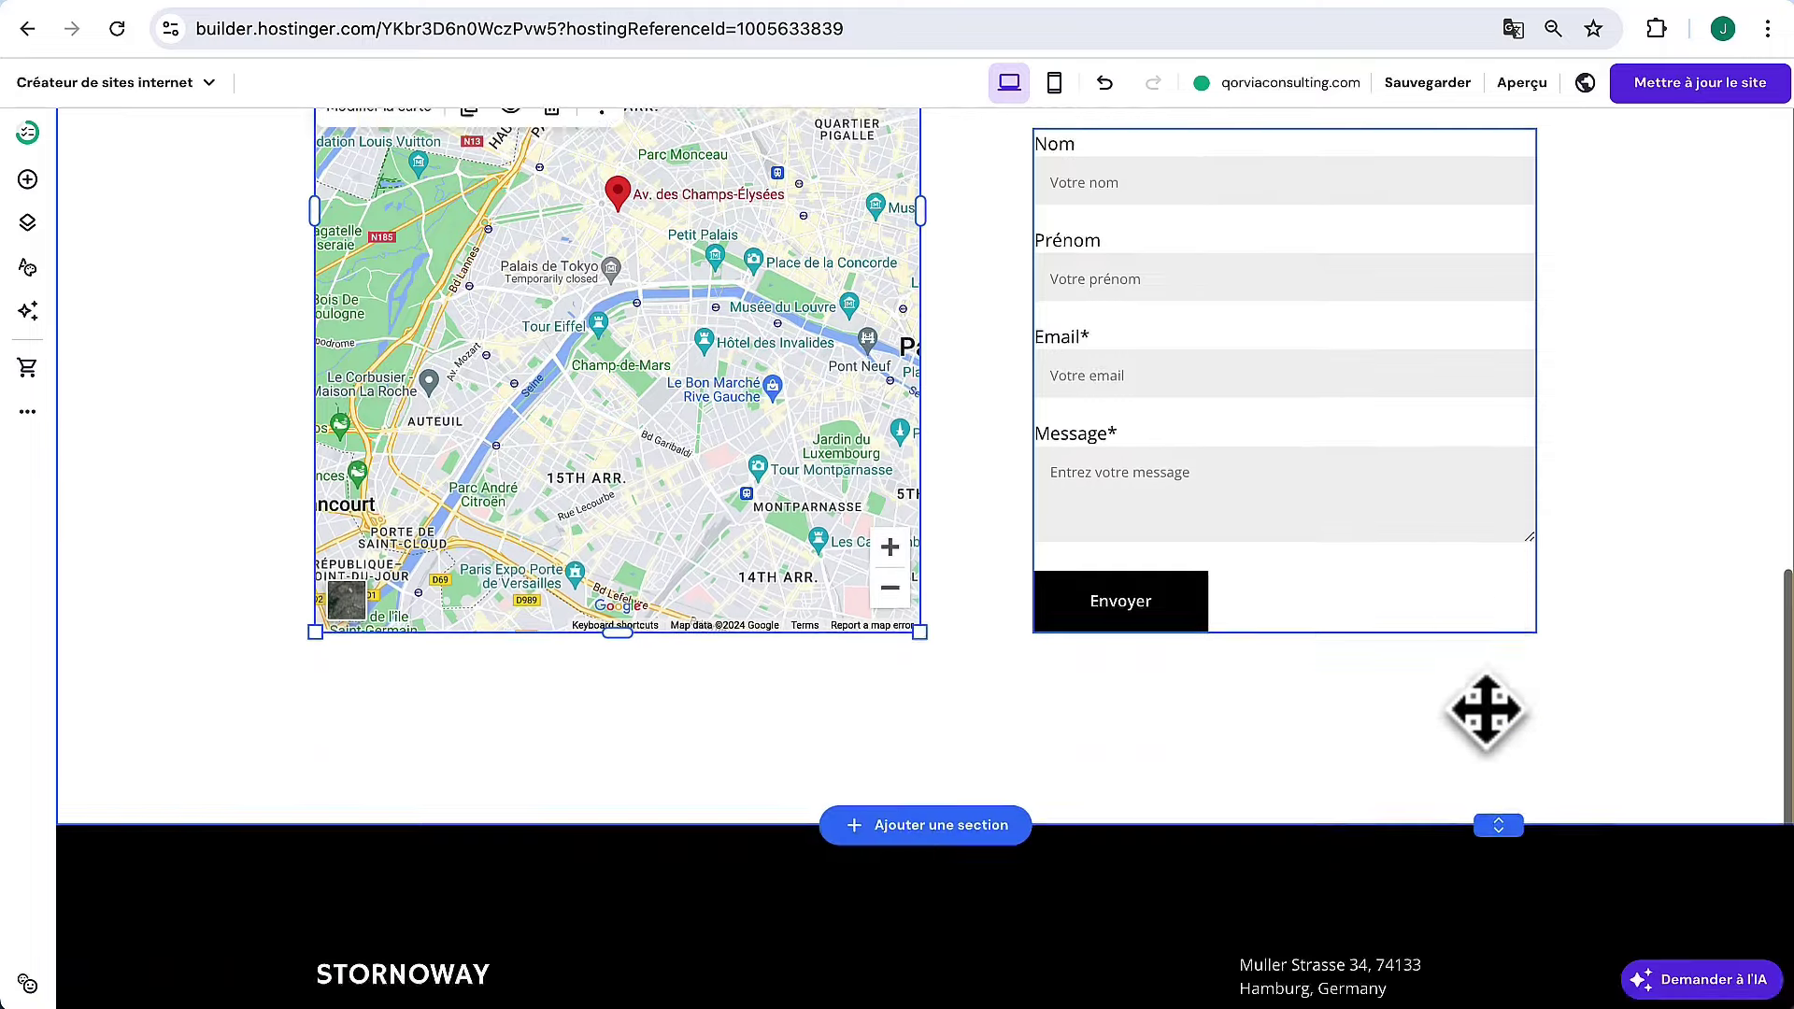
{"action": "scroll", "coordinate": [1482, 713], "scroll_direction": "up", "scroll_amount": 10}
Replace the STORNOWAY heading in the footer with Qorviaconsulting
{"action": "scroll", "coordinate": [1504, 752], "scroll_direction": "down", "scroll_amount": 6}
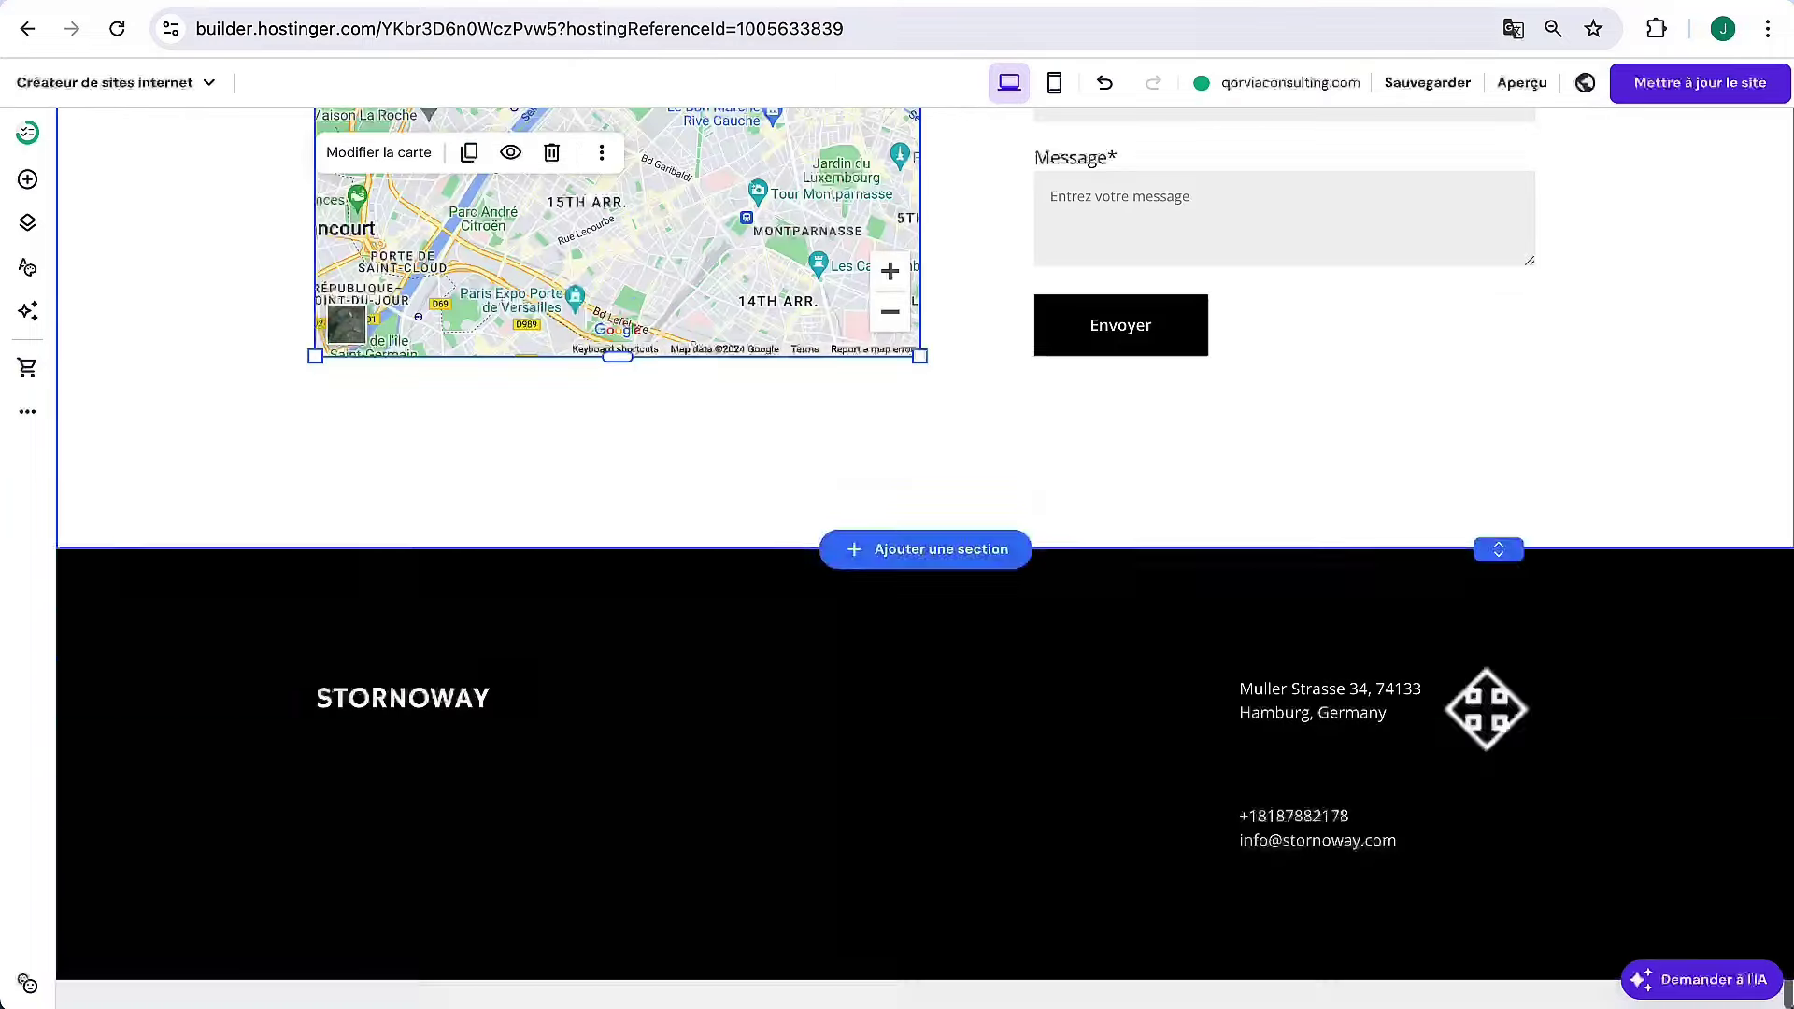
{"action": "left_click", "coordinate": [448, 708]}
{"action": "left_click", "coordinate": [440, 699]}
{"action": "double_click", "coordinate": [439, 699]}
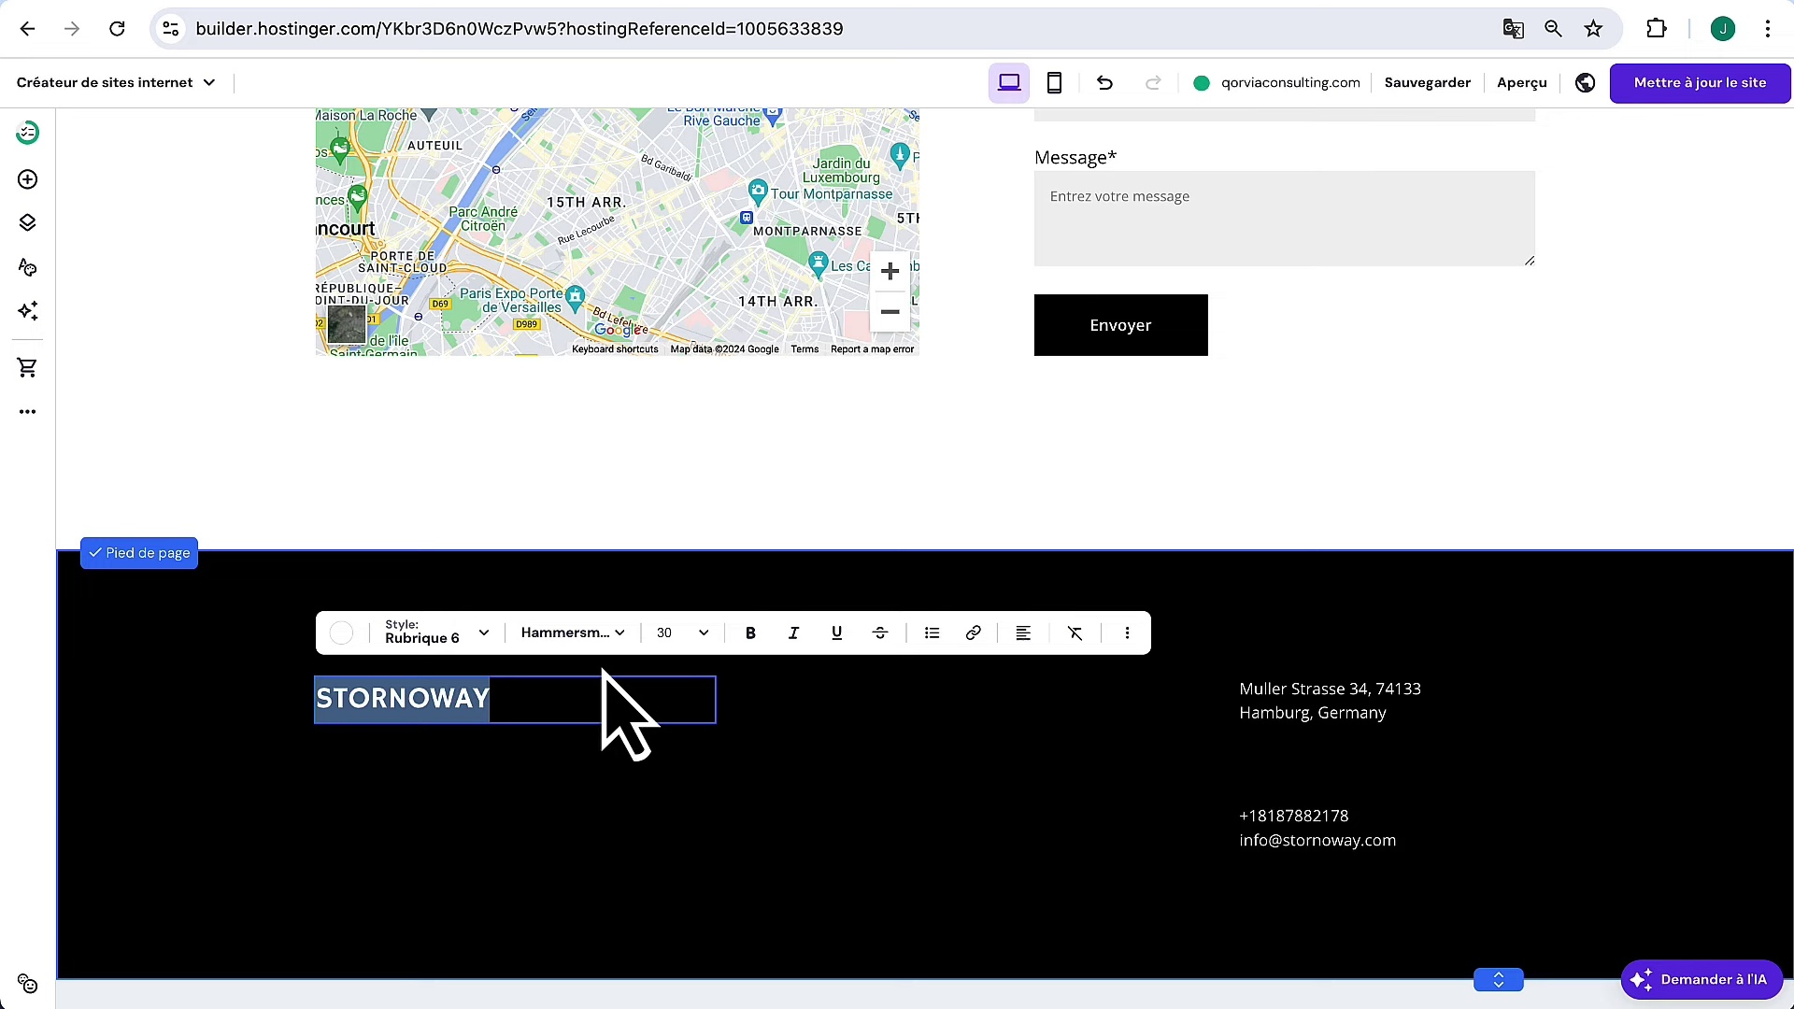
{"action": "type", "text": "Qorviaconsulting"}
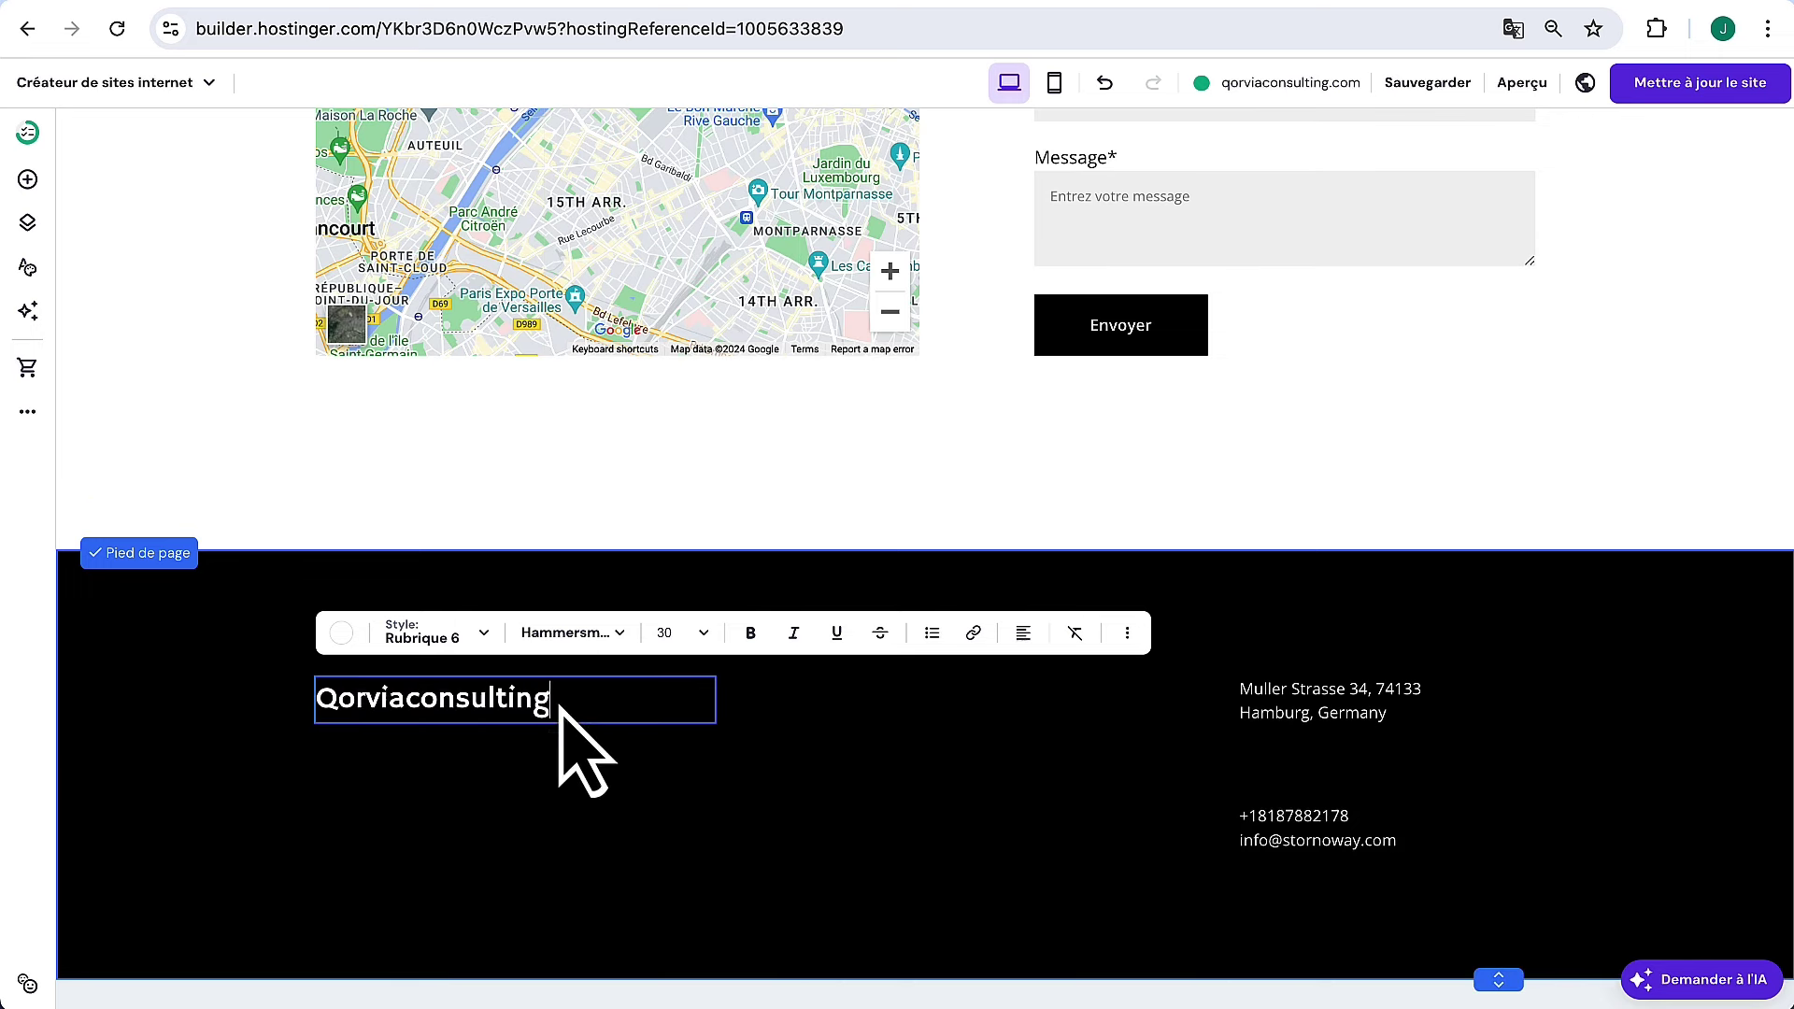
{"action": "left_click", "coordinate": [743, 762]}
{"action": "left_click", "coordinate": [1332, 687]}
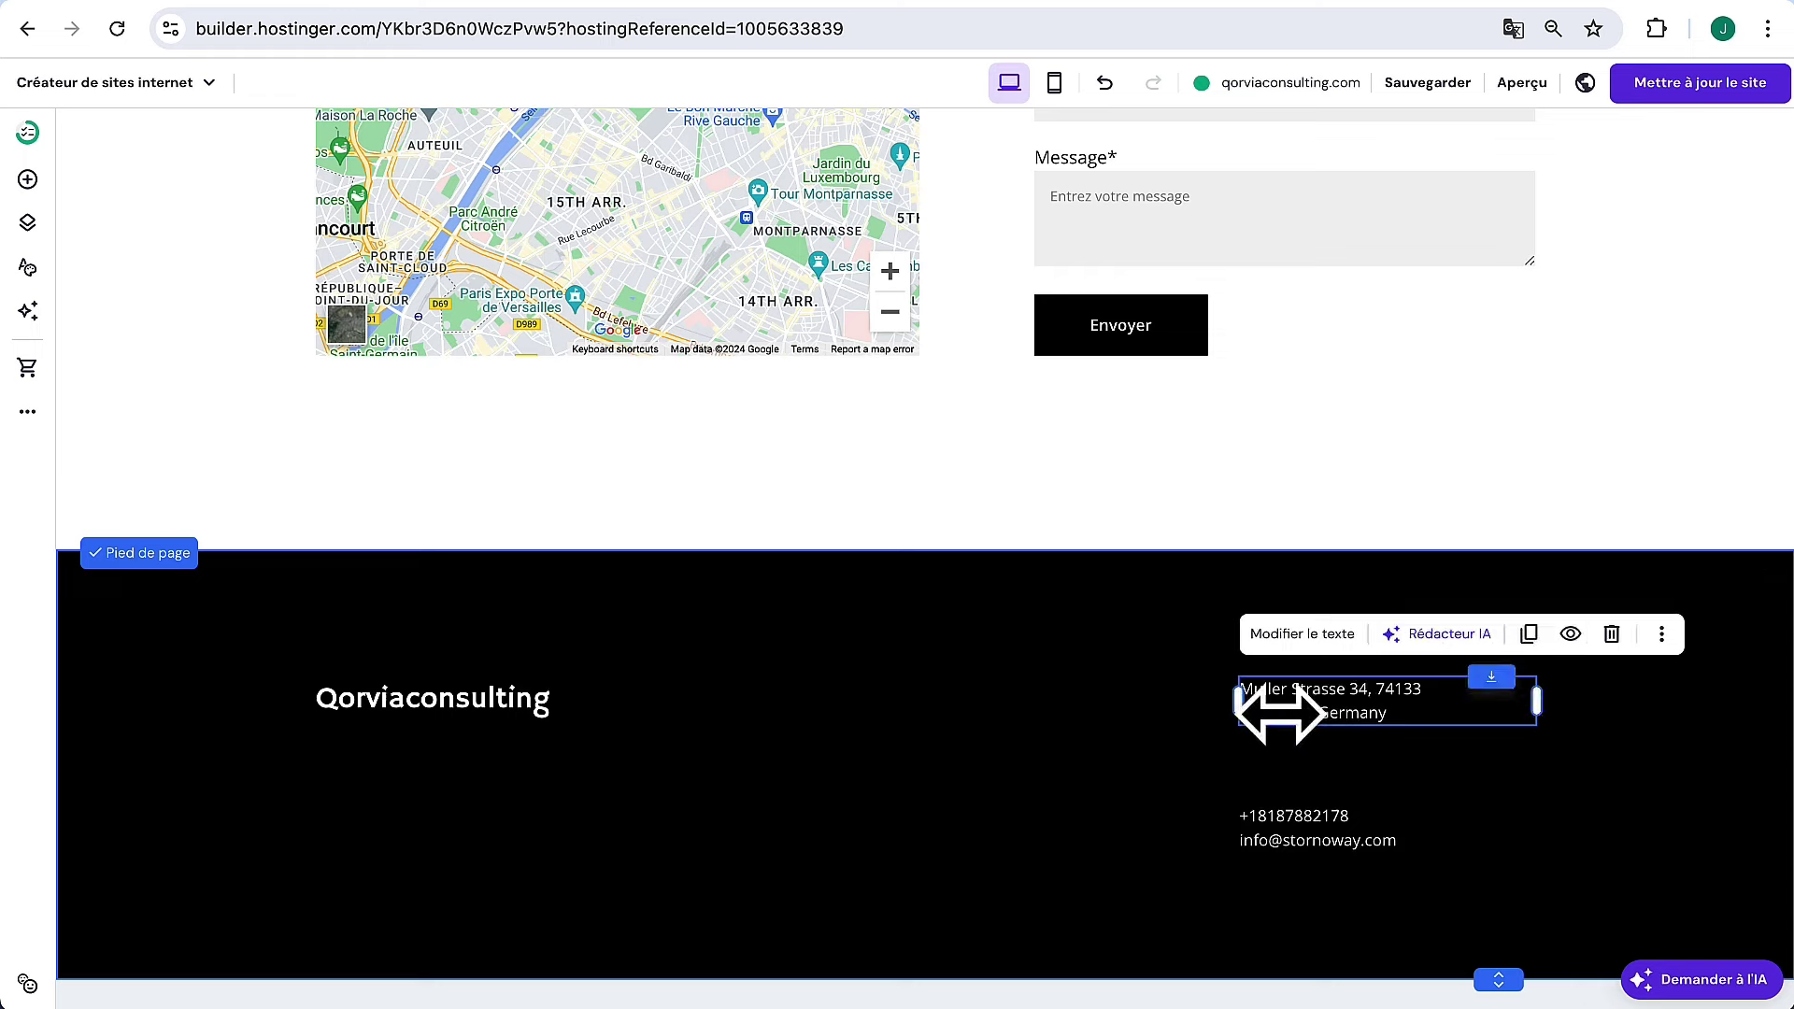
Publish the website changes, open the live qorviaconsulting.com site and dismiss the translation prompt
{"action": "scroll", "coordinate": [1108, 683], "scroll_direction": "up", "scroll_amount": 20}
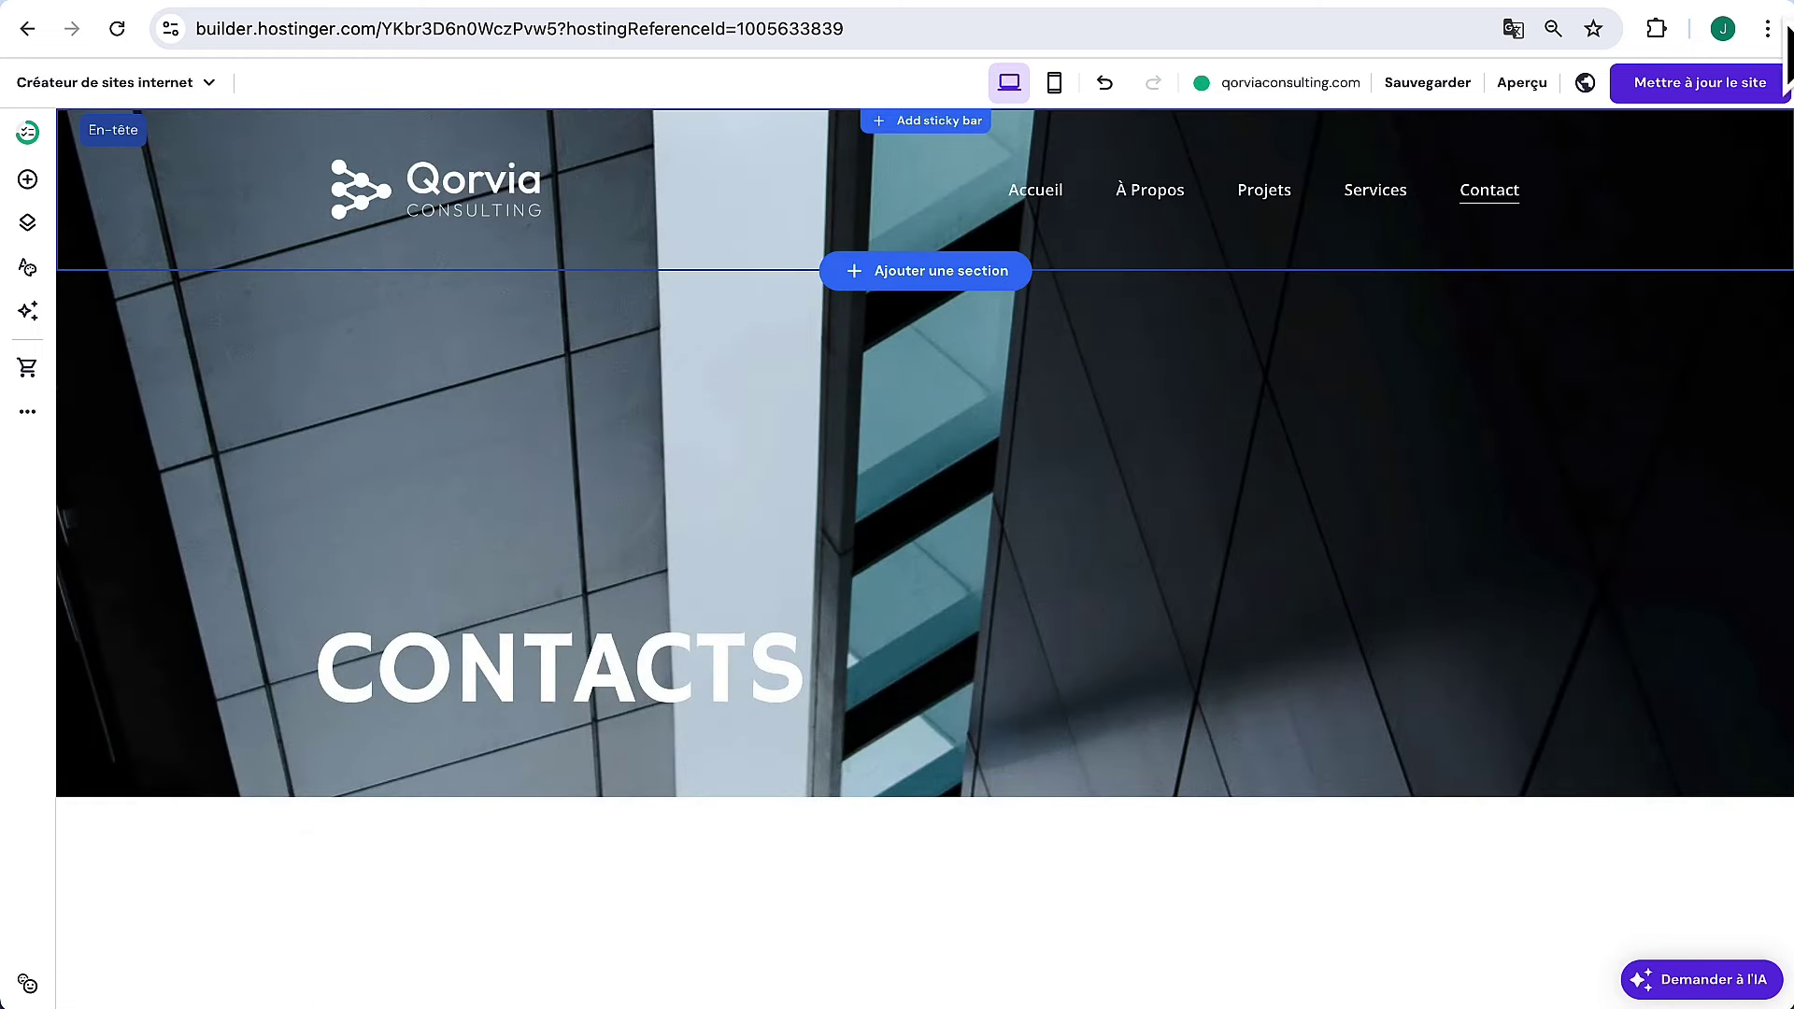
{"action": "left_click", "coordinate": [1729, 94]}
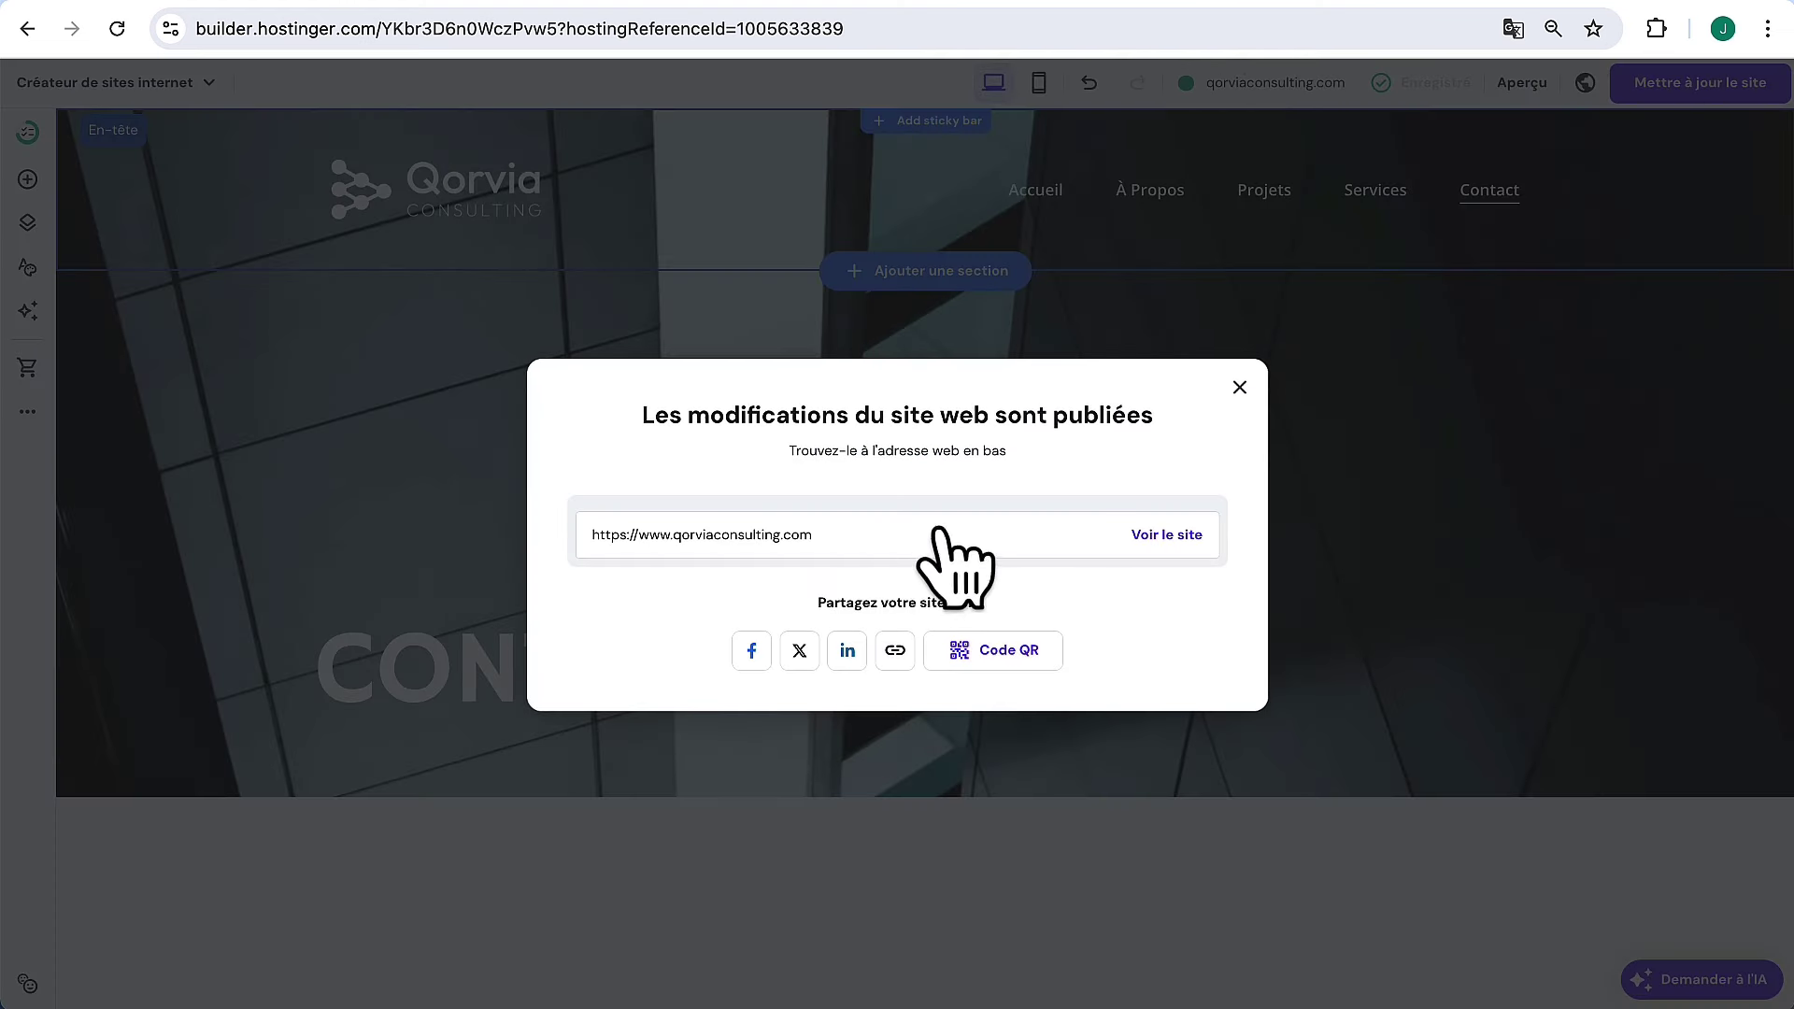
{"action": "left_click", "coordinate": [1168, 538]}
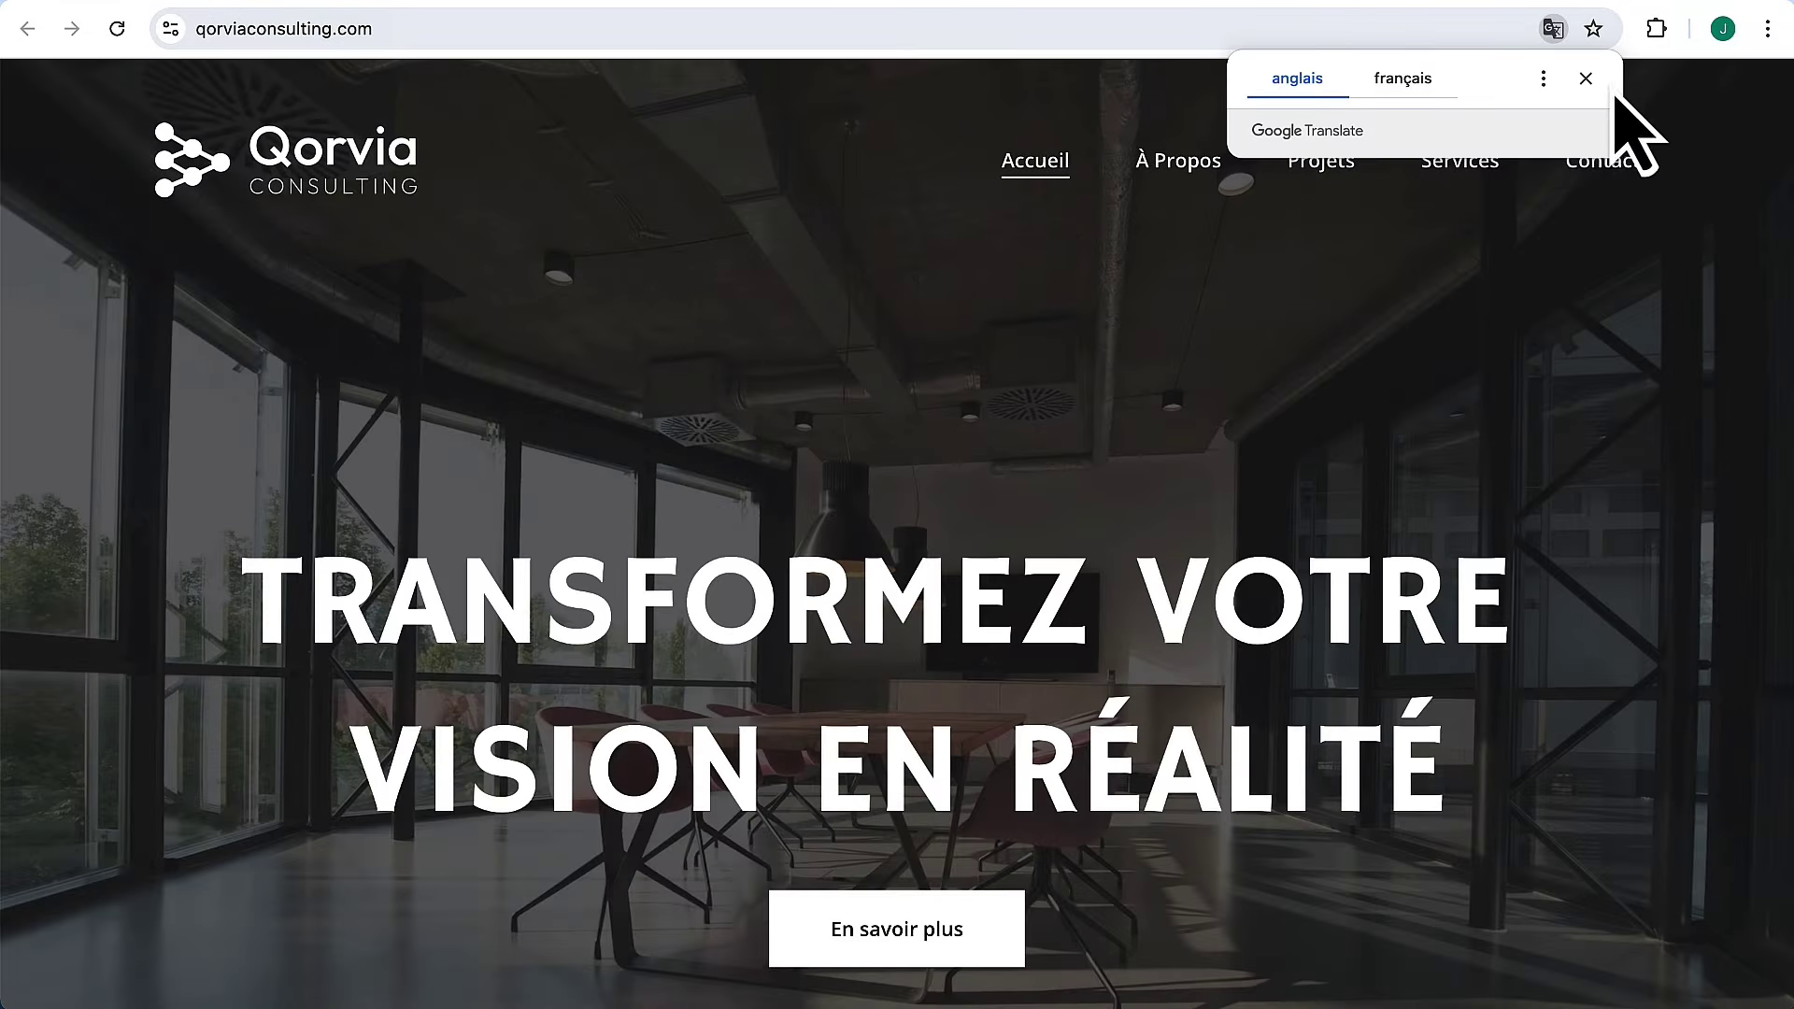
{"action": "left_click", "coordinate": [1586, 78]}
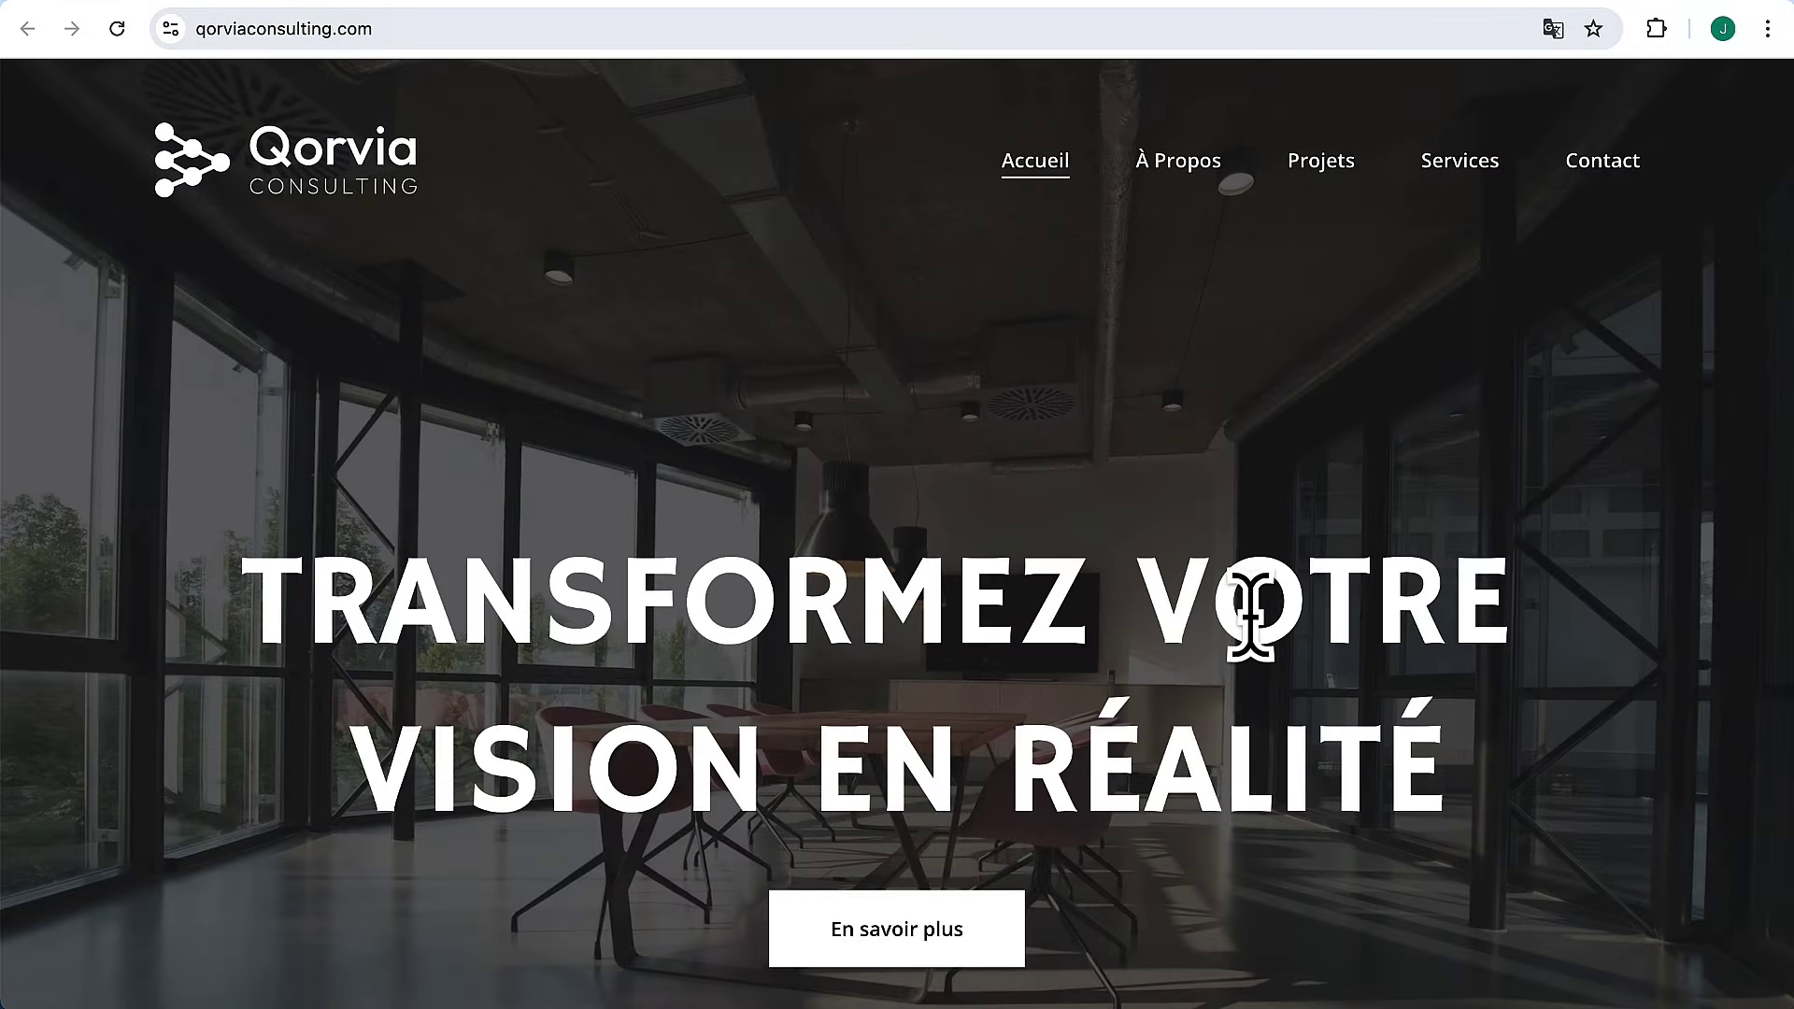
Examine the published home page's sections from the hero banner down through the services list
{"action": "scroll", "coordinate": [1252, 645], "scroll_direction": "down", "scroll_amount": 10}
{"action": "scroll", "coordinate": [1257, 634], "scroll_direction": "down", "scroll_amount": 15}
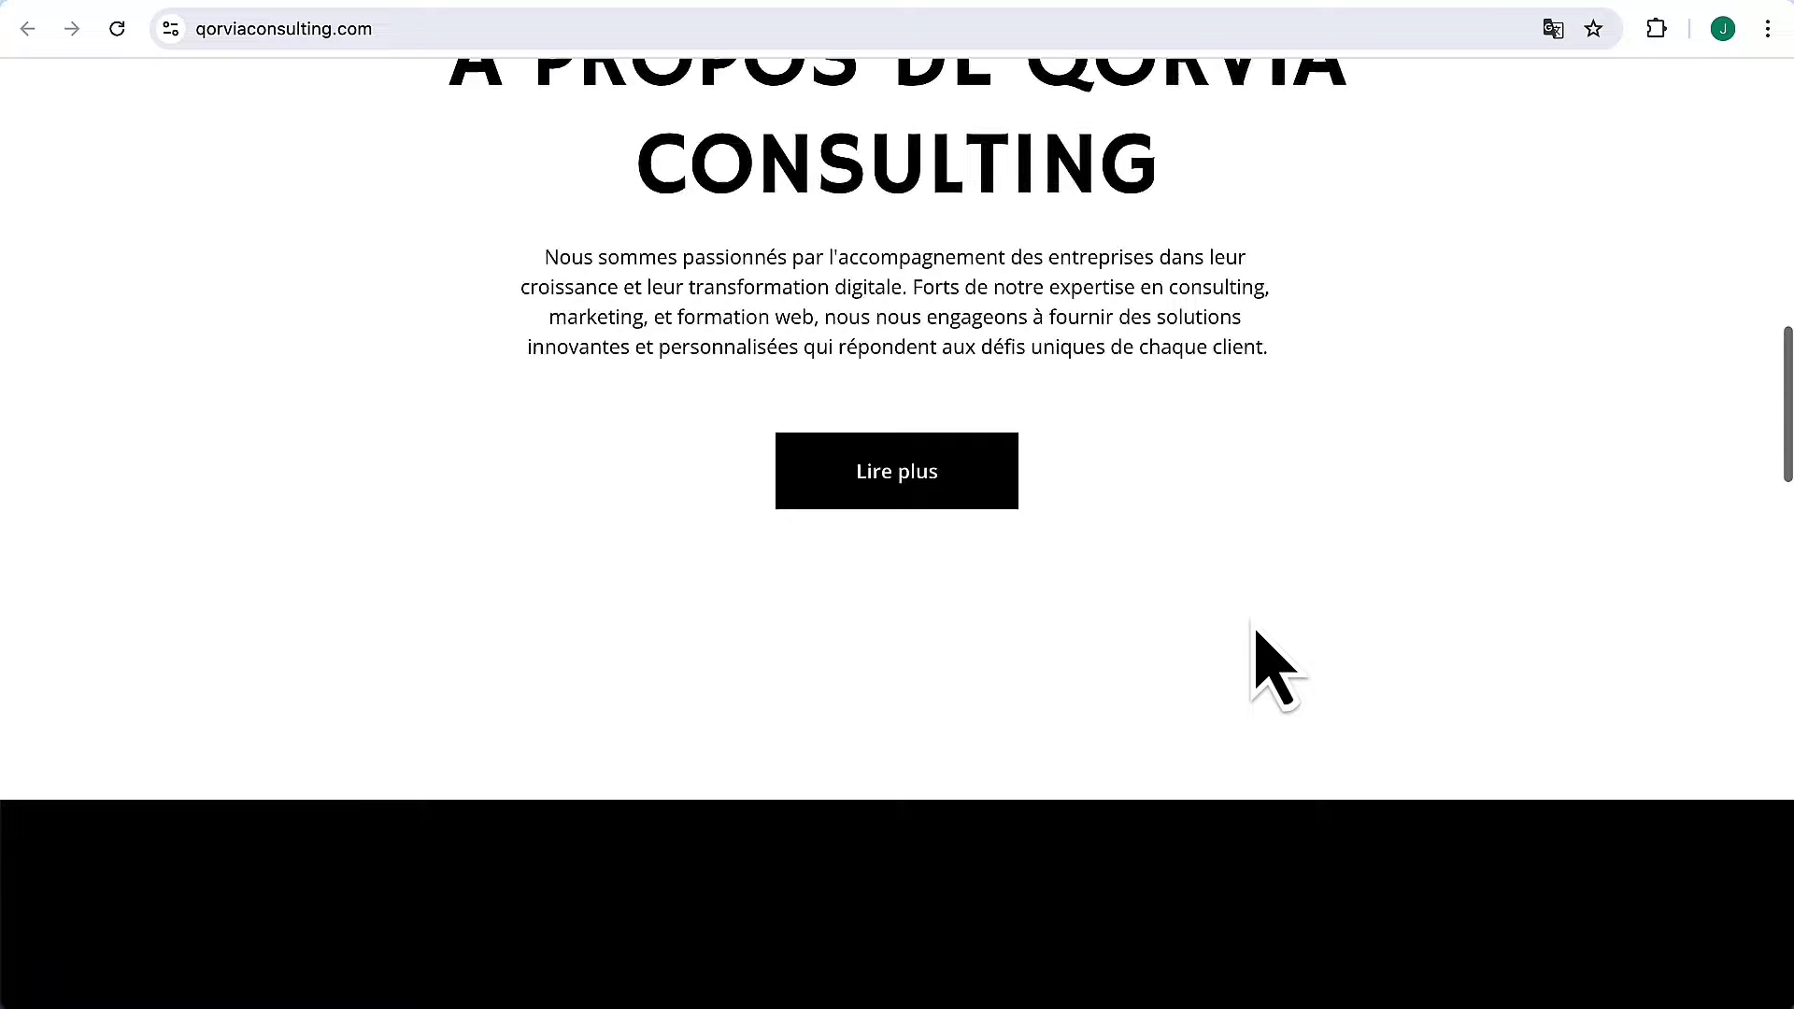
{"action": "scroll", "coordinate": [1255, 631], "scroll_direction": "down", "scroll_amount": 15}
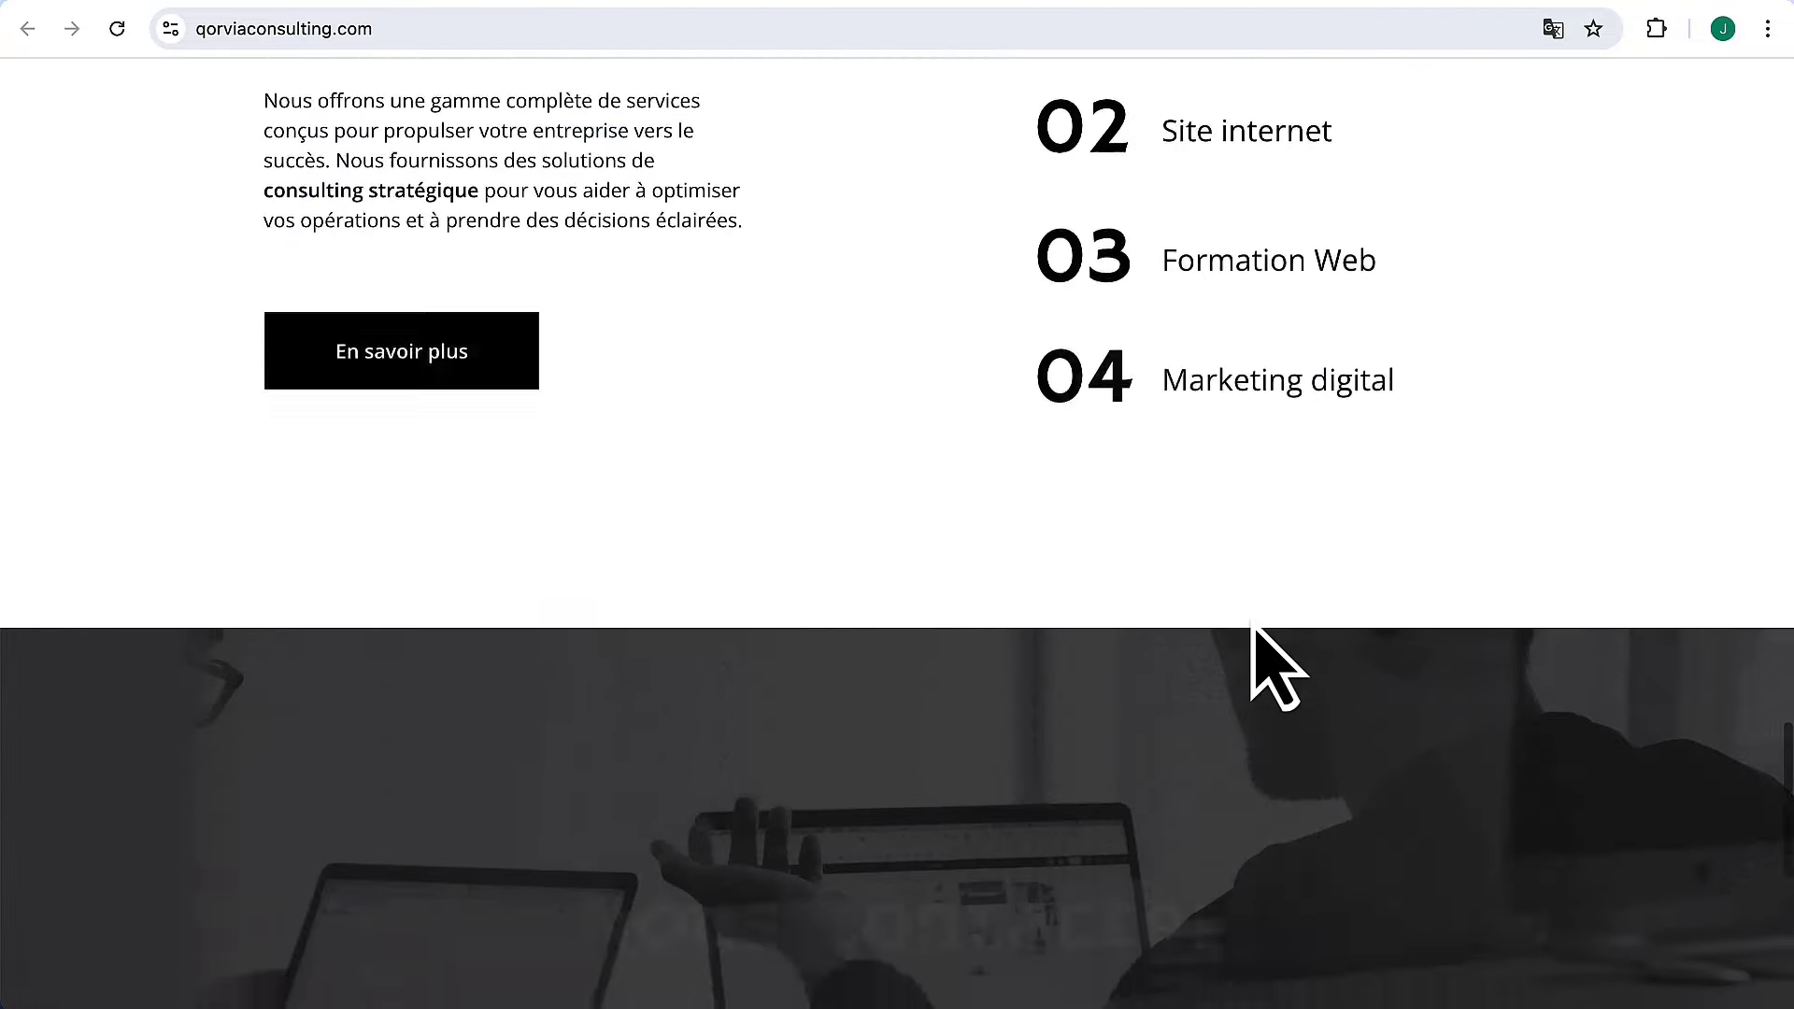
{"action": "scroll", "coordinate": [1255, 632], "scroll_direction": "up", "scroll_amount": 20}
{"action": "scroll", "coordinate": [1256, 632], "scroll_direction": "up", "scroll_amount": 10}
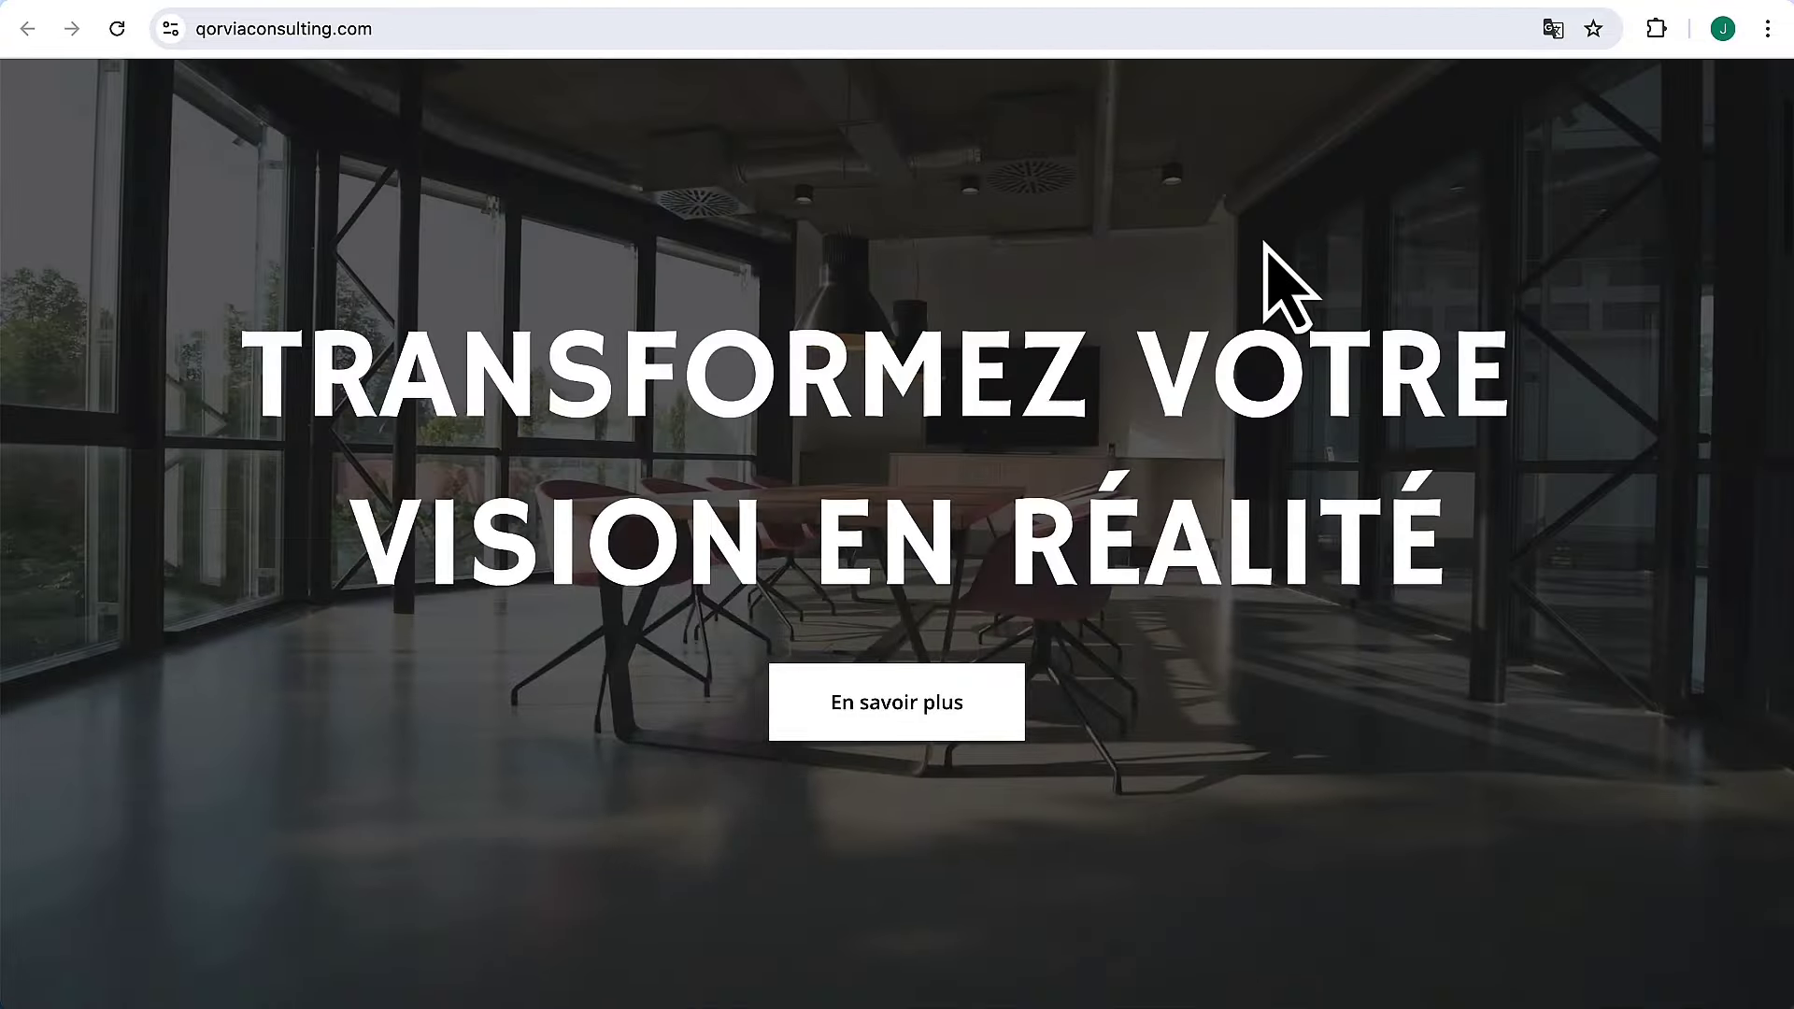
Open the published Contact page and check its map and translated contact form
{"action": "left_click", "coordinate": [1582, 170]}
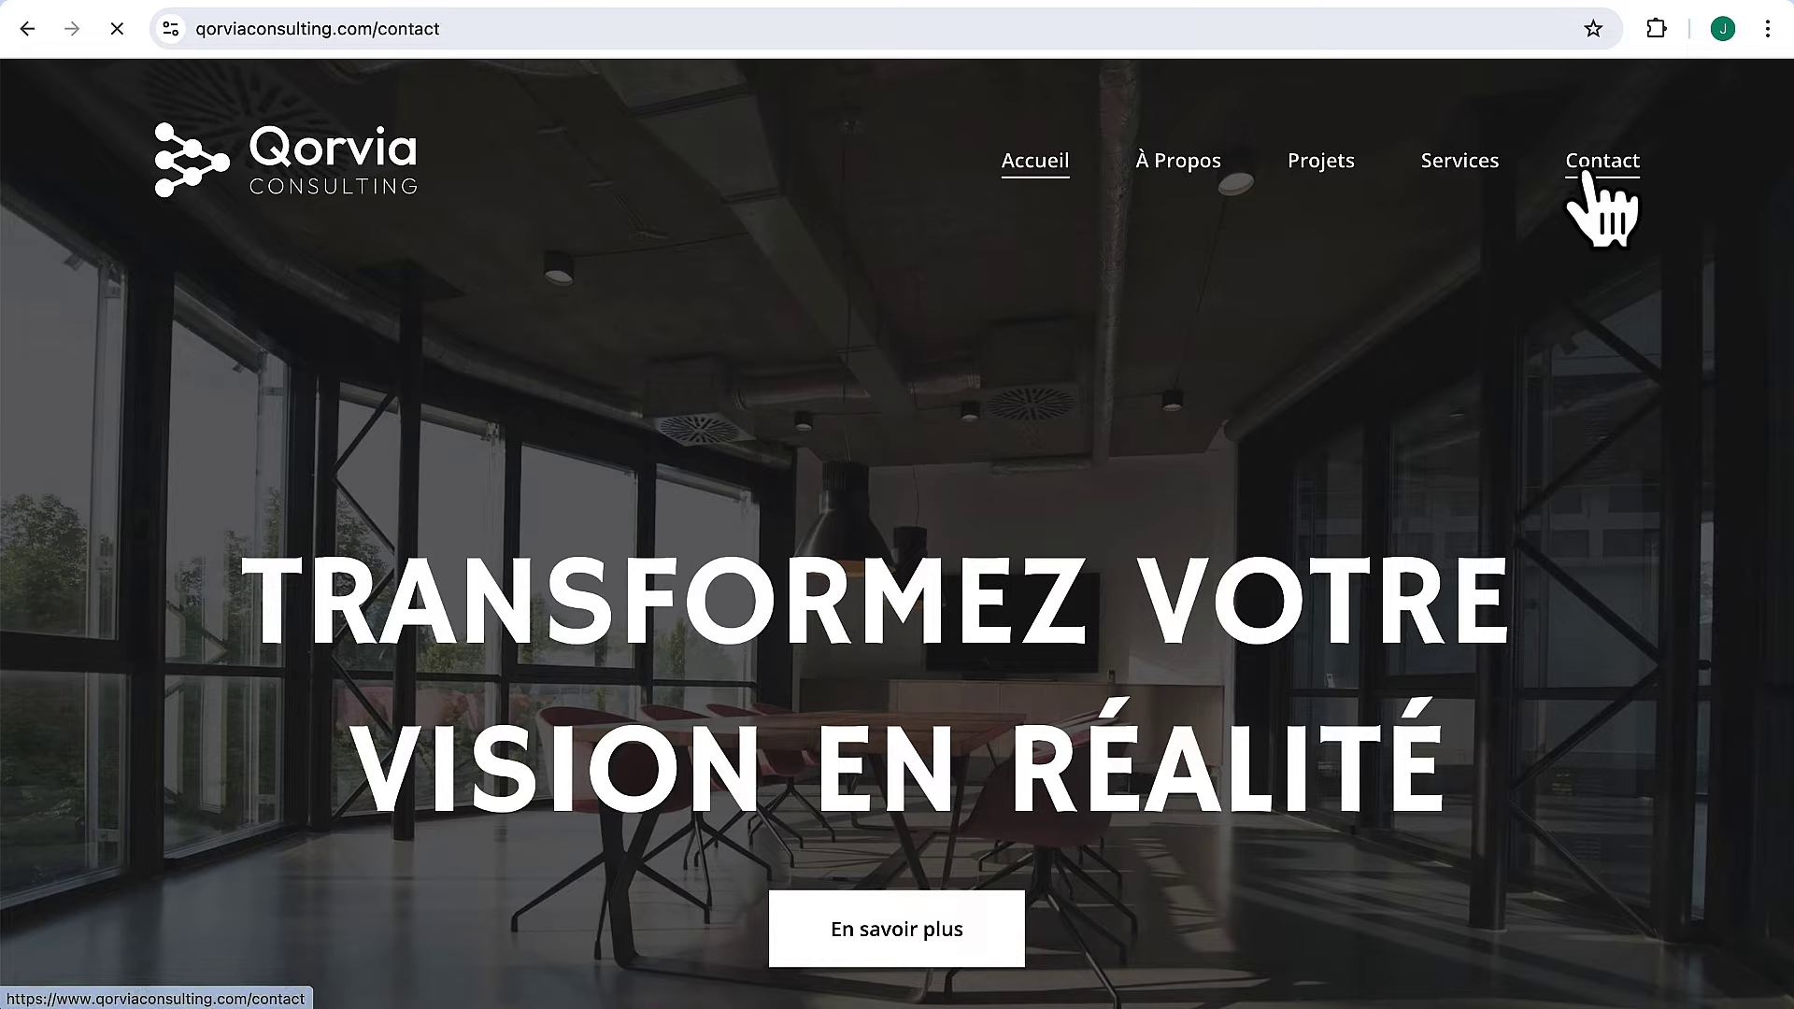
{"action": "scroll", "coordinate": [930, 673], "scroll_direction": "down", "scroll_amount": 10}
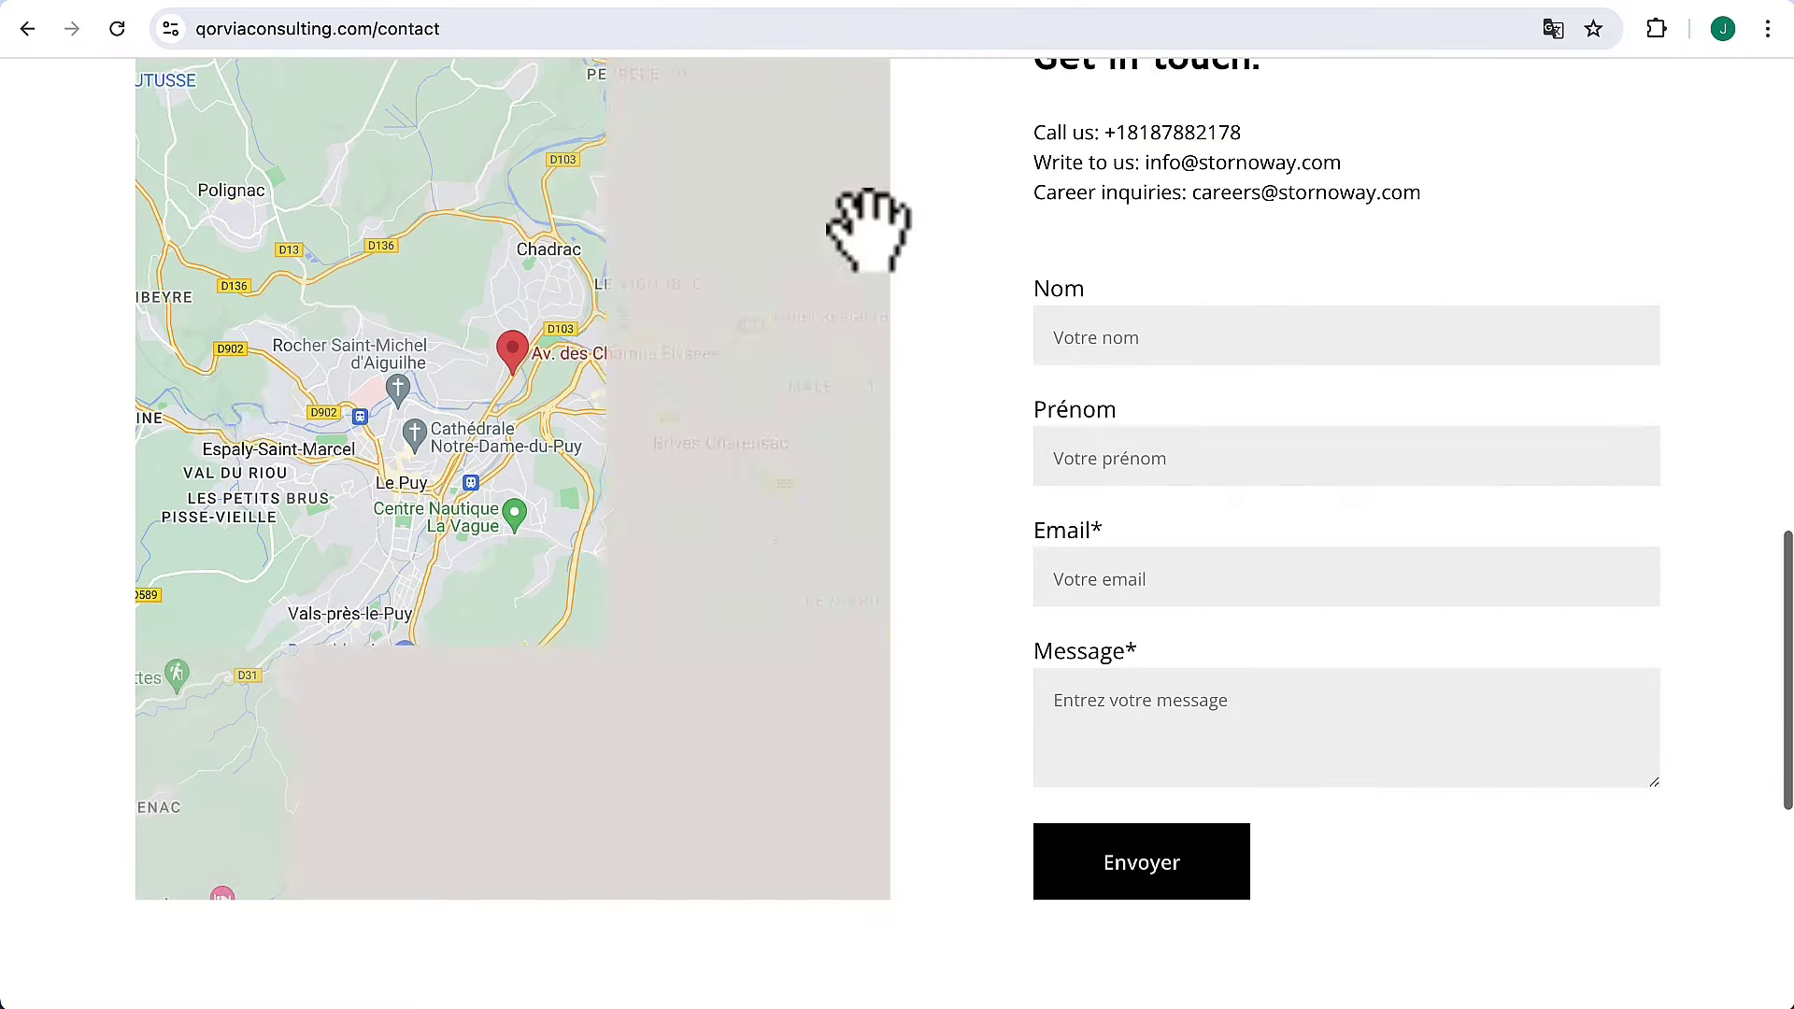
{"action": "scroll", "coordinate": [981, 621], "scroll_direction": "up", "scroll_amount": 15}
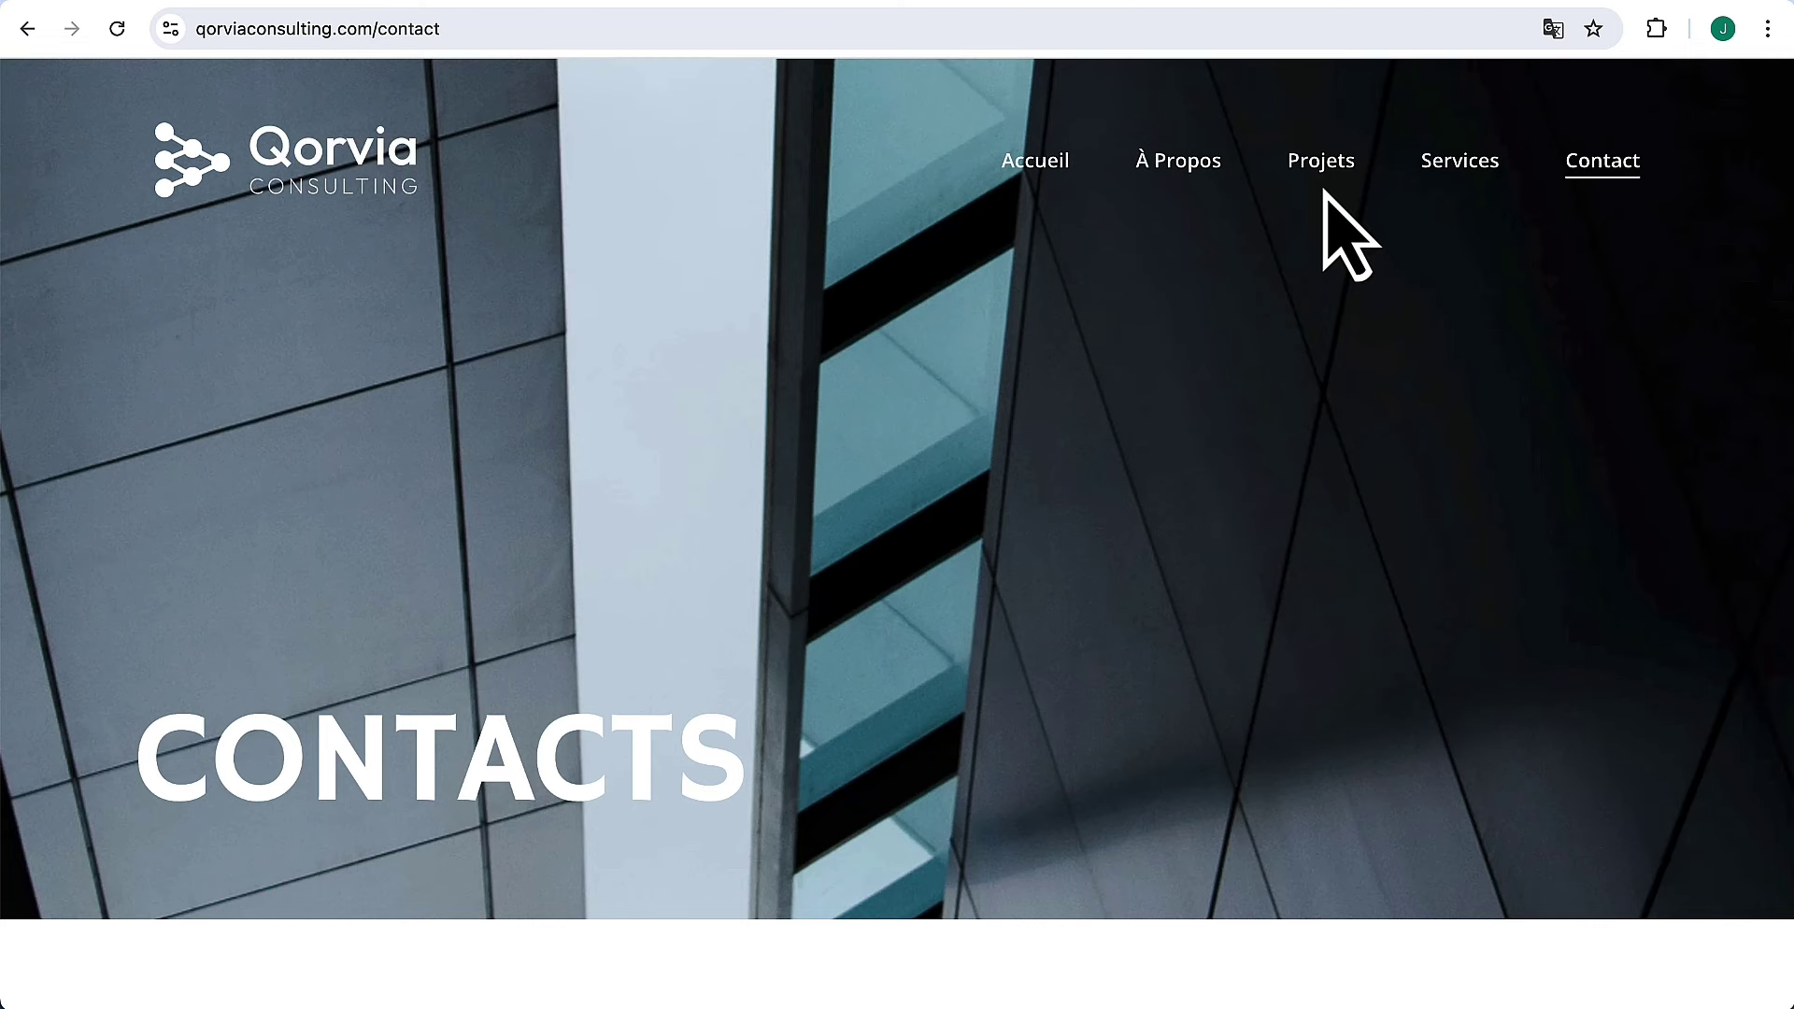
Return to the website builder's mobile view and extend the contact section to leave space below the Envoyer button
{"action": "left_click", "coordinate": [1309, 28]}
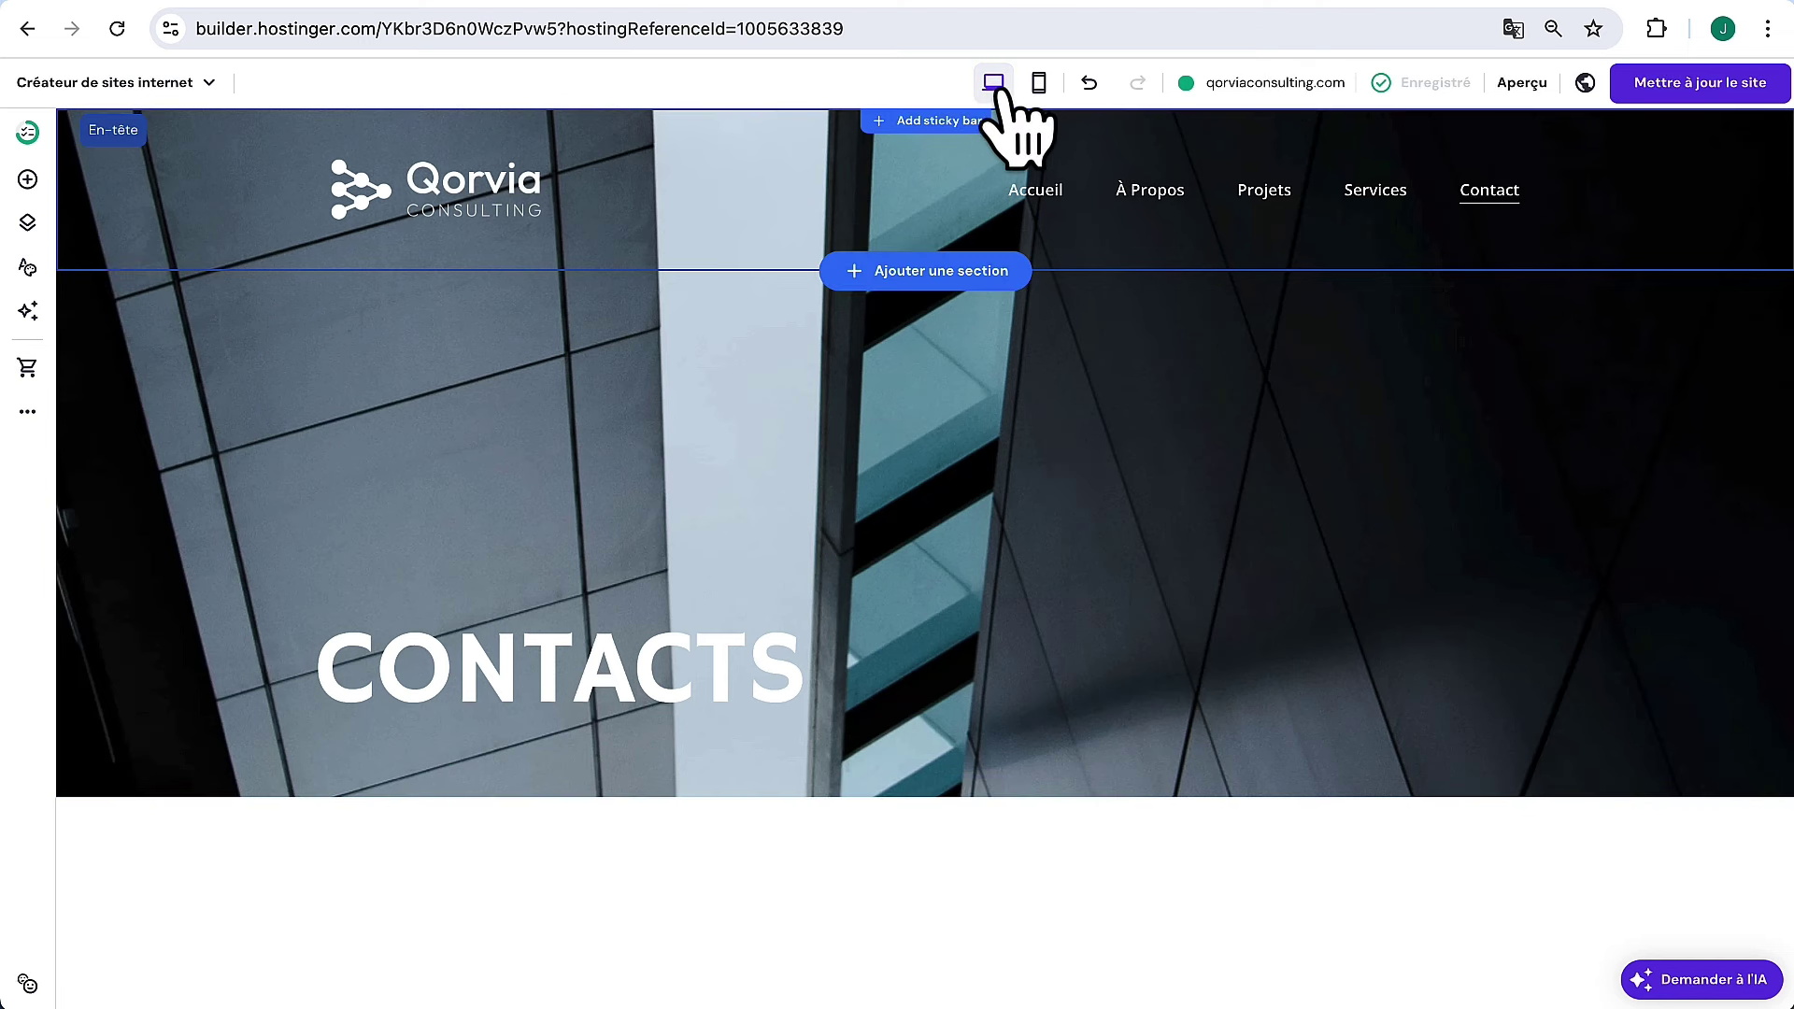
{"action": "left_click", "coordinate": [1042, 84]}
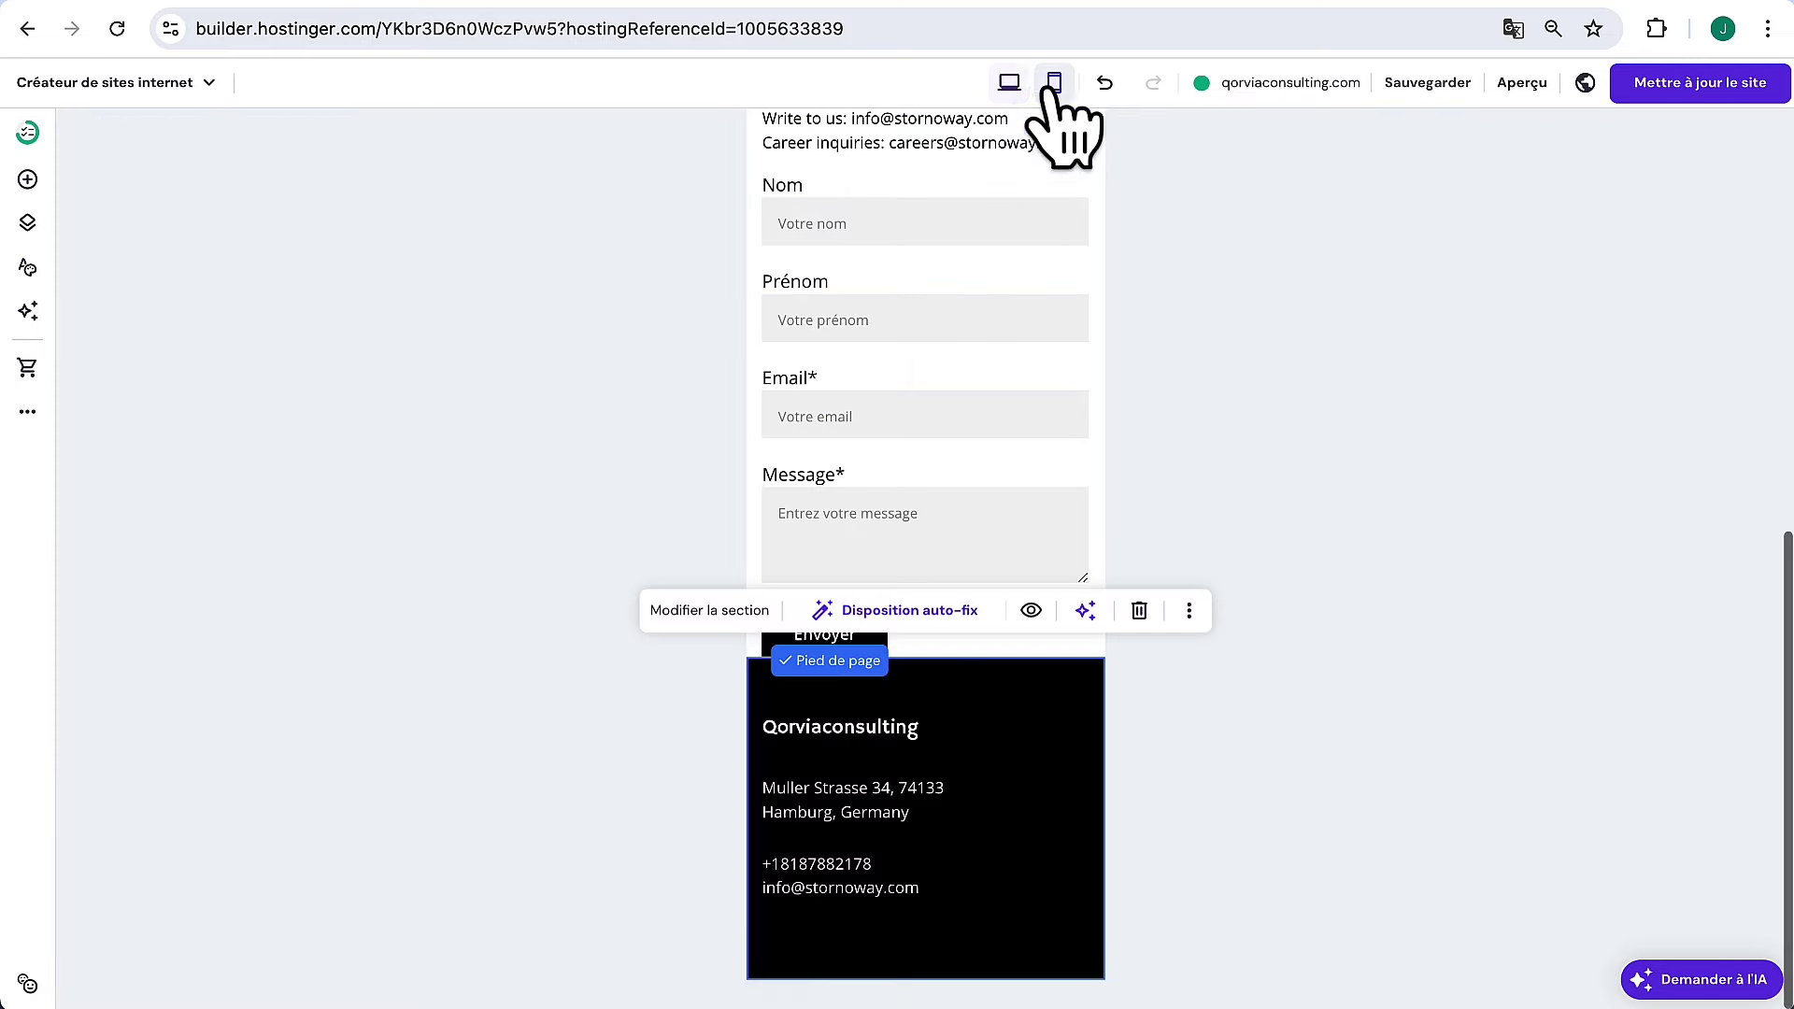
{"action": "scroll", "coordinate": [995, 425], "scroll_direction": "down", "scroll_amount": 10}
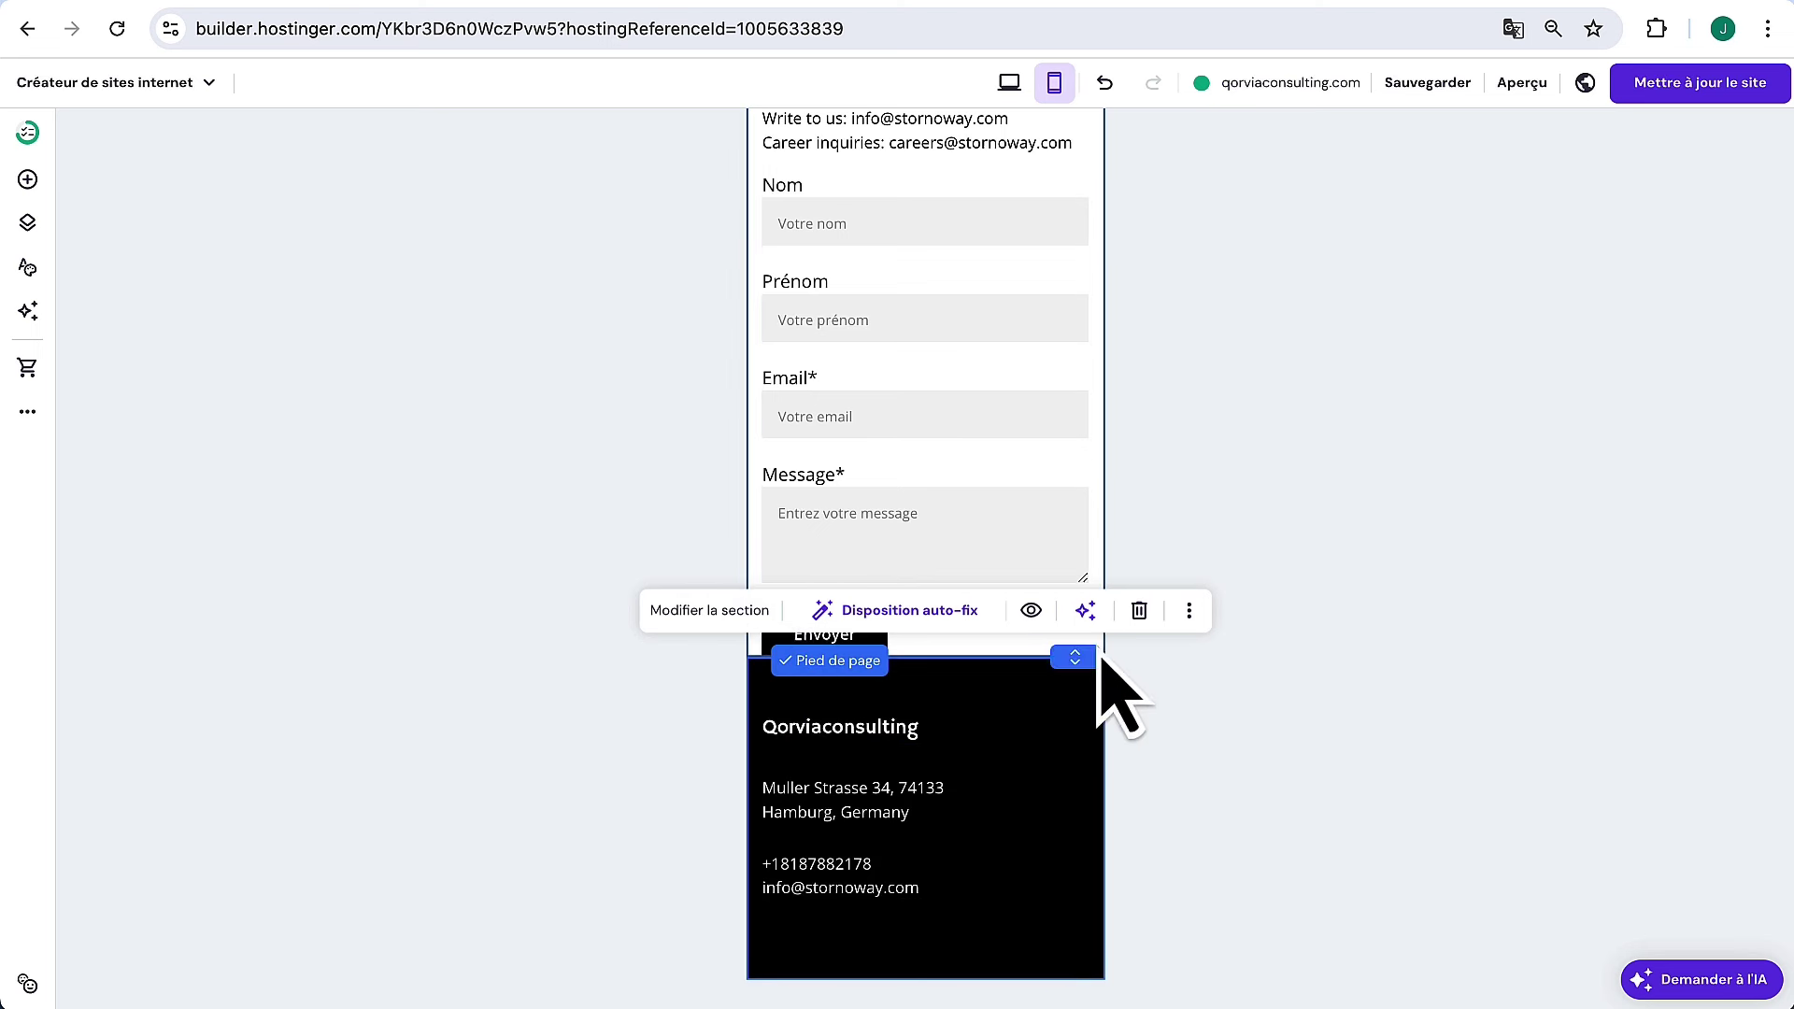
{"action": "left_click_drag", "start_coordinate": [1062, 666], "coordinate": [1069, 733]}
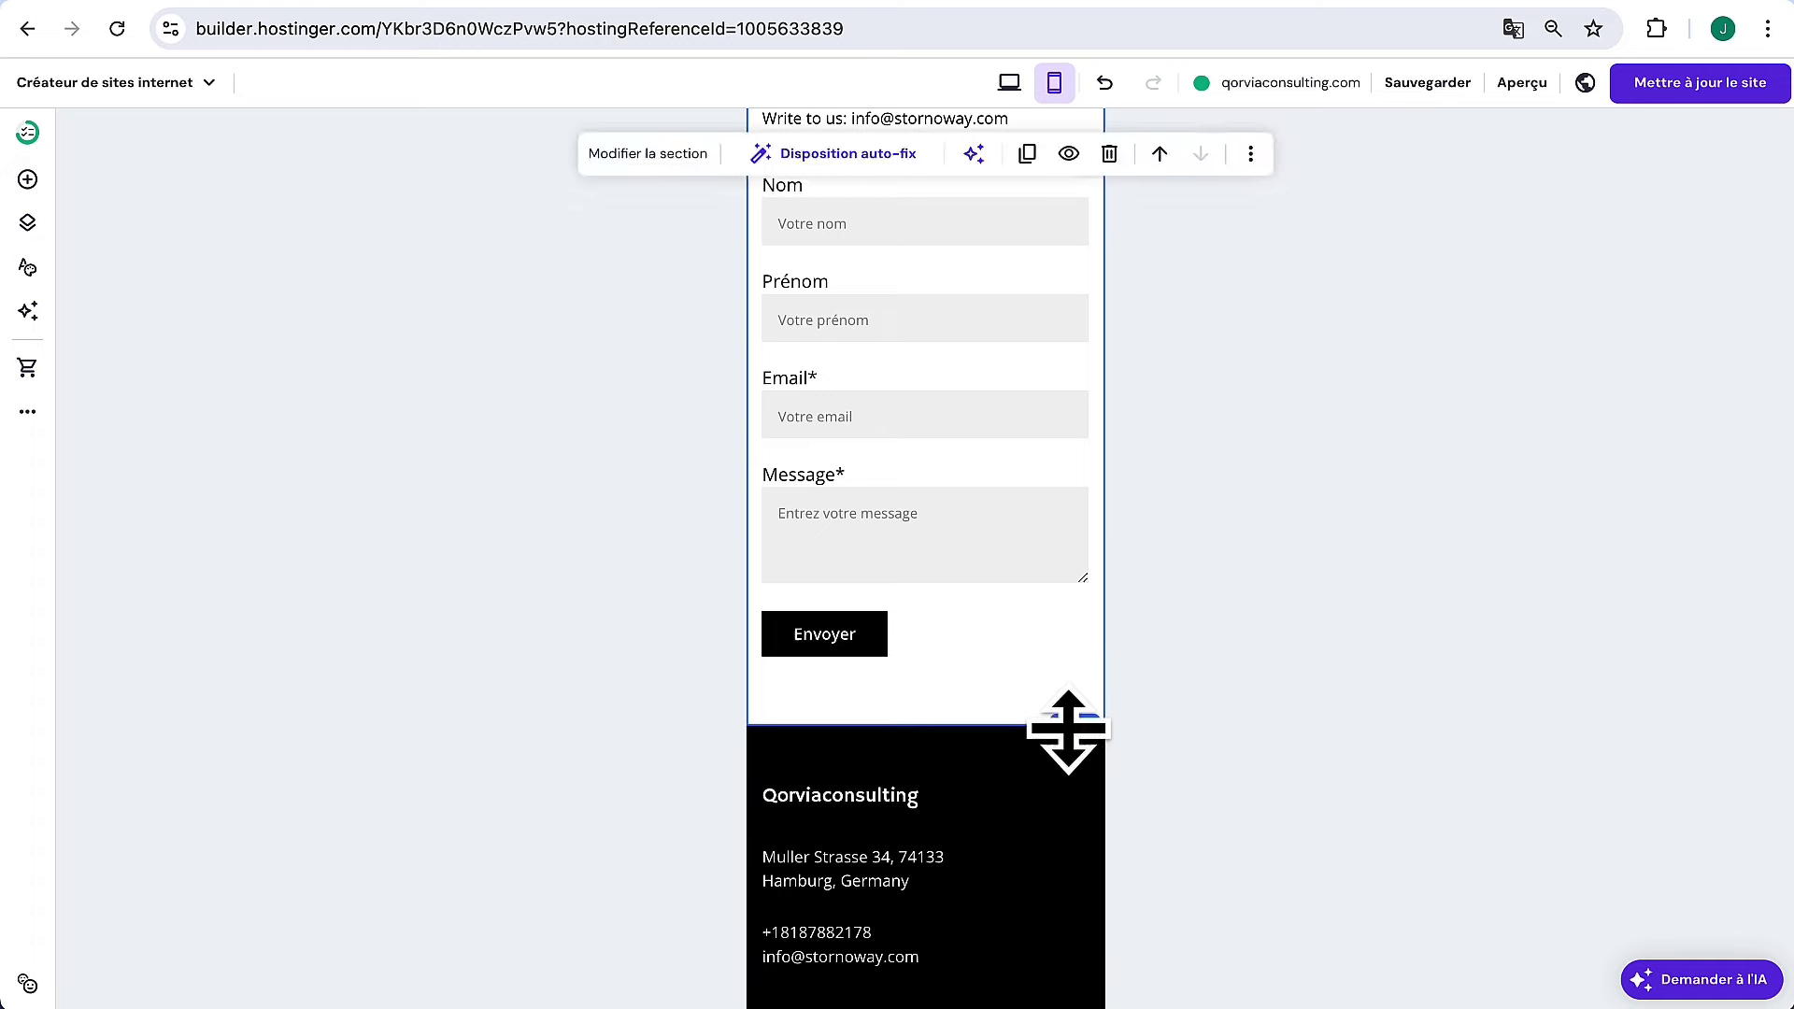
Open the Accueil page from the mobile navigation menu and collapse the menu
{"action": "scroll", "coordinate": [1202, 621], "scroll_direction": "up", "scroll_amount": 10}
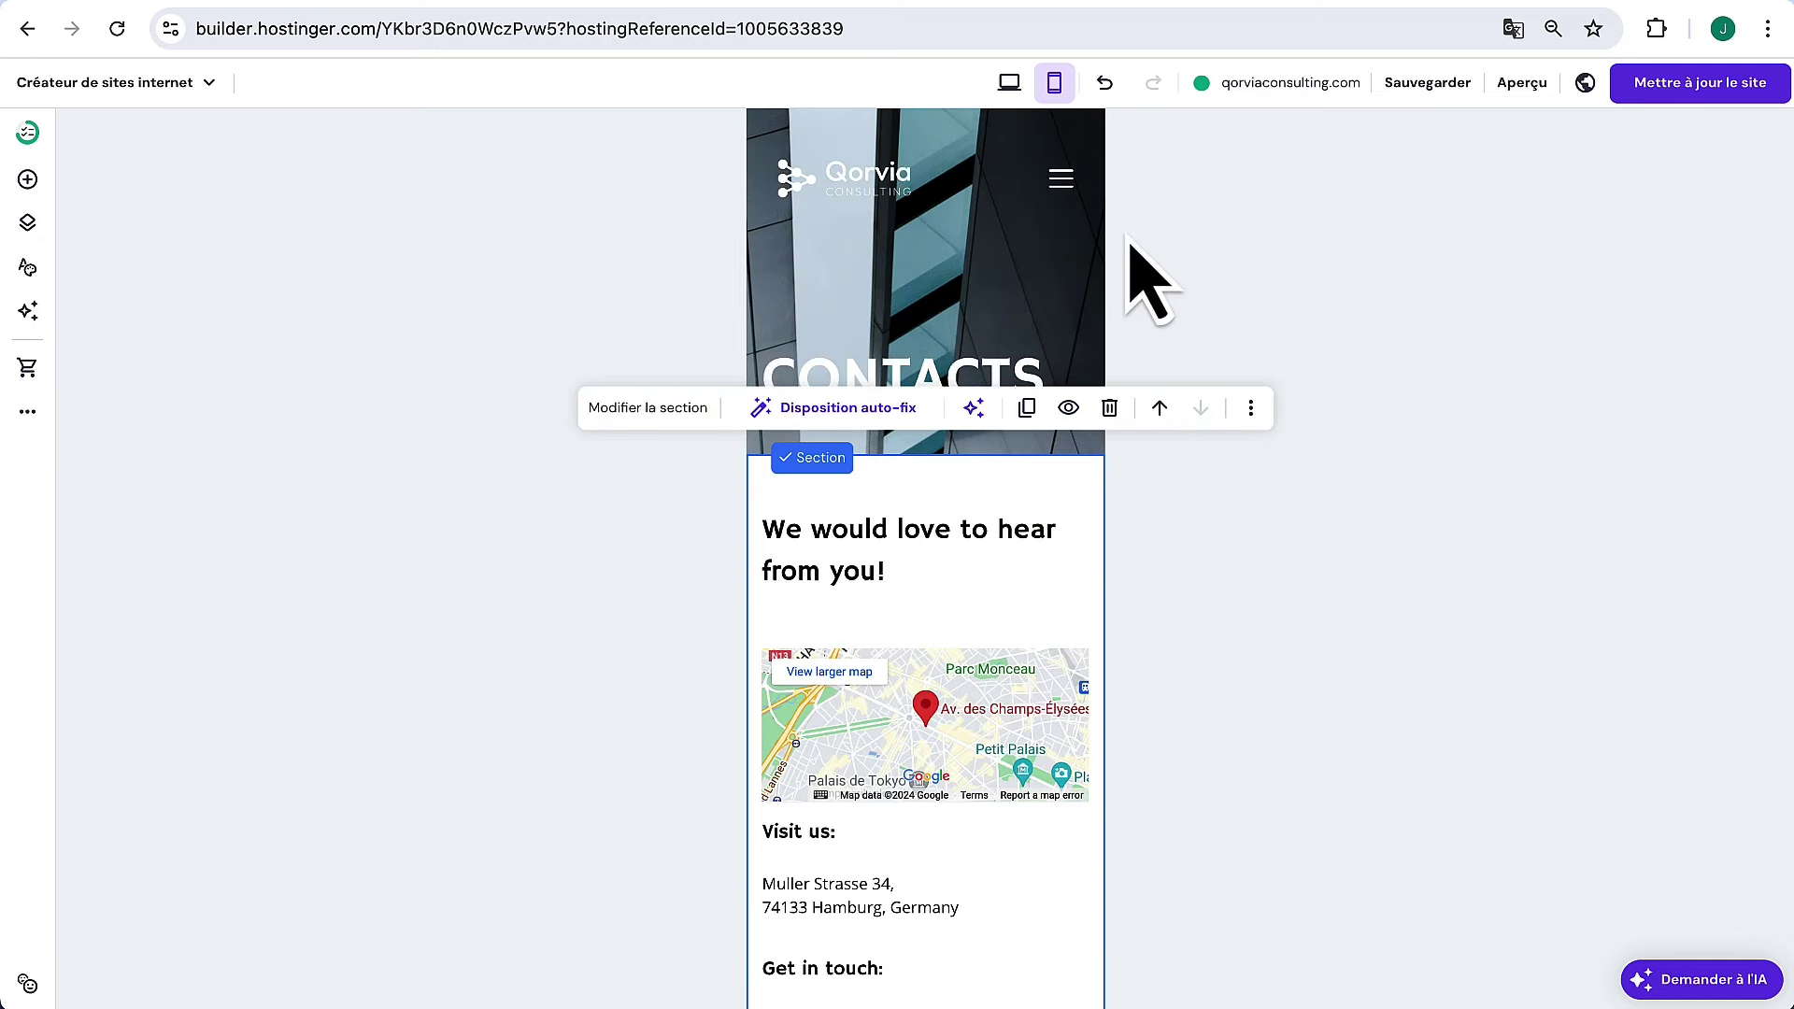
{"action": "left_click", "coordinate": [1060, 179]}
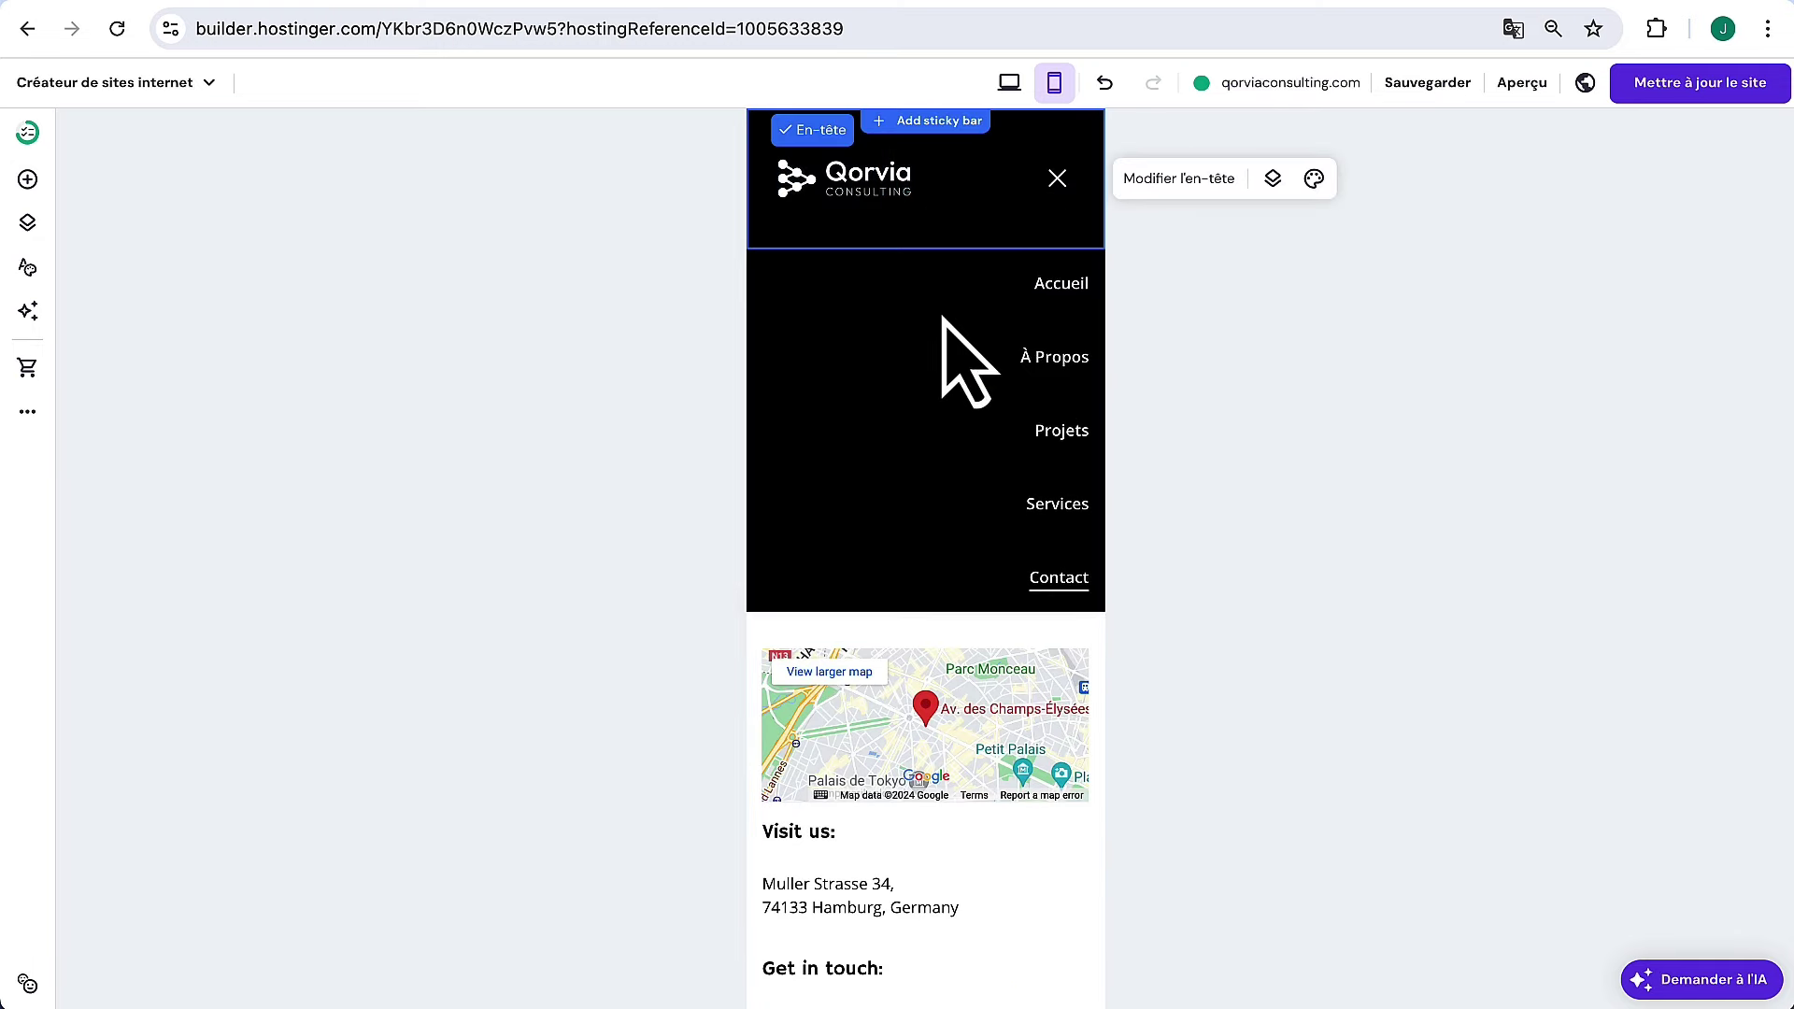
{"action": "left_click", "coordinate": [1073, 286]}
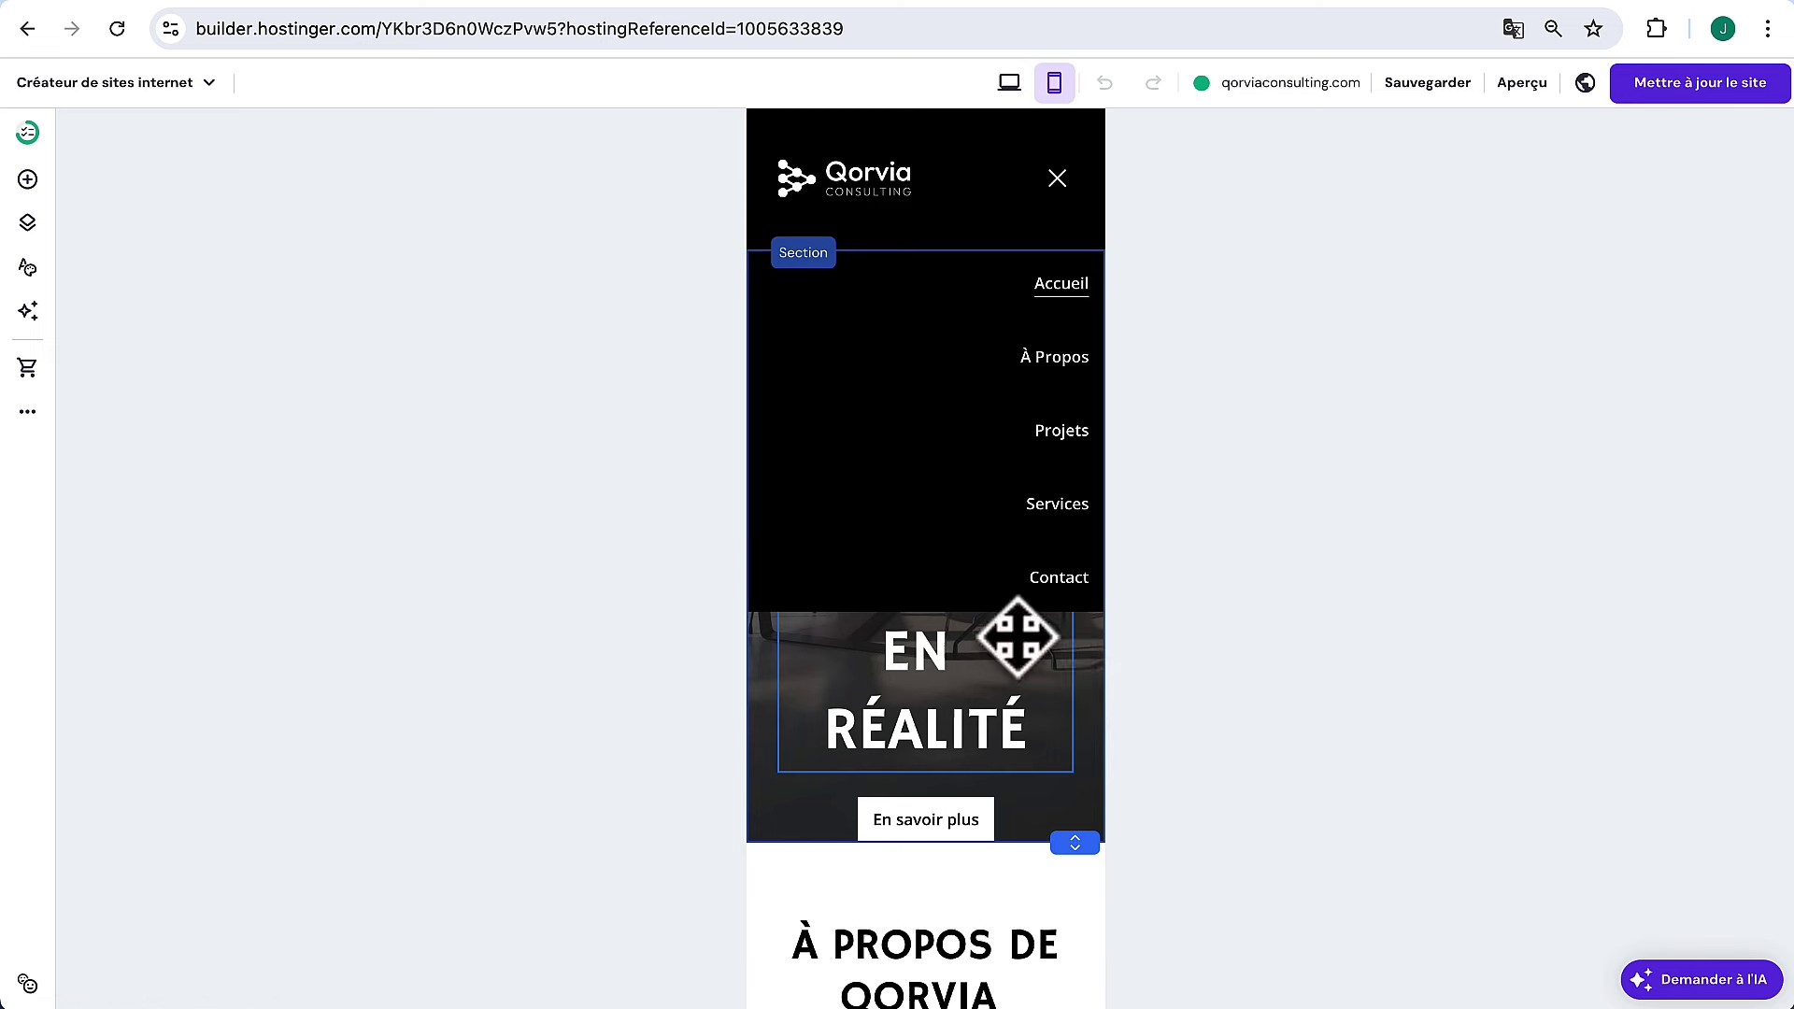
{"action": "left_click", "coordinate": [1060, 178]}
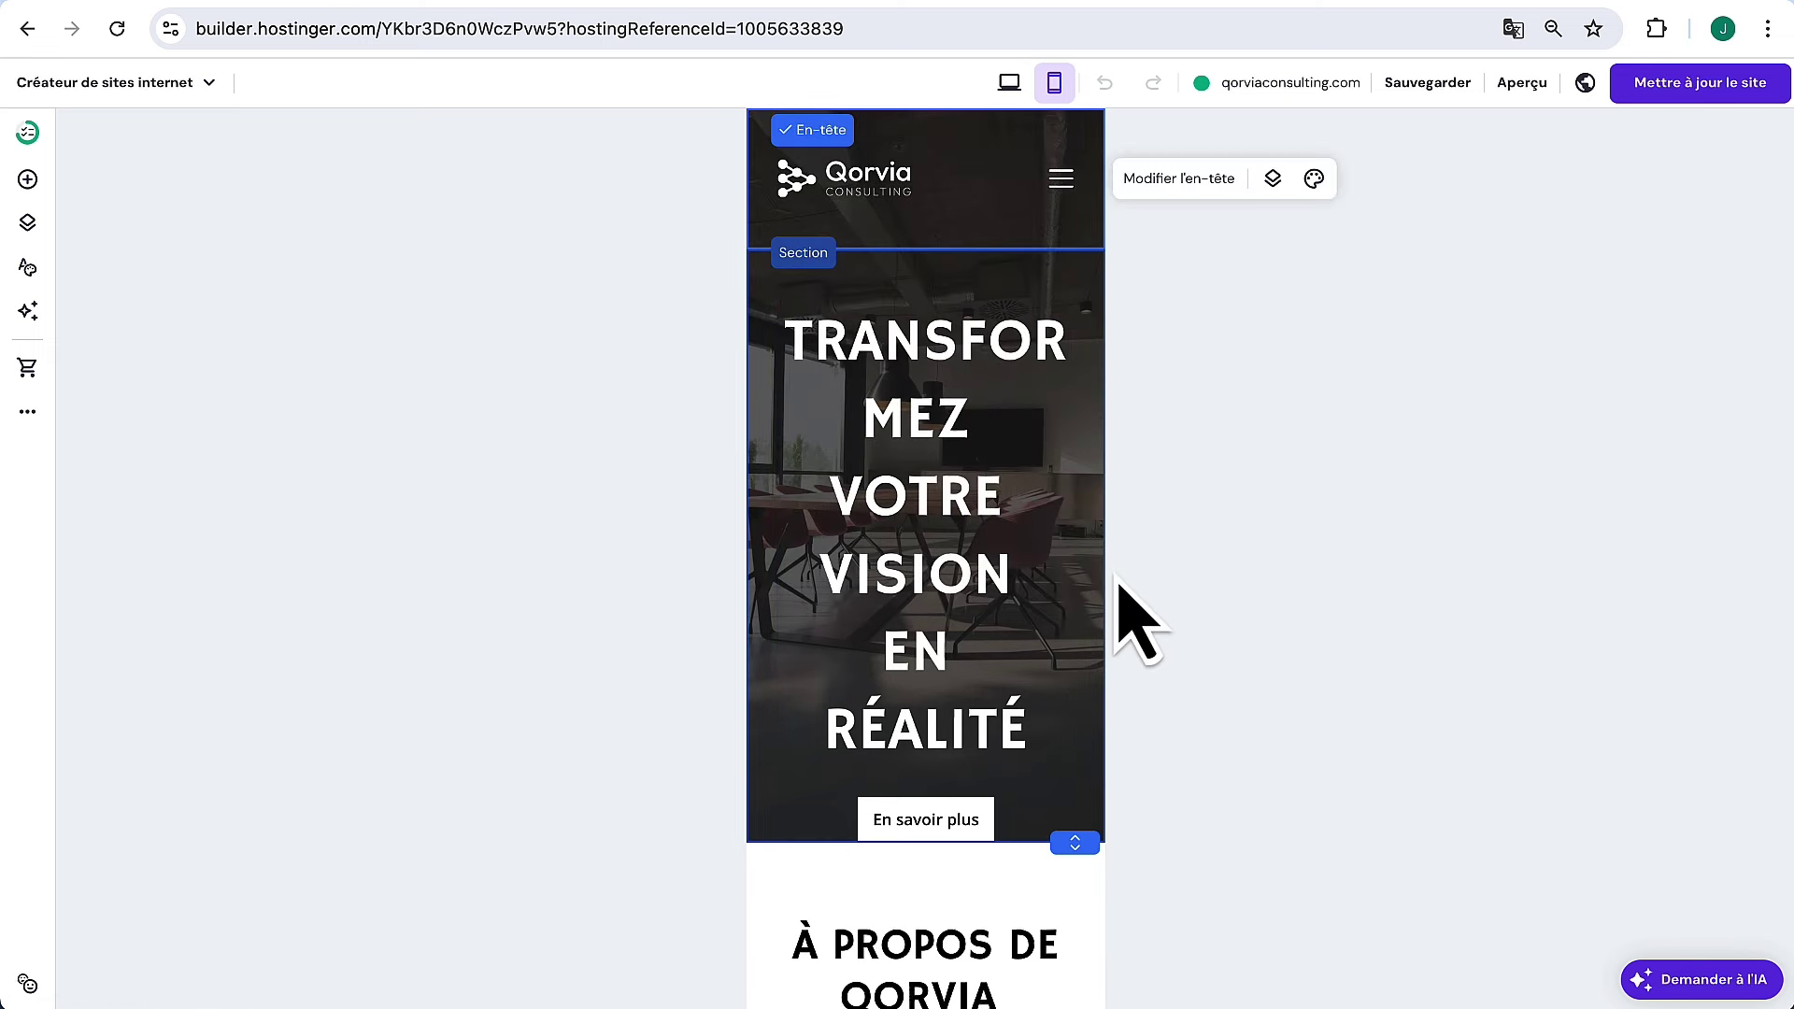
Set the mobile hero heading's font size to 40 and extend the hero section below the En savoir plus button
{"action": "left_click", "coordinate": [972, 542]}
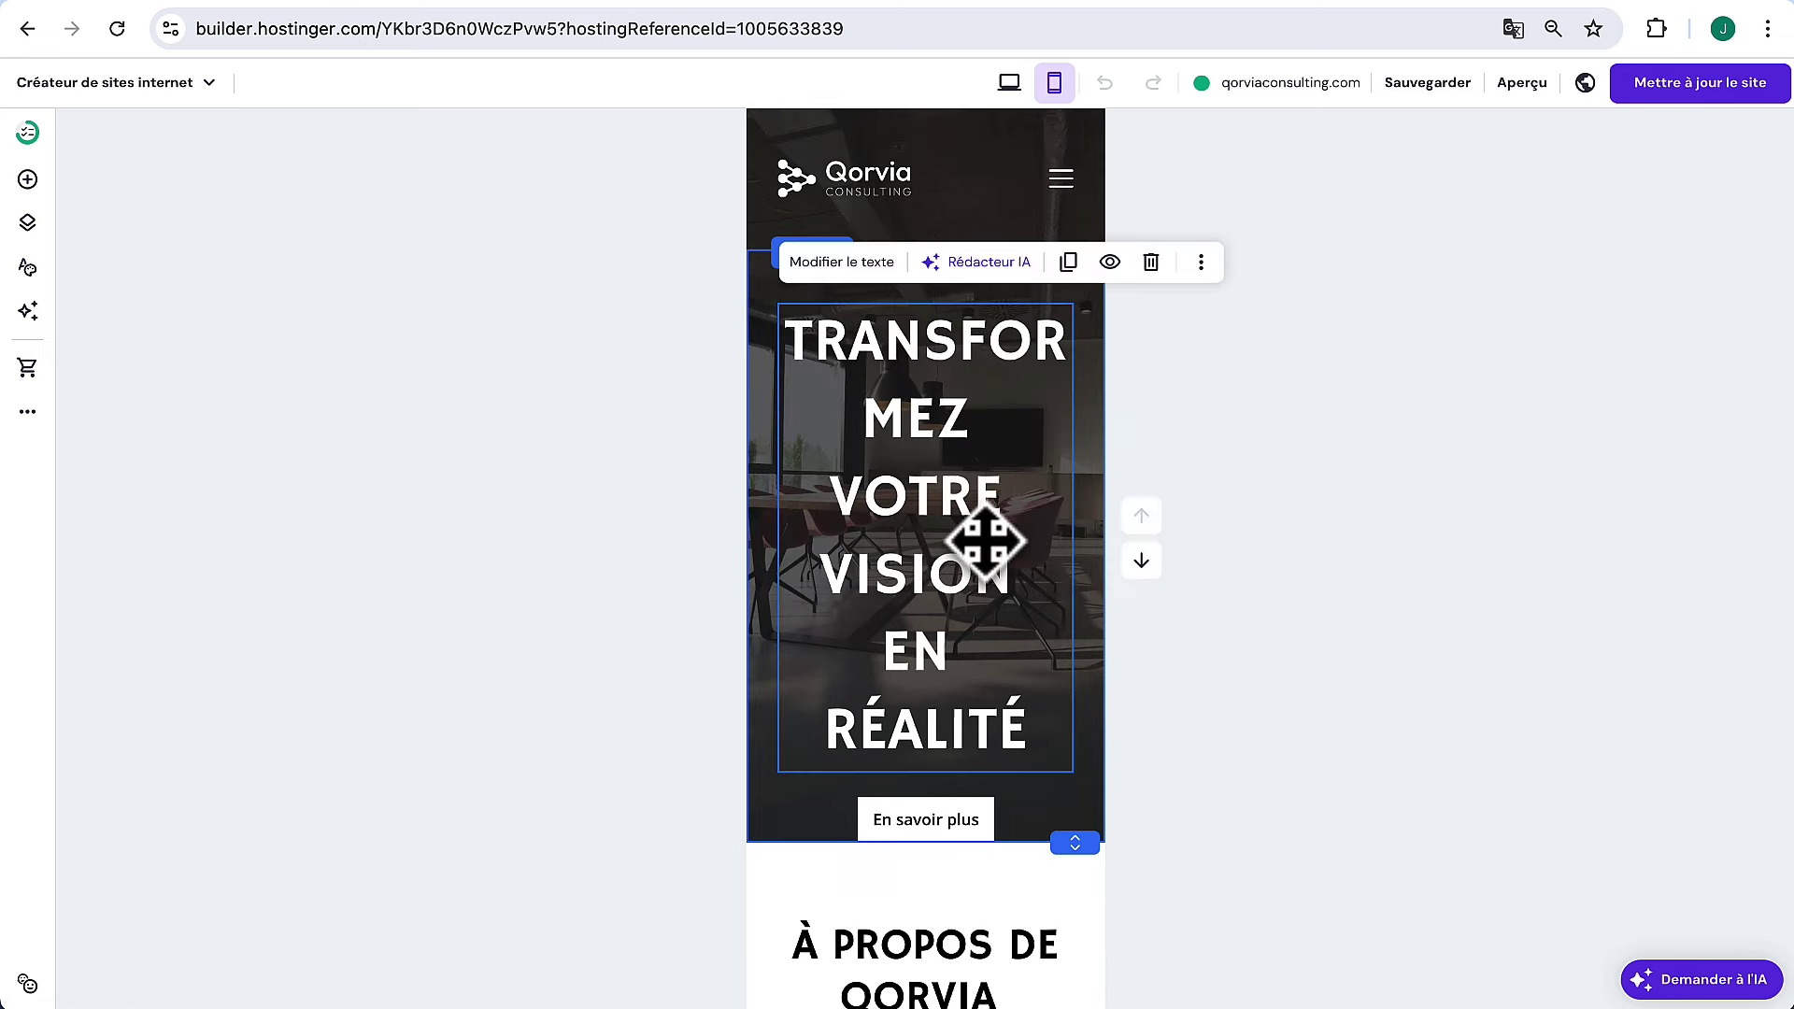
{"action": "left_click", "coordinate": [849, 263]}
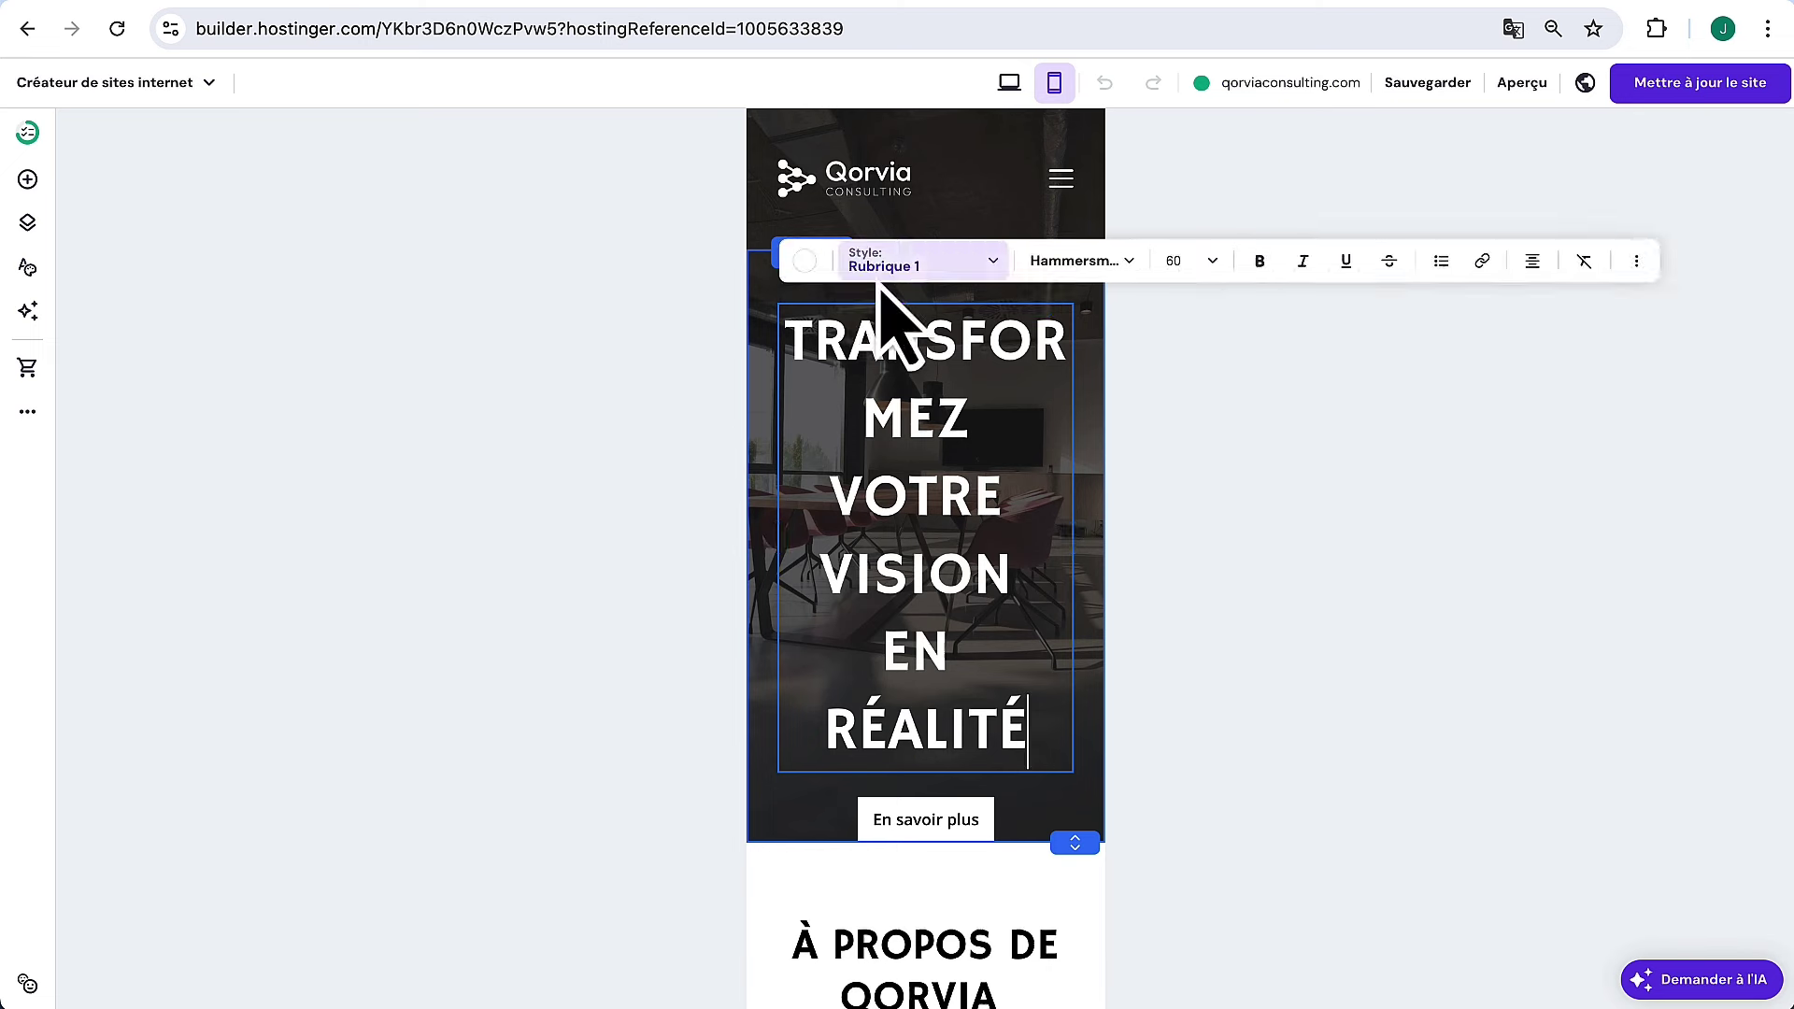
{"action": "left_click", "coordinate": [1204, 261]}
{"action": "left_click", "coordinate": [1211, 261]}
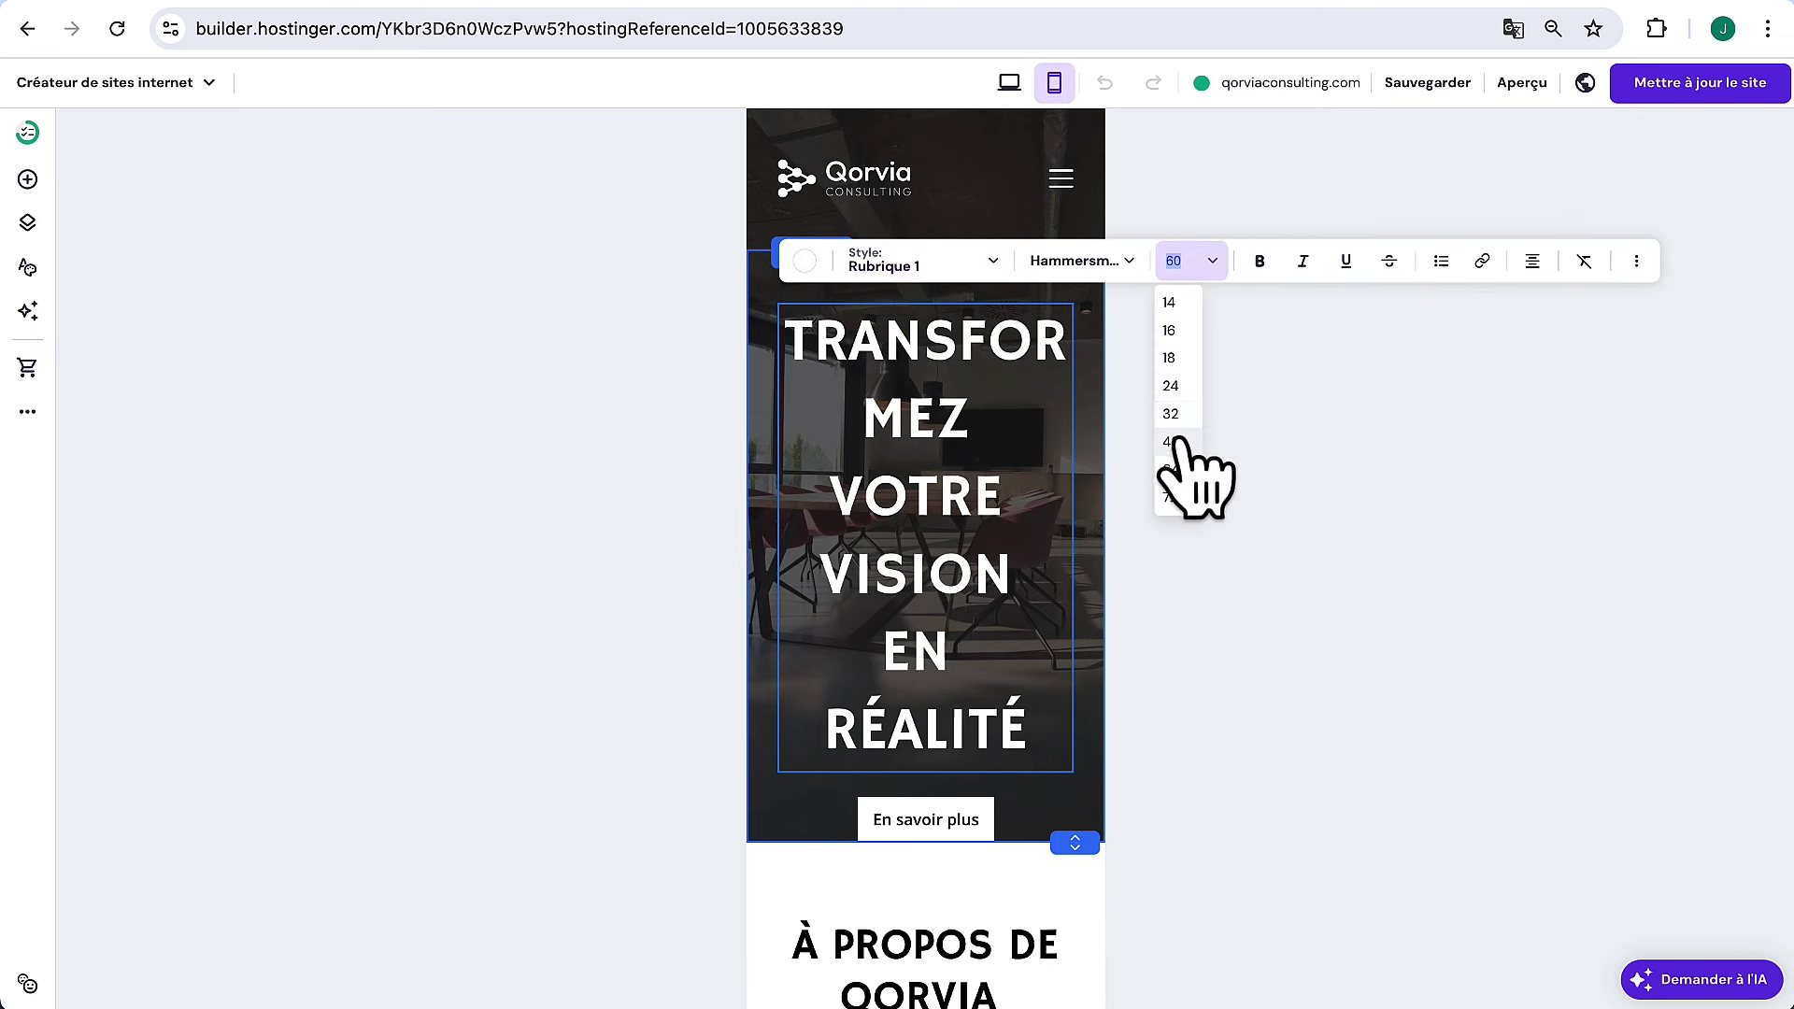
{"action": "left_click", "coordinate": [1180, 449]}
{"action": "left_click", "coordinate": [1209, 263]}
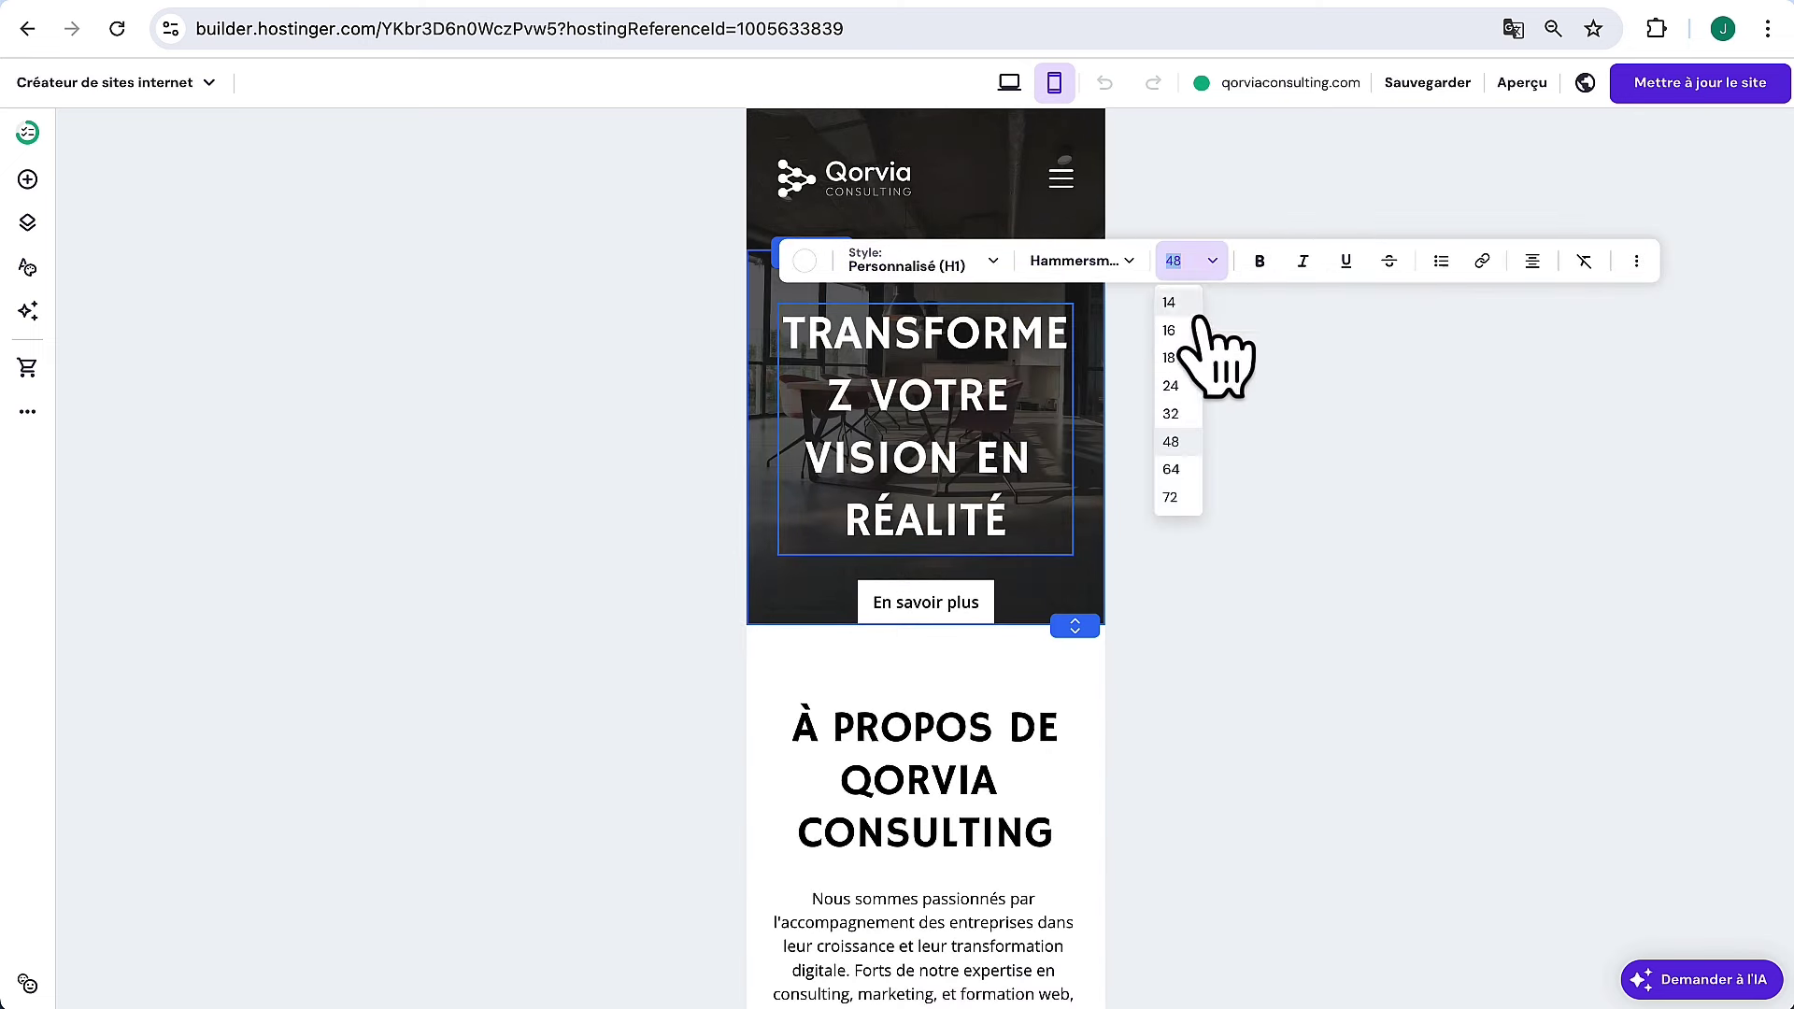
{"action": "left_click", "coordinate": [1177, 414]}
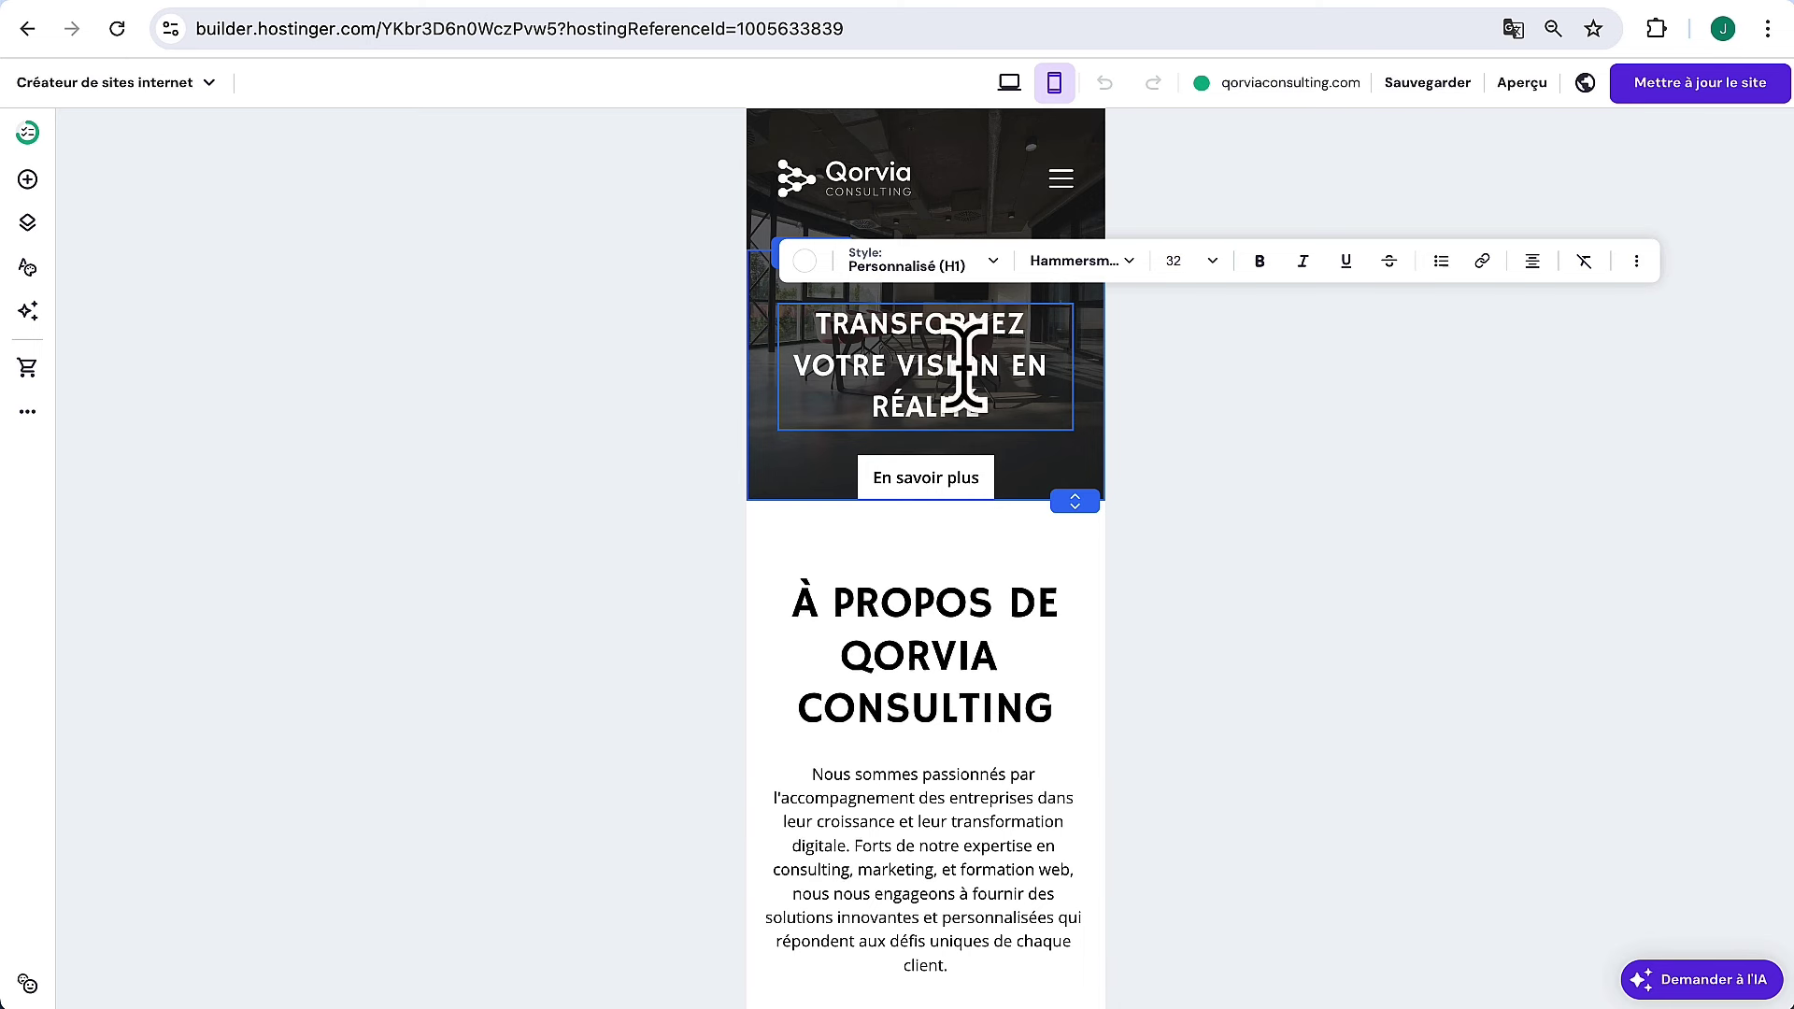
{"action": "left_click", "coordinate": [1183, 260]}
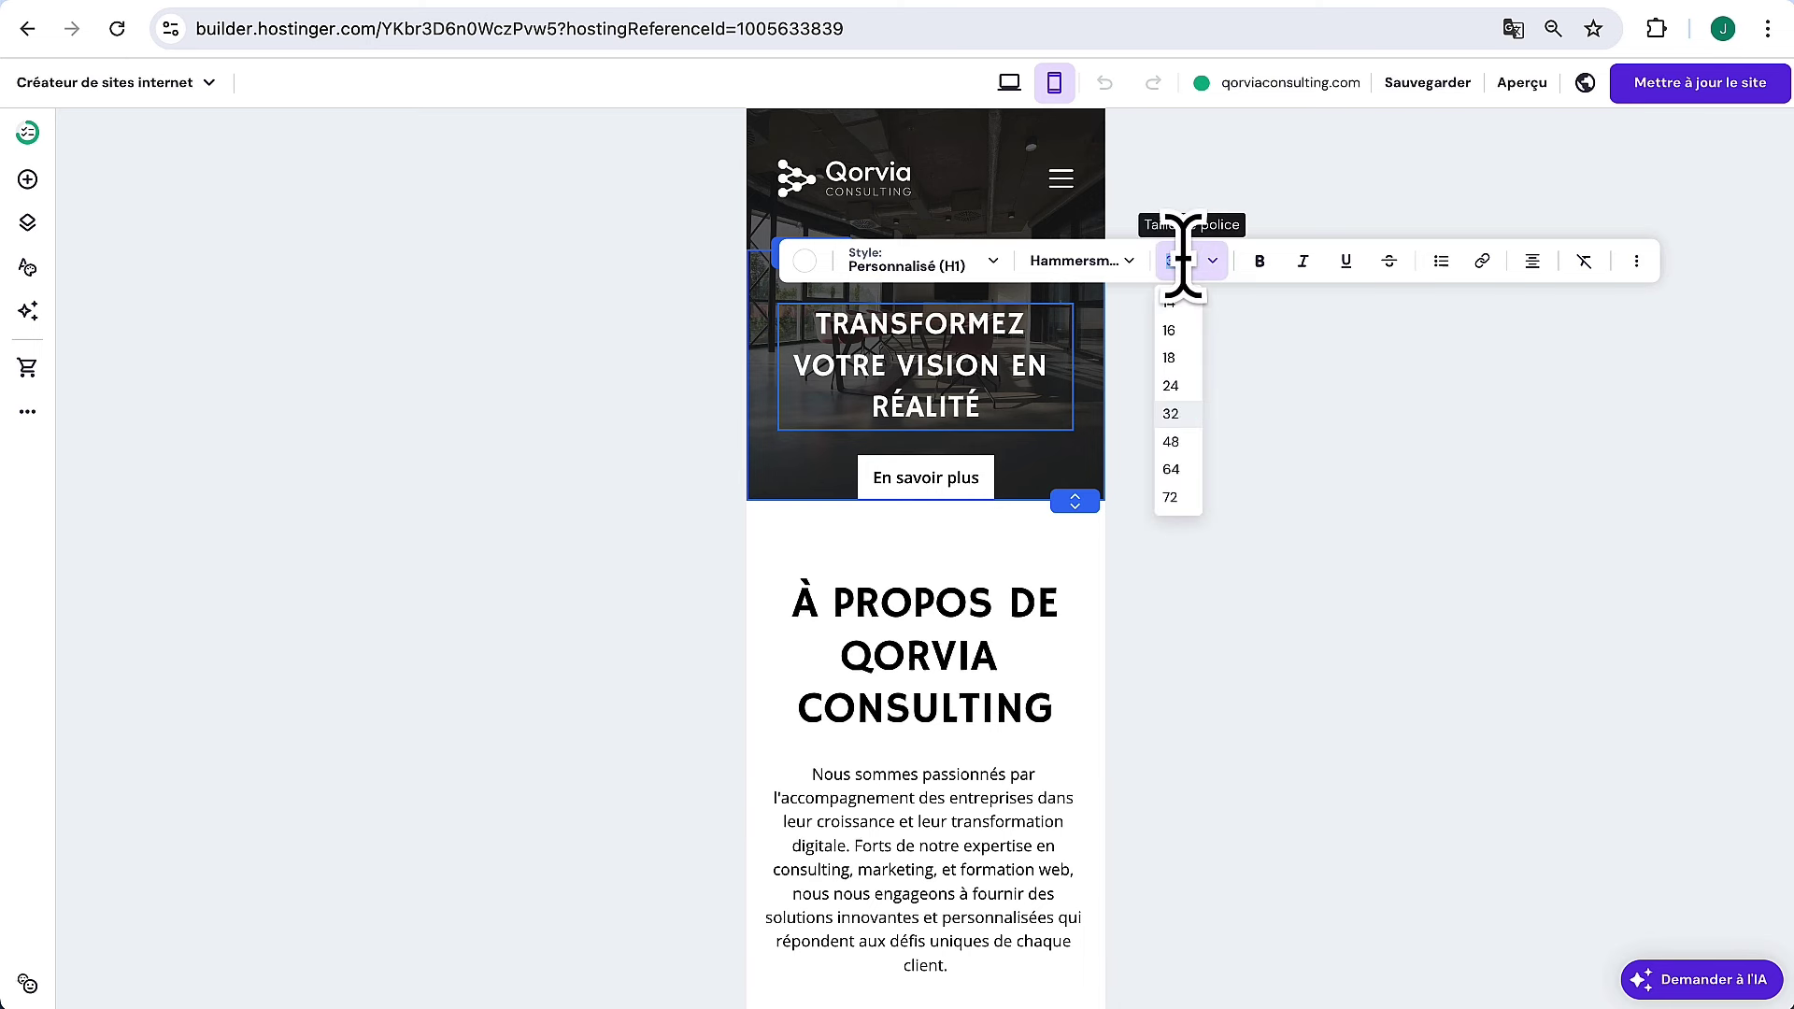
{"action": "type", "text": "40"}
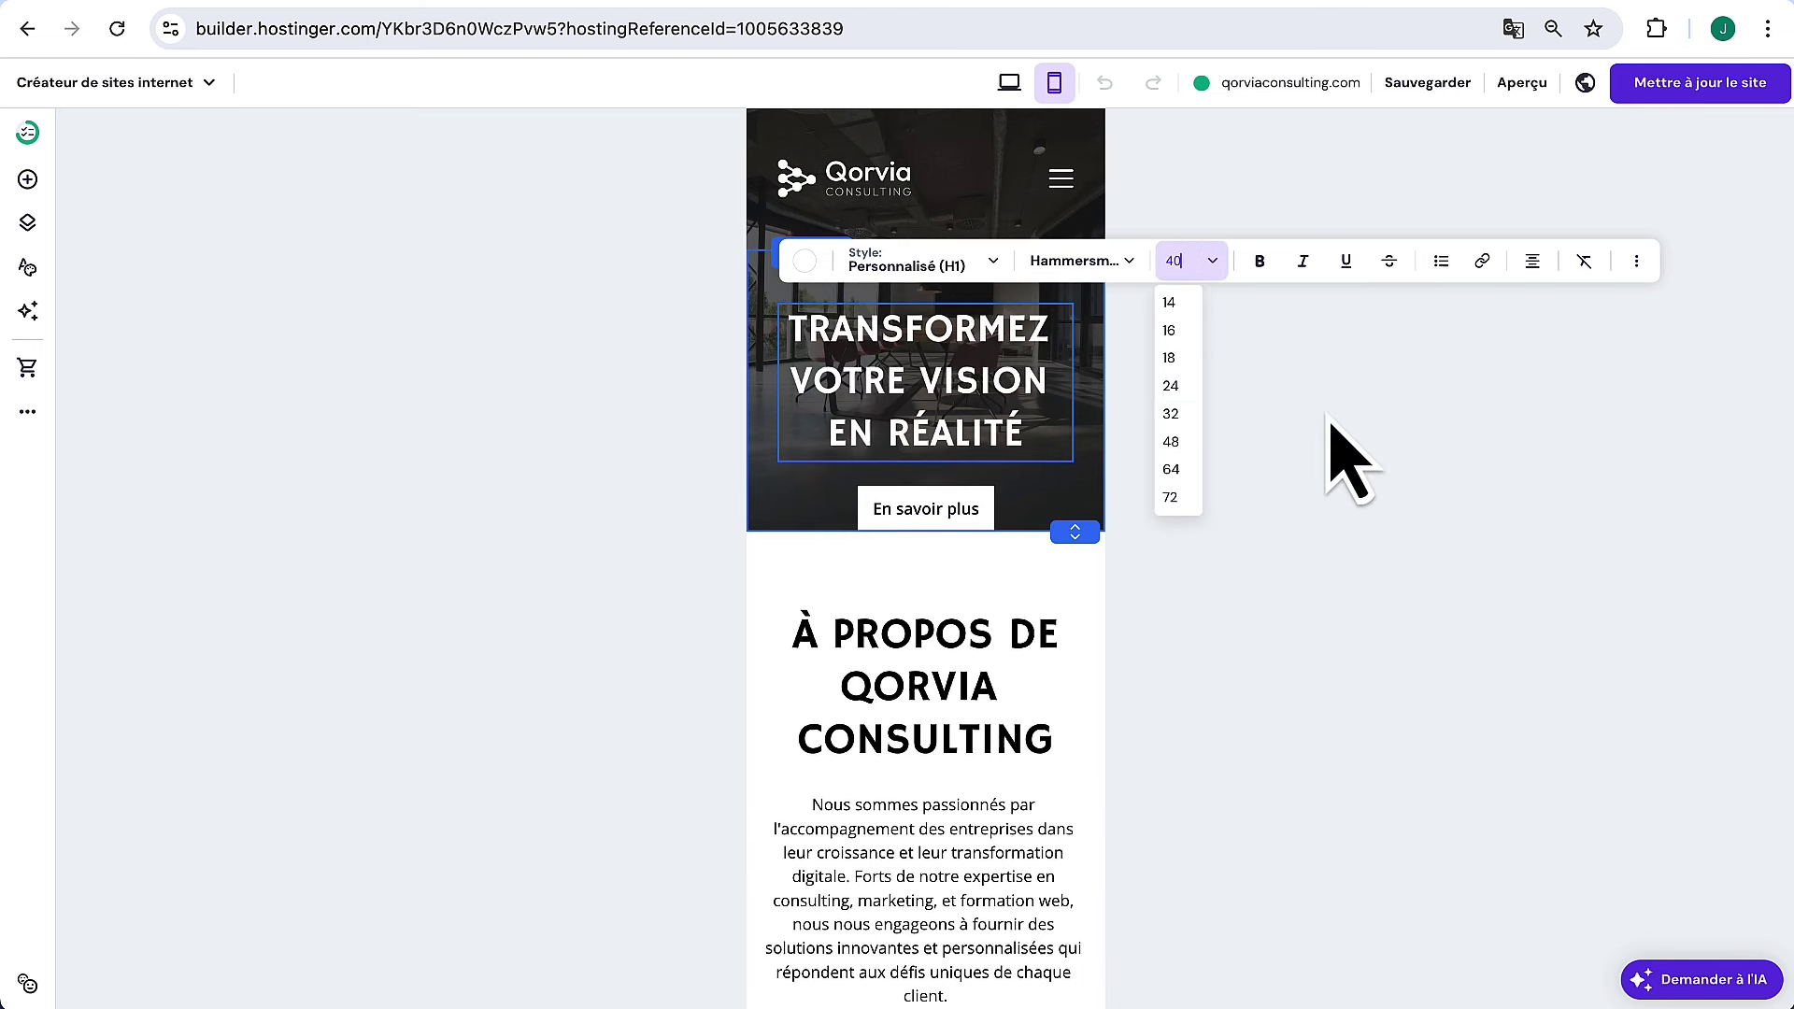
{"action": "key", "text": "Return"}
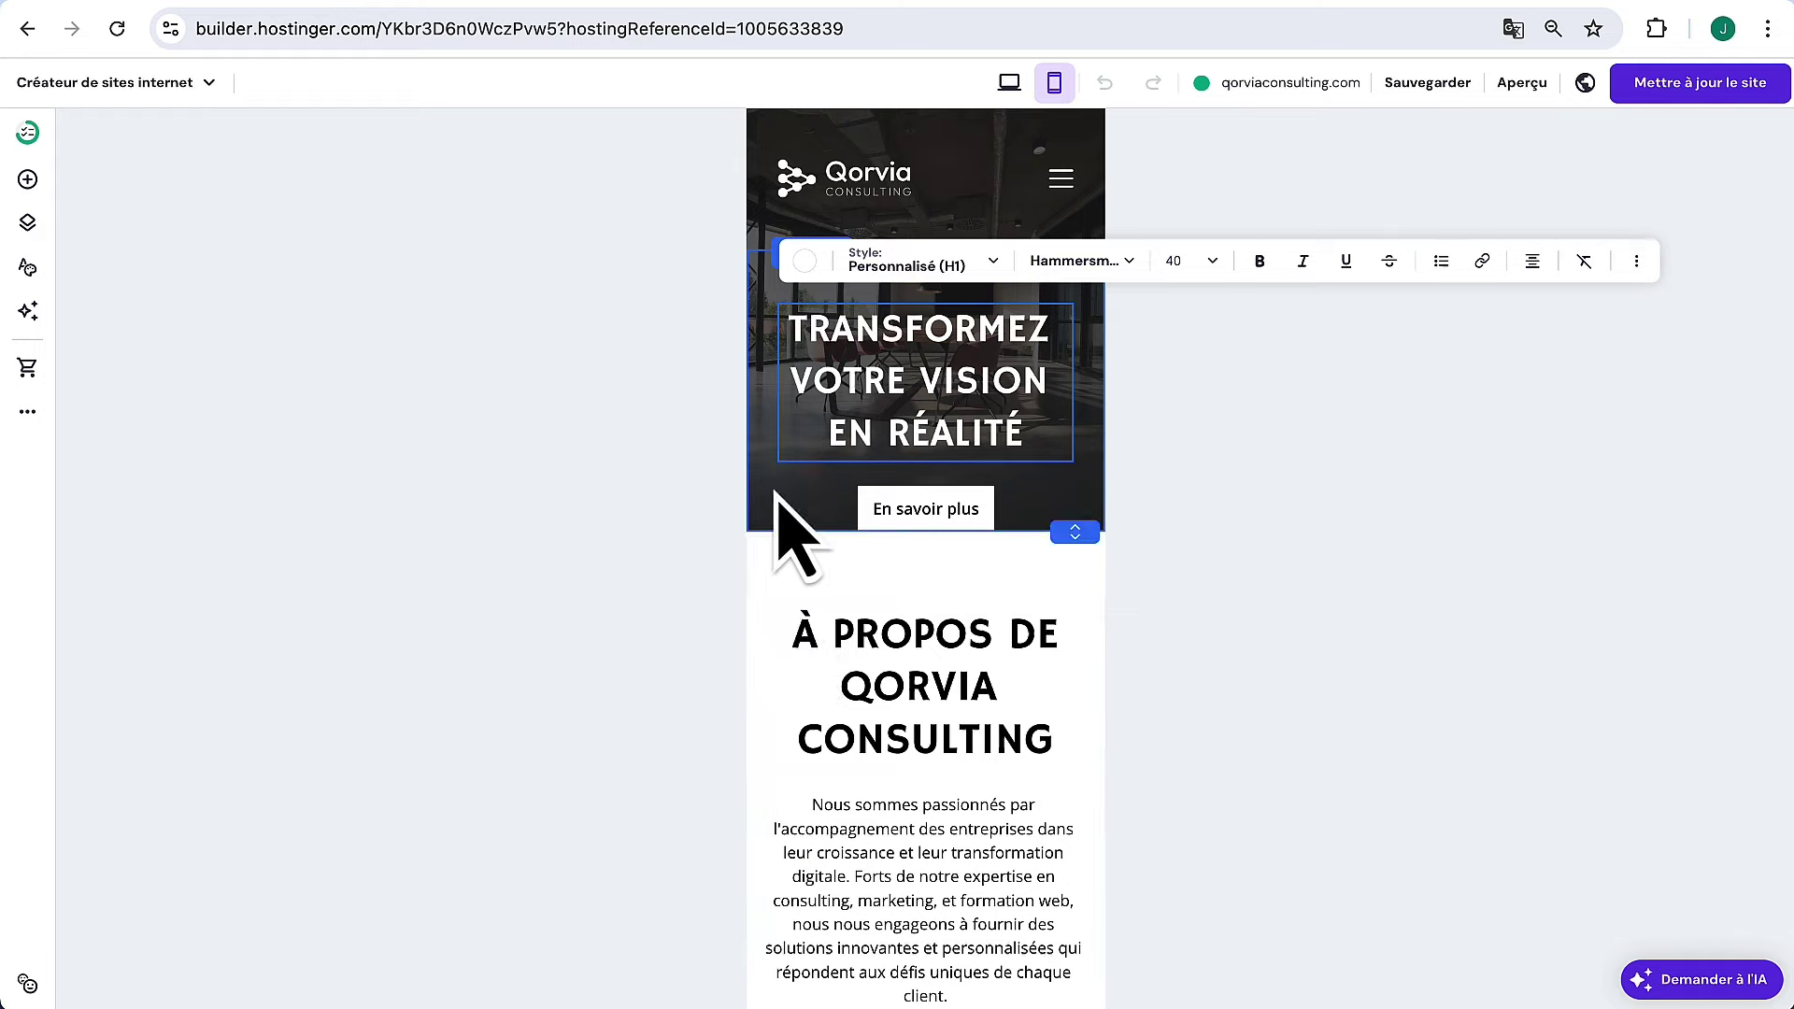
{"action": "key", "text": "Escape"}
{"action": "left_click_drag", "start_coordinate": [1070, 531], "coordinate": [1071, 592]}
Move the Formation Web label directly under number 03 in the mobile services list and bring 03 closer to Site internet
{"action": "scroll", "coordinate": [994, 901], "scroll_direction": "down", "scroll_amount": 7}
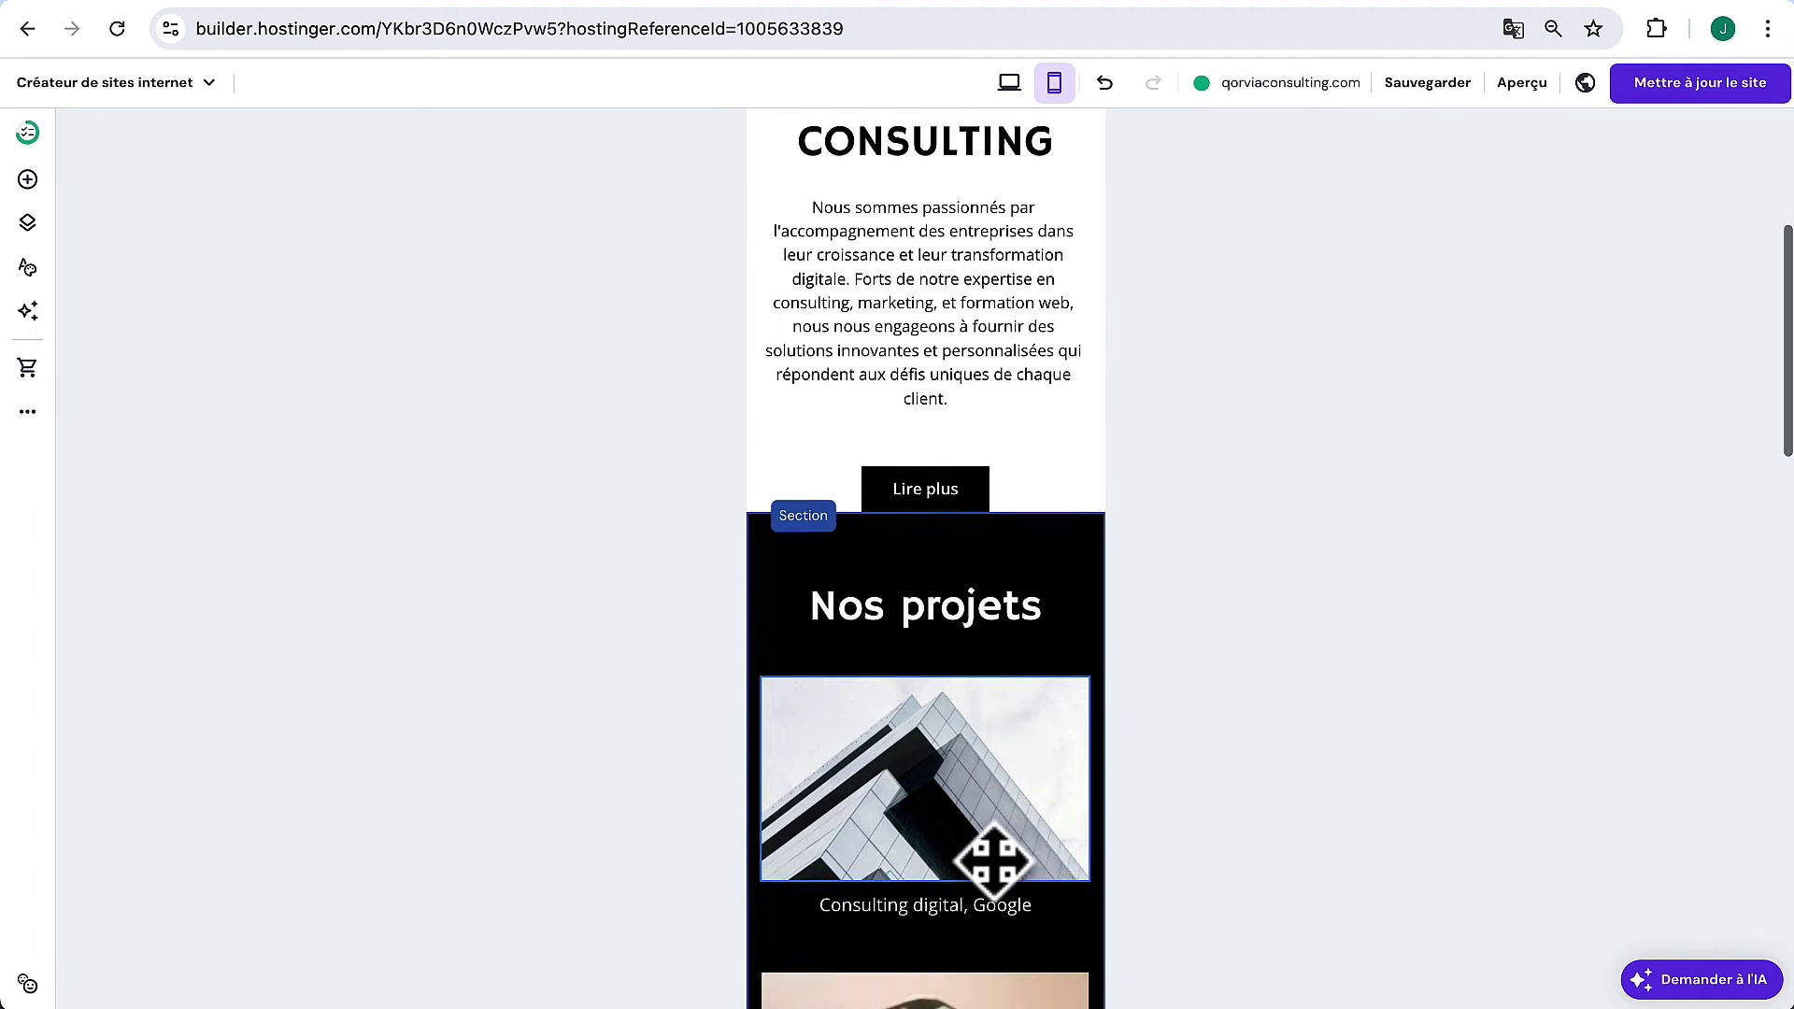
{"action": "scroll", "coordinate": [994, 862], "scroll_direction": "down", "scroll_amount": 12}
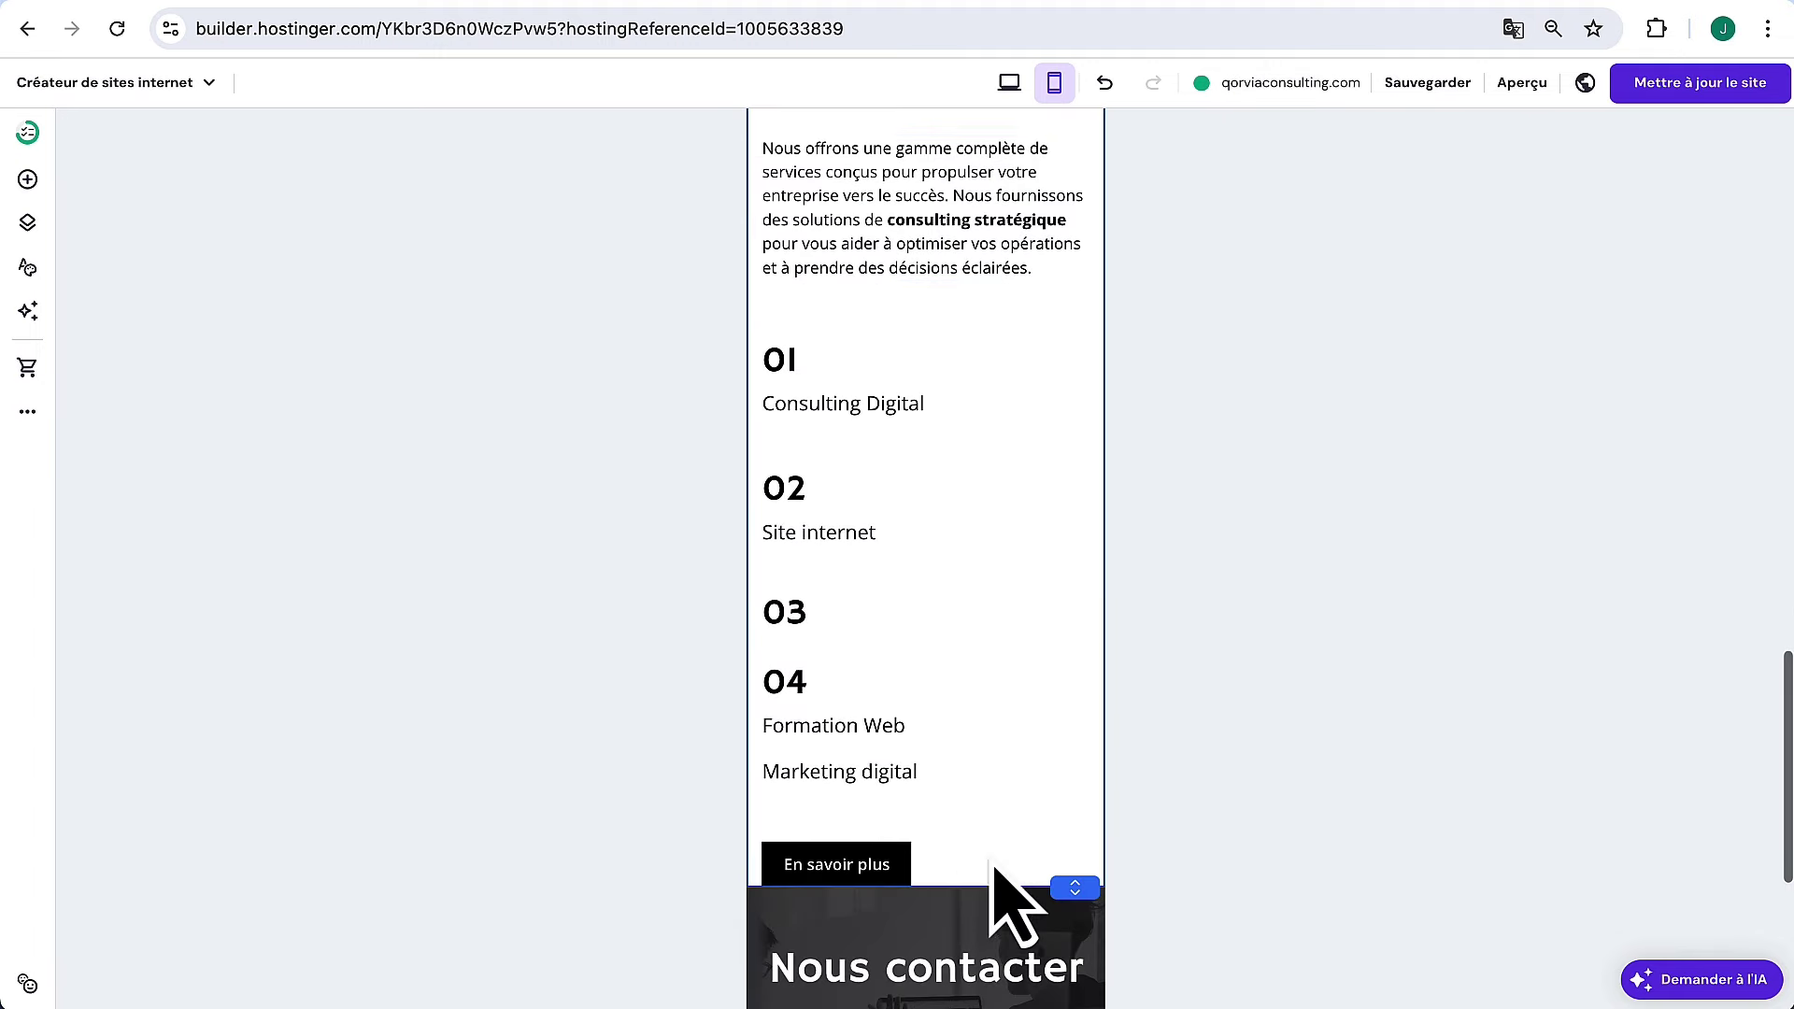
{"action": "scroll", "coordinate": [994, 865], "scroll_direction": "down", "scroll_amount": 2}
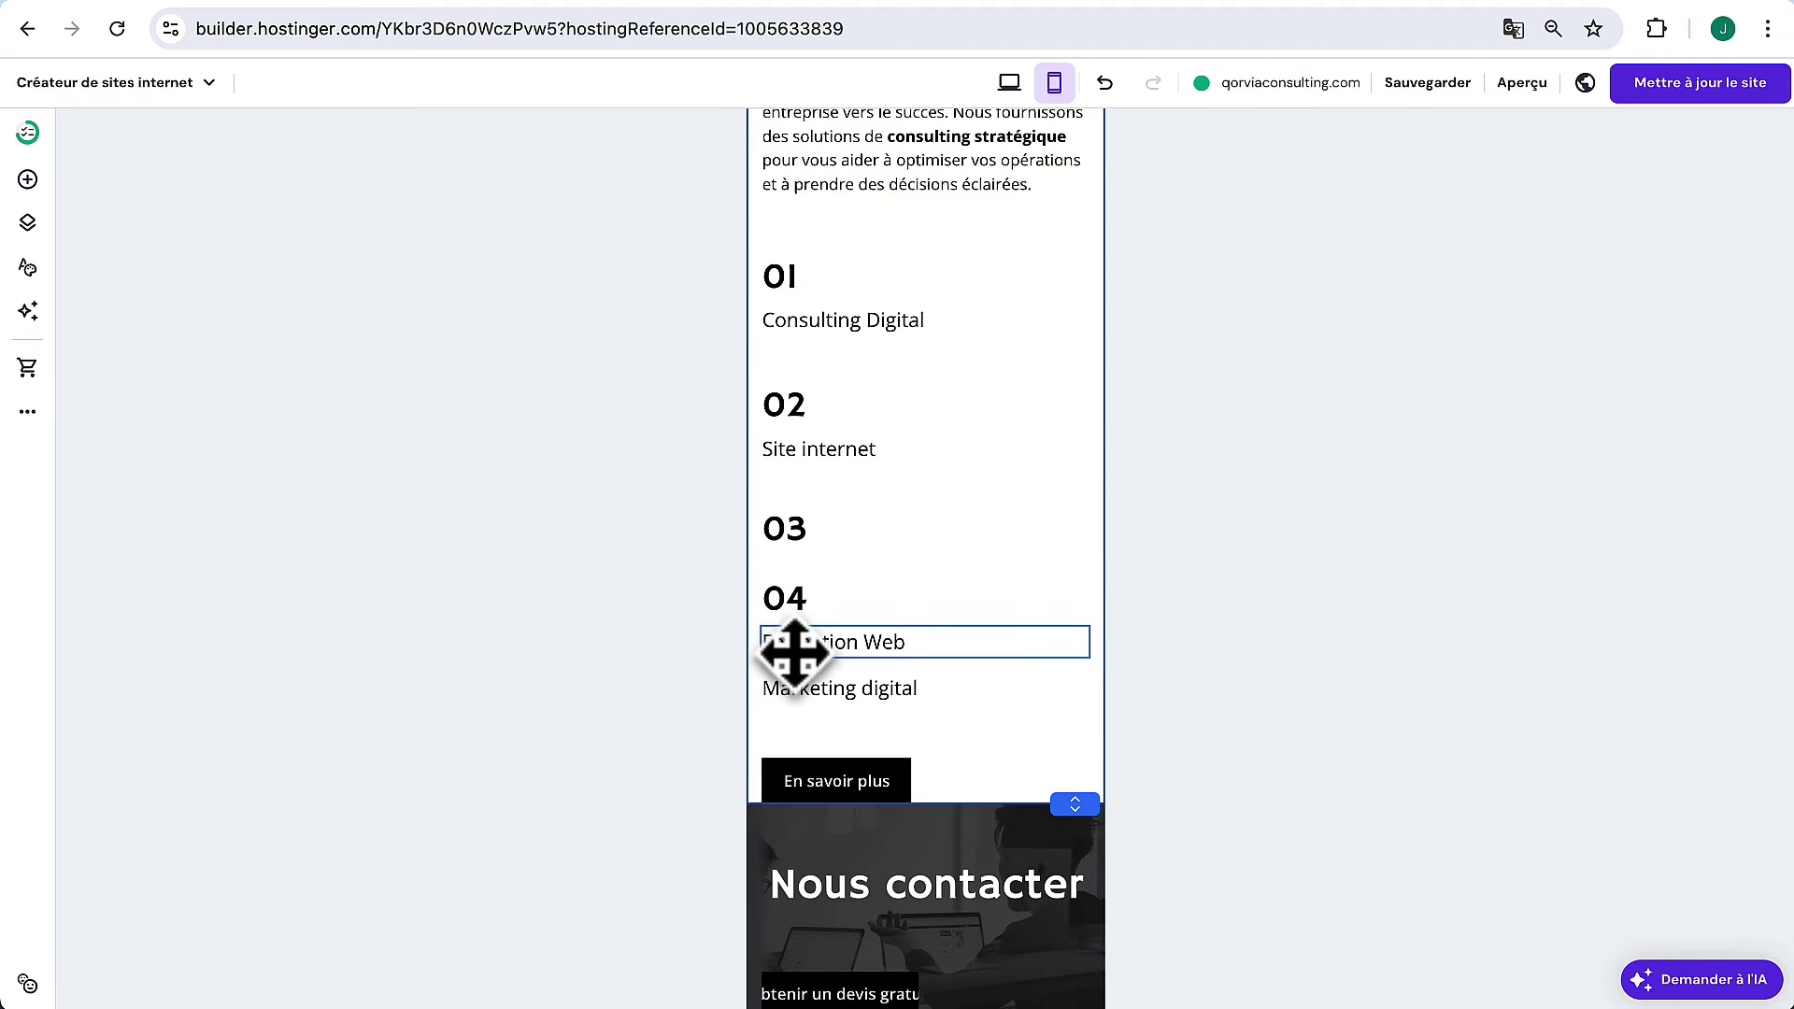
{"action": "left_click_drag", "start_coordinate": [804, 655], "coordinate": [832, 641]}
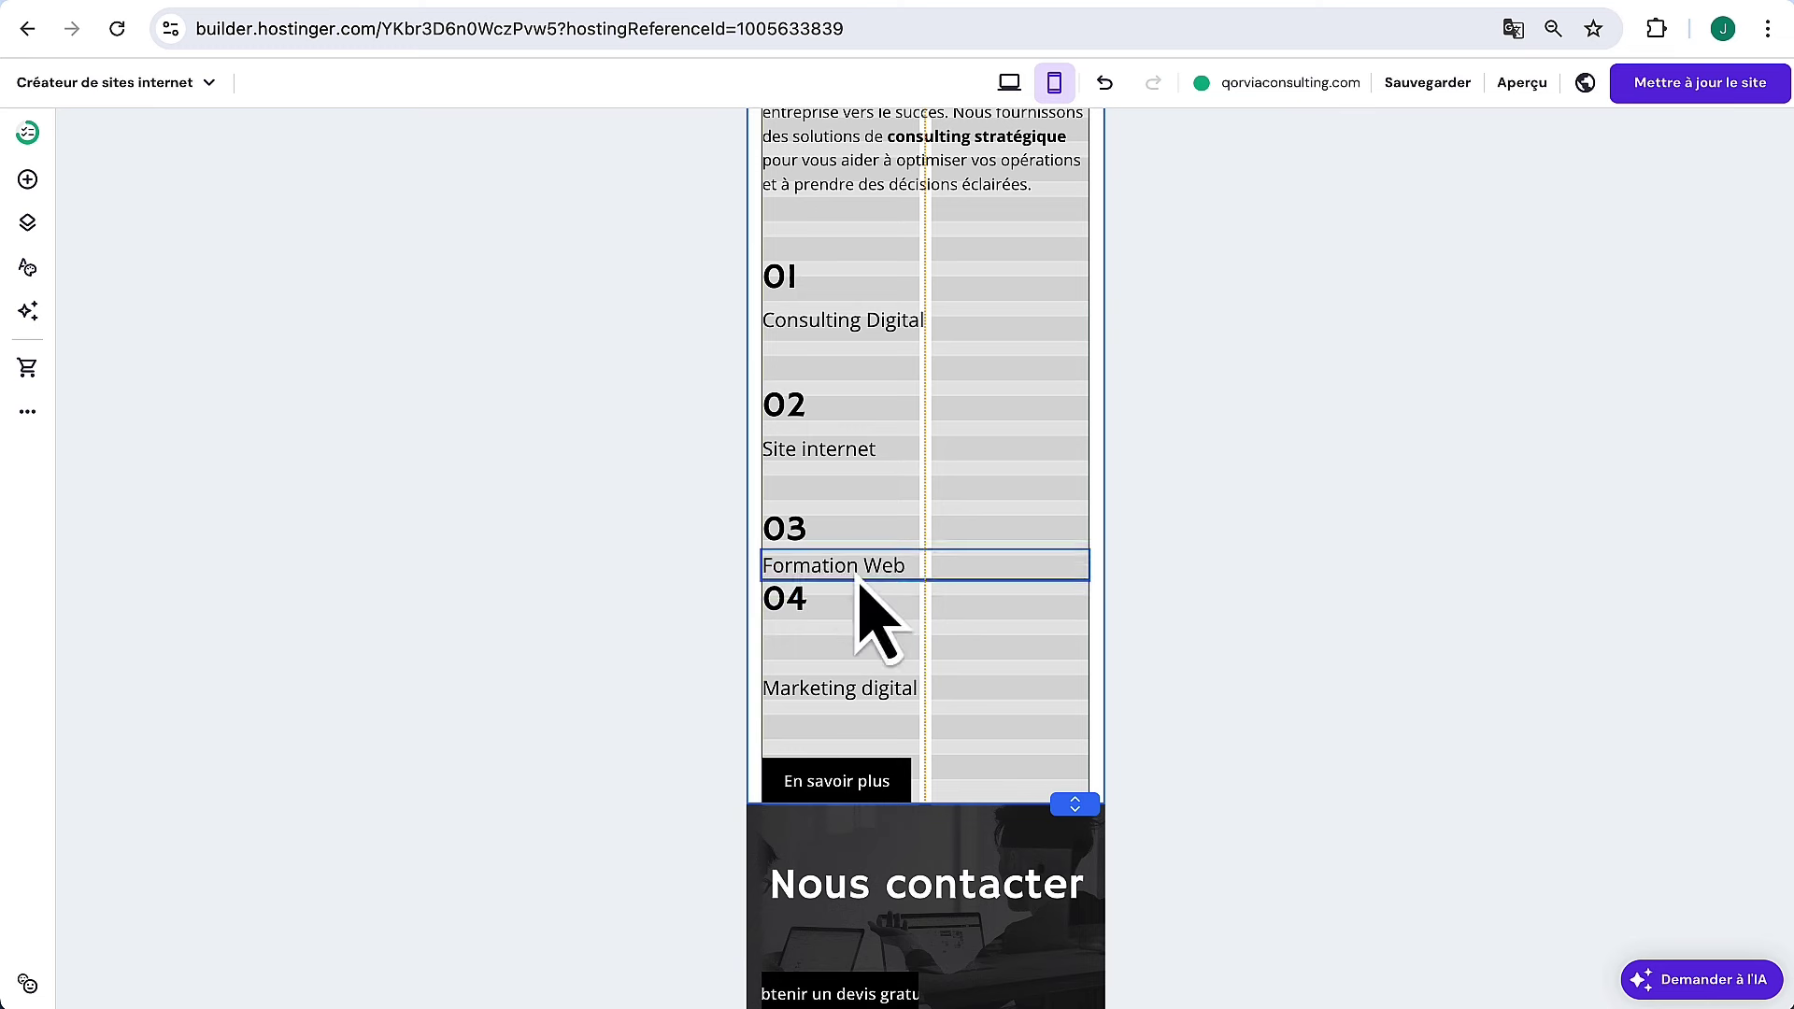
{"action": "left_click_drag", "start_coordinate": [858, 578], "coordinate": [819, 553]}
Bring the Marketing digital label and number 04 together, and move the En savoir plus button up just below them
{"action": "left_click", "coordinate": [833, 694]}
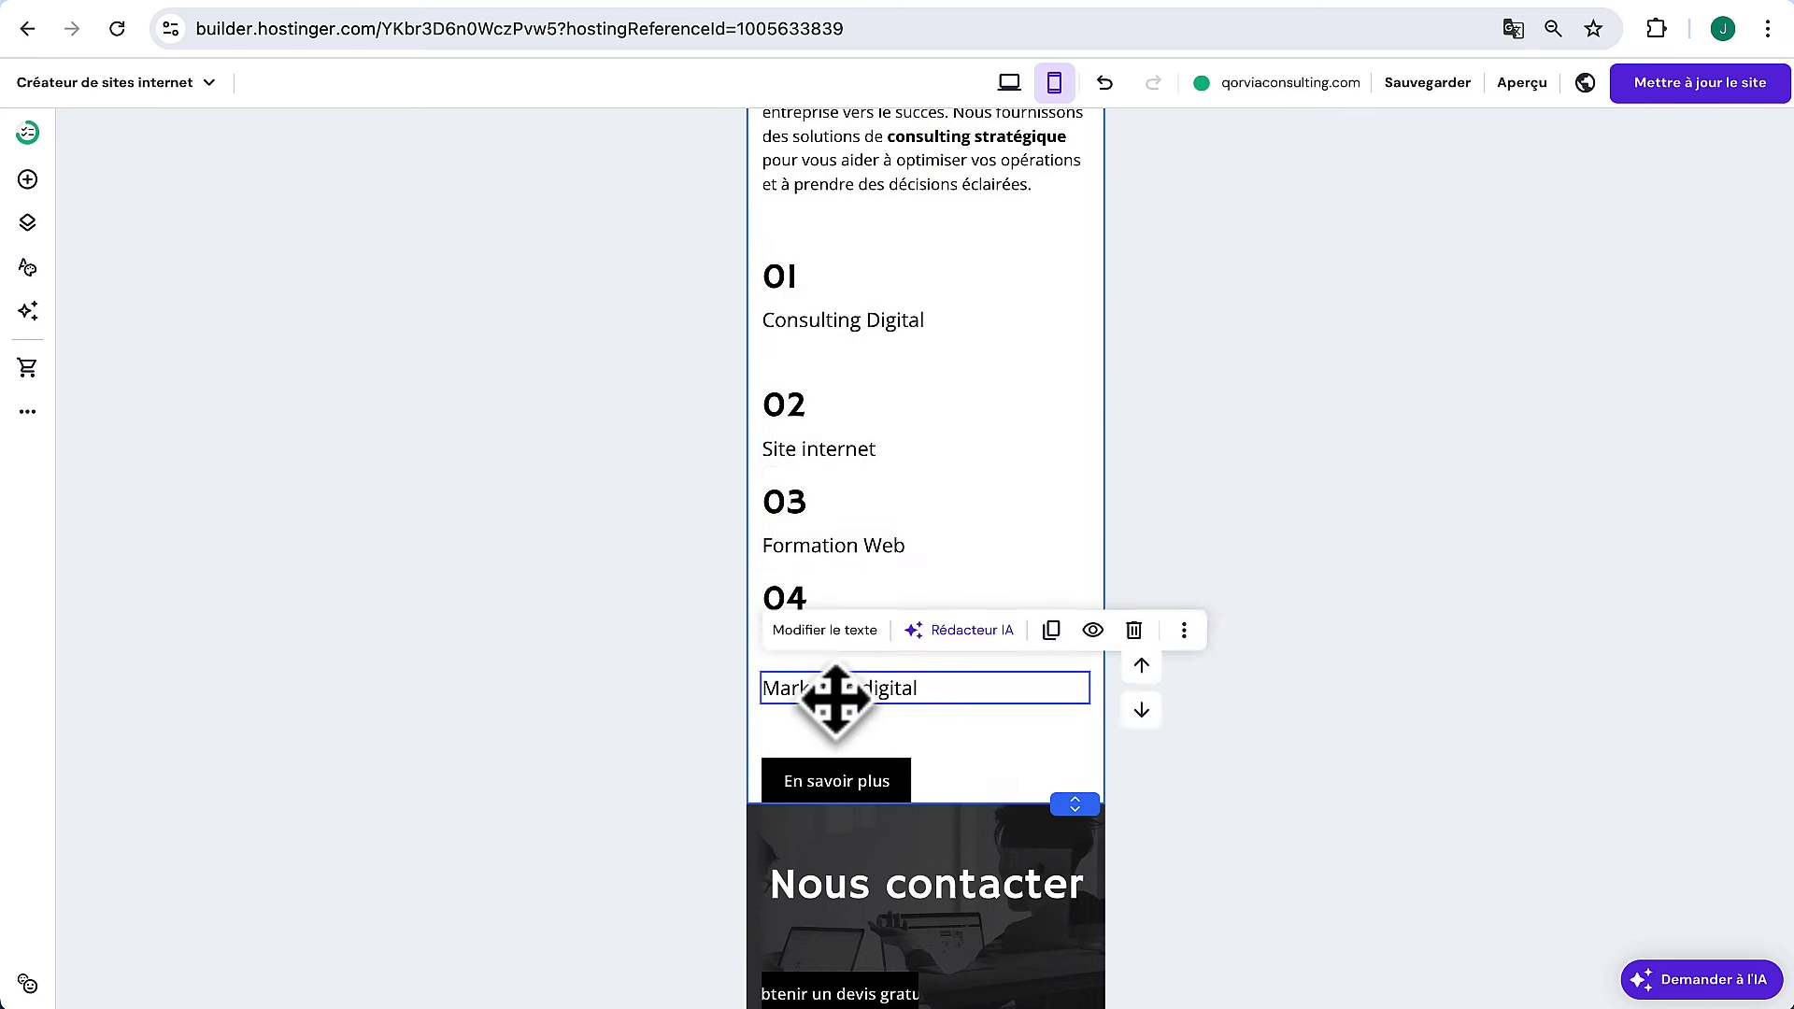
{"action": "left_click_drag", "start_coordinate": [832, 693], "coordinate": [833, 665]}
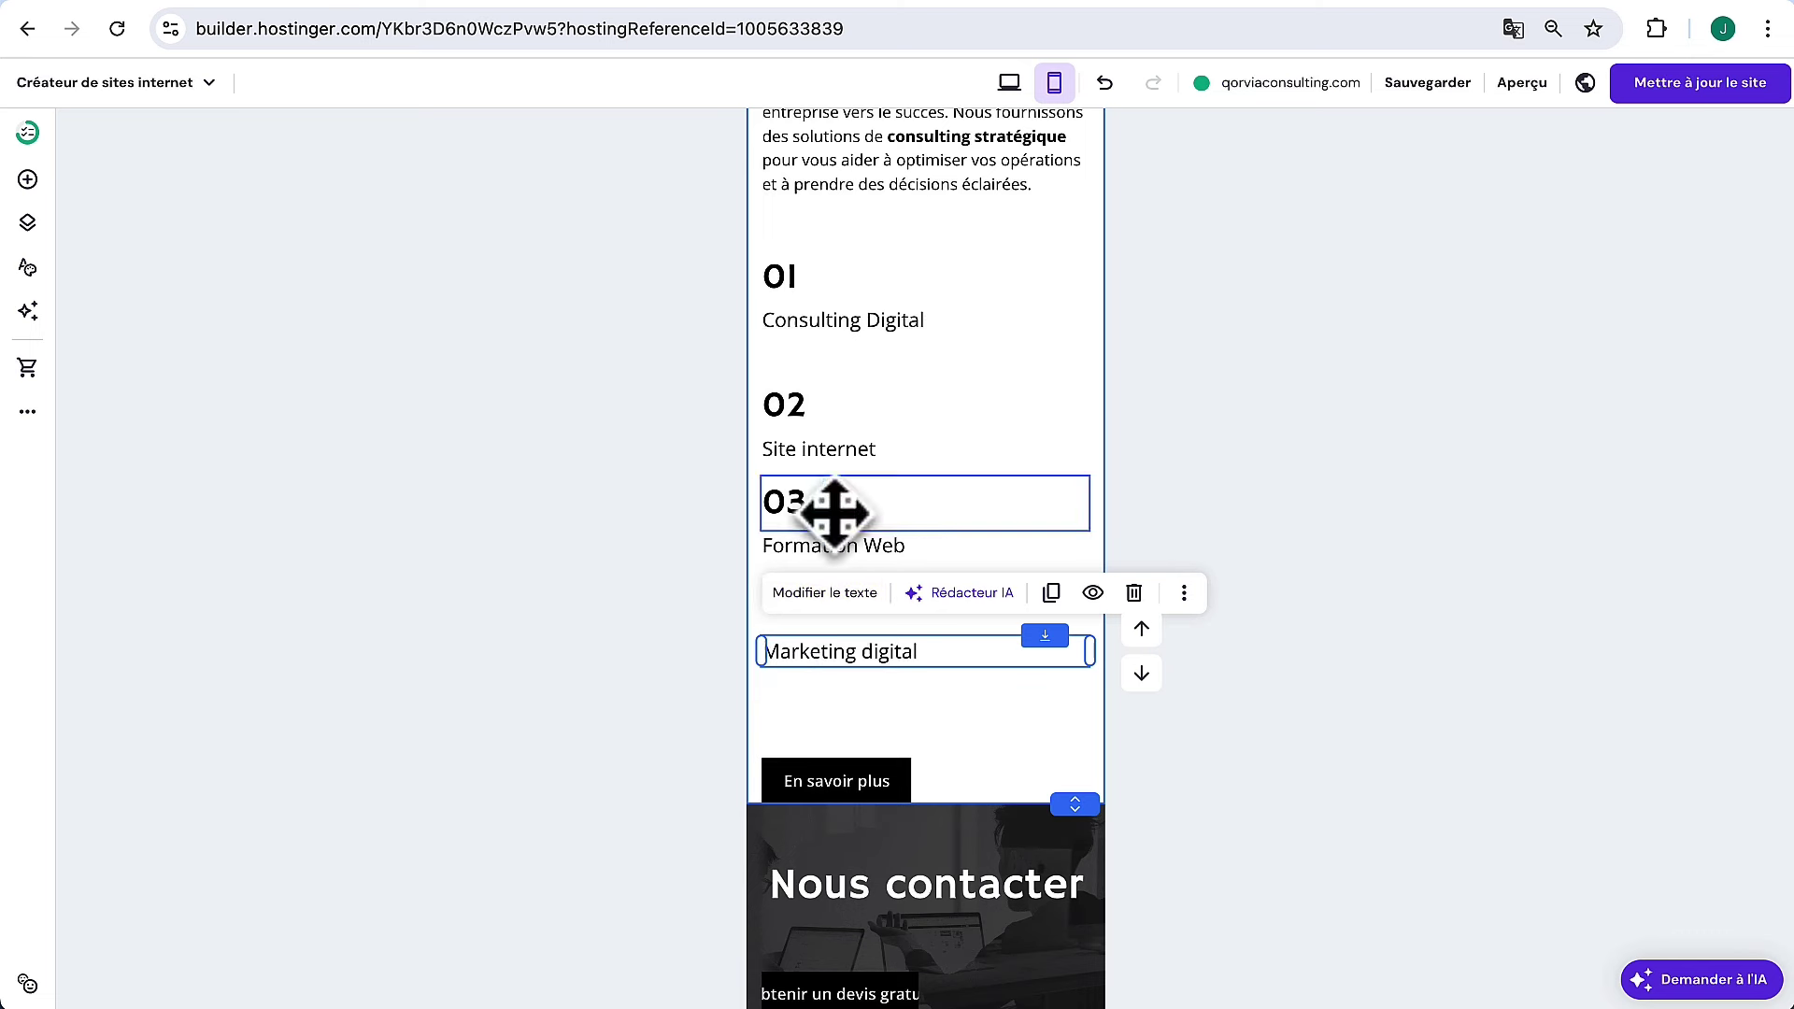
{"action": "left_click", "coordinate": [1023, 426]}
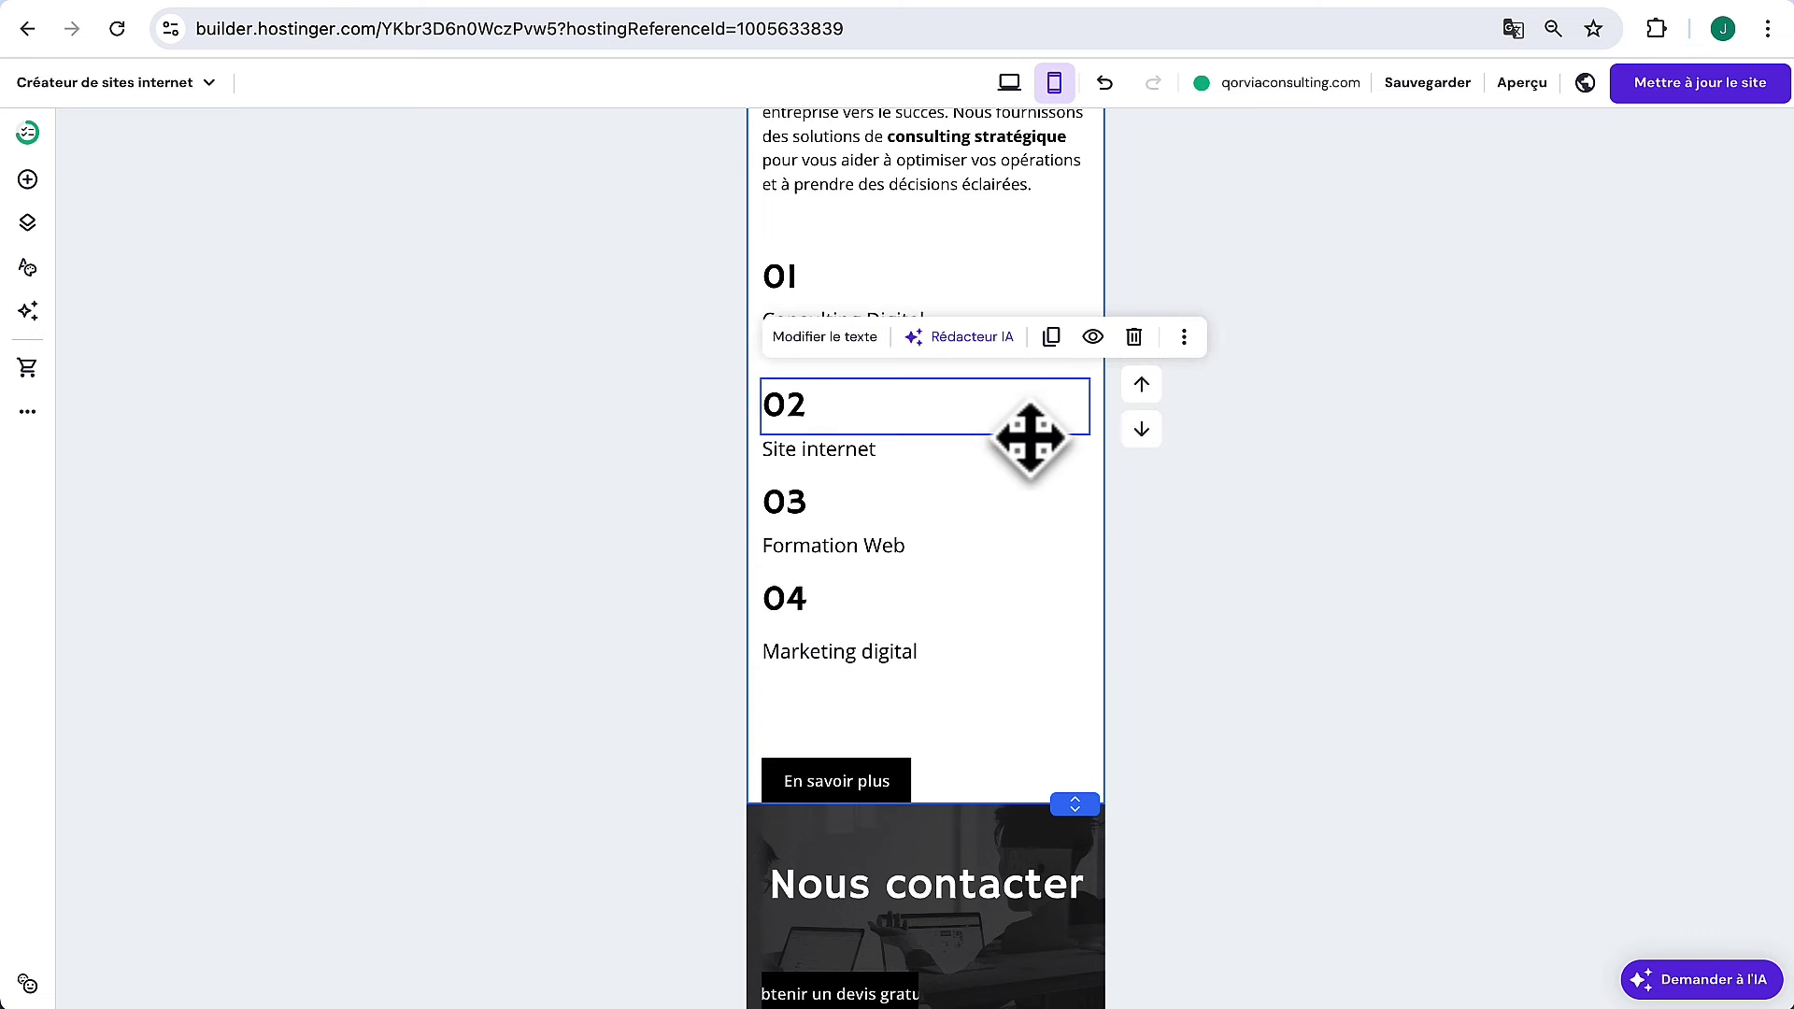
{"action": "left_click_drag", "start_coordinate": [852, 614], "coordinate": [869, 654]}
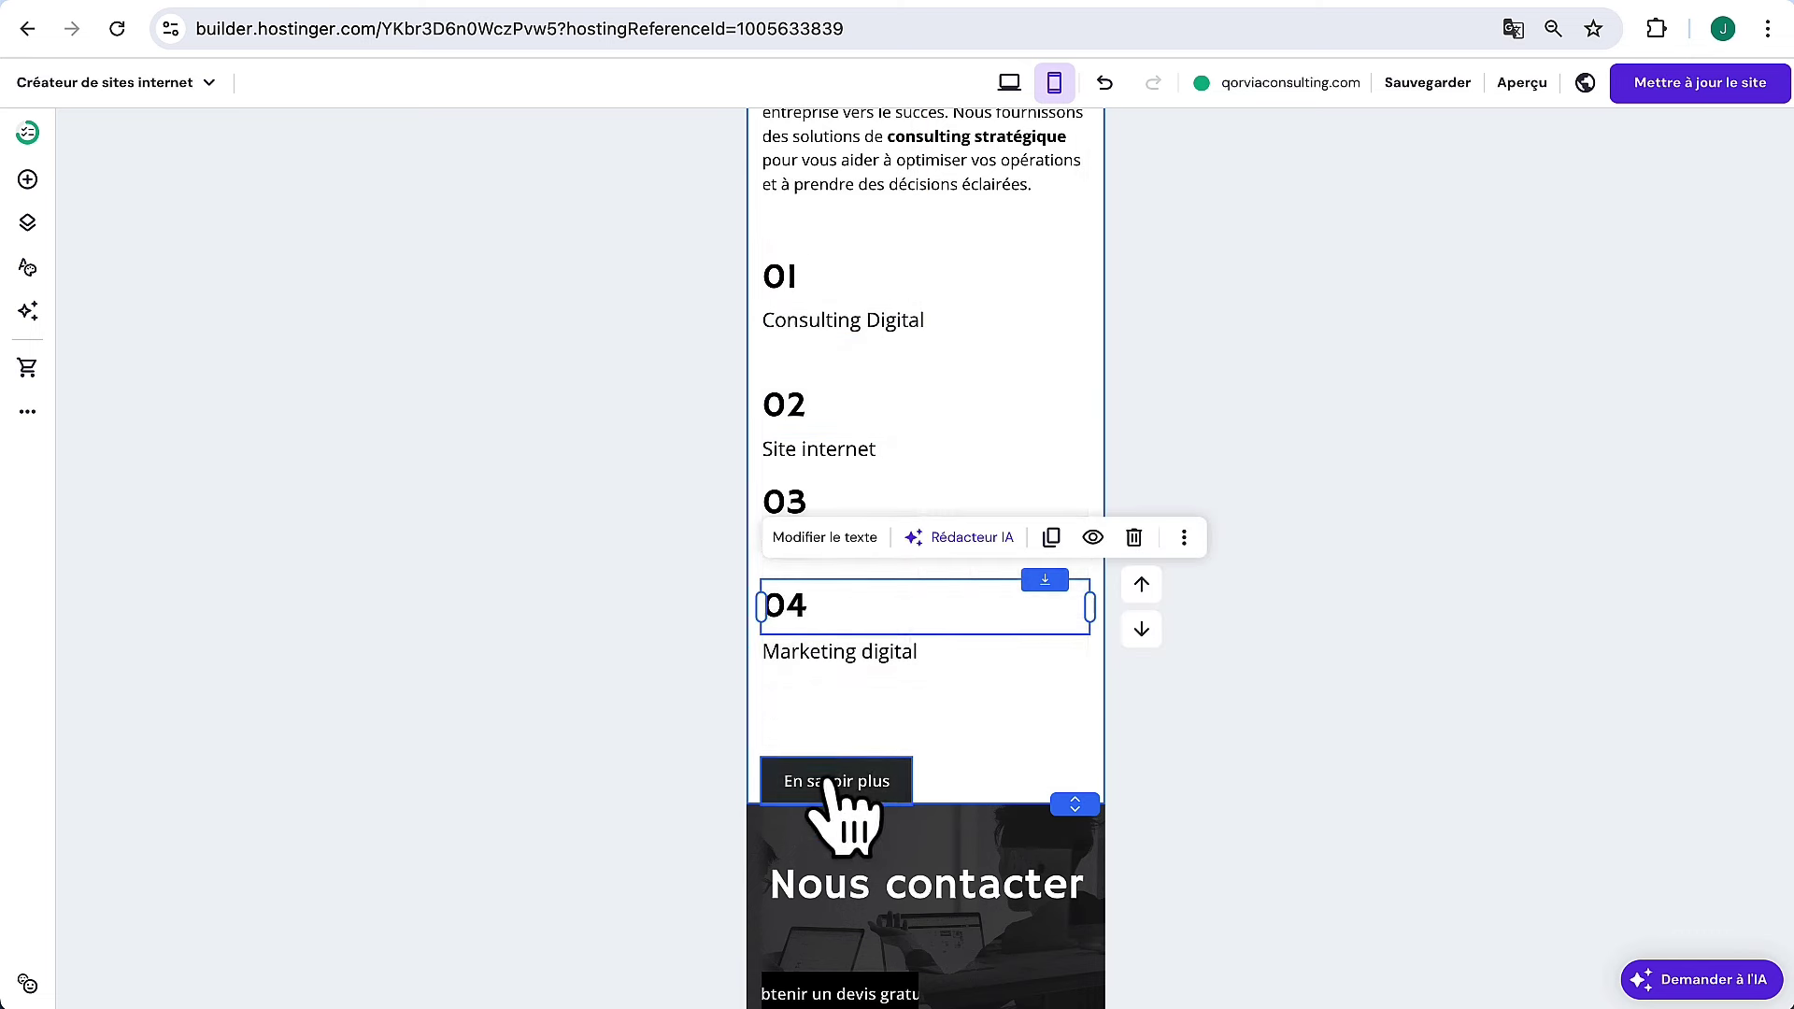
{"action": "left_click_drag", "start_coordinate": [841, 787], "coordinate": [829, 721]}
{"action": "scroll", "coordinate": [1342, 710], "scroll_direction": "down", "scroll_amount": 3}
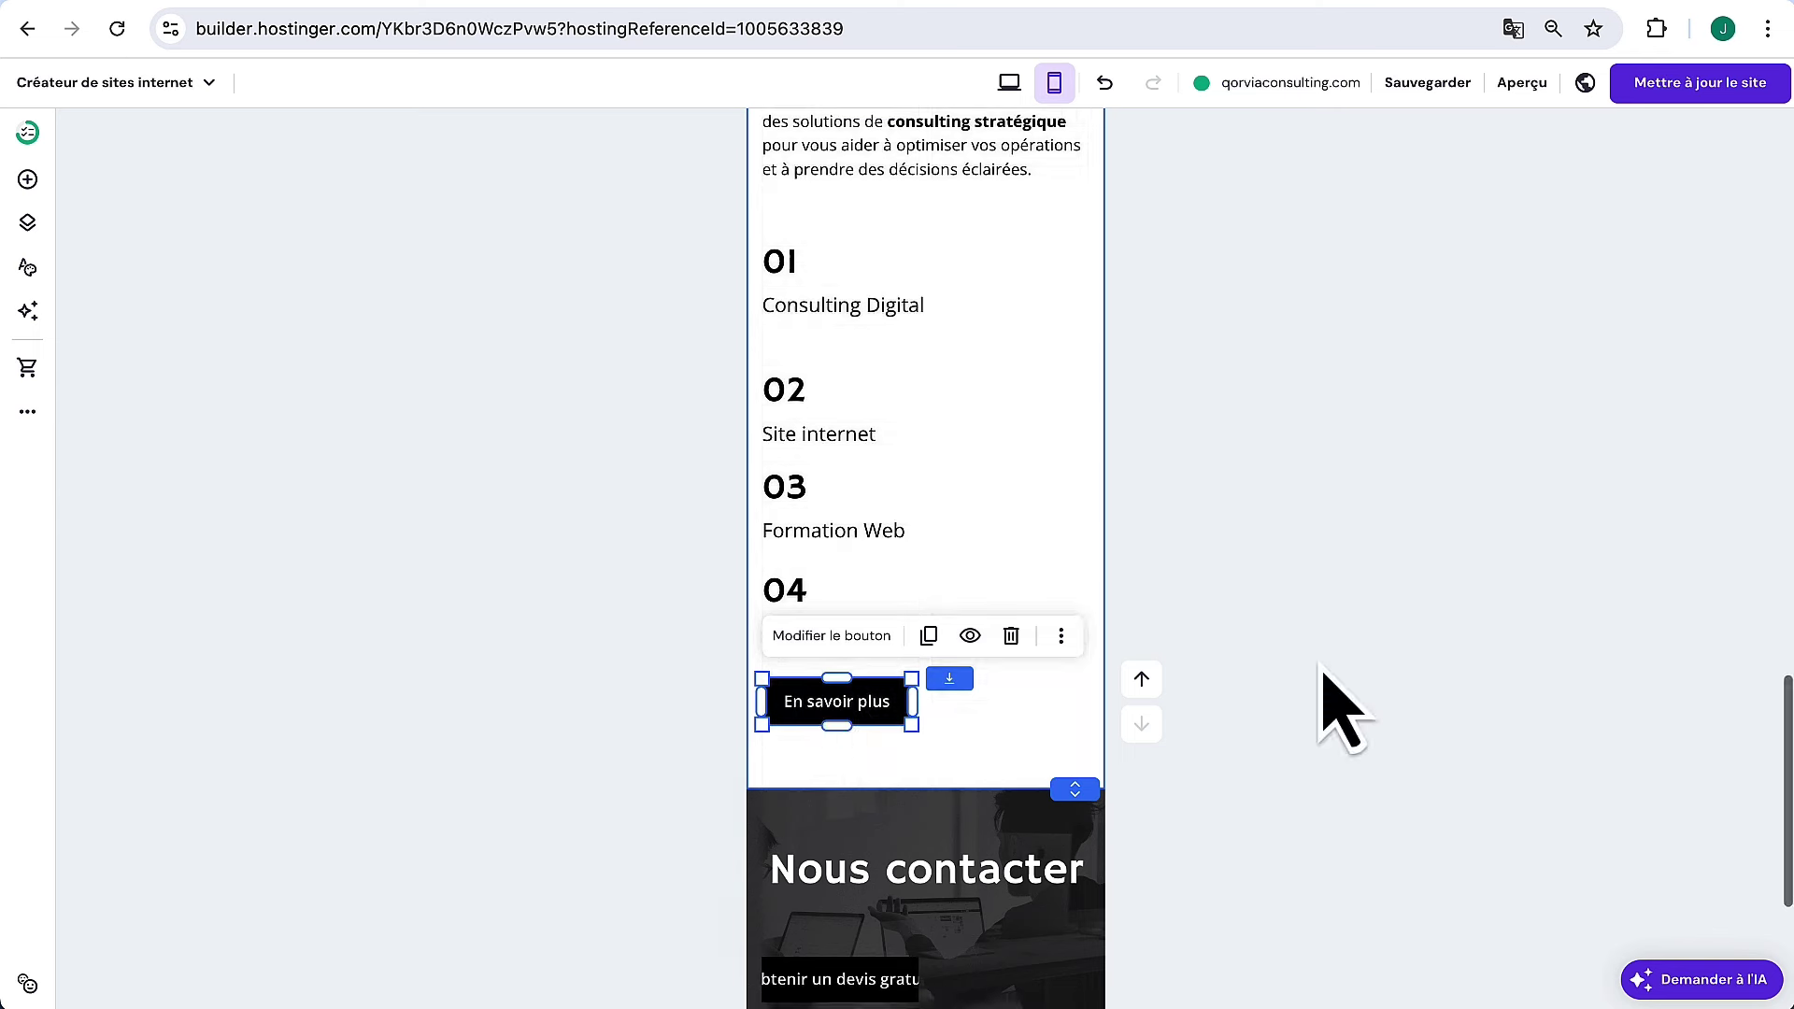
{"action": "left_click", "coordinate": [1030, 311]}
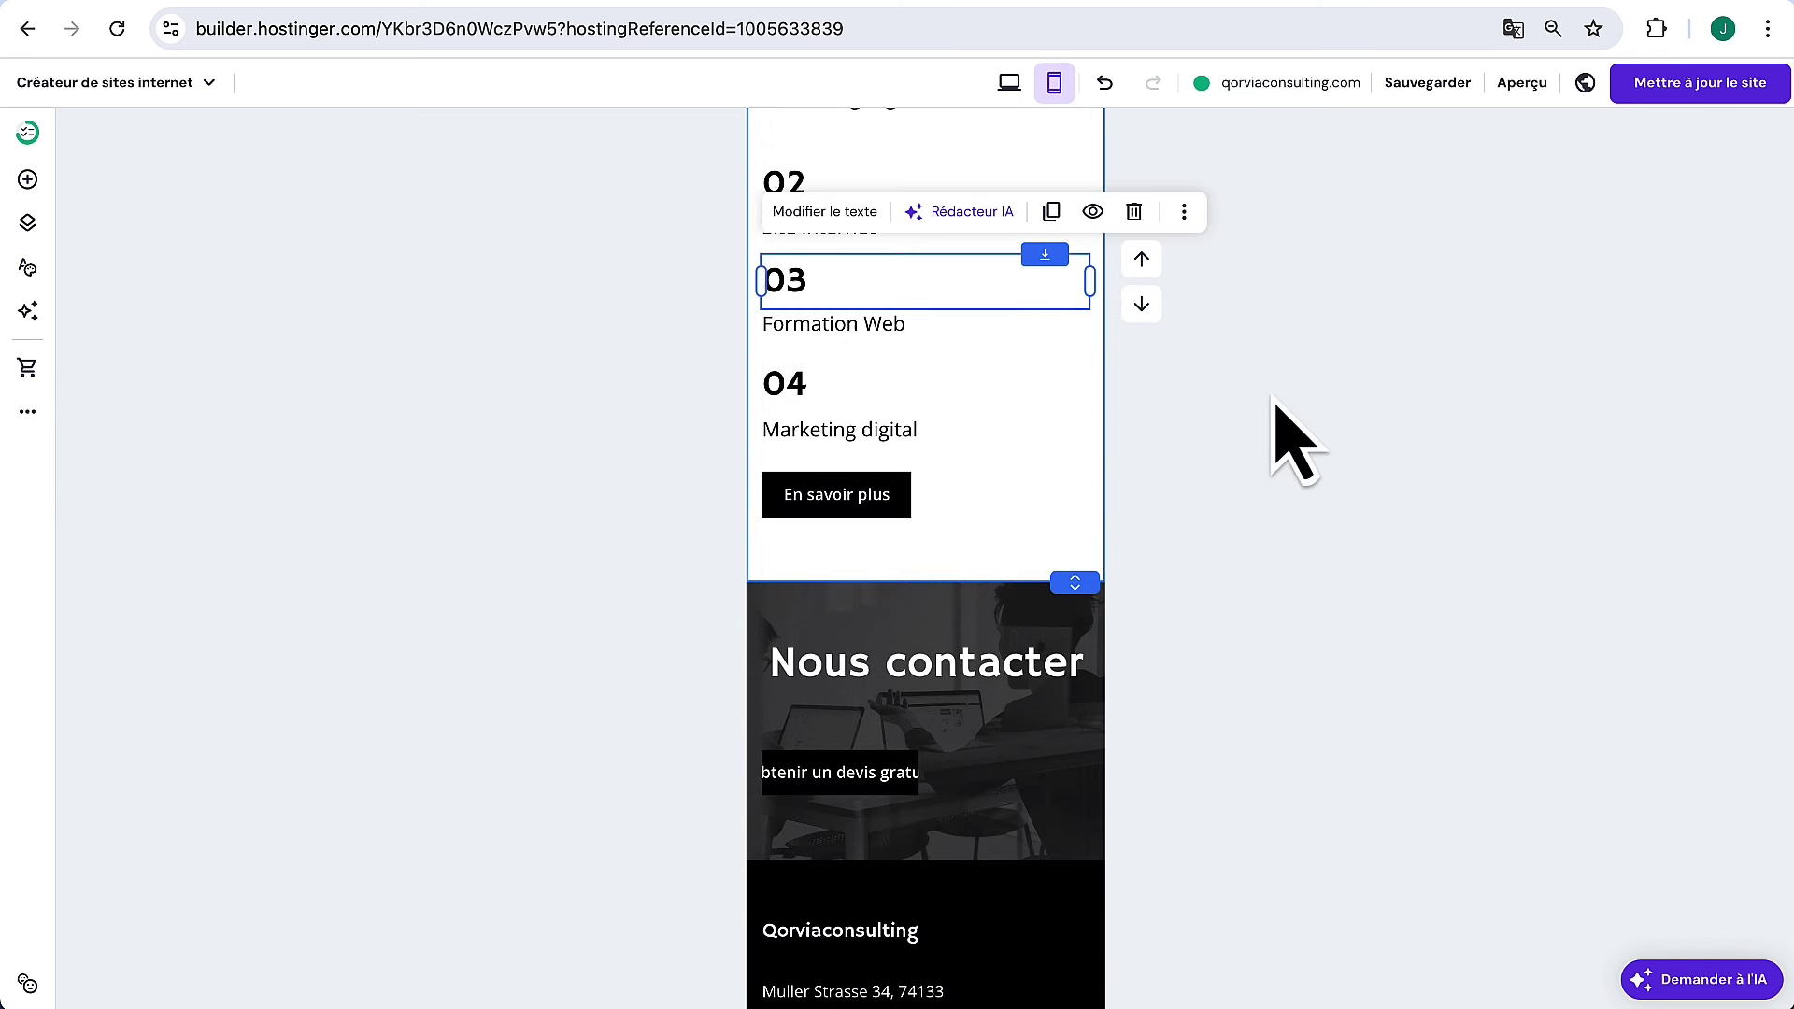
Widen and center the Obtenir un devis gratuit button to fit its text, and lower the Nous contacter heading closer to it
{"action": "scroll", "coordinate": [1290, 429], "scroll_direction": "down", "scroll_amount": 2}
{"action": "left_click", "coordinate": [881, 677]}
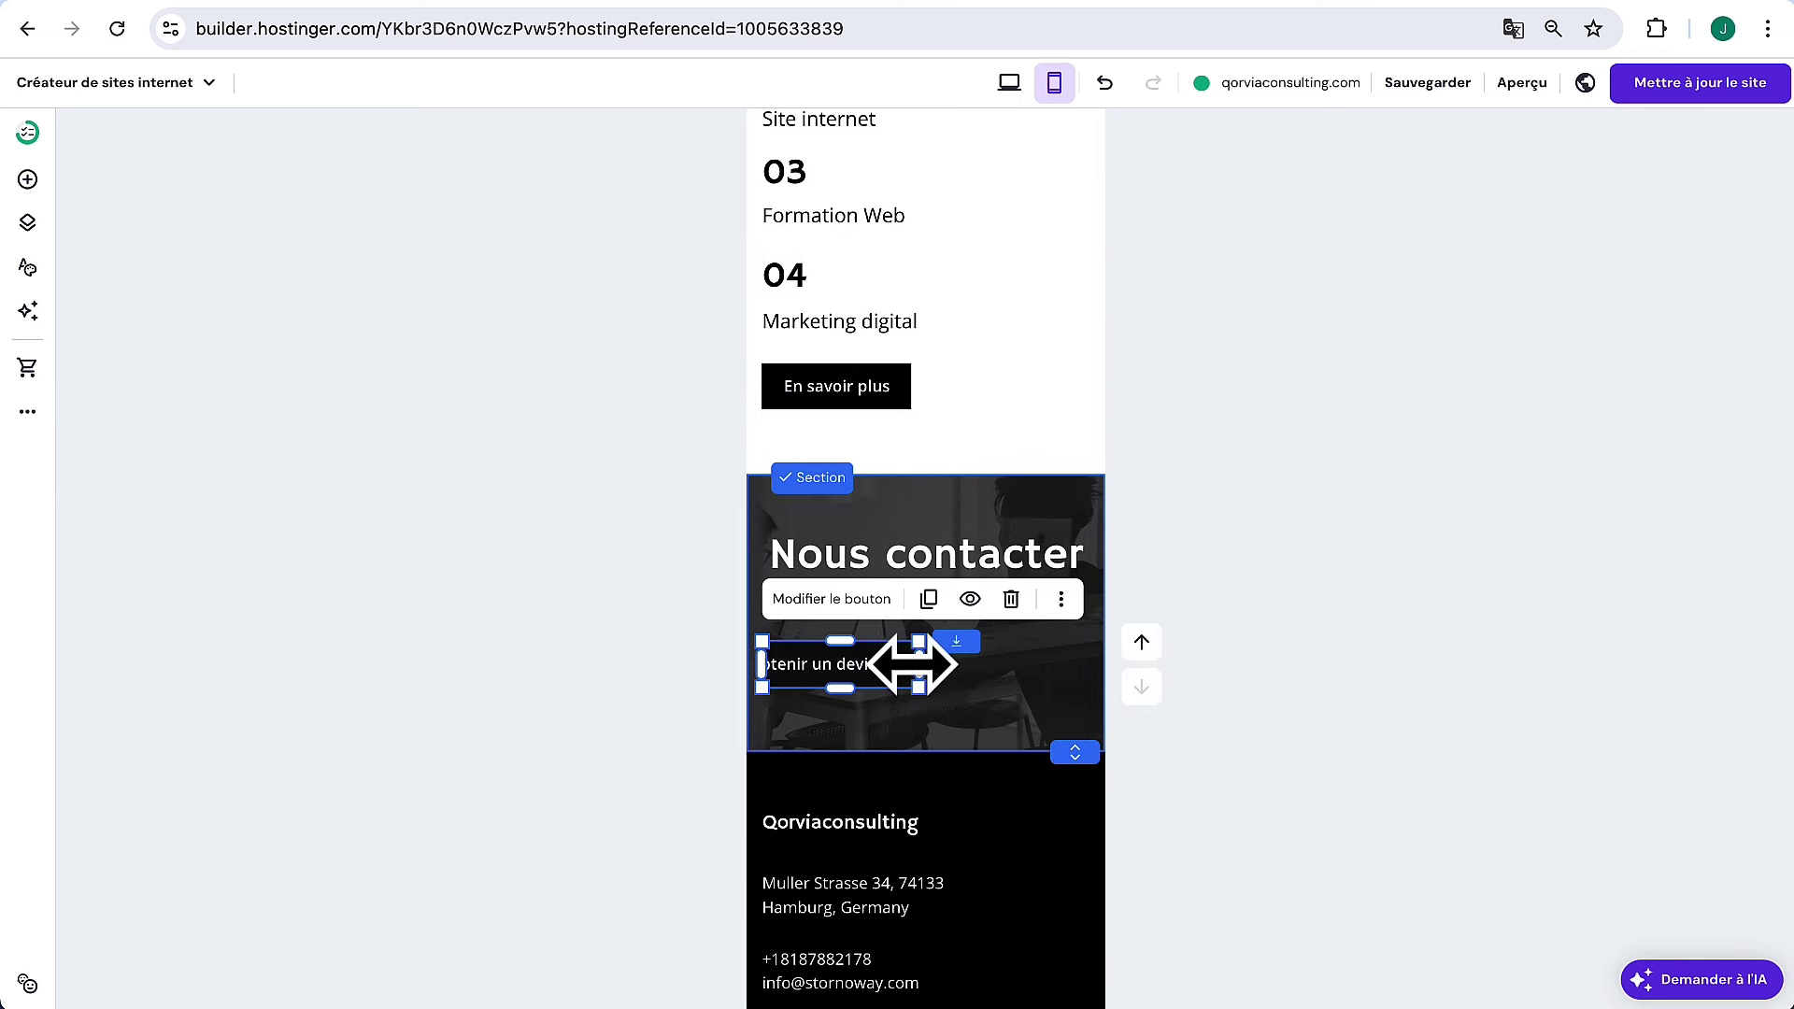
{"action": "mouse_move", "coordinate": [919, 665]}
{"action": "left_mouse_down"}
{"action": "mouse_move", "coordinate": [987, 665]}
{"action": "mouse_move", "coordinate": [917, 657]}
{"action": "mouse_move", "coordinate": [936, 654]}
{"action": "left_mouse_up"}
{"action": "left_click_drag", "start_coordinate": [925, 552], "coordinate": [930, 587]}
Open the À Propos page from the mobile menu and examine its mobile layout from the banner down
{"action": "scroll", "coordinate": [1049, 609], "scroll_direction": "up", "scroll_amount": 15}
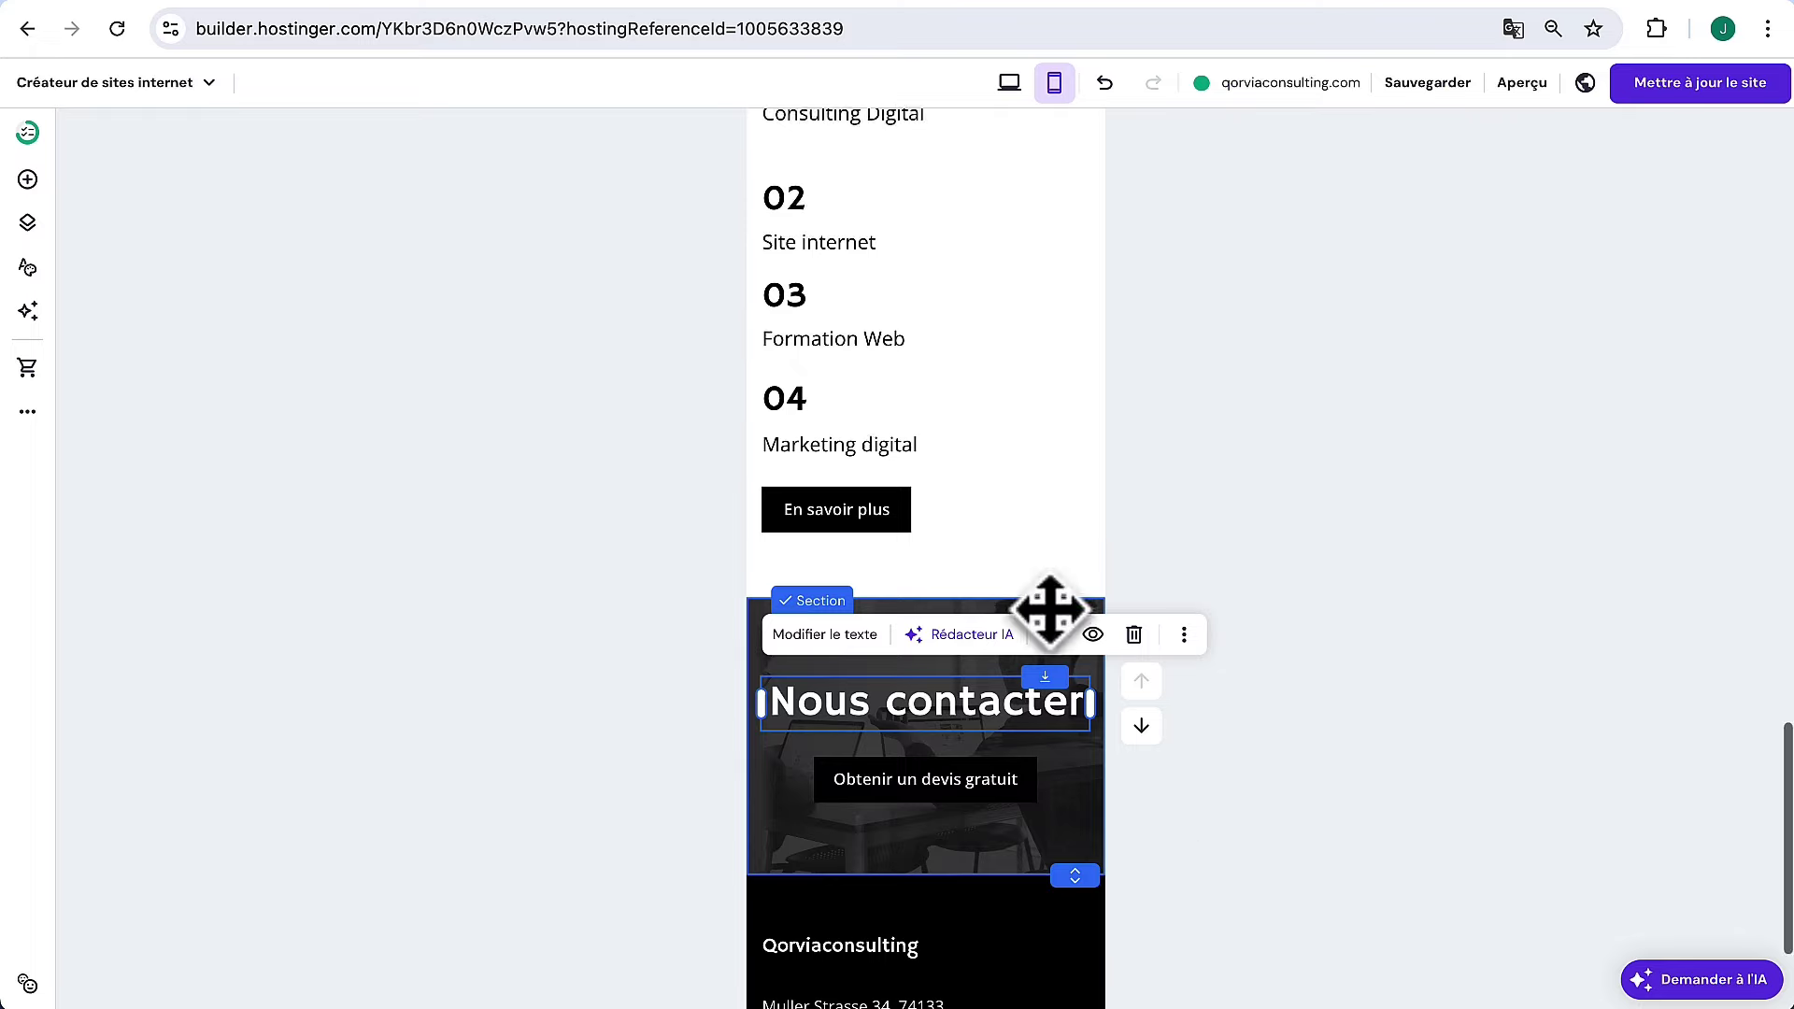
{"action": "scroll", "coordinate": [1056, 621], "scroll_direction": "up", "scroll_amount": 2}
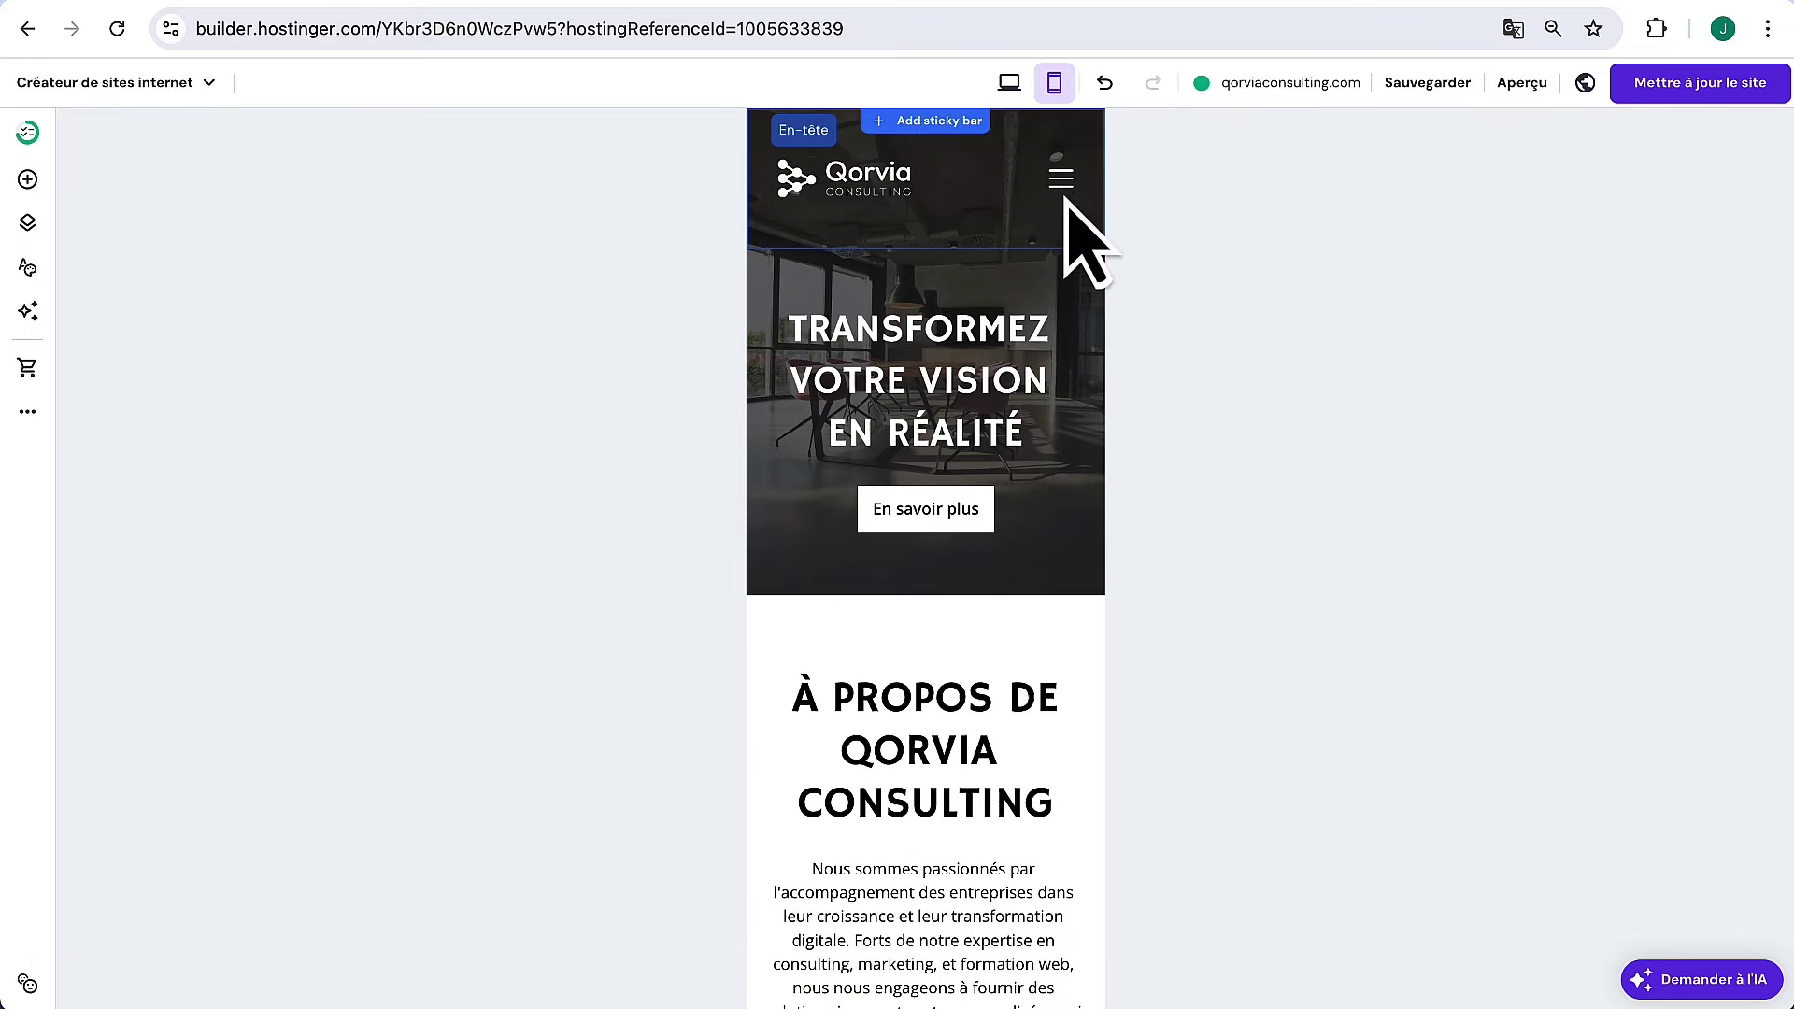
{"action": "left_click", "coordinate": [1063, 183]}
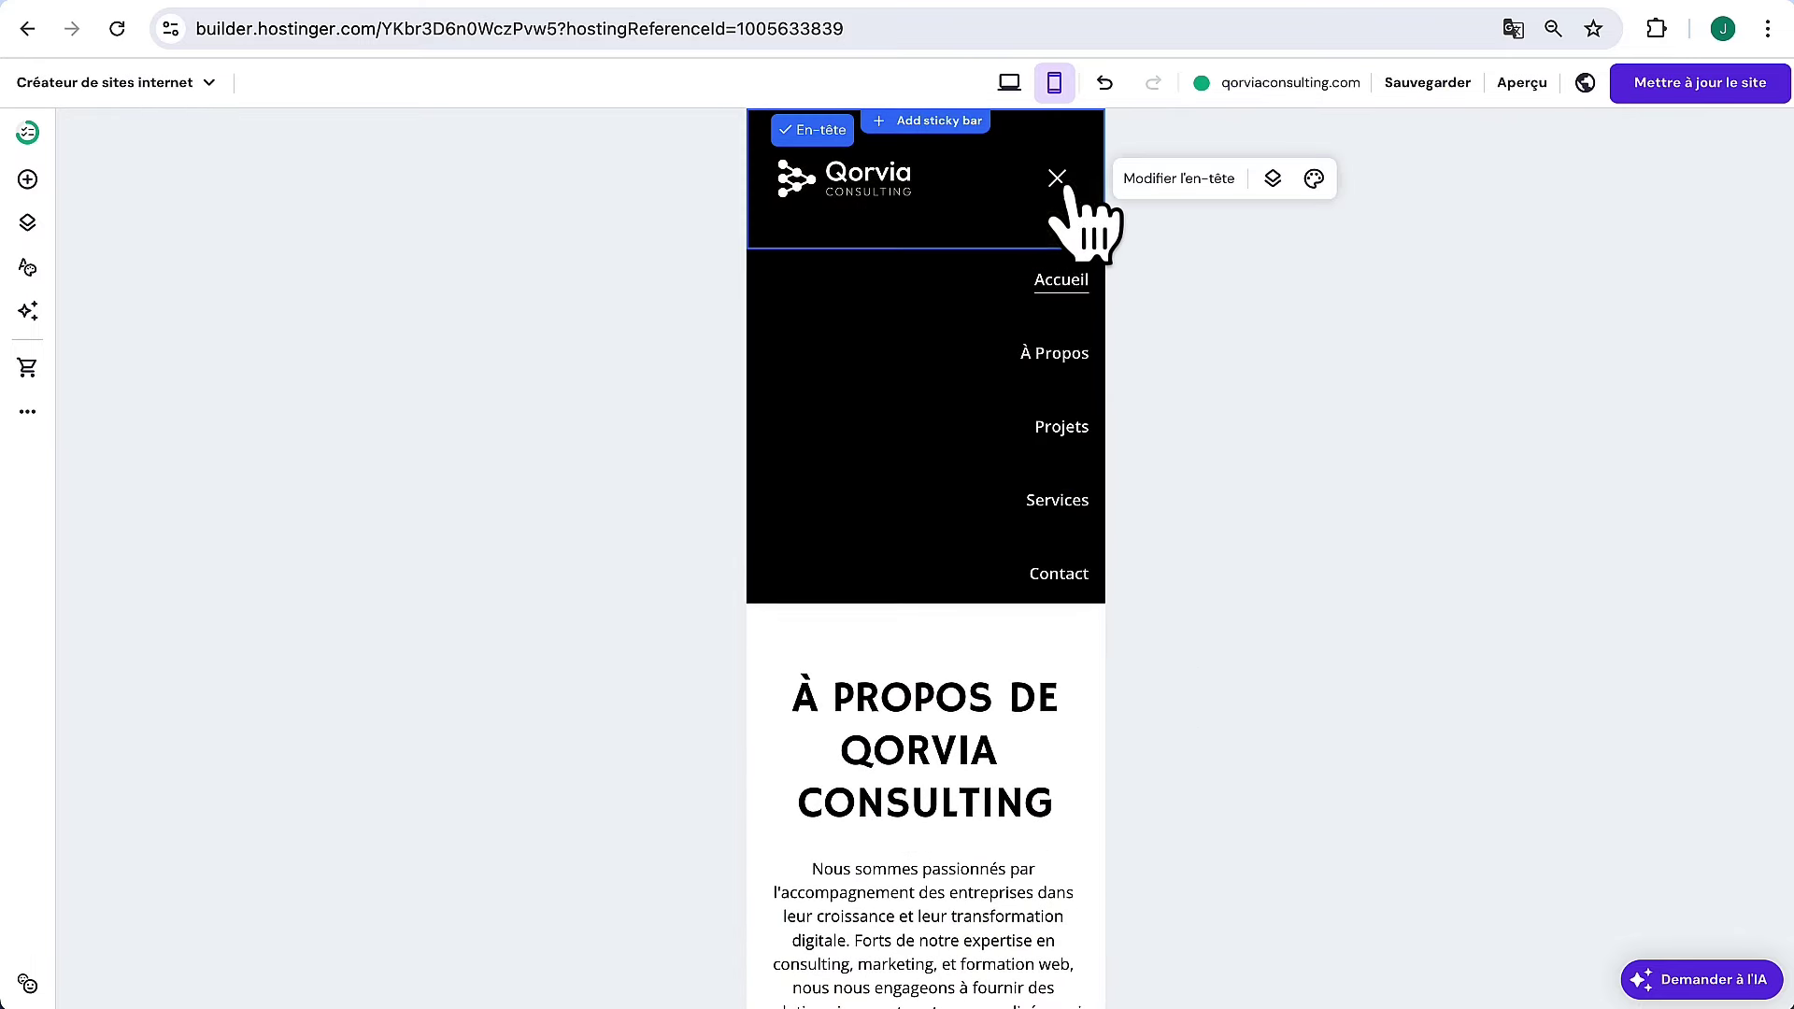
{"action": "left_click", "coordinate": [1065, 370]}
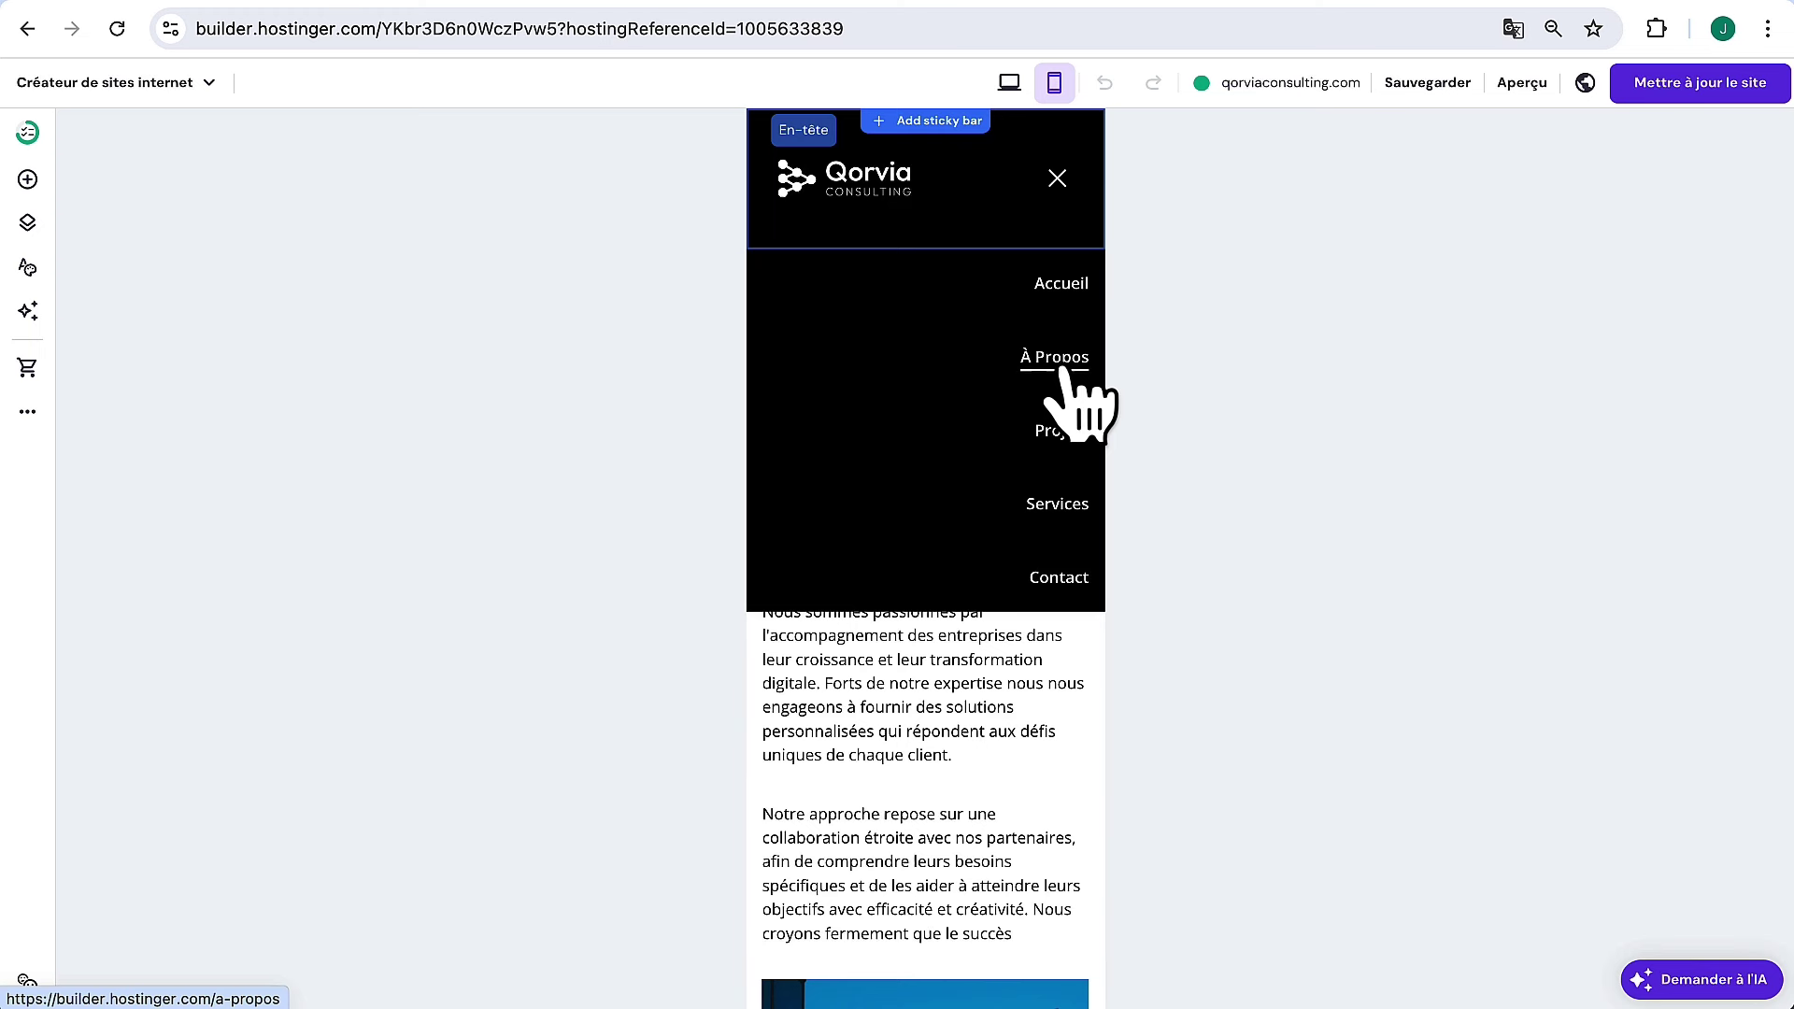
{"action": "left_click", "coordinate": [1057, 179]}
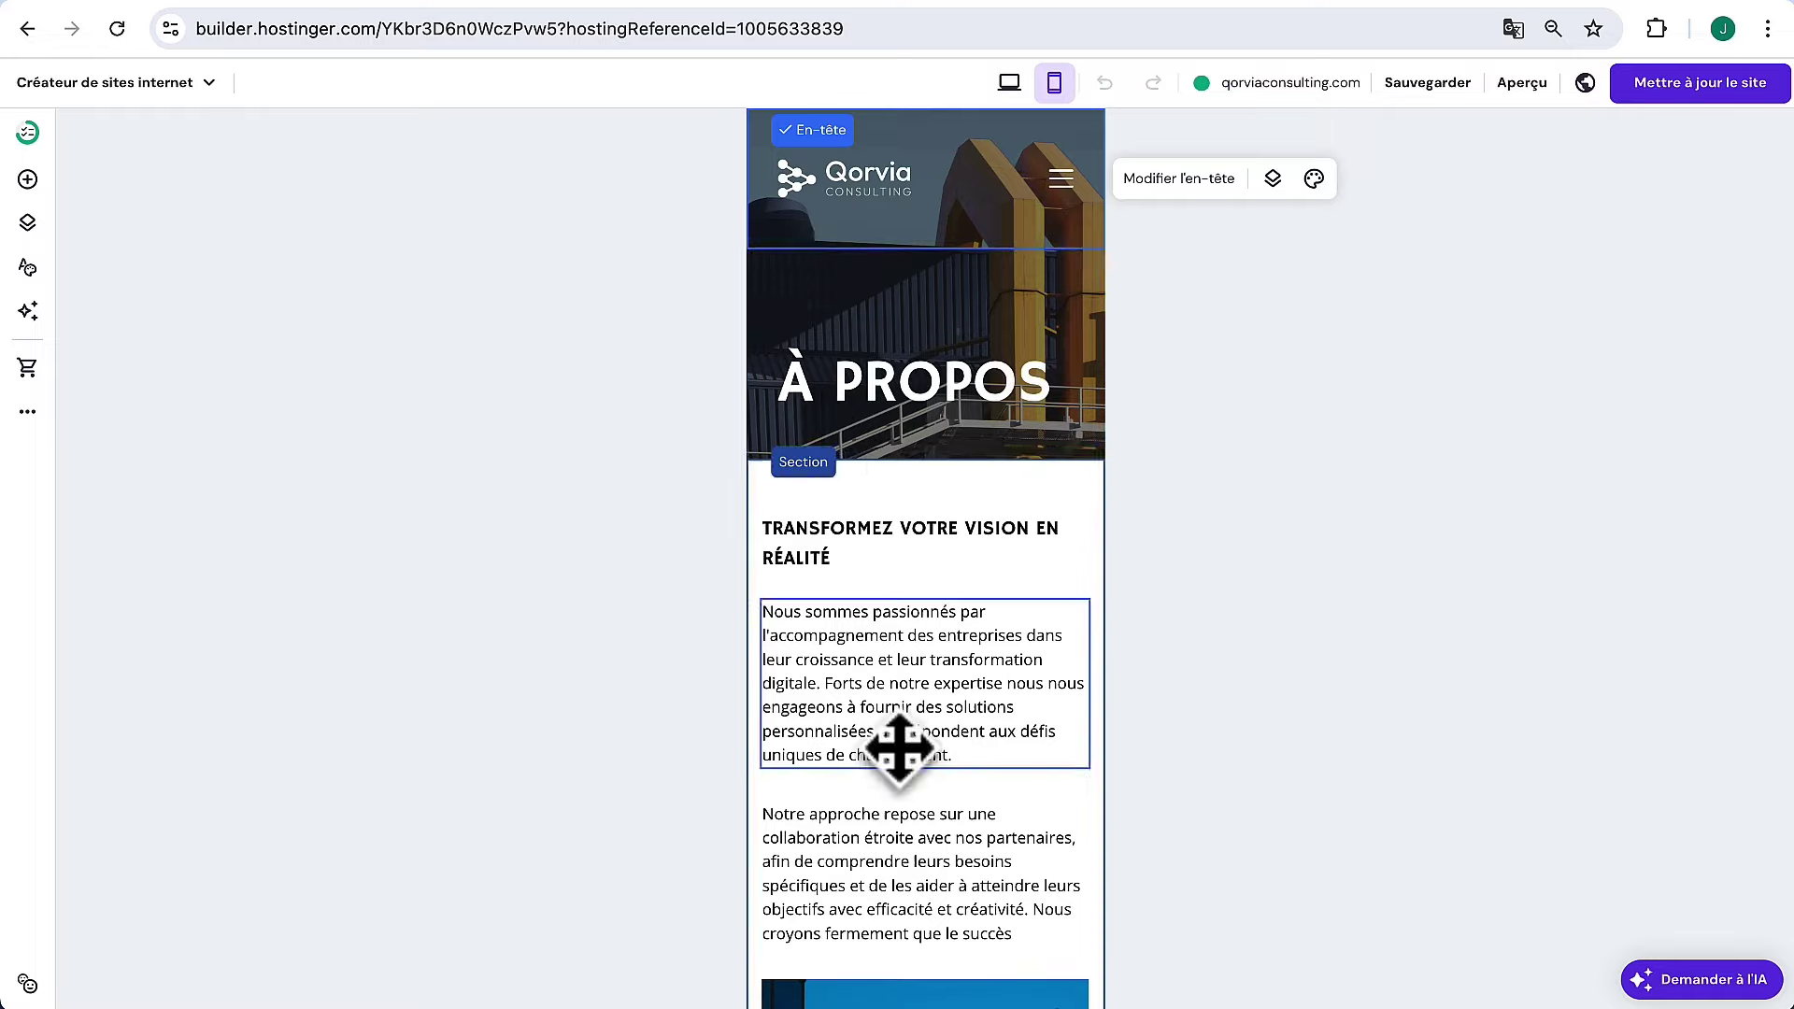
{"action": "scroll", "coordinate": [899, 748], "scroll_direction": "down", "scroll_amount": 6}
{"action": "scroll", "coordinate": [899, 748], "scroll_direction": "down", "scroll_amount": 7}
{"action": "scroll", "coordinate": [898, 741], "scroll_direction": "up", "scroll_amount": 15}
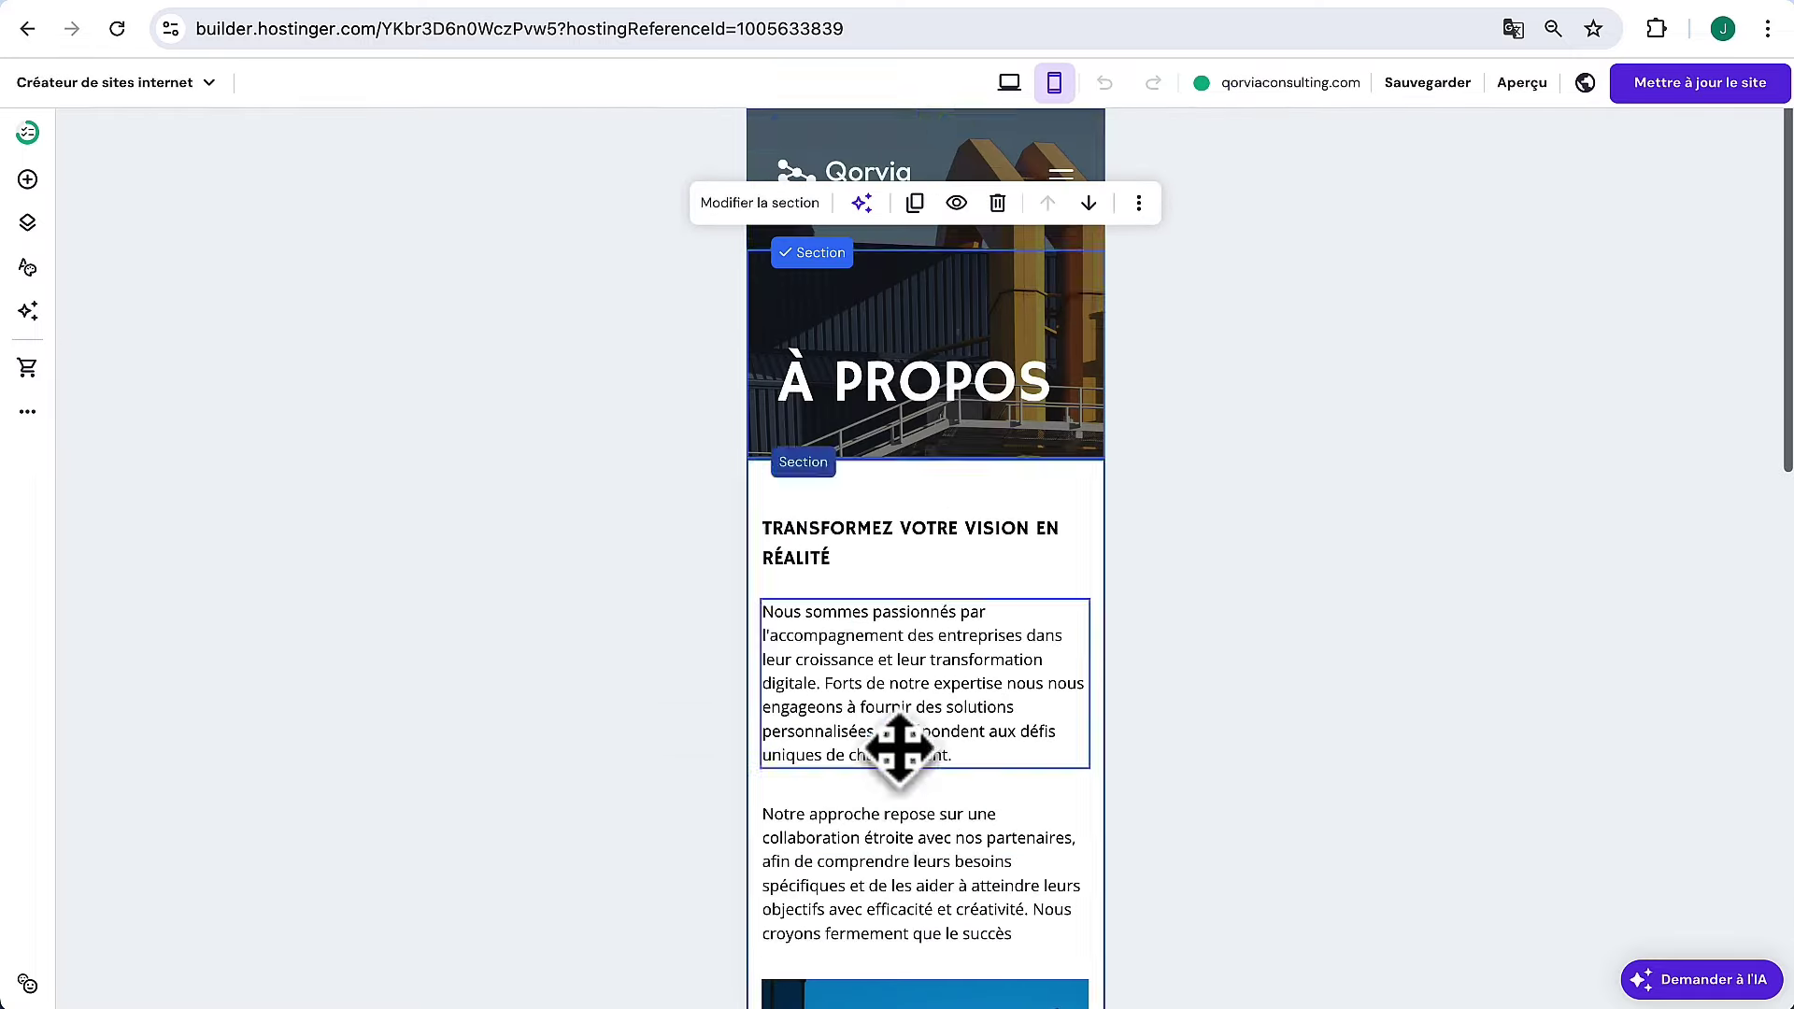
Open the Projets page from the mobile menu and examine its mobile layout from the banner through the project sections
{"action": "left_click", "coordinate": [1070, 187]}
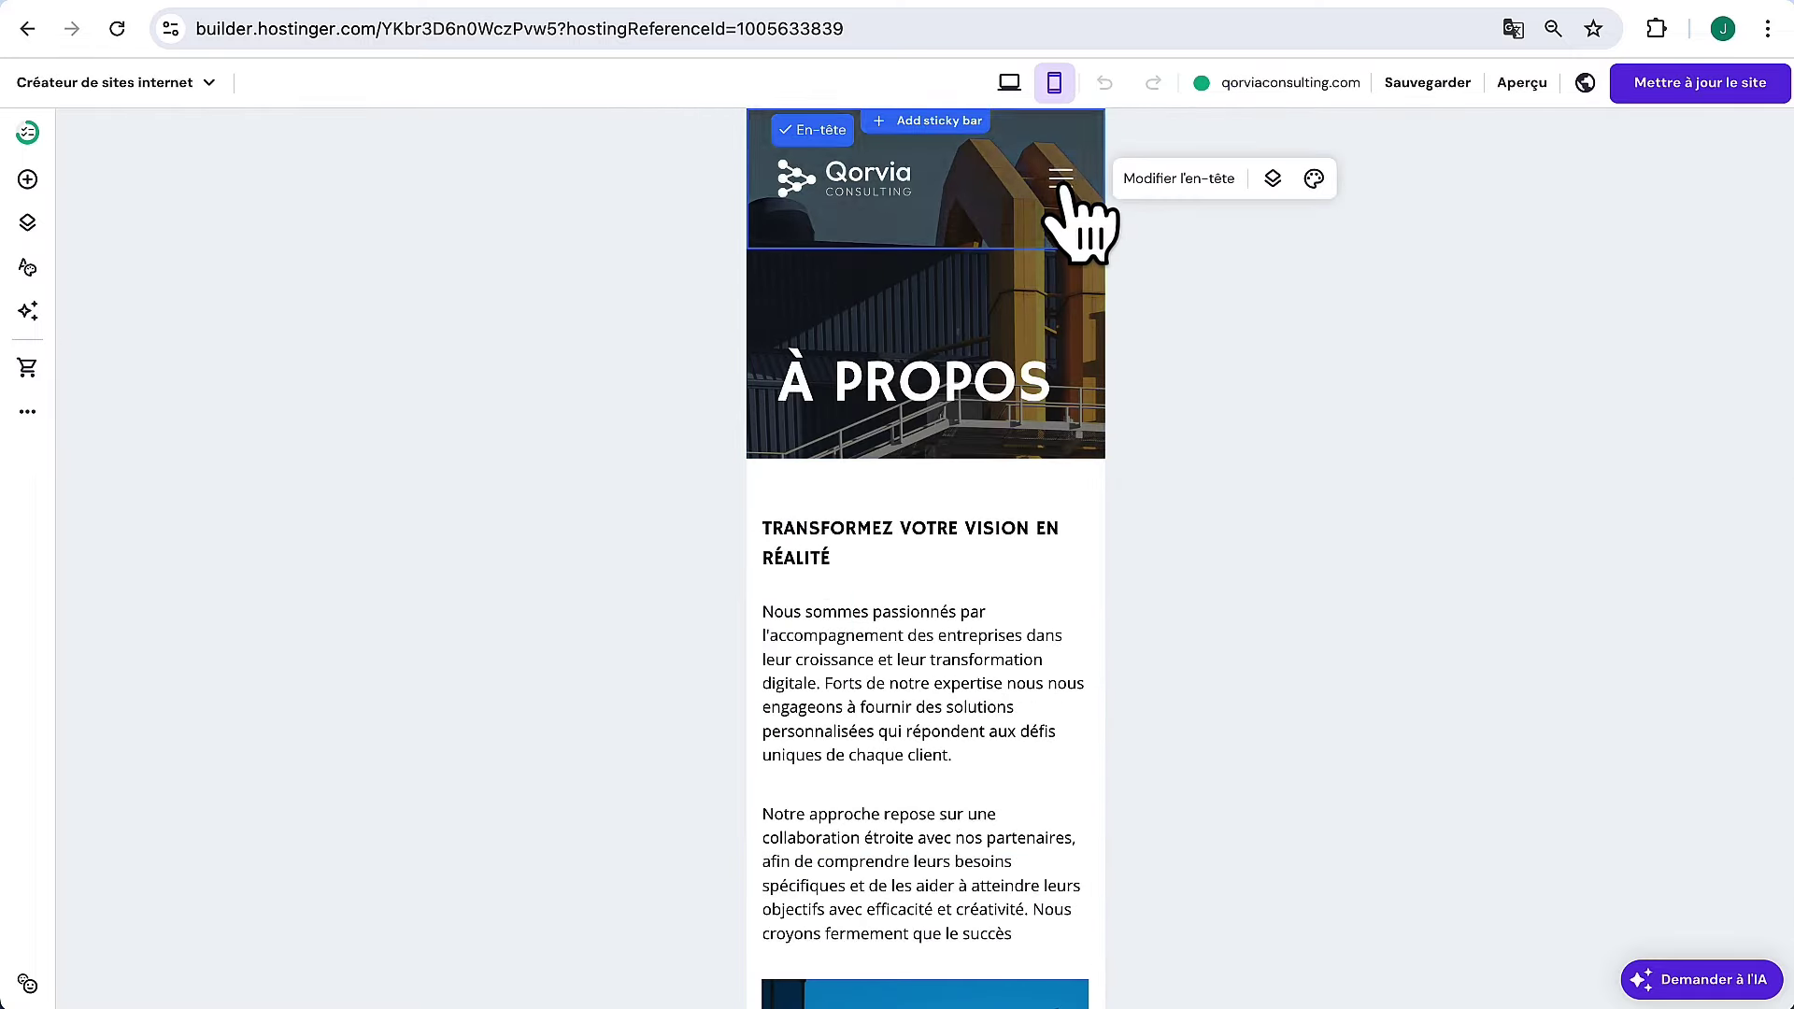
{"action": "left_click", "coordinate": [1060, 179]}
{"action": "left_click", "coordinate": [1064, 432]}
{"action": "scroll", "coordinate": [949, 748], "scroll_direction": "down", "scroll_amount": 3}
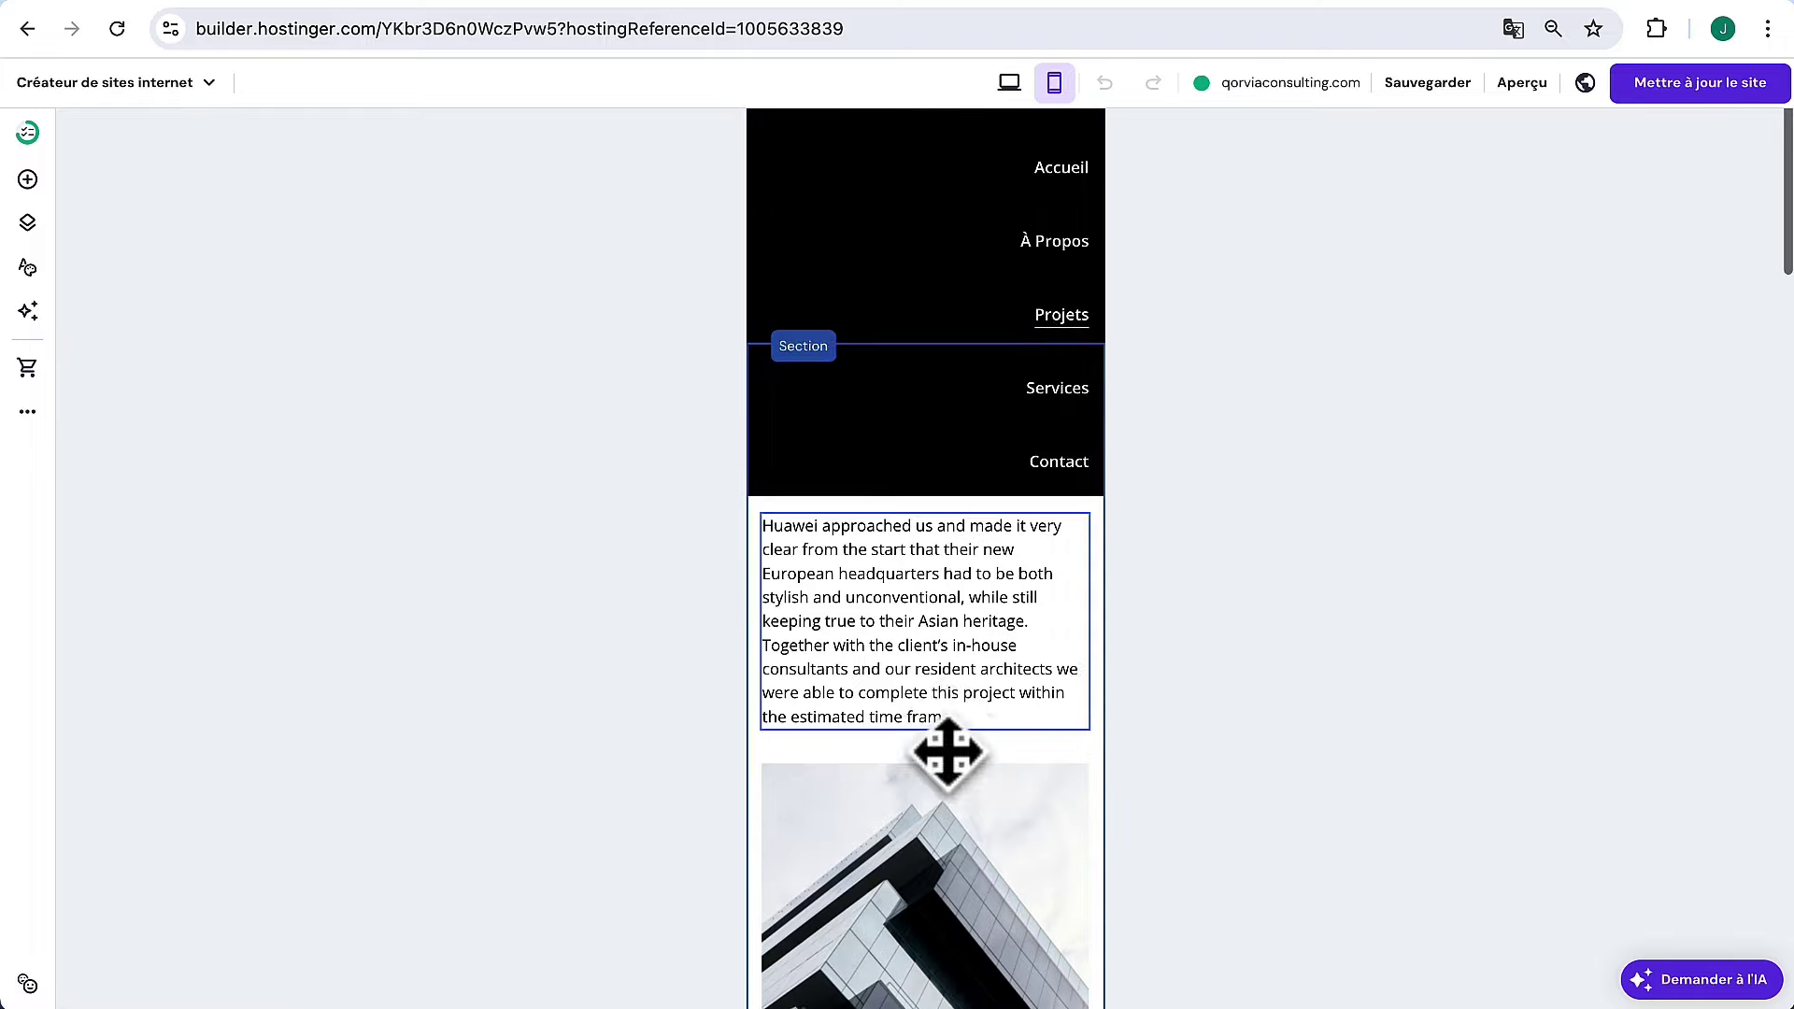
{"action": "scroll", "coordinate": [1034, 829], "scroll_direction": "down", "scroll_amount": 15}
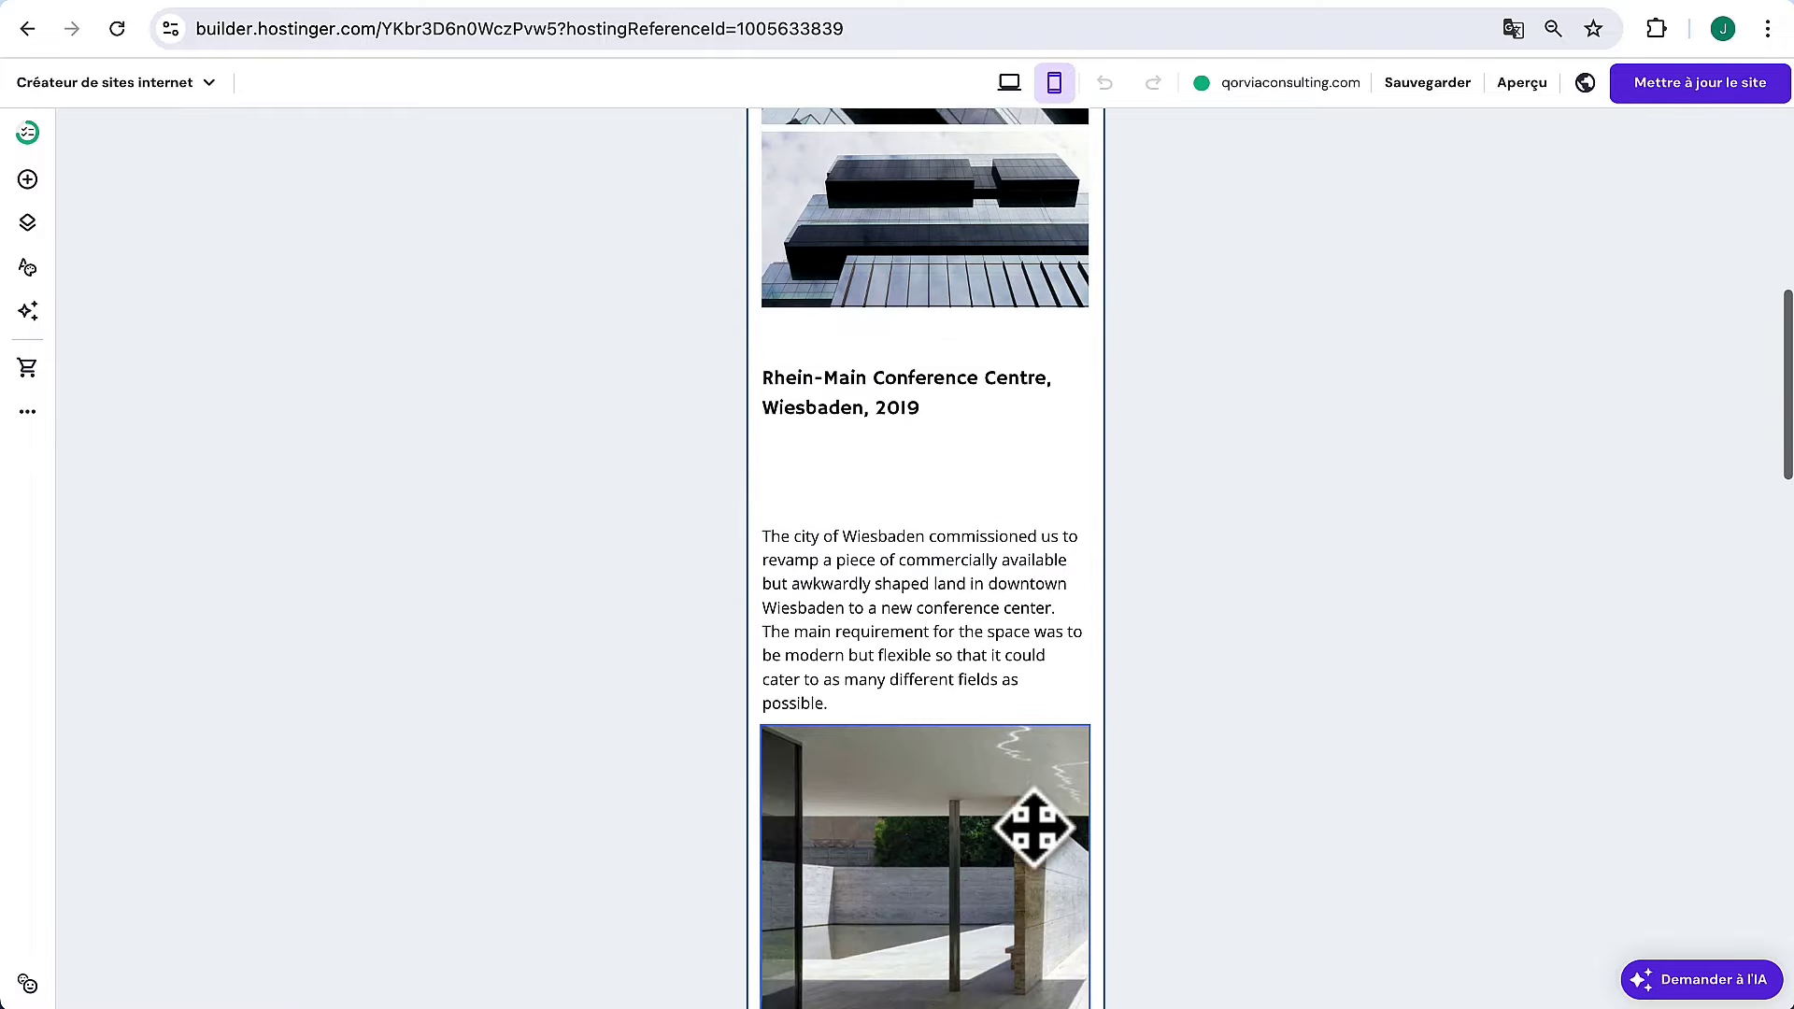
{"action": "scroll", "coordinate": [1033, 829], "scroll_direction": "down", "scroll_amount": 20}
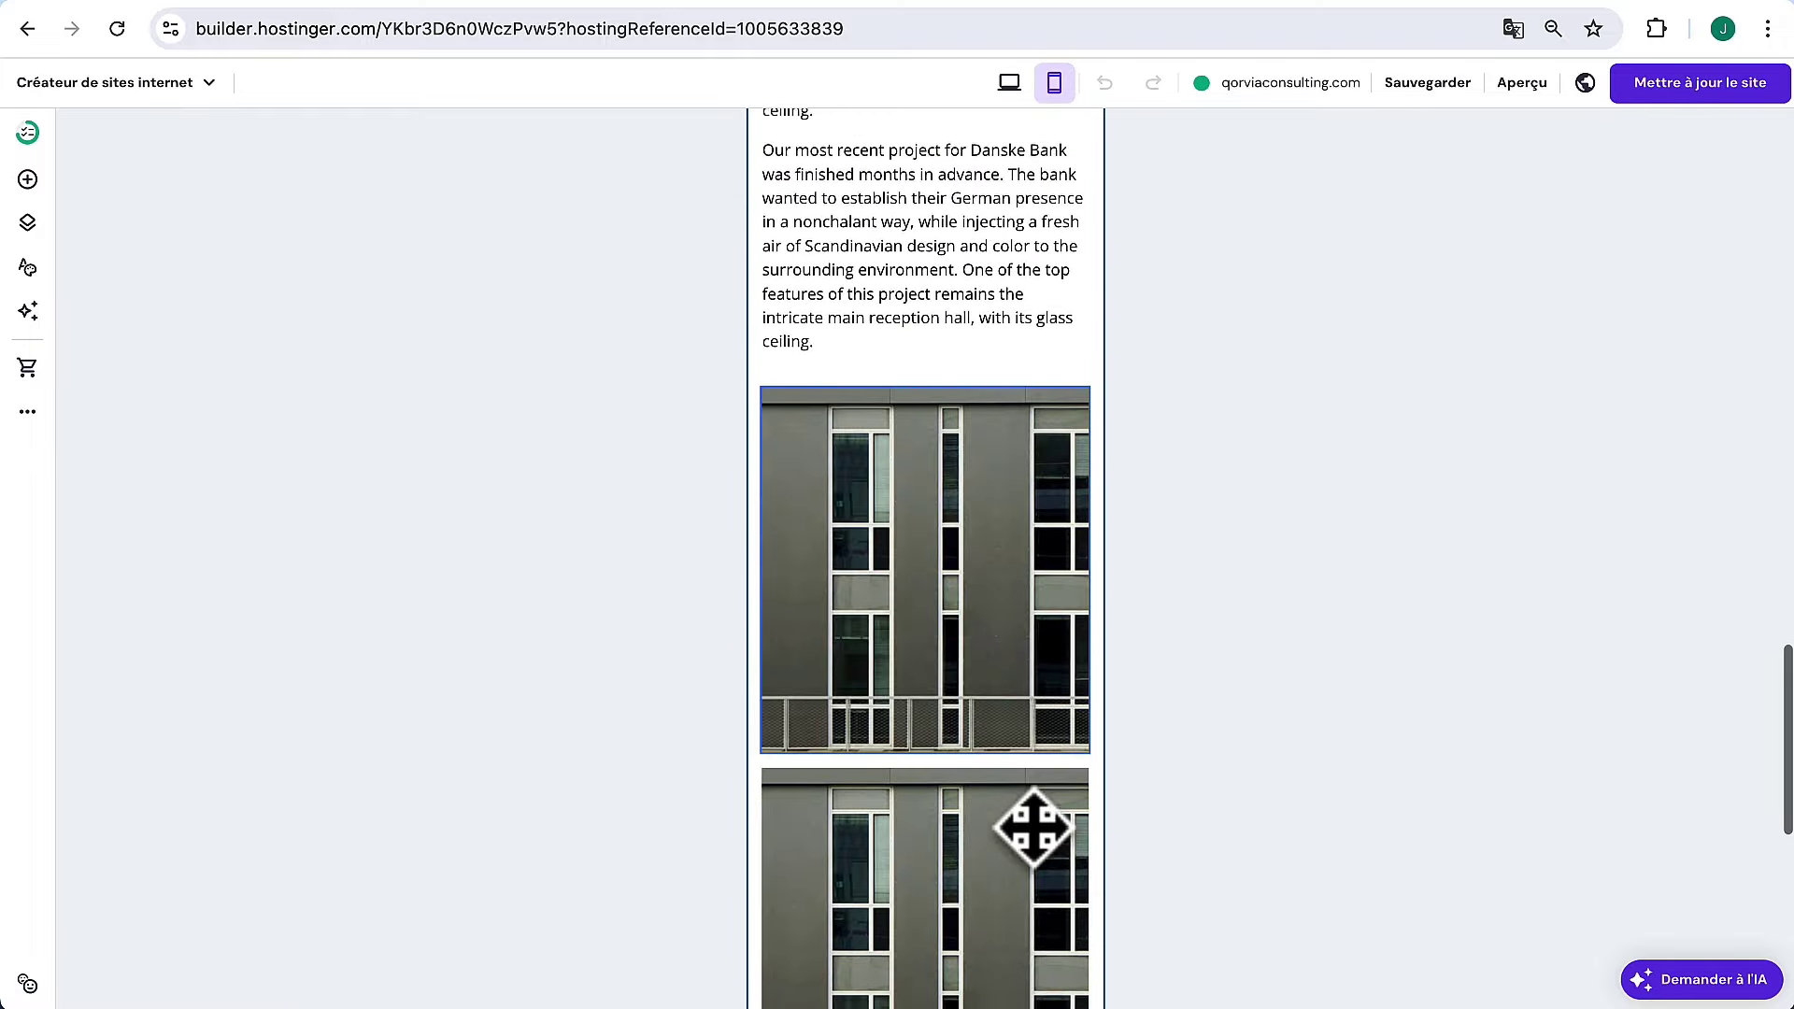
{"action": "scroll", "coordinate": [1034, 829], "scroll_direction": "up", "scroll_amount": 20}
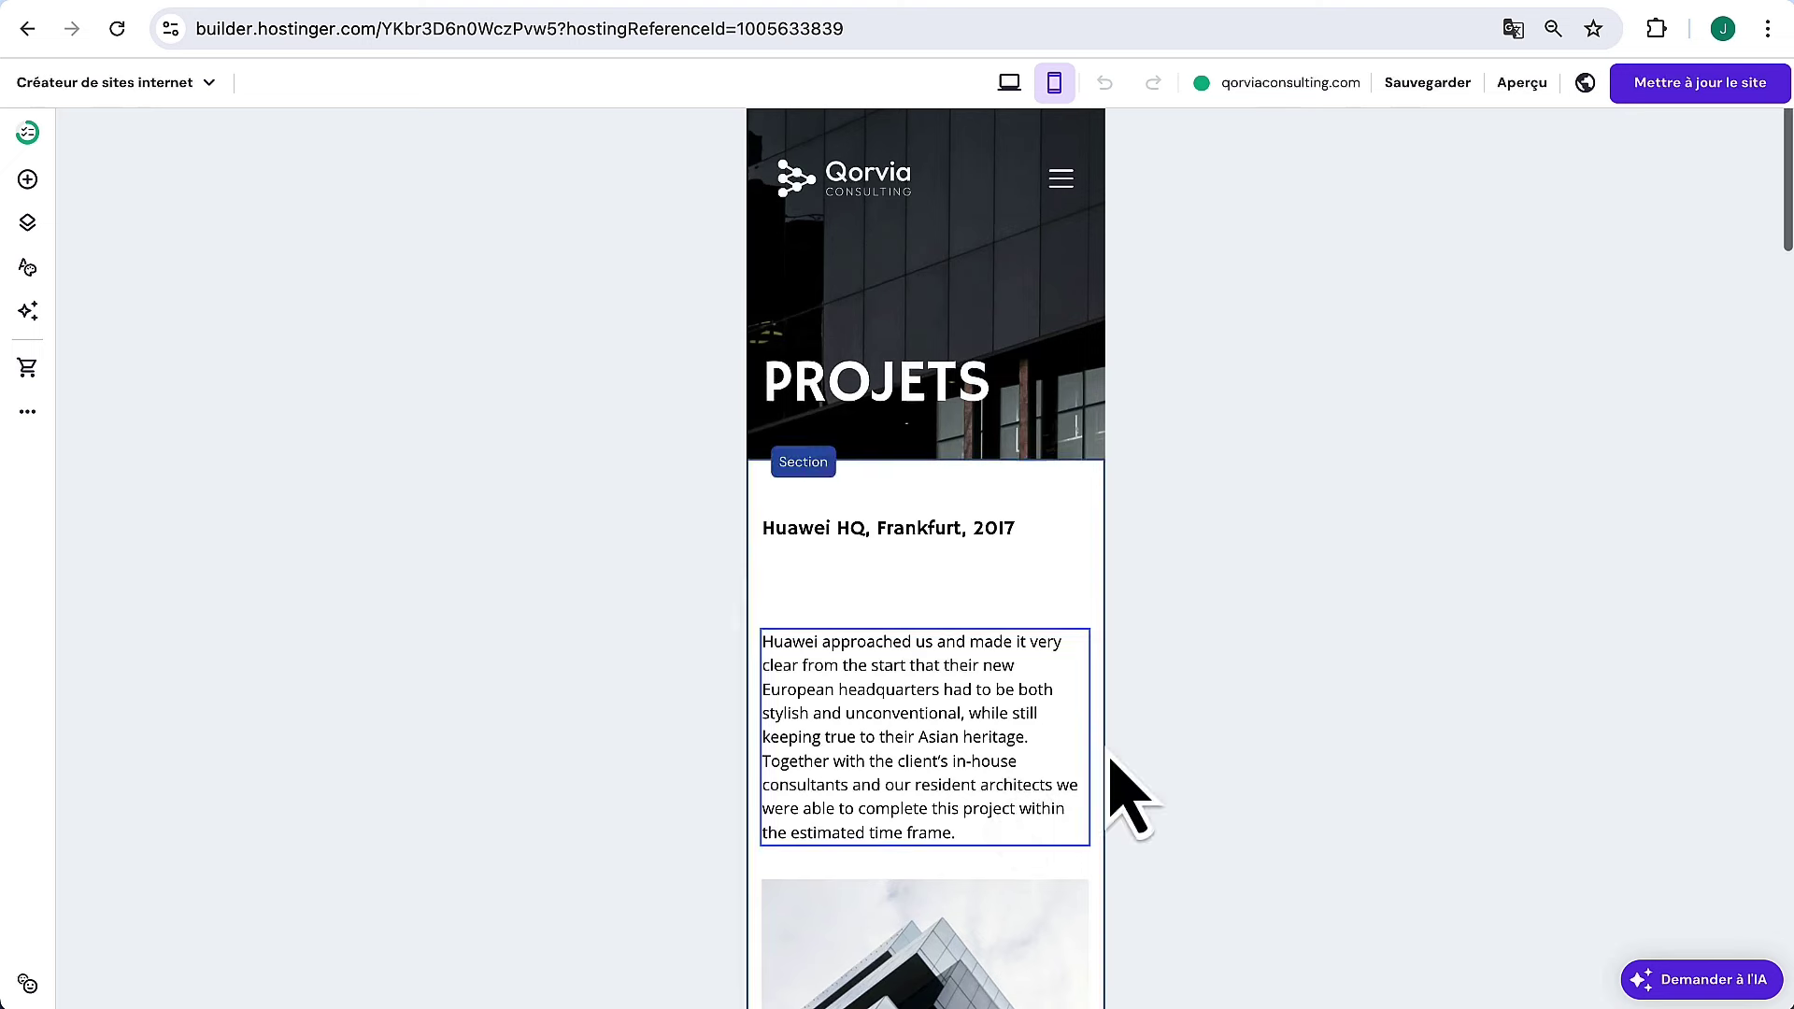
Publish the mobile layout changes to the live site and dismiss the publication notice
{"action": "left_click", "coordinate": [1710, 86]}
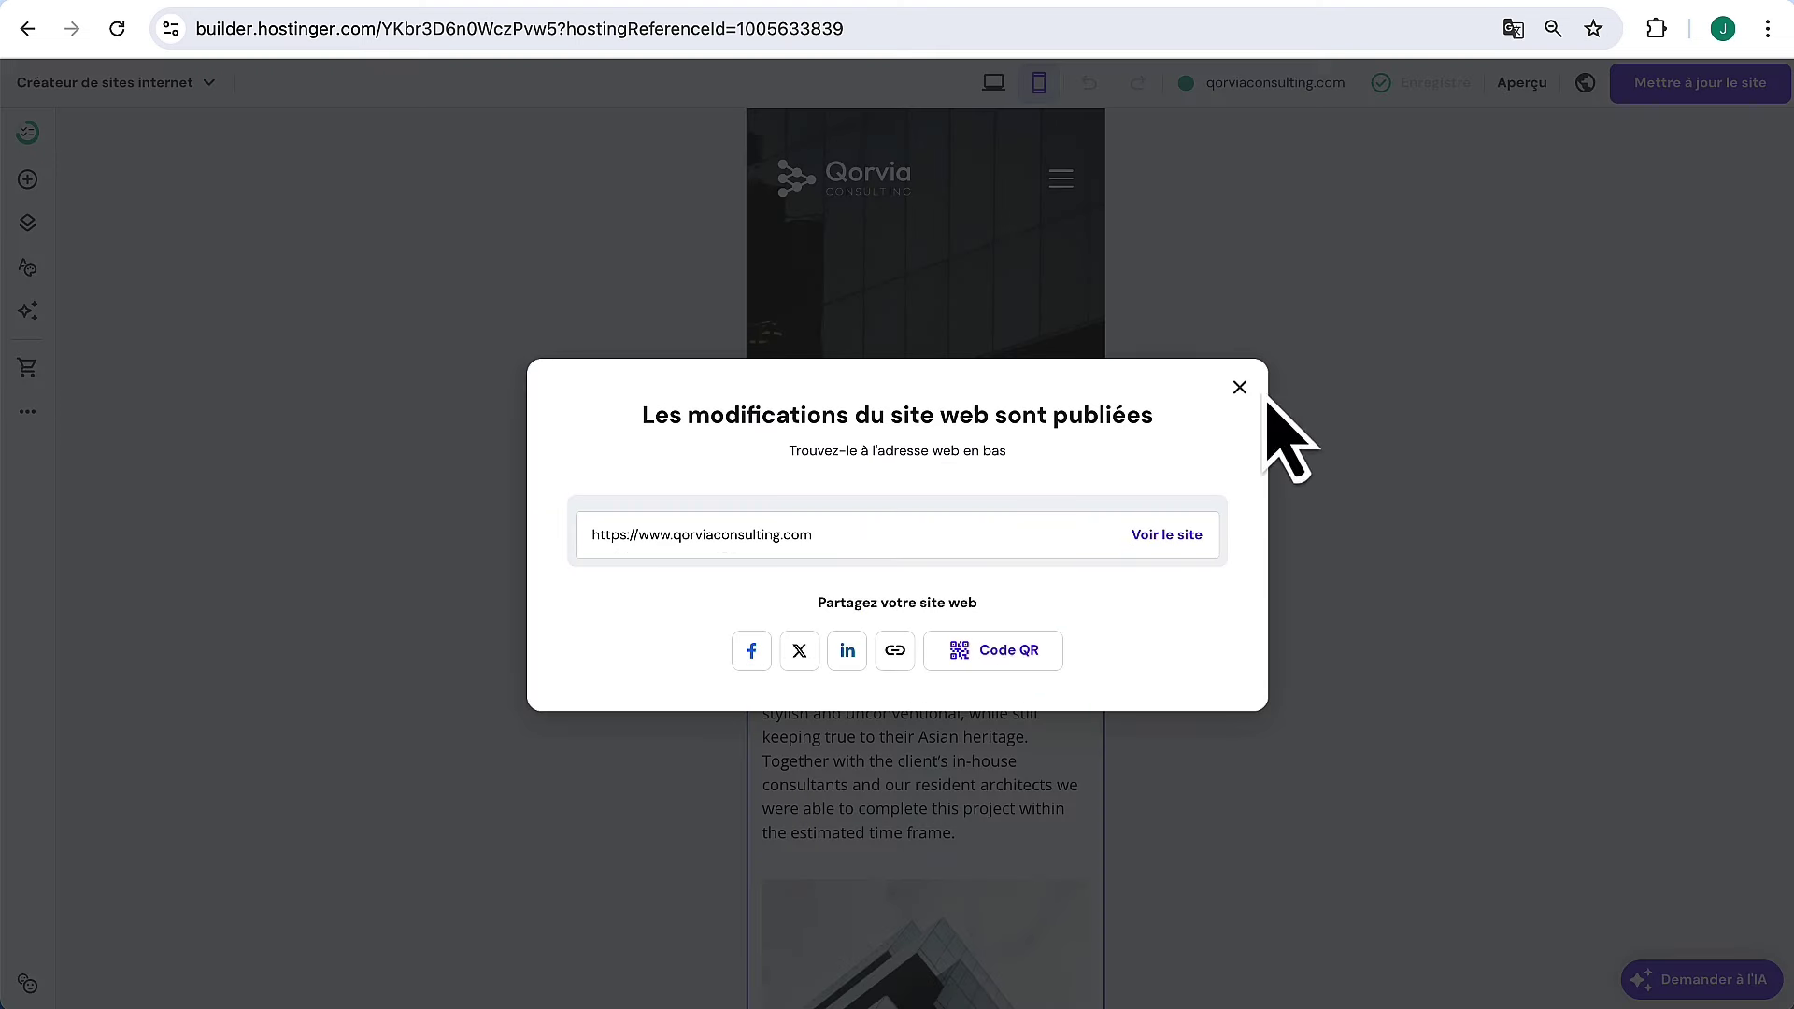
{"action": "left_click", "coordinate": [1241, 385]}
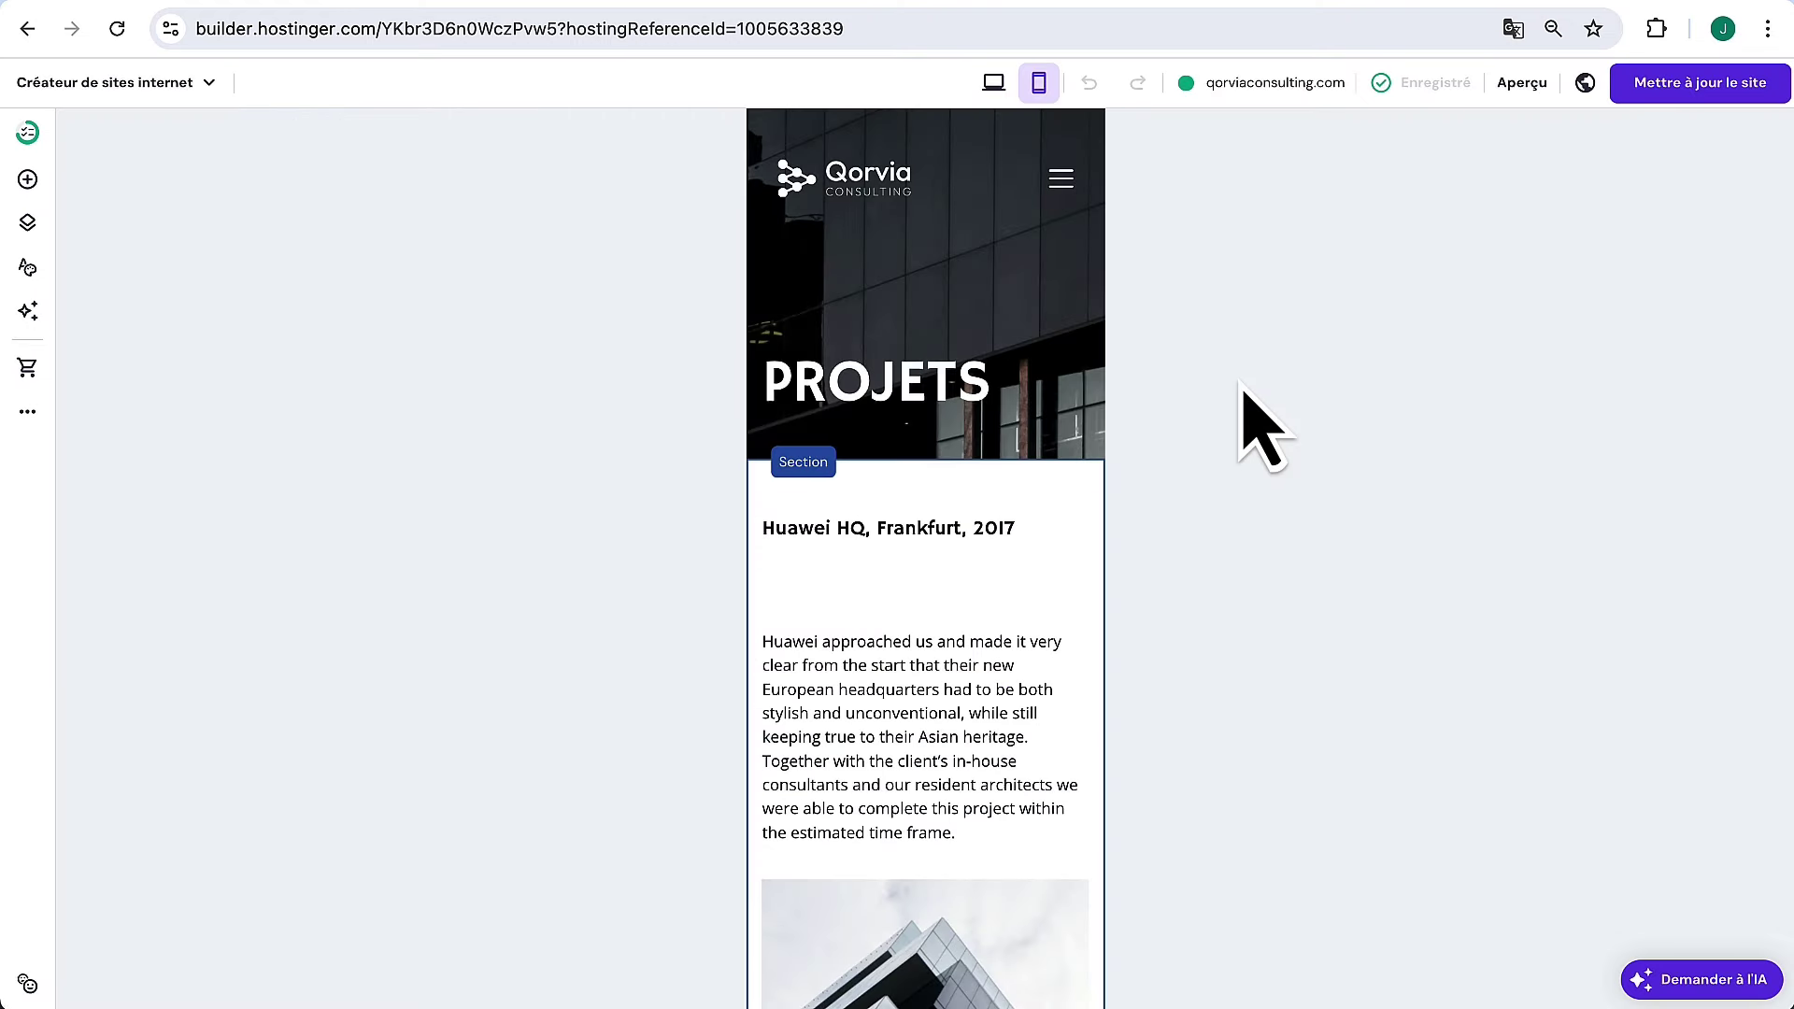
Open the site's Paramètres généraux, expand the Favicon settings and examine the browser tab preview
{"action": "left_click", "coordinate": [28, 416]}
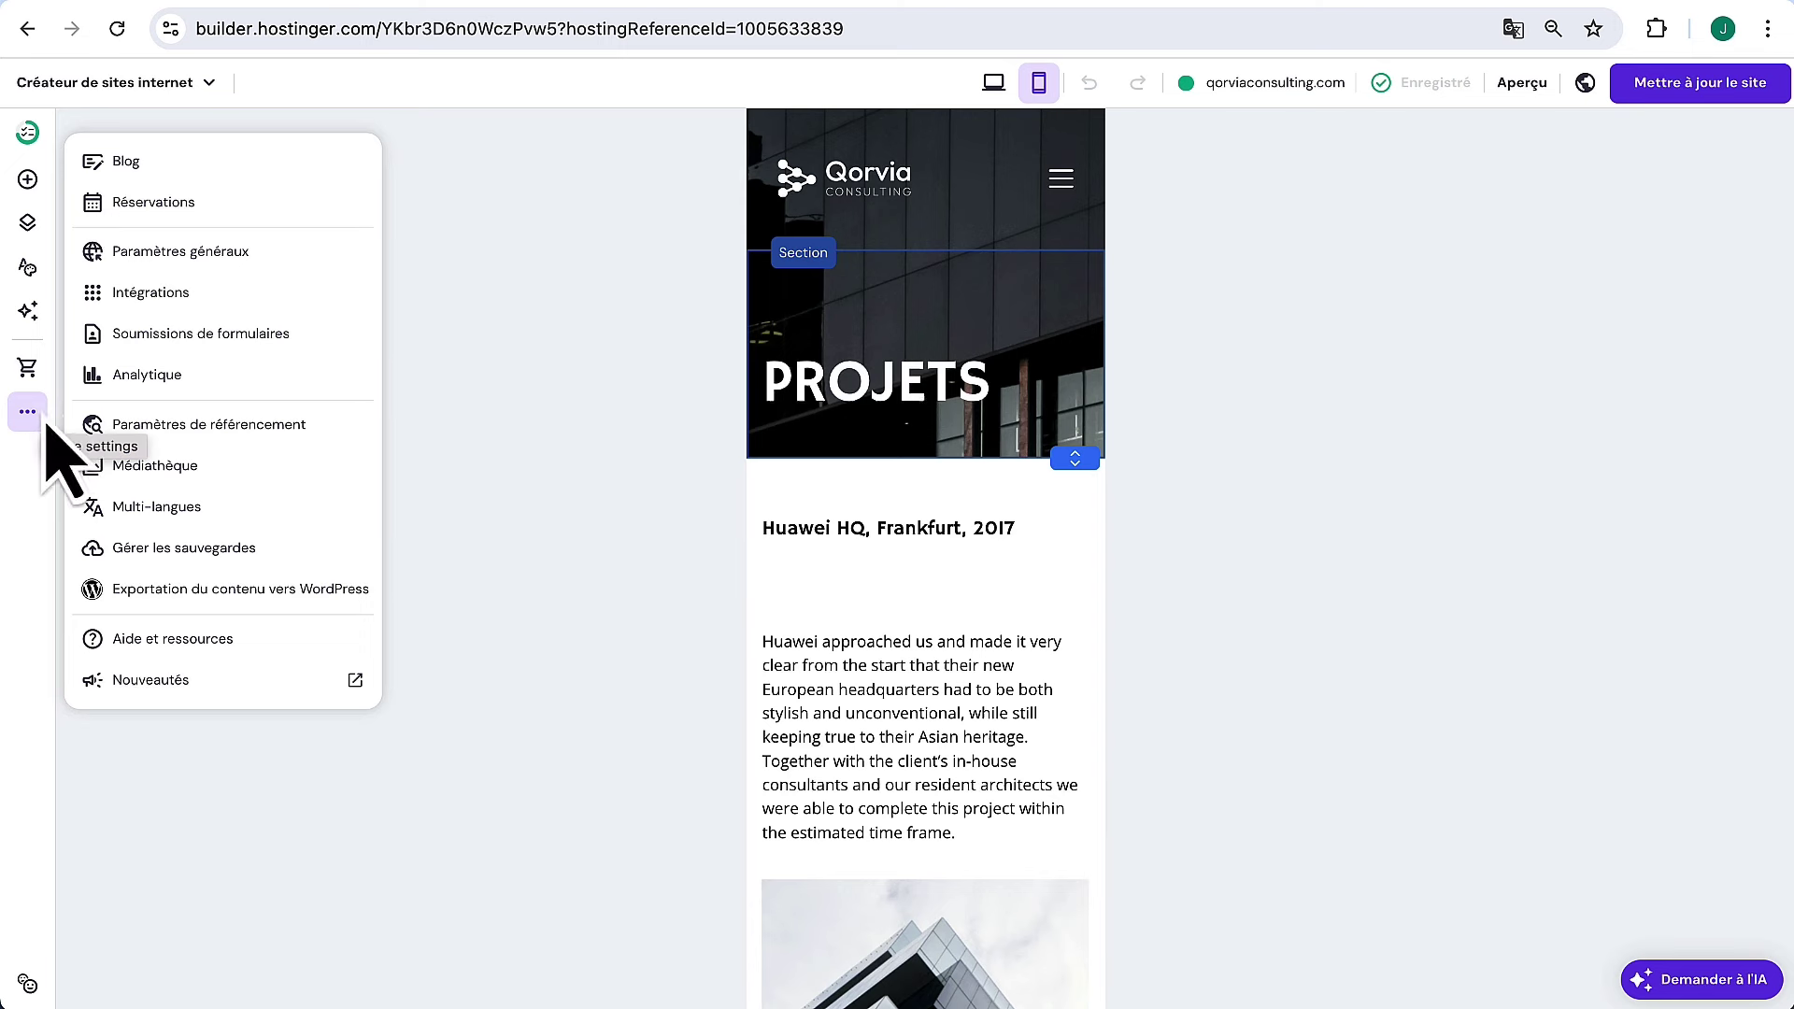
{"action": "left_click", "coordinate": [105, 252]}
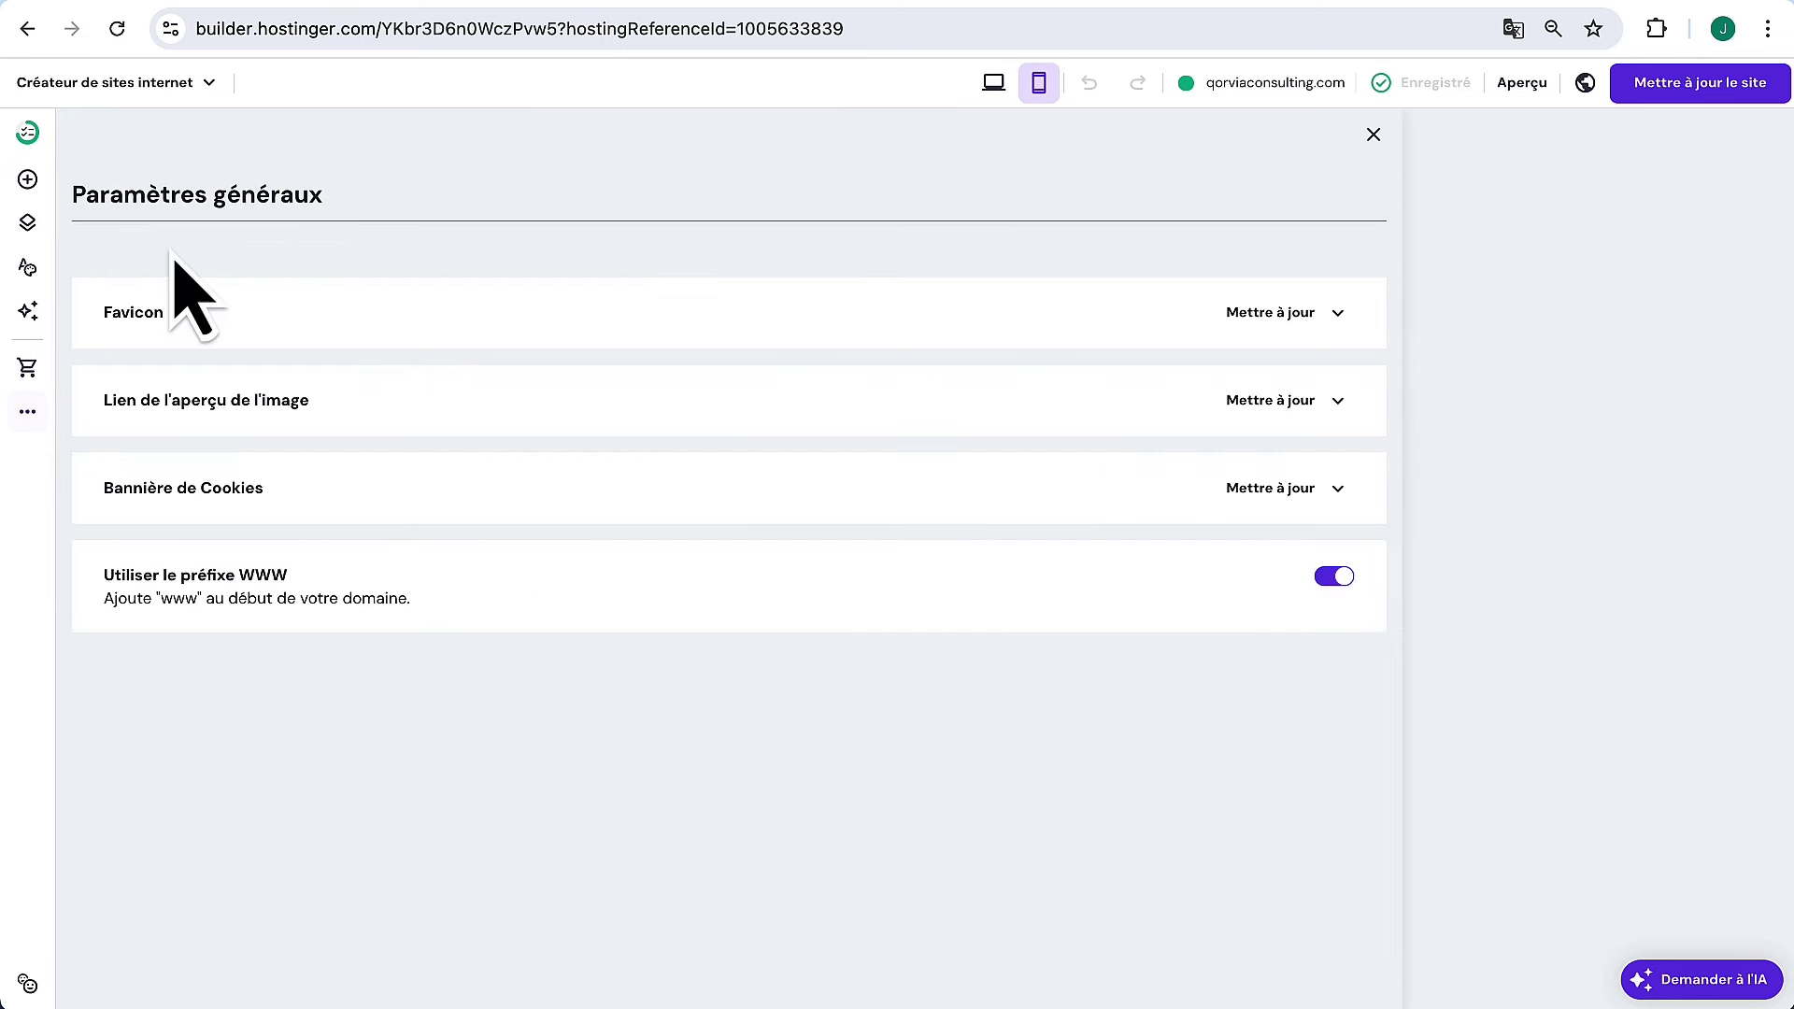
{"action": "left_click", "coordinate": [302, 332]}
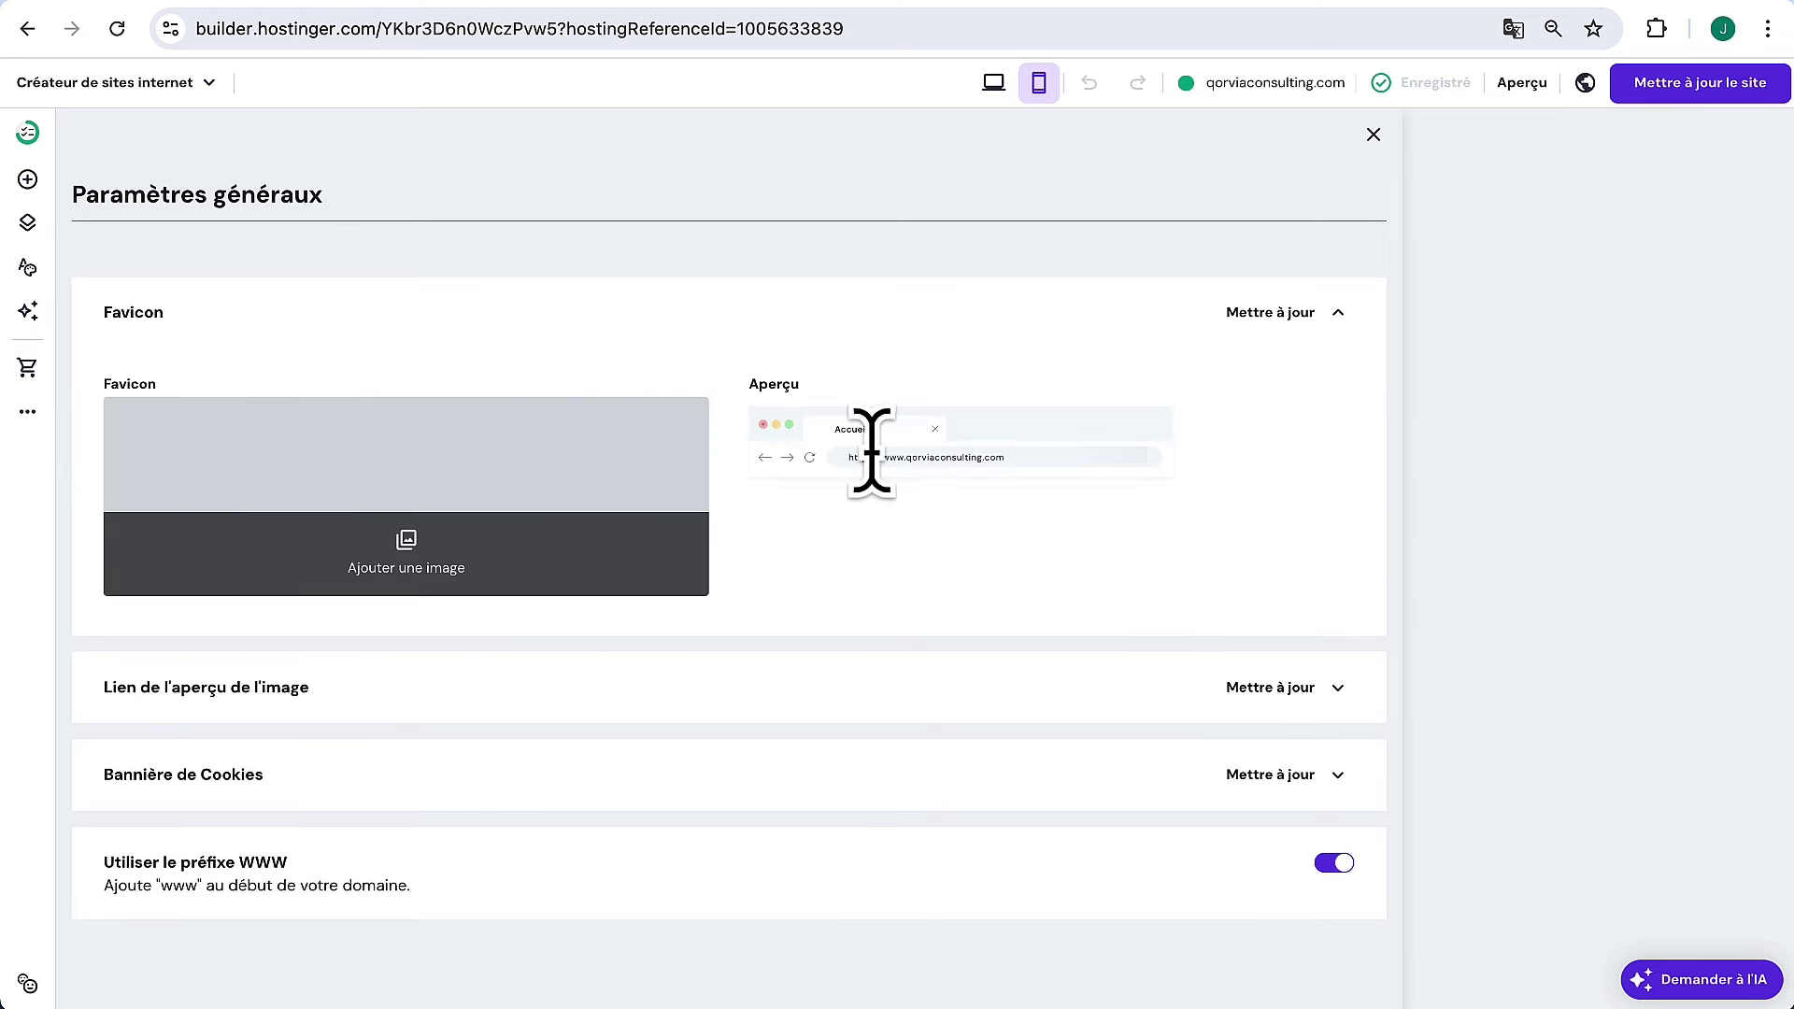
{"action": "scroll", "coordinate": [869, 444], "scroll_direction": "up", "scroll_amount": 5}
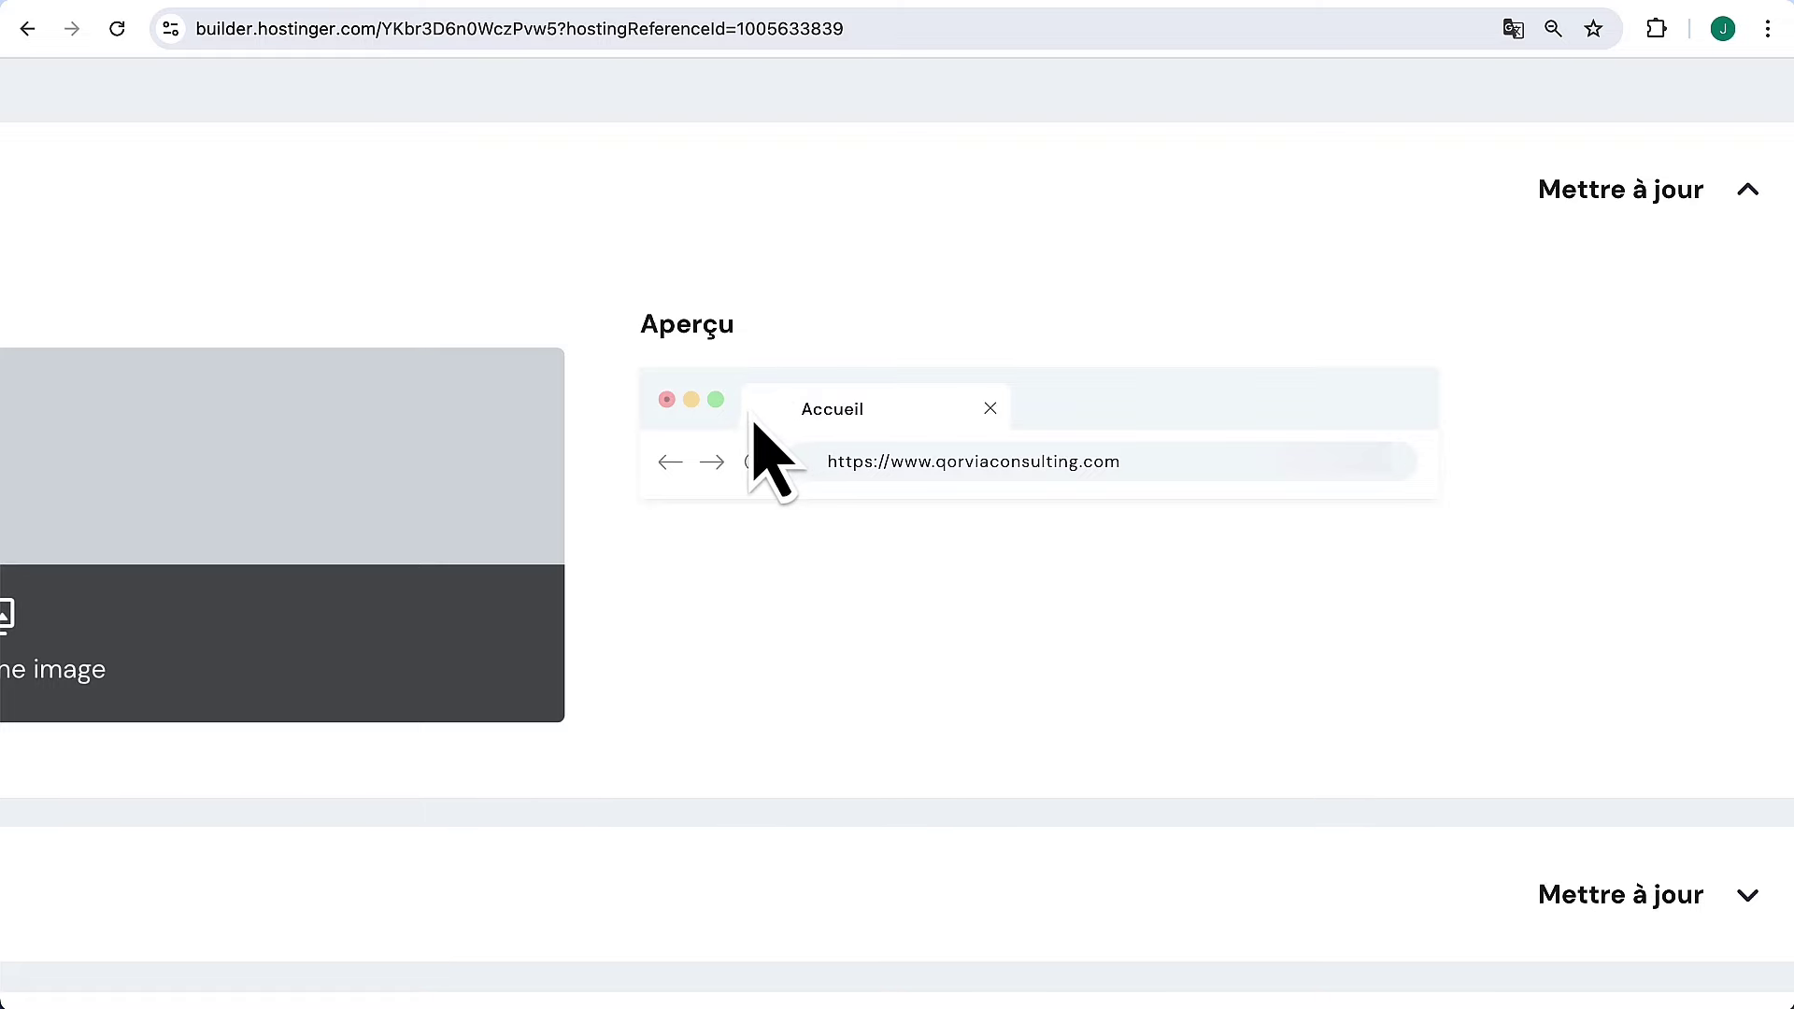
{"action": "scroll", "coordinate": [784, 447], "scroll_direction": "down", "scroll_amount": 5}
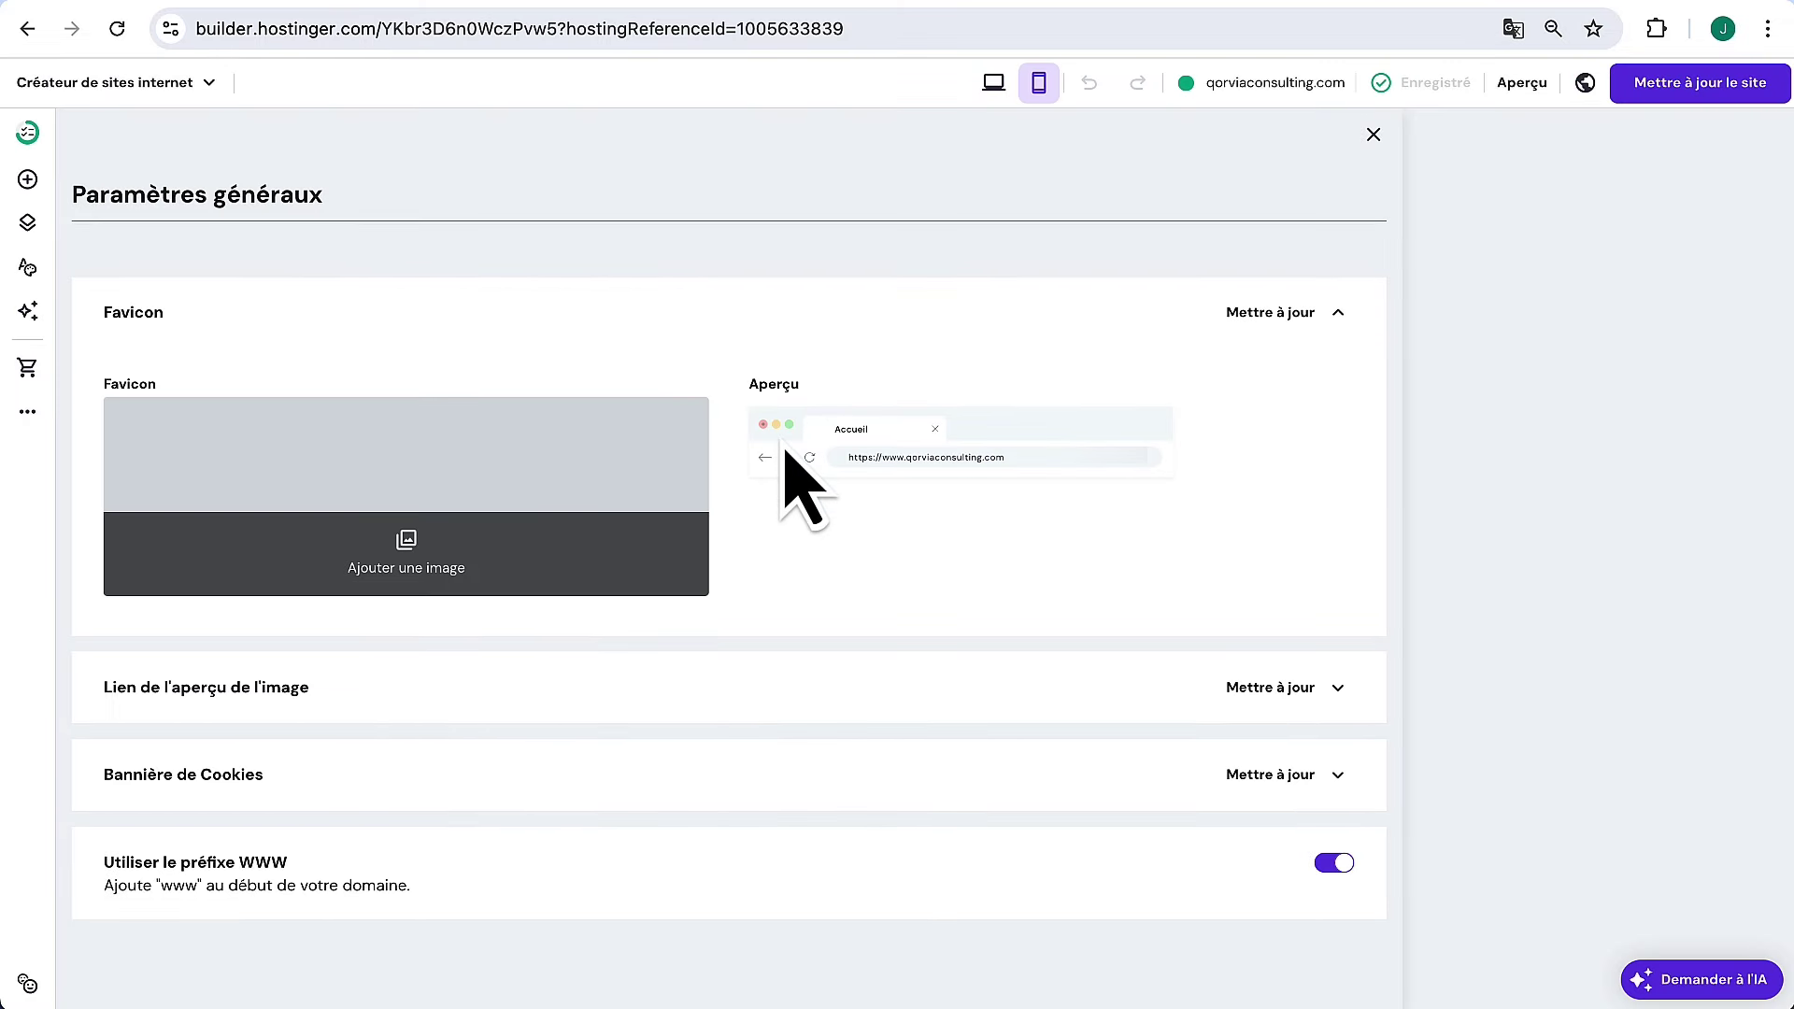
Upload neural-network 1.png from Téléchargements to the media library and select it as the site's favicon
{"action": "left_click", "coordinate": [384, 560]}
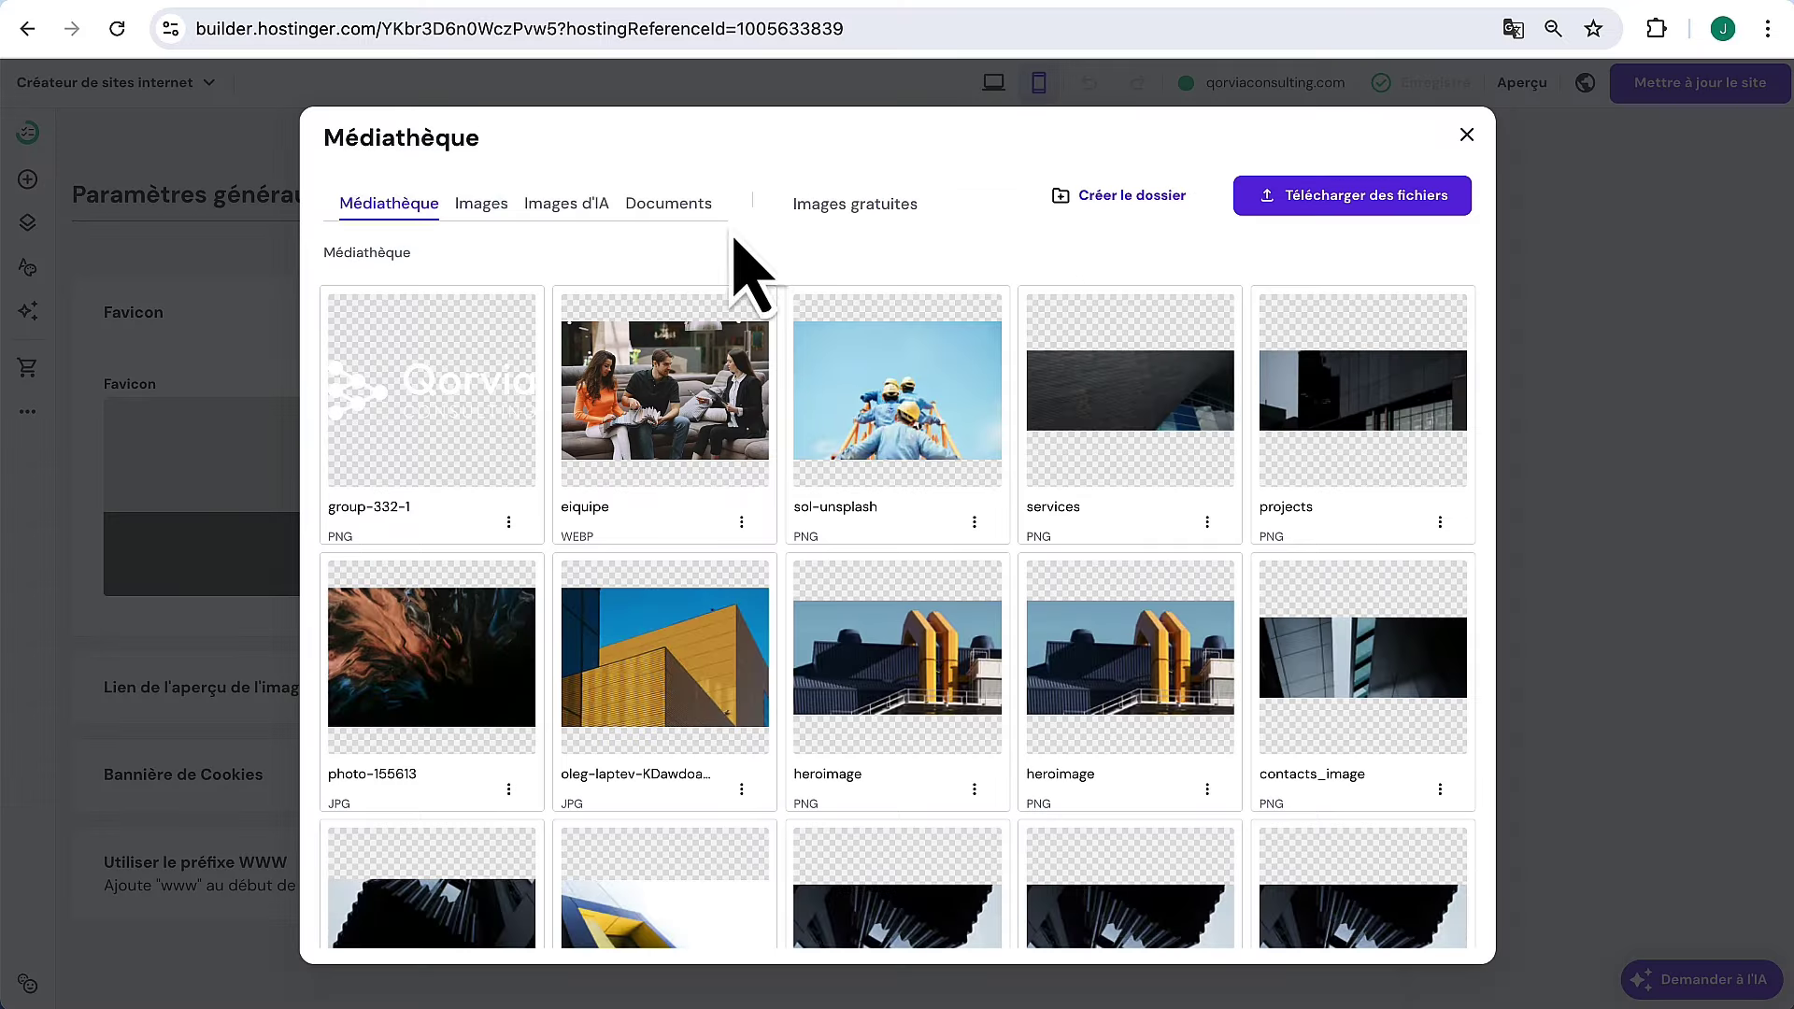
{"action": "left_click", "coordinate": [1334, 202]}
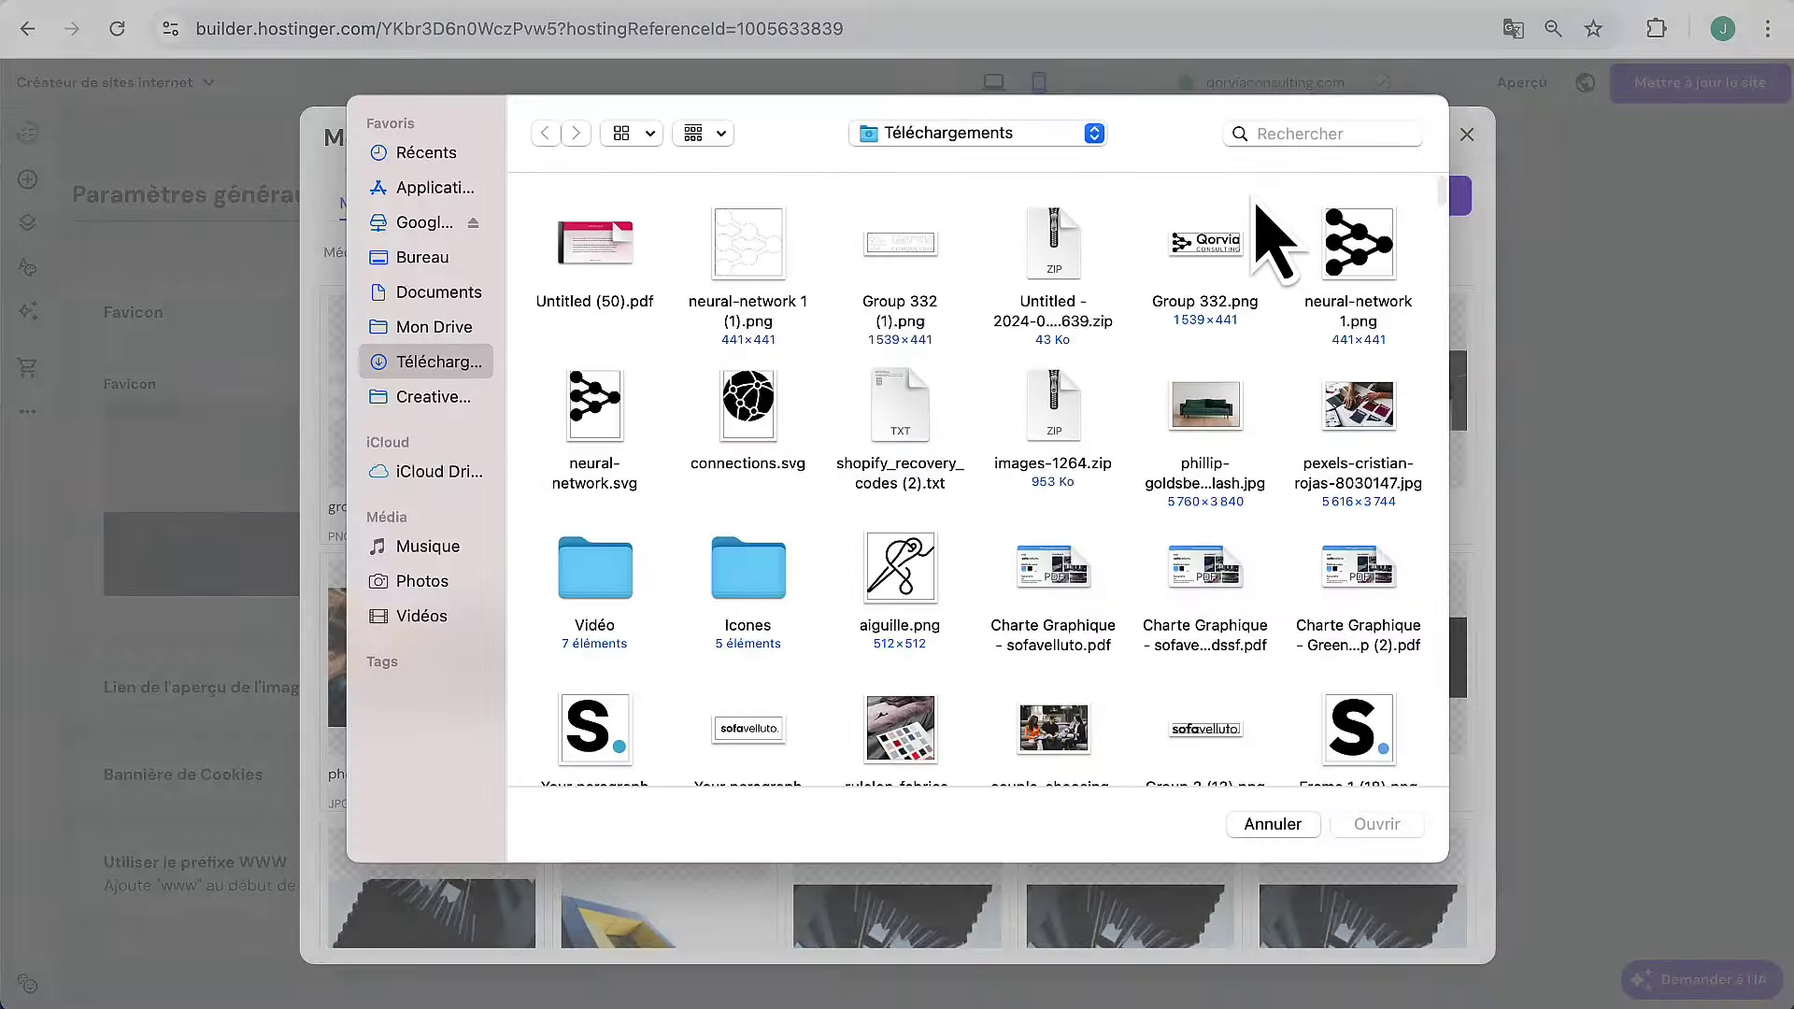
{"action": "double_click", "coordinate": [1345, 239]}
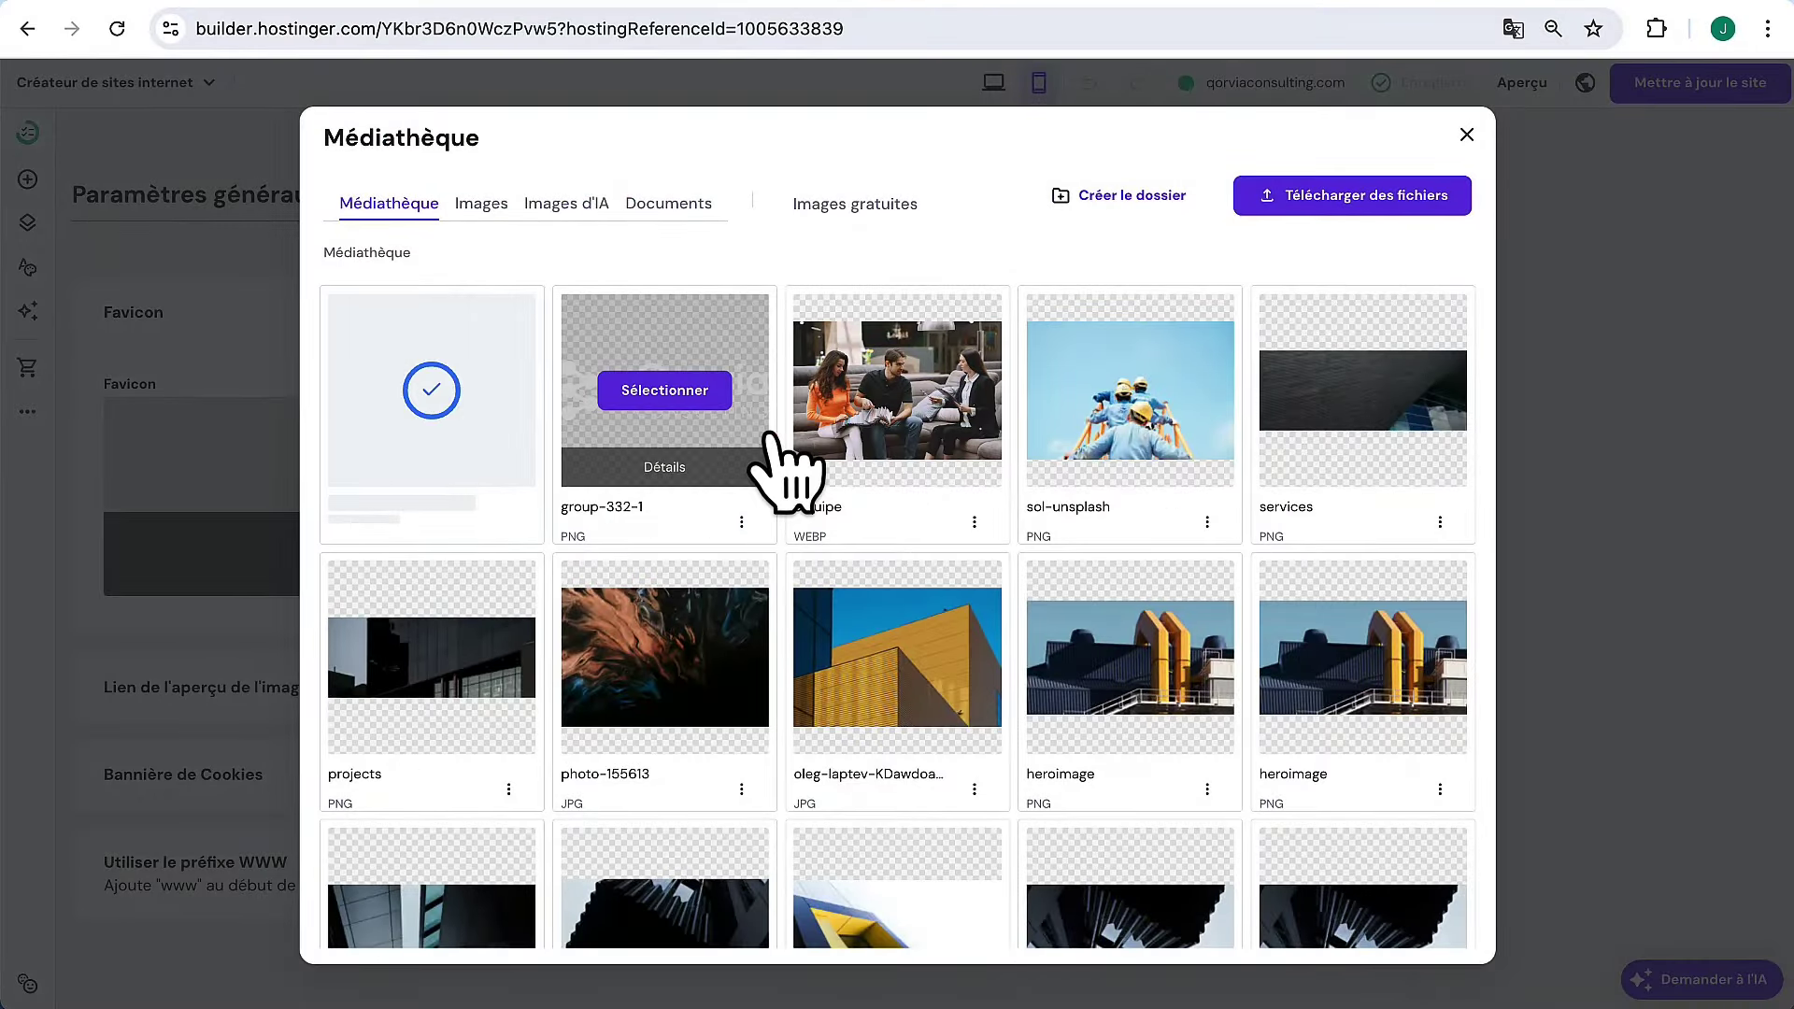
{"action": "left_click", "coordinate": [452, 390]}
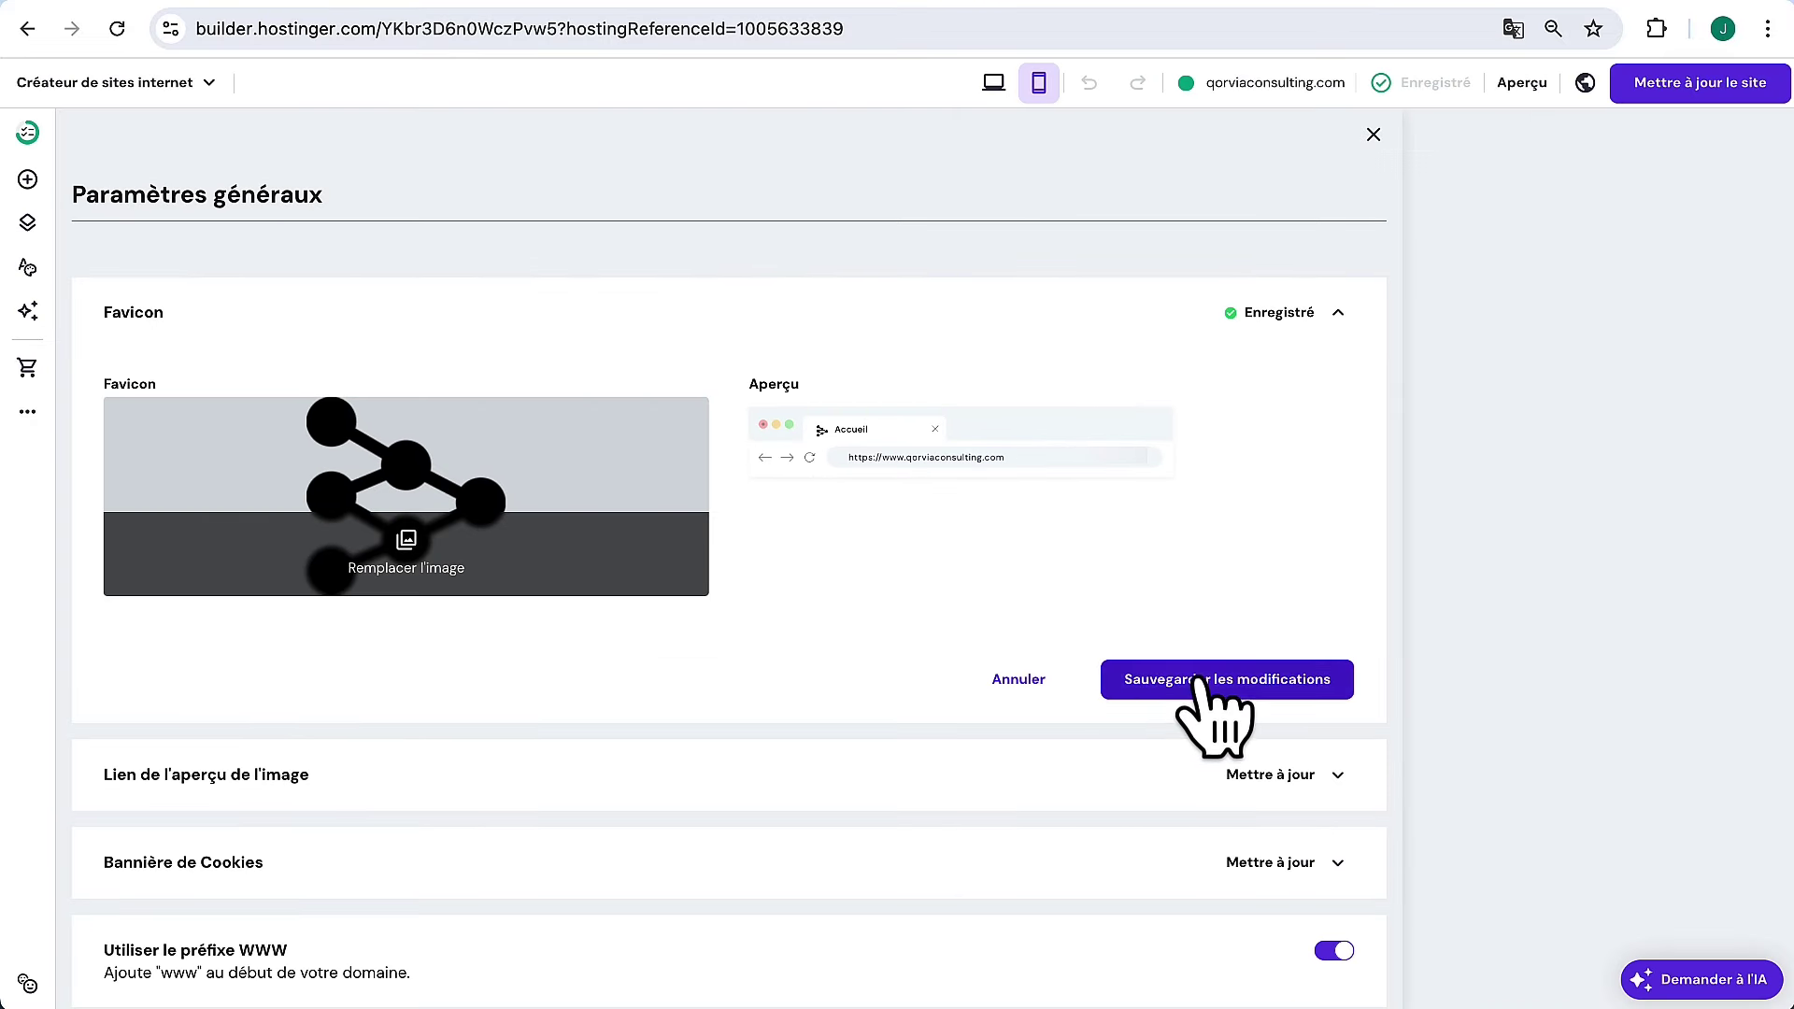
Save the favicon change and publish the updated site
{"action": "left_click", "coordinate": [1197, 676]}
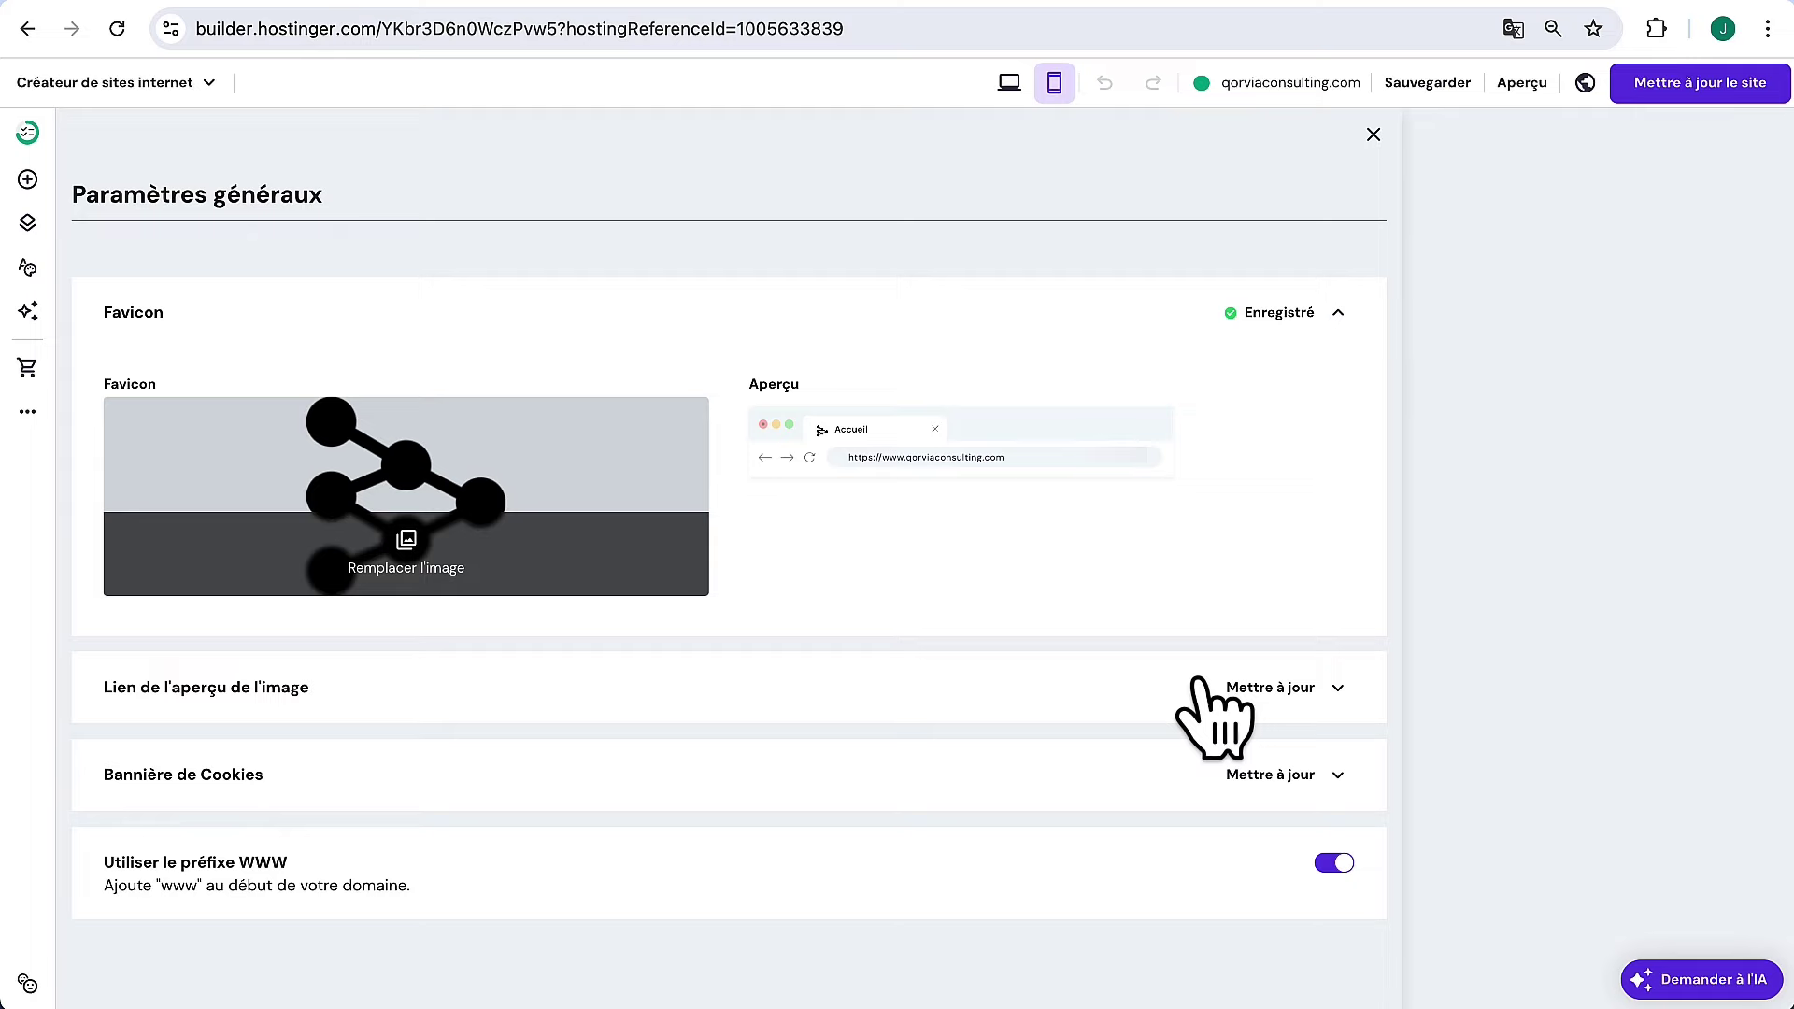
{"action": "left_click", "coordinate": [1748, 85]}
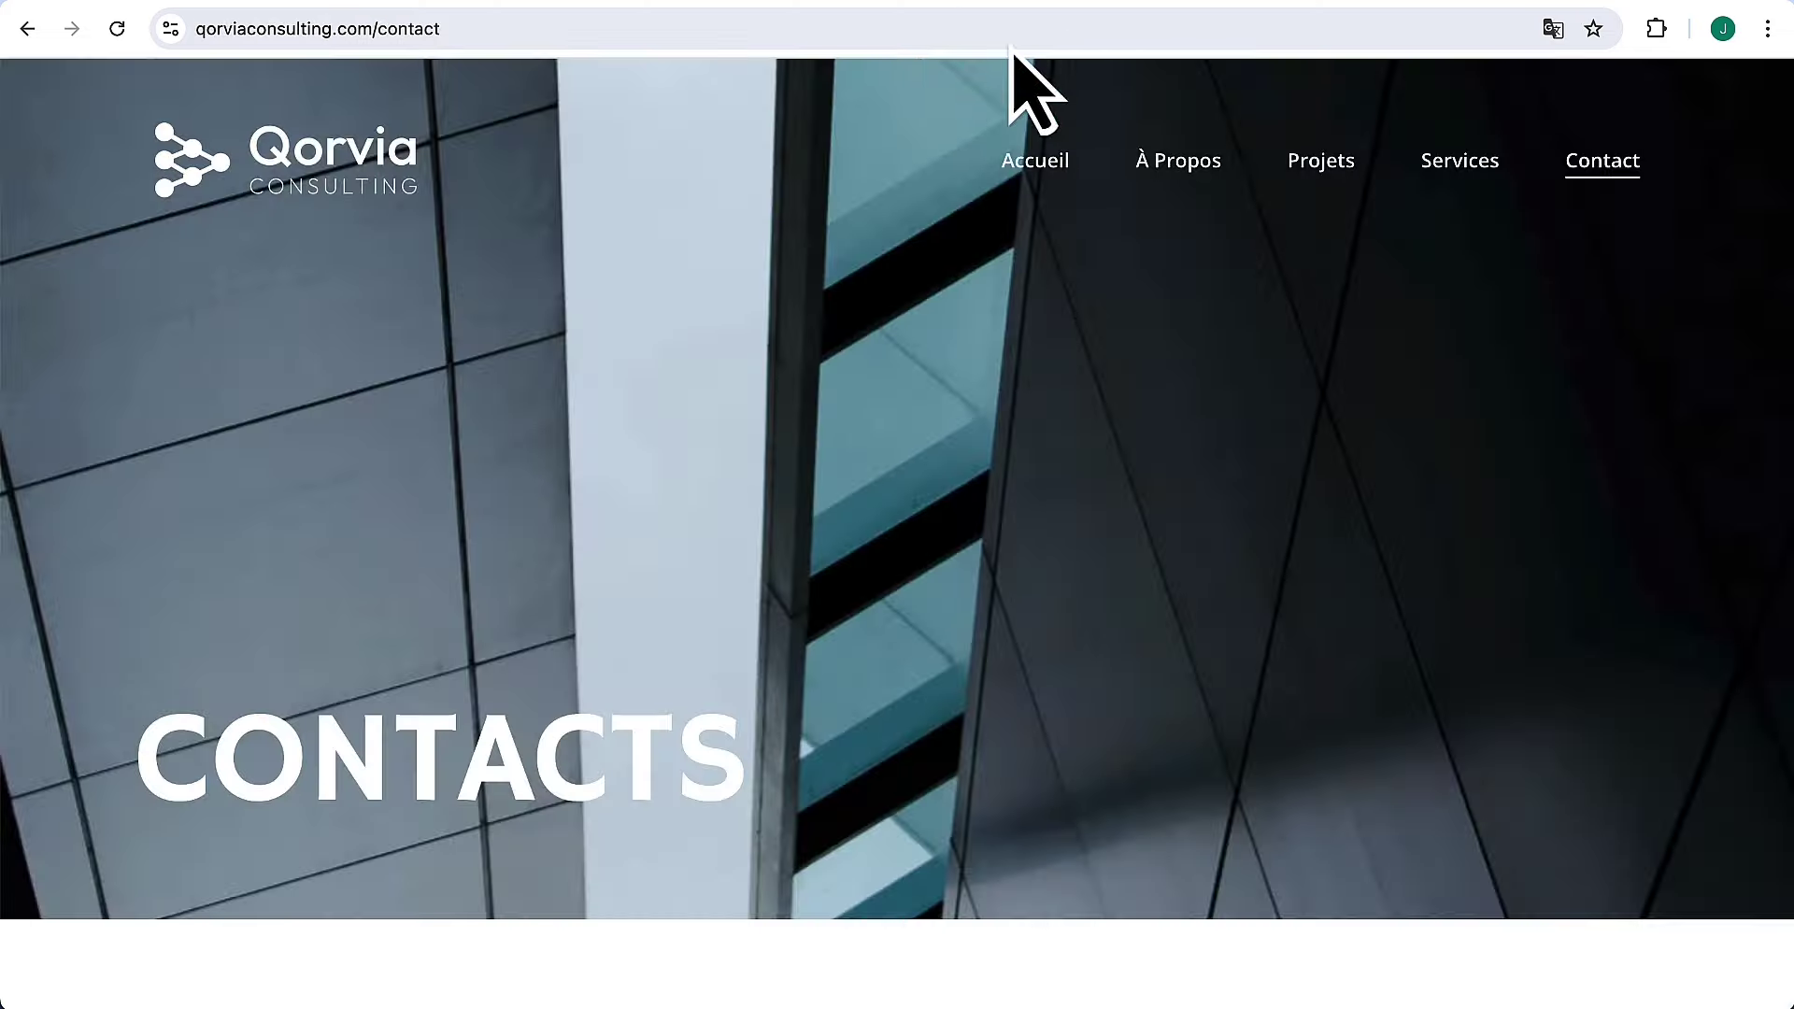
On the live qorviaconsulting.com site, examine the Accueil page down to its services section and the Contact page down to its form
{"action": "left_click", "coordinate": [1036, 160]}
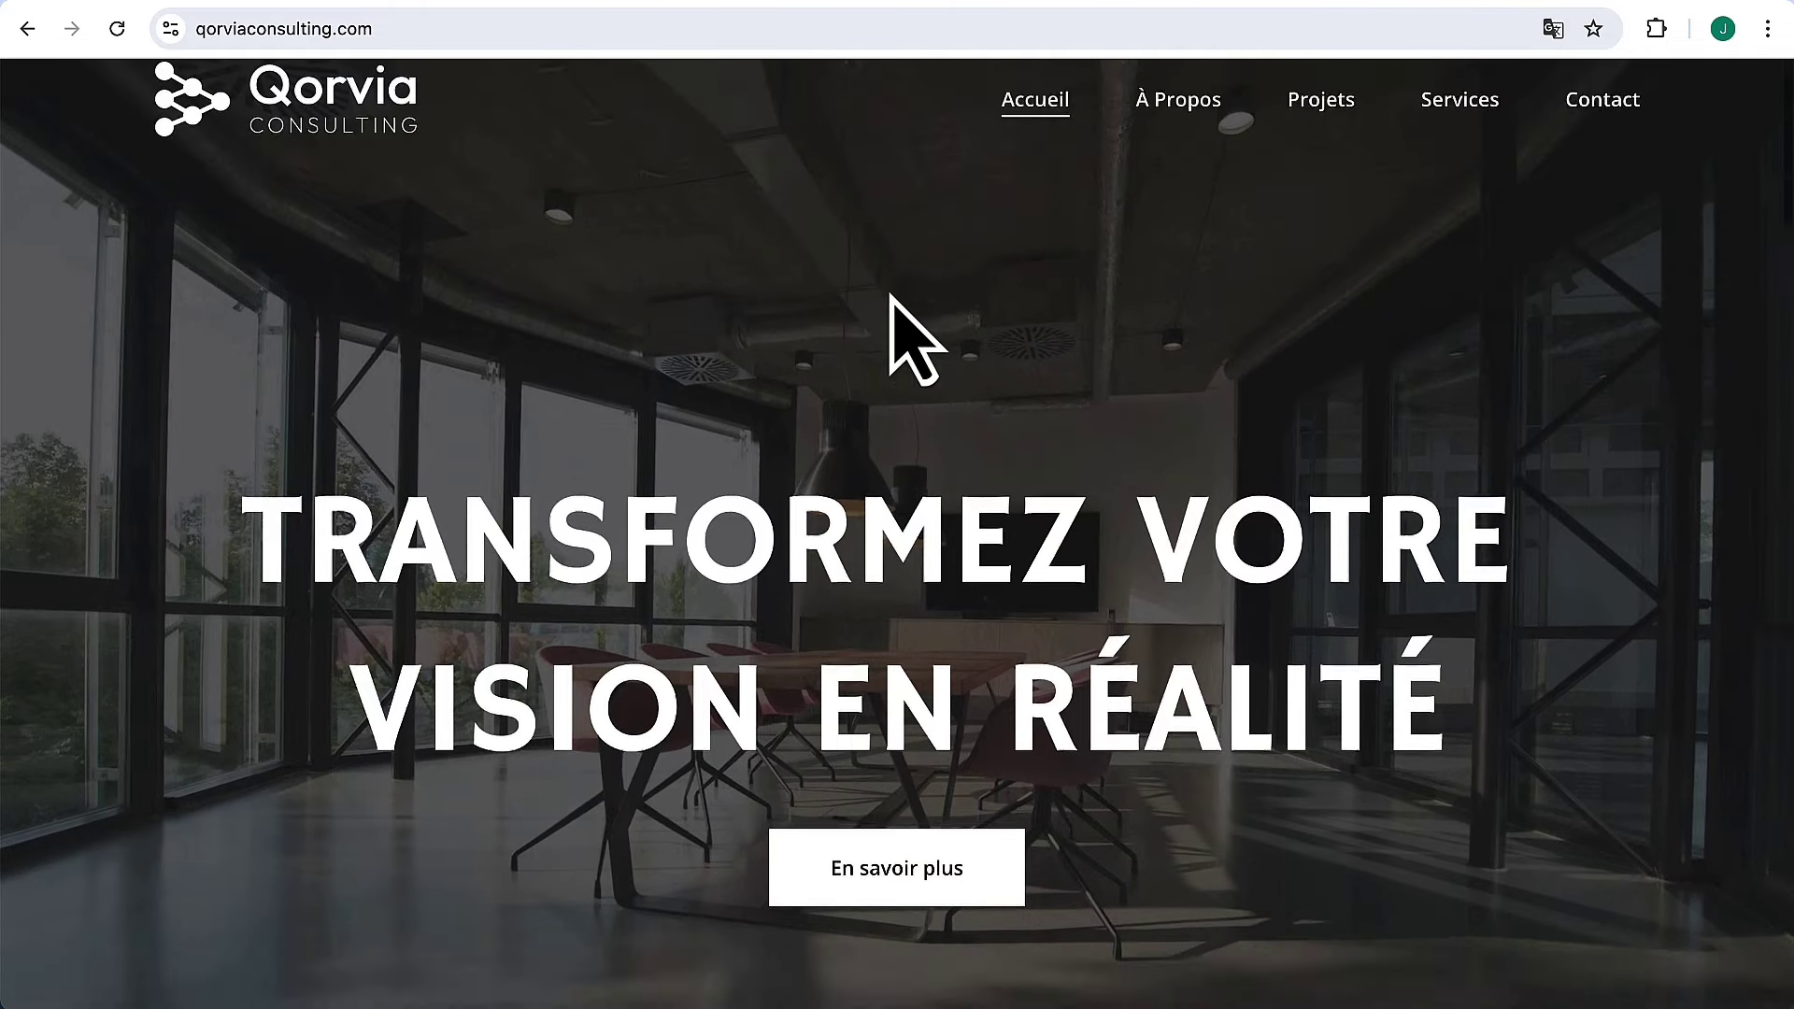
{"action": "scroll", "coordinate": [892, 311], "scroll_direction": "down", "scroll_amount": 5}
{"action": "scroll", "coordinate": [892, 310], "scroll_direction": "down", "scroll_amount": 10}
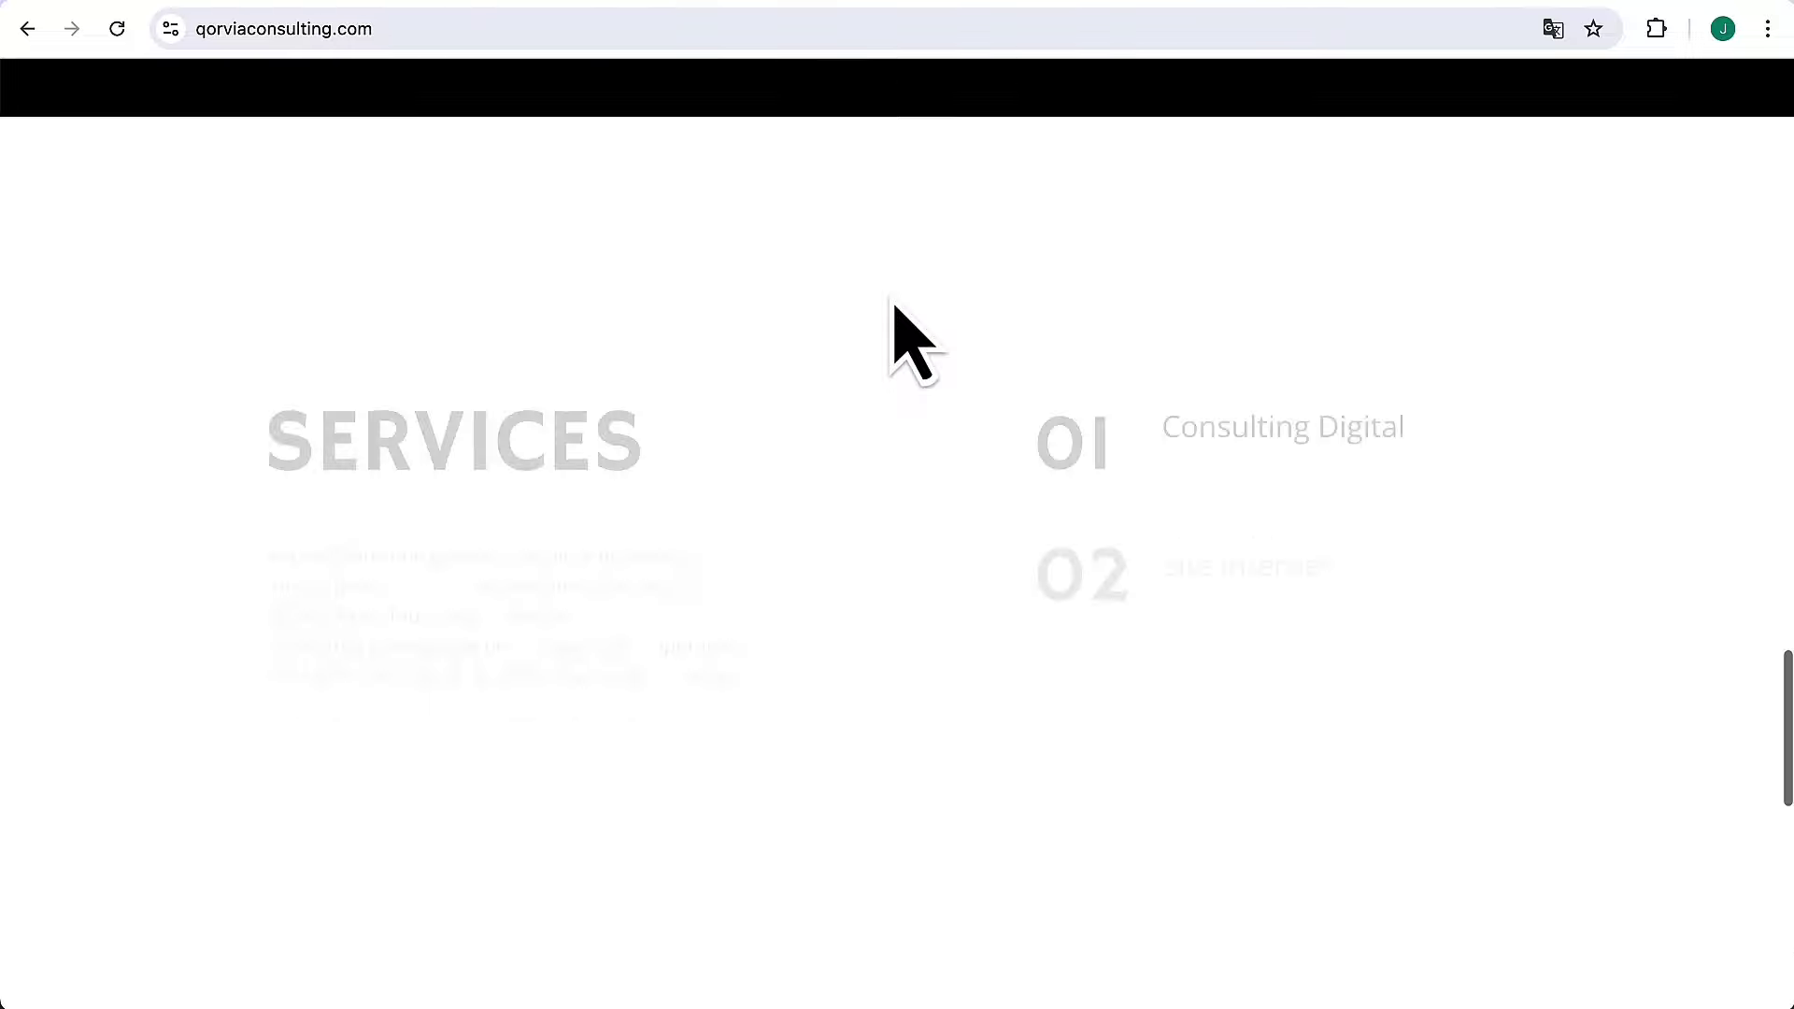
{"action": "scroll", "coordinate": [893, 310], "scroll_direction": "up", "scroll_amount": 10}
{"action": "scroll", "coordinate": [893, 310], "scroll_direction": "up", "scroll_amount": 5}
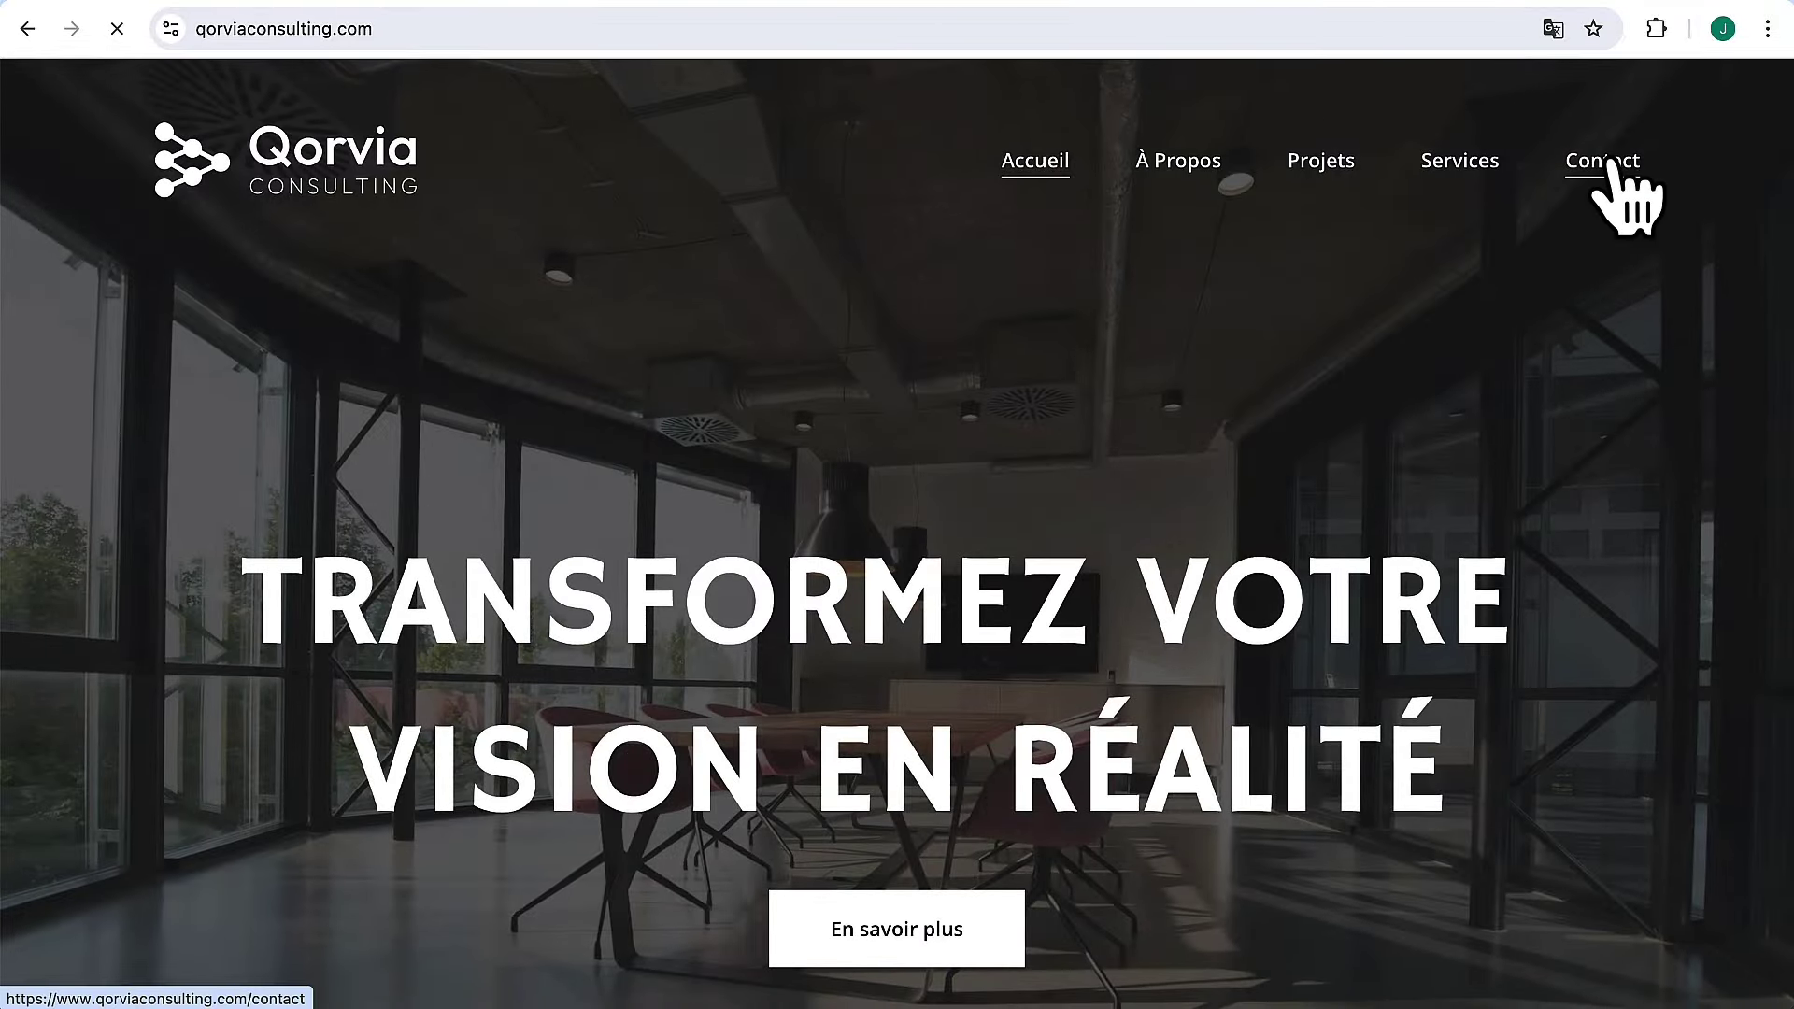
{"action": "left_click", "coordinate": [1607, 164]}
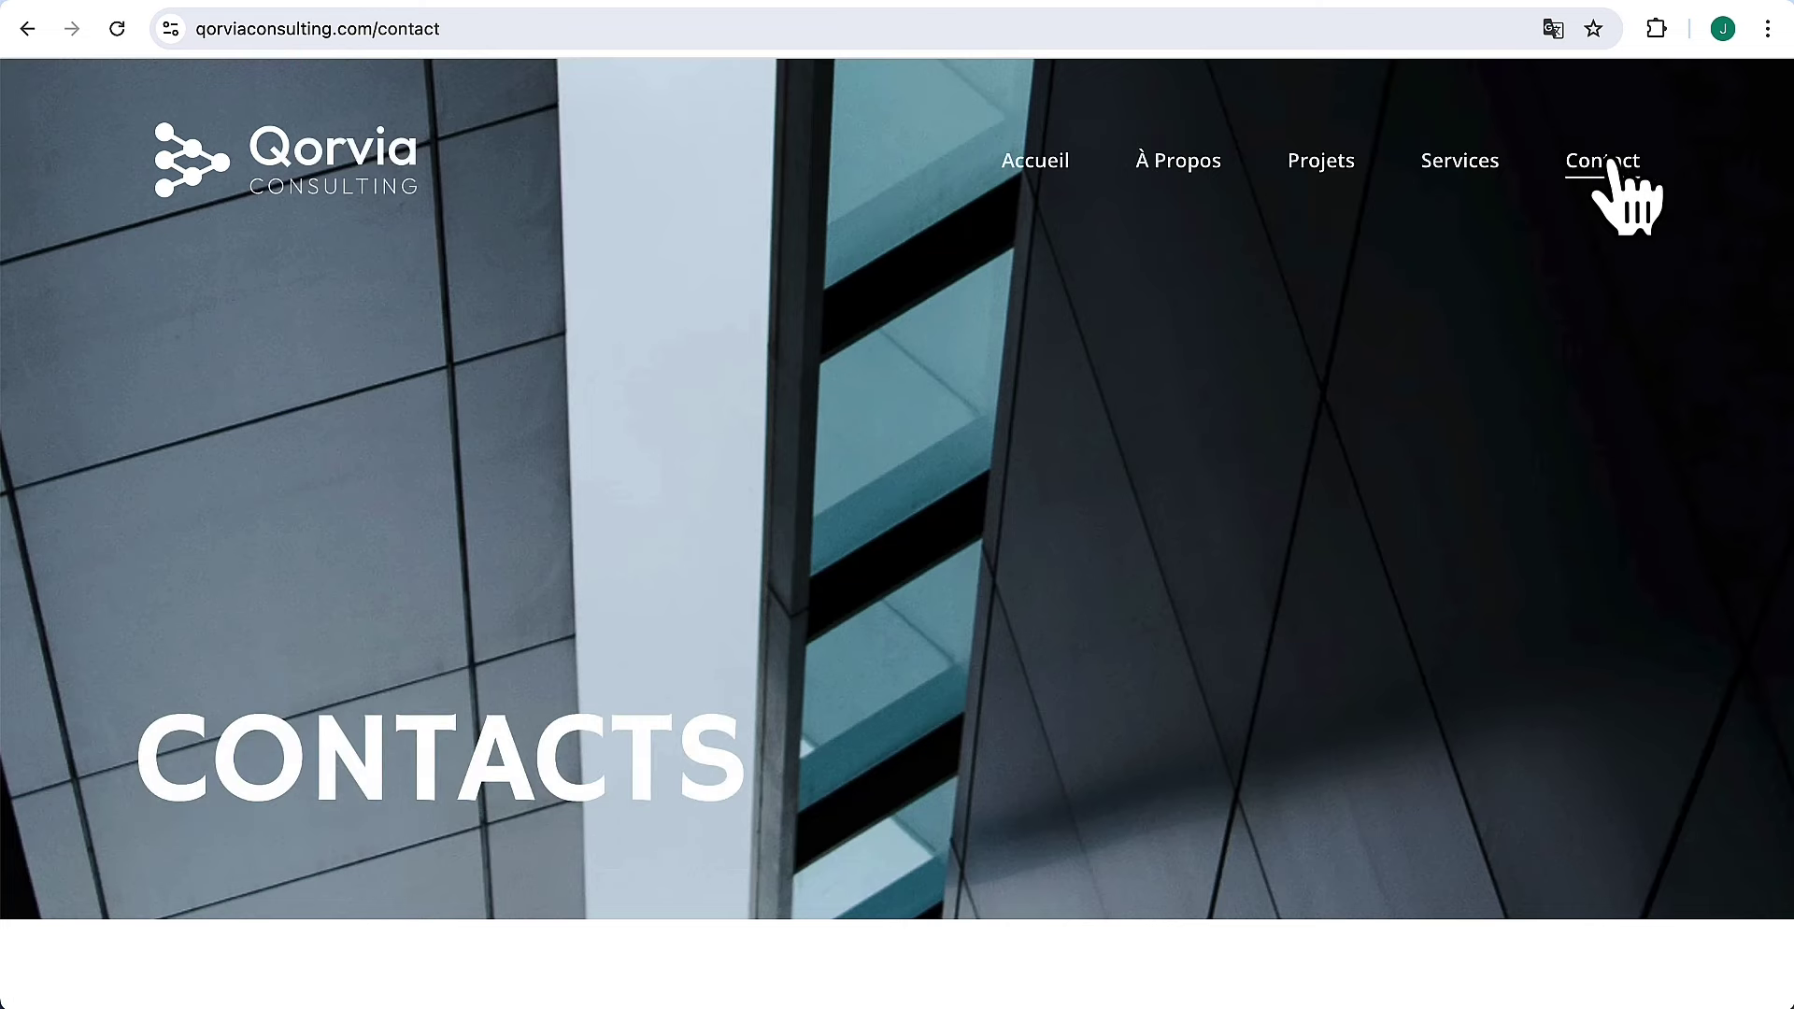
{"action": "scroll", "coordinate": [1421, 500], "scroll_direction": "down", "scroll_amount": 10}
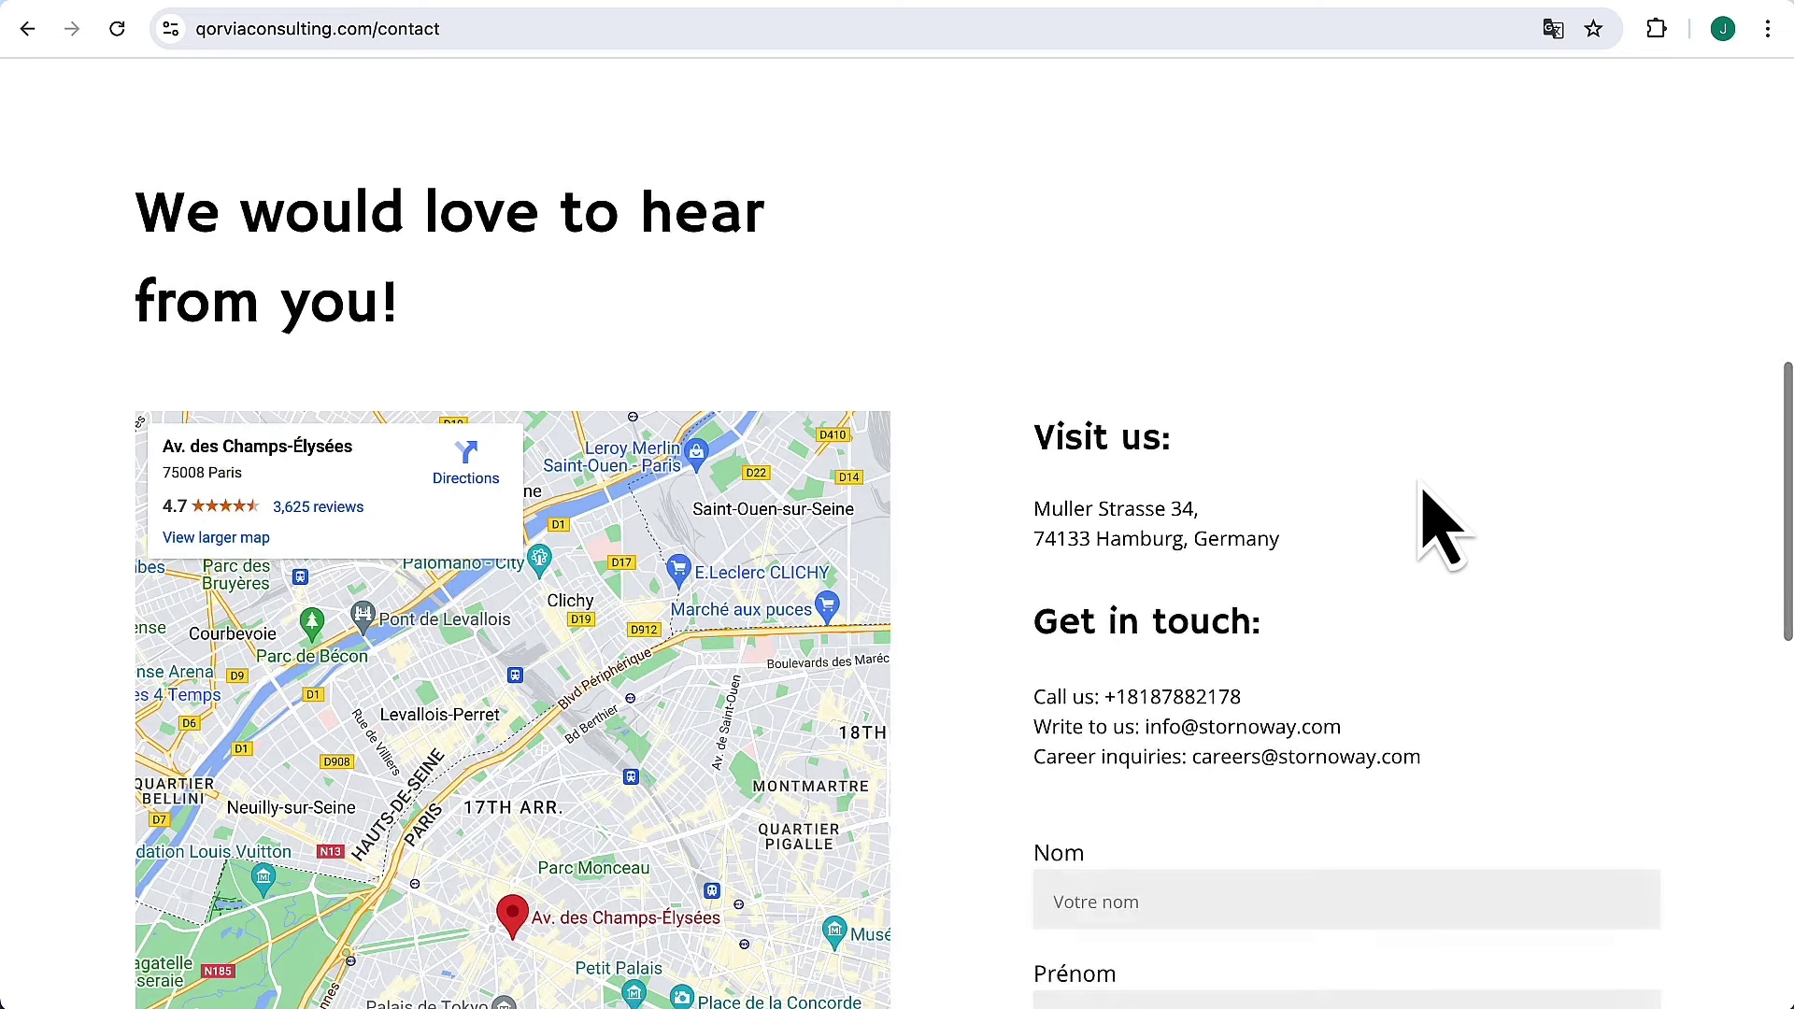